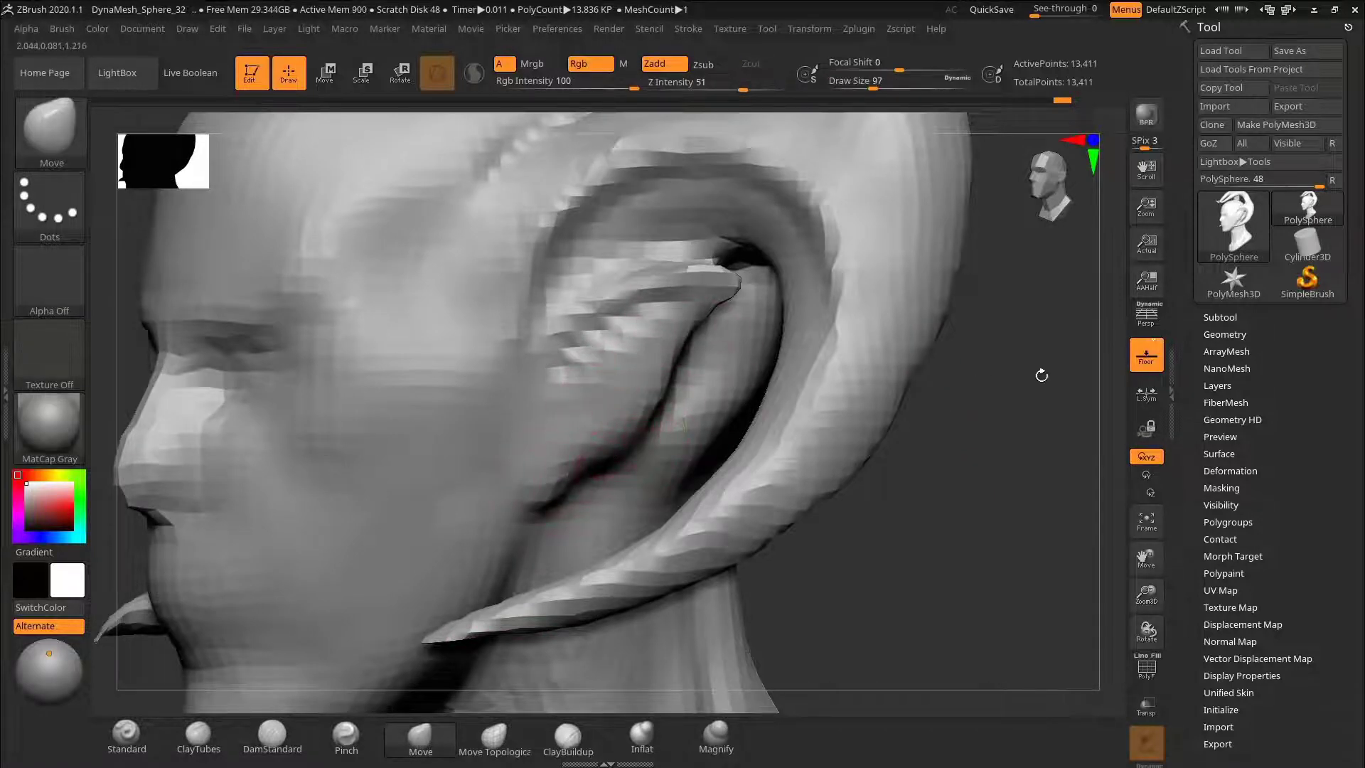
# Step: Reshape the lower horn and the ear tip beneath it with the Move brush, enlarging the draw size to 295
pyautogui.moveTo(1042, 375); pyautogui.dragTo(699, 361)
pyautogui.moveTo(882, 306); pyautogui.dragTo(915, 270)
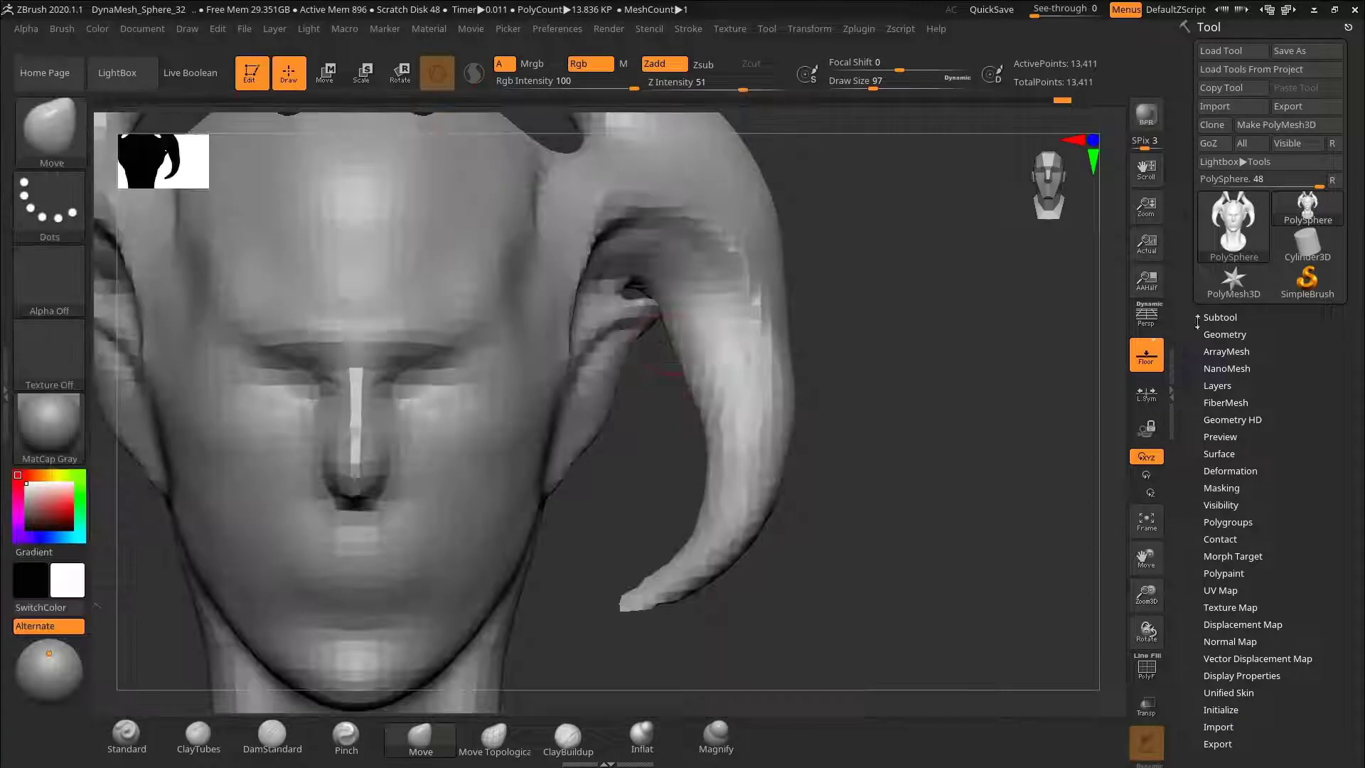
pyautogui.press('s')
pyautogui.moveTo(661, 362)
pyautogui.mouseDown()
pyautogui.moveTo(681, 361)
pyautogui.moveTo(683, 308)
pyautogui.mouseUp()
pyautogui.moveTo(825, 355)
pyautogui.mouseDown()
pyautogui.moveTo(864, 359)
pyautogui.moveTo(818, 356)
pyautogui.moveTo(771, 317)
pyautogui.moveTo(766, 351)
pyautogui.moveTo(782, 284)
pyautogui.moveTo(801, 274)
pyautogui.moveTo(914, 334)
pyautogui.mouseUp()
pyautogui.press('s')
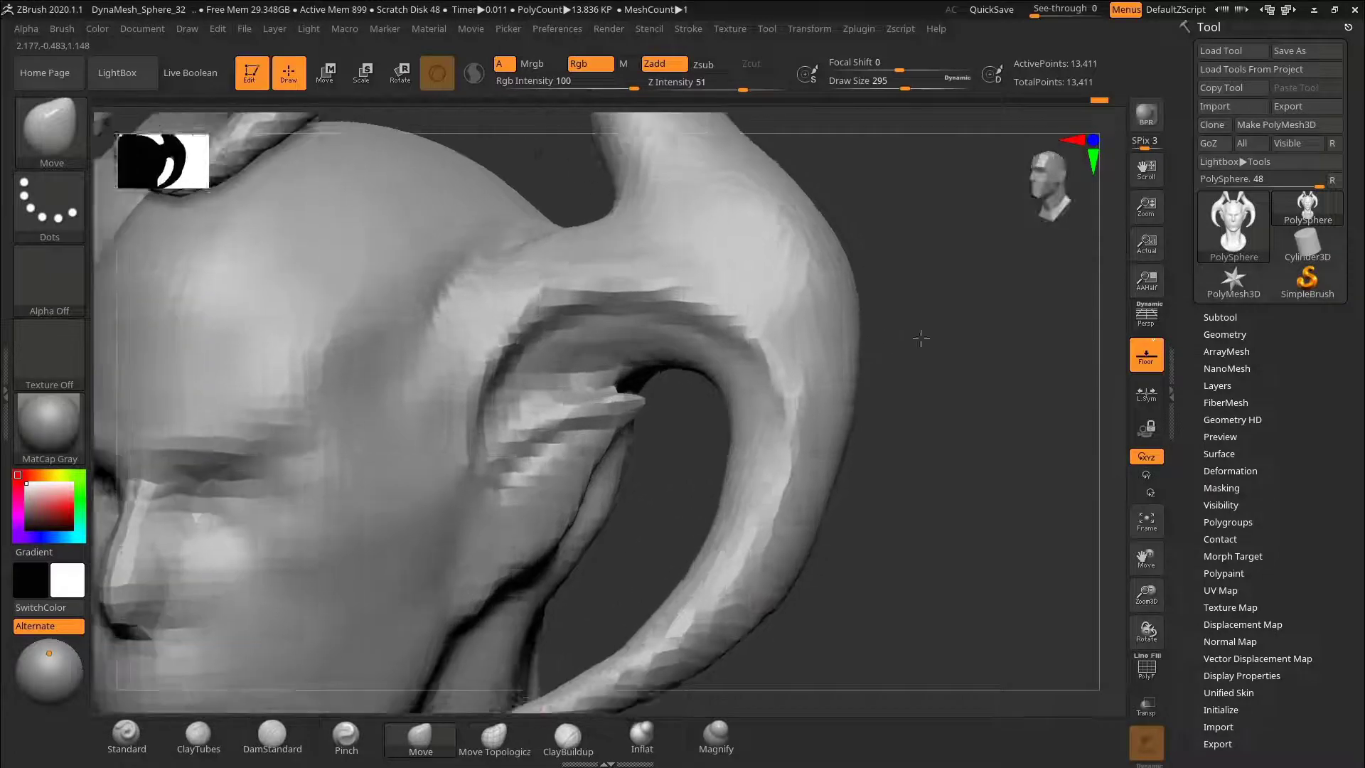
pyautogui.hotkey('ctrl', 'z')
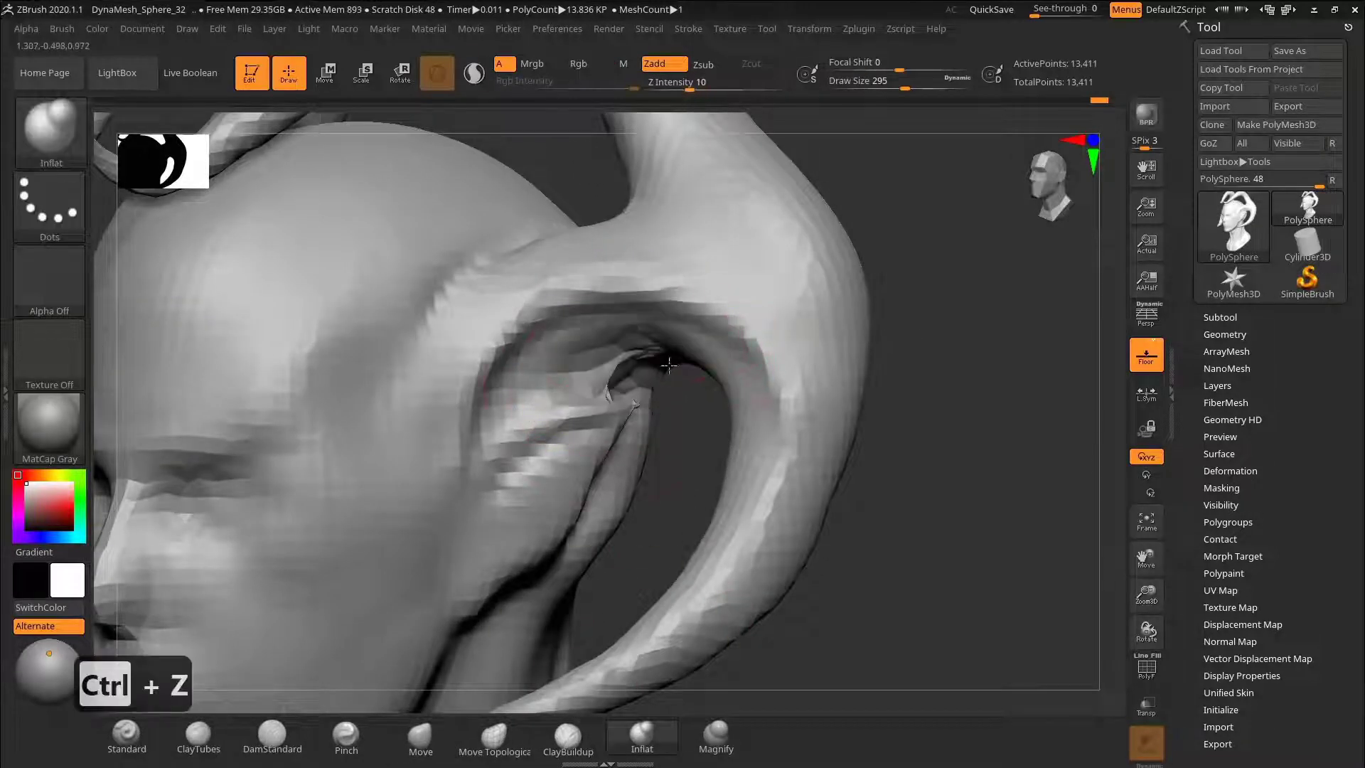
pyautogui.moveTo(817, 334)
pyautogui.mouseDown()
pyautogui.moveTo(962, 317)
pyautogui.moveTo(881, 341)
pyautogui.moveTo(995, 455)
pyautogui.mouseUp()
# Step: Carve the horn base above the ear with the DamStandard brush, undoing the unwanted strokes
pyautogui.click(271, 735)
pyautogui.moveTo(931, 334); pyautogui.dragTo(945, 384)
pyautogui.hotkey('ctrl', 'z')
pyautogui.hotkey('ctrl', 'z')
pyautogui.moveTo(562, 352); pyautogui.dragTo(761, 326)
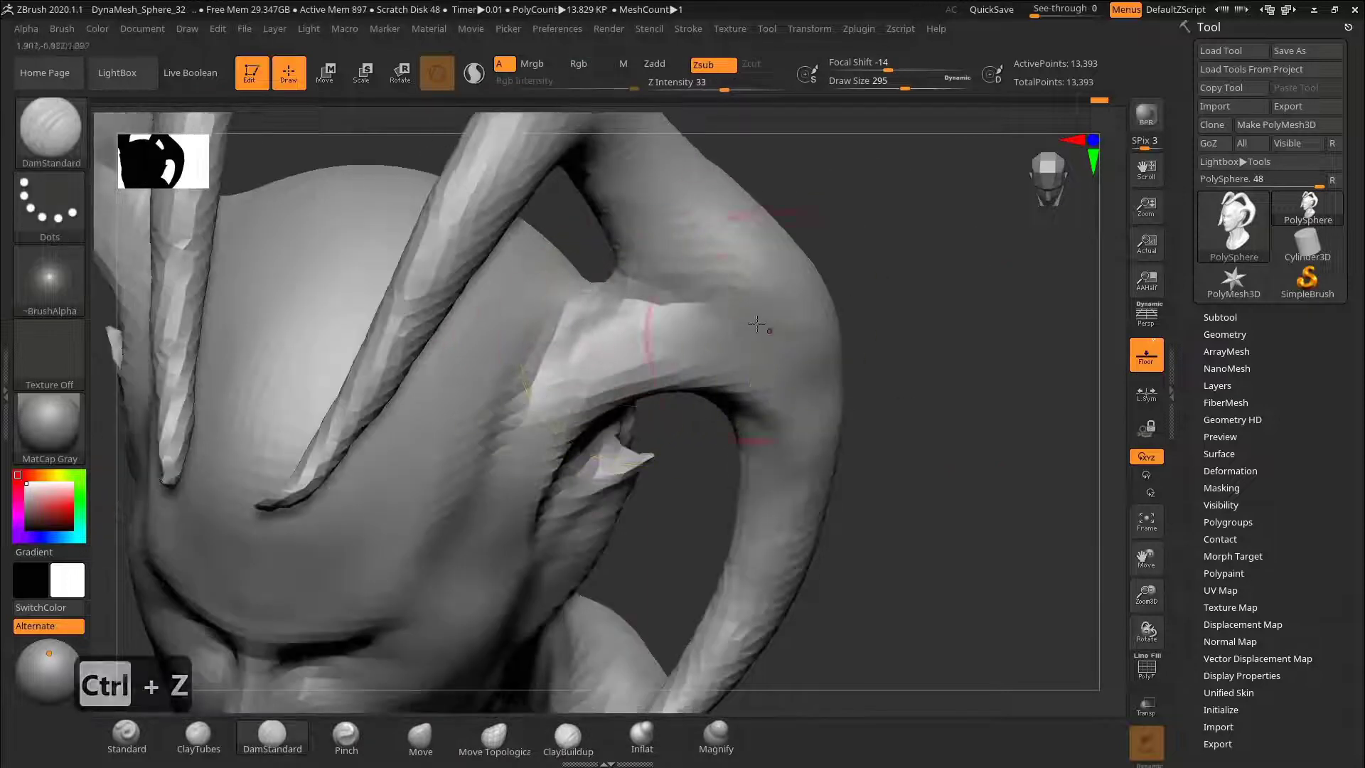
# Step: Carve along the side of the upper horn with the DamStandard brush at draw size 144
pyautogui.moveTo(978, 331); pyautogui.dragTo(917, 259)
pyautogui.moveTo(952, 341); pyautogui.dragTo(896, 284)
pyautogui.press('s')
pyautogui.moveTo(302, 449); pyautogui.dragTo(284, 450)
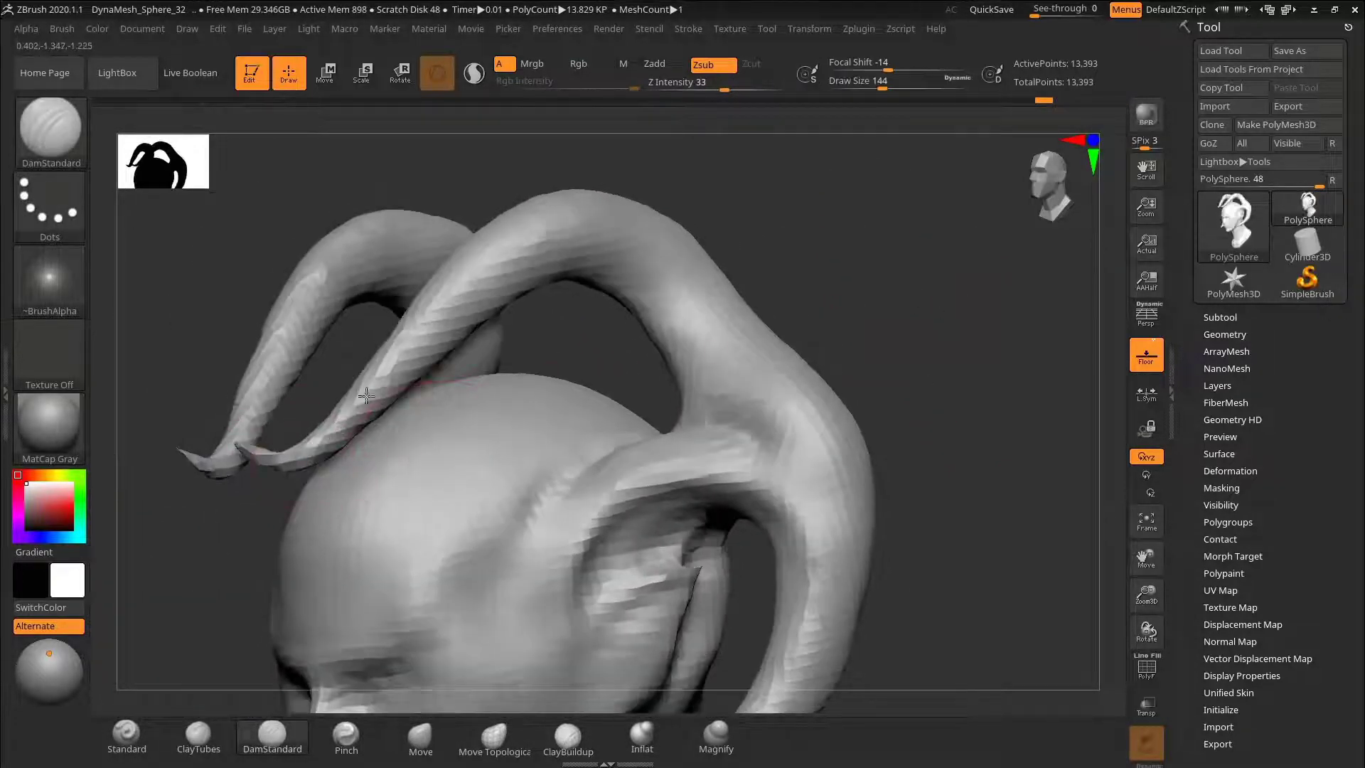
pyautogui.press(']')
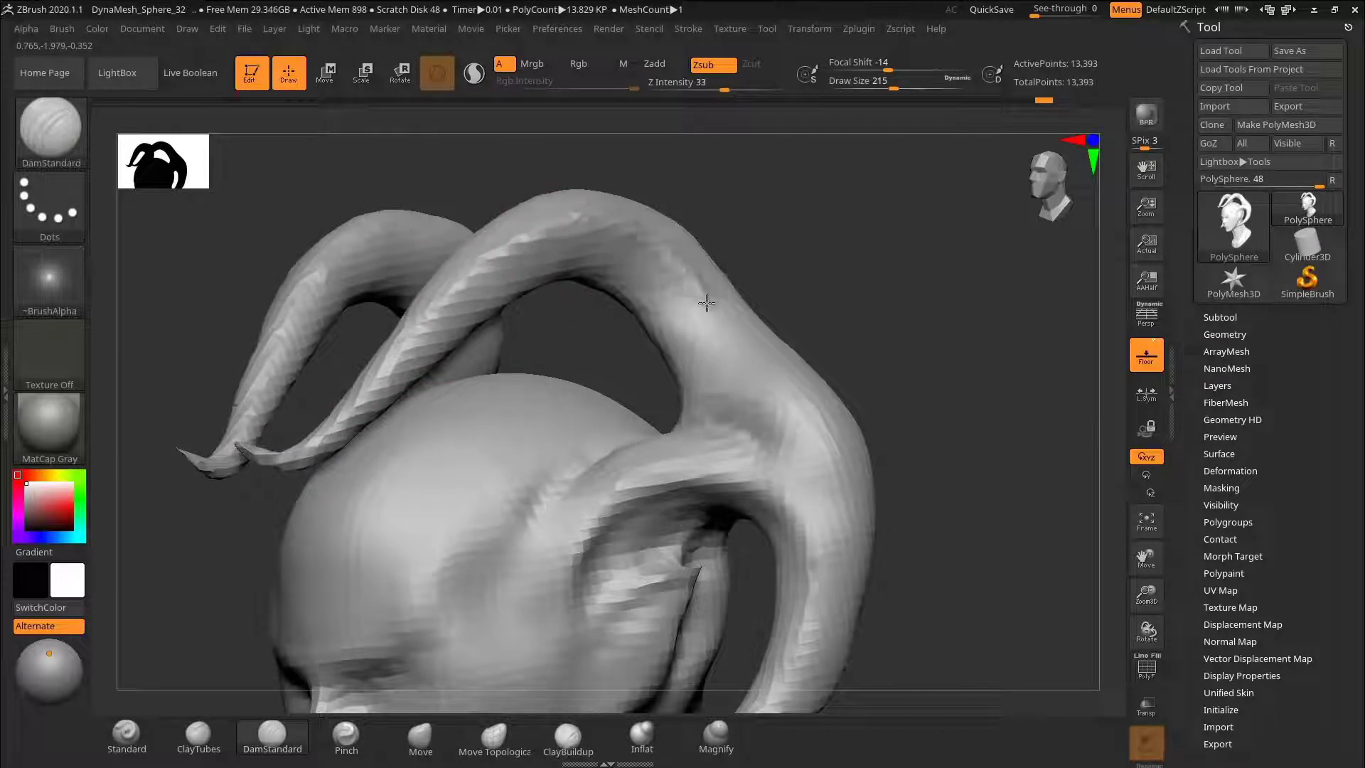
# Step: Carve a ridge along the length of the lower horn up to the horn junction with DamStandard at draw size 215
pyautogui.moveTo(773, 395); pyautogui.dragTo(808, 273, button='right')
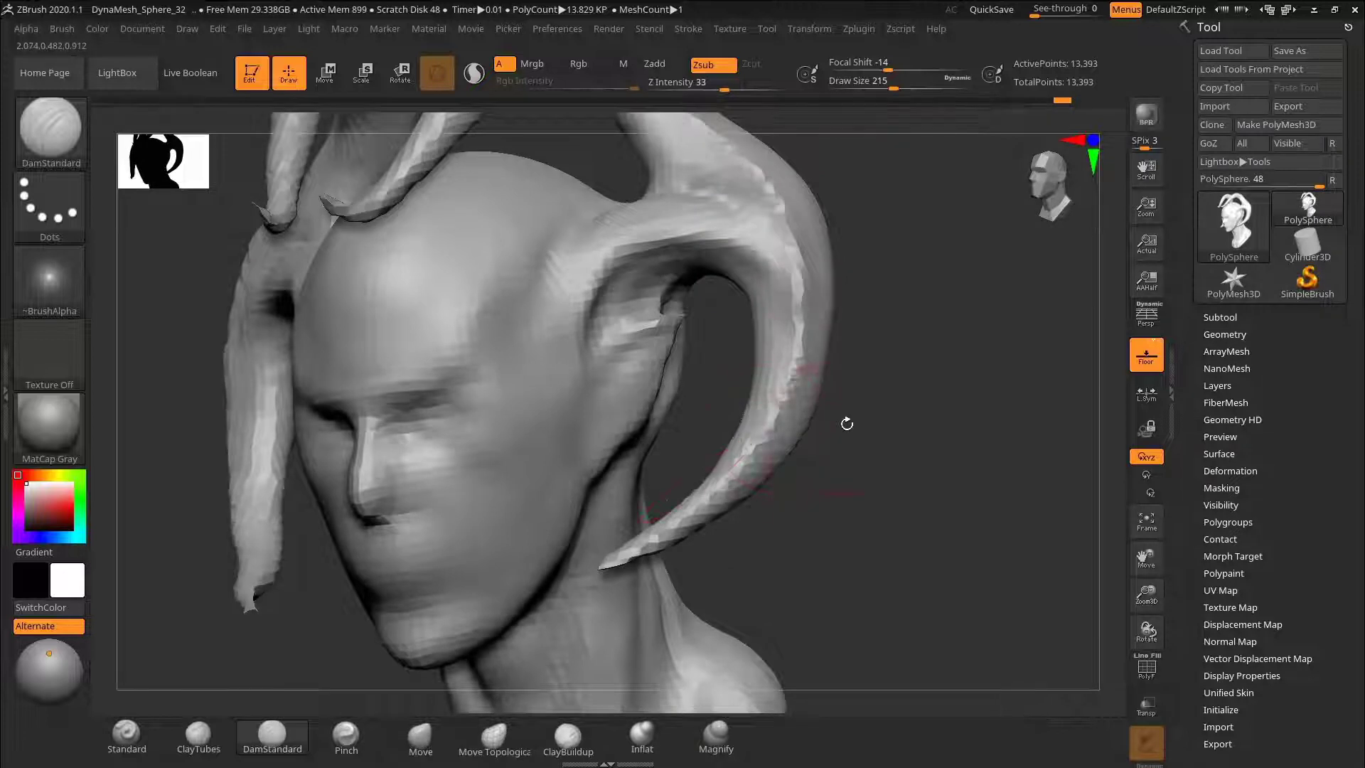
pyautogui.moveTo(847, 423); pyautogui.dragTo(717, 426, button='right')
pyautogui.press(']')
pyautogui.moveTo(931, 373)
pyautogui.mouseDown(button='right')
pyautogui.moveTo(733, 268)
pyautogui.moveTo(841, 369)
pyautogui.moveTo(565, 297)
pyautogui.moveTo(667, 223)
pyautogui.mouseUp(button='right')
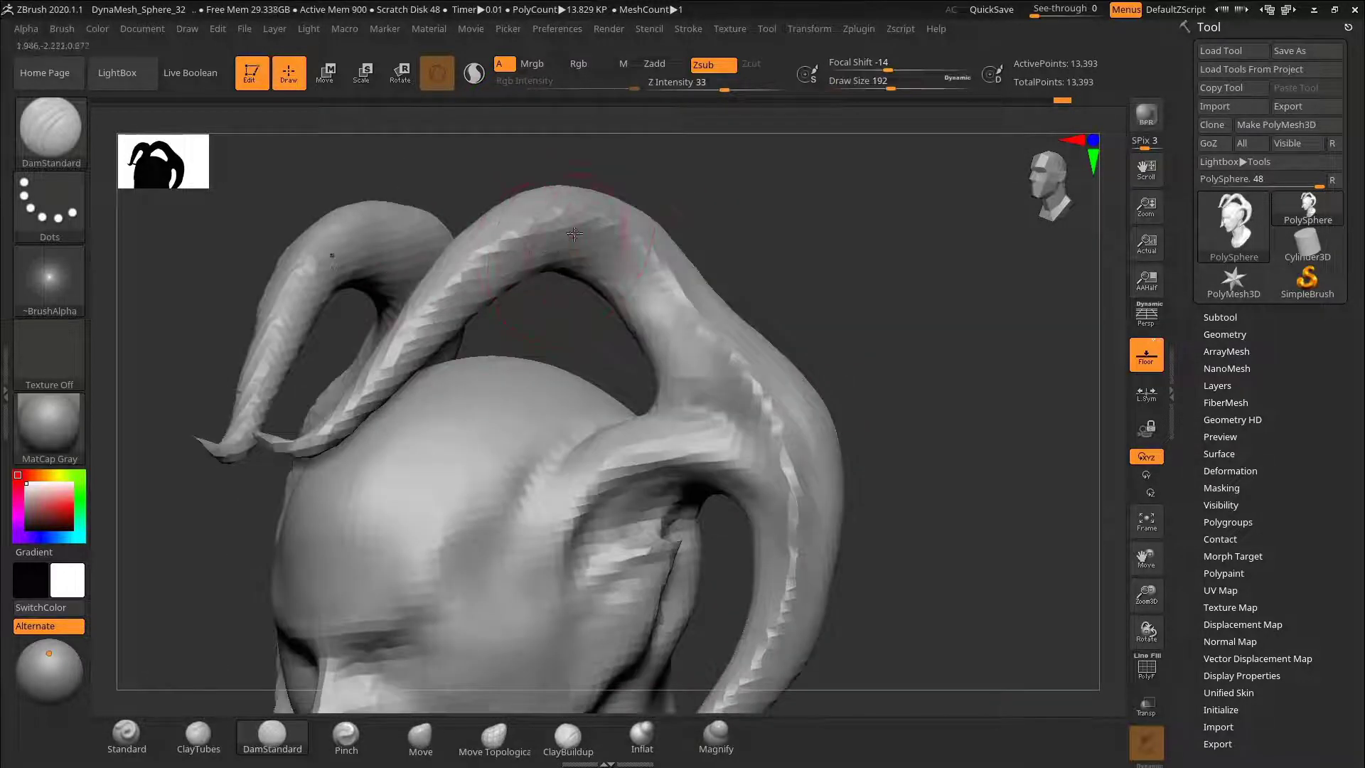
# Step: Sharpen the inner edge of the upper horn and extend its ridge across the junction with DamStandard at draw size 137
pyautogui.press('shift')
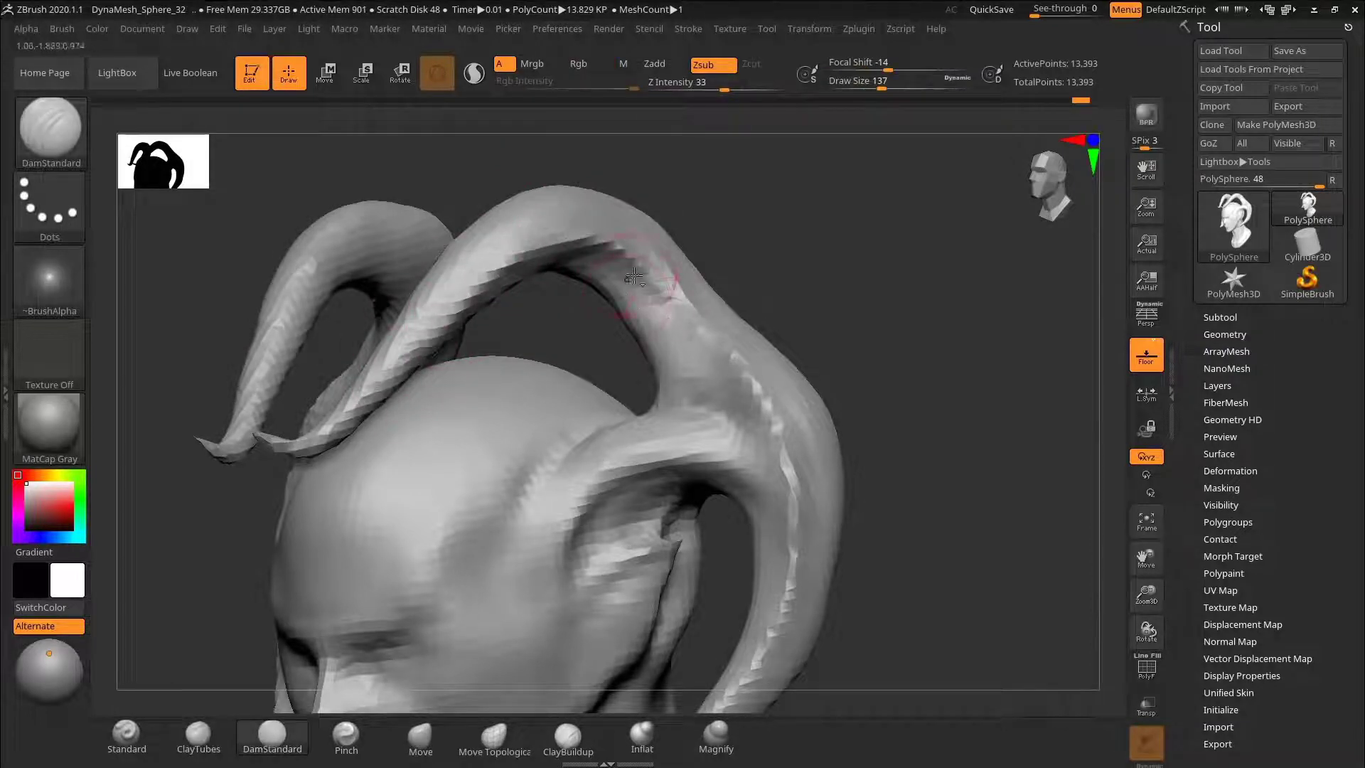
pyautogui.moveTo(967, 349); pyautogui.dragTo(556, 461, button='right')
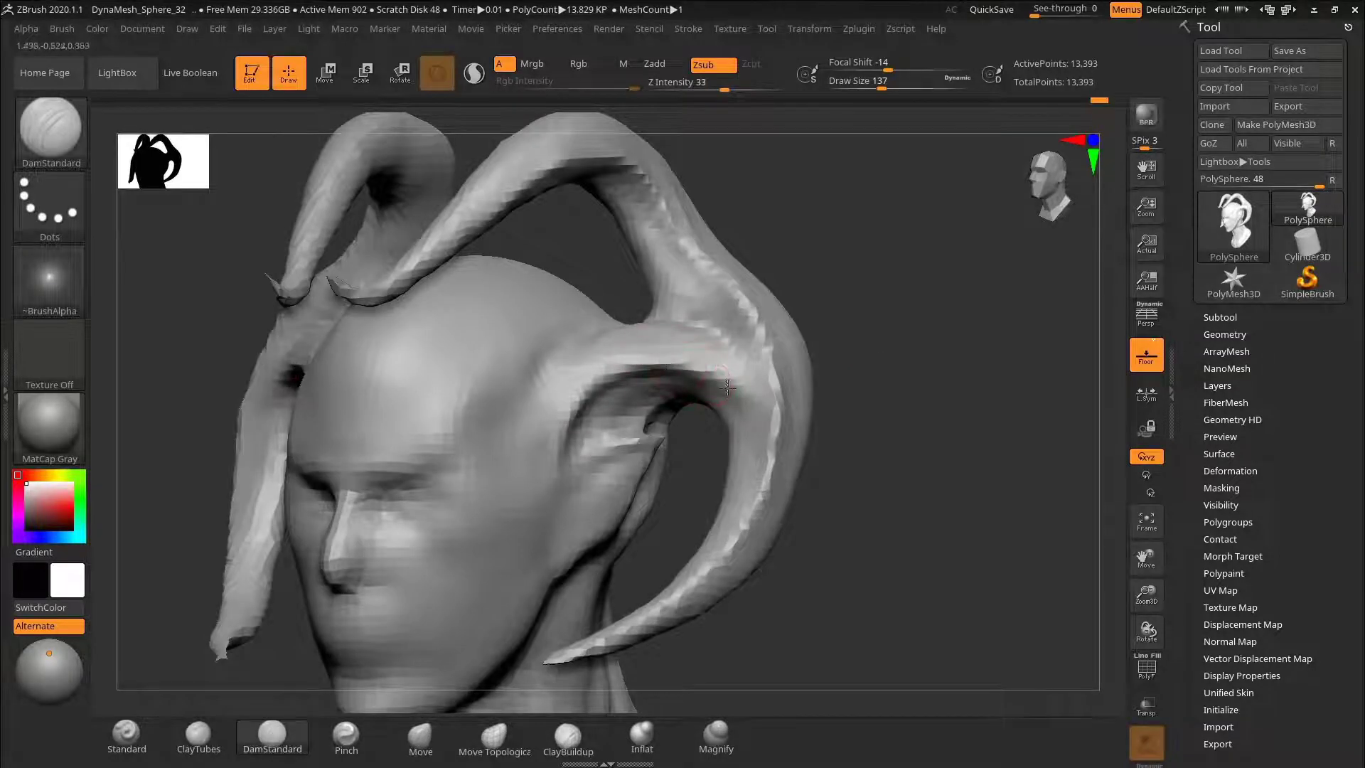
pyautogui.moveTo(909, 381)
pyautogui.mouseDown(button='right')
pyautogui.moveTo(856, 378)
pyautogui.moveTo(874, 334)
pyautogui.moveTo(945, 299)
pyautogui.moveTo(697, 512)
pyautogui.mouseUp(button='right')
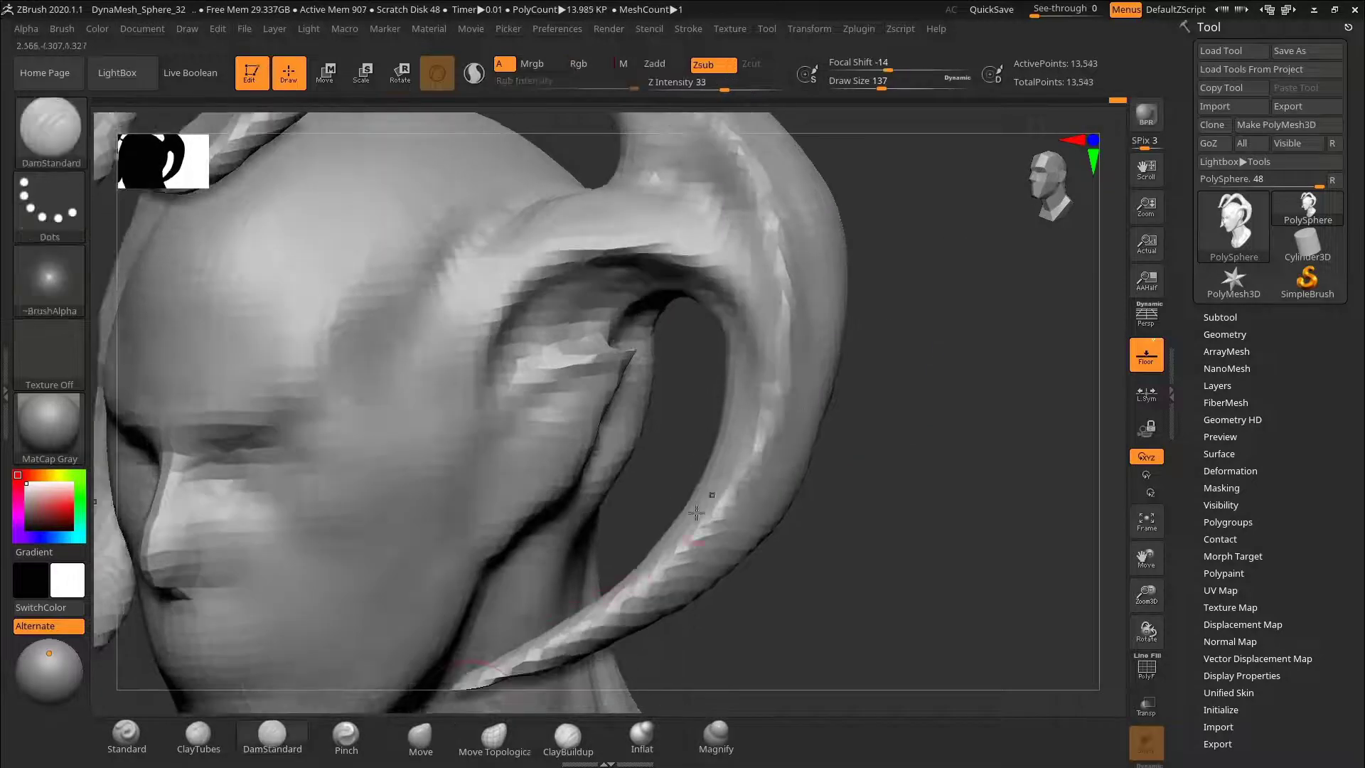
# Step: Thicken the pointed ear with the Inflat brush at draw size 137 and carve its inner fold with DamStandard
pyautogui.press('b')
pyautogui.press('m')
pyautogui.press('v')
pyautogui.press('b')
pyautogui.press('i')
pyautogui.press('n')
pyautogui.moveTo(569, 666); pyautogui.dragTo(587, 345, button='right')
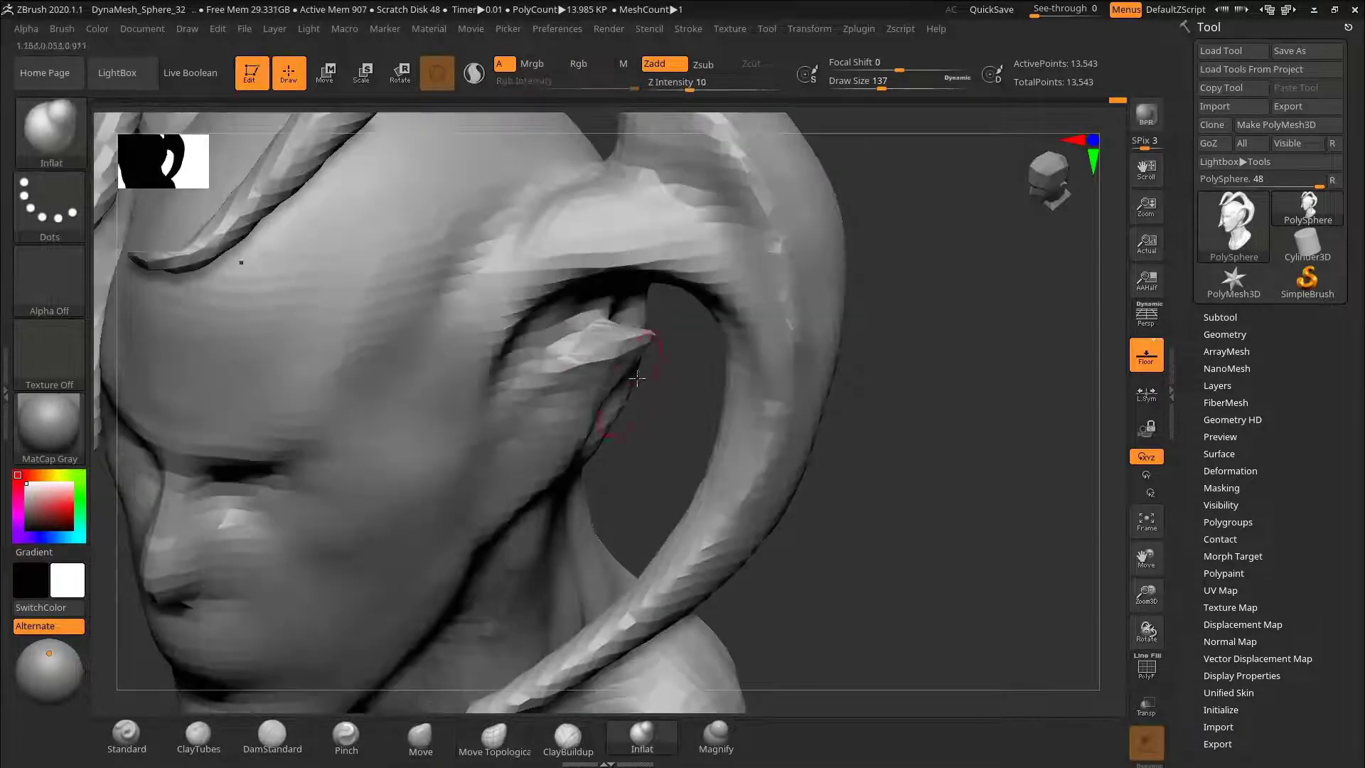
pyautogui.moveTo(686, 386)
pyautogui.mouseDown(button='right')
pyautogui.moveTo(672, 310)
pyautogui.moveTo(536, 448)
pyautogui.moveTo(718, 441)
pyautogui.moveTo(682, 462)
pyautogui.moveTo(640, 398)
pyautogui.mouseUp(button='right')
pyautogui.click(274, 740)
pyautogui.moveTo(497, 368); pyautogui.dragTo(561, 344)
pyautogui.moveTo(568, 327)
pyautogui.mouseDown(button='right')
pyautogui.moveTo(578, 347)
pyautogui.moveTo(665, 302)
pyautogui.moveTo(352, 467)
pyautogui.moveTo(813, 344)
pyautogui.moveTo(578, 459)
pyautogui.moveTo(920, 350)
pyautogui.moveTo(853, 419)
pyautogui.moveTo(881, 301)
pyautogui.moveTo(888, 312)
pyautogui.moveTo(877, 283)
pyautogui.mouseUp(button='right')
# Step: Reshape the curve of the lower horns with the Move brush, reducing the draw size from 399 to 295
pyautogui.press('f')
pyautogui.press('b')
pyautogui.press('m')
pyautogui.press('v')
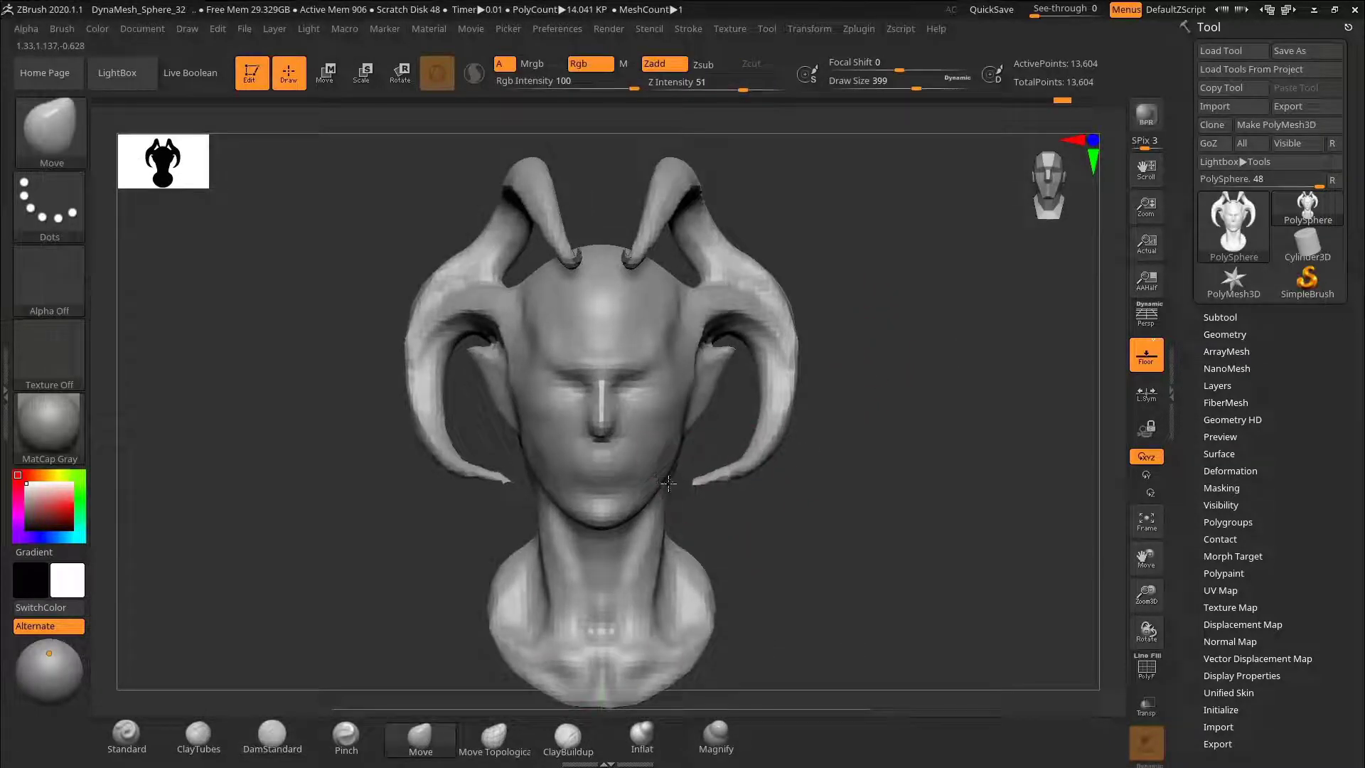
pyautogui.hotkey('ctrl', 'z')
pyautogui.moveTo(917, 434)
pyautogui.mouseDown(button='right')
pyautogui.moveTo(877, 469)
pyautogui.moveTo(848, 387)
pyautogui.moveTo(866, 355)
pyautogui.moveTo(817, 472)
pyautogui.moveTo(777, 384)
pyautogui.mouseUp(button='right')
pyautogui.hotkey('ctrl', 'z')
pyautogui.press('[')
pyautogui.moveTo(746, 454); pyautogui.dragTo(733, 454)
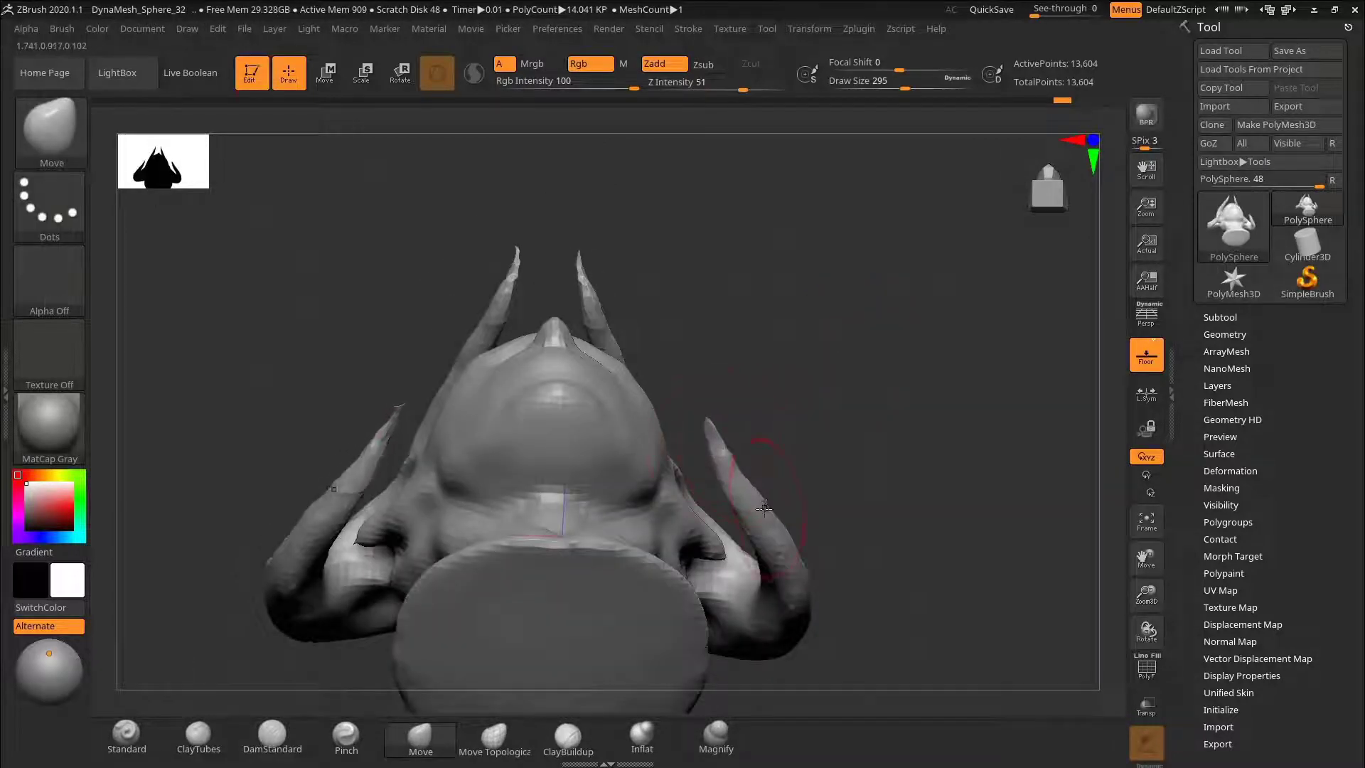
# Step: Adjust the lower horn tips with the Move brush at a smaller draw size
pyautogui.moveTo(782, 433)
pyautogui.mouseDown(button='right')
pyautogui.moveTo(853, 488)
pyautogui.moveTo(919, 389)
pyautogui.mouseUp(button='right')
pyautogui.keyDown('ctrl'); pyautogui.moveTo(919, 389); pyautogui.dragTo(886, 533, button='right'); pyautogui.keyUp('ctrl')
pyautogui.press('s')
pyautogui.moveTo(698, 522); pyautogui.dragTo(689, 523)
pyautogui.moveTo(697, 526); pyautogui.dragTo(681, 526)
pyautogui.moveTo(681, 526); pyautogui.dragTo(740, 528, button='right')
pyautogui.moveTo(736, 533); pyautogui.dragTo(740, 527)
pyautogui.keyDown('ctrl'); pyautogui.moveTo(900, 547); pyautogui.dragTo(917, 441, button='right'); pyautogui.keyUp('ctrl')
pyautogui.keyDown('ctrl'); pyautogui.moveTo(917, 441); pyautogui.dragTo(1007, 479, button='right'); pyautogui.keyUp('ctrl')
pyautogui.moveTo(1006, 479); pyautogui.dragTo(967, 470, button='right')
# Step: Build up a cheekbone ridge running from the horn base towards the nose with the ClayTubes brush
pyautogui.click(199, 736)
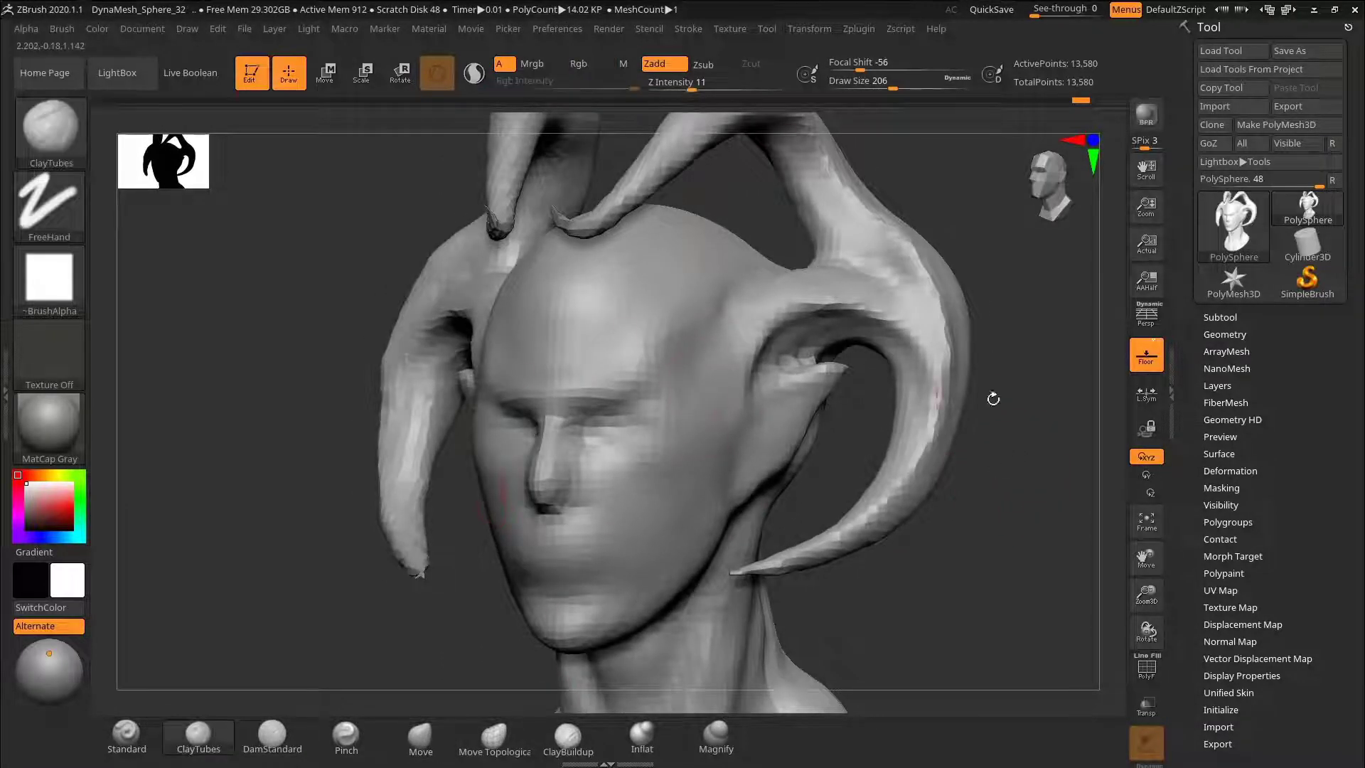
pyautogui.moveTo(994, 399); pyautogui.dragTo(660, 457, button='right')
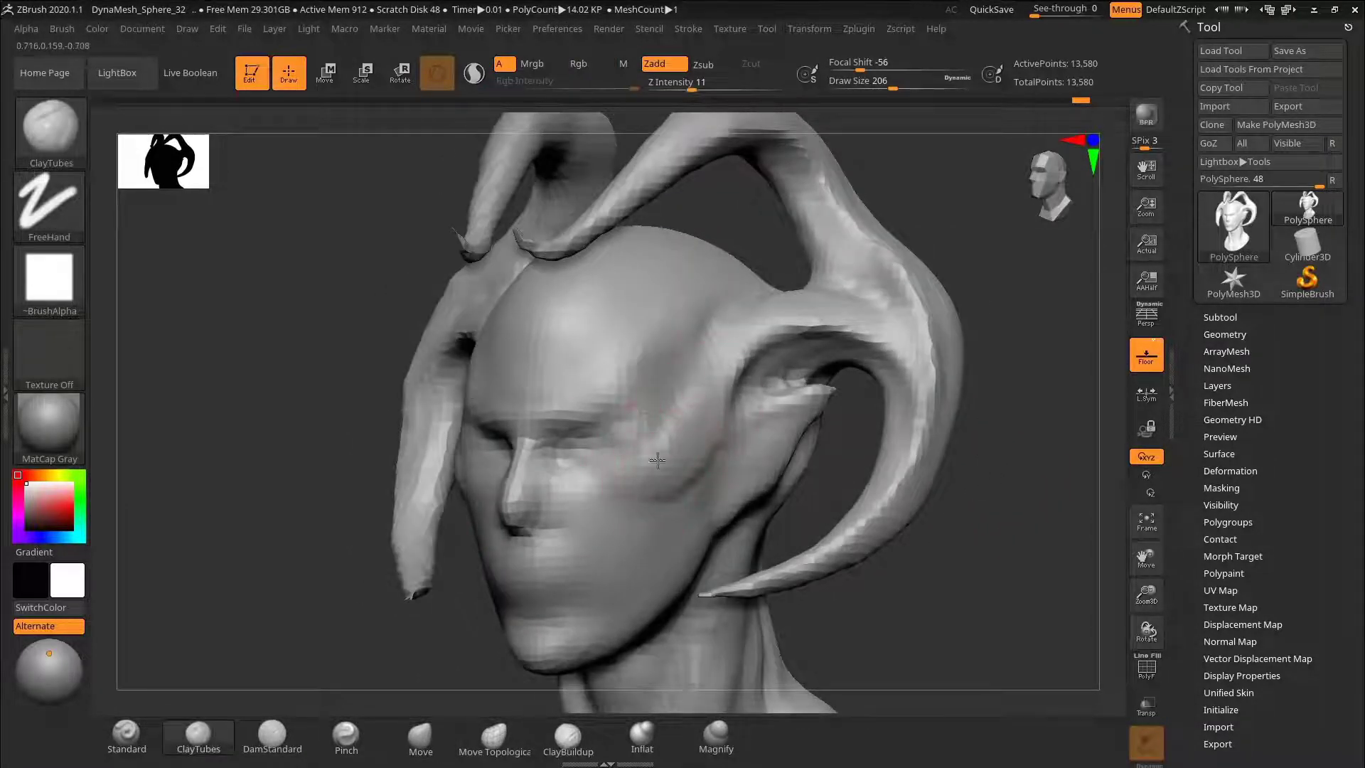
pyautogui.keyDown('alt'); pyautogui.moveTo(948, 519); pyautogui.dragTo(948, 480, button='right'); pyautogui.keyUp('alt')
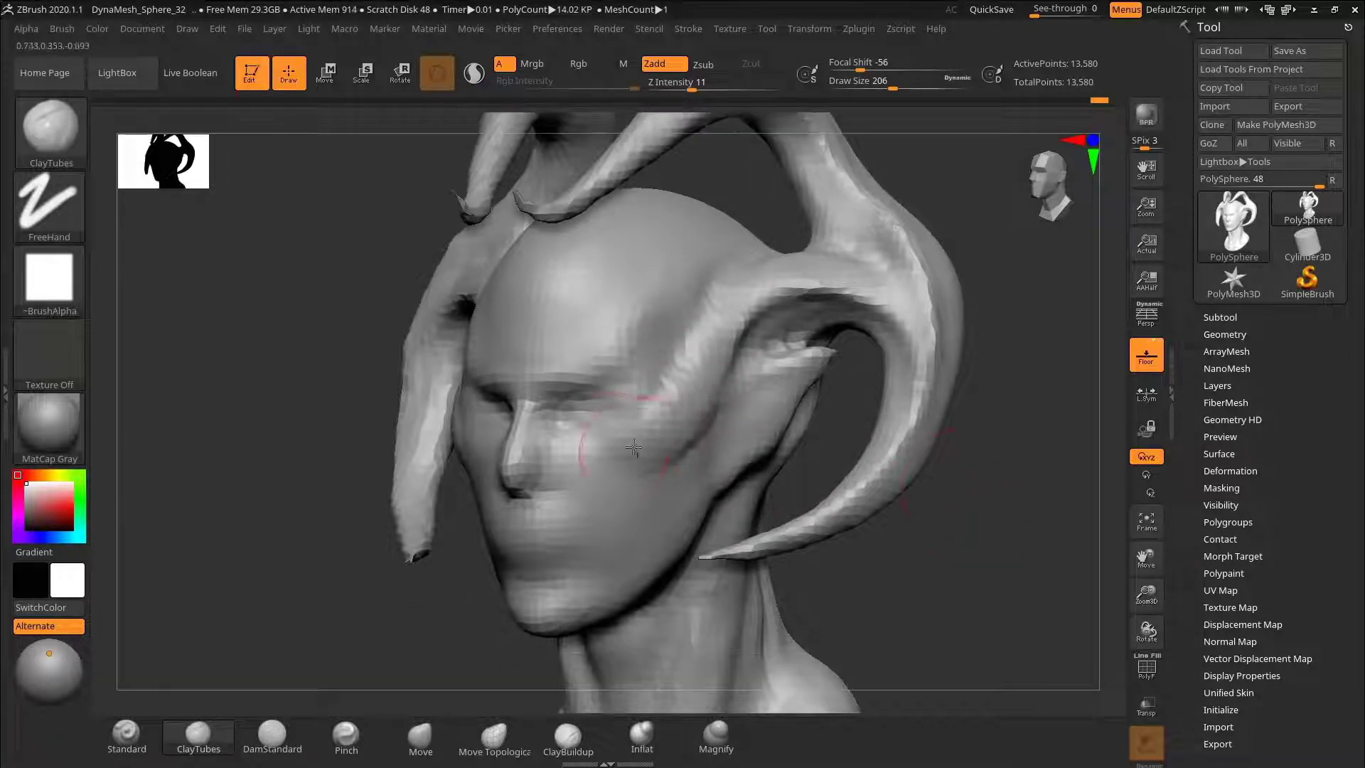
pyautogui.hotkey('ctrl', 'z')
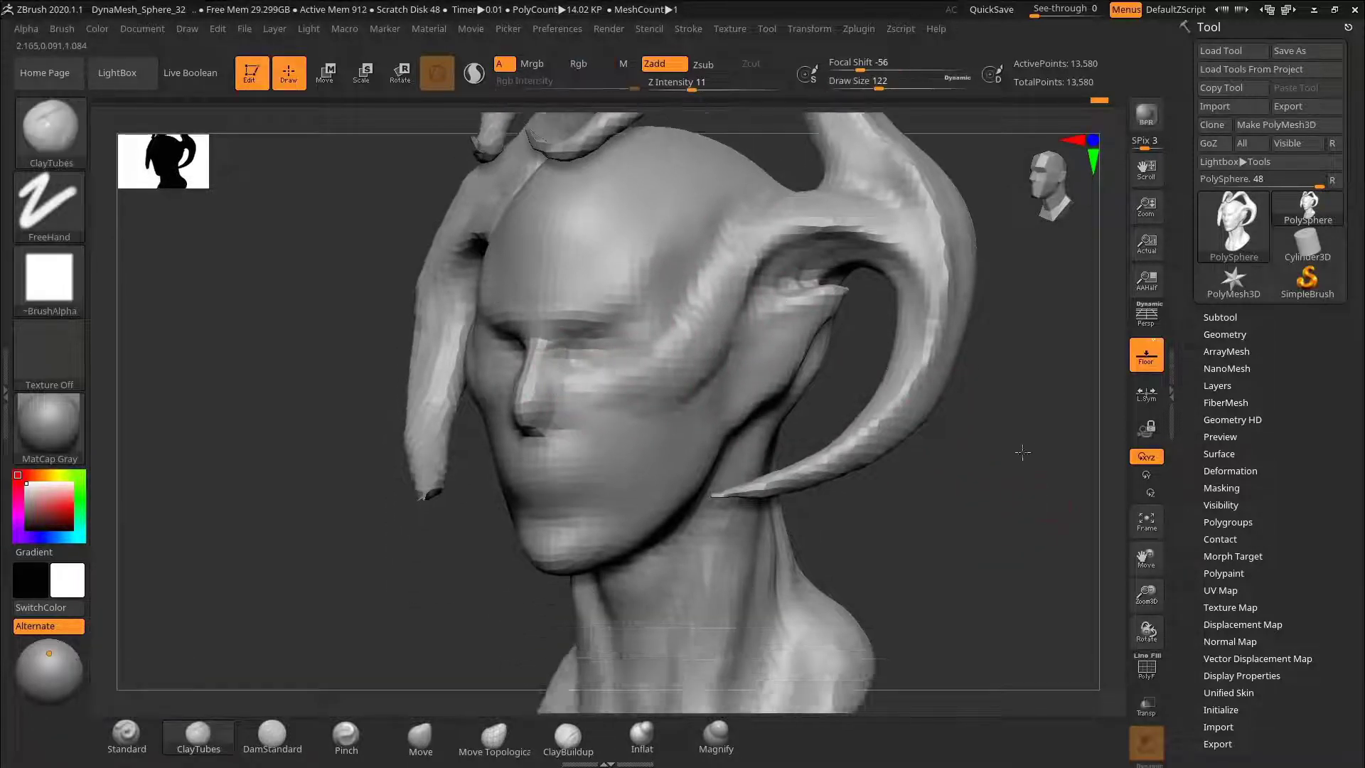
# Step: Carve the hollow under the cheekbone with the DamStandard brush at draw size 354
pyautogui.click(272, 736)
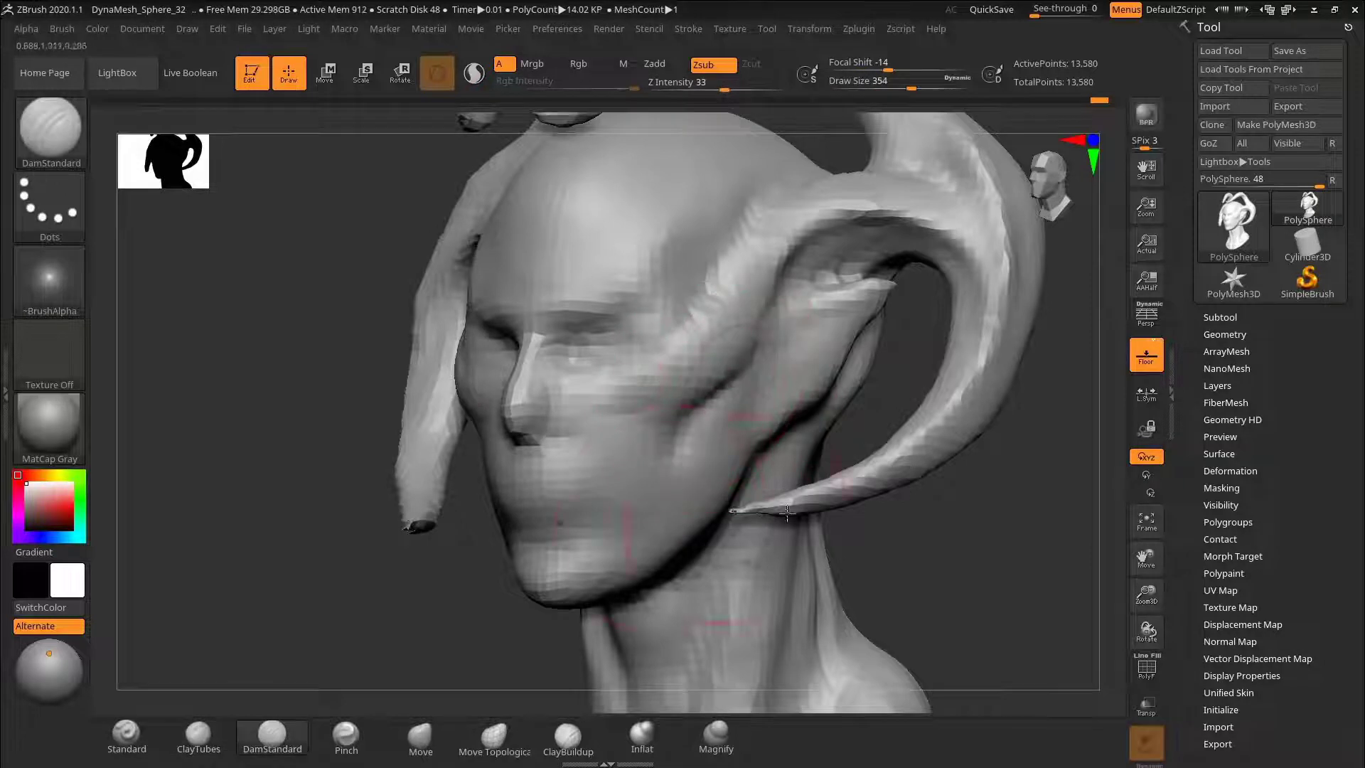
pyautogui.moveTo(720, 395); pyautogui.dragTo(719, 377, button='right')
pyautogui.moveTo(965, 519)
pyautogui.keyDown('alt'); pyautogui.mouseDown()
pyautogui.moveTo(986, 498)
pyautogui.moveTo(965, 519)
pyautogui.moveTo(984, 561)
pyautogui.mouseUp(); pyautogui.keyUp('alt')
# Step: Define the brow ridge above the eyes with the DamStandard brush at draw size 133
pyautogui.press('s')
pyautogui.moveTo(588, 317); pyautogui.dragTo(561, 317)
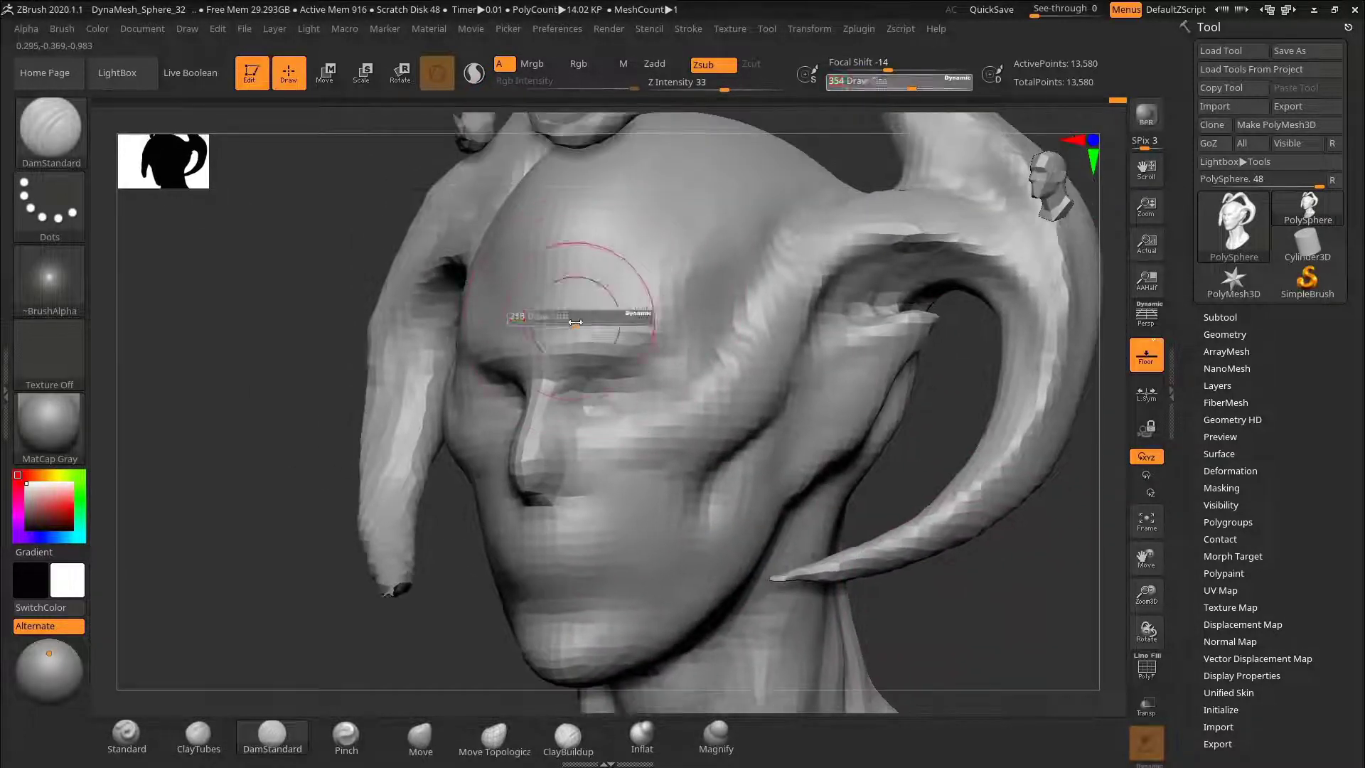
pyautogui.moveTo(644, 312); pyautogui.dragTo(613, 311)
pyautogui.moveTo(256, 342); pyautogui.dragTo(497, 324)
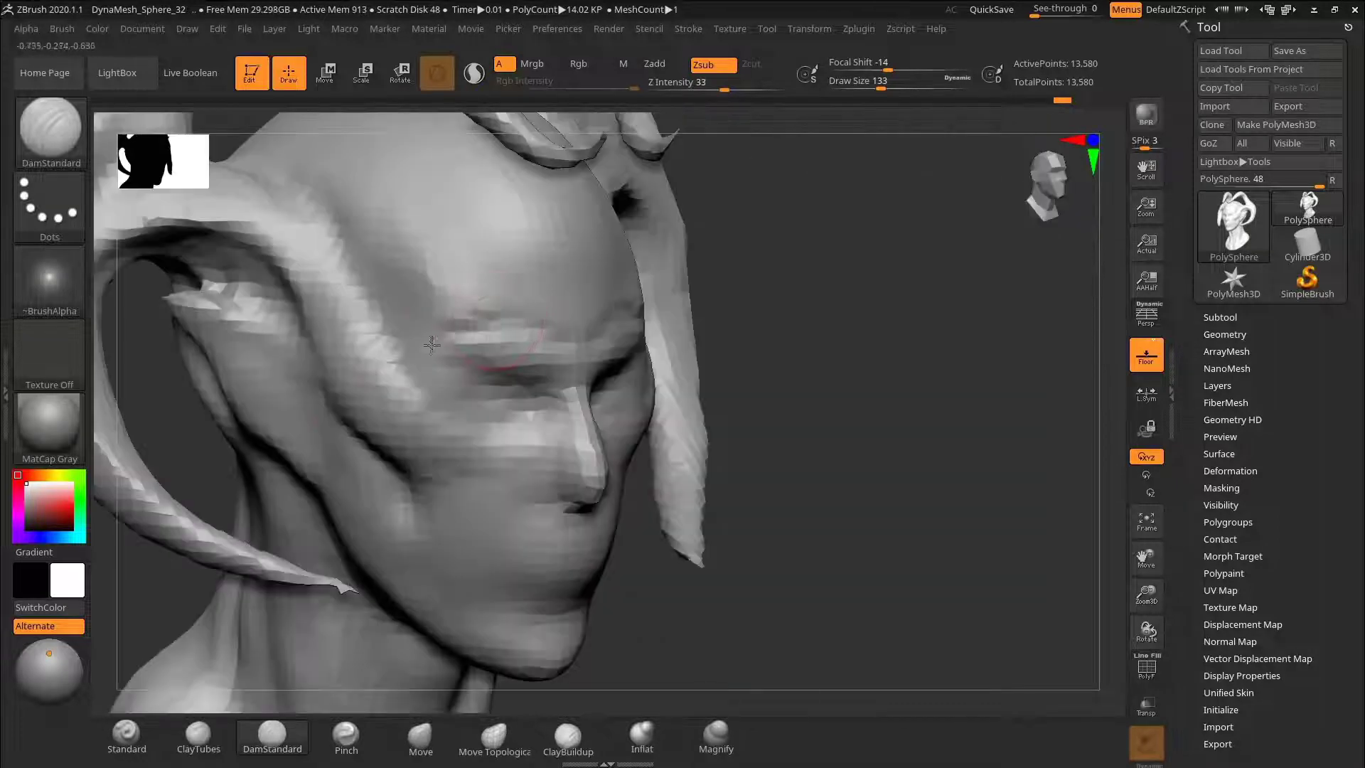
pyautogui.moveTo(1066, 274); pyautogui.dragTo(965, 249)
pyautogui.press('s')
pyautogui.moveTo(532, 317); pyautogui.dragTo(546, 320)
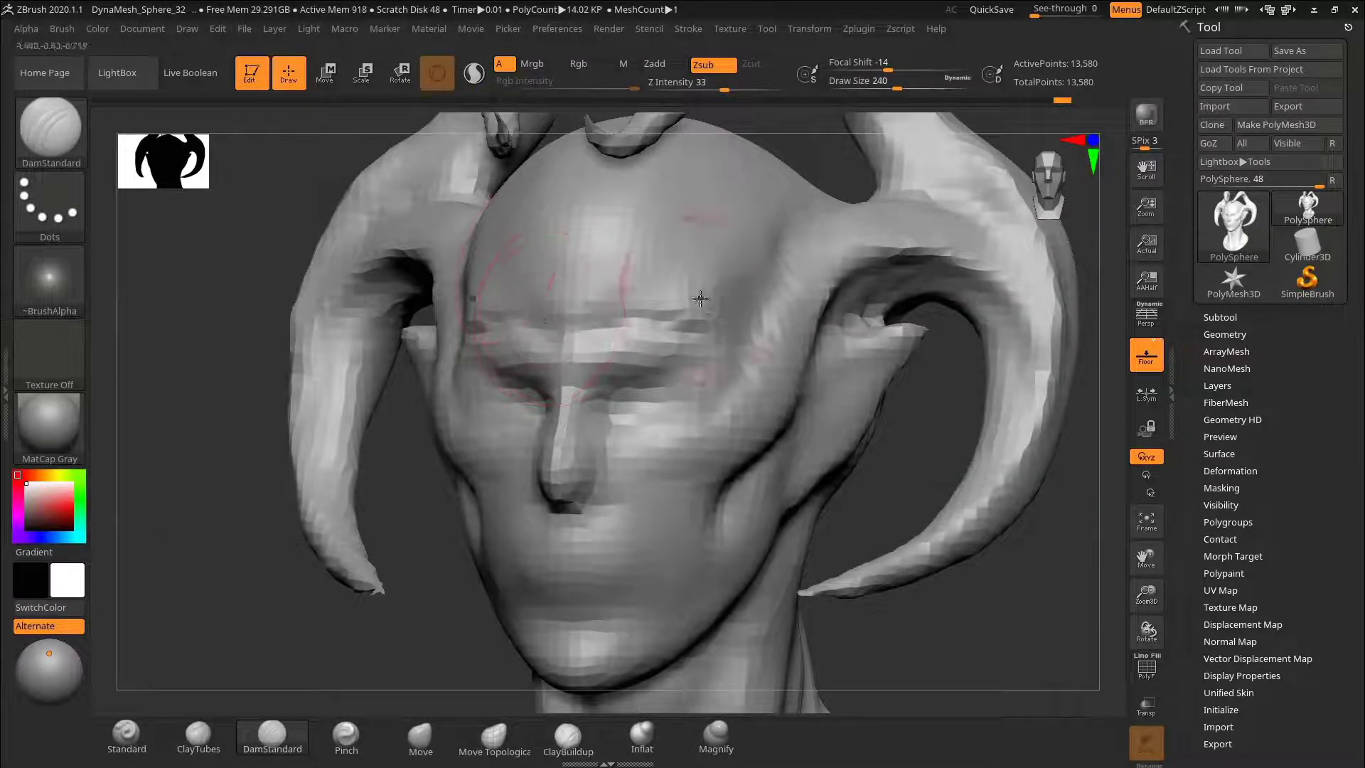
# Step: Shape the forehead above the brows with the DamStandard brush at draw size 406 and smooth it
pyautogui.keyDown('alt'); pyautogui.moveTo(283, 385); pyautogui.dragTo(297, 474); pyautogui.keyUp('alt')
pyautogui.press('s')
pyautogui.moveTo(547, 321); pyautogui.dragTo(566, 322)
pyautogui.moveTo(509, 361); pyautogui.dragTo(571, 408)
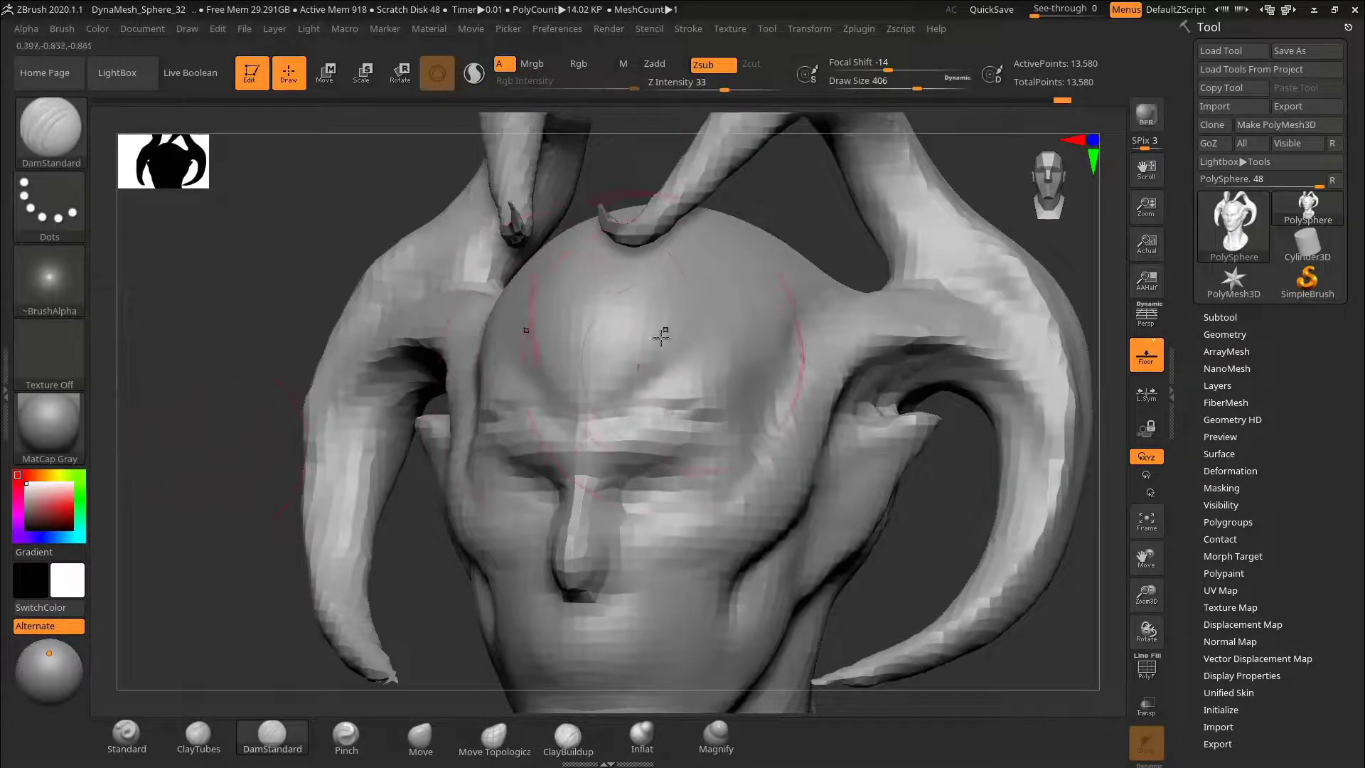
pyautogui.press('s')
pyautogui.moveTo(580, 320); pyautogui.dragTo(551, 320)
pyautogui.keyDown('shift'); pyautogui.moveTo(565, 375); pyautogui.dragTo(683, 319); pyautogui.keyUp('shift')
# Step: Set the DynaMesh resolution to 64 and remesh the head
pyautogui.moveTo(1024, 491)
pyautogui.mouseDown()
pyautogui.moveTo(951, 506)
pyautogui.moveTo(995, 488)
pyautogui.moveTo(1041, 508)
pyautogui.mouseUp()
pyautogui.click(199, 736)
pyautogui.press('s')
pyautogui.click(1223, 331)
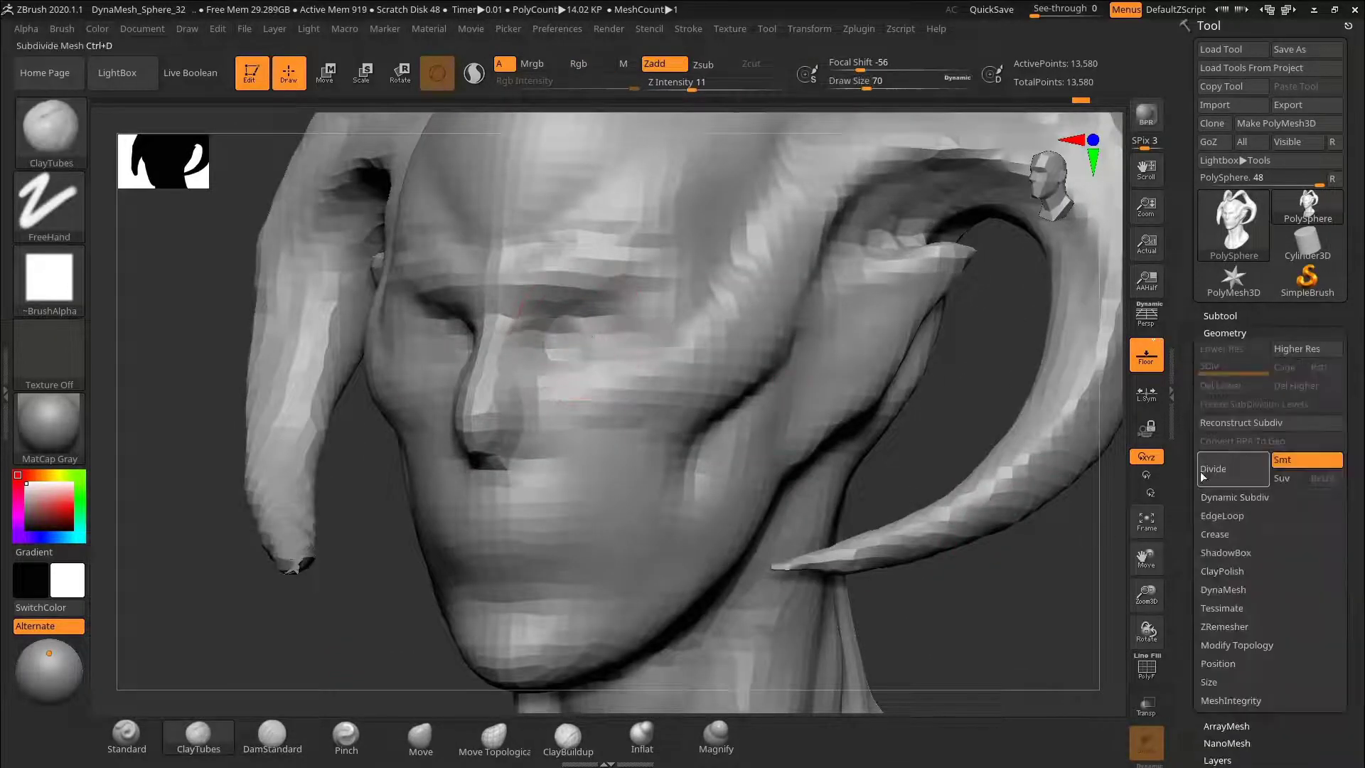
pyautogui.moveTo(1191, 477); pyautogui.dragTo(1185, 437)
pyautogui.keyDown('alt'); pyautogui.moveTo(1088, 533); pyautogui.dragTo(1080, 505); pyautogui.keyUp('alt')
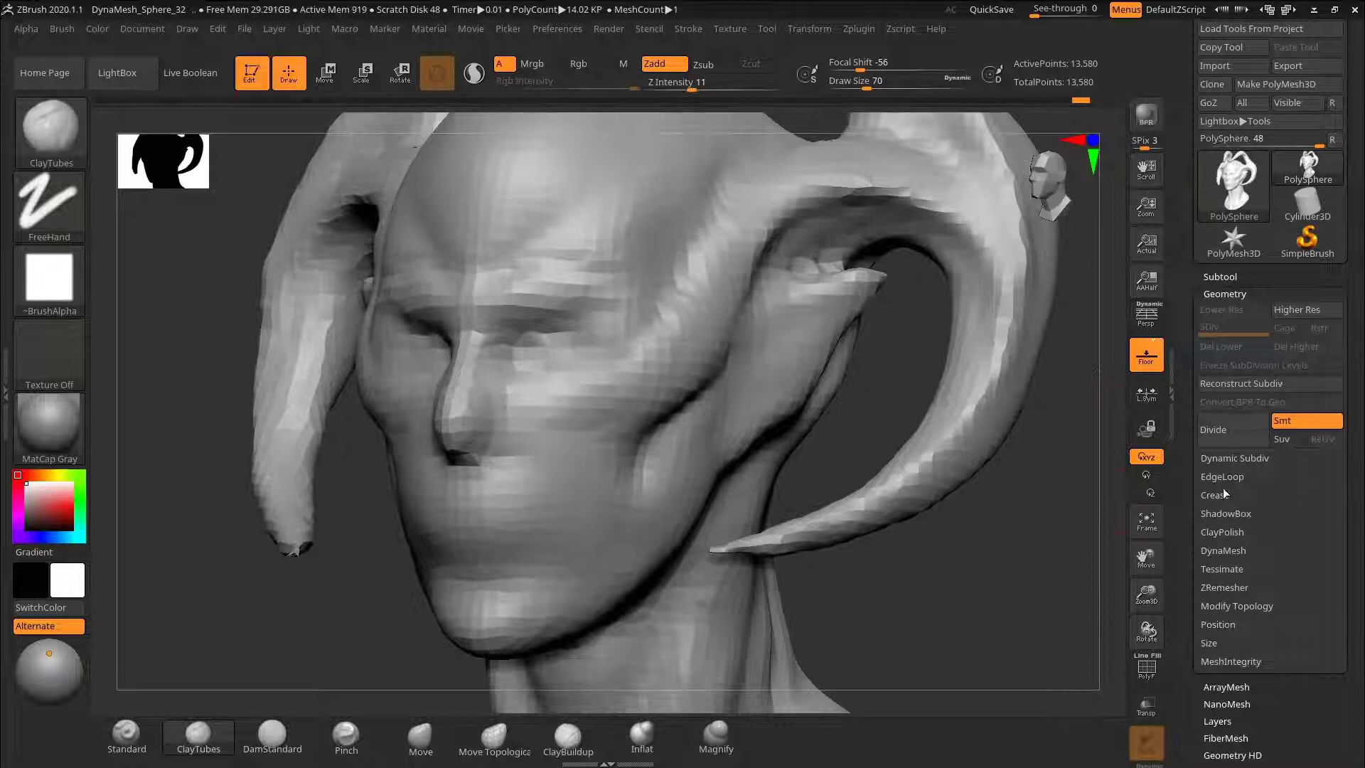
pyautogui.click(1223, 551)
pyautogui.write('64')
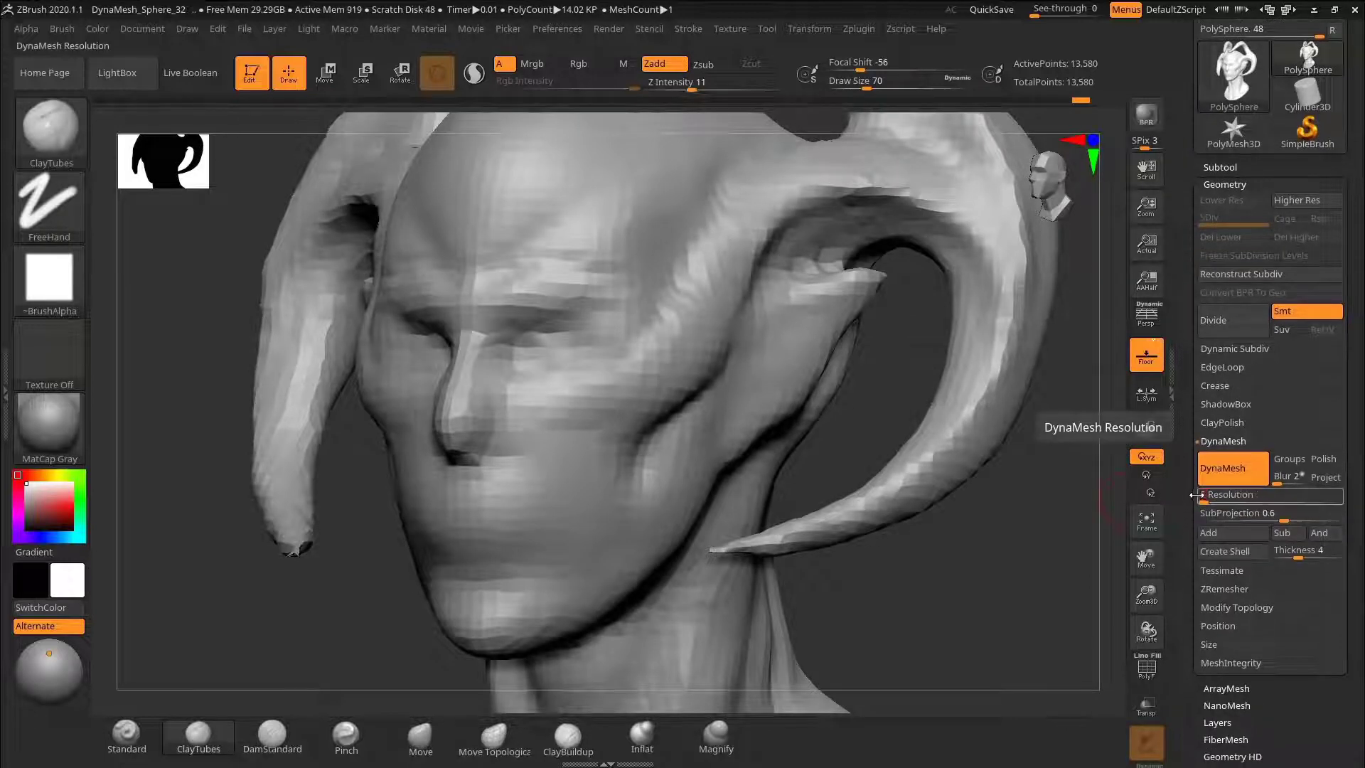
pyautogui.press('Return')
pyautogui.keyDown('alt'); pyautogui.moveTo(1026, 520); pyautogui.dragTo(950, 491); pyautogui.keyUp('alt')
pyautogui.moveTo(1002, 436)
pyautogui.keyDown('ctrl'); pyautogui.mouseDown()
pyautogui.moveTo(1068, 590)
pyautogui.moveTo(981, 435)
pyautogui.mouseUp(); pyautogui.keyUp('ctrl')
# Step: Sculpt the nose and eye areas with the ClayTubes brush at draw size 70, and define them with DamStandard
pyautogui.moveTo(924, 491); pyautogui.dragTo(931, 391)
pyautogui.keyDown('alt'); pyautogui.moveTo(931, 391); pyautogui.dragTo(945, 470); pyautogui.keyUp('alt')
pyautogui.keyDown('alt'); pyautogui.moveTo(945, 469); pyautogui.dragTo(956, 561); pyautogui.keyUp('alt')
pyautogui.moveTo(367, 604)
pyautogui.keyDown('alt'); pyautogui.mouseDown()
pyautogui.moveTo(323, 630)
pyautogui.moveTo(332, 665)
pyautogui.mouseUp(); pyautogui.keyUp('alt')
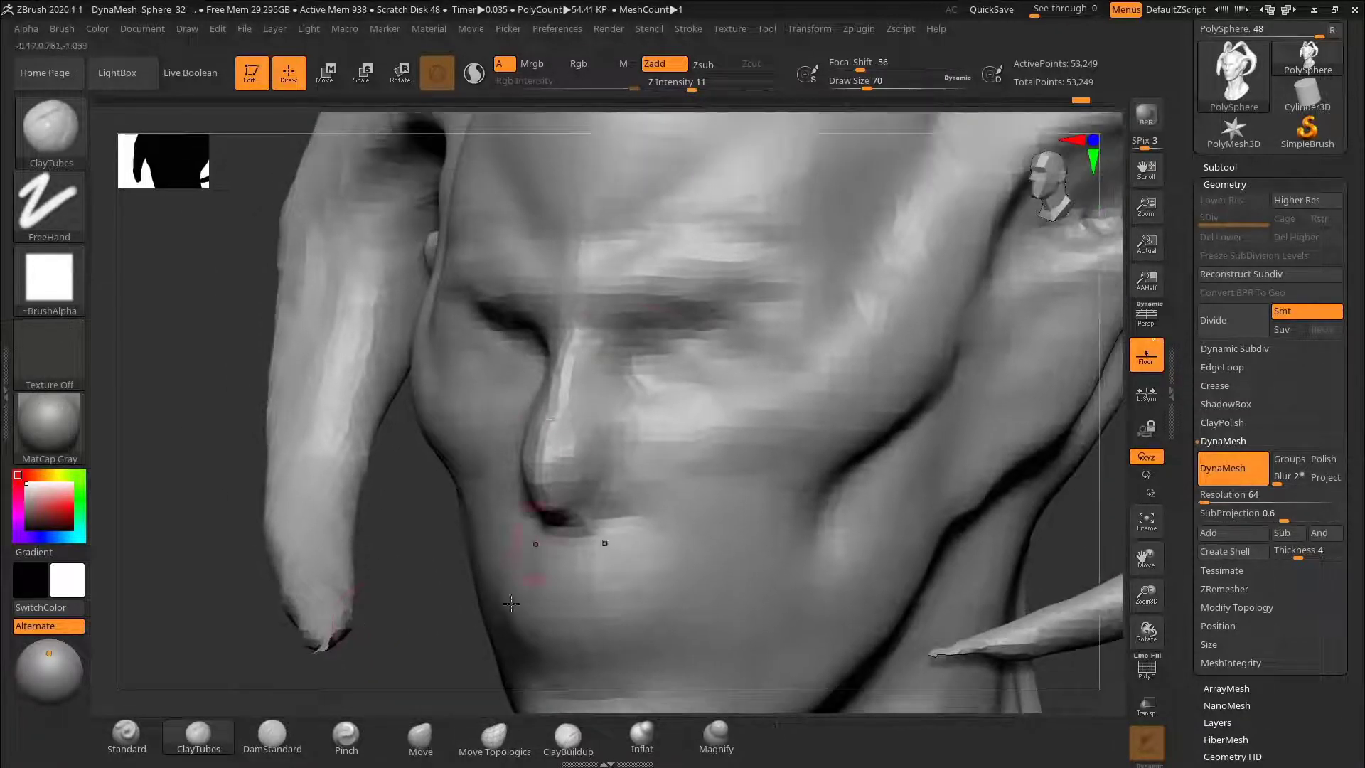
pyautogui.press('b')
pyautogui.press('d')
pyautogui.press('s')
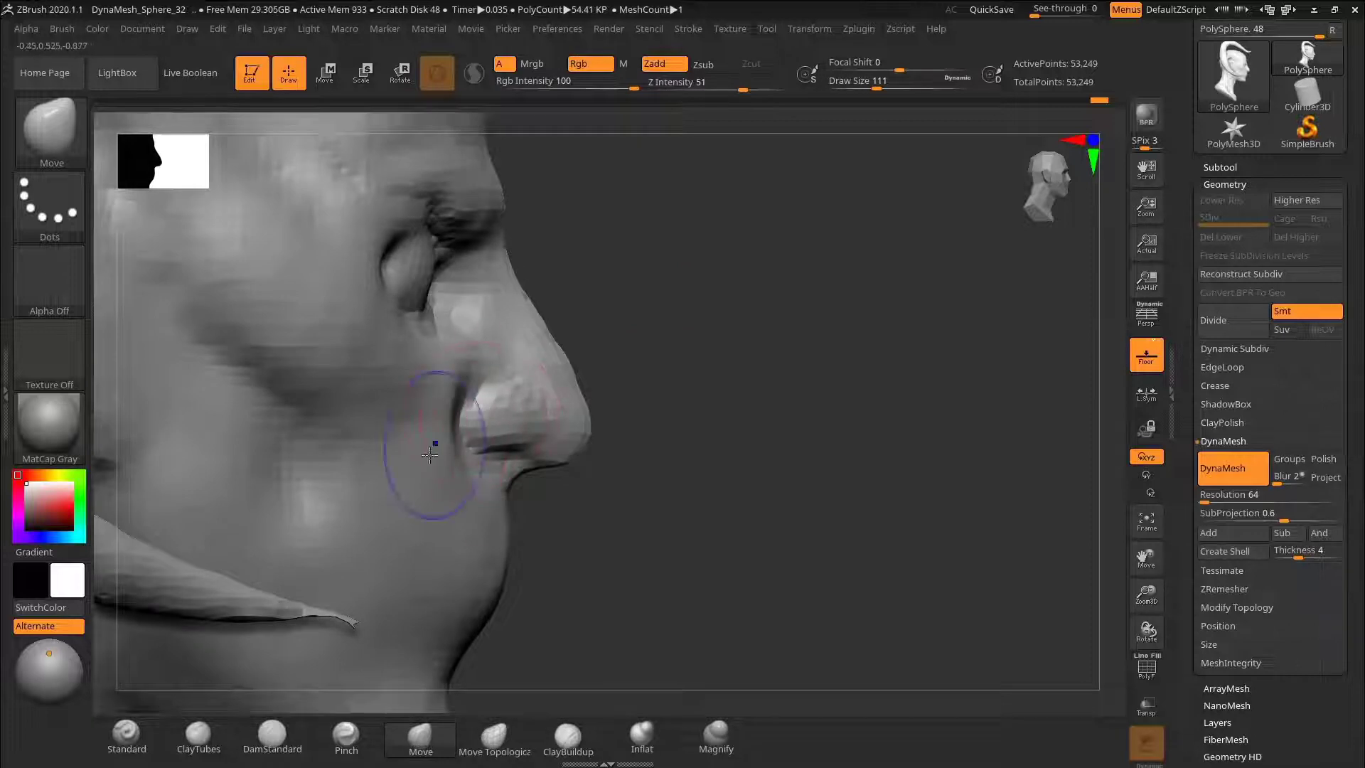
# Step: Carve the fold running from the nostril down beside the mouth with DamStandard, starting at draw size 235
pyautogui.moveTo(738, 406)
pyautogui.keyDown('alt'); pyautogui.mouseDown()
pyautogui.moveTo(722, 396)
pyautogui.moveTo(631, 518)
pyautogui.moveTo(659, 532)
pyautogui.mouseUp(); pyautogui.keyUp('alt')
pyautogui.press('b')
pyautogui.press('d')
pyautogui.press('s')
pyautogui.press('s')
pyautogui.moveTo(573, 394); pyautogui.dragTo(563, 394)
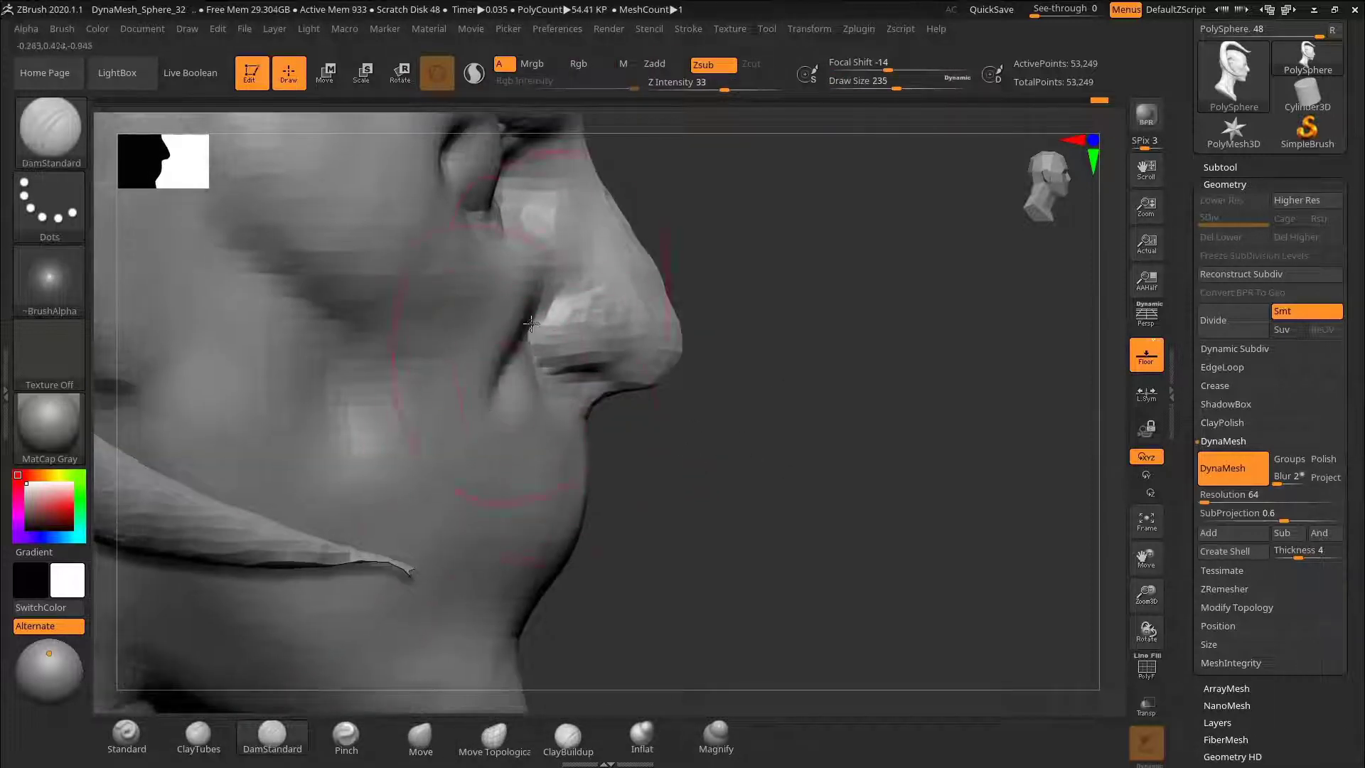
pyautogui.moveTo(531, 324); pyautogui.dragTo(466, 526)
pyautogui.keyDown('alt'); pyautogui.moveTo(465, 526); pyautogui.dragTo(472, 445, button='right'); pyautogui.keyUp('alt')
pyautogui.moveTo(597, 359)
pyautogui.keyDown('alt'); pyautogui.mouseDown(button='right')
pyautogui.moveTo(588, 438)
pyautogui.moveTo(696, 458)
pyautogui.moveTo(749, 424)
pyautogui.moveTo(576, 391)
pyautogui.mouseUp(button='right'); pyautogui.keyUp('alt')
pyautogui.press('s')
pyautogui.moveTo(576, 391); pyautogui.dragTo(558, 391)
# Step: Carve the mouth line and lip outline with DamStandard at draw size 67, undoing the unwanted strokes
pyautogui.moveTo(897, 382); pyautogui.dragTo(775, 398, button='right')
pyautogui.moveTo(774, 398)
pyautogui.keyDown('ctrl'); pyautogui.mouseDown(button='right')
pyautogui.moveTo(935, 464)
pyautogui.moveTo(916, 497)
pyautogui.moveTo(893, 493)
pyautogui.mouseUp(button='right'); pyautogui.keyUp('ctrl')
pyautogui.press('s')
pyautogui.moveTo(524, 412); pyautogui.dragTo(509, 412)
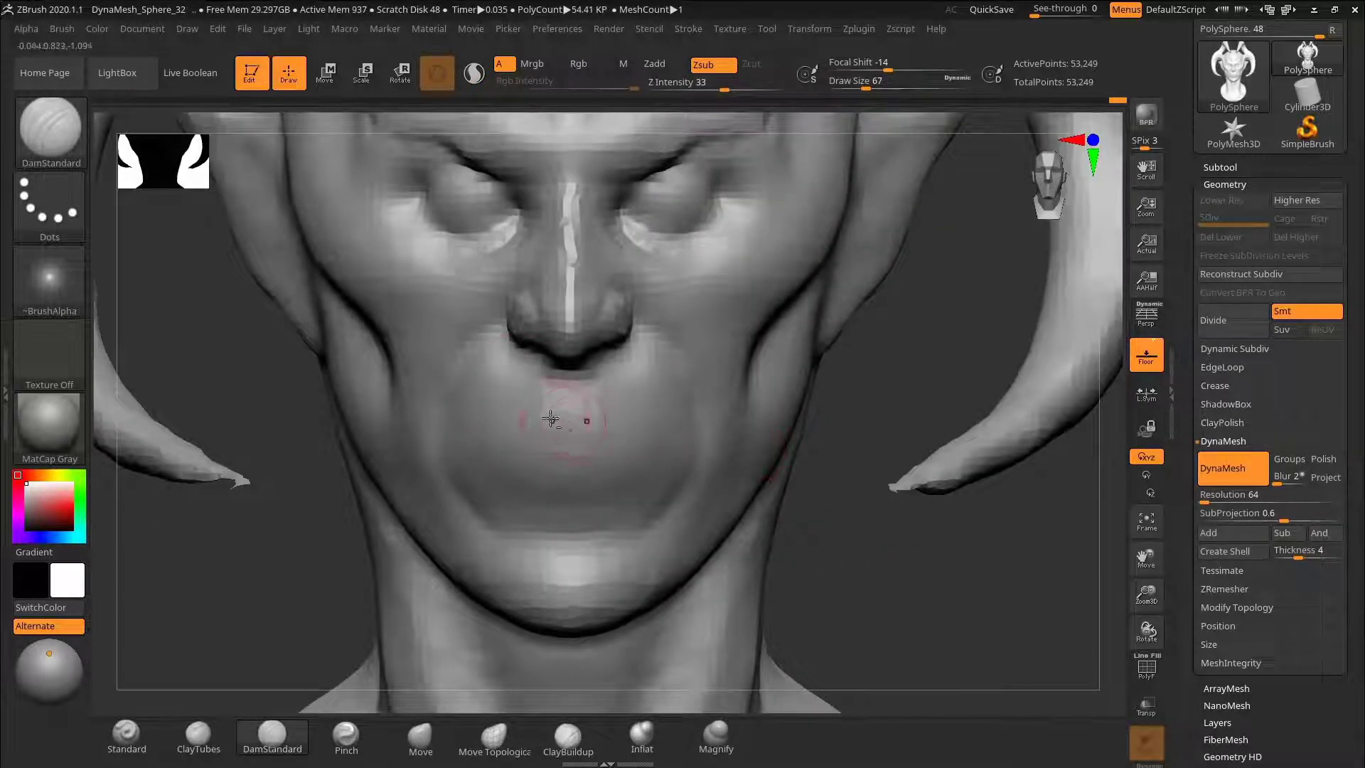
pyautogui.hotkey('ctrl', 'z')
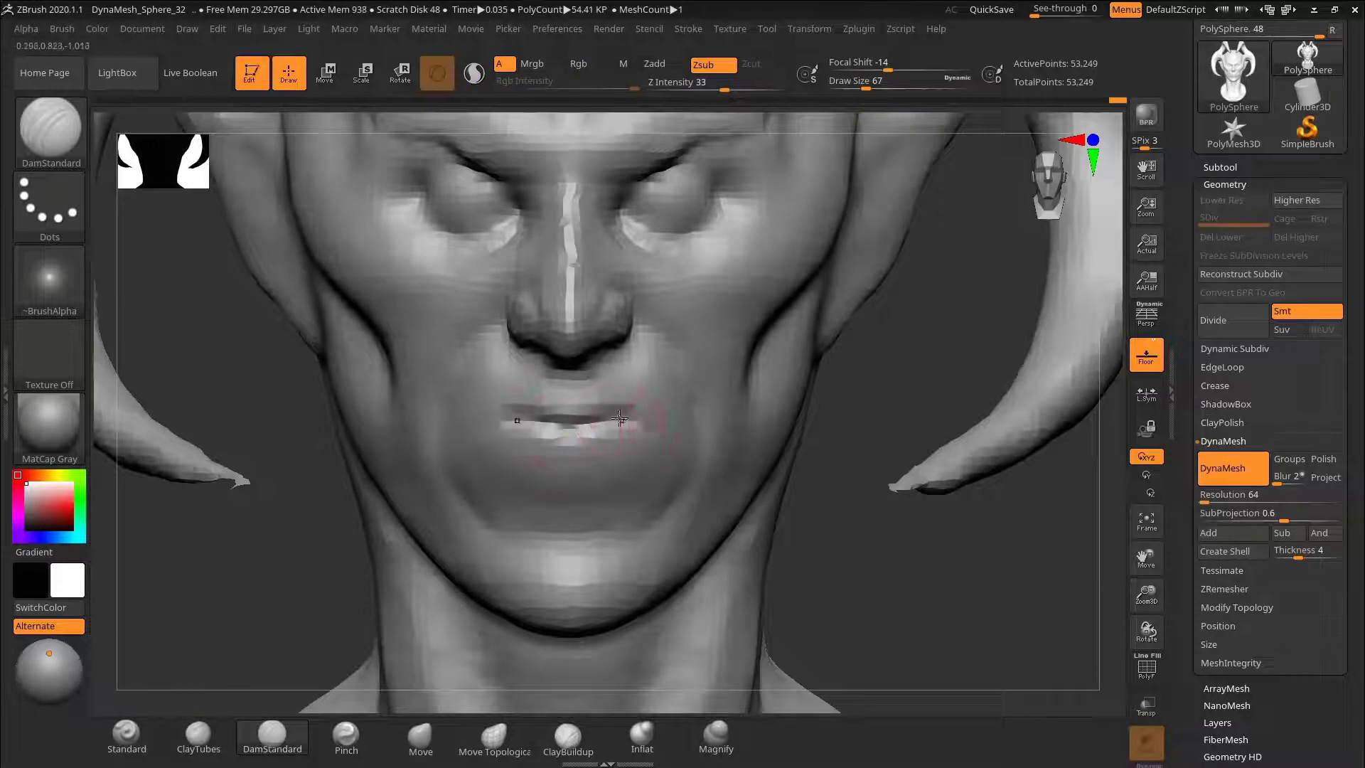
pyautogui.hotkey('ctrl', 'z')
pyautogui.hotkey('ctrl', 'z')
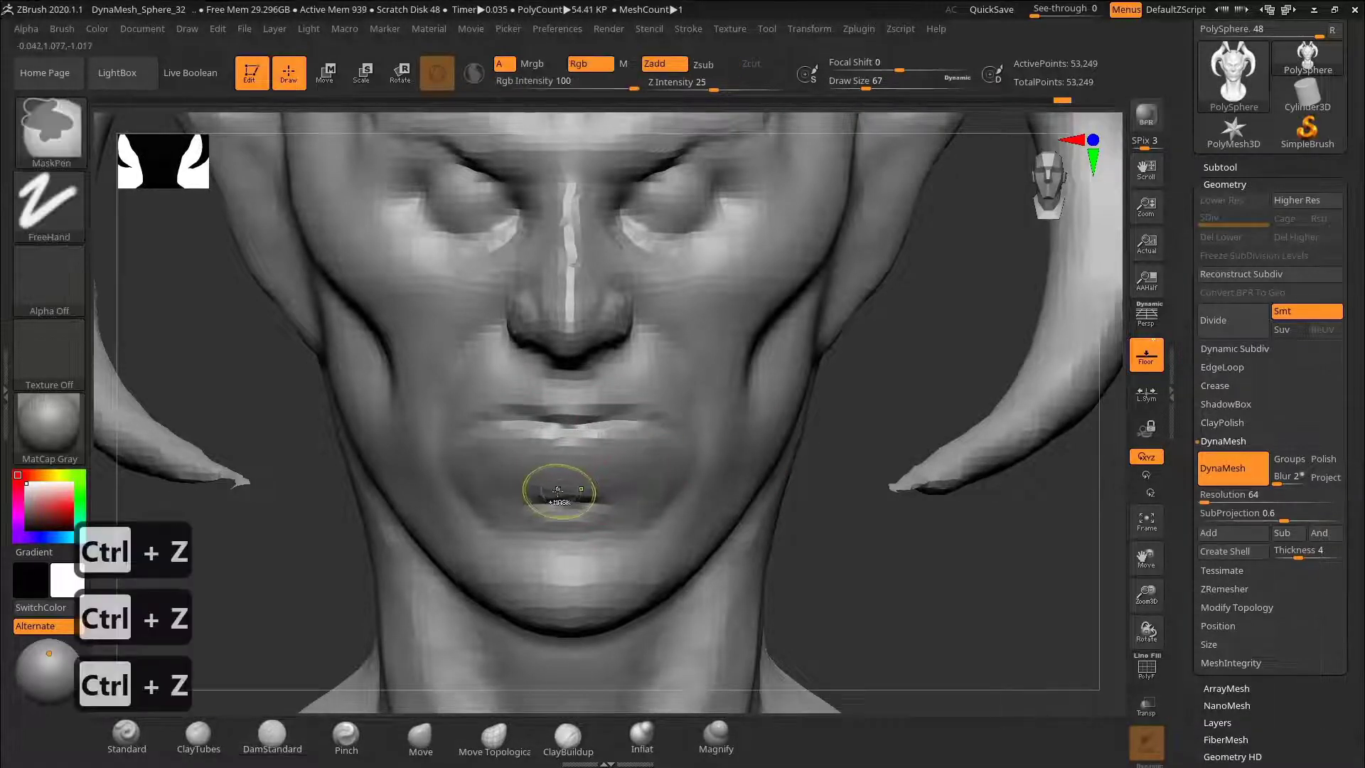
pyautogui.hotkey('ctrl', 'z')
pyautogui.moveTo(788, 448); pyautogui.dragTo(778, 467, button='right')
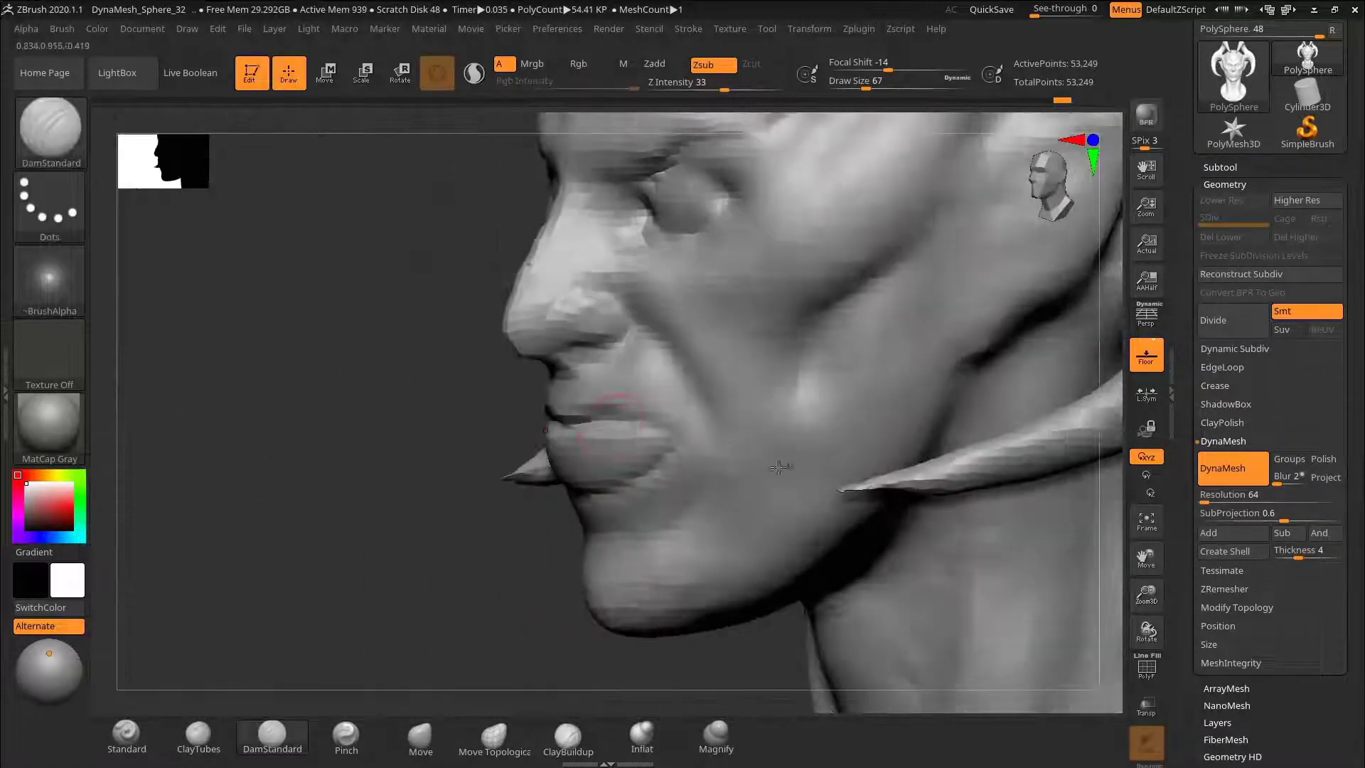
# Step: Carve the edge of the lower lip and the parting between the lips with DamStandard at draw size 97
pyautogui.moveTo(617, 424); pyautogui.dragTo(789, 455, button='right')
pyautogui.moveTo(490, 443); pyautogui.dragTo(603, 477)
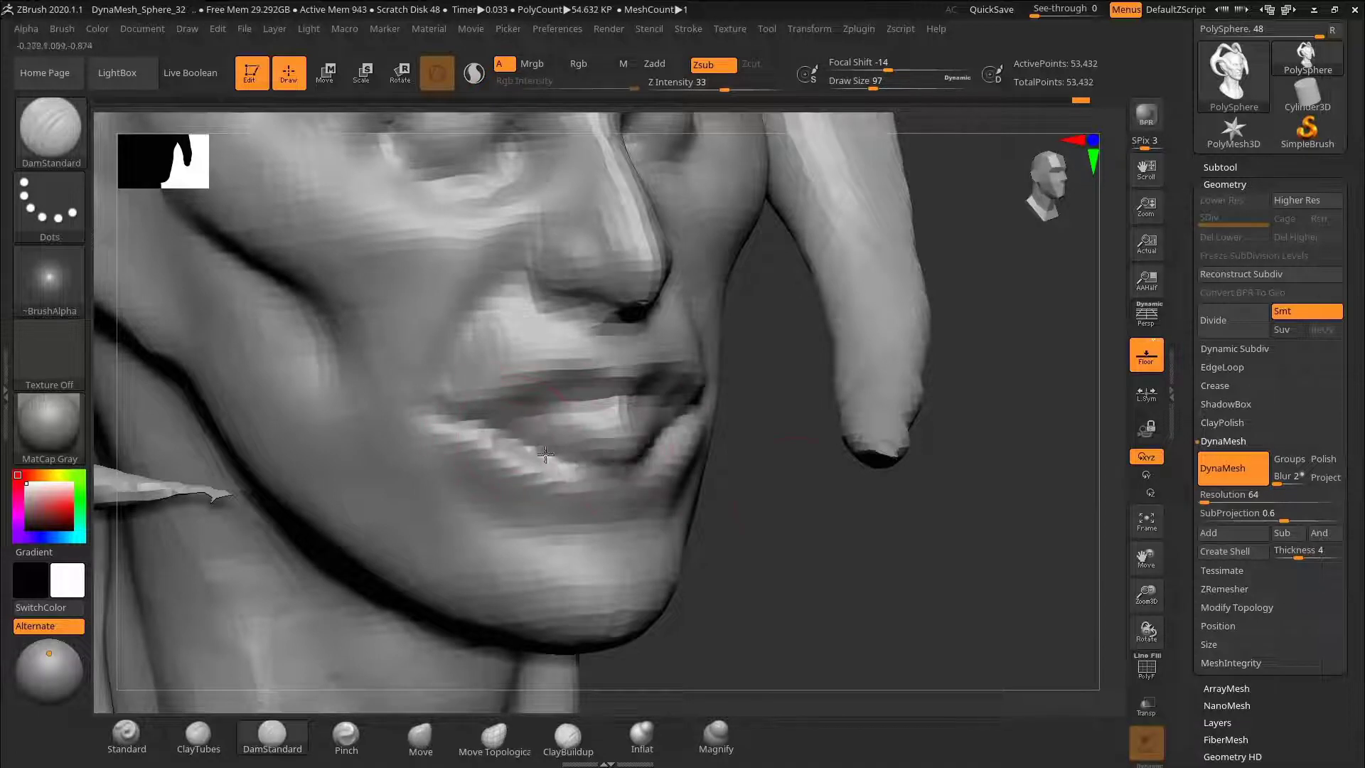
pyautogui.moveTo(790, 493)
pyautogui.keyDown('ctrl'); pyautogui.mouseDown(button='right')
pyautogui.moveTo(825, 423)
pyautogui.moveTo(969, 521)
pyautogui.moveTo(980, 546)
pyautogui.mouseUp(button='right'); pyautogui.keyUp('ctrl')
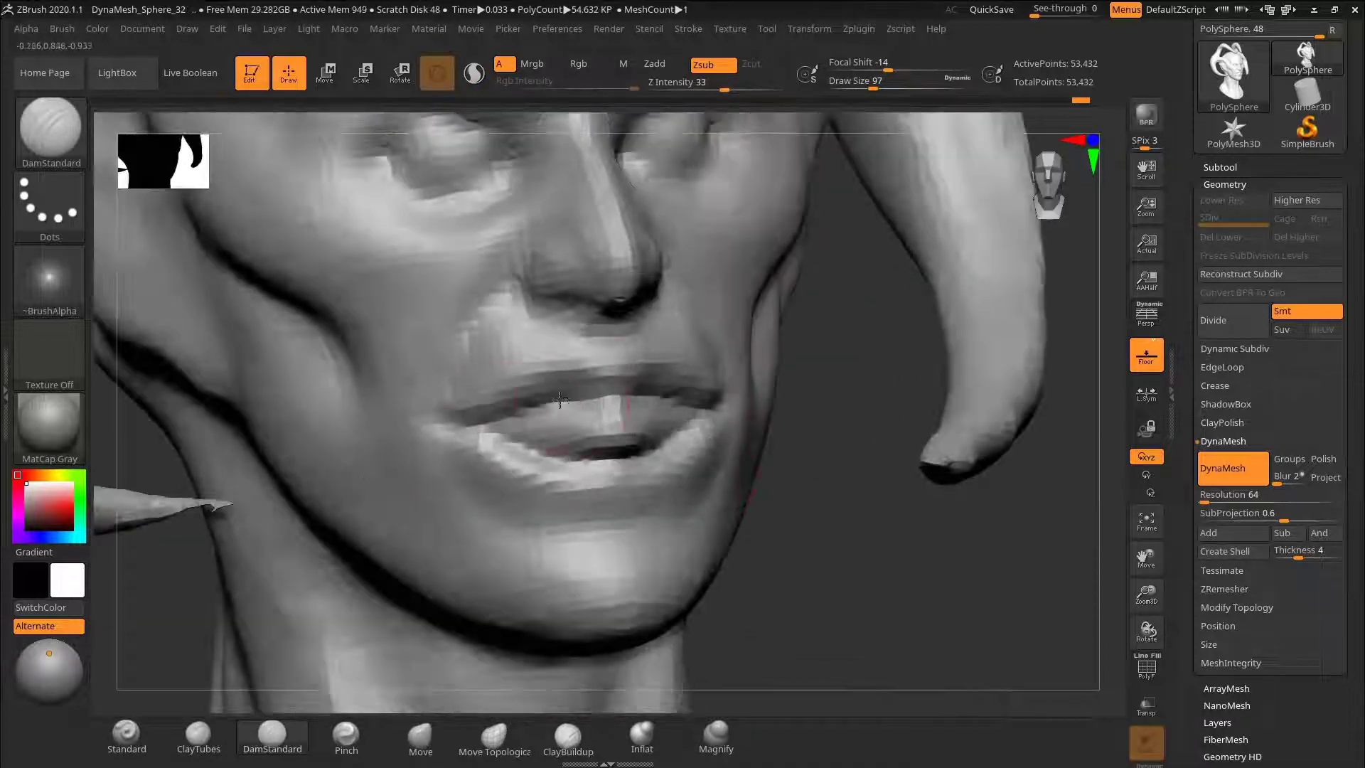
# Step: Deepen the parting between the lips and the lower lip edge with DamStandard at draw size 97, and remesh with DynaMesh
pyautogui.moveTo(559, 401); pyautogui.dragTo(624, 419)
pyautogui.moveTo(498, 426); pyautogui.dragTo(608, 462)
pyautogui.moveTo(806, 442)
pyautogui.mouseDown(button='right')
pyautogui.moveTo(868, 449)
pyautogui.moveTo(876, 473)
pyautogui.mouseUp(button='right')
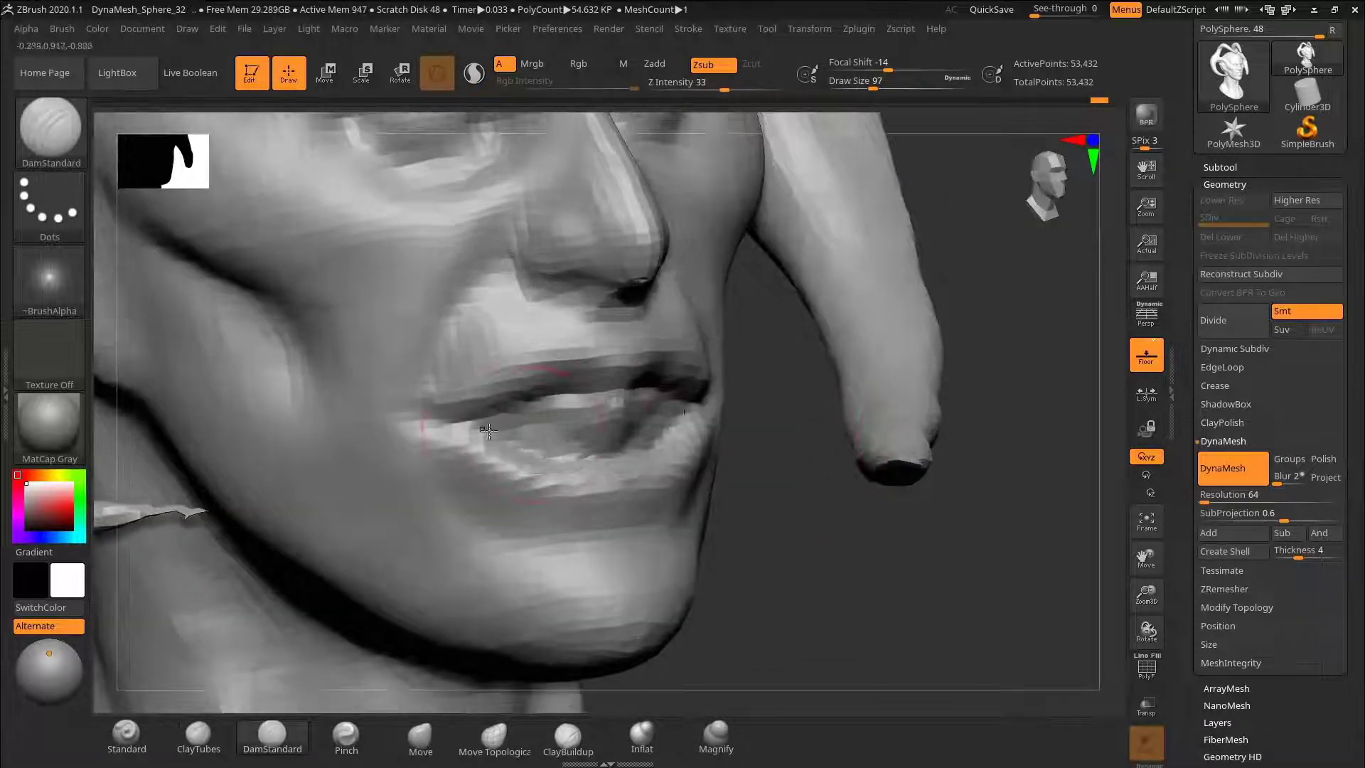
pyautogui.moveTo(488, 431); pyautogui.dragTo(604, 426)
pyautogui.keyDown('ctrl'); pyautogui.moveTo(796, 455); pyautogui.dragTo(846, 512); pyautogui.keyUp('ctrl')
pyautogui.moveTo(461, 422)
pyautogui.mouseDown()
pyautogui.moveTo(568, 405)
pyautogui.moveTo(612, 449)
pyautogui.mouseUp()
pyautogui.moveTo(897, 462)
pyautogui.keyDown('ctrl'); pyautogui.mouseDown(button='right')
pyautogui.moveTo(905, 391)
pyautogui.moveTo(1012, 500)
pyautogui.moveTo(954, 360)
pyautogui.moveTo(957, 406)
pyautogui.mouseUp(button='right'); pyautogui.keyUp('ctrl')
# Step: Adjust the curve of the lips from below the head with the Move brush at draw size 157
pyautogui.click(421, 735)
pyautogui.keyDown('ctrl'); pyautogui.moveTo(432, 685); pyautogui.dragTo(445, 715, button='right'); pyautogui.keyUp('ctrl')
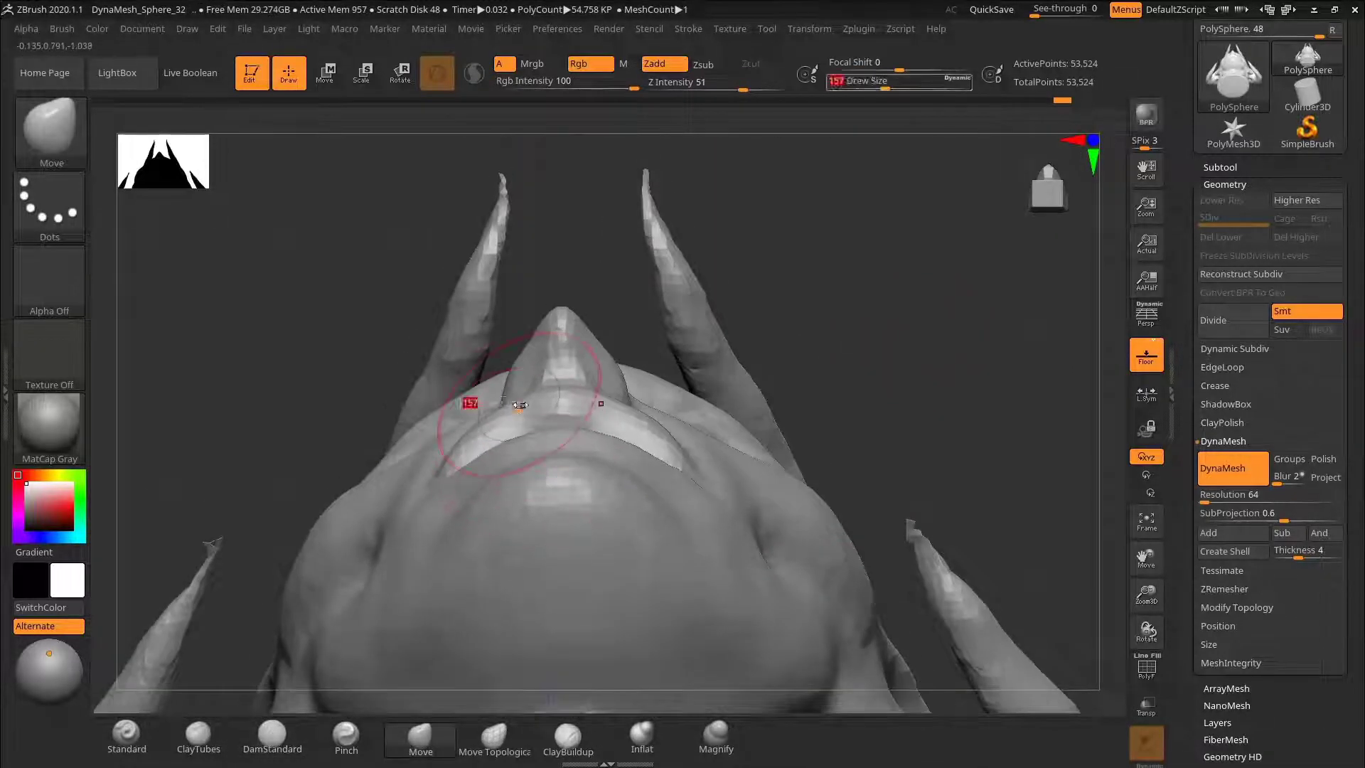
pyautogui.moveTo(516, 407); pyautogui.dragTo(518, 419)
pyautogui.moveTo(954, 320); pyautogui.dragTo(889, 483, button='right')
# Step: Carve the cheek below the eye with DamStandard at draw size 295 and smooth it at size 153
pyautogui.click(272, 736)
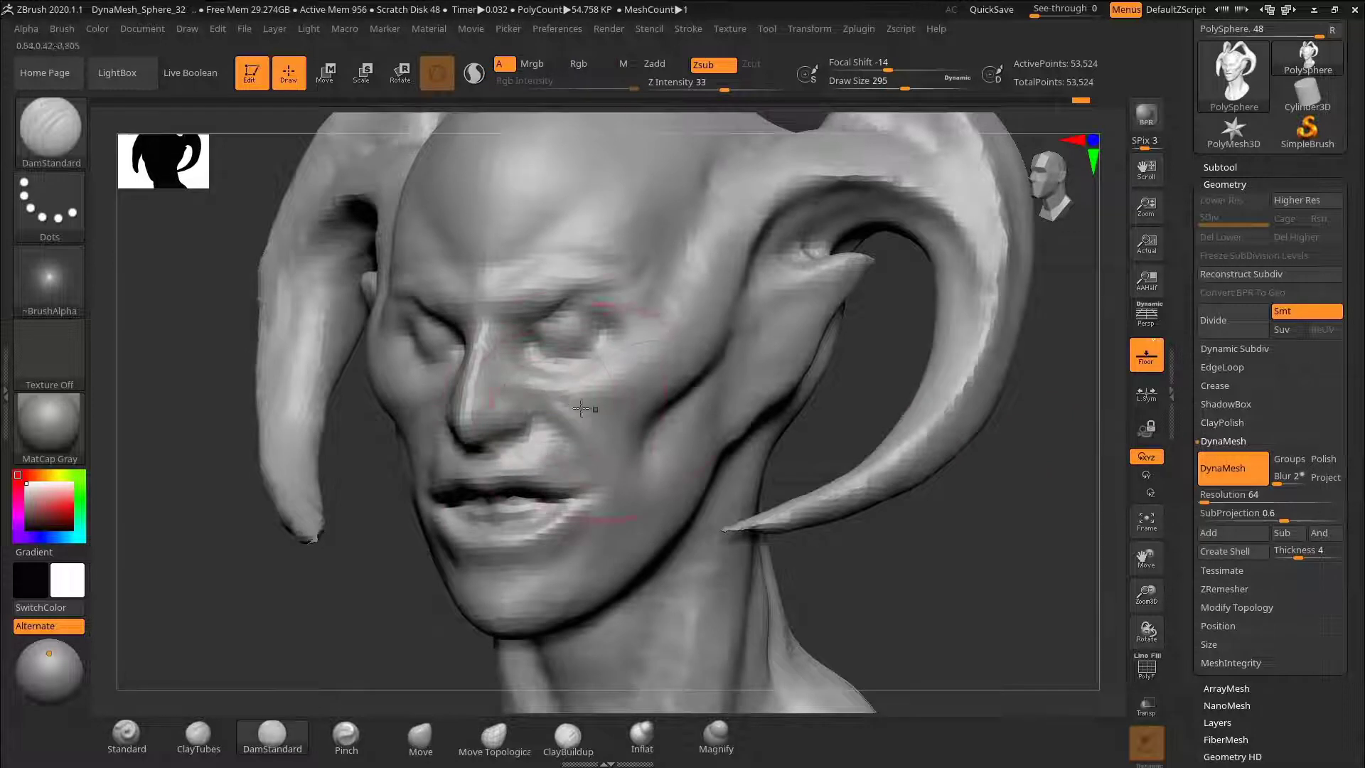
pyautogui.moveTo(642, 366); pyautogui.dragTo(623, 365)
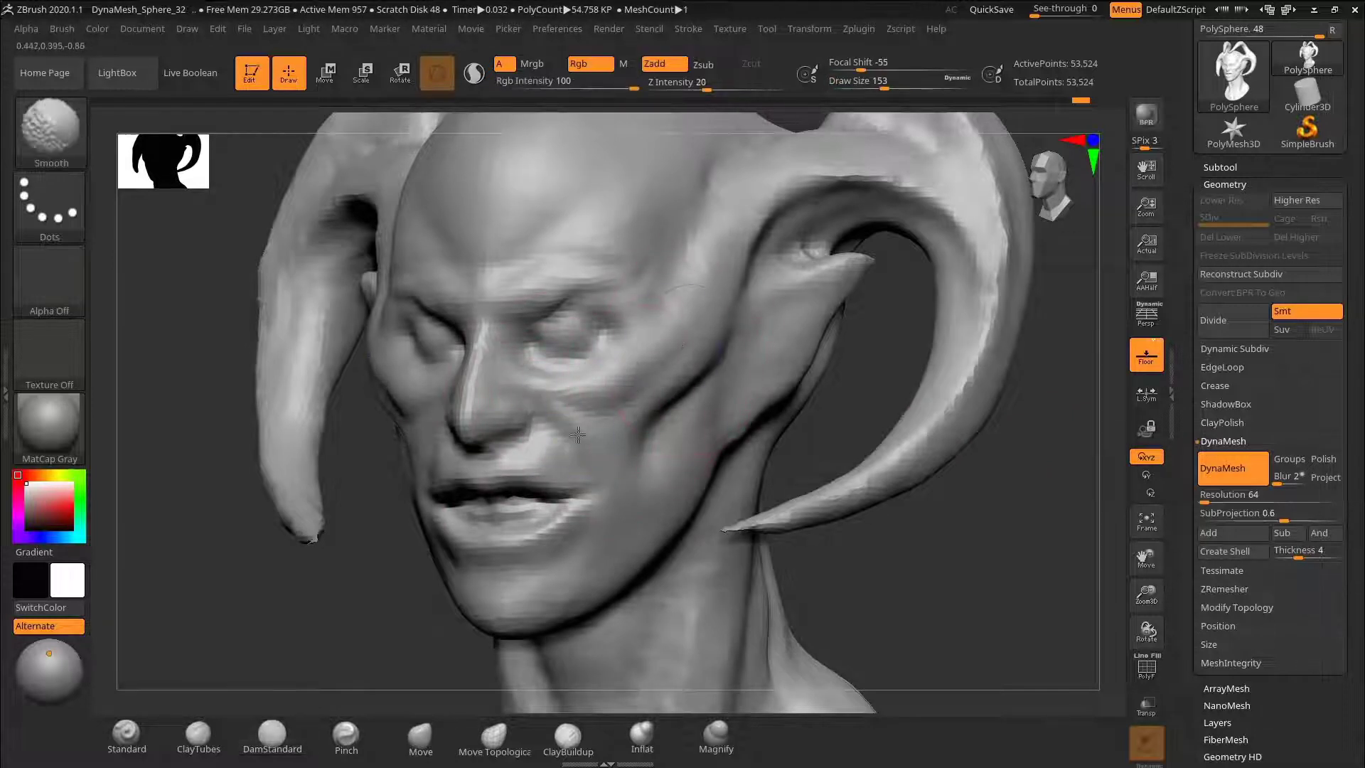
pyautogui.keyDown('alt'); pyautogui.moveTo(1039, 505); pyautogui.dragTo(1031, 530, button='right'); pyautogui.keyUp('alt')
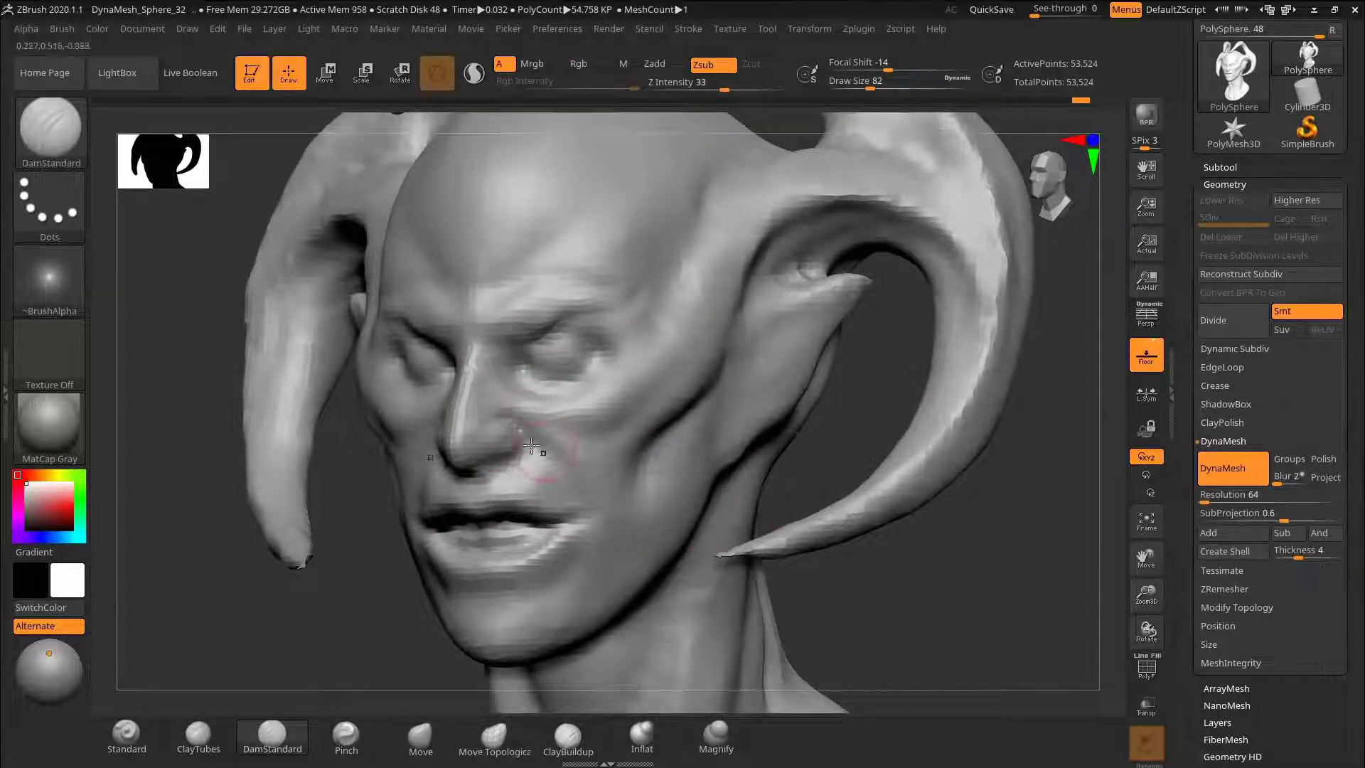
# Step: Define the nostril and the underside of the nose with DamStandard at draw size 82, and adjust the shape with the Move brush
pyautogui.moveTo(956, 563)
pyautogui.keyDown('alt'); pyautogui.mouseDown(button='right')
pyautogui.moveTo(987, 548)
pyautogui.moveTo(1026, 493)
pyautogui.moveTo(995, 540)
pyautogui.mouseUp(button='right'); pyautogui.keyUp('alt')
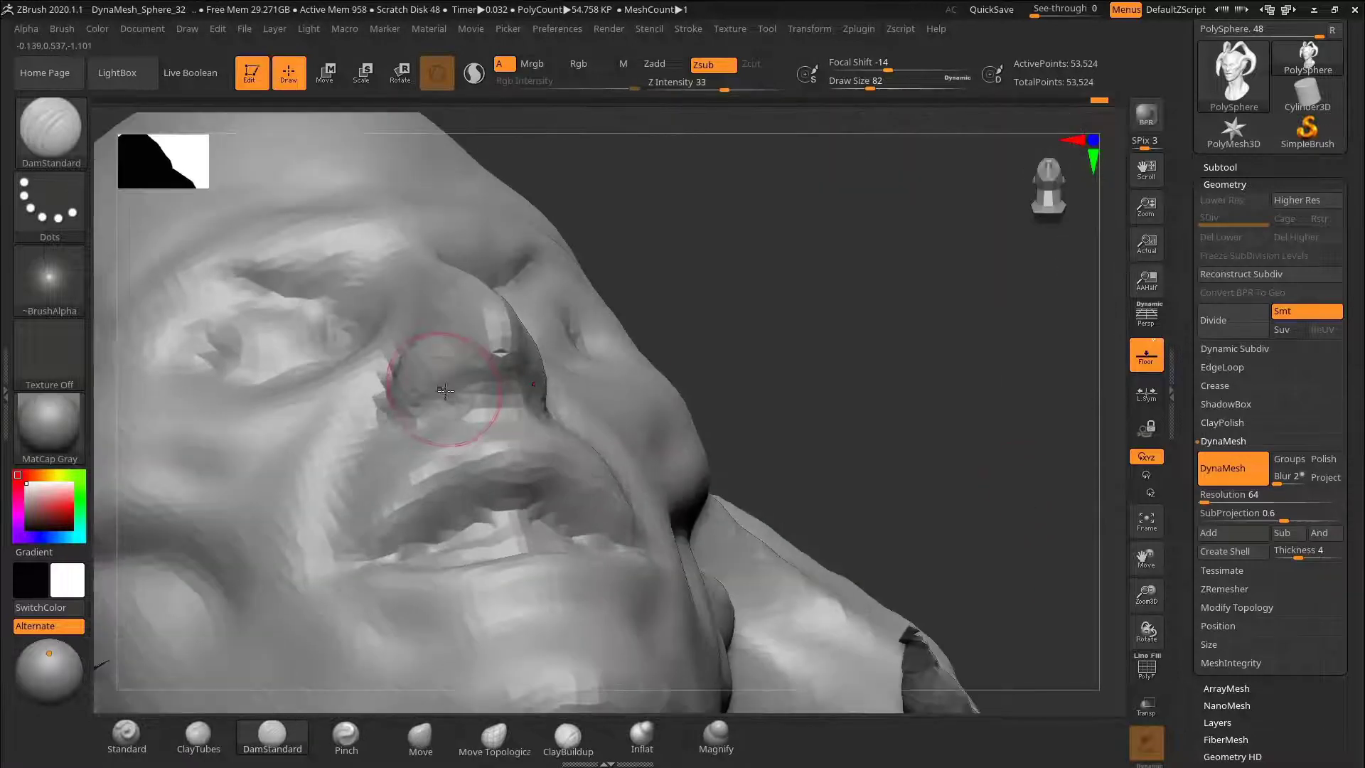
pyautogui.moveTo(824, 319)
pyautogui.mouseDown(button='right')
pyautogui.moveTo(914, 478)
pyautogui.moveTo(978, 446)
pyautogui.moveTo(966, 381)
pyautogui.moveTo(898, 447)
pyautogui.moveTo(962, 351)
pyautogui.moveTo(936, 350)
pyautogui.moveTo(981, 375)
pyautogui.moveTo(1003, 343)
pyautogui.moveTo(787, 320)
pyautogui.moveTo(902, 322)
pyautogui.moveTo(935, 353)
pyautogui.moveTo(989, 350)
pyautogui.moveTo(1000, 317)
pyautogui.moveTo(868, 475)
pyautogui.moveTo(916, 355)
pyautogui.mouseUp(button='right')
pyautogui.press('b')
pyautogui.press('m')
pyautogui.press('v')
pyautogui.press('s')
pyautogui.moveTo(600, 419); pyautogui.dragTo(594, 432)
# Step: Carve the crease between the lower lip and the chin with DamStandard at draw size 169
pyautogui.press('b')
pyautogui.press('d')
pyautogui.press('s')
pyautogui.moveTo(853, 398)
pyautogui.keyDown('ctrl'); pyautogui.mouseDown(button='right')
pyautogui.moveTo(853, 455)
pyautogui.moveTo(824, 448)
pyautogui.mouseUp(button='right'); pyautogui.keyUp('ctrl')
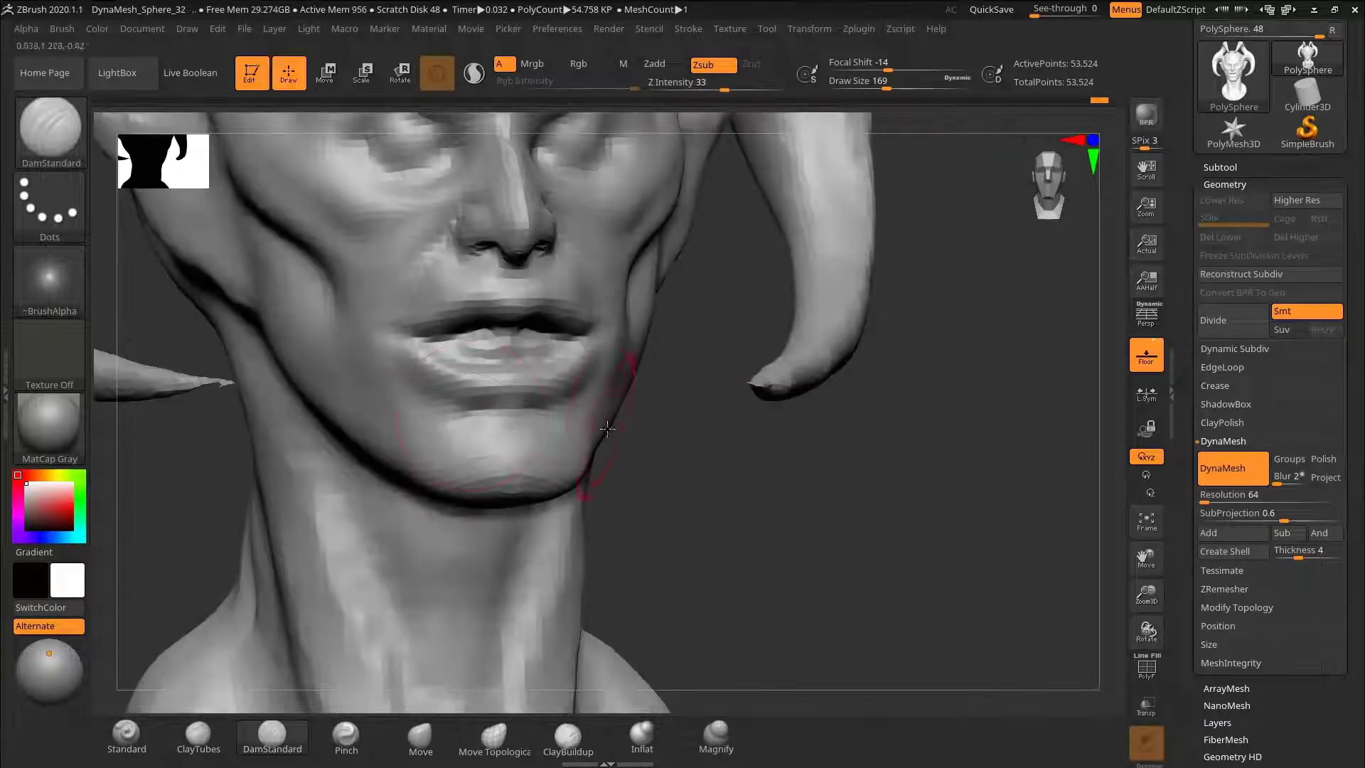
pyautogui.moveTo(453, 421); pyautogui.dragTo(455, 421)
pyautogui.moveTo(633, 455)
pyautogui.mouseDown()
pyautogui.moveTo(719, 466)
pyautogui.moveTo(668, 462)
pyautogui.mouseUp()
pyautogui.moveTo(469, 410)
pyautogui.mouseDown()
pyautogui.moveTo(546, 393)
pyautogui.moveTo(516, 421)
pyautogui.mouseUp()
pyautogui.moveTo(640, 434)
pyautogui.mouseDown()
pyautogui.moveTo(643, 391)
pyautogui.moveTo(579, 397)
pyautogui.moveTo(381, 528)
pyautogui.moveTo(579, 421)
pyautogui.mouseUp()
# Step: Build up the area around the chin and mouth corner with ClayTubes at draw size 125, and smooth it
pyautogui.click(199, 736)
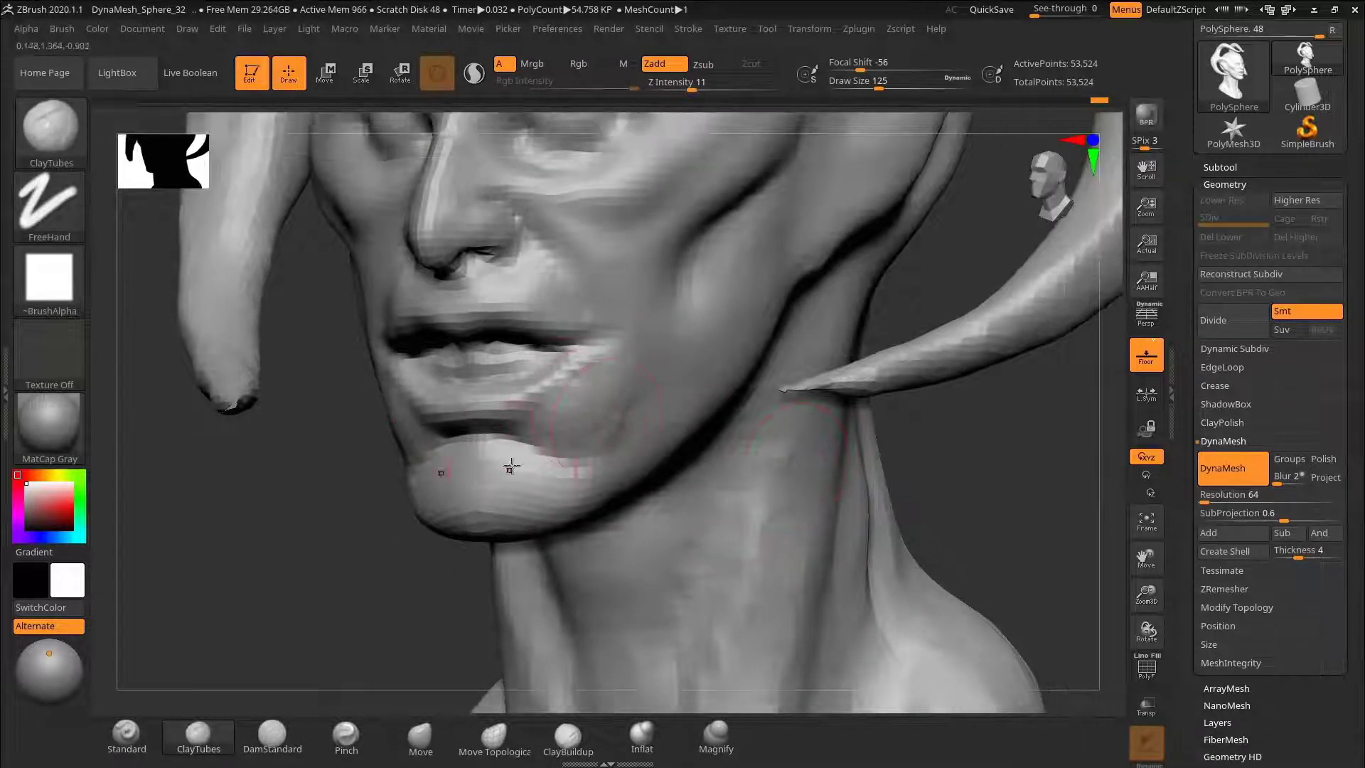
pyautogui.moveTo(511, 467); pyautogui.dragTo(593, 344)
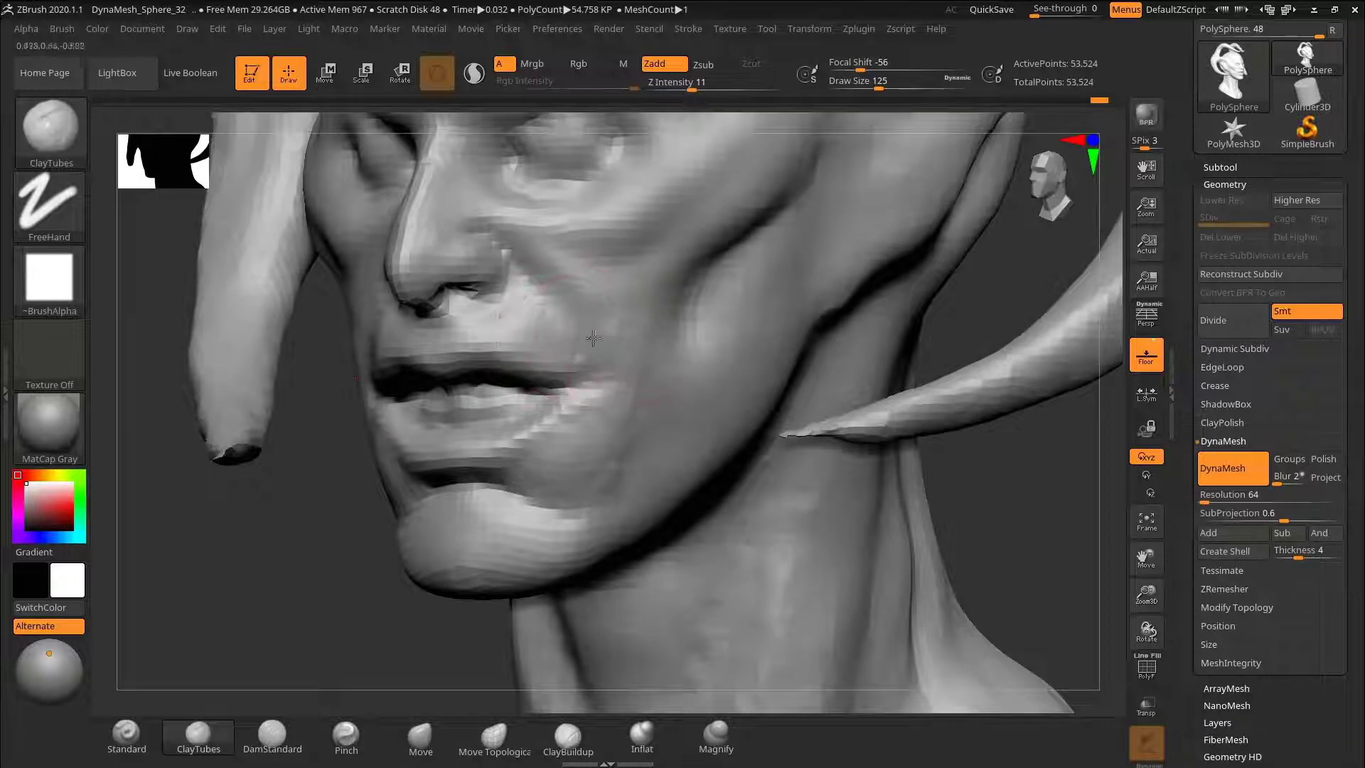
pyautogui.moveTo(651, 349)
pyautogui.keyDown('shift'); pyautogui.mouseDown()
pyautogui.moveTo(629, 326)
pyautogui.moveTo(777, 455)
pyautogui.moveTo(951, 481)
pyautogui.moveTo(989, 438)
pyautogui.moveTo(487, 497)
pyautogui.moveTo(469, 612)
pyautogui.mouseUp(); pyautogui.keyUp('shift')
# Step: Reshape the lower lip with the Move brush at a draw size of about 125
pyautogui.click(424, 736)
pyautogui.moveTo(469, 504); pyautogui.dragTo(739, 543)
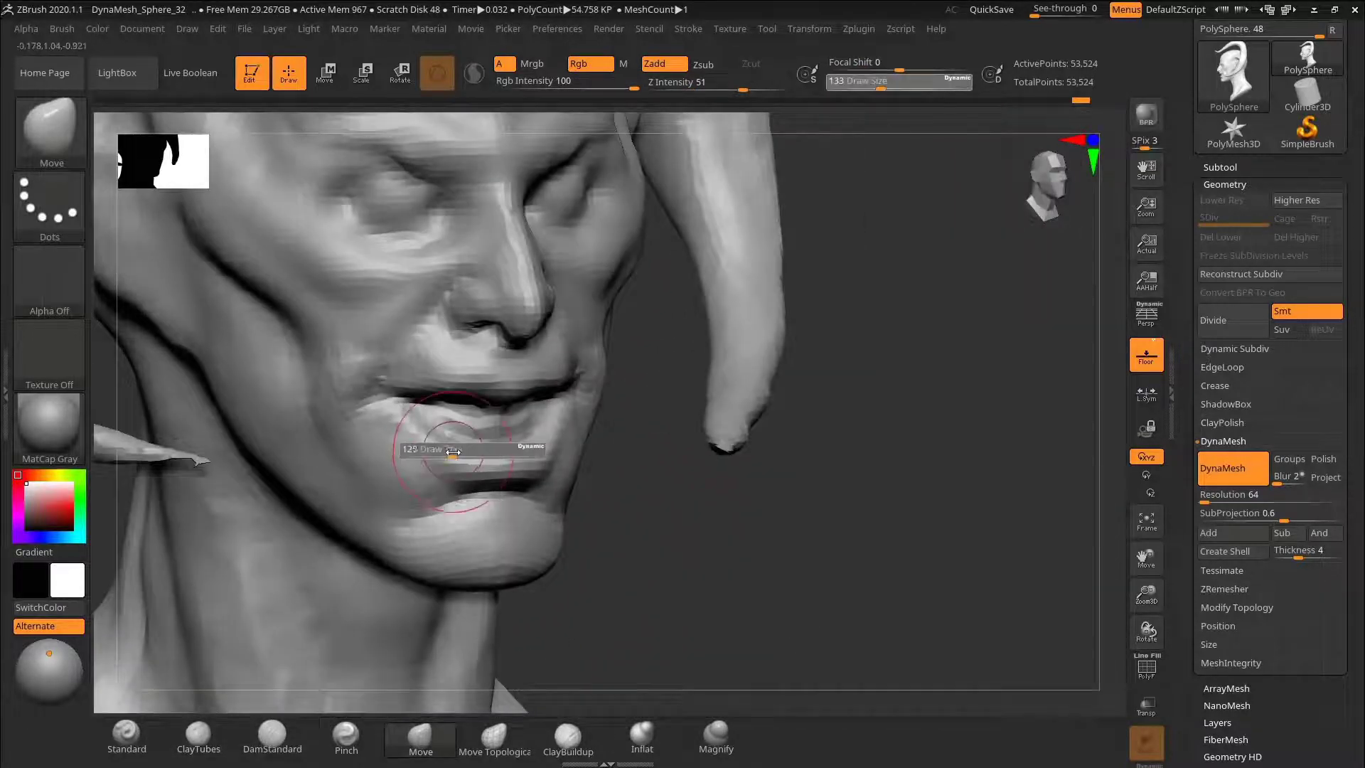
pyautogui.moveTo(454, 452); pyautogui.dragTo(450, 452)
pyautogui.moveTo(661, 471)
pyautogui.mouseDown()
pyautogui.moveTo(472, 503)
pyautogui.moveTo(905, 457)
pyautogui.moveTo(901, 501)
pyautogui.moveTo(828, 393)
pyautogui.moveTo(932, 463)
pyautogui.moveTo(858, 489)
pyautogui.mouseUp()
# Step: Add volume around the lips with ClayTubes and sharpen their edges with DamStandard
pyautogui.press('b')
pyautogui.press('c')
pyautogui.press('t')
pyautogui.moveTo(465, 417)
pyautogui.mouseDown()
pyautogui.moveTo(431, 414)
pyautogui.moveTo(451, 451)
pyautogui.mouseUp()
pyautogui.press('b')
pyautogui.press('d')
pyautogui.press('s')
pyautogui.moveTo(990, 396)
pyautogui.mouseDown()
pyautogui.moveTo(993, 441)
pyautogui.moveTo(632, 398)
pyautogui.mouseUp()
# Step: Hide the parts of the large curved horns that cover the ears
pyautogui.moveTo(311, 271)
pyautogui.mouseDown()
pyautogui.moveTo(972, 329)
pyautogui.moveTo(963, 338)
pyautogui.mouseUp()
pyautogui.moveTo(672, 345); pyautogui.dragTo(649, 389)
pyautogui.moveTo(346, 294)
pyautogui.mouseDown()
pyautogui.moveTo(326, 284)
pyautogui.moveTo(1008, 300)
pyautogui.moveTo(975, 282)
pyautogui.mouseUp()
pyautogui.keyDown('ctrl'); pyautogui.keyDown('alt'); pyautogui.keyDown('shift'); pyautogui.moveTo(866, 352); pyautogui.dragTo(866, 349); pyautogui.keyUp('shift'); pyautogui.keyUp('alt'); pyautogui.keyUp('ctrl')
pyautogui.keyDown('ctrl'); pyautogui.keyDown('alt'); pyautogui.keyDown('shift'); pyautogui.moveTo(774, 387); pyautogui.dragTo(917, 204); pyautogui.keyUp('shift'); pyautogui.keyUp('alt'); pyautogui.keyUp('ctrl')
pyautogui.keyDown('alt'); pyautogui.moveTo(953, 306); pyautogui.dragTo(872, 405); pyautogui.keyUp('alt')
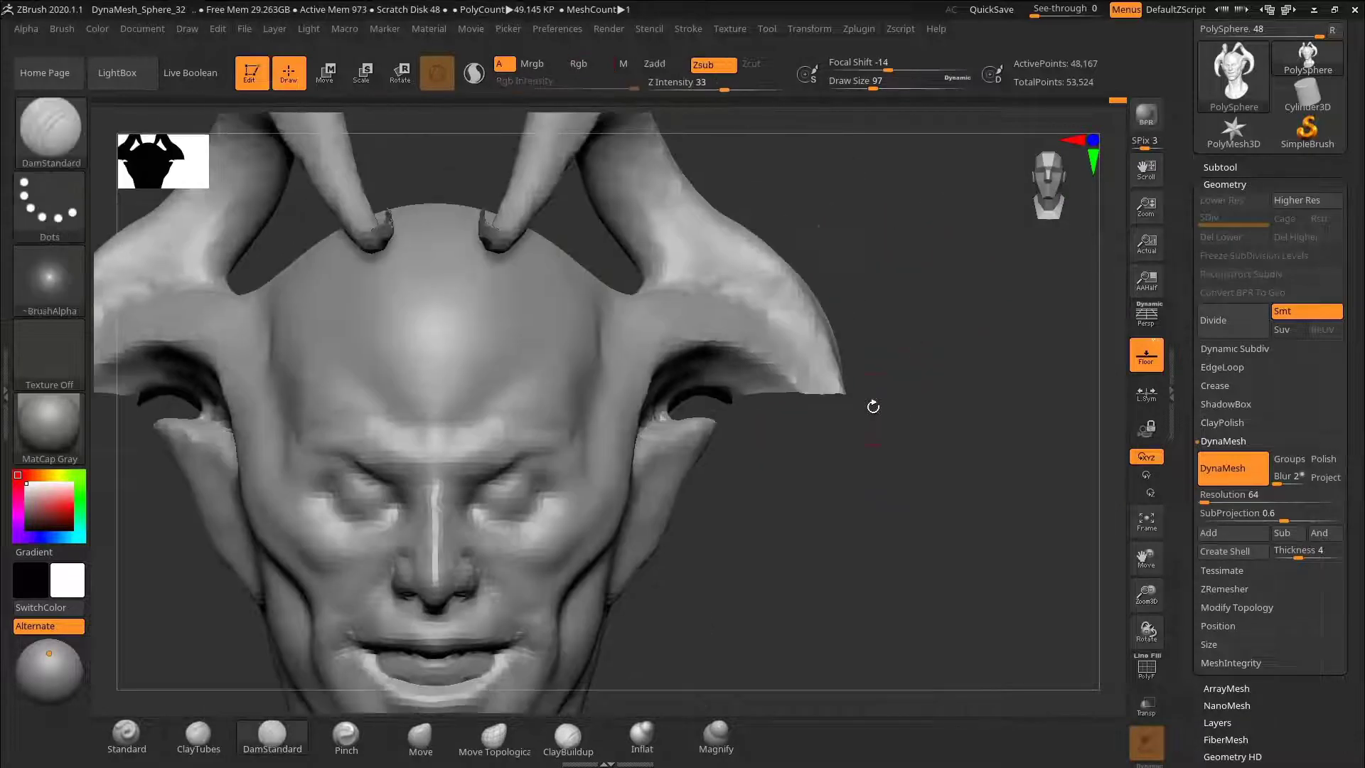
pyautogui.keyDown('ctrl'); pyautogui.keyDown('alt'); pyautogui.keyDown('shift'); pyautogui.moveTo(880, 222); pyautogui.dragTo(679, 408); pyautogui.keyUp('shift'); pyautogui.keyUp('alt'); pyautogui.keyUp('ctrl')
pyautogui.moveTo(1031, 440); pyautogui.dragTo(857, 451)
# Step: Reshape the outline of the pointed ear with the Move brush at draw size 114
pyautogui.moveTo(426, 512); pyautogui.dragTo(569, 296)
pyautogui.press('b')
pyautogui.press('m')
pyautogui.press('v')
pyautogui.moveTo(541, 460)
pyautogui.mouseDown()
pyautogui.moveTo(451, 433)
pyautogui.moveTo(532, 512)
pyautogui.moveTo(773, 346)
pyautogui.moveTo(780, 269)
pyautogui.moveTo(639, 263)
pyautogui.mouseUp()
pyautogui.press('s')
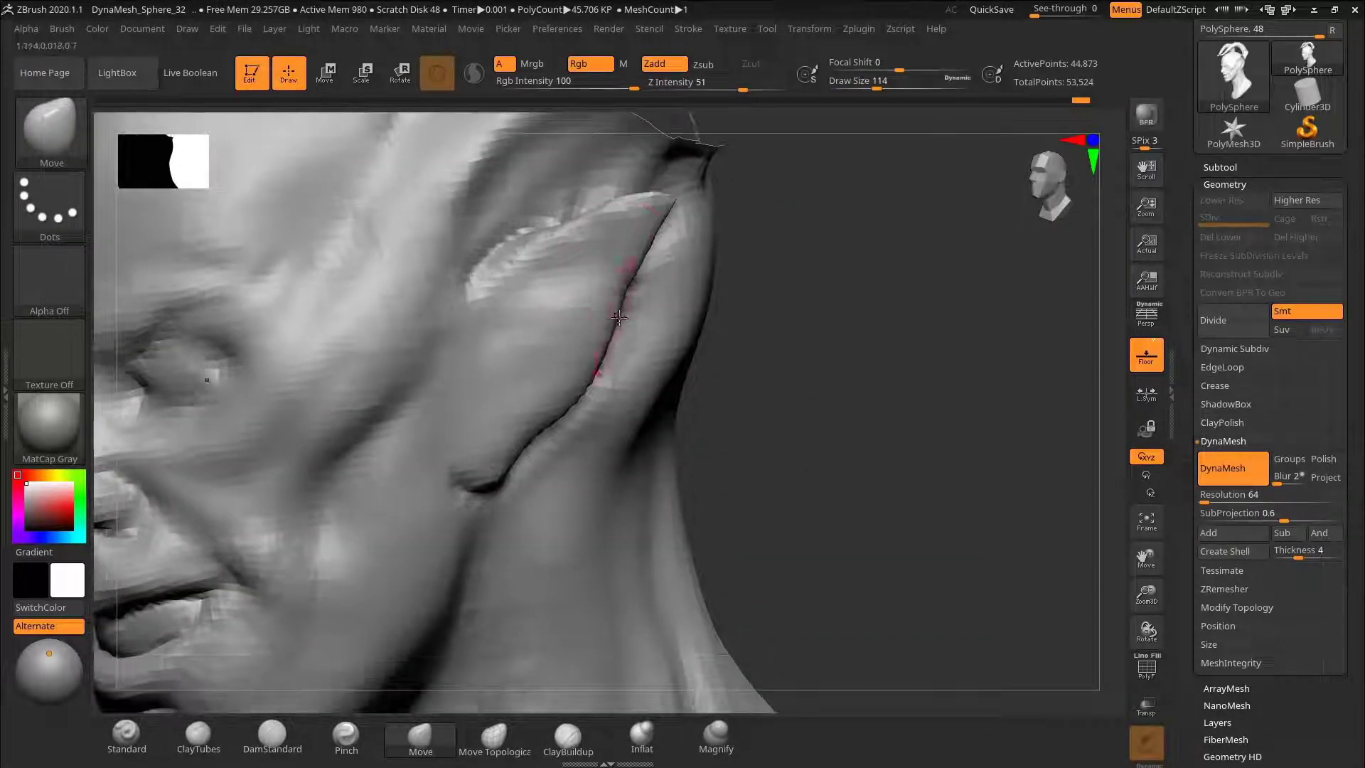
pyautogui.moveTo(899, 398)
pyautogui.mouseDown()
pyautogui.moveTo(901, 308)
pyautogui.moveTo(900, 417)
pyautogui.mouseUp()
# Step: Carve the inner folds of the ear with DamStandard at draw sizes 62 to 101, undoing the unwanted strokes
pyautogui.hotkey('ctrl', 'shift', '3')
pyautogui.hotkey('ctrl', 'shift', '4')
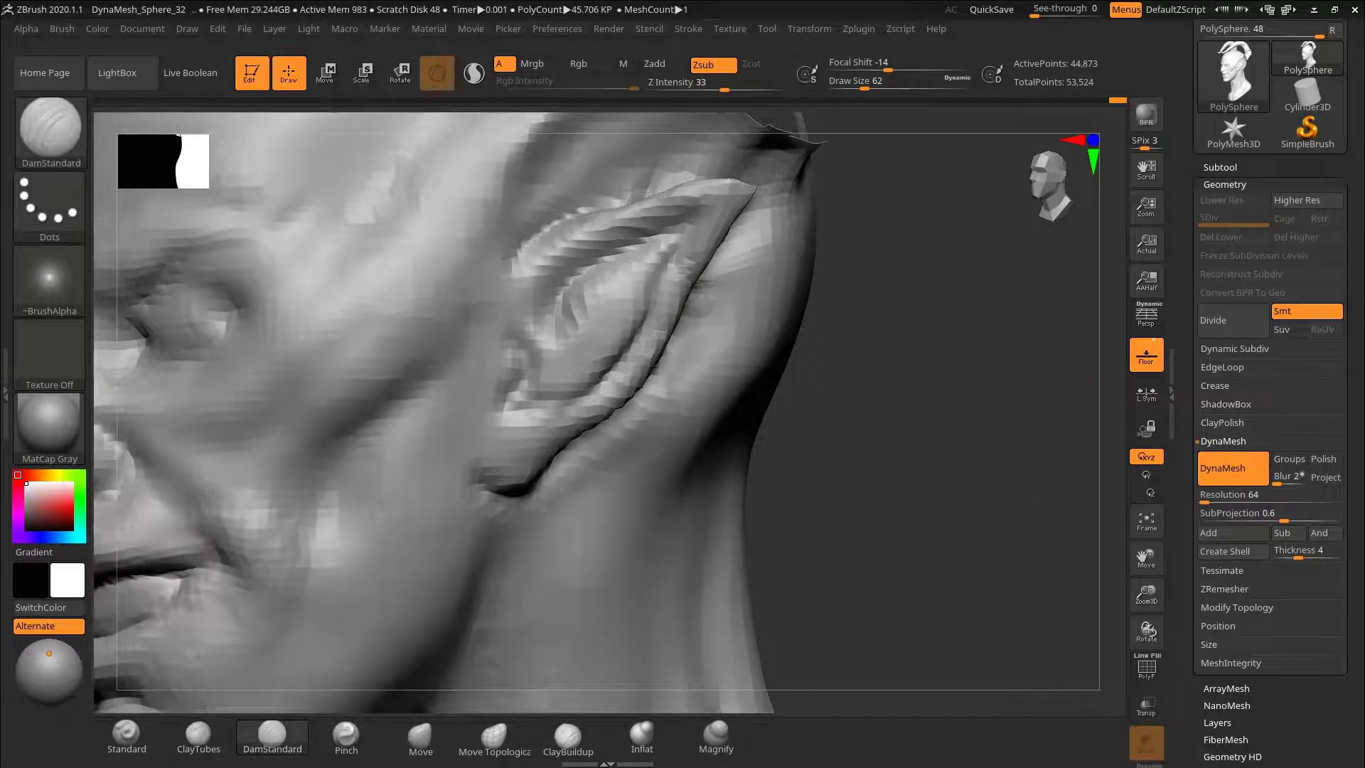
pyautogui.moveTo(1010, 457); pyautogui.dragTo(984, 457)
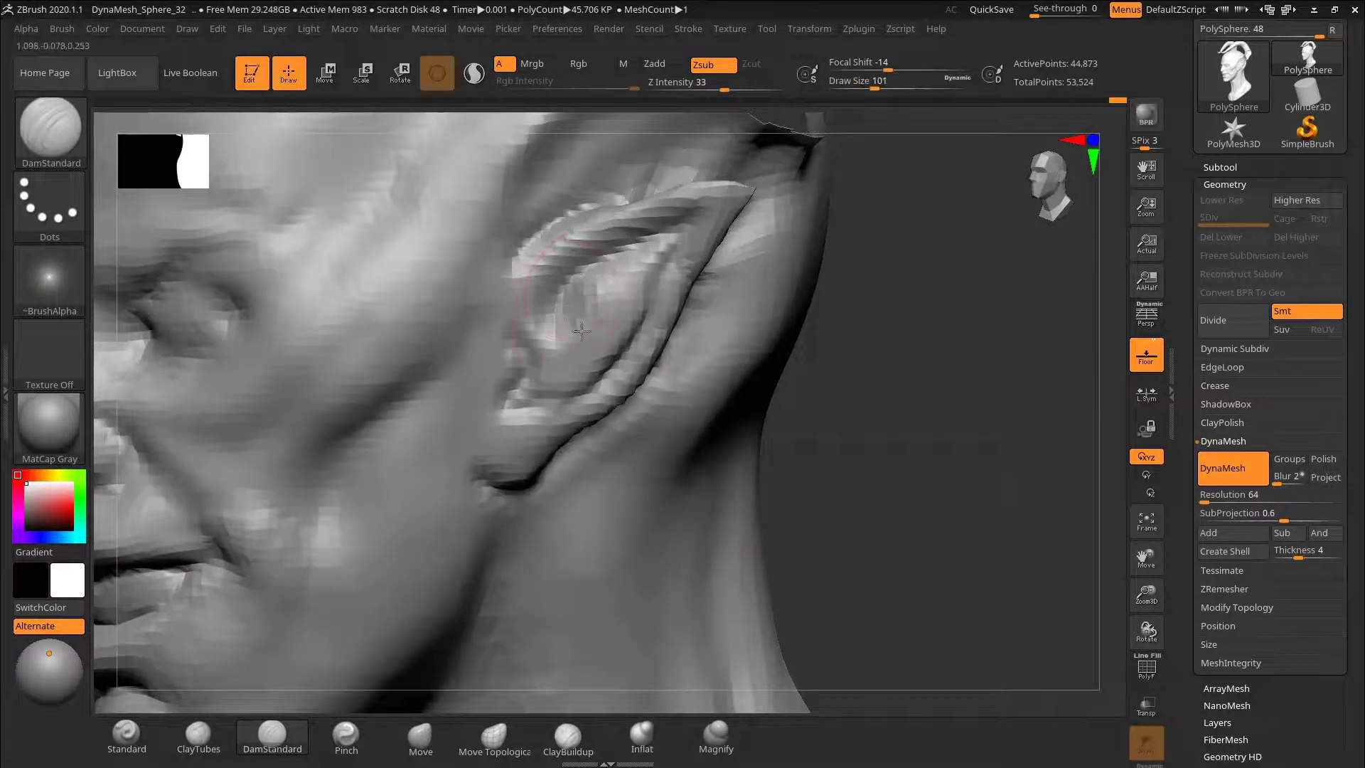
pyautogui.press('[')
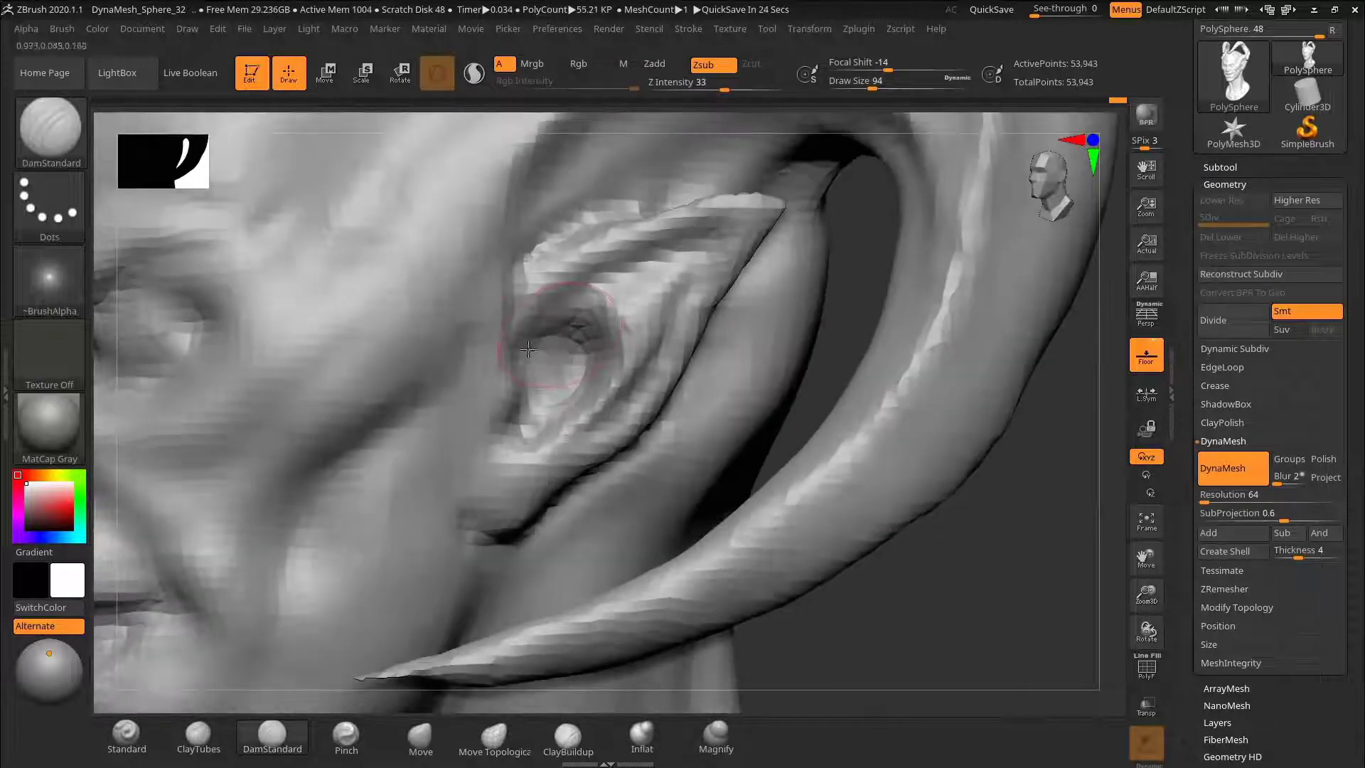
pyautogui.hotkey('ctrl', 'z')
pyautogui.hotkey('ctrl', 'z')
pyautogui.hotkey('ctrl', 'z')
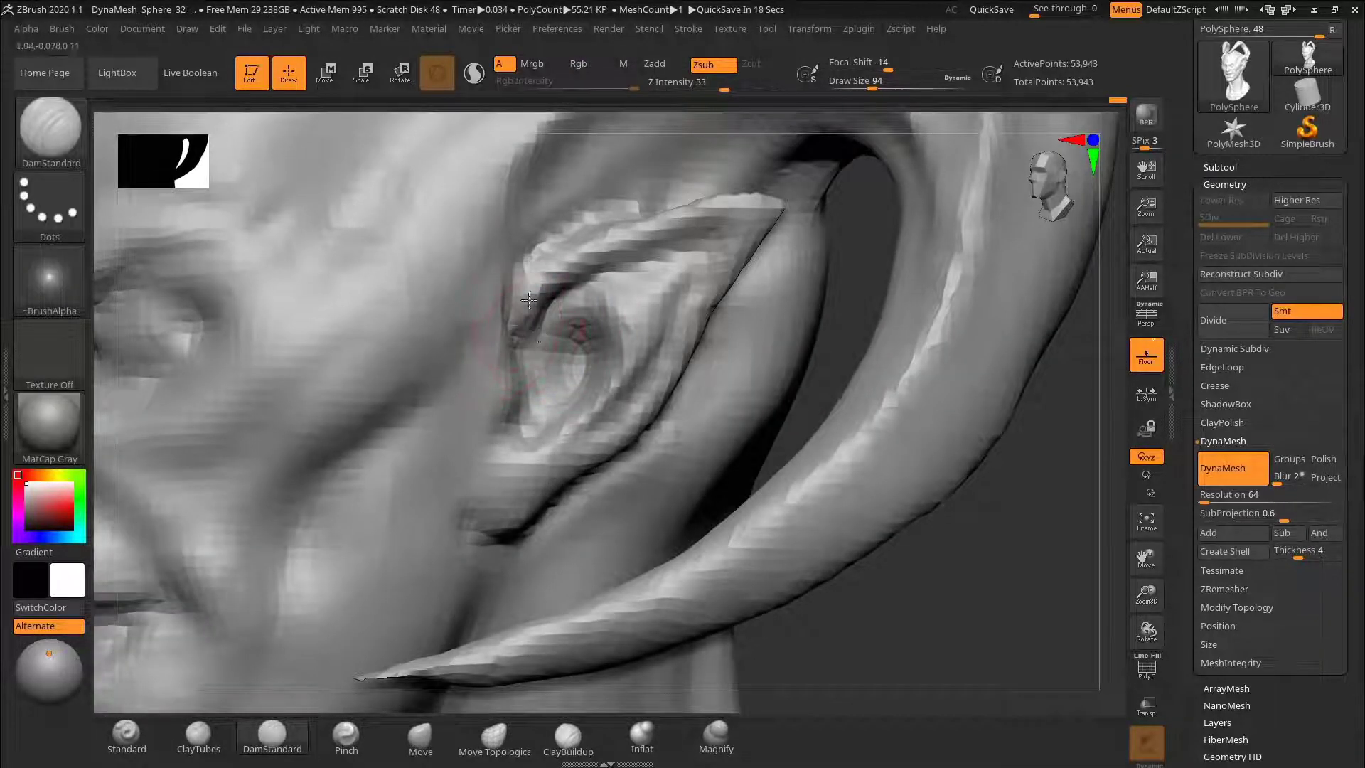
# Step: Remesh the head with DynaMesh, then deepen the ear opening with DamStandard at draw size 76 and smooth it
pyautogui.keyDown('ctrl'); pyautogui.moveTo(850, 333); pyautogui.dragTo(864, 348); pyautogui.keyUp('ctrl')
pyautogui.press('s')
pyautogui.moveTo(567, 329); pyautogui.dragTo(562, 329)
pyautogui.keyDown('shift'); pyautogui.moveTo(540, 320); pyautogui.dragTo(587, 313); pyautogui.keyUp('shift')
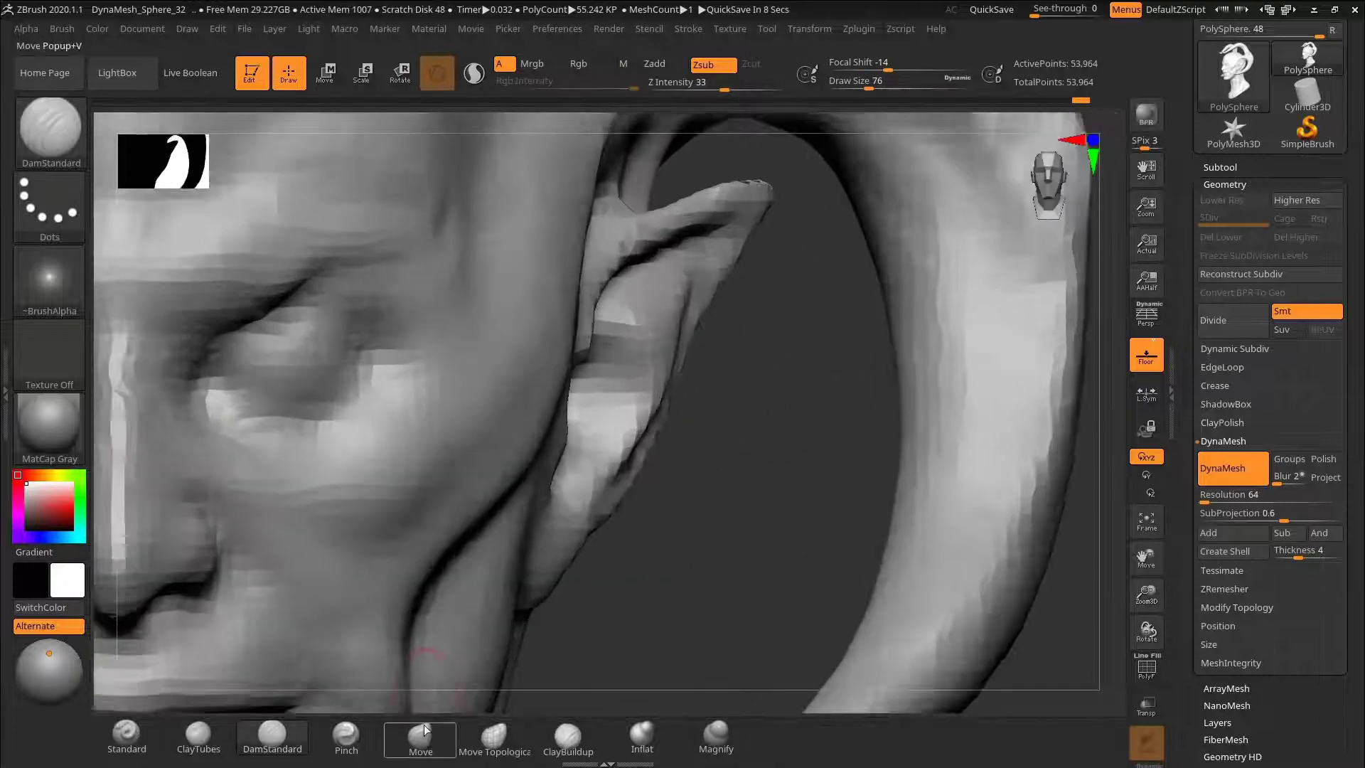
# Step: Adjust the inner ear with the Move brush at draw size 50, and carve around its opening with DamStandard at size 91
pyautogui.press('b')
pyautogui.press('m')
pyautogui.press('v')
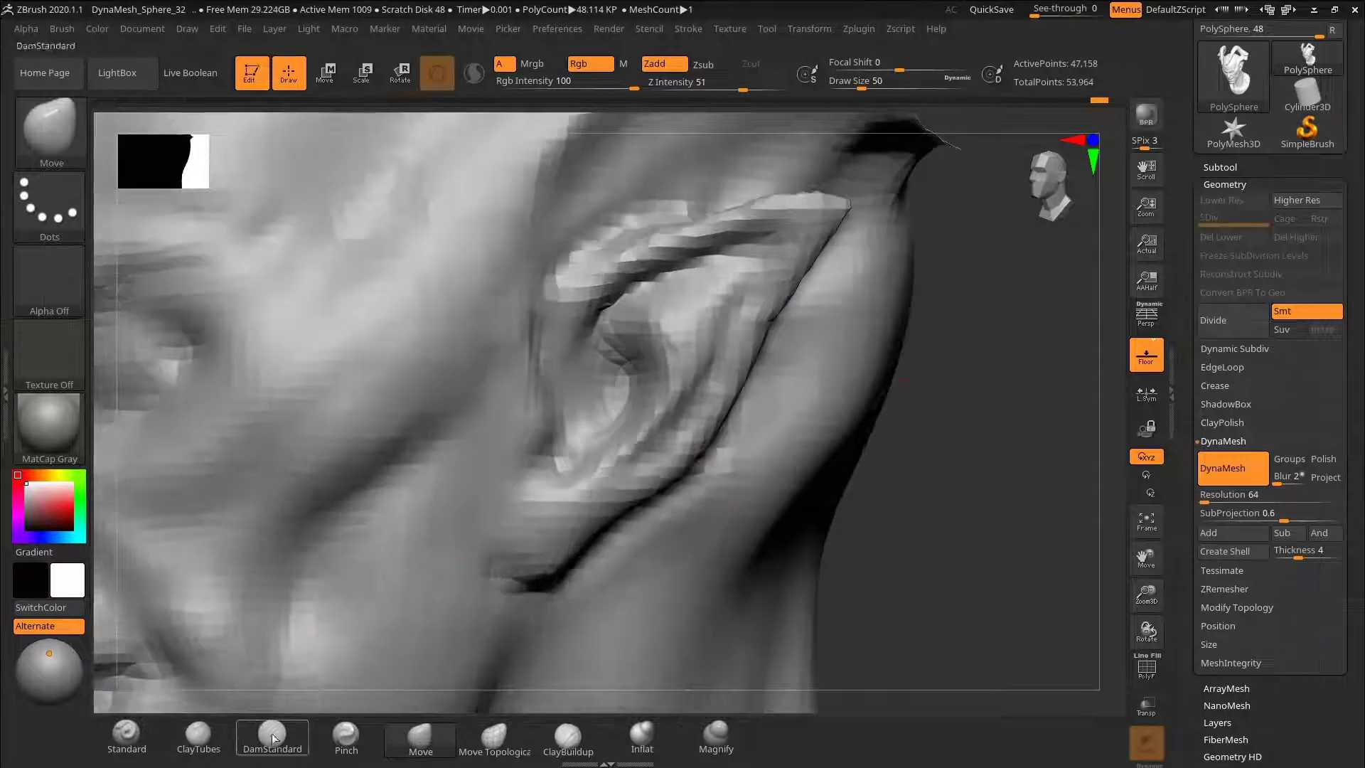
pyautogui.press('b')
pyautogui.press('d')
pyautogui.press('s')
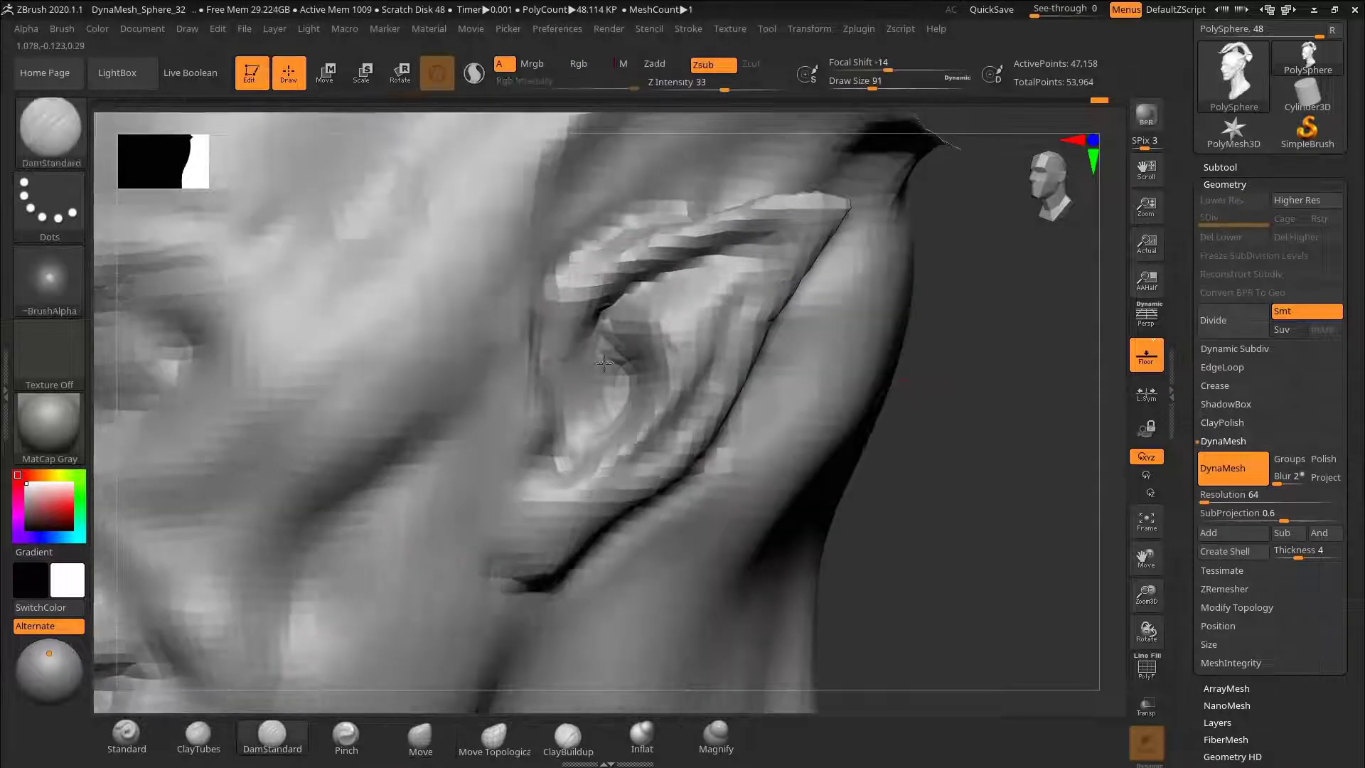
pyautogui.press('s')
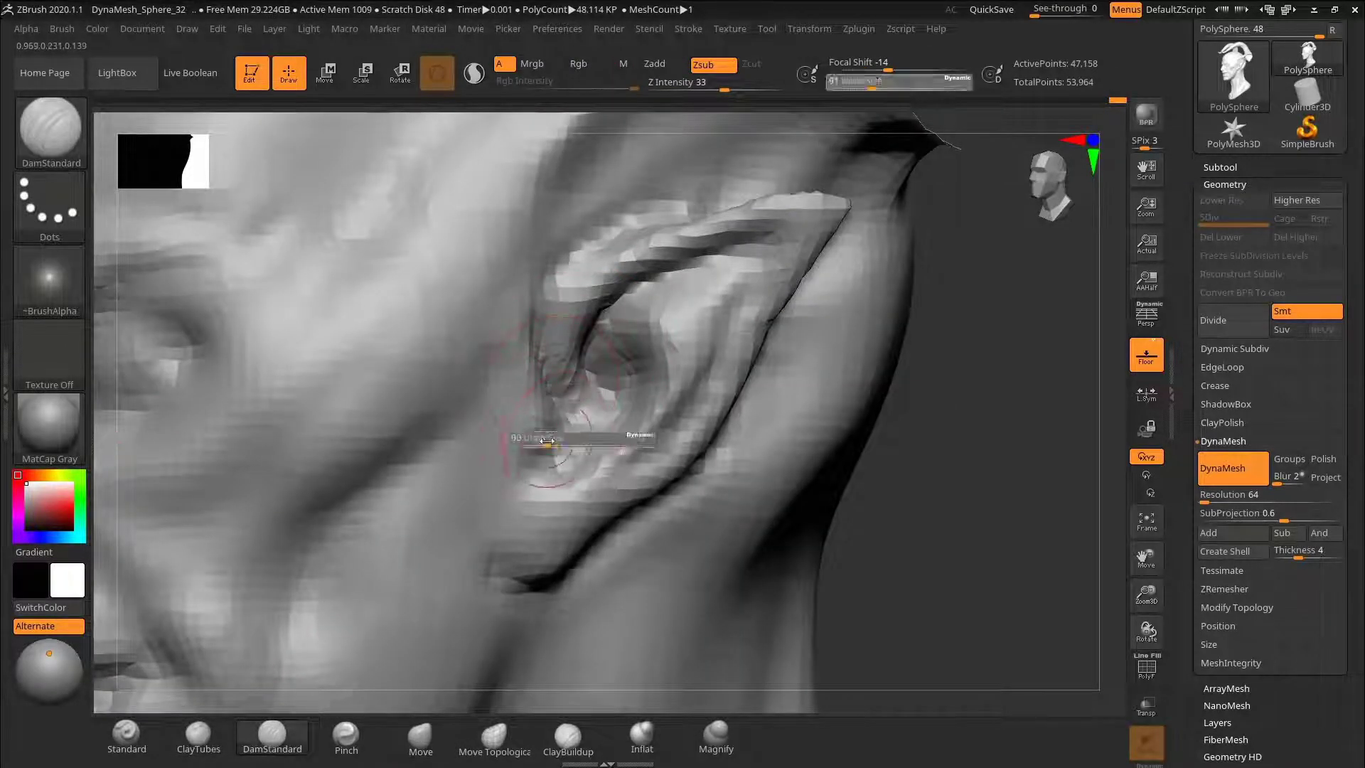
pyautogui.moveTo(548, 448); pyautogui.dragTo(529, 450)
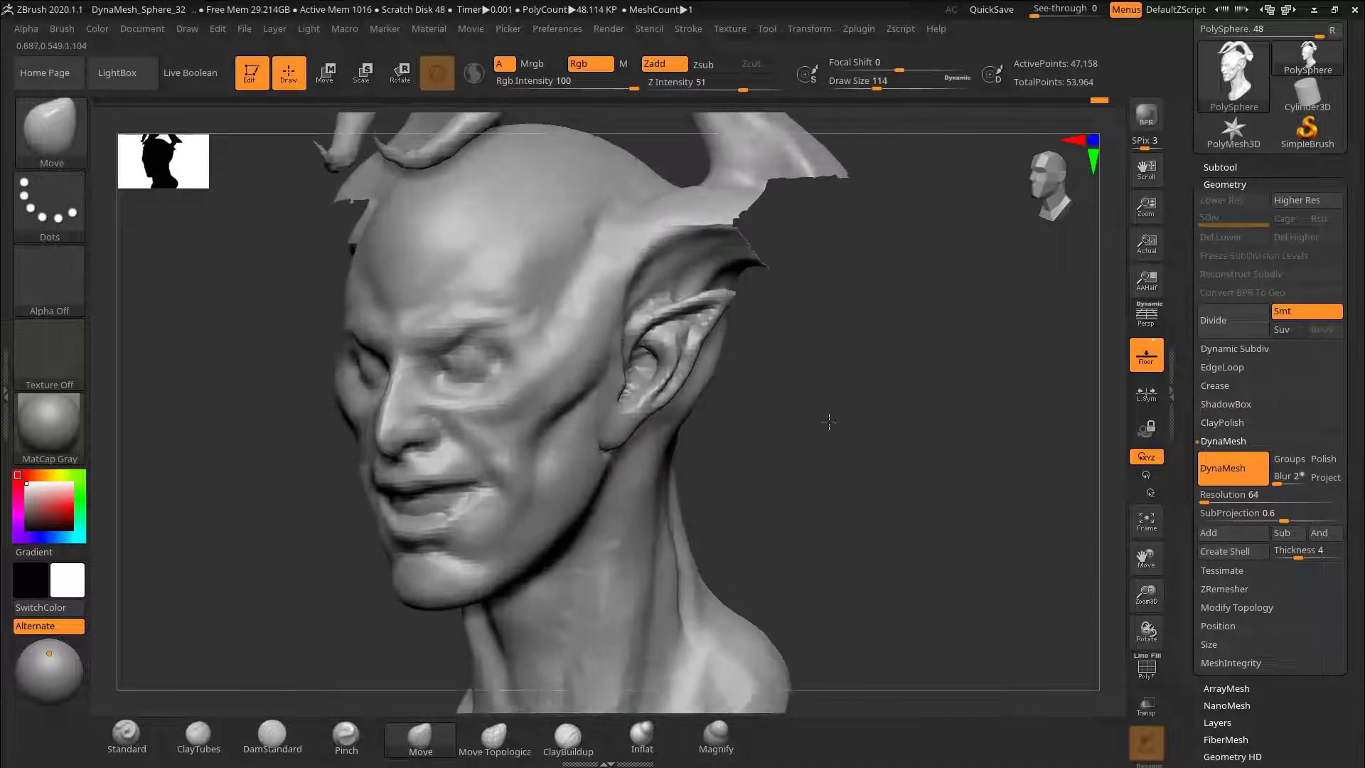
# Step: Refine the ear's tip and rim with the Move brush at draw size 118, and smooth the surface
pyautogui.moveTo(828, 422); pyautogui.dragTo(685, 307)
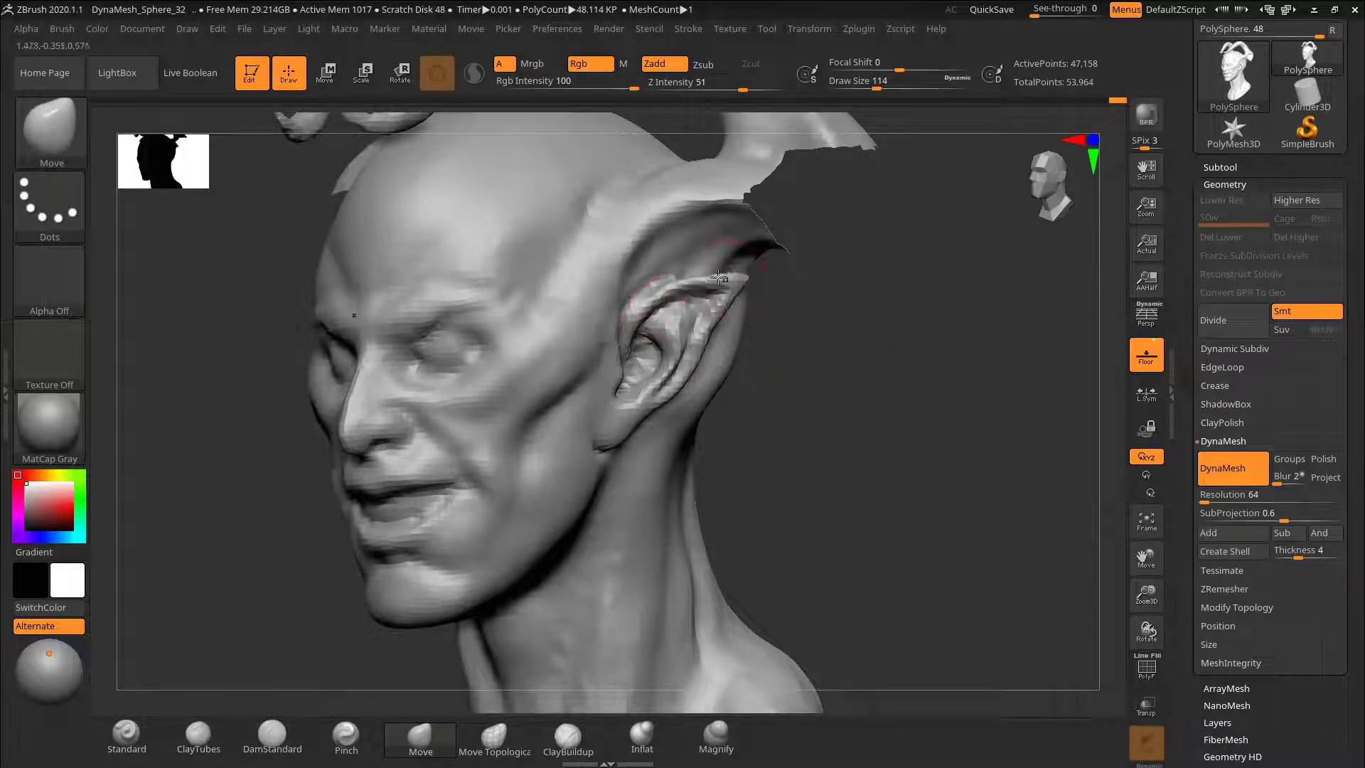
pyautogui.press('s')
pyautogui.click(718, 366)
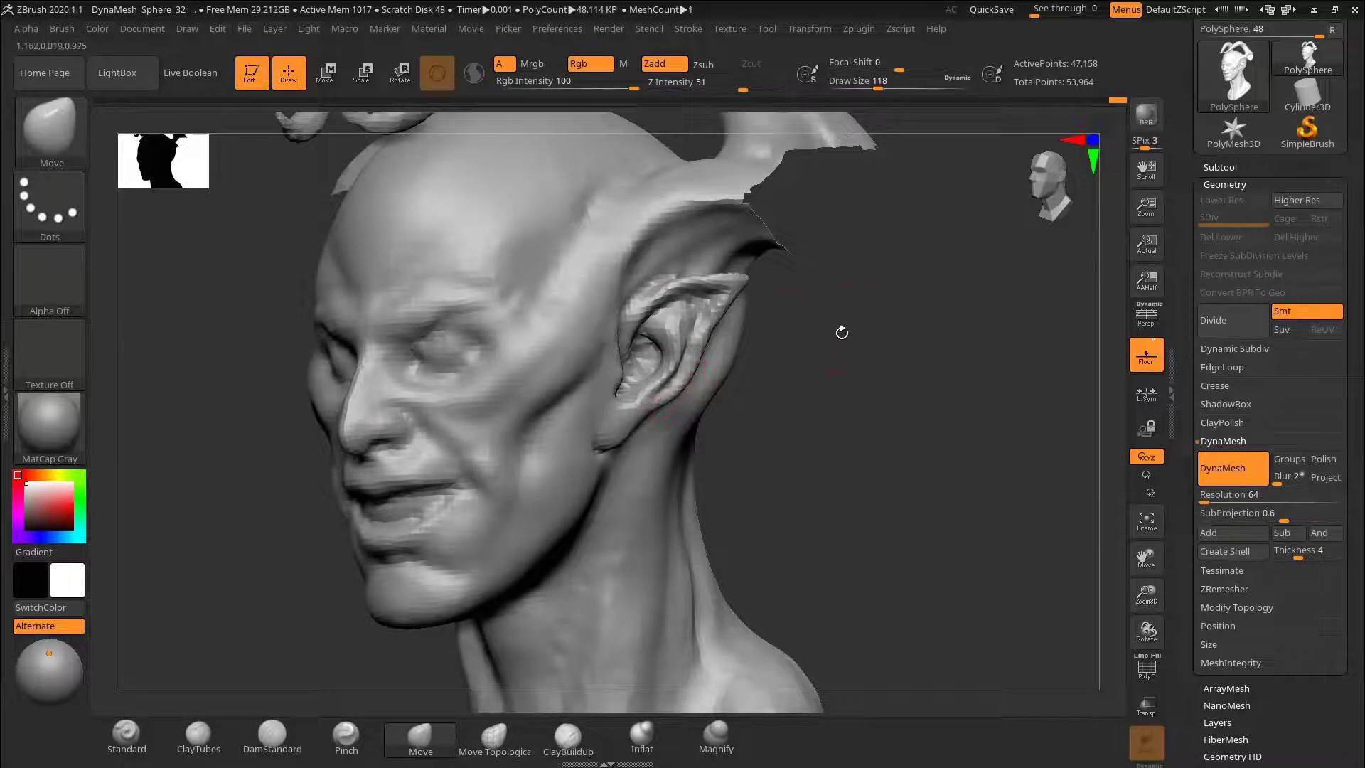
pyautogui.moveTo(714, 327)
pyautogui.keyDown('shift'); pyautogui.mouseDown()
pyautogui.moveTo(732, 356)
pyautogui.moveTo(697, 384)
pyautogui.moveTo(629, 363)
pyautogui.mouseUp(); pyautogui.keyUp('shift')
# Step: Carve the front edge of the ear with DamStandard at draw size 118, and thicken the ear with the Inflat brush
pyautogui.press('b')
pyautogui.press('d')
pyautogui.press('s')
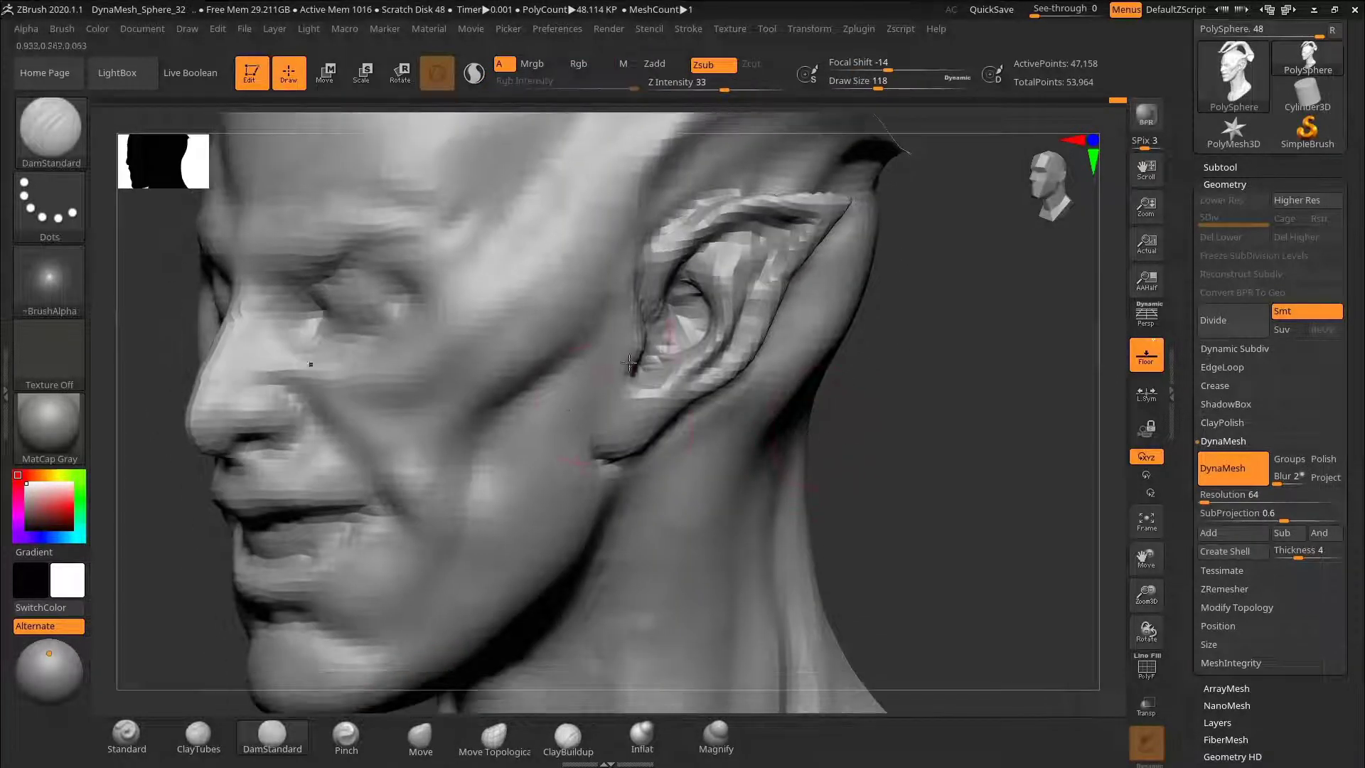
pyautogui.click(644, 736)
pyautogui.keyDown('alt'); pyautogui.moveTo(831, 313); pyautogui.dragTo(878, 329); pyautogui.keyUp('alt')
pyautogui.moveTo(797, 341)
pyautogui.mouseDown()
pyautogui.moveTo(870, 350)
pyautogui.moveTo(963, 426)
pyautogui.moveTo(953, 419)
pyautogui.mouseUp()
# Step: Set DamStandard to draw size 48 at the eye socket, select the head subtool, and remesh it with DynaMesh
pyautogui.press('b')
pyautogui.press('d')
pyautogui.press('s')
pyautogui.press('s')
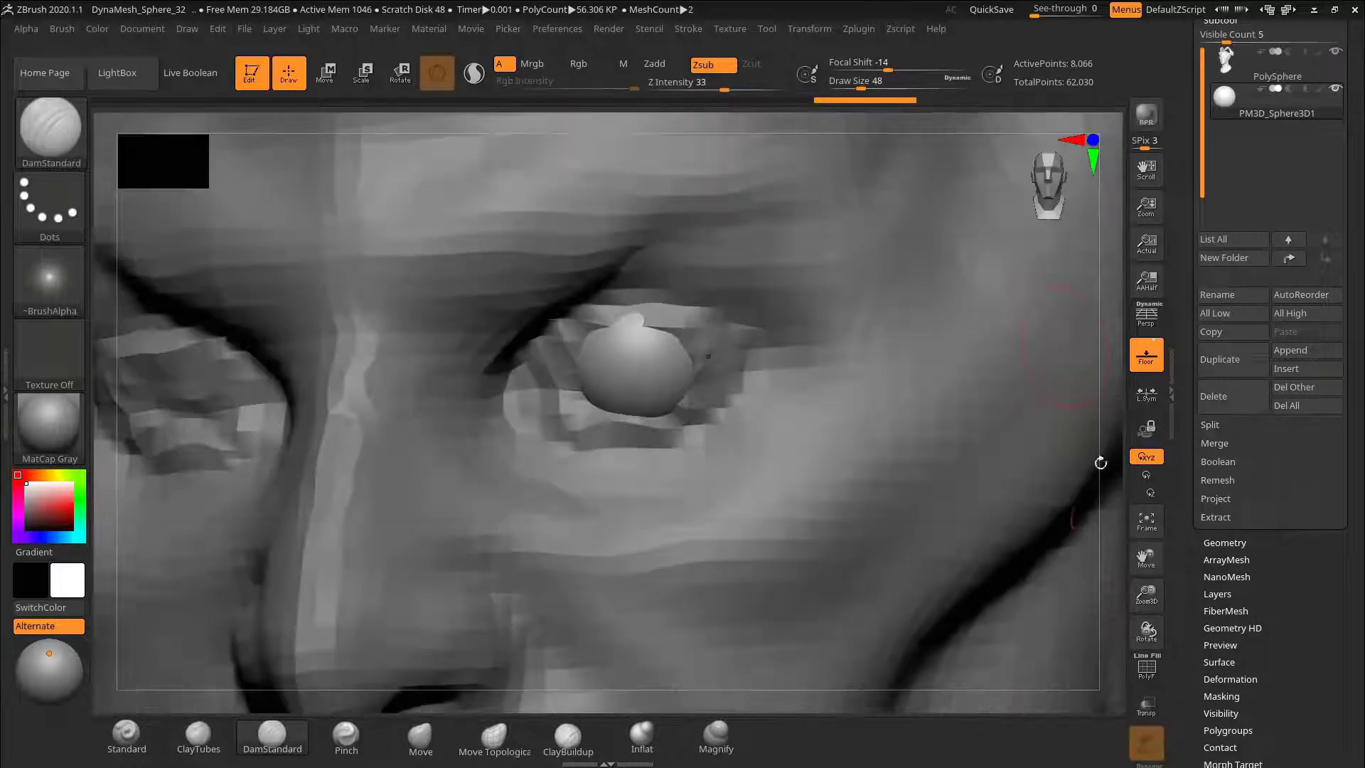
pyautogui.moveTo(1102, 463)
pyautogui.mouseDown()
pyautogui.moveTo(1106, 409)
pyautogui.moveTo(891, 370)
pyautogui.moveTo(774, 380)
pyautogui.mouseUp()
pyautogui.moveTo(924, 370)
pyautogui.keyDown('alt'); pyautogui.mouseDown()
pyautogui.moveTo(924, 406)
pyautogui.moveTo(1026, 427)
pyautogui.moveTo(1019, 396)
pyautogui.moveTo(1024, 462)
pyautogui.mouseUp(); pyautogui.keyUp('alt')
pyautogui.keyDown('alt'); pyautogui.click(718, 384); pyautogui.keyUp('alt')
pyautogui.keyDown('ctrl'); pyautogui.keyDown('shift'); pyautogui.click(1005, 436); pyautogui.keyUp('shift'); pyautogui.keyUp('ctrl')
pyautogui.moveTo(1010, 441)
pyautogui.mouseDown()
pyautogui.moveTo(978, 396)
pyautogui.moveTo(975, 417)
pyautogui.moveTo(906, 371)
pyautogui.moveTo(929, 427)
pyautogui.moveTo(994, 453)
pyautogui.moveTo(1017, 448)
pyautogui.mouseUp()
# Step: Adjust the proportions of the lower face with the Move brush, raising the draw size from 153 to 251
pyautogui.press('b')
pyautogui.press('m')
pyautogui.press('v')
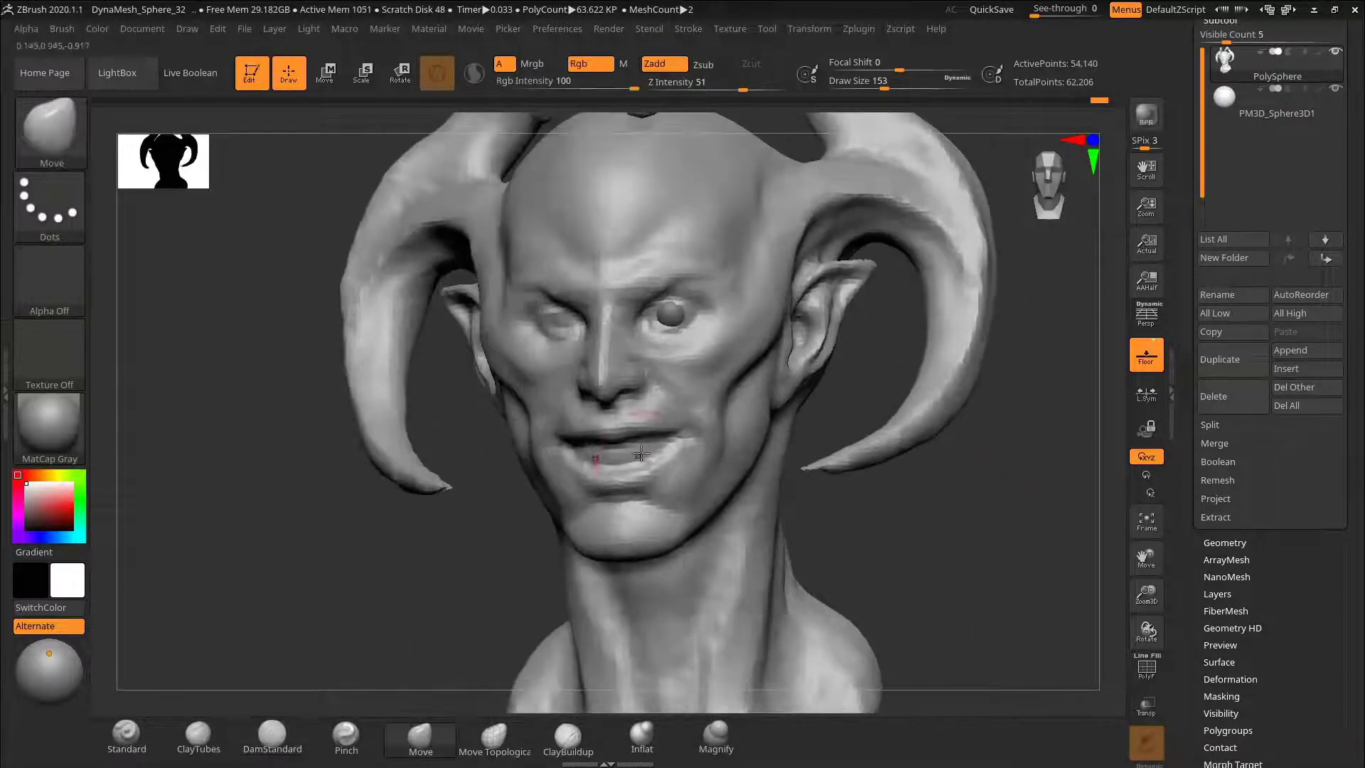
pyautogui.moveTo(885, 83); pyautogui.dragTo(893, 83)
pyautogui.moveTo(932, 523)
pyautogui.mouseDown()
pyautogui.moveTo(1015, 529)
pyautogui.moveTo(999, 518)
pyautogui.moveTo(1028, 492)
pyautogui.mouseUp()
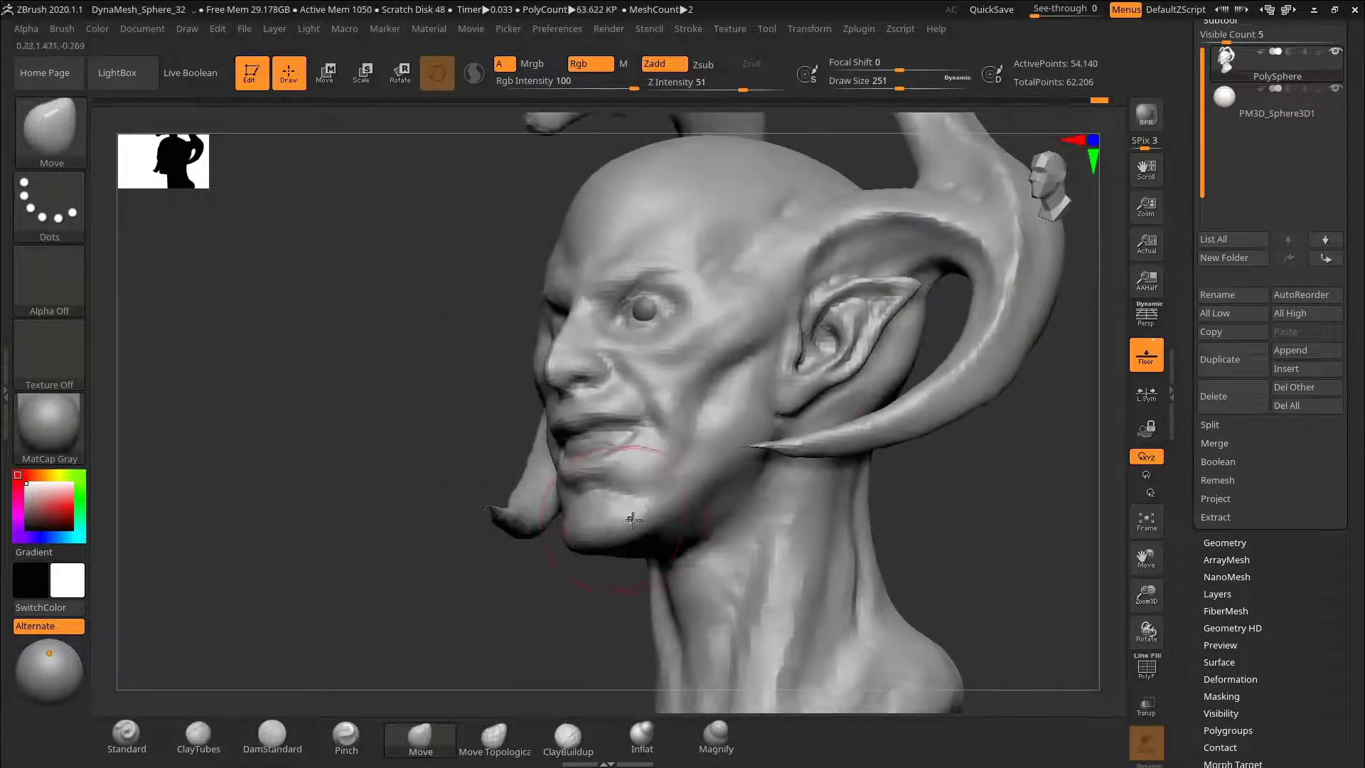
# Step: Try to pull a spike out of the side of the jaw with SnakeHook at draw size 97
pyautogui.moveTo(729, 507); pyautogui.dragTo(740, 540)
pyautogui.moveTo(853, 544); pyautogui.dragTo(933, 548)
pyautogui.hotkey('ctrl', 'z')
pyautogui.press('s')
pyautogui.moveTo(735, 492); pyautogui.dragTo(737, 546)
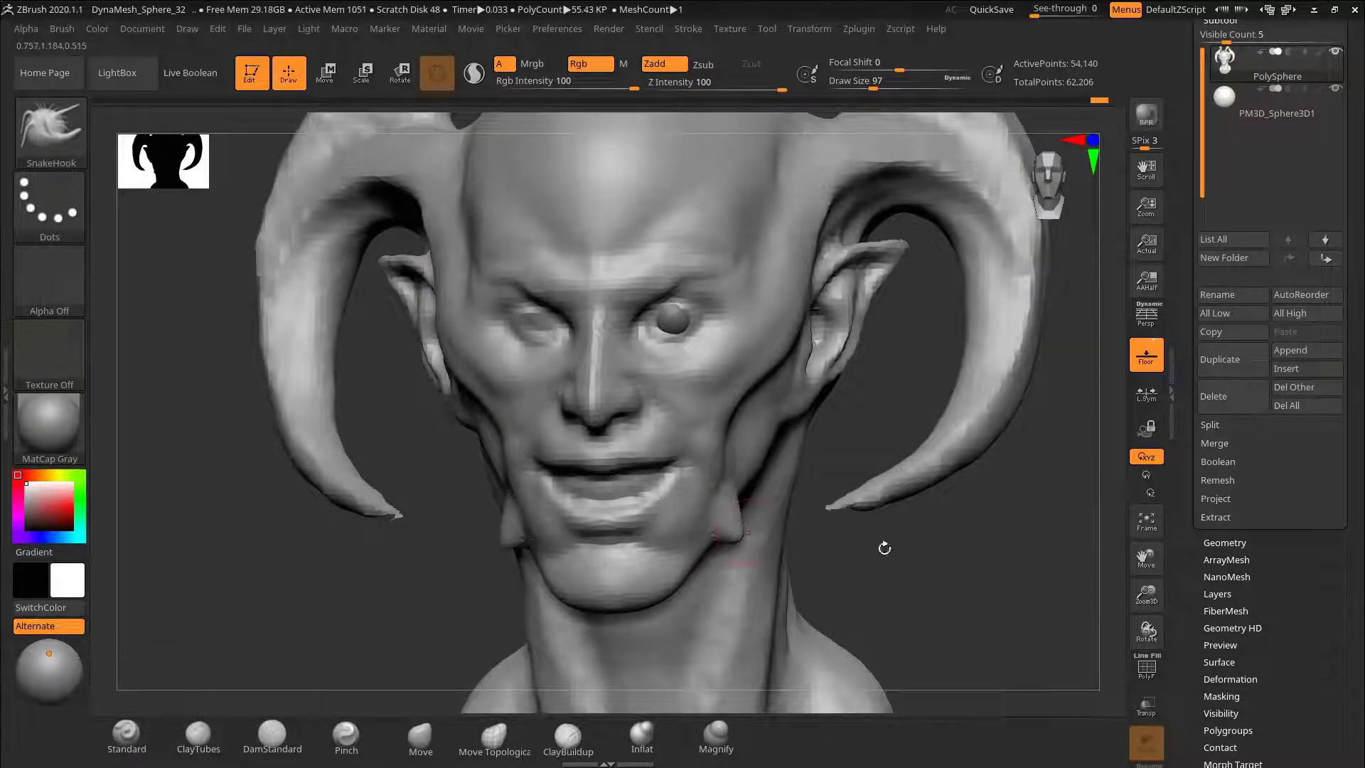
pyautogui.moveTo(884, 548)
pyautogui.mouseDown()
pyautogui.moveTo(966, 520)
pyautogui.moveTo(929, 536)
pyautogui.mouseUp()
pyautogui.hotkey('ctrl', 'z')
# Step: Pull a short downward spike from the lower jaw on both sides with SnakeHook at draw size 97
pyautogui.moveTo(862, 585); pyautogui.dragTo(775, 576)
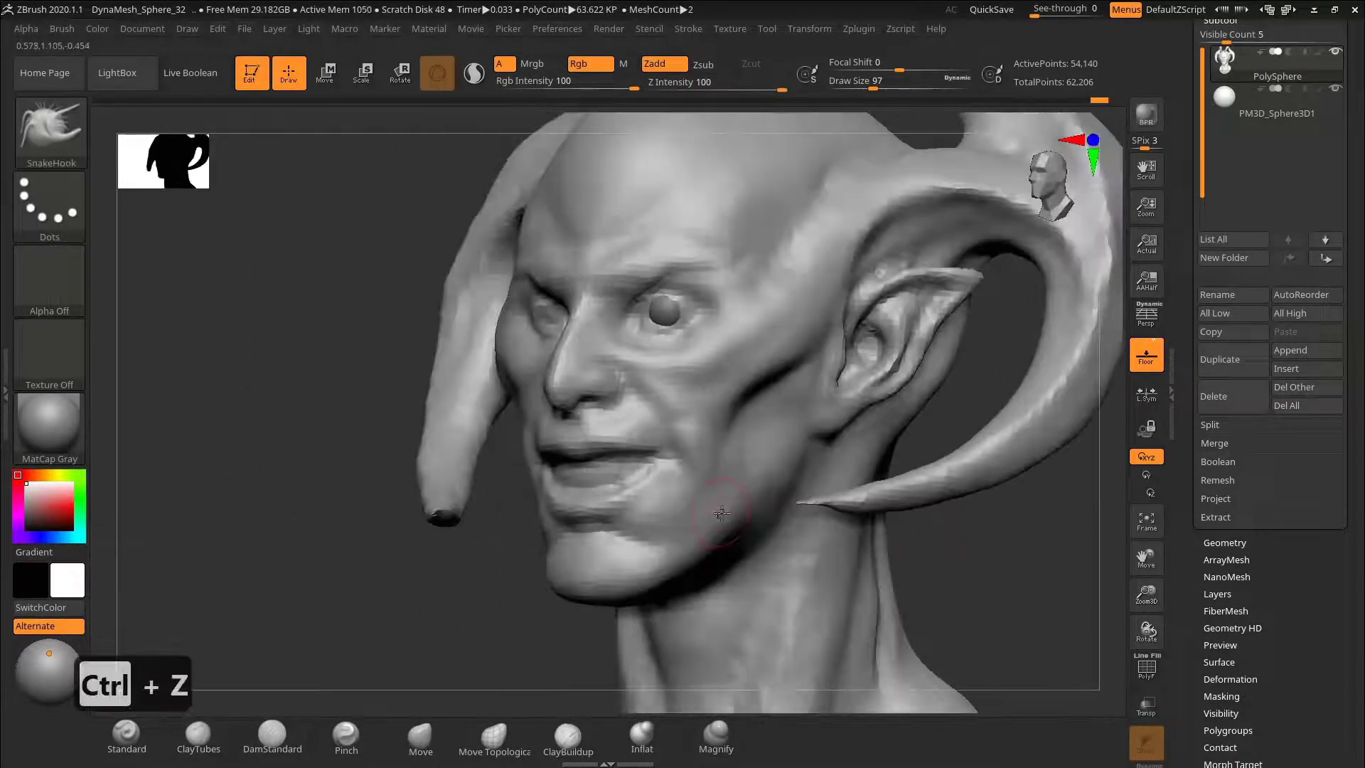
pyautogui.moveTo(726, 503); pyautogui.dragTo(737, 546)
pyautogui.moveTo(863, 562)
pyautogui.mouseDown()
pyautogui.moveTo(924, 558)
pyautogui.moveTo(740, 519)
pyautogui.mouseUp()
pyautogui.hotkey('ctrl', 'z')
pyautogui.moveTo(903, 561); pyautogui.dragTo(1045, 569)
pyautogui.moveTo(1031, 455)
pyautogui.keyDown('alt'); pyautogui.mouseDown()
pyautogui.moveTo(1009, 390)
pyautogui.moveTo(1009, 414)
pyautogui.mouseUp(); pyautogui.keyUp('alt')
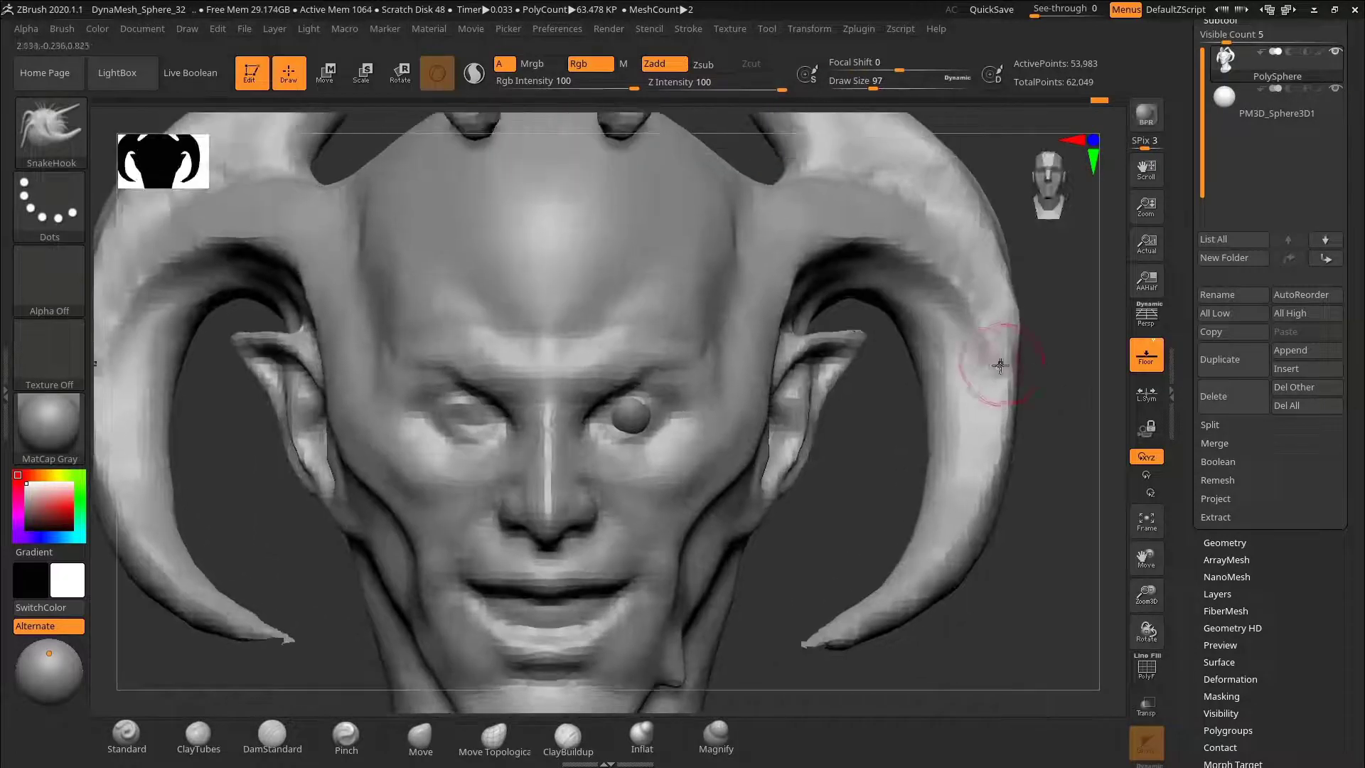
# Step: Adjust the outer cheek beside the ear with the Move brush at draw size 144
pyautogui.click(419, 738)
pyautogui.press('s')
pyautogui.moveTo(725, 449); pyautogui.dragTo(735, 451)
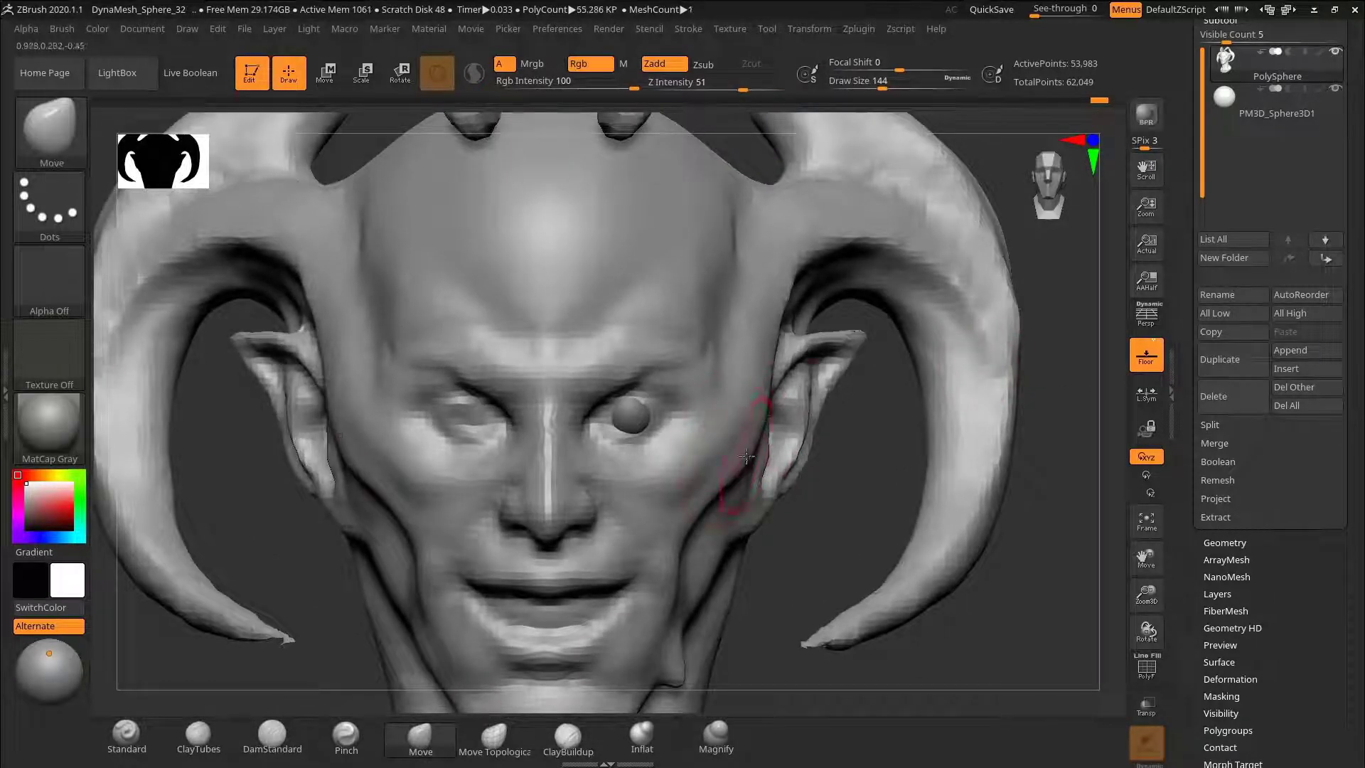
pyautogui.moveTo(885, 462); pyautogui.dragTo(743, 465)
# Step: Carve the brow crease above the eye and up toward the temple with DamStandard at draw size 144, redoing the first stroke
pyautogui.click(266, 739)
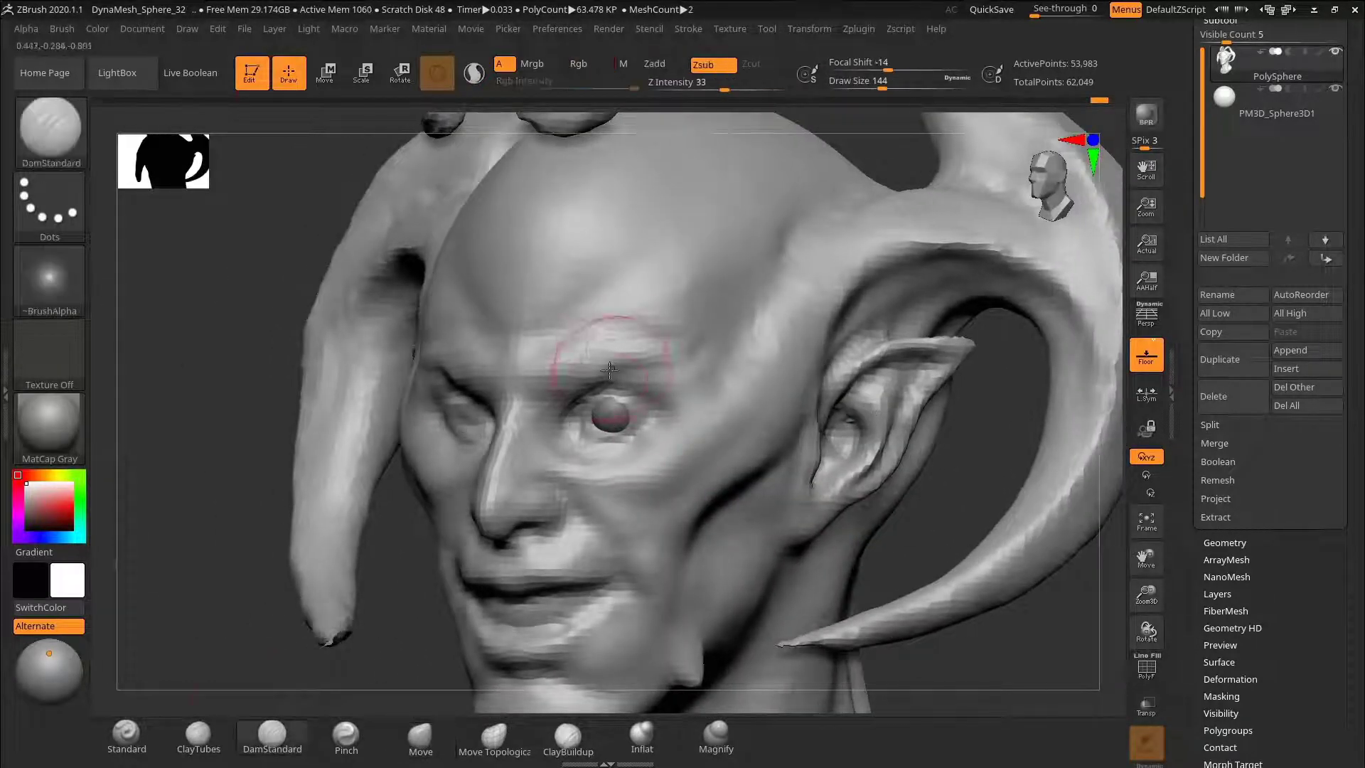
pyautogui.hotkey('ctrl', 'z')
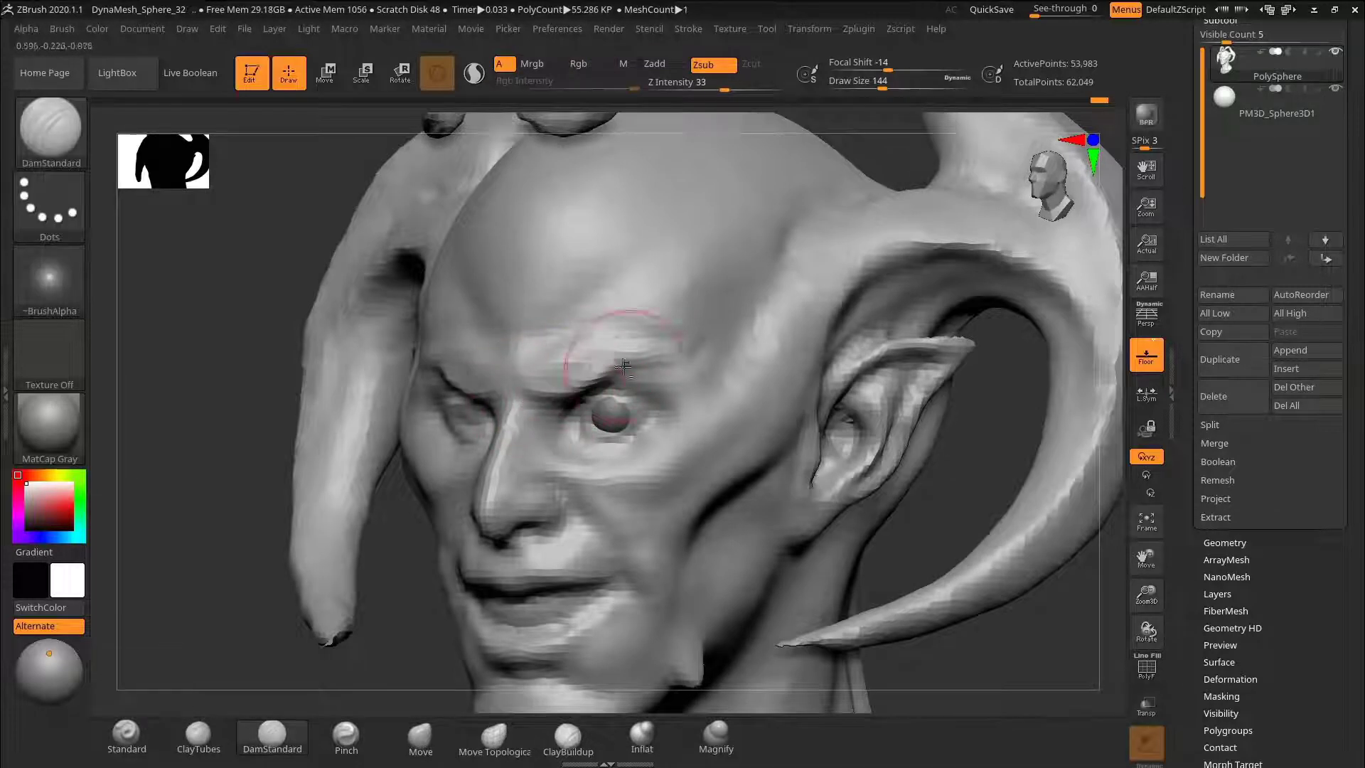
pyautogui.moveTo(688, 352); pyautogui.dragTo(701, 238)
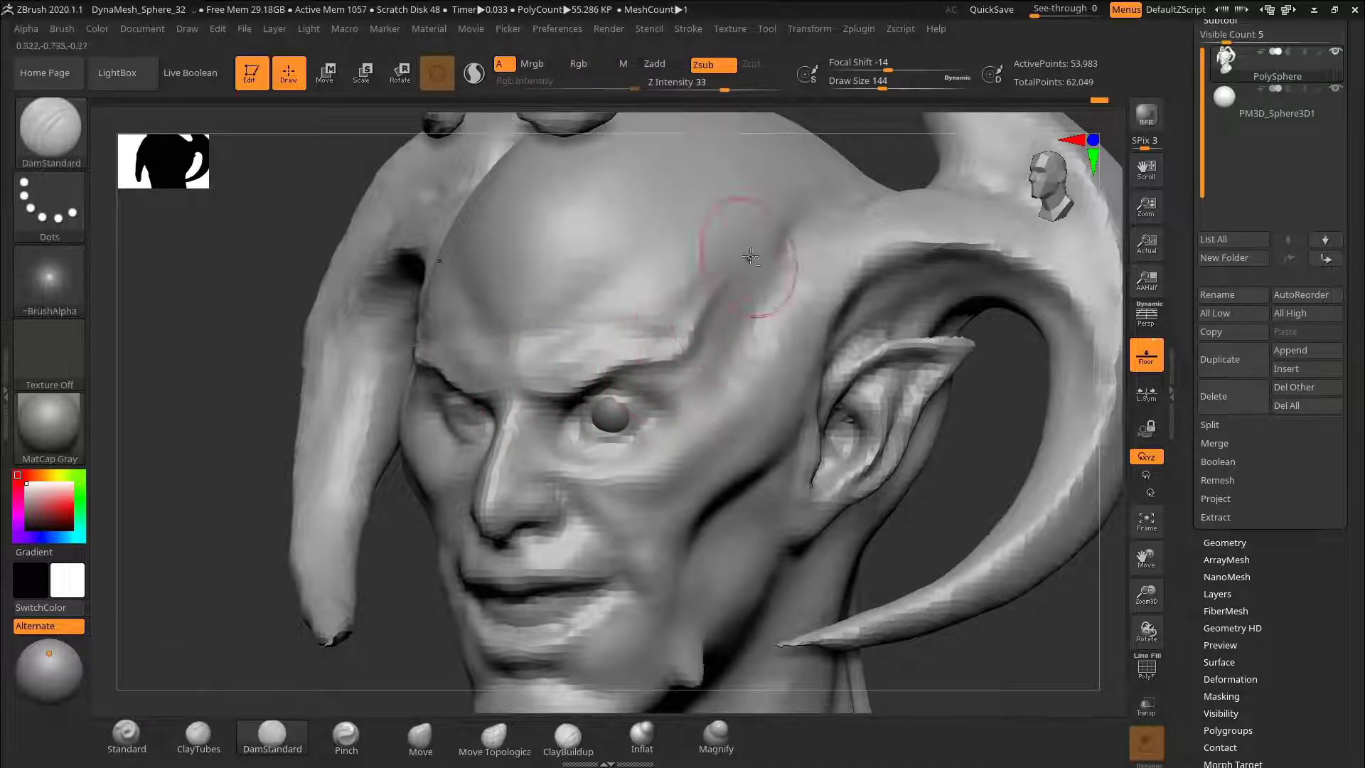
pyautogui.keyDown('alt'); pyautogui.moveTo(995, 398); pyautogui.dragTo(995, 284); pyautogui.keyUp('alt')
# Step: Try further carving strokes on the forehead with DamStandard, then undo them
pyautogui.moveTo(875, 238)
pyautogui.mouseDown()
pyautogui.moveTo(963, 238)
pyautogui.moveTo(964, 398)
pyautogui.mouseUp()
pyautogui.moveTo(603, 279); pyautogui.dragTo(648, 483)
pyautogui.moveTo(988, 477)
pyautogui.keyDown('alt'); pyautogui.mouseDown()
pyautogui.moveTo(983, 332)
pyautogui.moveTo(1057, 349)
pyautogui.mouseUp(); pyautogui.keyUp('alt')
pyautogui.hotkey('ctrl', 'z')
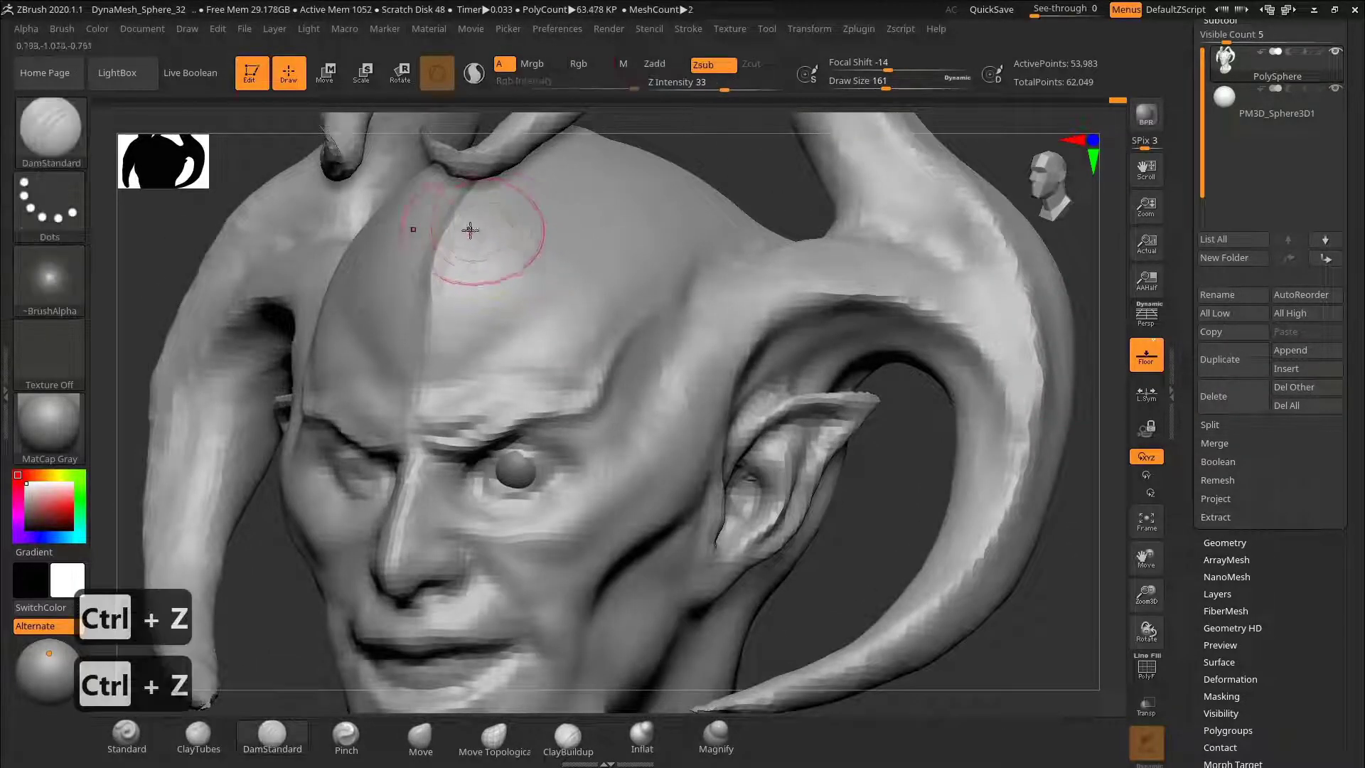
# Step: Undo the previous stroke, hide the horn tips, and carve a centre groove with short side creases over the skull using DamStandard at draw size 196
pyautogui.hotkey('ctrl', 'z')
pyautogui.moveTo(720, 156)
pyautogui.keyDown('alt'); pyautogui.mouseDown()
pyautogui.moveTo(737, 242)
pyautogui.moveTo(688, 245)
pyautogui.moveTo(693, 256)
pyautogui.moveTo(673, 232)
pyautogui.moveTo(661, 284)
pyautogui.mouseUp(); pyautogui.keyUp('alt')
pyautogui.keyDown('ctrl'); pyautogui.keyDown('shift'); pyautogui.click(553, 307); pyautogui.keyUp('shift'); pyautogui.keyUp('ctrl')
pyautogui.keyDown('ctrl'); pyautogui.keyDown('alt'); pyautogui.keyDown('shift'); pyautogui.moveTo(819, 249); pyautogui.dragTo(671, 375); pyautogui.keyUp('shift'); pyautogui.keyUp('alt'); pyautogui.keyUp('ctrl')
pyautogui.moveTo(662, 177)
pyautogui.mouseDown()
pyautogui.moveTo(710, 182)
pyautogui.moveTo(887, 308)
pyautogui.moveTo(864, 242)
pyautogui.moveTo(537, 447)
pyautogui.mouseUp()
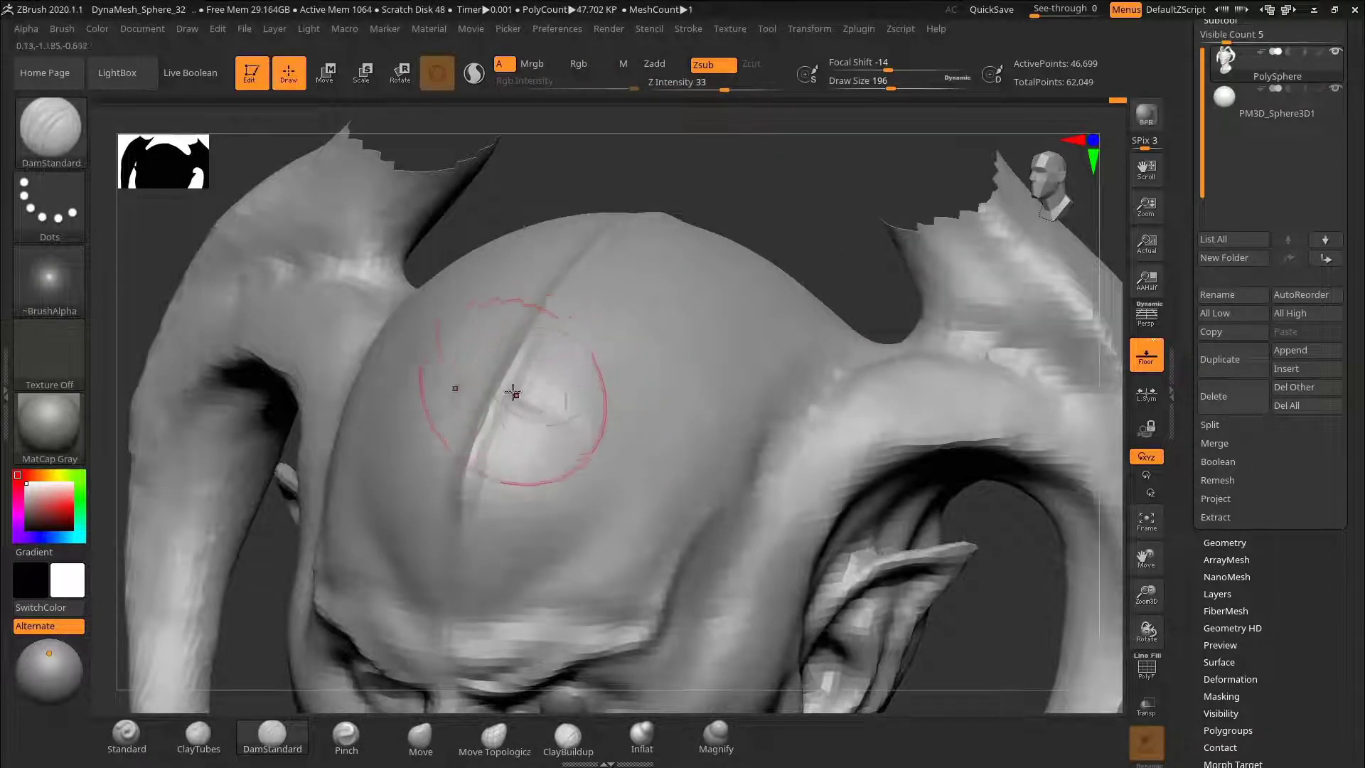
pyautogui.moveTo(667, 352)
pyautogui.mouseDown()
pyautogui.moveTo(744, 183)
pyautogui.moveTo(711, 334)
pyautogui.mouseUp()
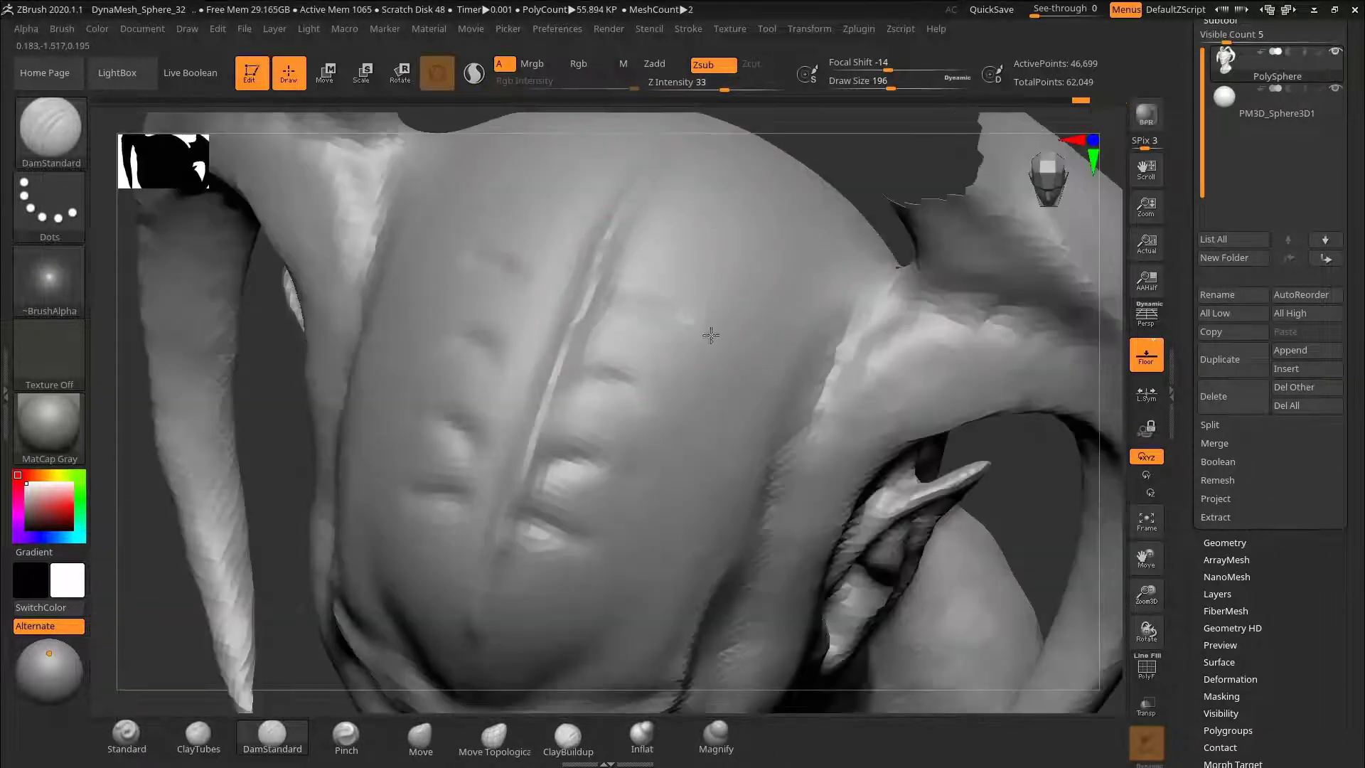
# Step: Undo the last groove strokes and smooth the centre line between the skull's side creases
pyautogui.hotkey('ctrl', 'z')
pyautogui.hotkey('ctrl', 'z')
pyautogui.hotkey('ctrl', 'z')
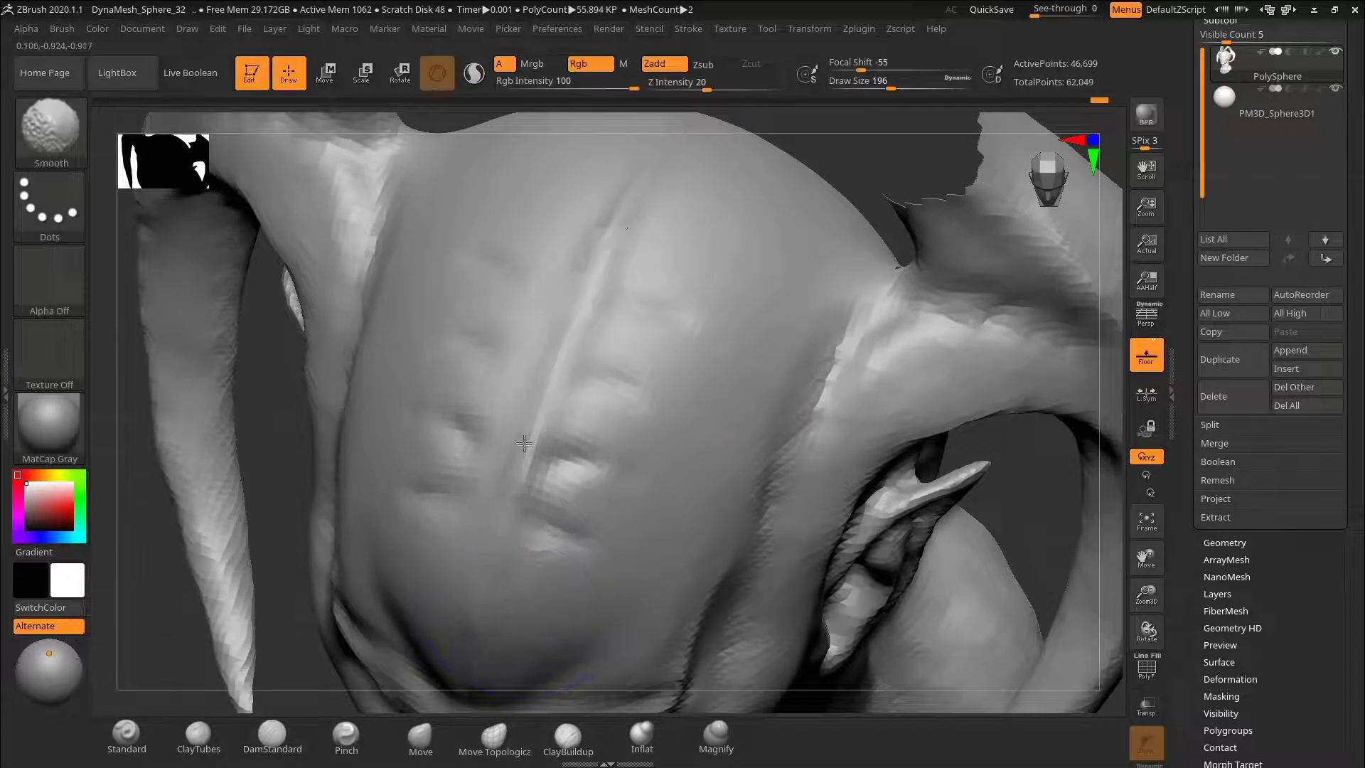
pyautogui.press('s')
pyautogui.moveTo(533, 388); pyautogui.dragTo(512, 387)
pyautogui.moveTo(495, 518)
pyautogui.mouseDown()
pyautogui.moveTo(542, 334)
pyautogui.moveTo(603, 195)
pyautogui.mouseUp()
# Step: Build up the raised ridges beside the skull's centre line with ClayTubes at draw sizes 210 and 169
pyautogui.moveTo(772, 149)
pyautogui.keyDown('alt'); pyautogui.mouseDown()
pyautogui.moveTo(747, 140)
pyautogui.moveTo(481, 292)
pyautogui.moveTo(484, 277)
pyautogui.mouseUp(); pyautogui.keyUp('alt')
pyautogui.moveTo(539, 475); pyautogui.dragTo(546, 522)
pyautogui.moveTo(572, 227)
pyautogui.mouseDown()
pyautogui.moveTo(567, 164)
pyautogui.moveTo(643, 241)
pyautogui.moveTo(731, 147)
pyautogui.moveTo(558, 239)
pyautogui.mouseUp()
pyautogui.press('s')
pyautogui.press('s')
pyautogui.press('2')
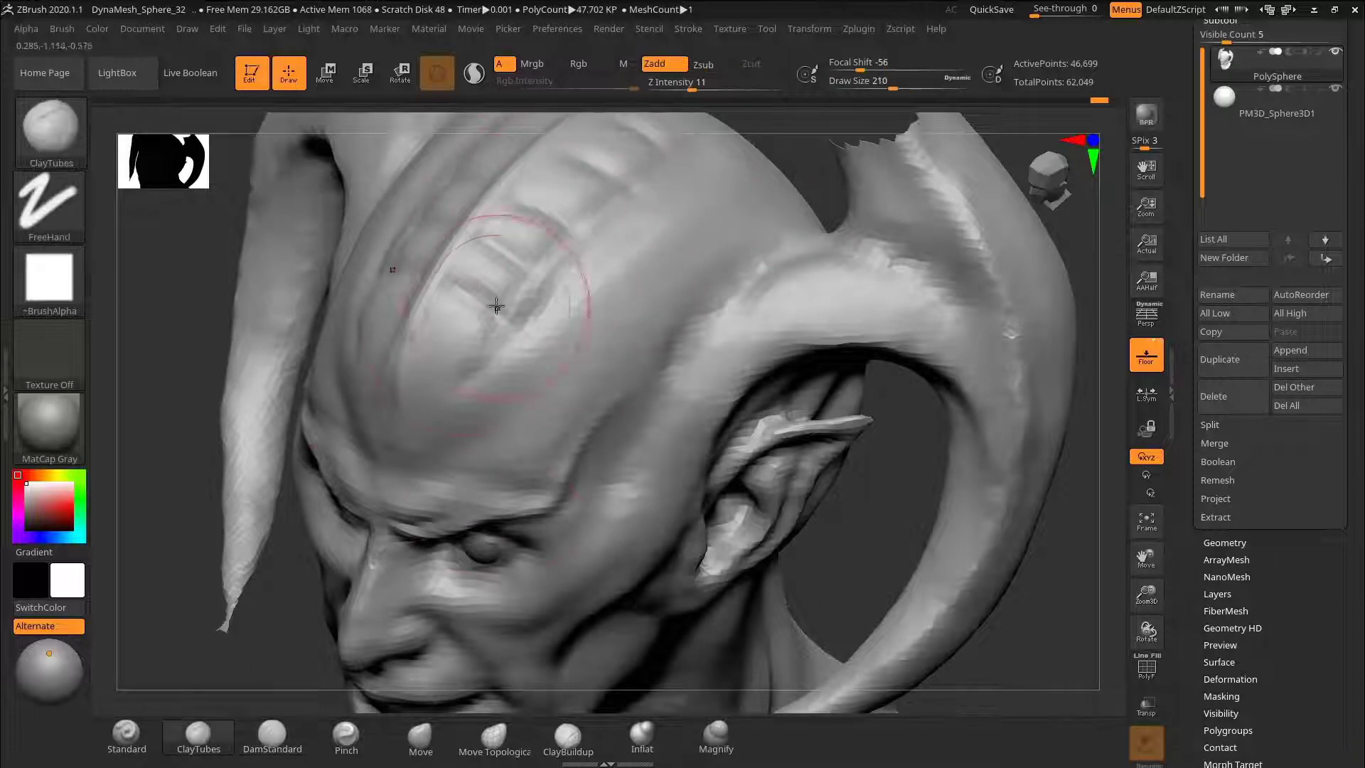
pyautogui.moveTo(640, 135); pyautogui.dragTo(558, 185, button='right')
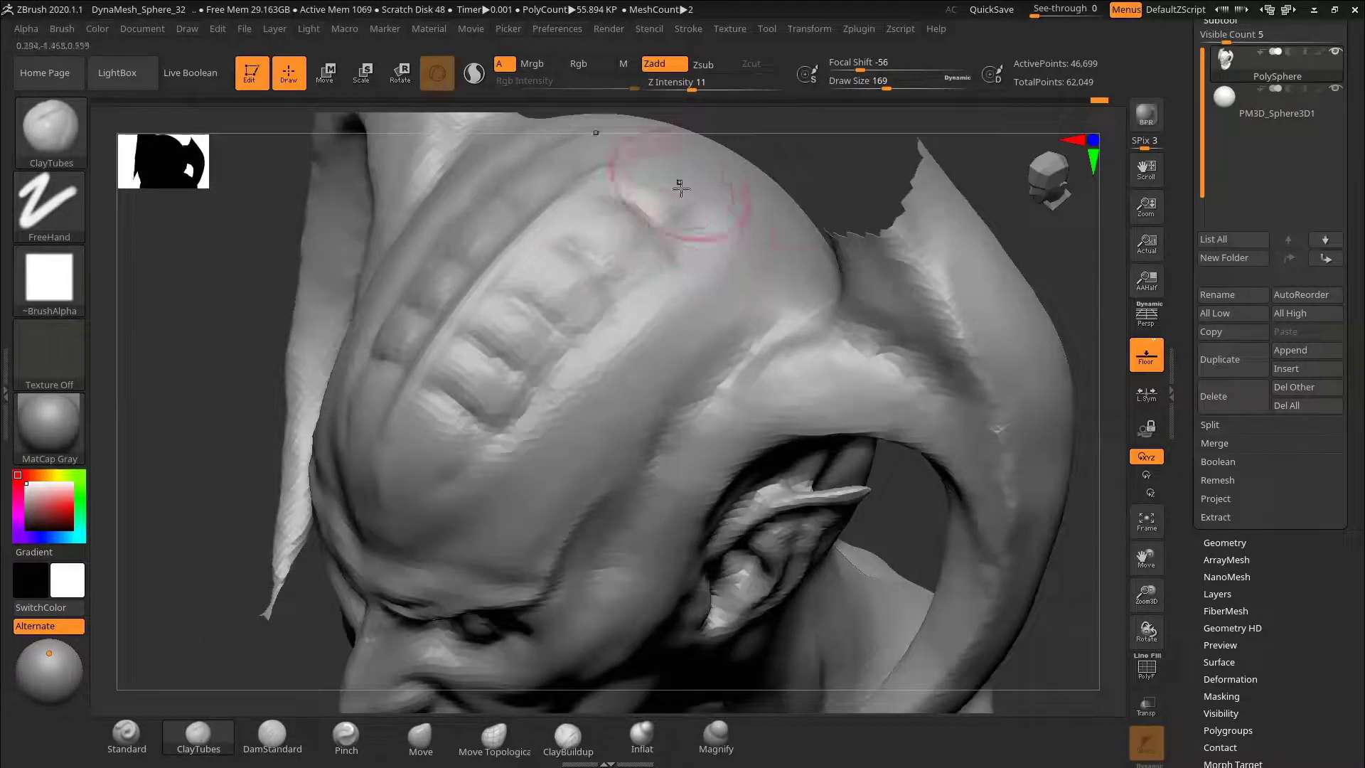
pyautogui.moveTo(661, 214); pyautogui.dragTo(664, 142, button='right')
# Step: Reshape the back and top outline of the skull with the Move brush at draw sizes 543, 367 and 447
pyautogui.moveTo(664, 334); pyautogui.dragTo(775, 335, button='right')
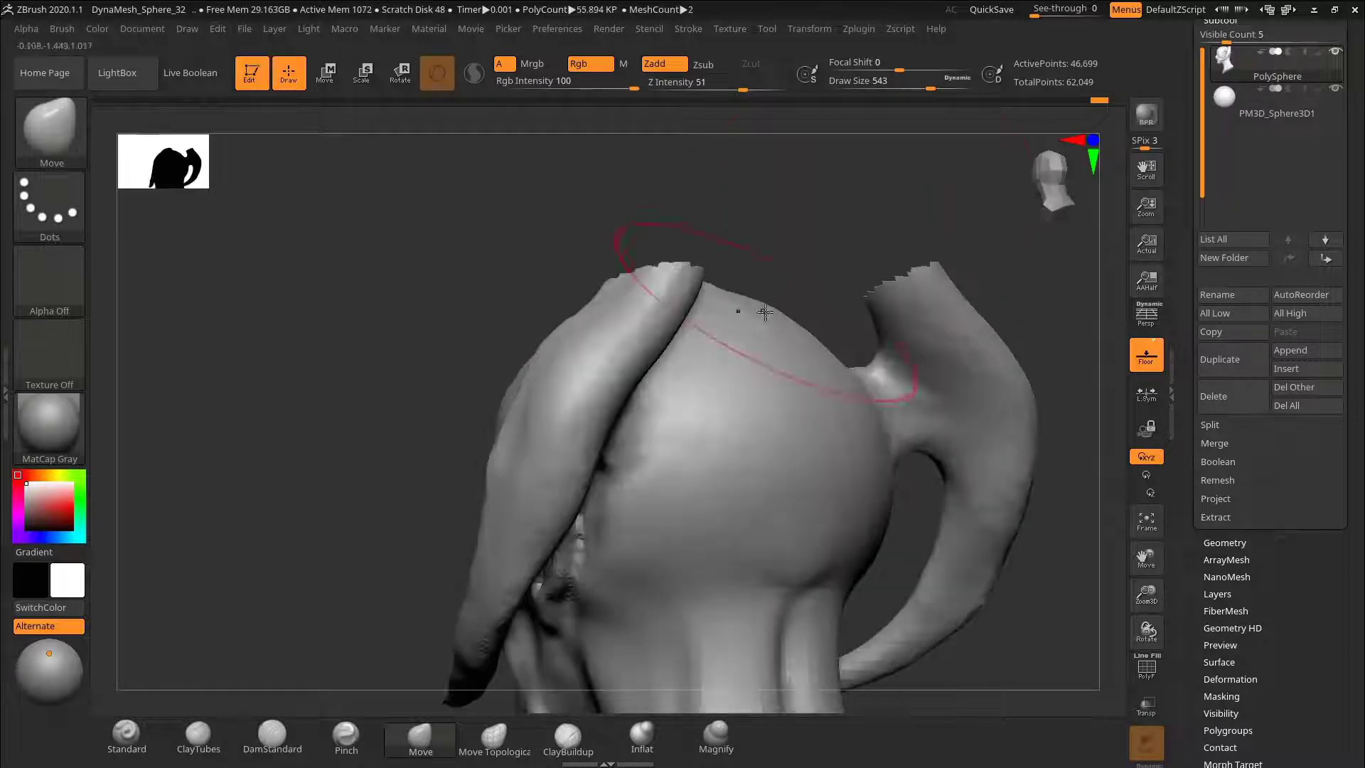
pyautogui.moveTo(796, 235)
pyautogui.mouseDown(button='right')
pyautogui.moveTo(887, 234)
pyautogui.moveTo(783, 216)
pyautogui.moveTo(953, 263)
pyautogui.moveTo(668, 388)
pyautogui.mouseUp(button='right')
pyautogui.moveTo(931, 85); pyautogui.dragTo(922, 86)
pyautogui.moveTo(990, 295); pyautogui.dragTo(926, 282, button='right')
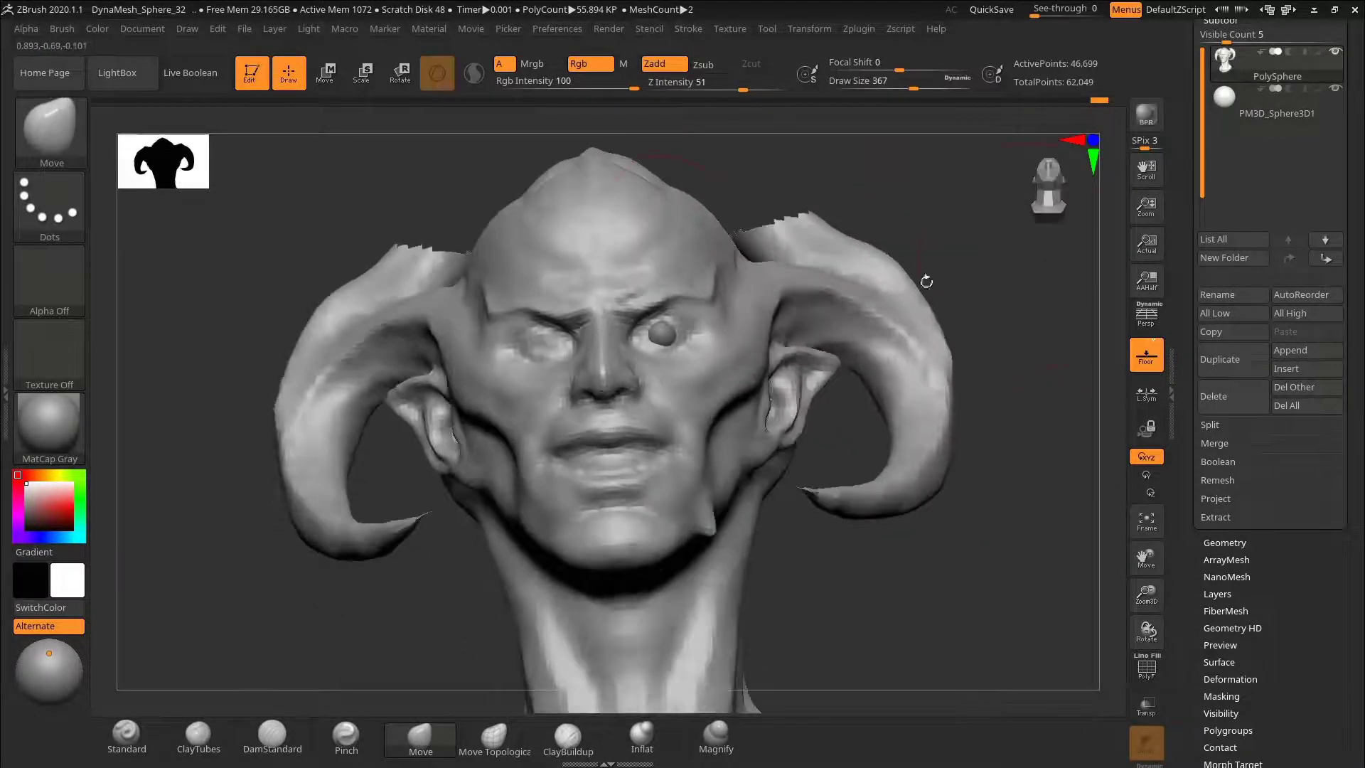
pyautogui.moveTo(923, 86); pyautogui.dragTo(914, 85)
pyautogui.moveTo(739, 196)
pyautogui.mouseDown(button='right')
pyautogui.moveTo(692, 265)
pyautogui.moveTo(680, 262)
pyautogui.mouseUp(button='right')
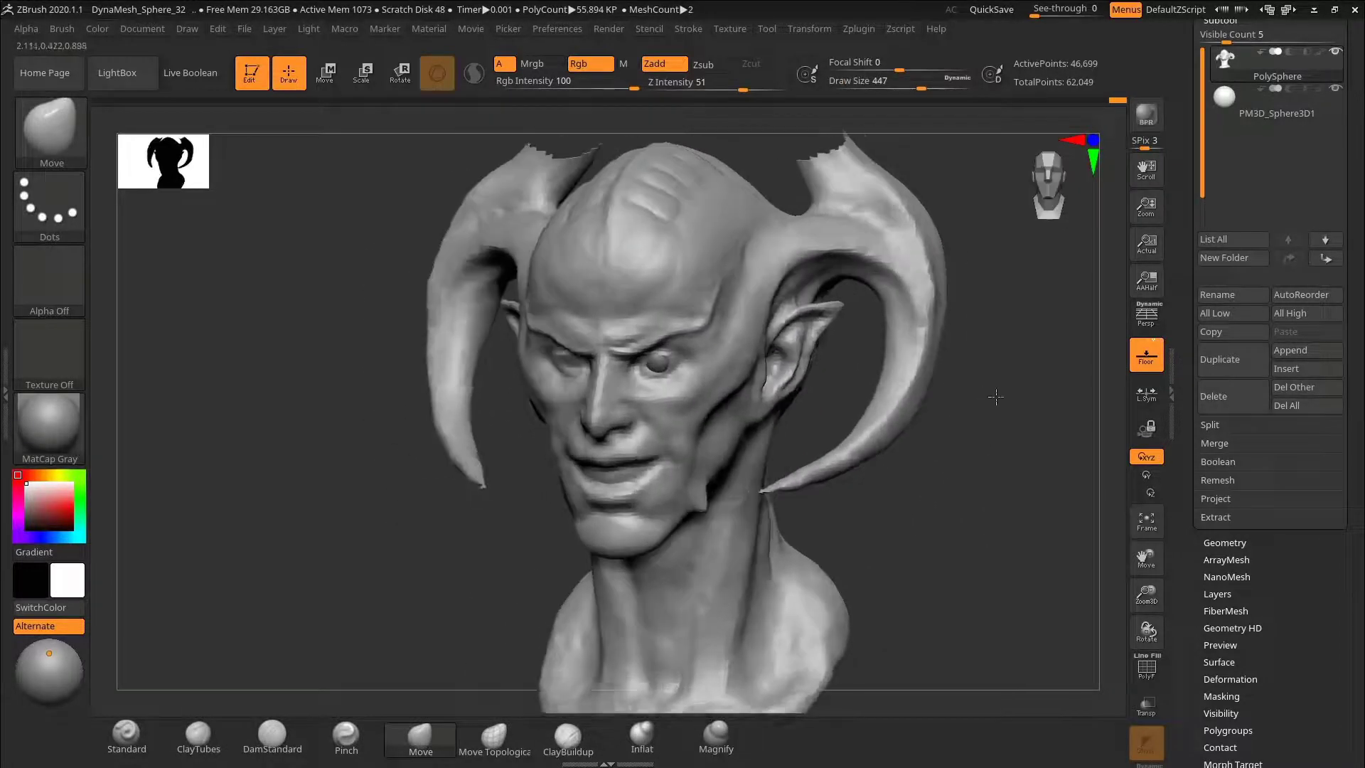
# Step: Work around the horns with Inflat at draw size 447 and smooth the raised ridges on top of the skull
pyautogui.press('b')
pyautogui.press('i')
pyautogui.press('n')
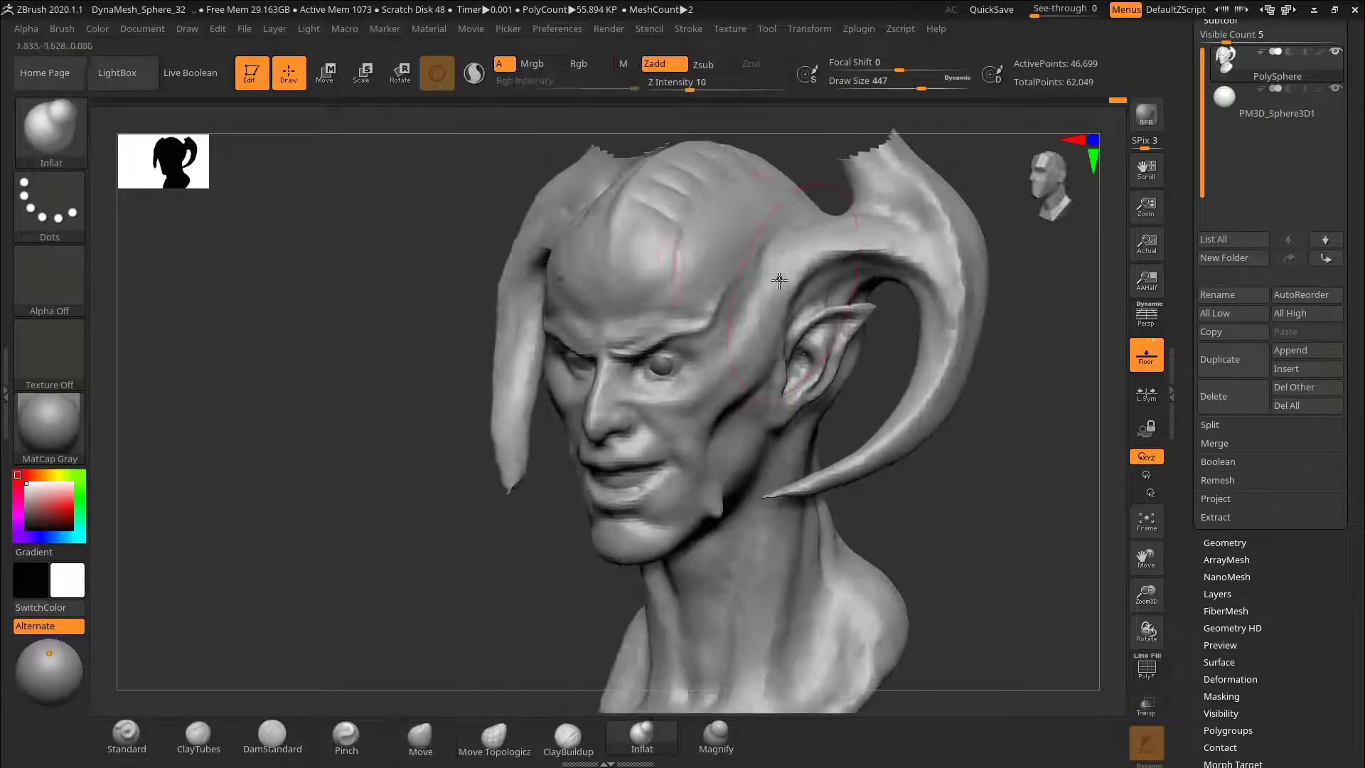
pyautogui.moveTo(931, 444)
pyautogui.mouseDown()
pyautogui.moveTo(1012, 439)
pyautogui.moveTo(925, 440)
pyautogui.mouseUp()
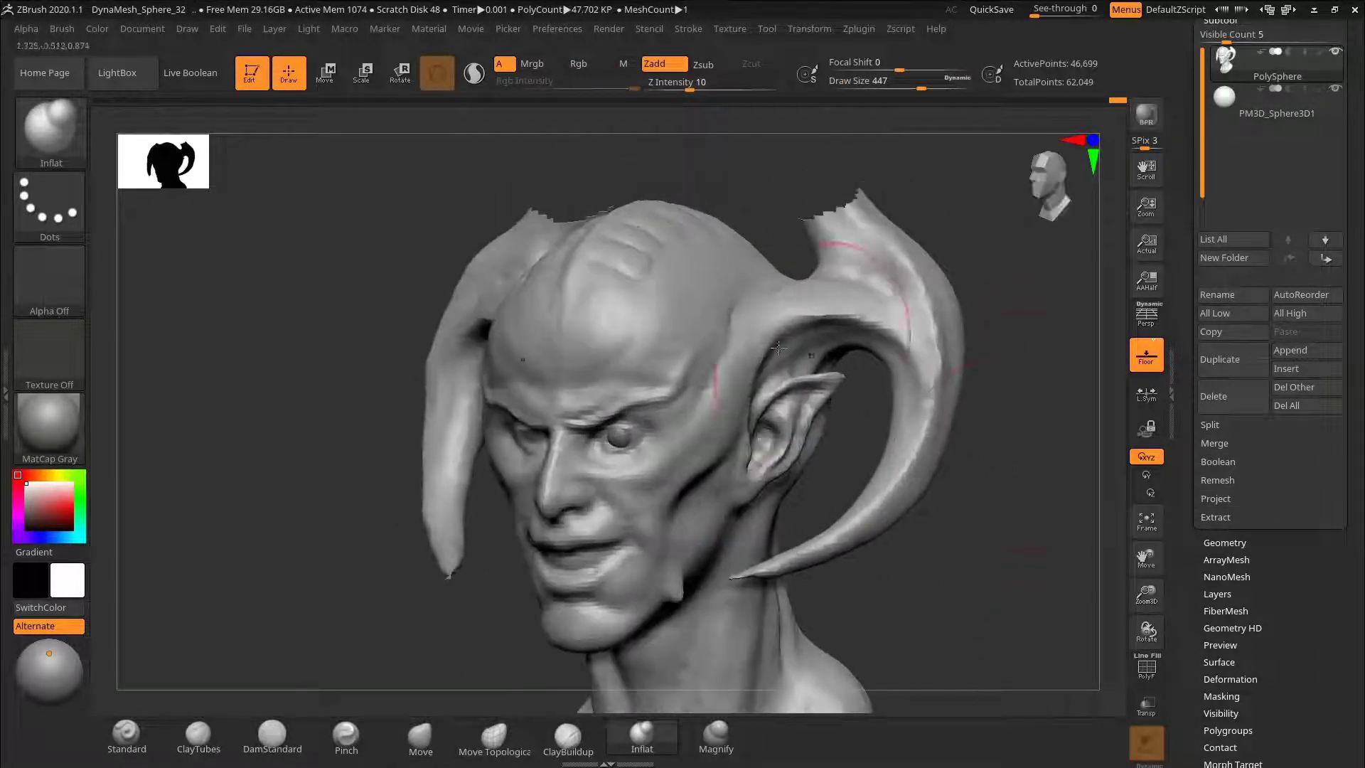
pyautogui.keyDown('shift'); pyautogui.moveTo(626, 248); pyautogui.dragTo(646, 280); pyautogui.keyUp('shift')
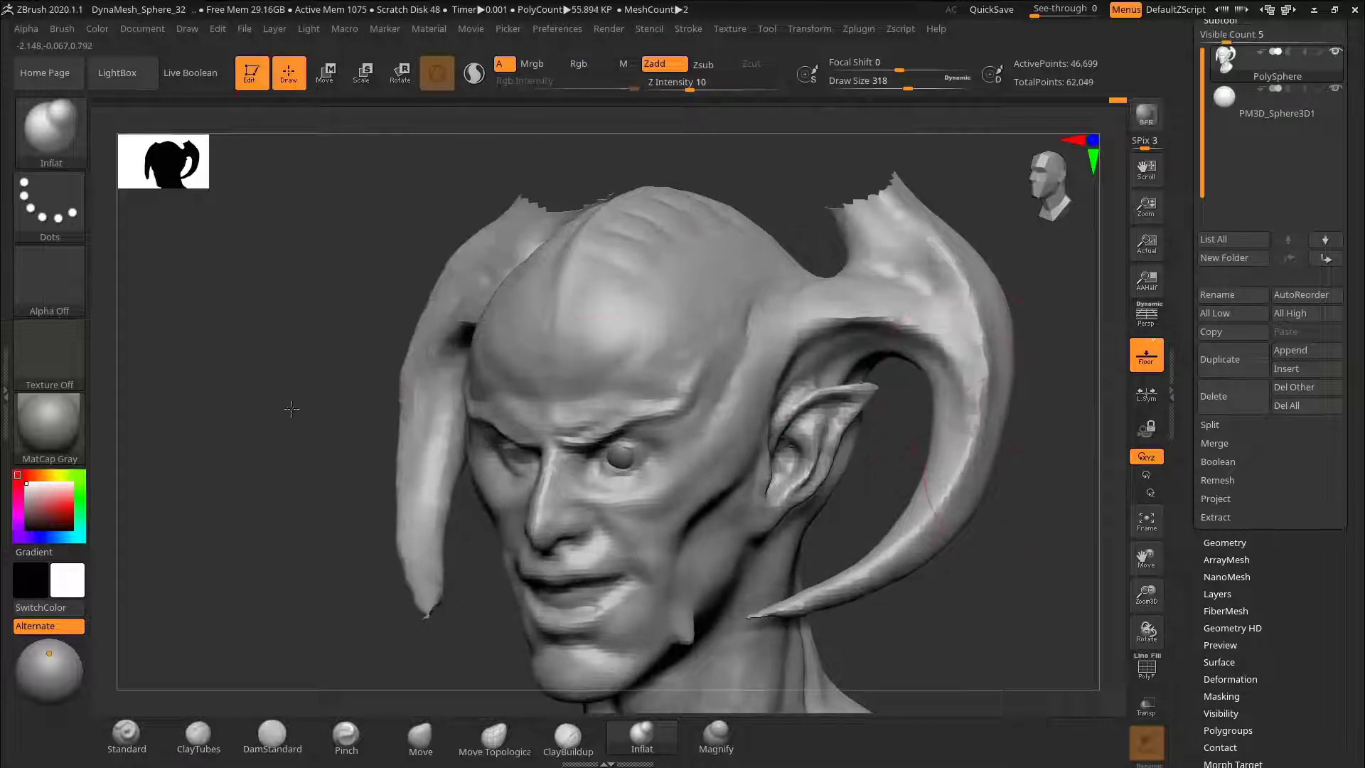
# Step: Adjust the upper forehead outline from above with the Move brush at draw size 201, checking it from both sides
pyautogui.moveTo(292, 408); pyautogui.dragTo(369, 491)
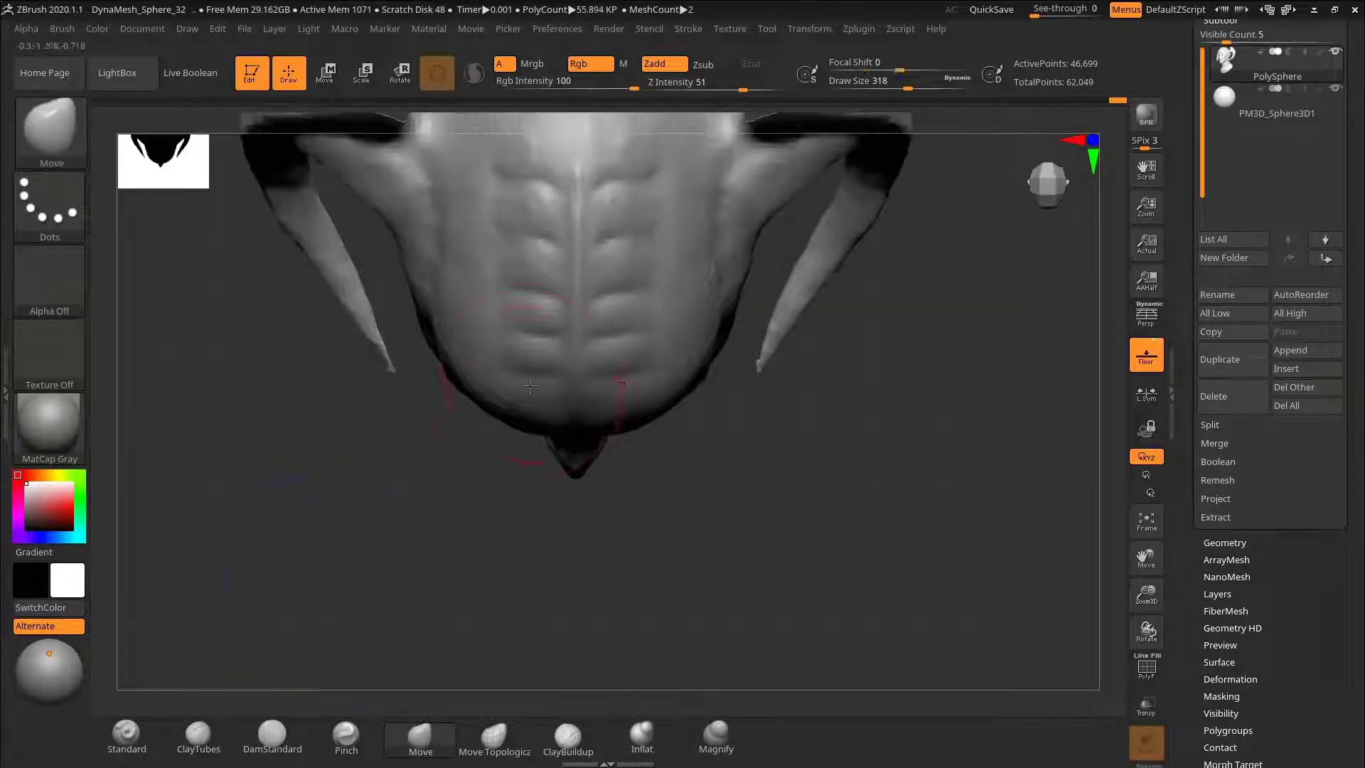
pyautogui.press('s')
pyautogui.moveTo(782, 491)
pyautogui.mouseDown()
pyautogui.moveTo(780, 287)
pyautogui.moveTo(640, 296)
pyautogui.moveTo(556, 420)
pyautogui.mouseUp()
pyautogui.press('s')
pyautogui.moveTo(503, 456)
pyautogui.mouseDown()
pyautogui.moveTo(625, 453)
pyautogui.moveTo(902, 369)
pyautogui.moveTo(578, 426)
pyautogui.mouseUp()
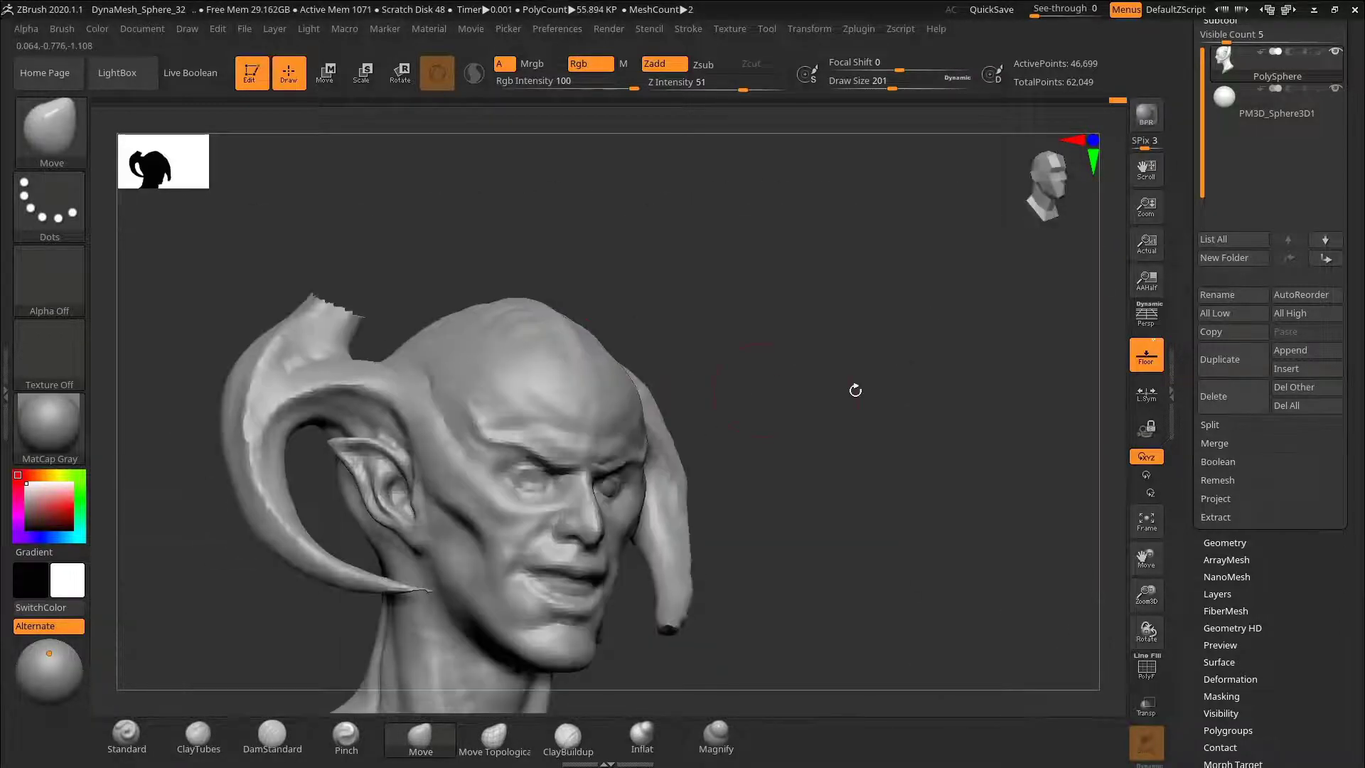
pyautogui.moveTo(856, 387); pyautogui.dragTo(942, 367)
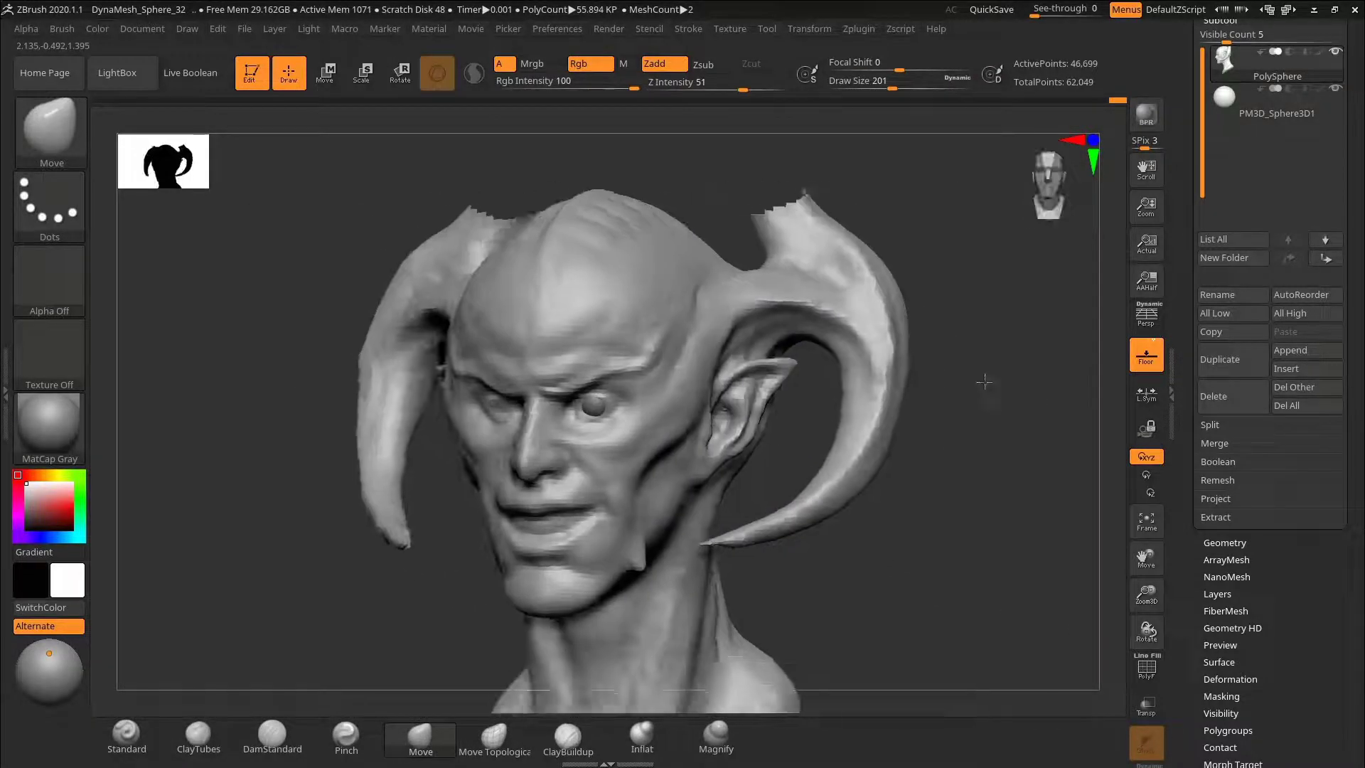
pyautogui.moveTo(985, 381)
pyautogui.mouseDown()
pyautogui.moveTo(899, 360)
pyautogui.moveTo(1030, 364)
pyautogui.moveTo(932, 424)
pyautogui.mouseUp()
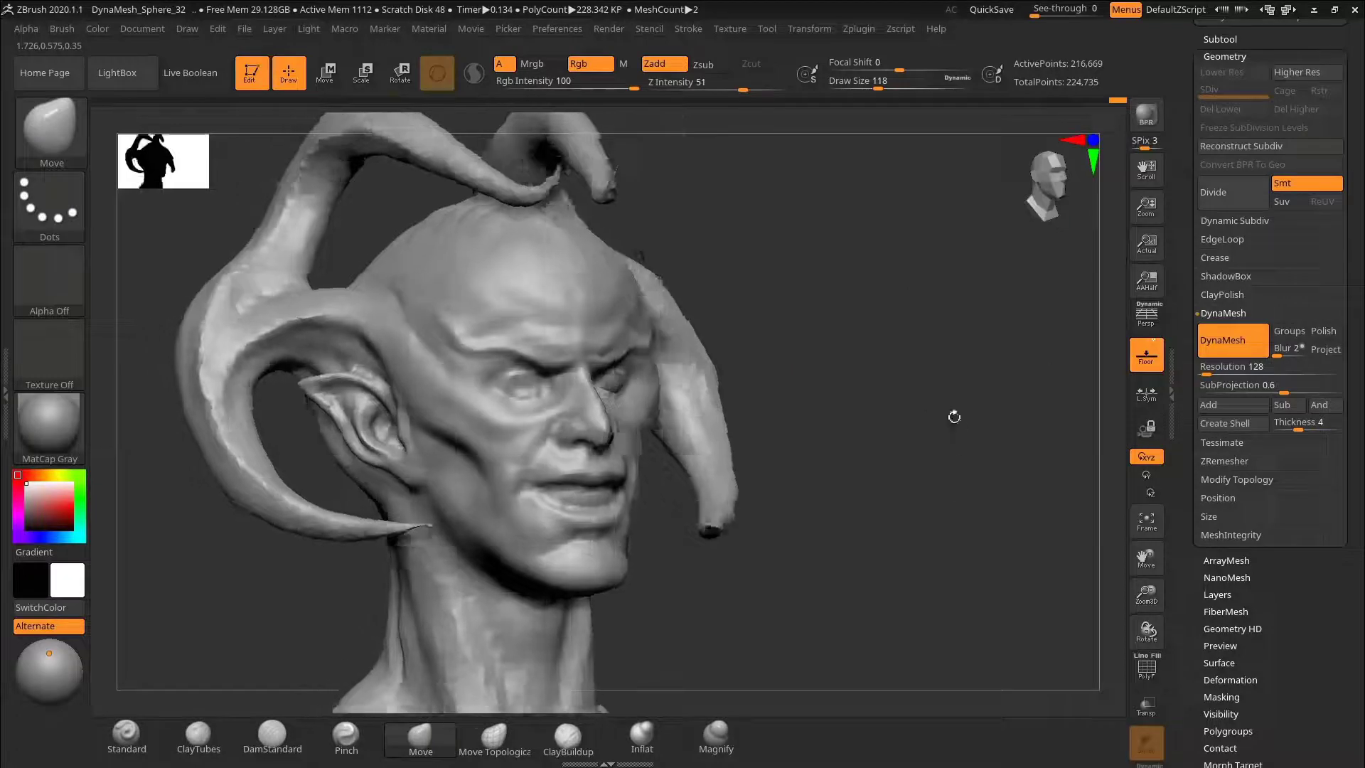
# Step: Try carving curved creases across the forehead with DamStandard at draw size 348, then undo them
pyautogui.moveTo(953, 411)
pyautogui.mouseDown()
pyautogui.moveTo(925, 230)
pyautogui.moveTo(883, 274)
pyautogui.mouseUp()
pyautogui.press('b')
pyautogui.press('d')
pyautogui.press('s')
pyautogui.moveTo(759, 229)
pyautogui.mouseDown()
pyautogui.moveTo(756, 271)
pyautogui.moveTo(668, 299)
pyautogui.mouseUp()
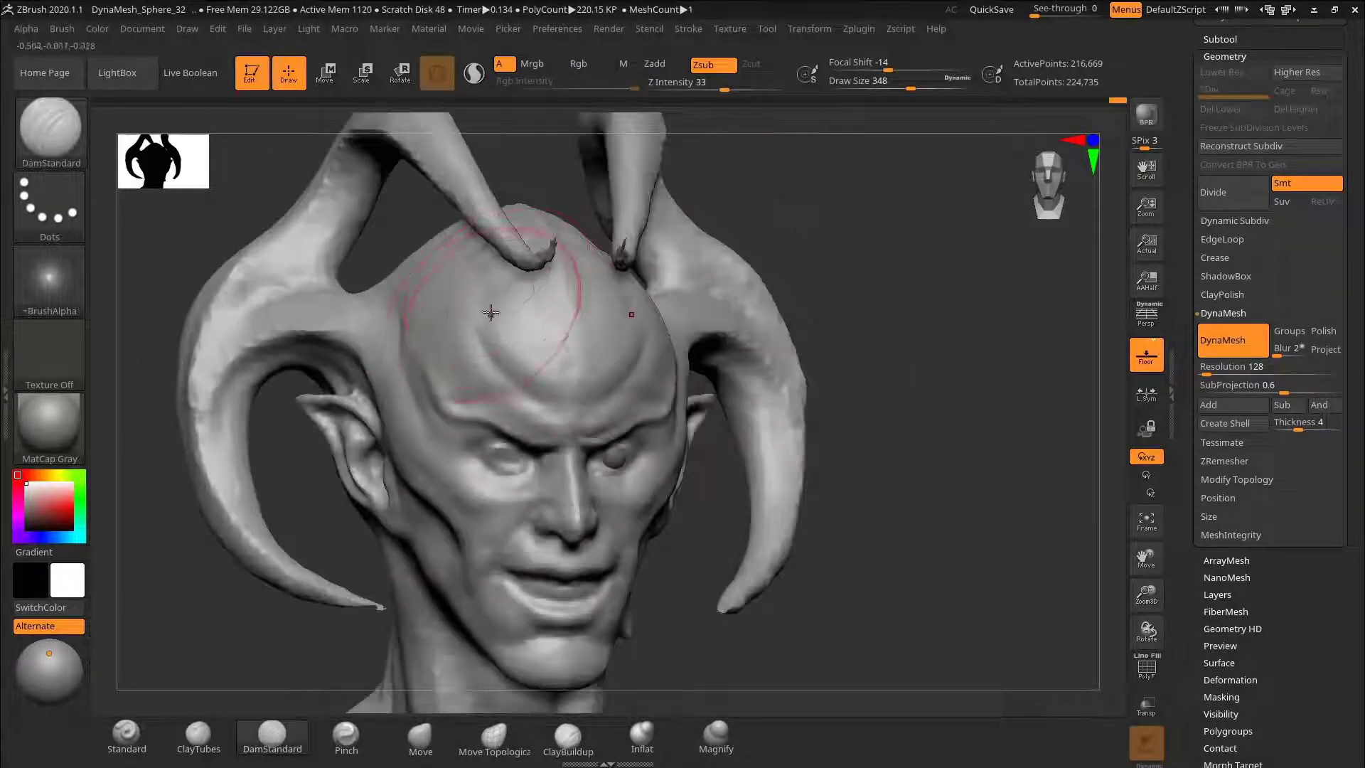
pyautogui.hotkey('ctrl', 'z')
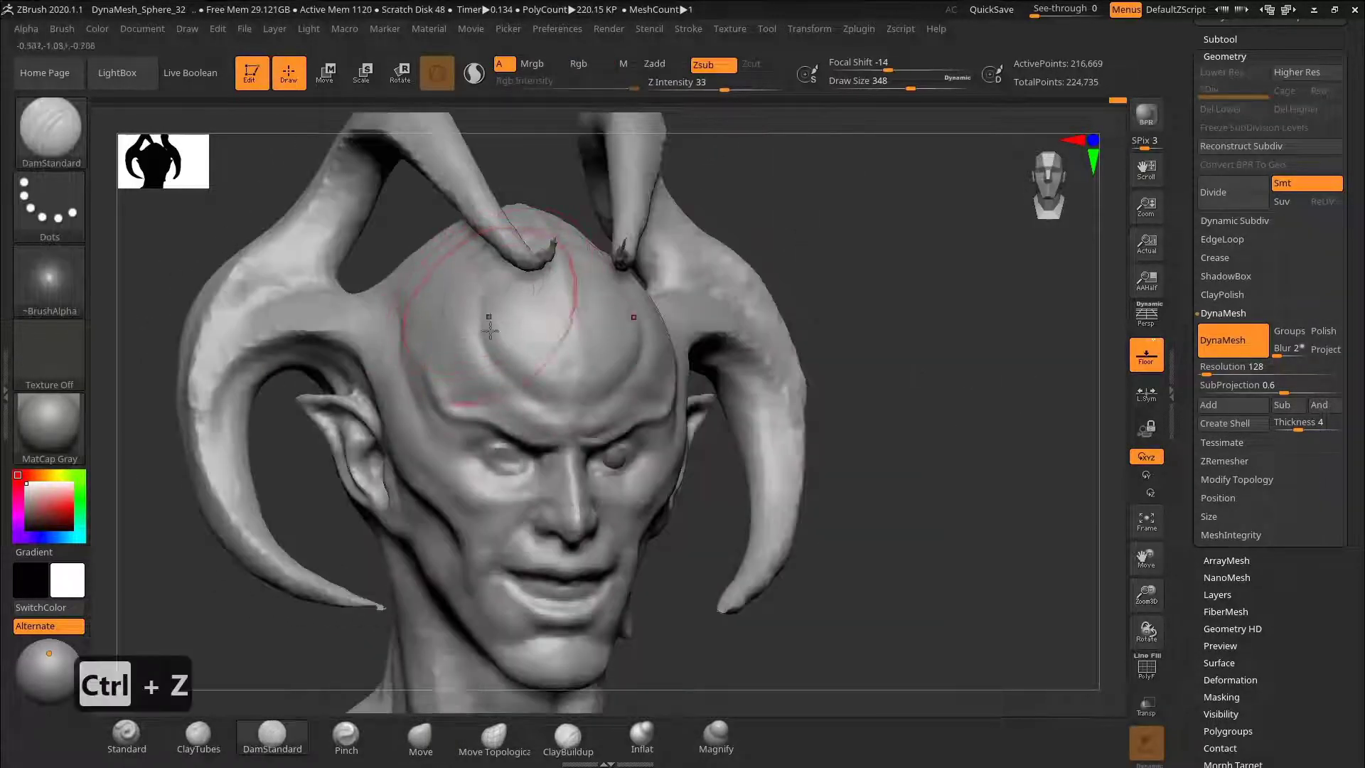
pyautogui.press('s')
pyautogui.hotkey('ctrl', 'z')
pyautogui.hotkey('ctrl', 'z')
pyautogui.hotkey('ctrl', 'z')
pyautogui.hotkey('ctrl', 'z')
pyautogui.hotkey('ctrl', 'z')
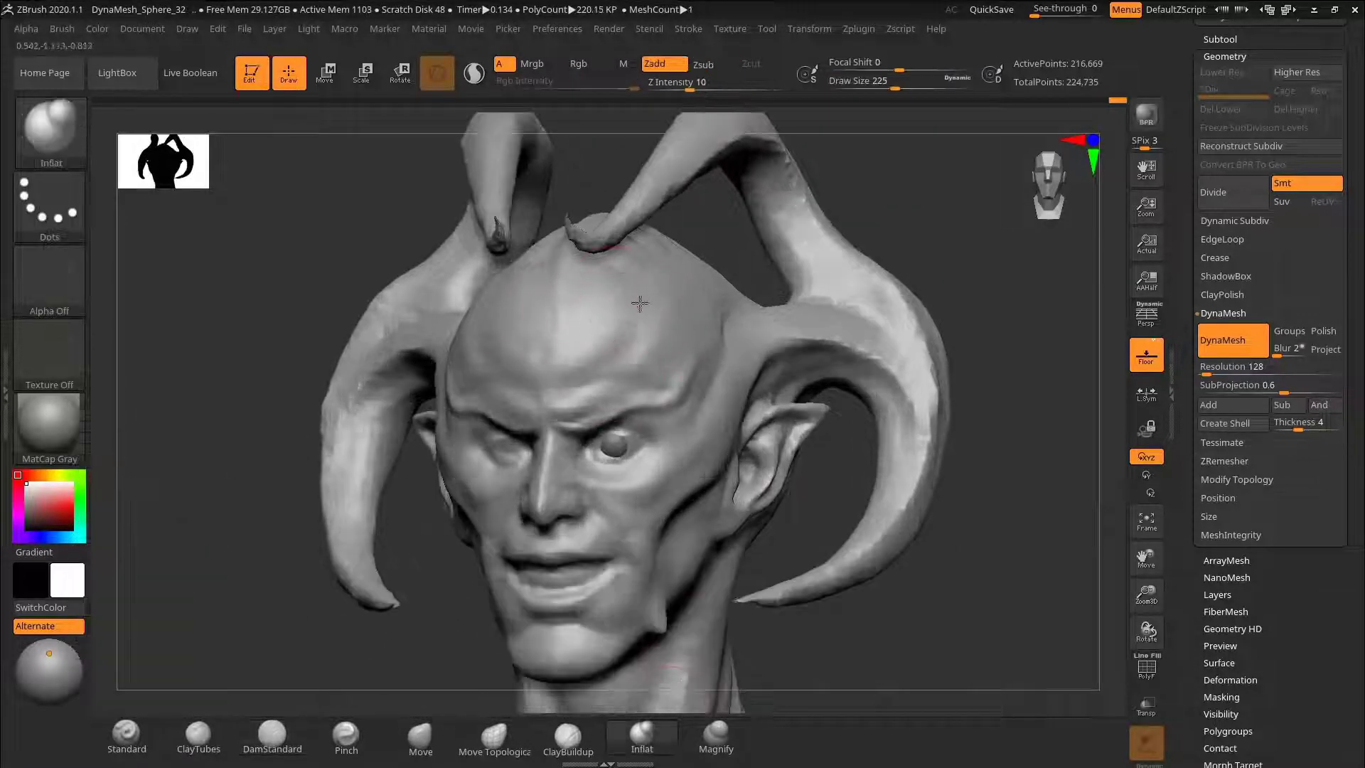
# Step: Try swelling the temple and side of the forehead with Inflat at draw size 251, then undo the strokes
pyautogui.hotkey('ctrl', 'z')
pyautogui.moveTo(895, 84); pyautogui.dragTo(903, 84)
pyautogui.press('s')
pyautogui.moveTo(643, 345); pyautogui.dragTo(639, 345)
pyautogui.moveTo(639, 345); pyautogui.dragTo(725, 289)
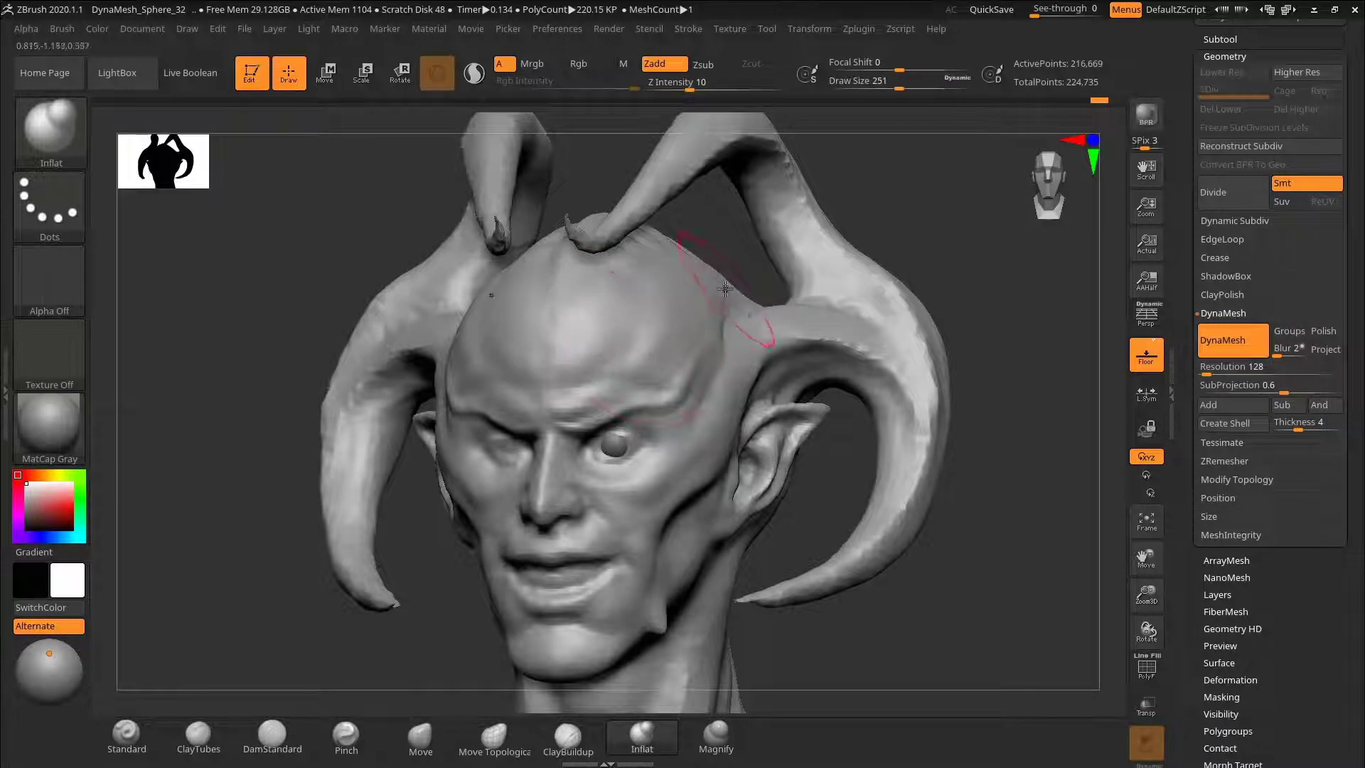
pyautogui.moveTo(944, 263); pyautogui.dragTo(691, 376)
pyautogui.hotkey('ctrl', 'z')
pyautogui.hotkey('ctrl', 'z')
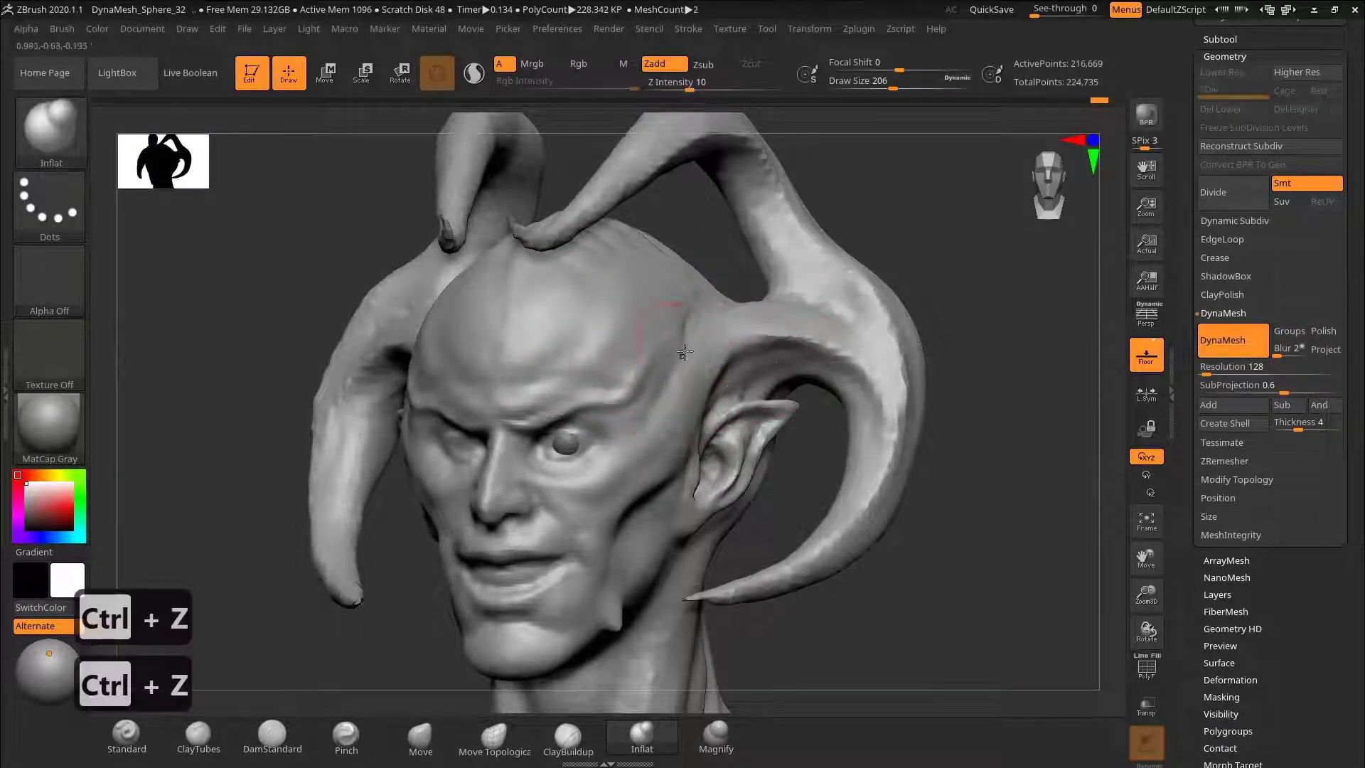
pyautogui.hotkey('ctrl', 'z')
# Step: Try carving the upper and lower eyelids over the eyeball with DamStandard at draw size 45, then undo the strokes
pyautogui.moveTo(868, 256)
pyautogui.keyDown('alt'); pyautogui.mouseDown()
pyautogui.moveTo(722, 335)
pyautogui.moveTo(884, 381)
pyautogui.moveTo(1051, 403)
pyautogui.moveTo(1066, 455)
pyautogui.mouseUp(); pyautogui.keyUp('alt')
pyautogui.moveTo(597, 313); pyautogui.dragTo(661, 285)
pyautogui.click(271, 736)
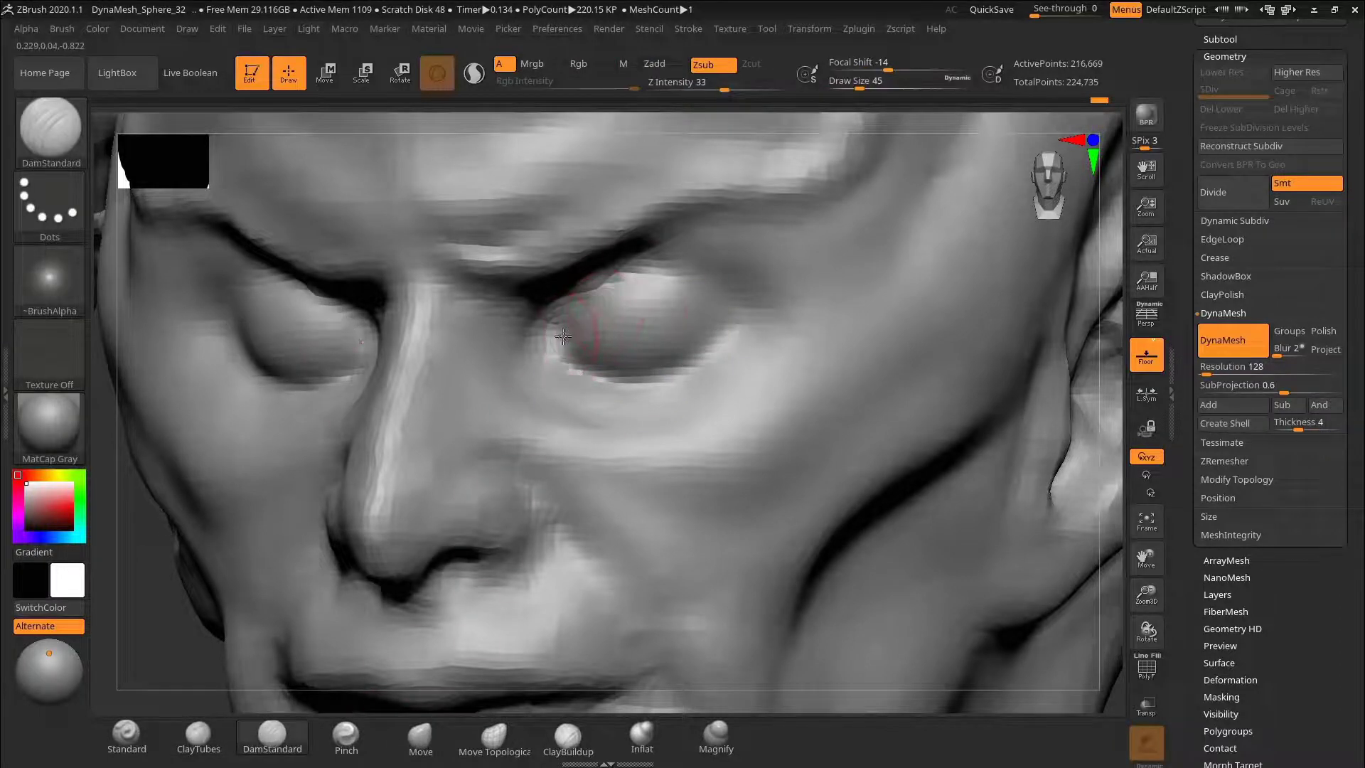
pyautogui.moveTo(563, 337); pyautogui.dragTo(661, 290)
pyautogui.moveTo(565, 328)
pyautogui.mouseDown()
pyautogui.moveTo(608, 297)
pyautogui.moveTo(695, 316)
pyautogui.moveTo(630, 350)
pyautogui.moveTo(667, 342)
pyautogui.mouseUp()
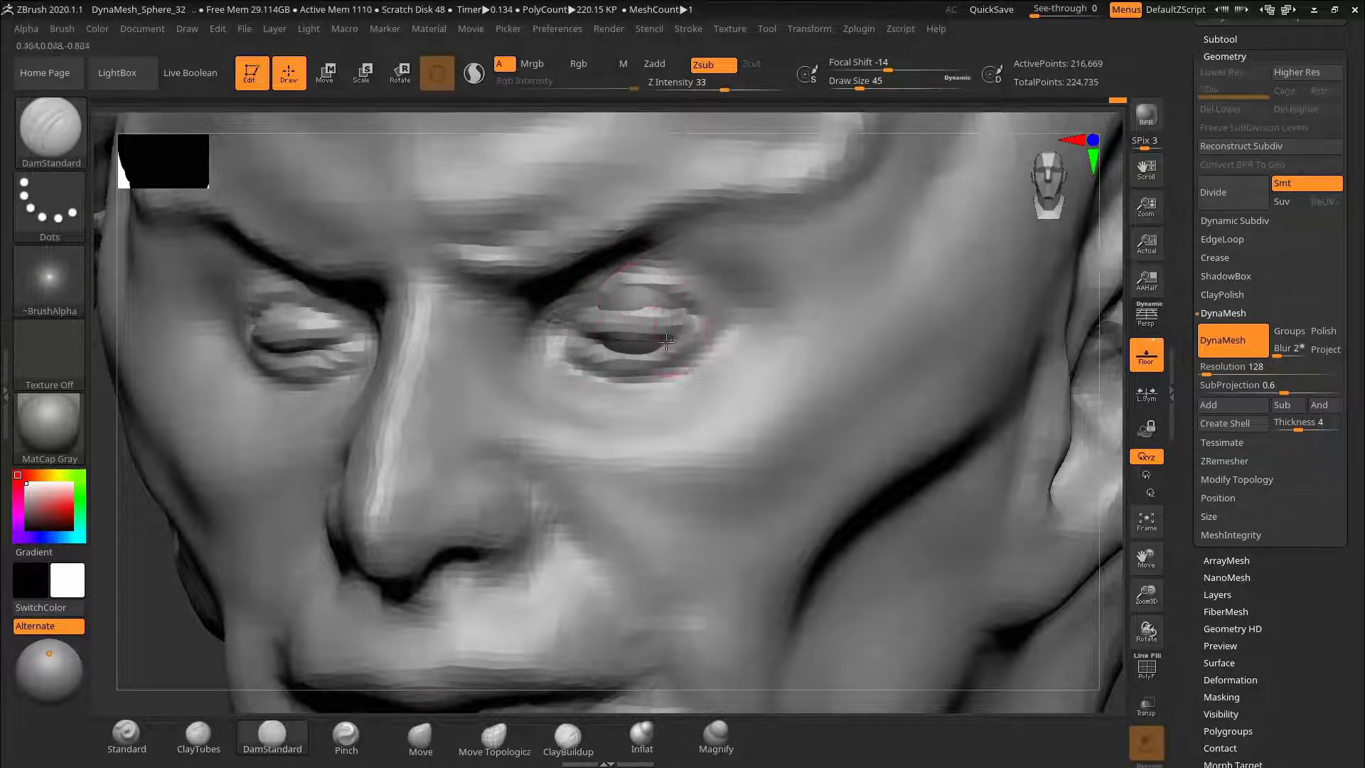
pyautogui.hotkey('ctrl', 'z')
pyautogui.hotkey('ctrl', 'z')
pyautogui.hotkey('ctrl', 'z')
pyautogui.hotkey('ctrl', 'z')
# Step: Carve the upper and lower eyelid rims and the inner eye corner around the eyeball with DamStandard at draw size 45
pyautogui.moveTo(1117, 306); pyautogui.dragTo(1095, 382)
pyautogui.moveTo(549, 324)
pyautogui.mouseDown()
pyautogui.moveTo(652, 276)
pyautogui.moveTo(782, 320)
pyautogui.mouseUp()
pyautogui.moveTo(700, 279); pyautogui.dragTo(790, 321)
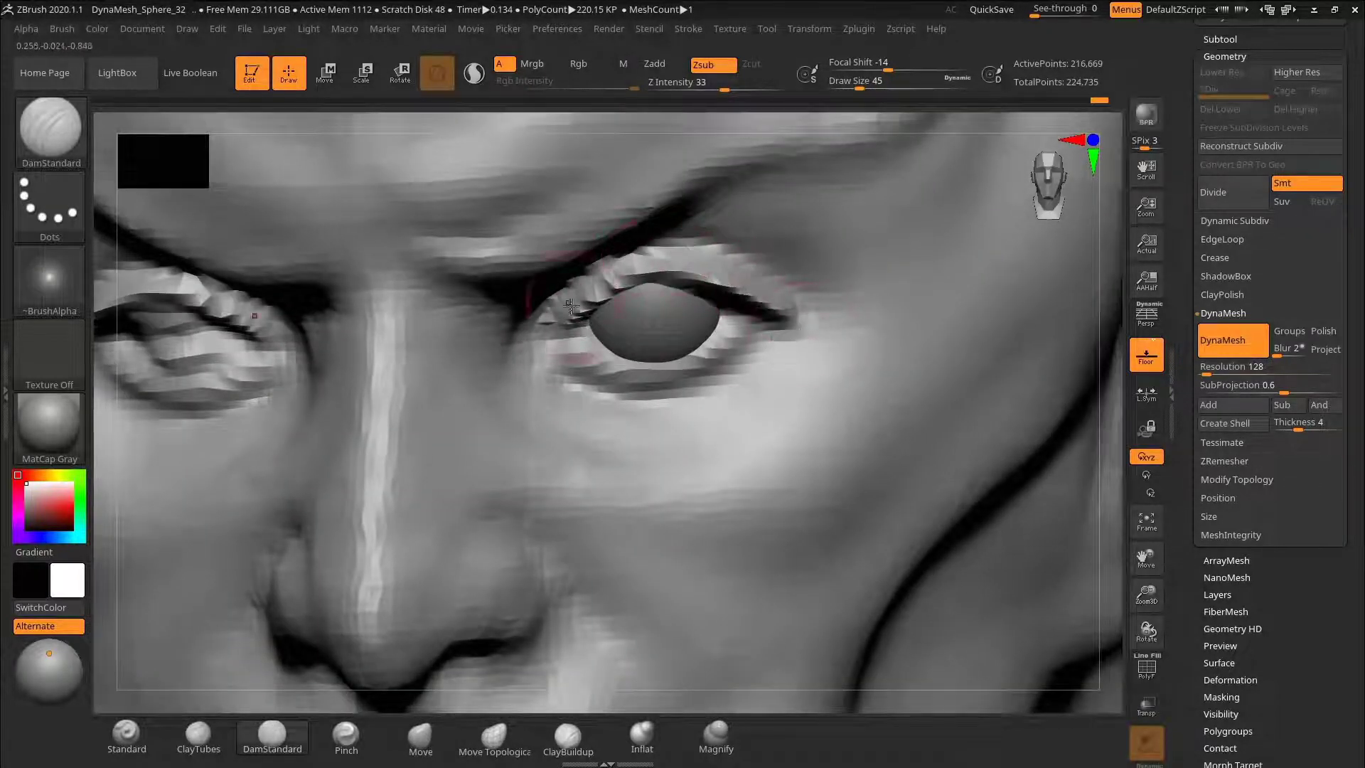
pyautogui.moveTo(544, 345); pyautogui.dragTo(657, 279)
# Step: Fit the eyelids around the eyeball with the Move brush at draw sizes 45, 65 and 50, working from below and from the side
pyautogui.moveTo(1109, 370); pyautogui.dragTo(1102, 240)
pyautogui.press('b')
pyautogui.press('m')
pyautogui.press('v')
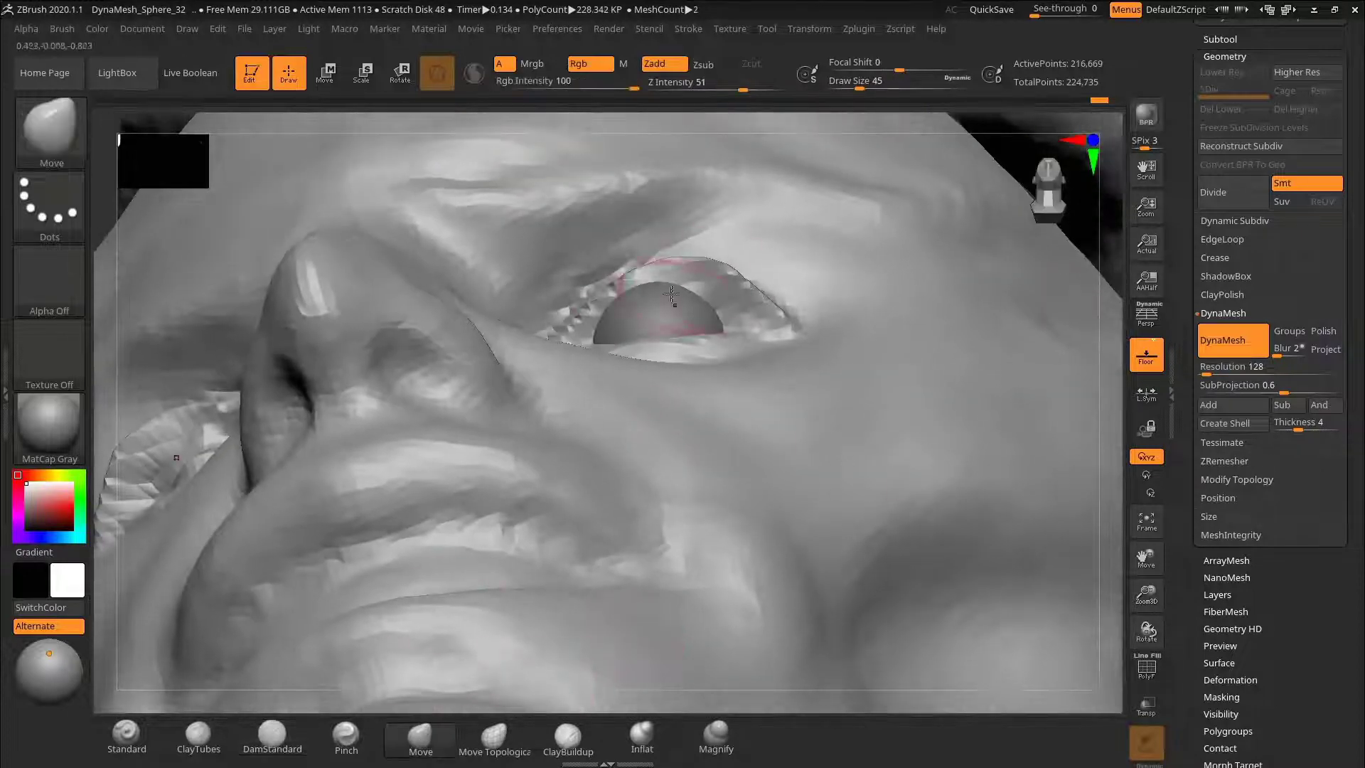
pyautogui.moveTo(610, 288); pyautogui.dragTo(594, 304)
pyautogui.moveTo(1088, 238); pyautogui.dragTo(1024, 206)
pyautogui.moveTo(708, 331); pyautogui.dragTo(696, 338)
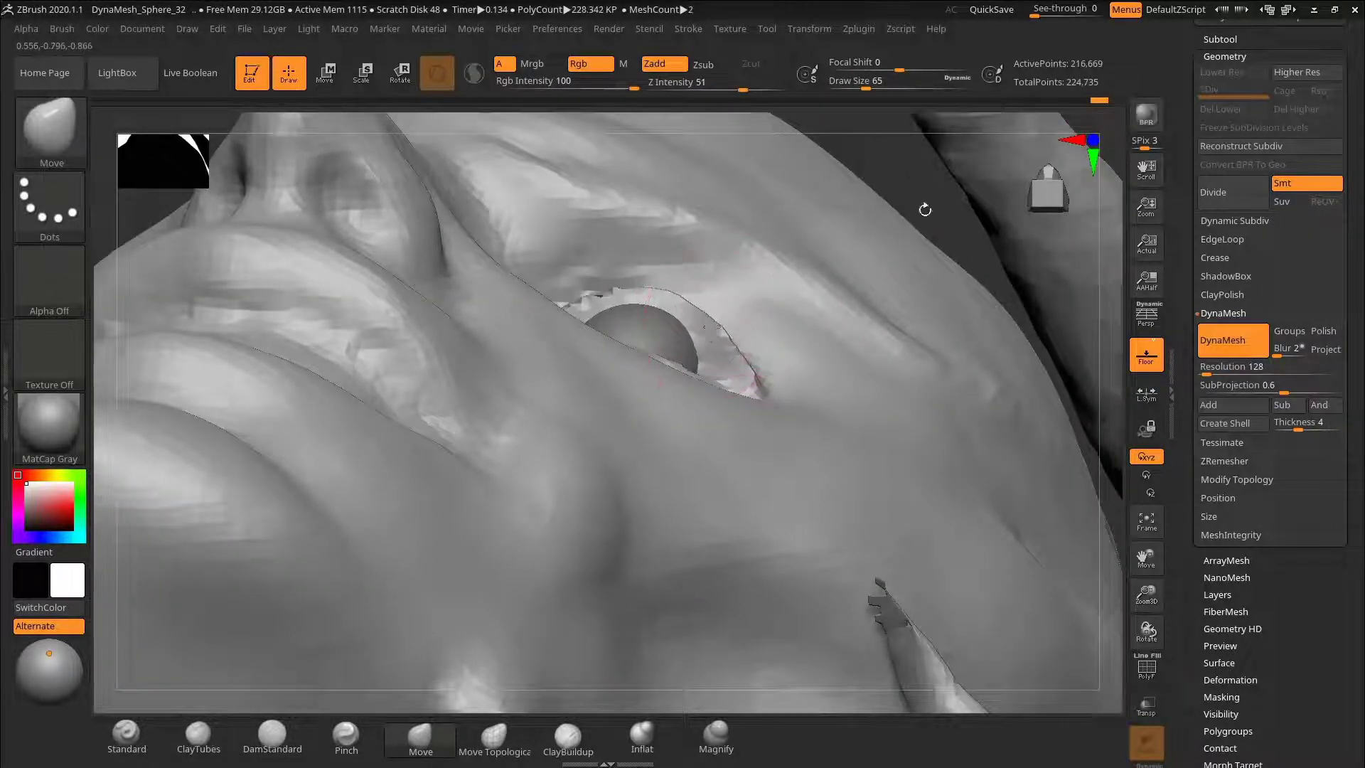
pyautogui.keyDown('shift'); pyautogui.moveTo(928, 207); pyautogui.dragTo(991, 341); pyautogui.keyUp('shift')
pyautogui.moveTo(1107, 286); pyautogui.dragTo(924, 299)
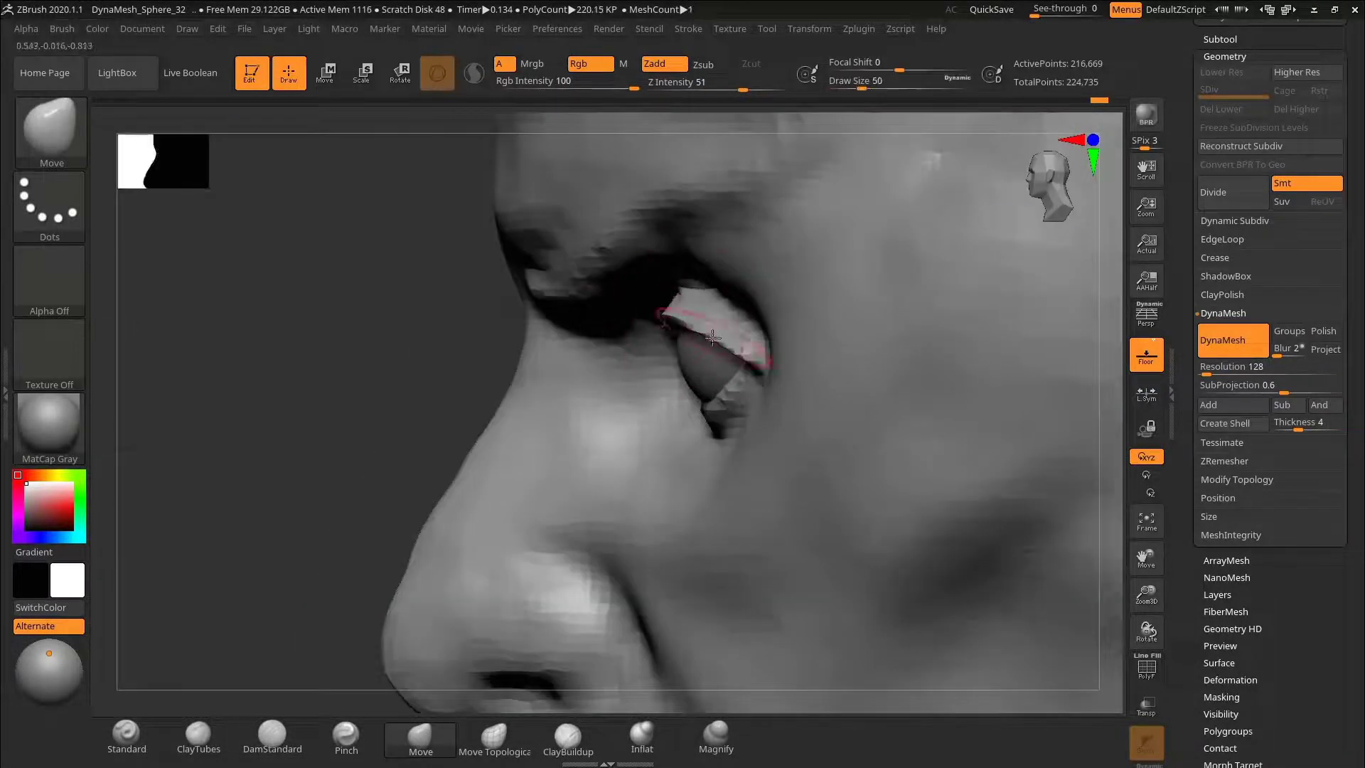
# Step: Sharpen the lower eyelid rim with DamStandard at draw size 31 and smooth the outer corner of the eye
pyautogui.keyDown('shift'); pyautogui.moveTo(284, 320); pyautogui.dragTo(462, 313); pyautogui.keyUp('shift')
pyautogui.press('b')
pyautogui.press('d')
pyautogui.press('s')
pyautogui.moveTo(552, 411); pyautogui.dragTo(656, 413)
pyautogui.press('s')
pyautogui.press('s')
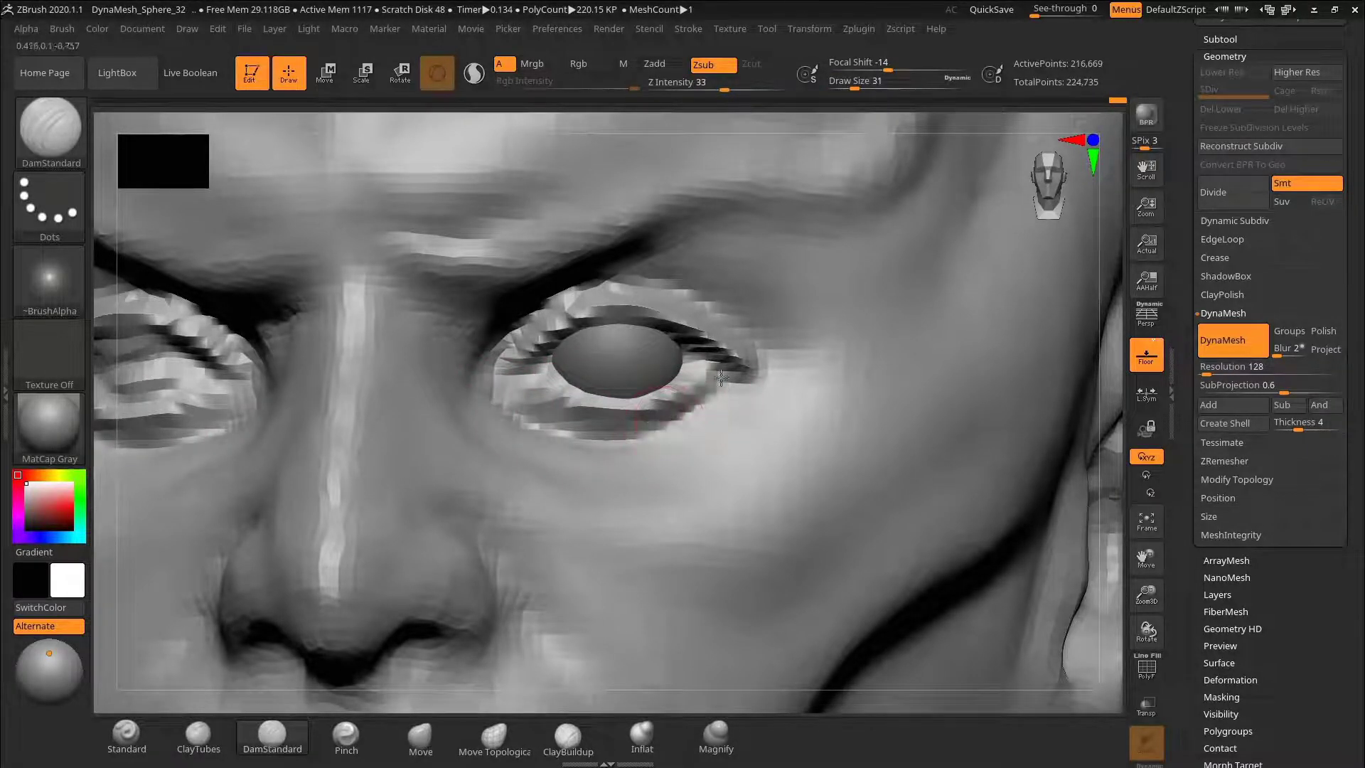
pyautogui.press('f')
pyautogui.moveTo(893, 415)
pyautogui.mouseDown()
pyautogui.moveTo(417, 405)
pyautogui.moveTo(405, 526)
pyautogui.mouseUp()
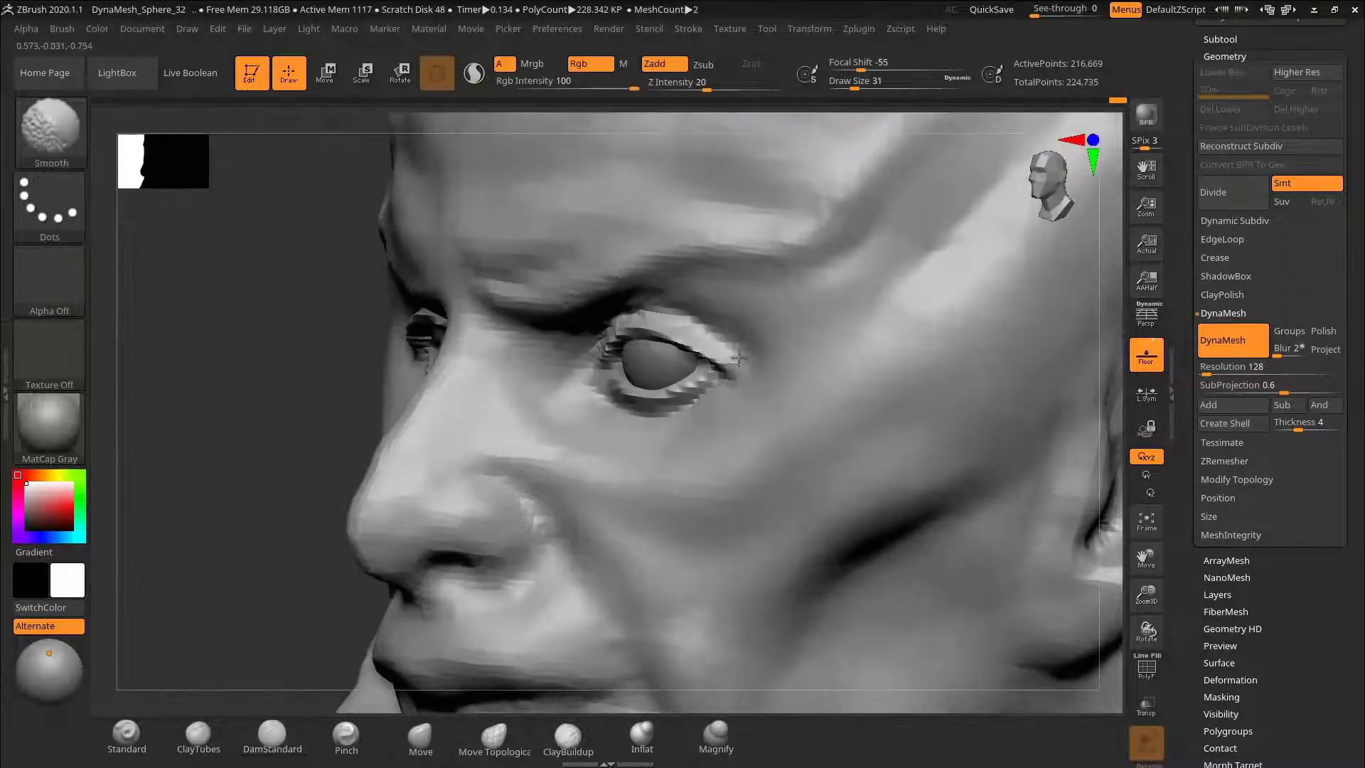
pyautogui.keyDown('shift'); pyautogui.moveTo(728, 359); pyautogui.dragTo(757, 352); pyautogui.keyUp('shift')
# Step: Outline the upper and lower eyelids with screen annotations and label their overlap, then clear the annotations
pyautogui.moveTo(376, 409); pyautogui.dragTo(626, 420)
pyautogui.hotkey('ctrl', 'shift', '2')
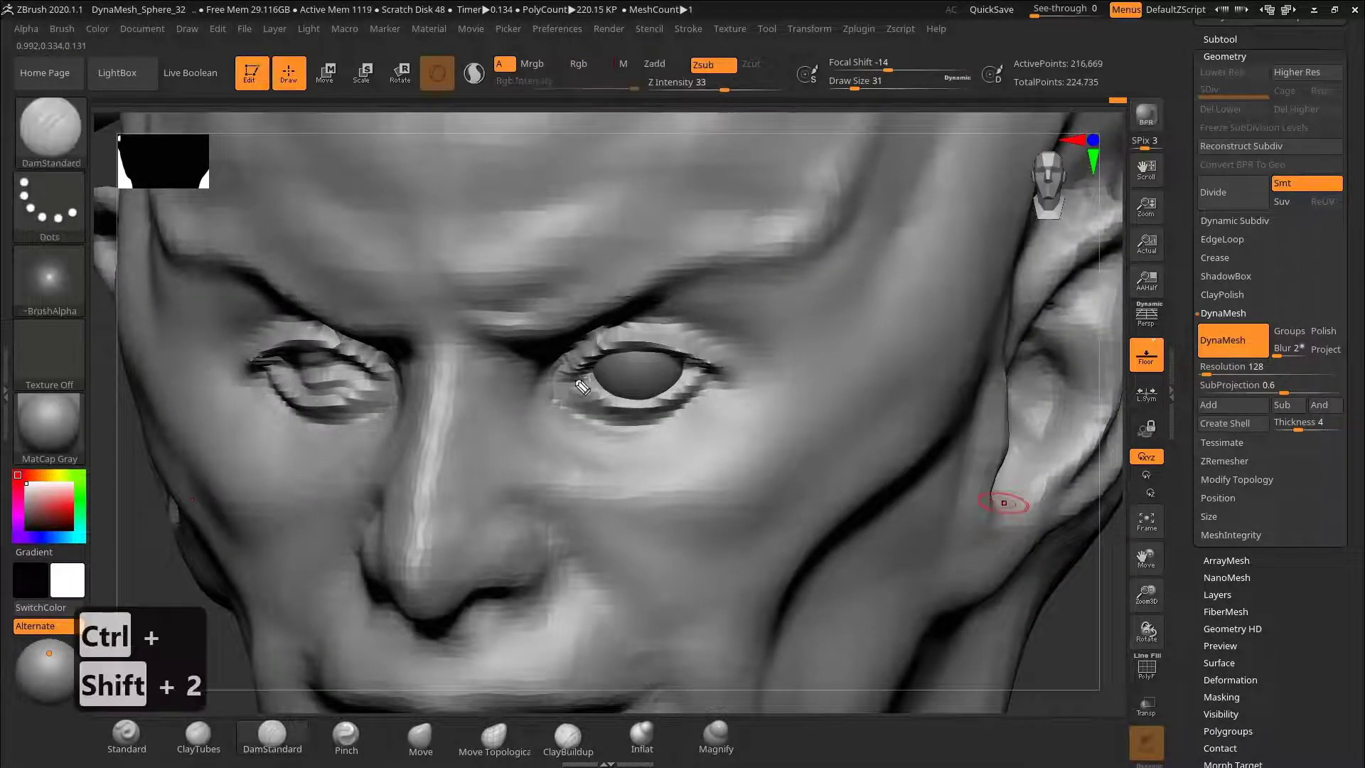
pyautogui.moveTo(574, 379); pyautogui.dragTo(718, 380)
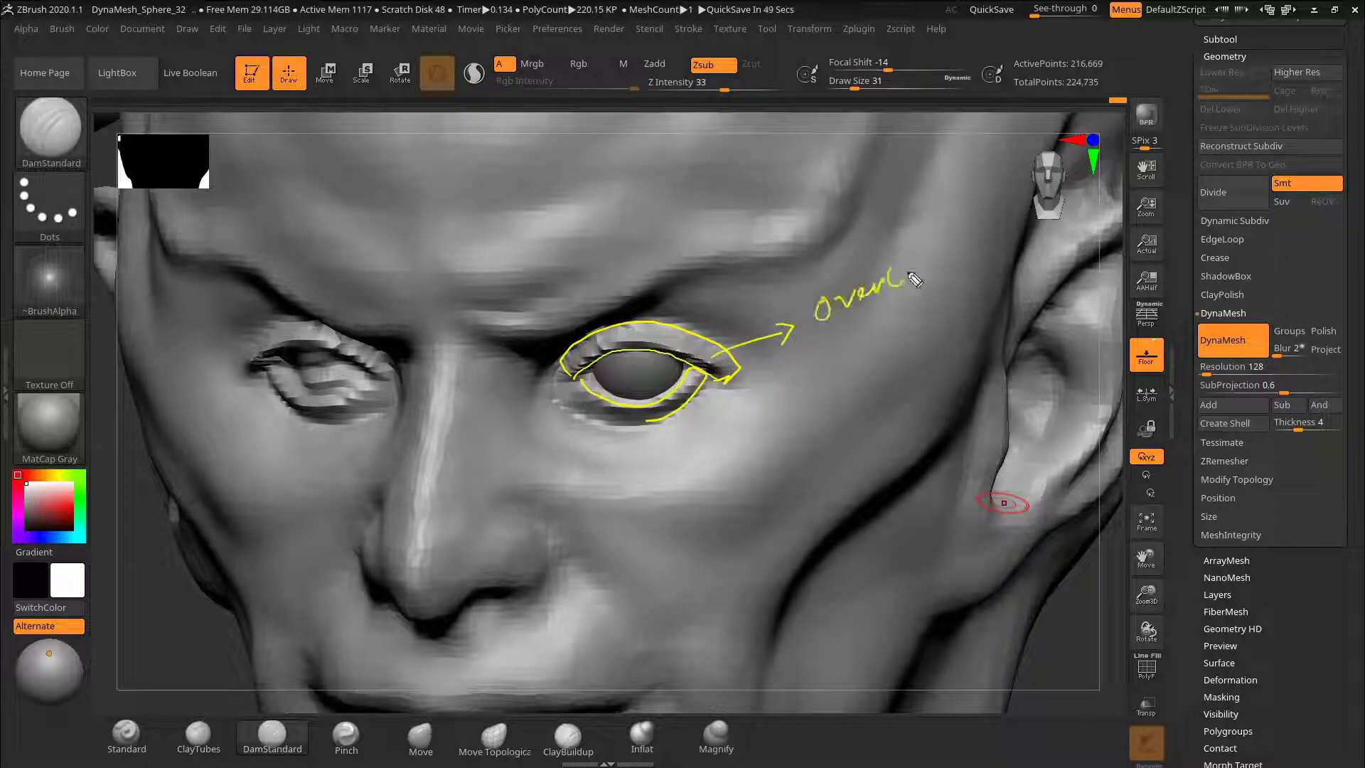
pyautogui.hotkey('ctrl', 'shift', '3')
pyautogui.hotkey('ctrl', 'shift', '4')
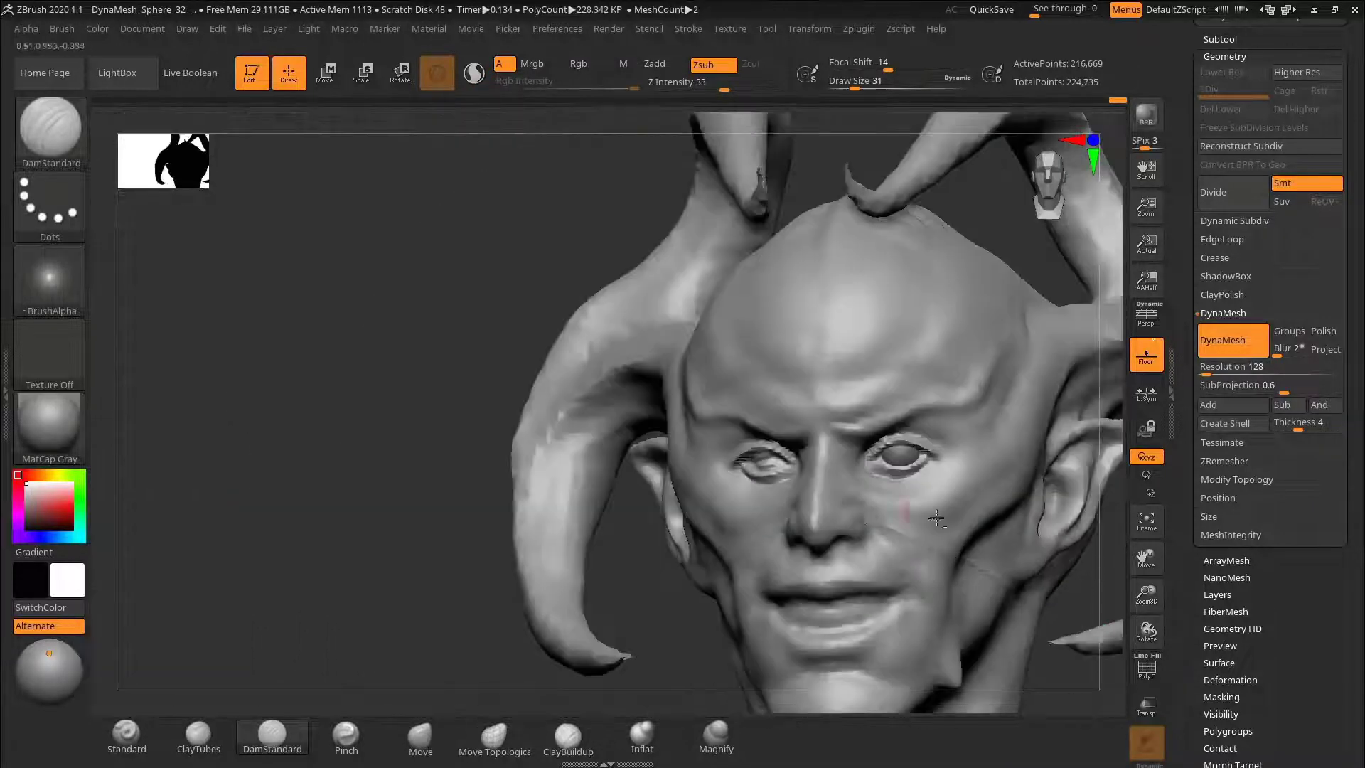
# Step: Undo the last stroke and adjust the upper eyelid and outer eye corner with the Move brush at draw sizes 85 and 97
pyautogui.hotkey('ctrl', 'z')
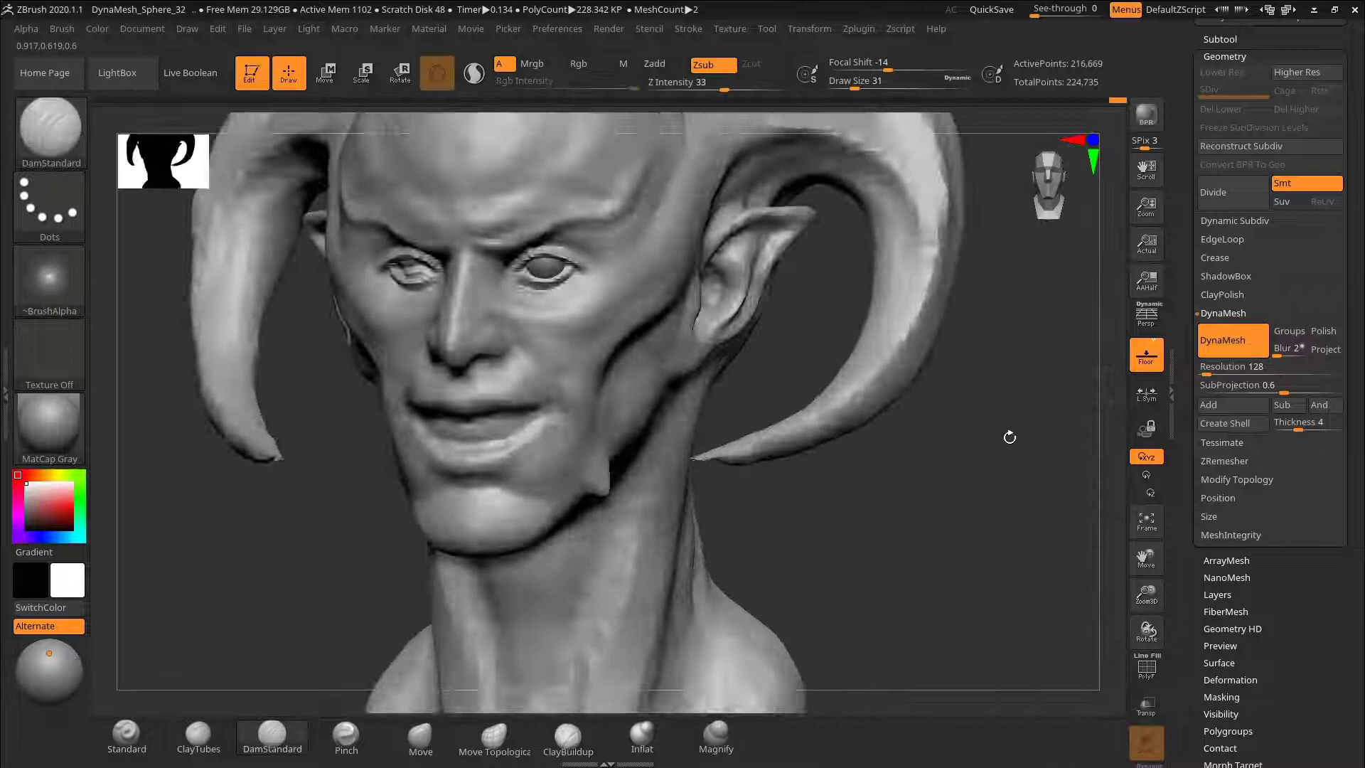
pyautogui.moveTo(1010, 437)
pyautogui.mouseDown()
pyautogui.moveTo(589, 320)
pyautogui.moveTo(649, 341)
pyautogui.mouseUp()
pyautogui.press('b')
pyautogui.press('m')
pyautogui.press('v')
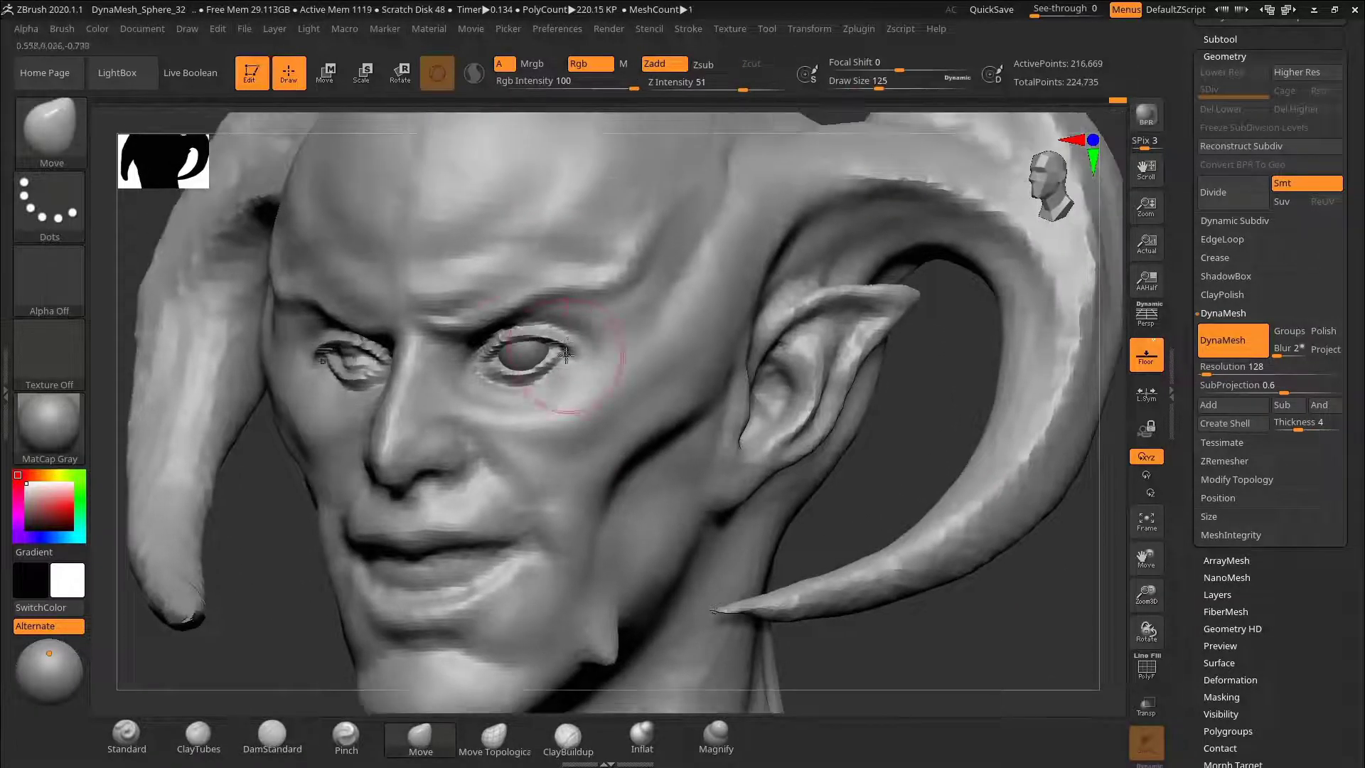
pyautogui.press('[')
pyautogui.press('[')
pyautogui.press('[')
pyautogui.press('[')
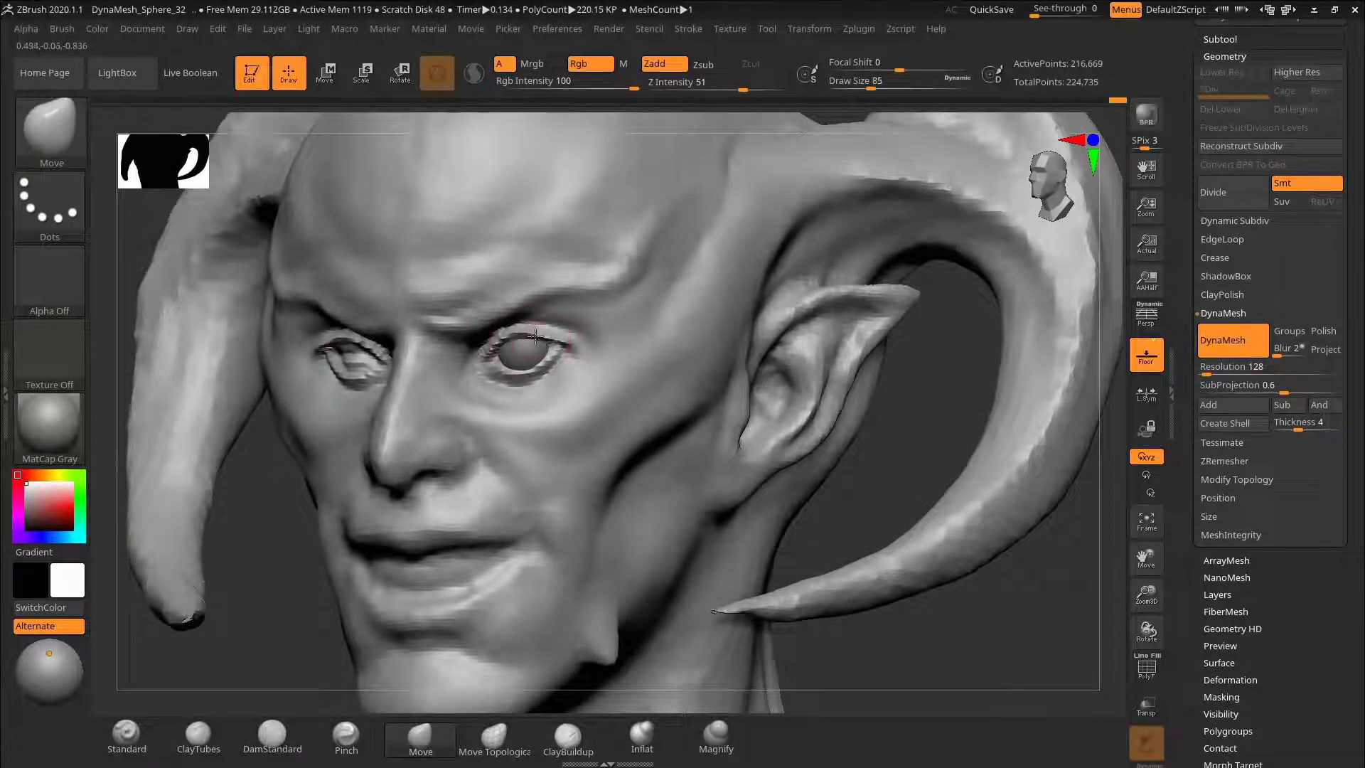
pyautogui.moveTo(885, 448); pyautogui.dragTo(548, 338)
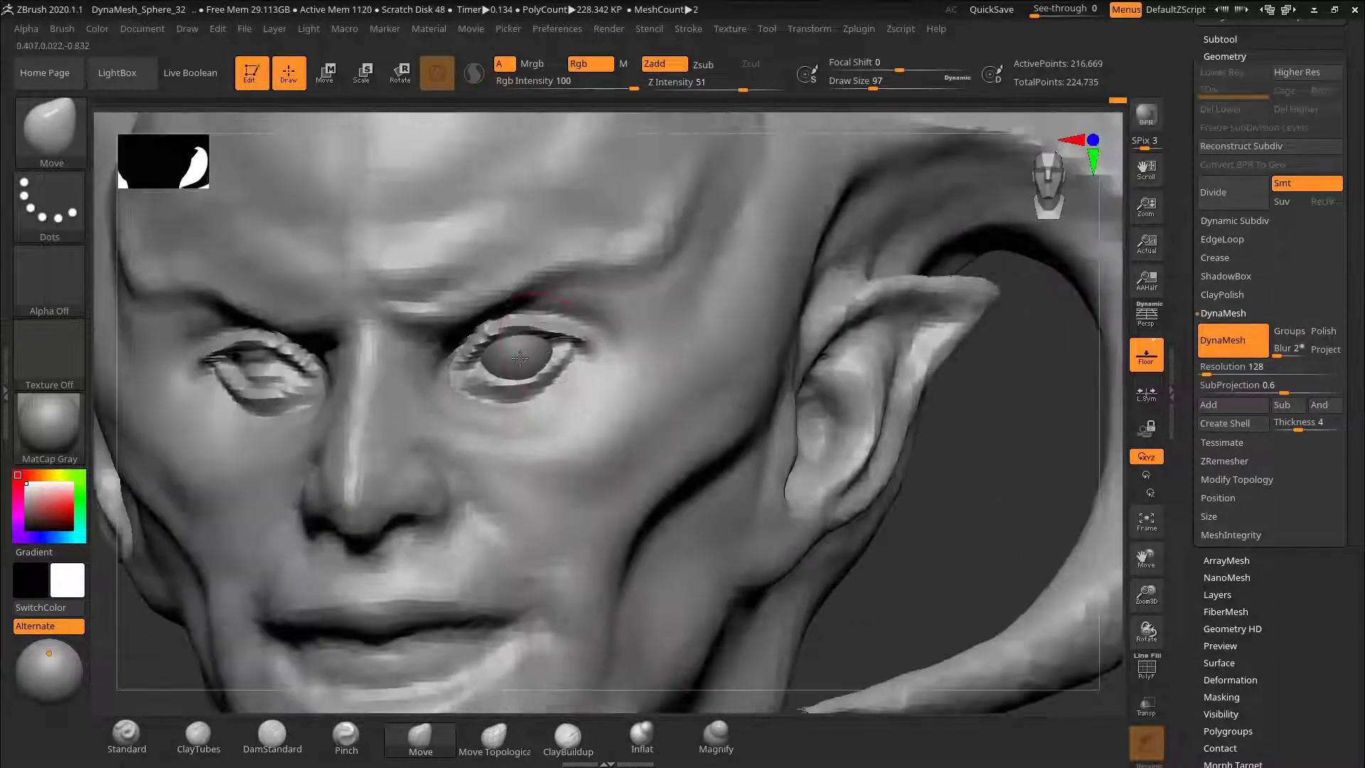
# Step: Select the eyeball subtool and adjust its placement in the socket with the transform gizmo
pyautogui.keyDown('alt'); pyautogui.click(520, 357); pyautogui.keyUp('alt')
pyautogui.press('w')
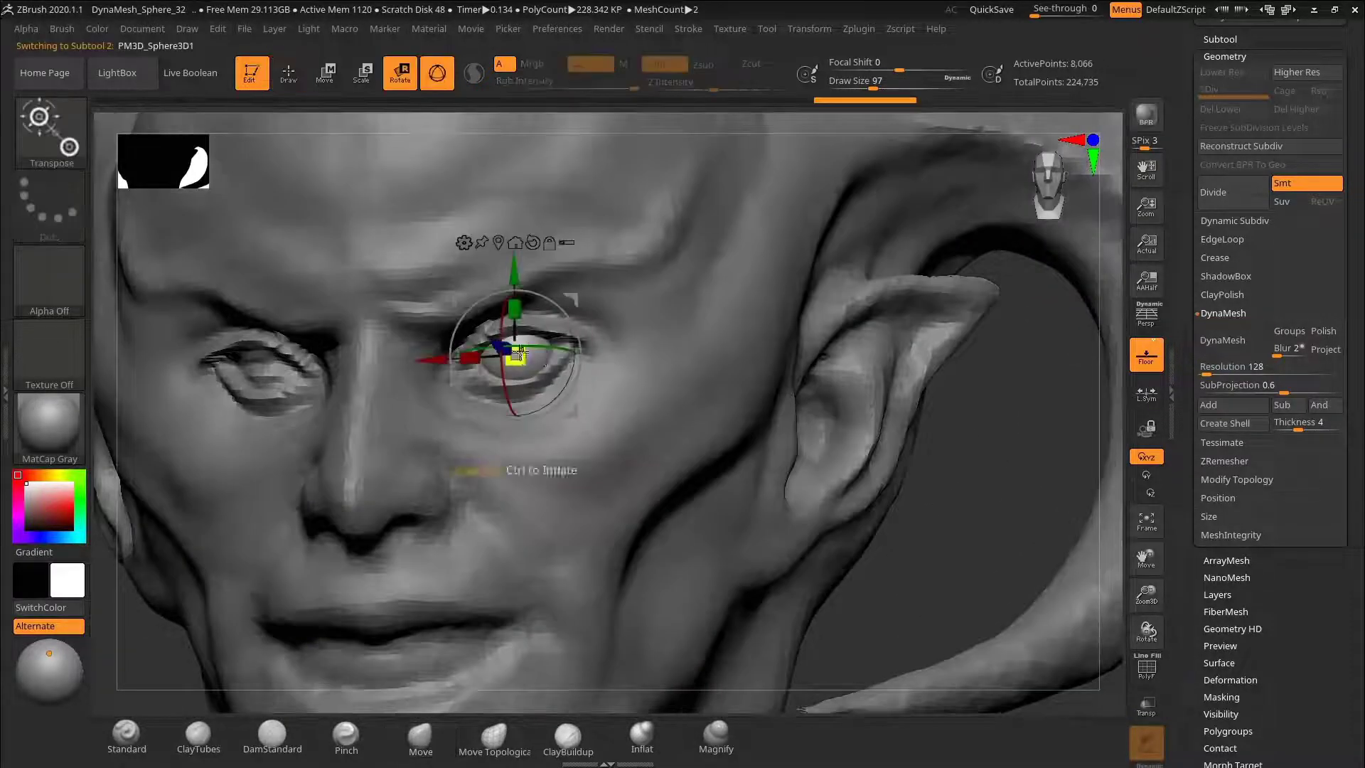
pyautogui.moveTo(520, 357); pyautogui.dragTo(818, 412)
pyautogui.press('r')
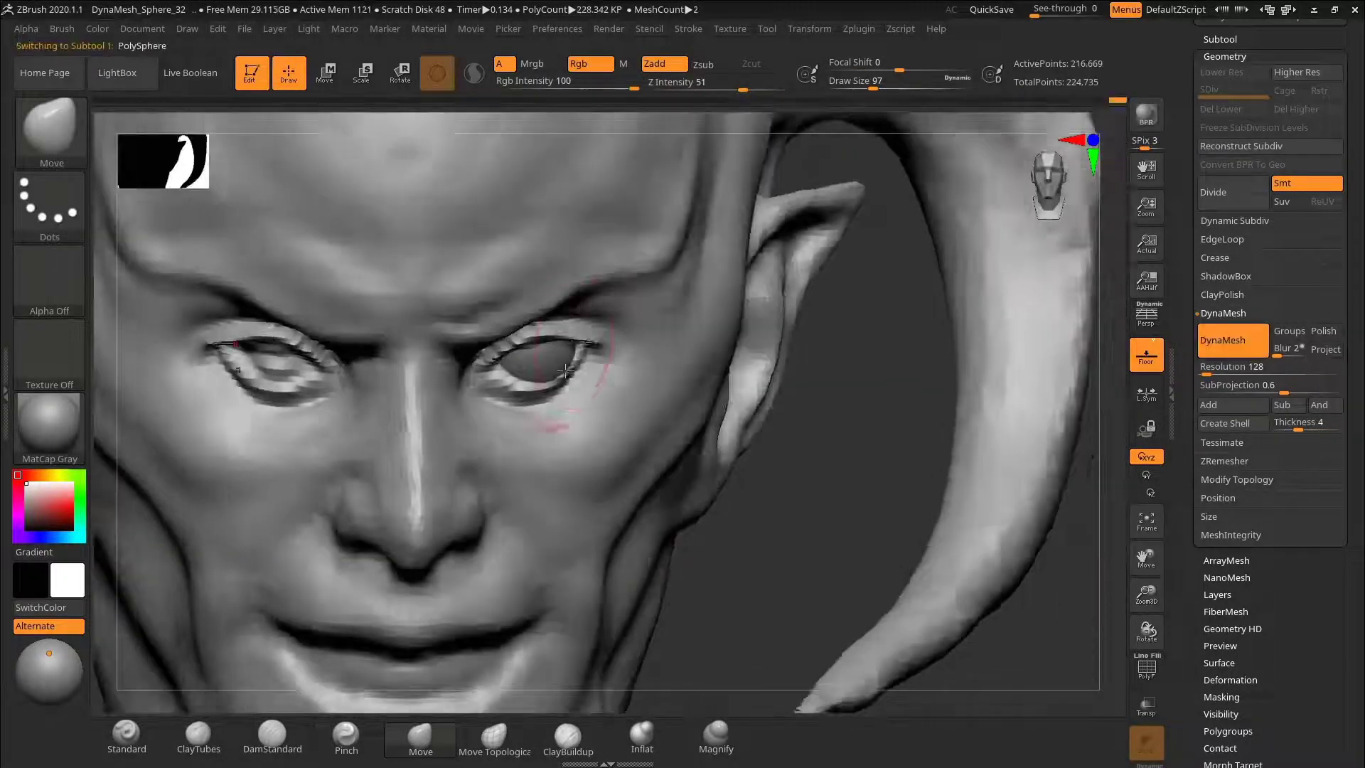
# Step: Refine the eyelids around the eyeball with the Move brush at draw sizes 97 and 70
pyautogui.moveTo(960, 462); pyautogui.dragTo(675, 384)
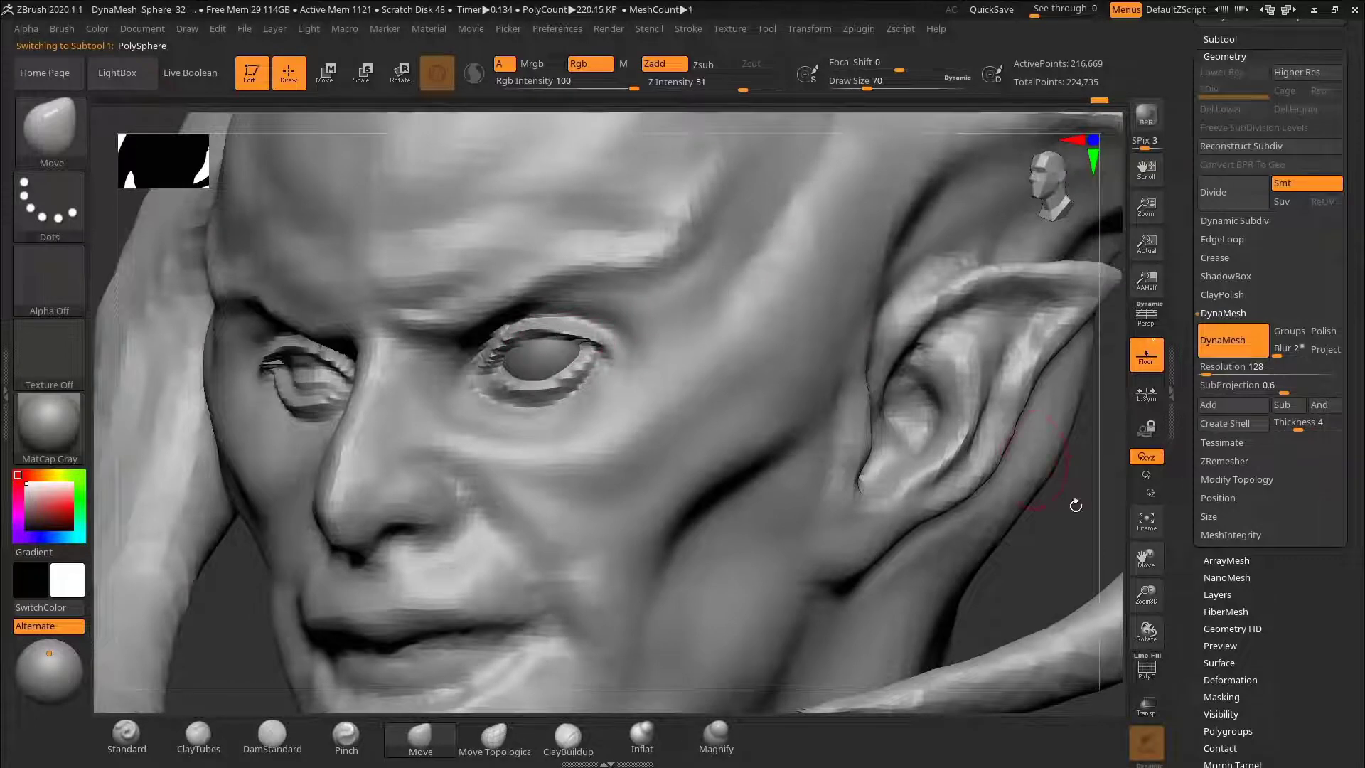
pyautogui.press('s')
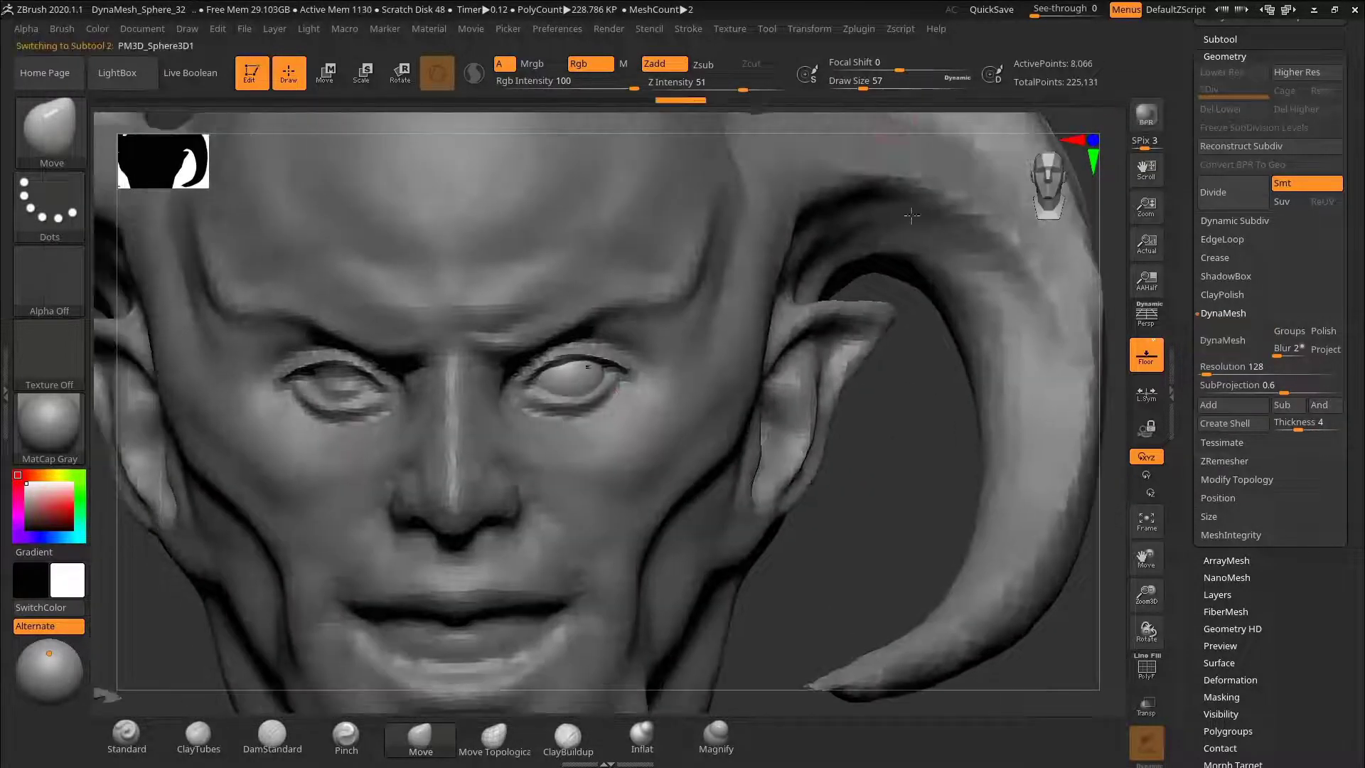
# Step: Mirror the eyeball subtool to the opposite eye socket
pyautogui.click(858, 28)
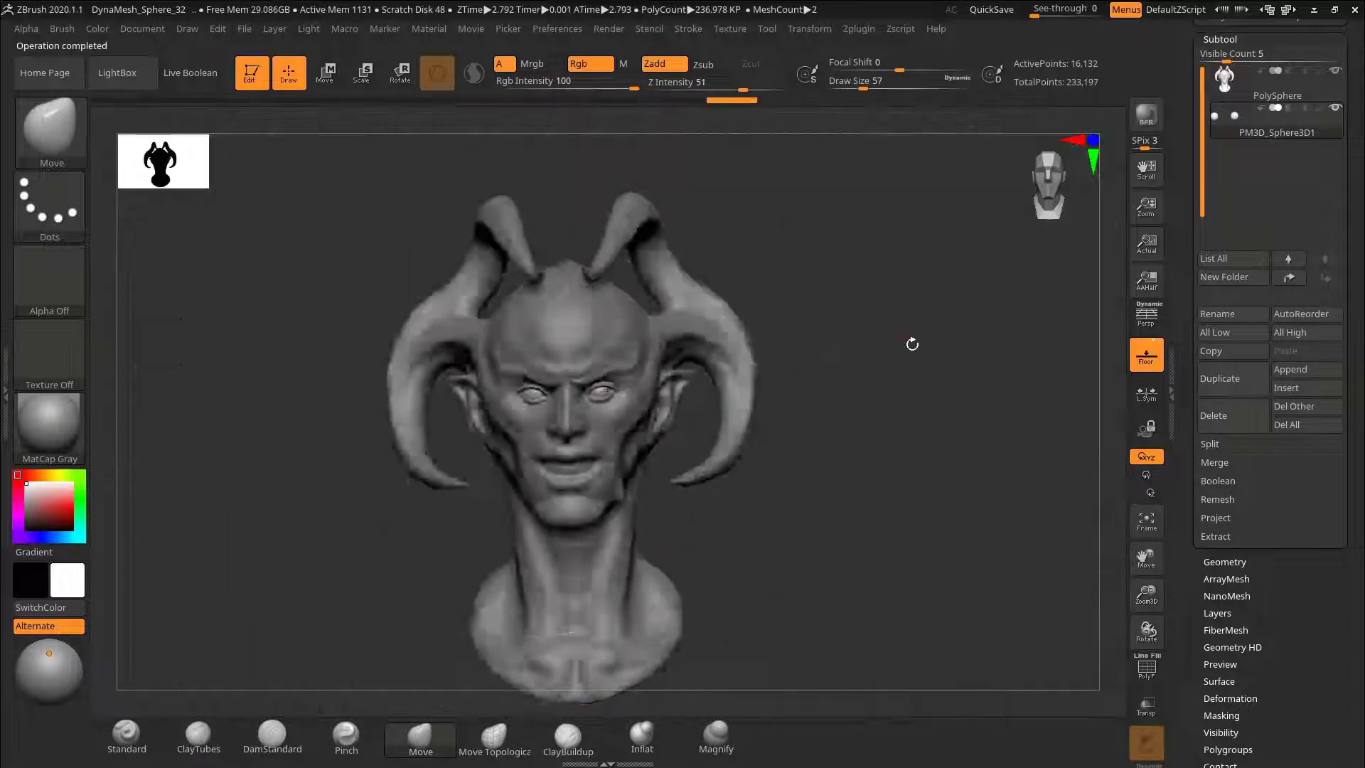
pyautogui.moveTo(911, 341)
pyautogui.mouseDown()
pyautogui.moveTo(963, 395)
pyautogui.moveTo(981, 305)
pyautogui.moveTo(980, 334)
pyautogui.mouseUp()
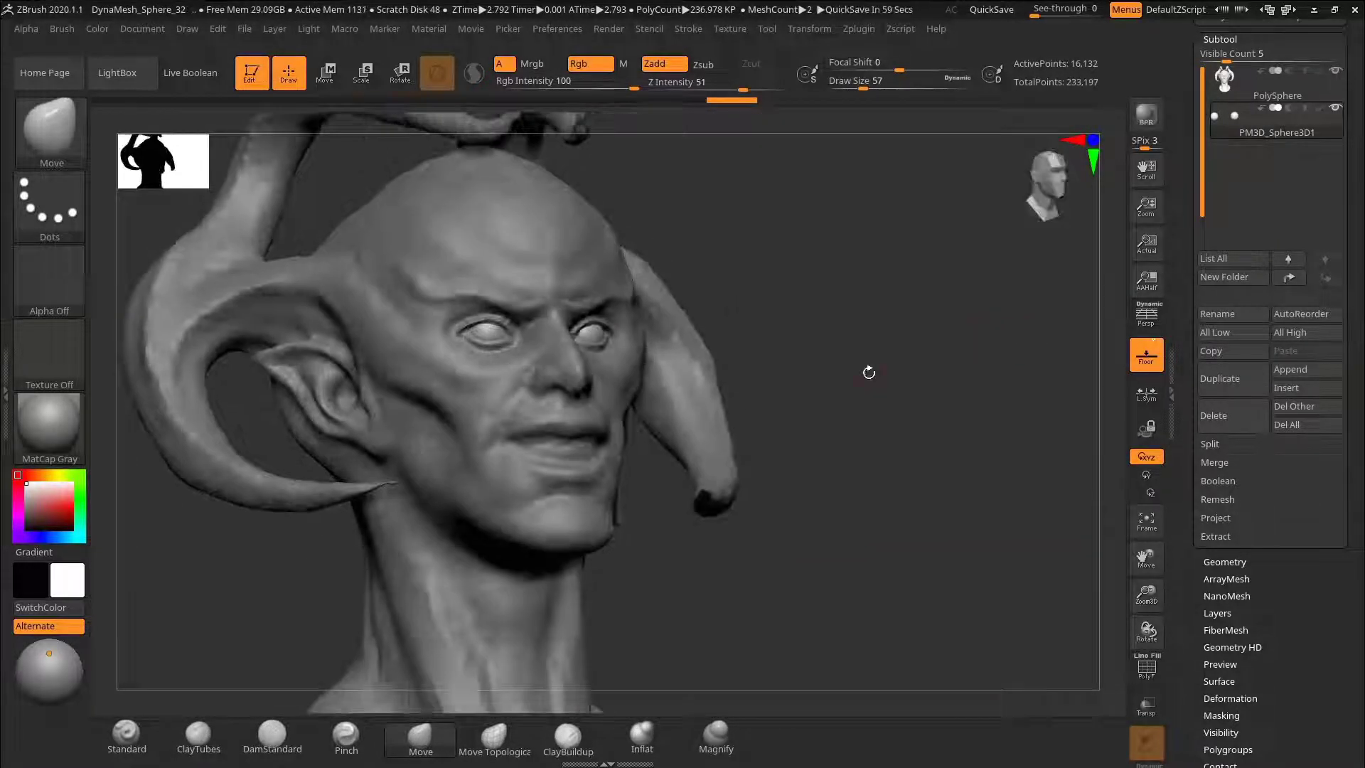
# Step: Adjust the face profile from the side with the Move brush at draw sizes 210 and 251, undoing the unwanted strokes
pyautogui.moveTo(869, 373)
pyautogui.mouseDown()
pyautogui.moveTo(868, 314)
pyautogui.moveTo(682, 361)
pyautogui.mouseUp()
pyautogui.press(']')
pyautogui.press(']')
pyautogui.press(']')
pyautogui.hotkey('ctrl', 'z')
pyautogui.hotkey('ctrl', 'z')
pyautogui.hotkey('ctrl', 'z')
pyautogui.hotkey('ctrl', 'z')
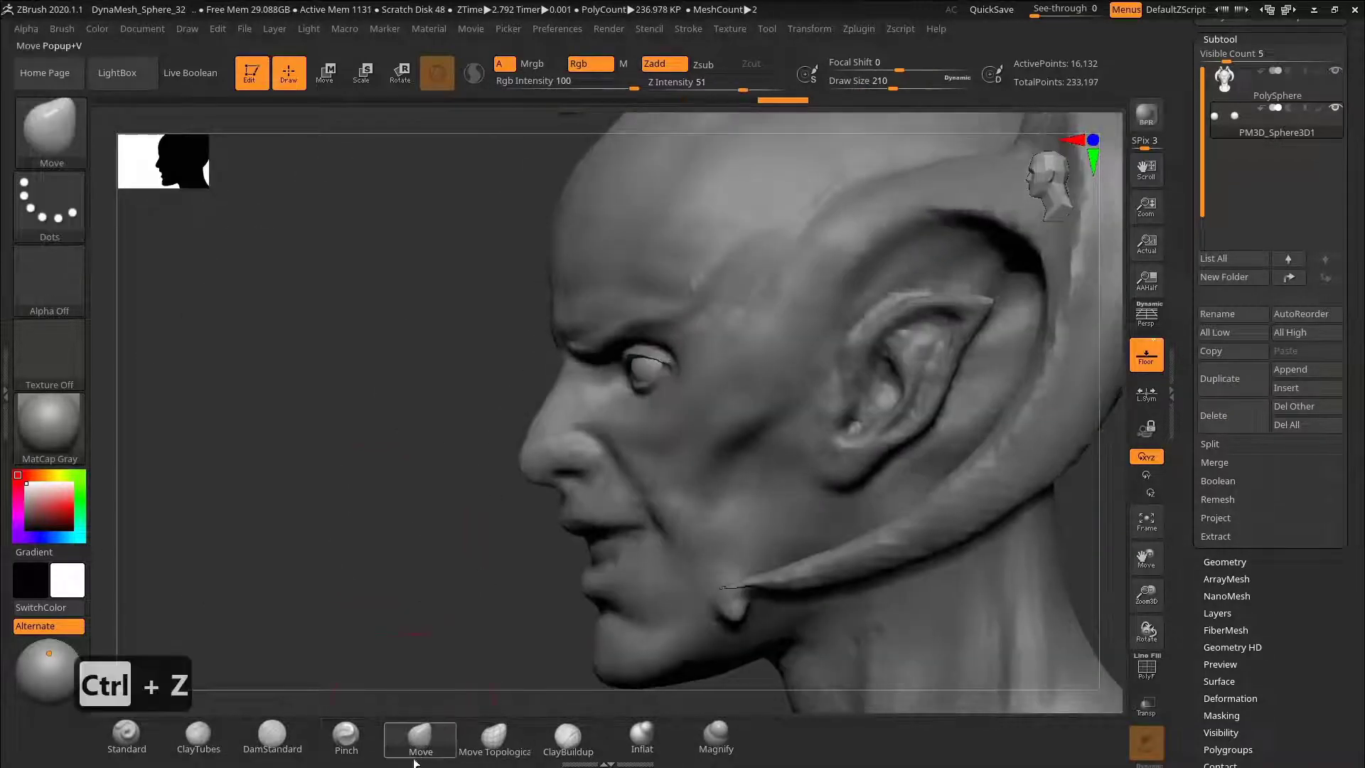
pyautogui.hotkey('ctrl', 'z')
pyautogui.hotkey('ctrl', 'z')
pyautogui.hotkey('ctrl', 'z')
pyautogui.hotkey('ctrl', 'z')
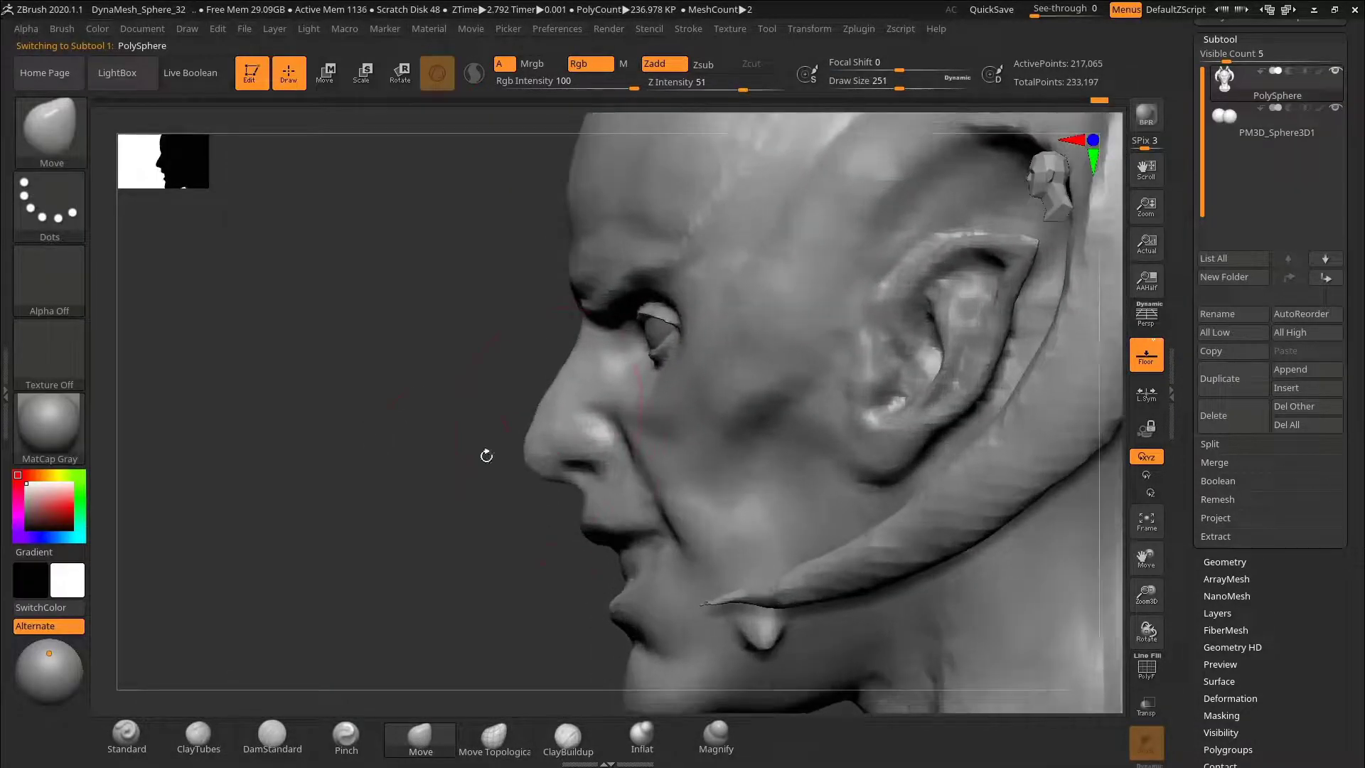
pyautogui.hotkey('ctrl', 'z')
pyautogui.hotkey('ctrl', 'z')
pyautogui.hotkey('ctrl', 'z')
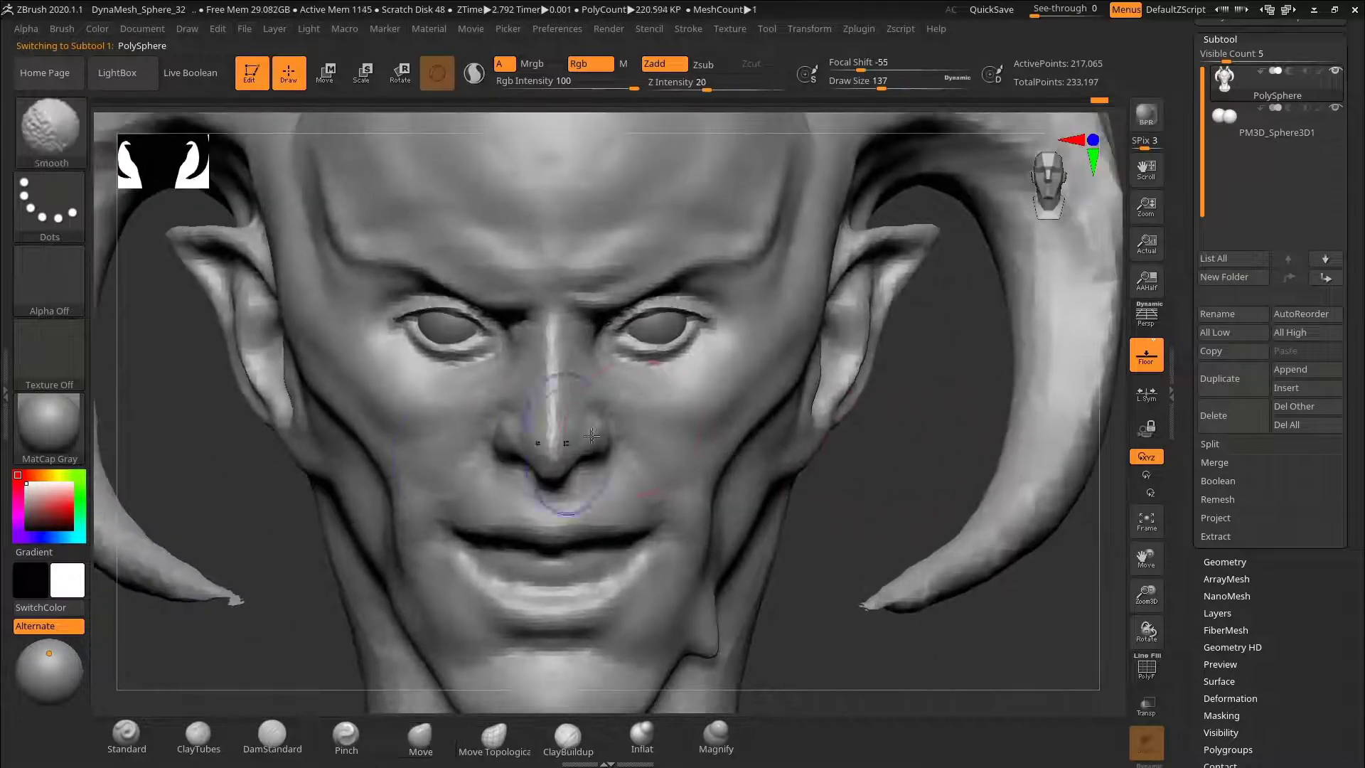
# Step: Carve creases beside the nose bridge with DamStandard at draw sizes 148 and 125, undoing the first strokes
pyautogui.press('b')
pyautogui.press('d')
pyautogui.press('s')
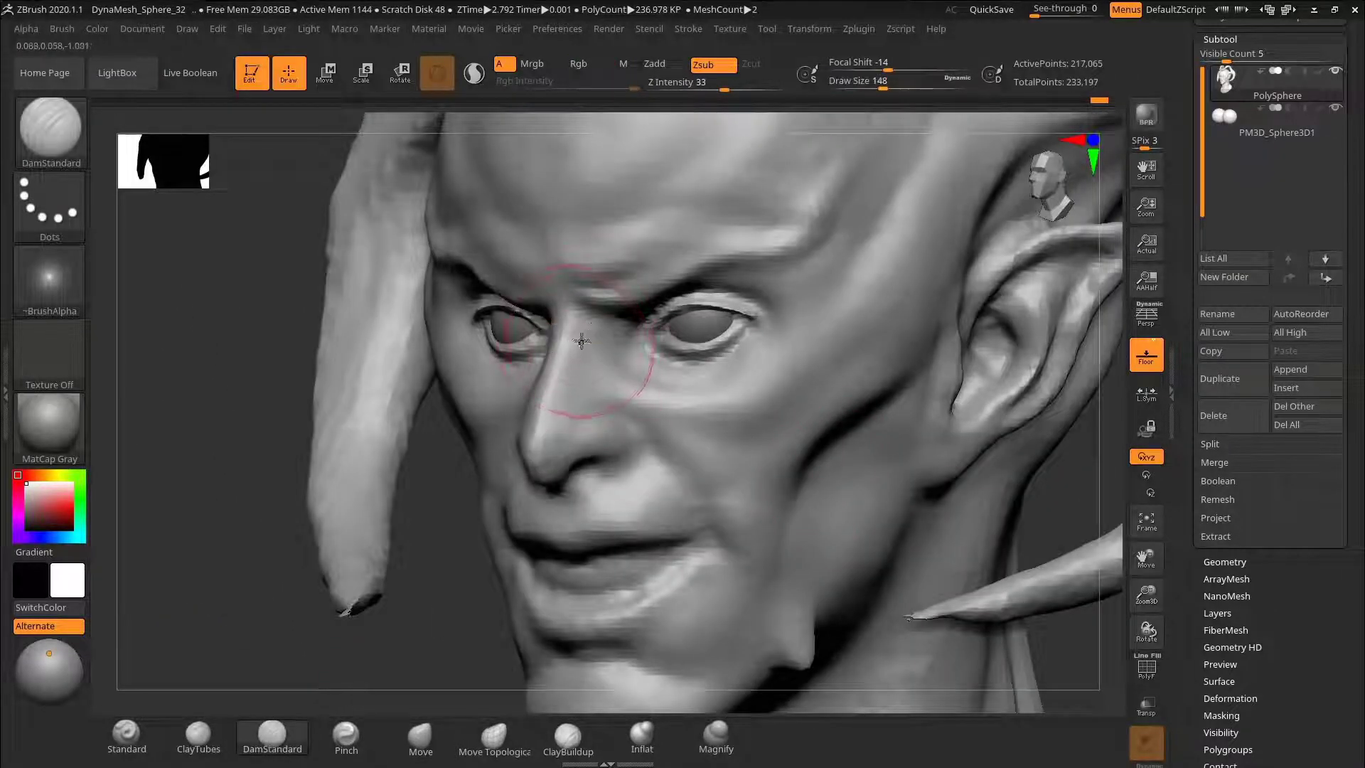
pyautogui.hotkey('ctrl', 'z')
pyautogui.hotkey('ctrl', 'z')
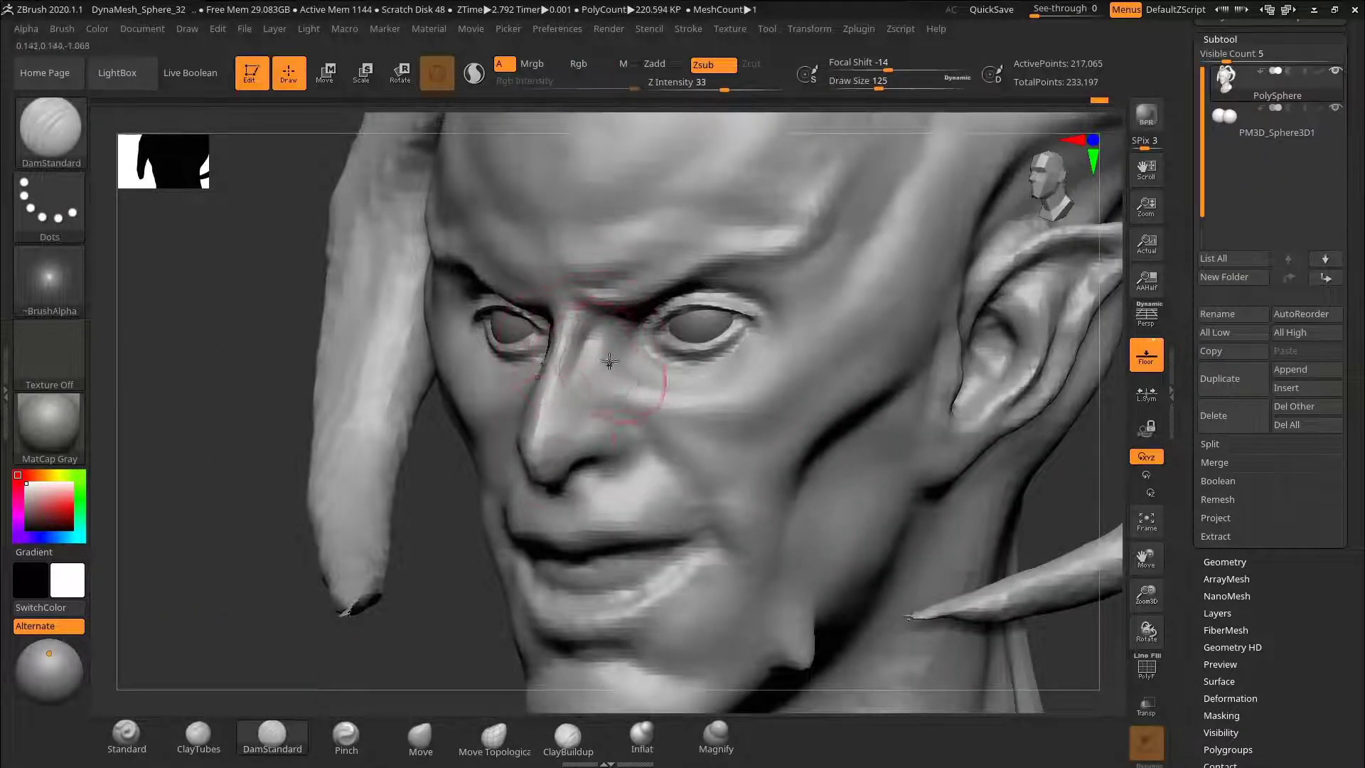
# Step: Swell the folds between the nose-bridge creases with the Inflat brush at draw sizes 125 and 101
pyautogui.hotkey('ctrl', 'shift', 'z')
pyautogui.hotkey('ctrl', 'shift', 'z')
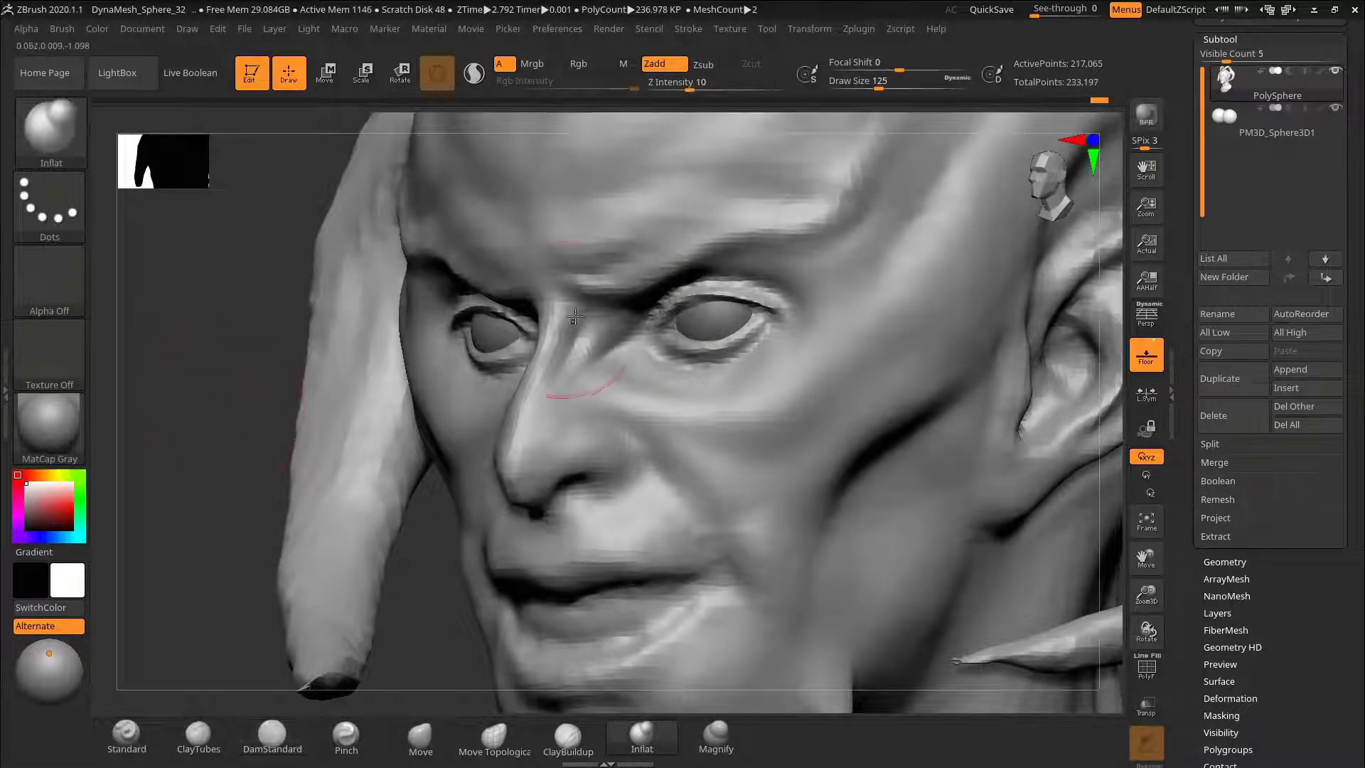
pyautogui.hotkey('ctrl', 'shift', 'z')
pyautogui.hotkey('ctrl', 'shift', 'z')
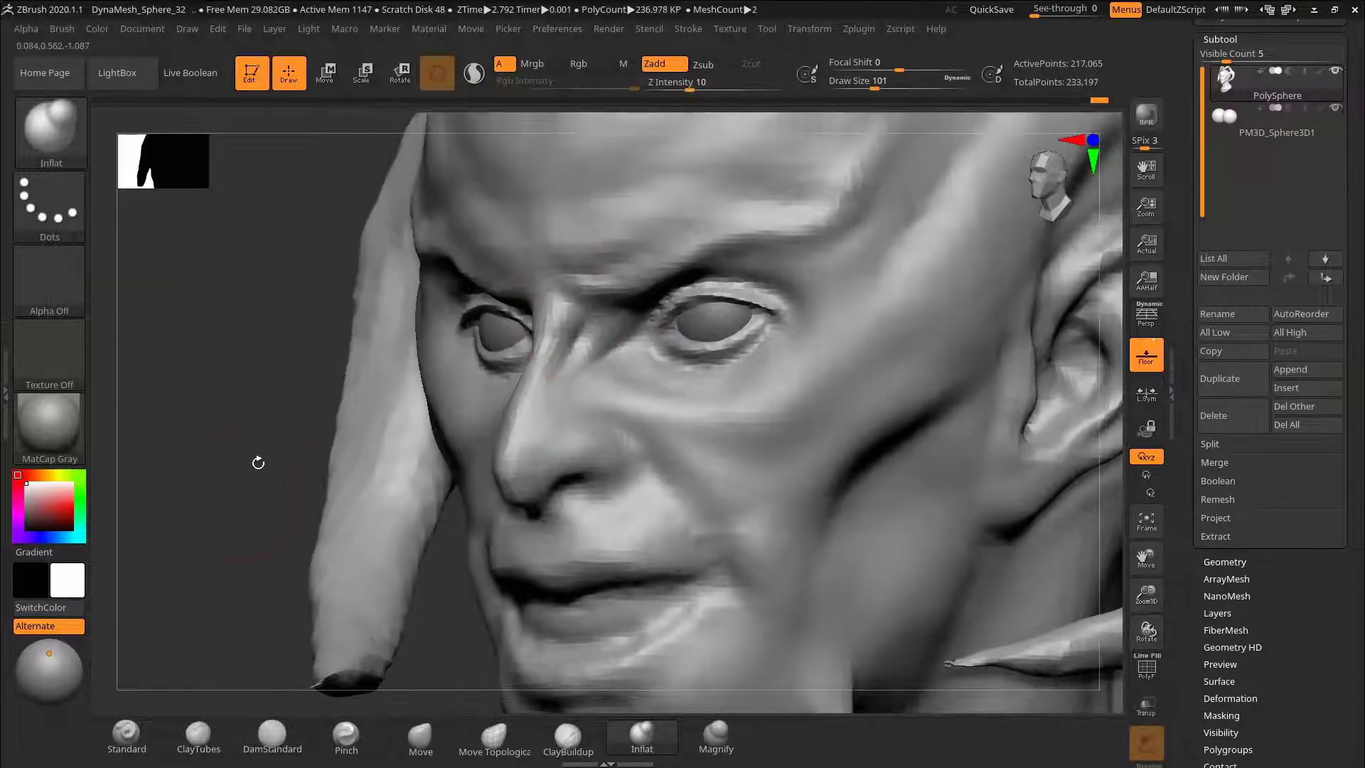
# Step: Undo the oversized nostril strokes and carve the crease around the nostril wing with DamStandard at draw size 65
pyautogui.click(272, 736)
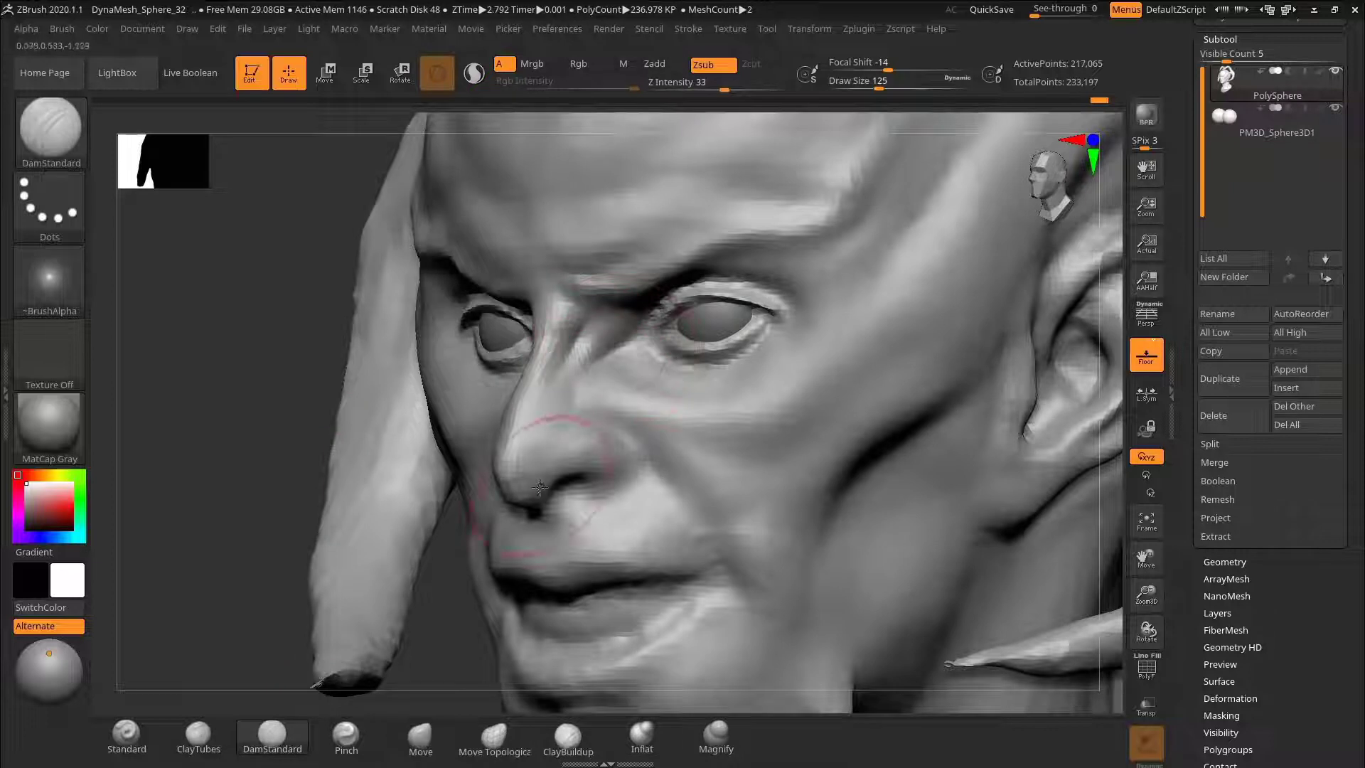
pyautogui.hotkey('ctrl', 'z')
pyautogui.hotkey('ctrl', 'z')
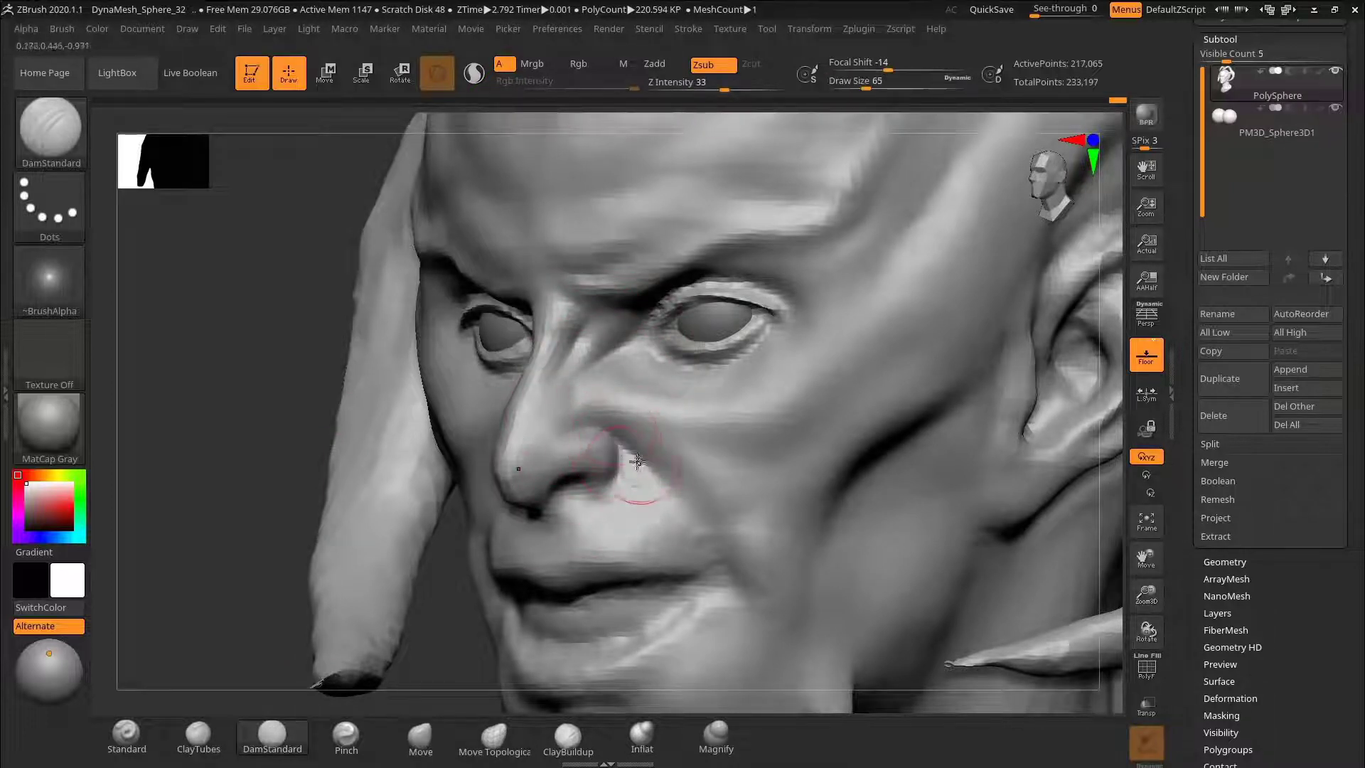
pyautogui.moveTo(327, 409)
pyautogui.mouseDown()
pyautogui.moveTo(245, 392)
pyautogui.moveTo(759, 353)
pyautogui.moveTo(466, 473)
pyautogui.moveTo(341, 455)
pyautogui.mouseUp()
# Step: Round out the nose tip and nostril wings with the Inflat brush at draw size 65
pyautogui.click(642, 737)
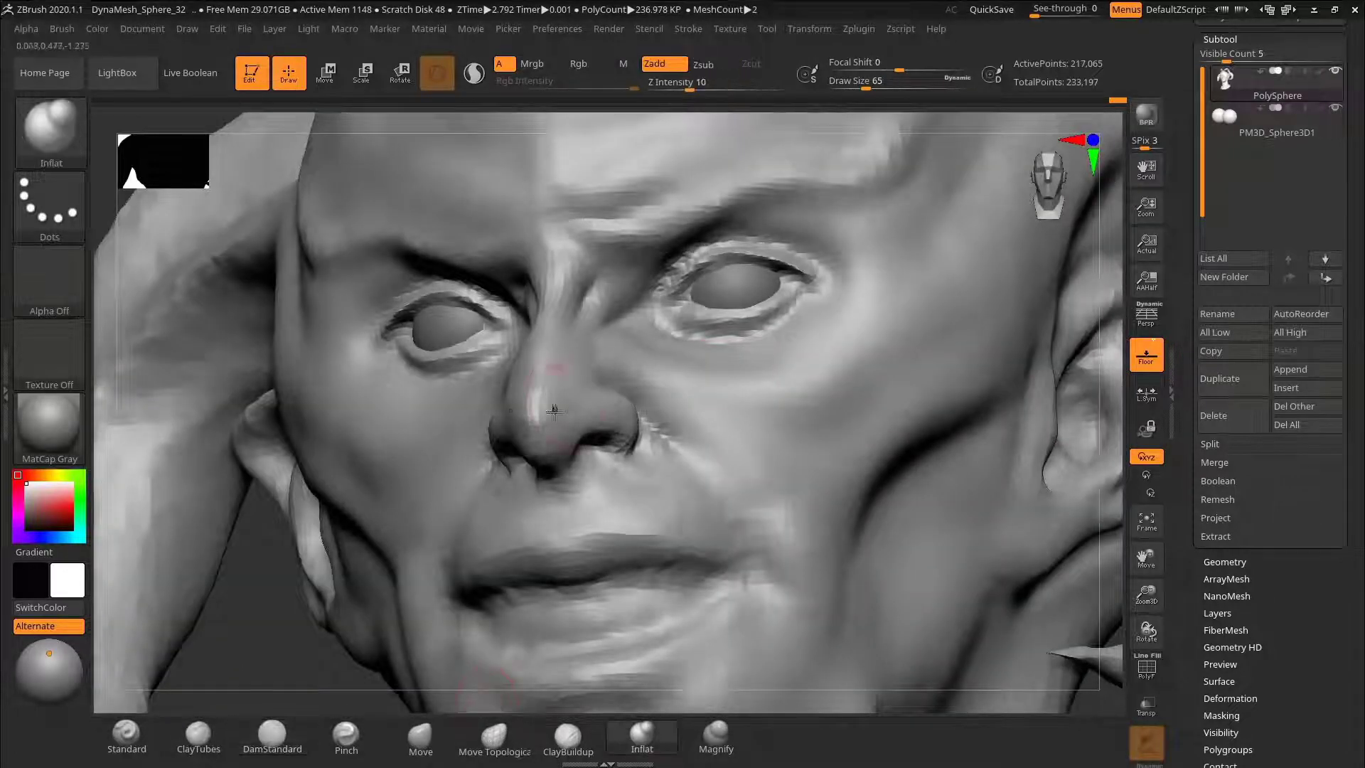
pyautogui.moveTo(263, 647); pyautogui.dragTo(284, 540)
pyautogui.moveTo(839, 462)
pyautogui.mouseDown()
pyautogui.moveTo(965, 417)
pyautogui.moveTo(915, 441)
pyautogui.moveTo(892, 529)
pyautogui.mouseUp()
pyautogui.click(420, 739)
# Step: Deepen the creases between the nose bridge and inner eye corners with DamStandard at draw size 118
pyautogui.click(293, 747)
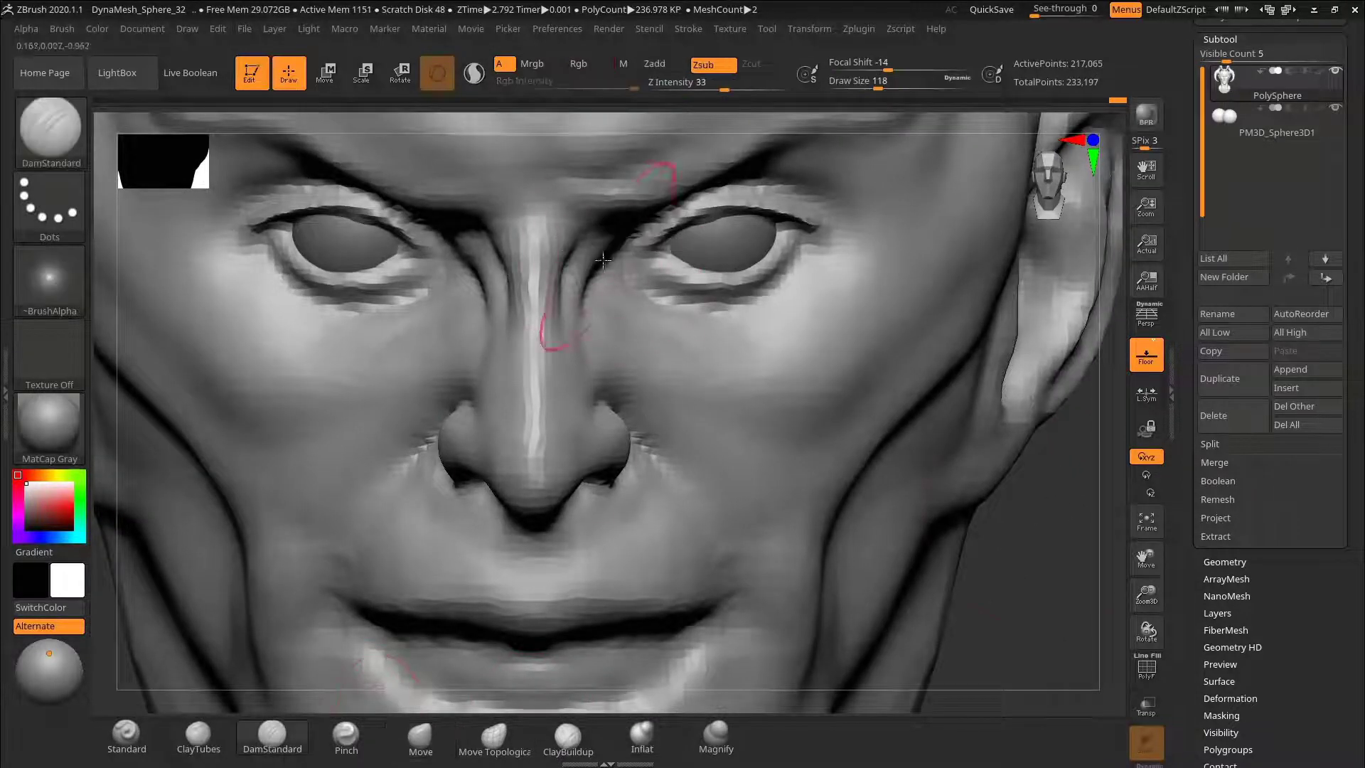
pyautogui.moveTo(1110, 445); pyautogui.dragTo(949, 490)
pyautogui.moveTo(650, 280); pyautogui.dragTo(691, 330)
# Step: Carve the fold at the outer eye corner with DamStandard at draw sizes 101 and 91
pyautogui.press('[')
pyautogui.press('[')
pyautogui.keyDown('alt'); pyautogui.moveTo(1110, 455); pyautogui.dragTo(1099, 363); pyautogui.keyUp('alt')
pyautogui.moveTo(672, 291)
pyautogui.mouseDown()
pyautogui.moveTo(706, 294)
pyautogui.moveTo(672, 302)
pyautogui.mouseUp()
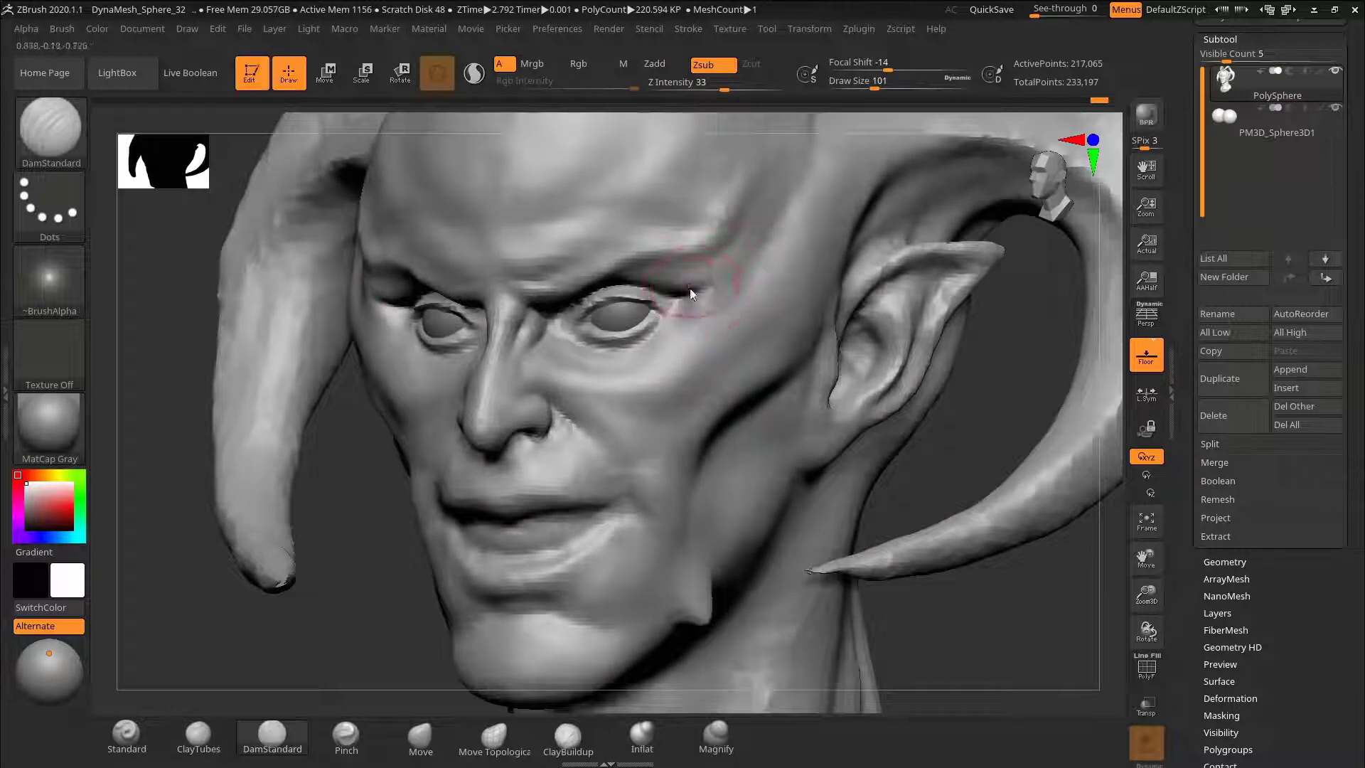
pyautogui.press('[')
pyautogui.press('[')
pyautogui.press('[')
pyautogui.press('[')
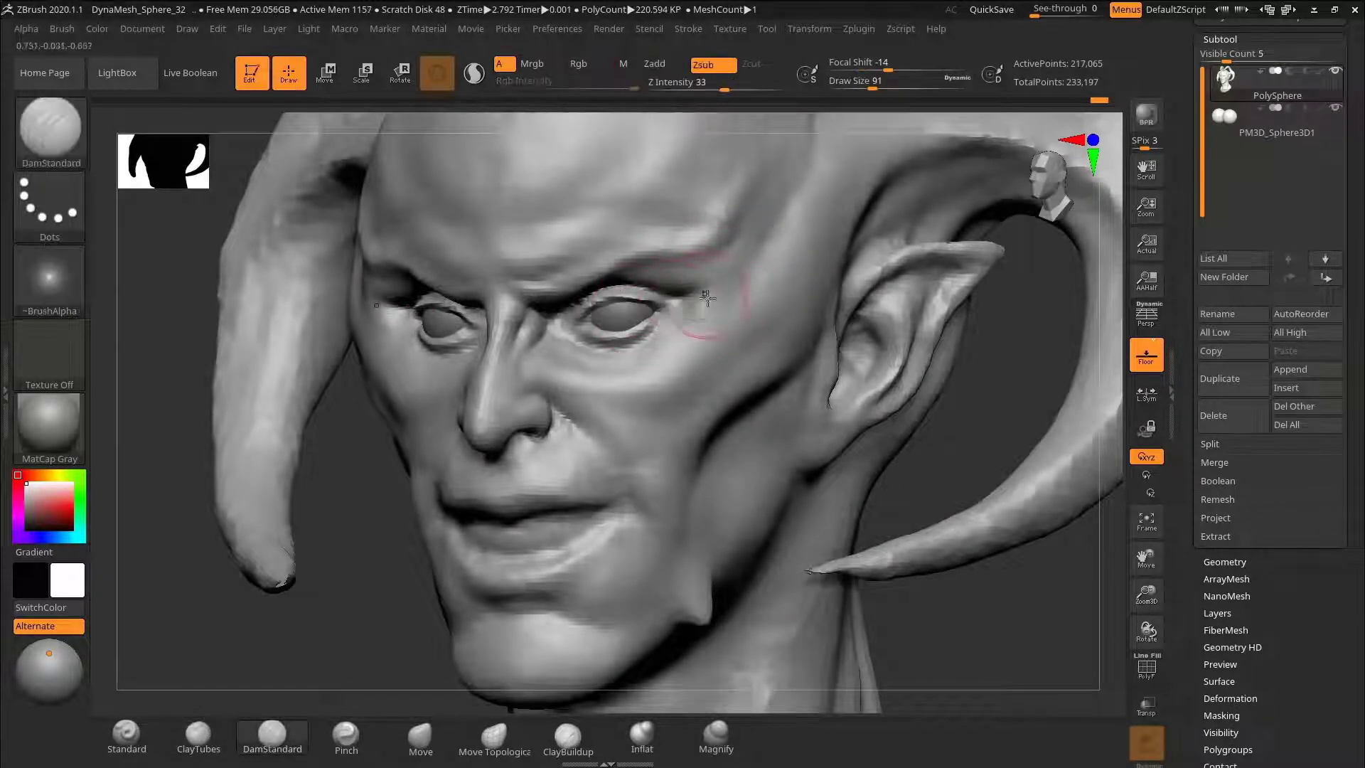
# Step: Adjust the upper eyelid with the Move brush at draw size 65
pyautogui.press('b')
pyautogui.press('m')
pyautogui.press('v')
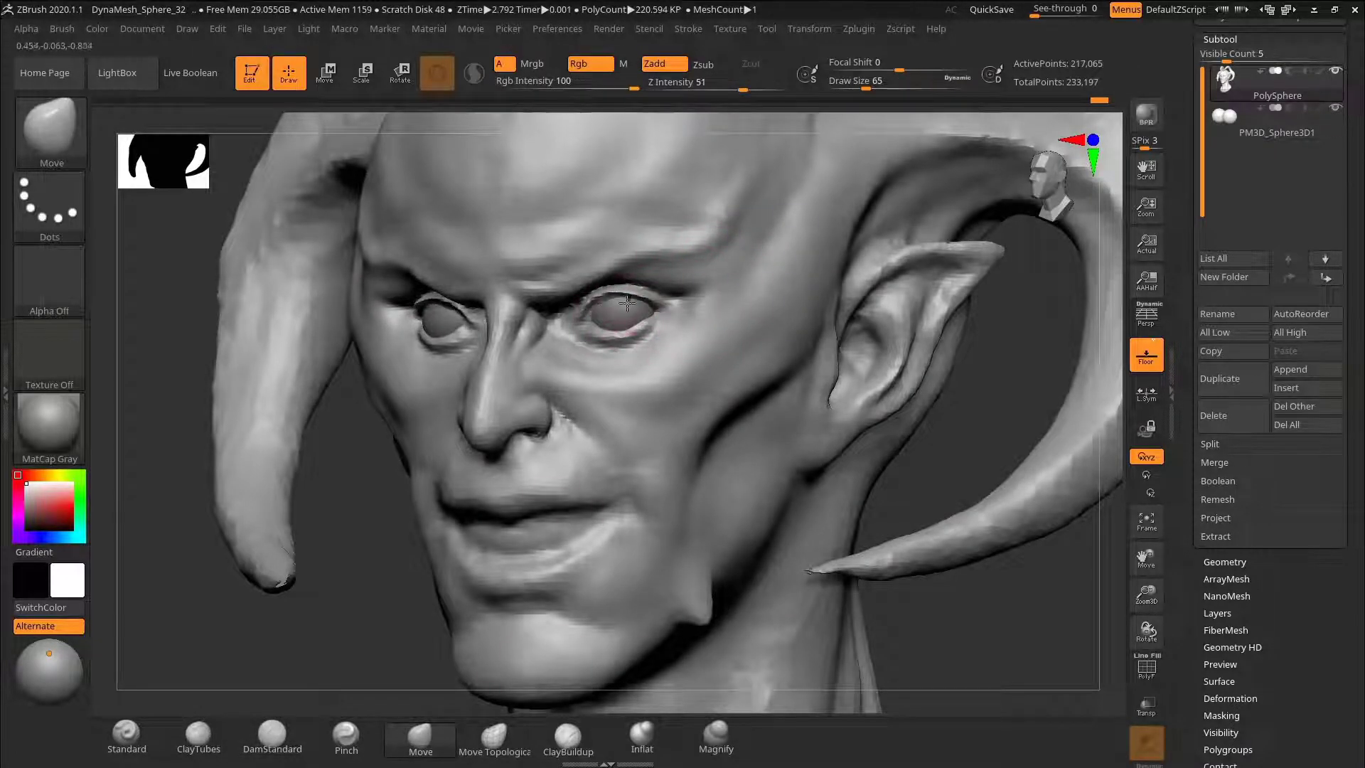
pyautogui.moveTo(988, 334)
pyautogui.mouseDown()
pyautogui.moveTo(974, 342)
pyautogui.moveTo(1087, 317)
pyautogui.moveTo(1052, 387)
pyautogui.moveTo(1059, 484)
pyautogui.moveTo(1077, 316)
pyautogui.mouseUp()
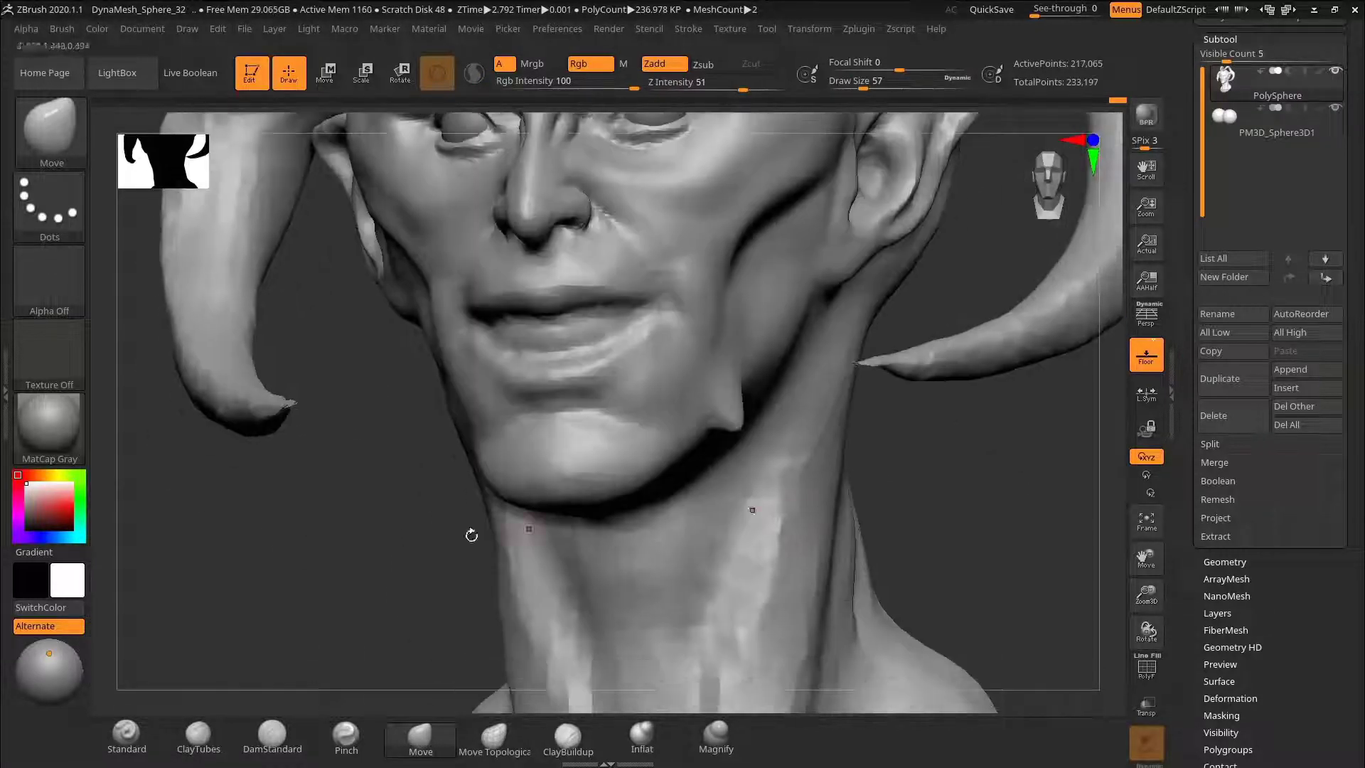
# Step: Carve folds from the nostrils across the cheeks with DamStandard and undo the last strokes
pyautogui.click(273, 737)
pyautogui.moveTo(329, 497); pyautogui.dragTo(311, 484)
pyautogui.hotkey('ctrl', 'z')
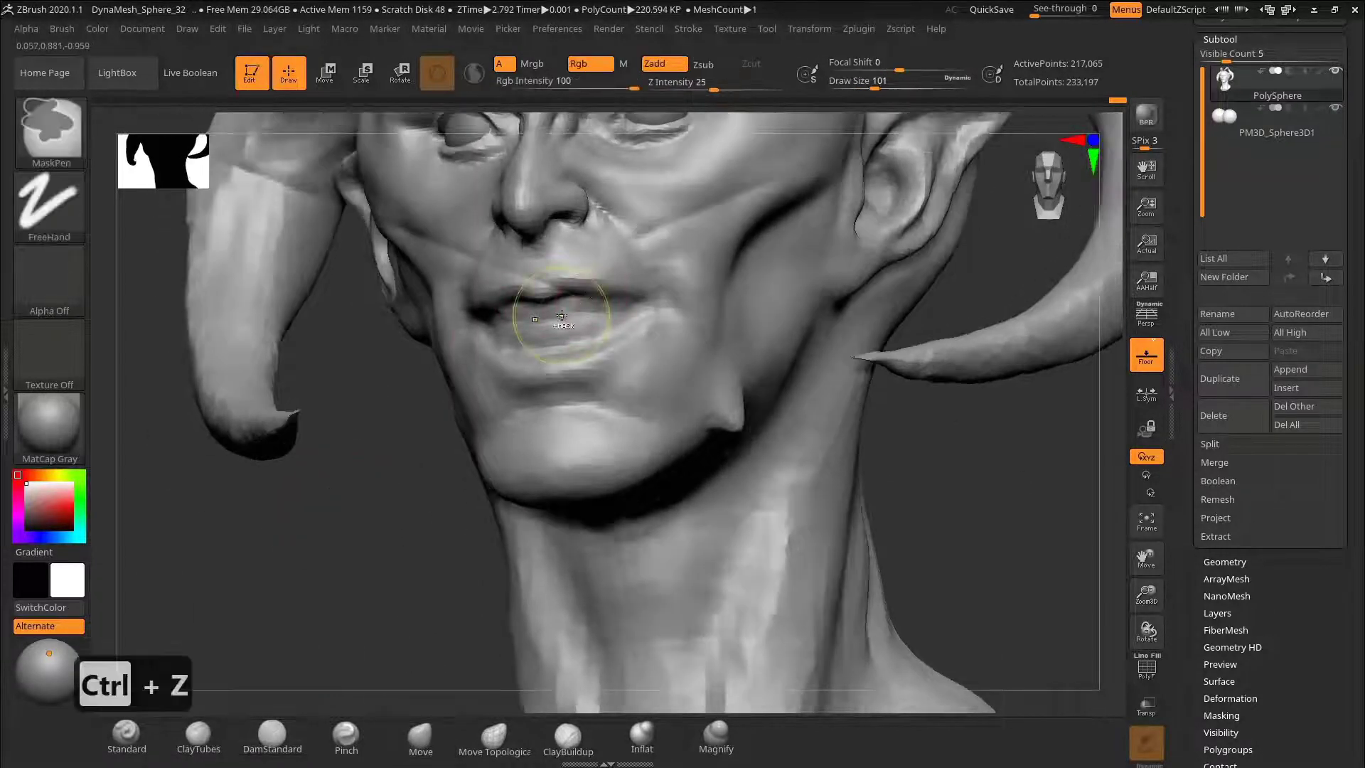
pyautogui.hotkey('ctrl', 'z')
# Step: Carve the mouth corners and the folds around the lips, chin and jaw with DamStandard
pyautogui.moveTo(586, 294); pyautogui.dragTo(640, 305)
pyautogui.press('s')
pyautogui.moveTo(640, 304); pyautogui.dragTo(622, 332)
pyautogui.moveTo(413, 426)
pyautogui.mouseDown()
pyautogui.moveTo(777, 351)
pyautogui.moveTo(773, 367)
pyautogui.mouseUp()
pyautogui.moveTo(463, 359); pyautogui.dragTo(509, 376)
pyautogui.moveTo(749, 356); pyautogui.dragTo(542, 458)
pyautogui.moveTo(1017, 418)
pyautogui.keyDown('alt'); pyautogui.mouseDown()
pyautogui.moveTo(1026, 472)
pyautogui.moveTo(898, 448)
pyautogui.moveTo(1005, 475)
pyautogui.moveTo(1008, 526)
pyautogui.mouseUp(); pyautogui.keyUp('alt')
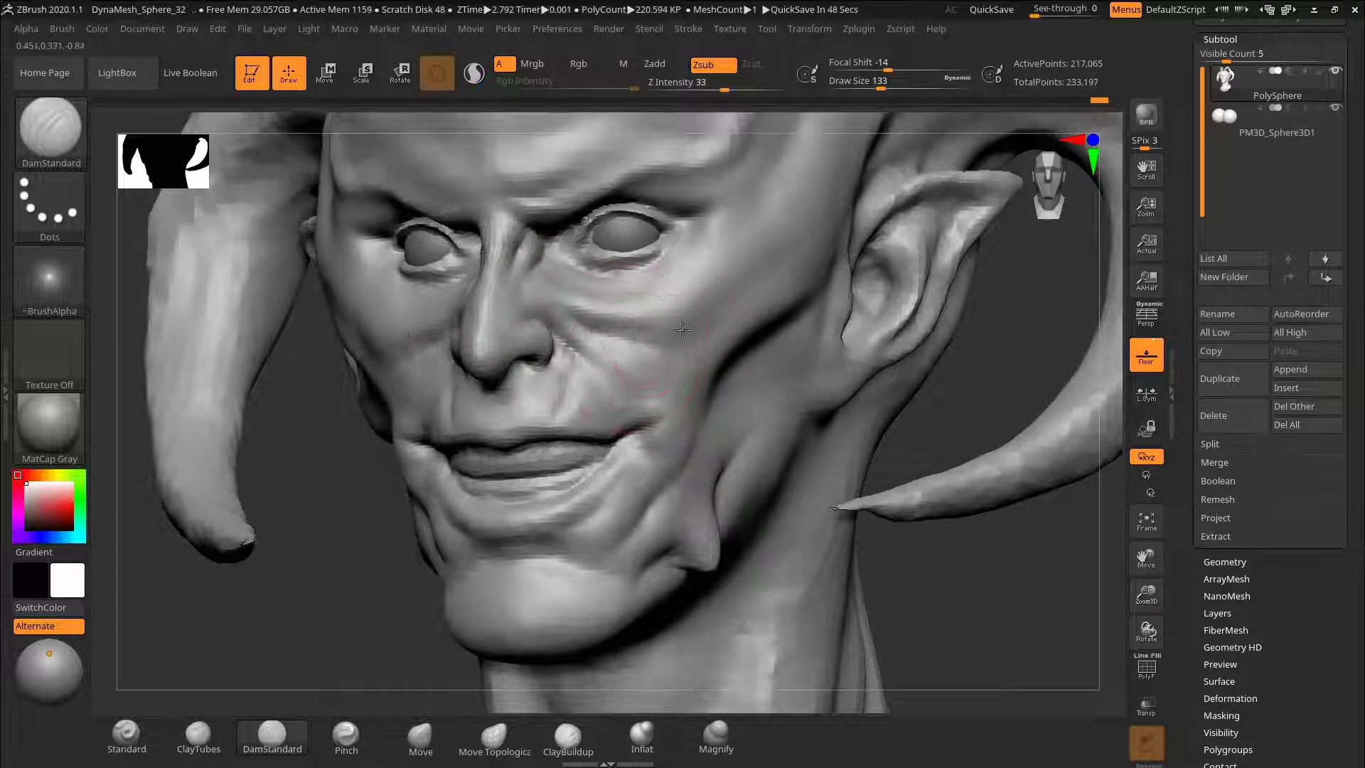
# Step: Smooth the cheek folds and carve a fine crease from the nostril to the upper lip with DamStandard at draw size 39
pyautogui.press('shift')
pyautogui.moveTo(1022, 549)
pyautogui.mouseDown()
pyautogui.moveTo(963, 521)
pyautogui.moveTo(1045, 502)
pyautogui.moveTo(1037, 517)
pyautogui.moveTo(354, 591)
pyautogui.moveTo(562, 306)
pyautogui.mouseUp()
pyautogui.hotkey('ctrl', 'z')
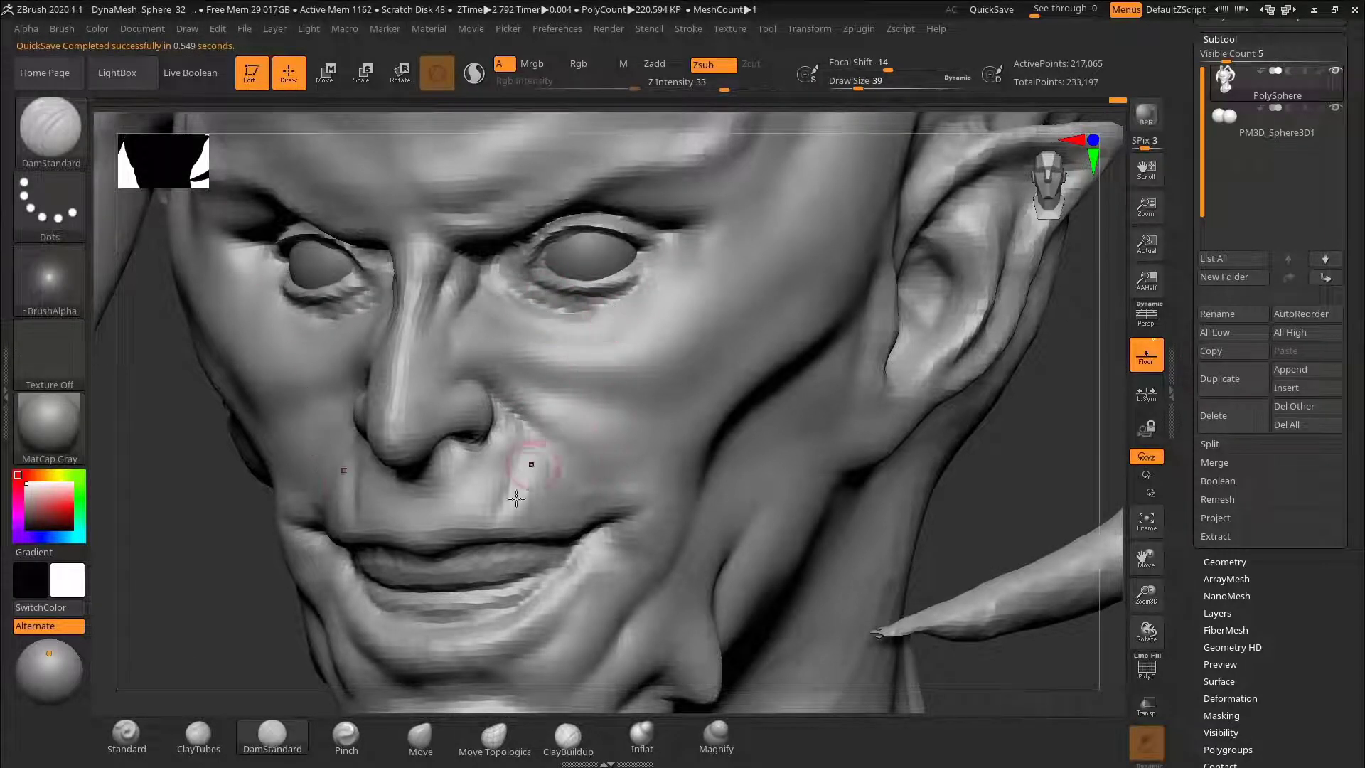
pyautogui.click(198, 737)
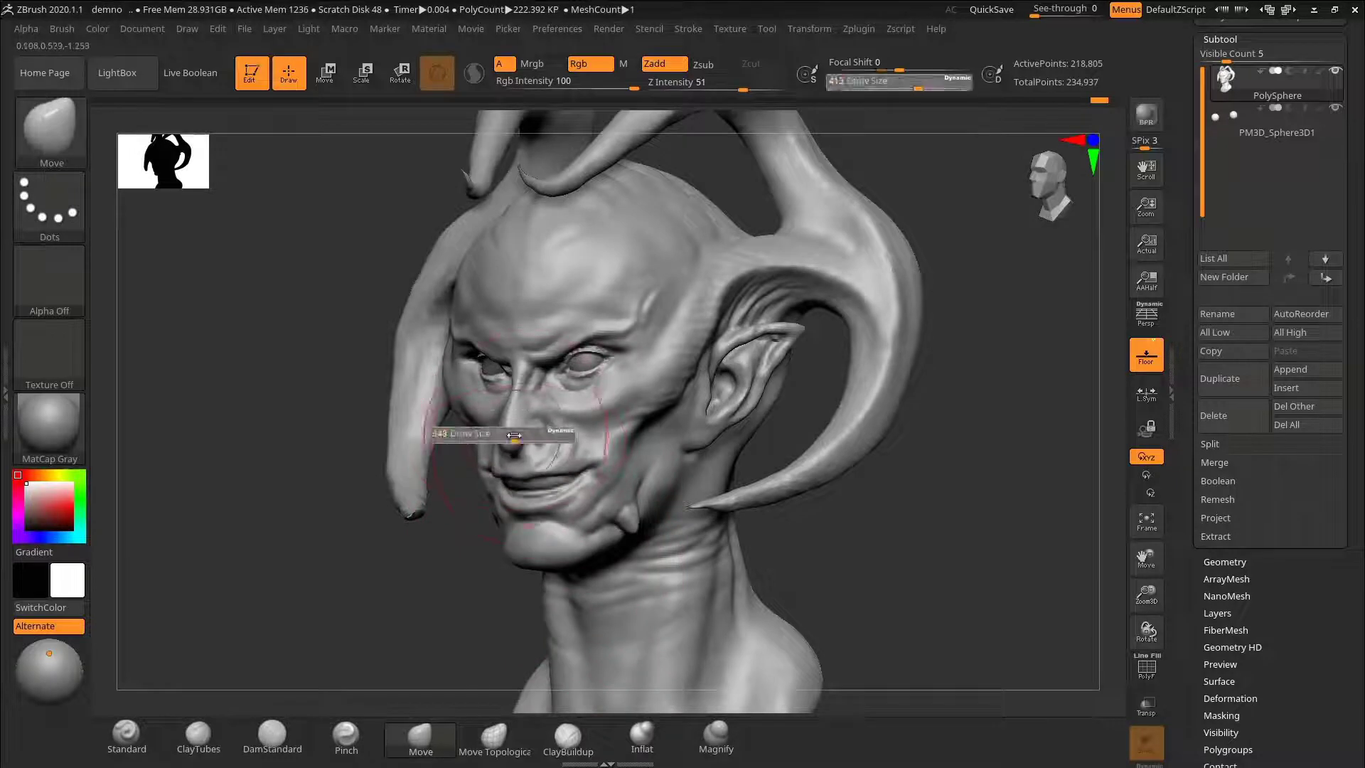
# Step: Undo the last stroke and reshape the lips and mouth corners with the Move brush at draw sizes 267 and 161
pyautogui.hotkey('ctrl', 'z')
pyautogui.moveTo(442, 436)
pyautogui.mouseDown()
pyautogui.moveTo(398, 503)
pyautogui.moveTo(894, 550)
pyautogui.mouseUp()
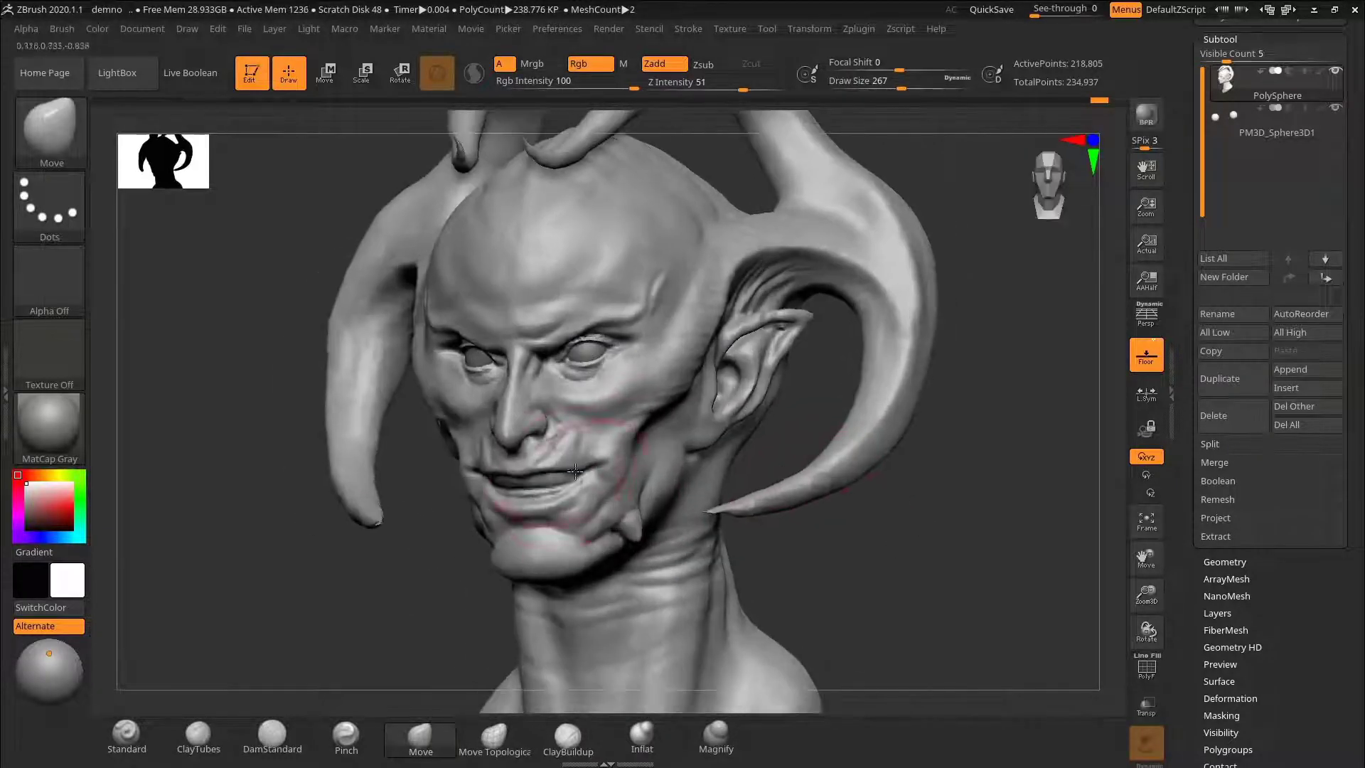
pyautogui.moveTo(546, 468); pyautogui.dragTo(600, 461)
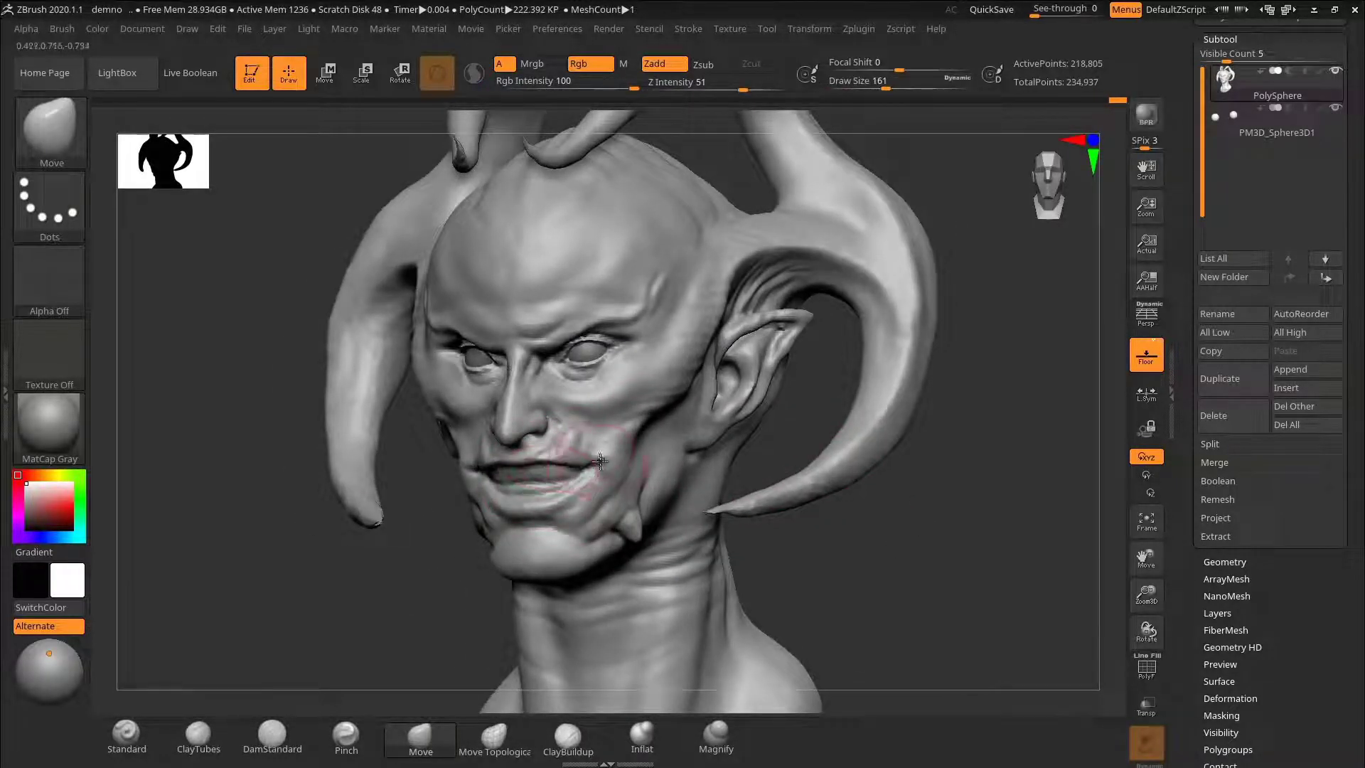
# Step: Reshape the throat line in profile with the Move brush at draw size 367
pyautogui.moveTo(889, 554); pyautogui.dragTo(498, 554)
pyautogui.moveTo(579, 527); pyautogui.dragTo(554, 537)
pyautogui.moveTo(548, 619); pyautogui.dragTo(611, 576)
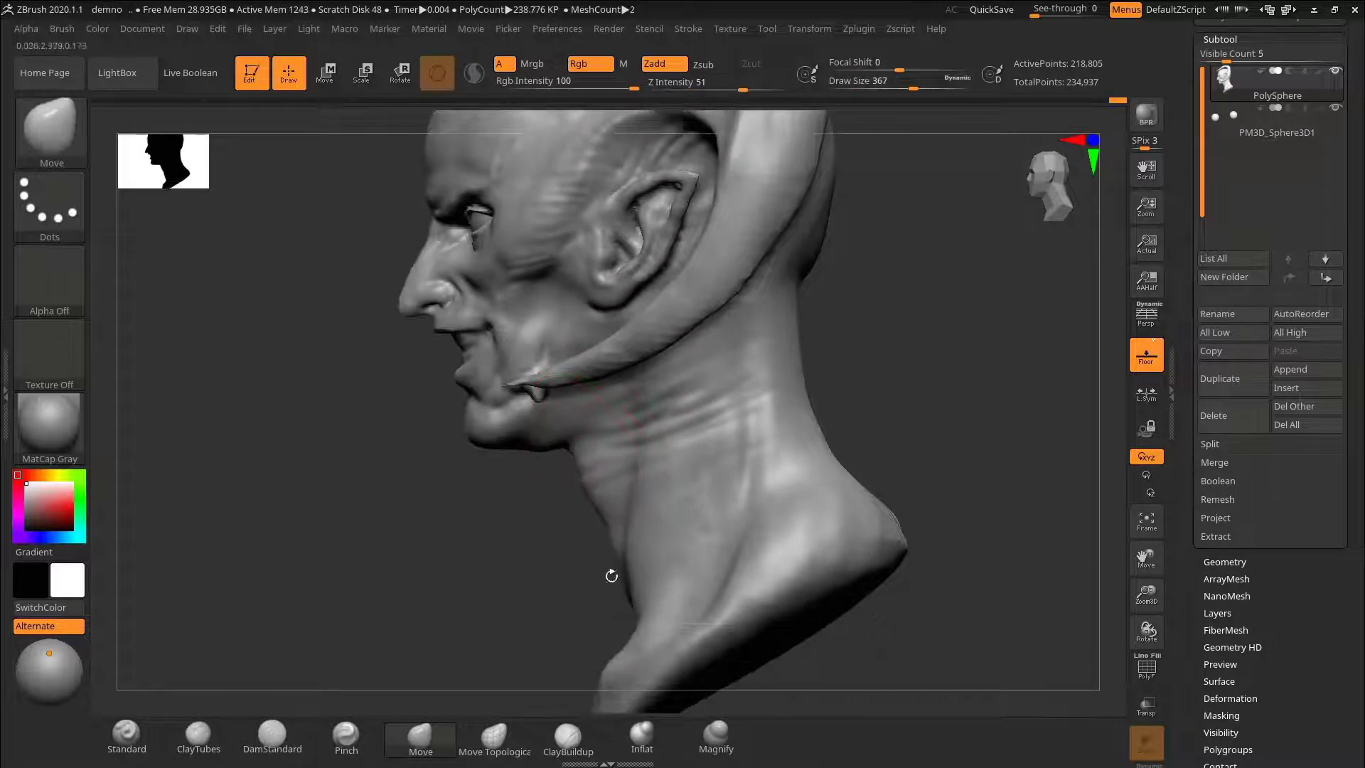
pyautogui.keyDown('alt'); pyautogui.moveTo(938, 391); pyautogui.dragTo(861, 536); pyautogui.keyUp('alt')
# Step: Reshape the nape and back of the neck with the Move brush at draw size 469
pyautogui.press('s')
pyautogui.moveTo(745, 388); pyautogui.dragTo(741, 378)
pyautogui.press('s')
pyautogui.moveTo(723, 446); pyautogui.dragTo(734, 444)
pyautogui.press('s')
pyautogui.moveTo(818, 433)
pyautogui.mouseDown()
pyautogui.moveTo(742, 410)
pyautogui.moveTo(735, 451)
pyautogui.mouseUp()
pyautogui.press('s')
pyautogui.keyDown('alt'); pyautogui.moveTo(818, 491); pyautogui.dragTo(815, 423); pyautogui.keyUp('alt')
pyautogui.moveTo(727, 457); pyautogui.dragTo(743, 468)
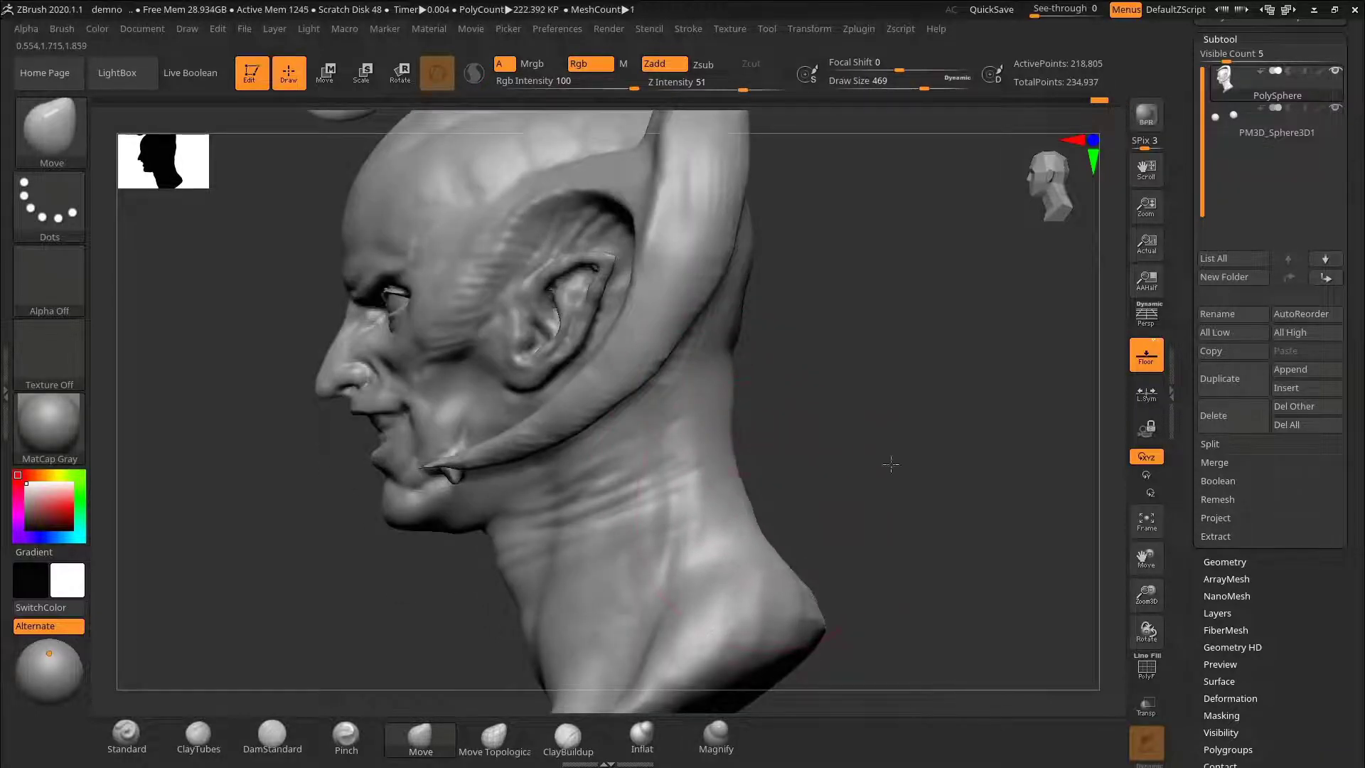
# Step: Reshape the lower neck, shoulders and chest base in profile with the Move brush at draw size 829
pyautogui.keyDown('alt'); pyautogui.moveTo(891, 464); pyautogui.dragTo(846, 459); pyautogui.keyUp('alt')
pyautogui.moveTo(817, 480)
pyautogui.mouseDown()
pyautogui.moveTo(883, 488)
pyautogui.moveTo(796, 480)
pyautogui.mouseUp()
pyautogui.press('s')
pyautogui.moveTo(656, 566); pyautogui.dragTo(684, 566)
pyautogui.moveTo(683, 577); pyautogui.dragTo(675, 560)
pyautogui.moveTo(797, 490); pyautogui.dragTo(846, 493)
pyautogui.moveTo(601, 622); pyautogui.dragTo(599, 604)
pyautogui.keyDown('shift'); pyautogui.moveTo(796, 544); pyautogui.dragTo(747, 540); pyautogui.keyUp('shift')
pyautogui.moveTo(629, 558); pyautogui.dragTo(616, 551)
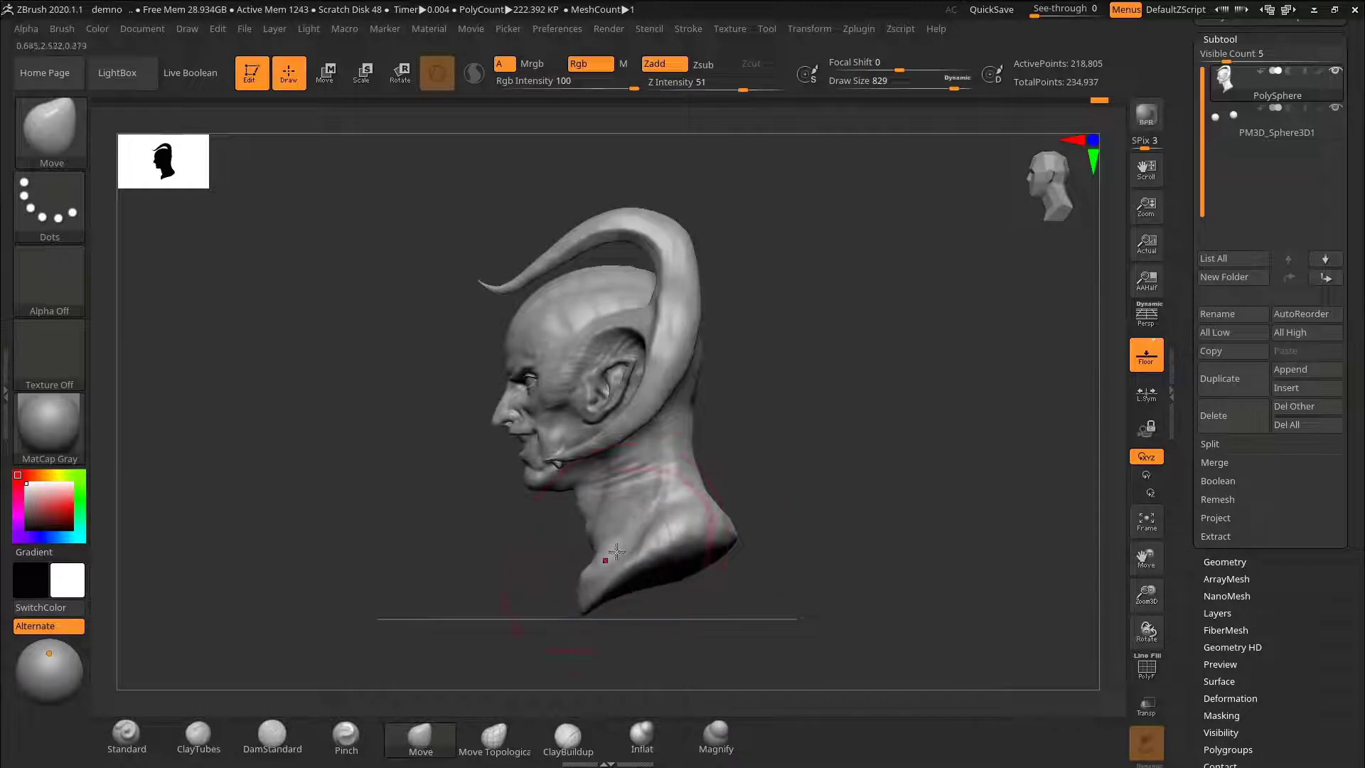
pyautogui.moveTo(771, 455); pyautogui.dragTo(853, 490)
pyautogui.moveTo(782, 492)
pyautogui.mouseDown()
pyautogui.moveTo(817, 497)
pyautogui.moveTo(771, 494)
pyautogui.mouseUp()
pyautogui.keyDown('alt'); pyautogui.moveTo(850, 491); pyautogui.dragTo(960, 458); pyautogui.keyUp('alt')
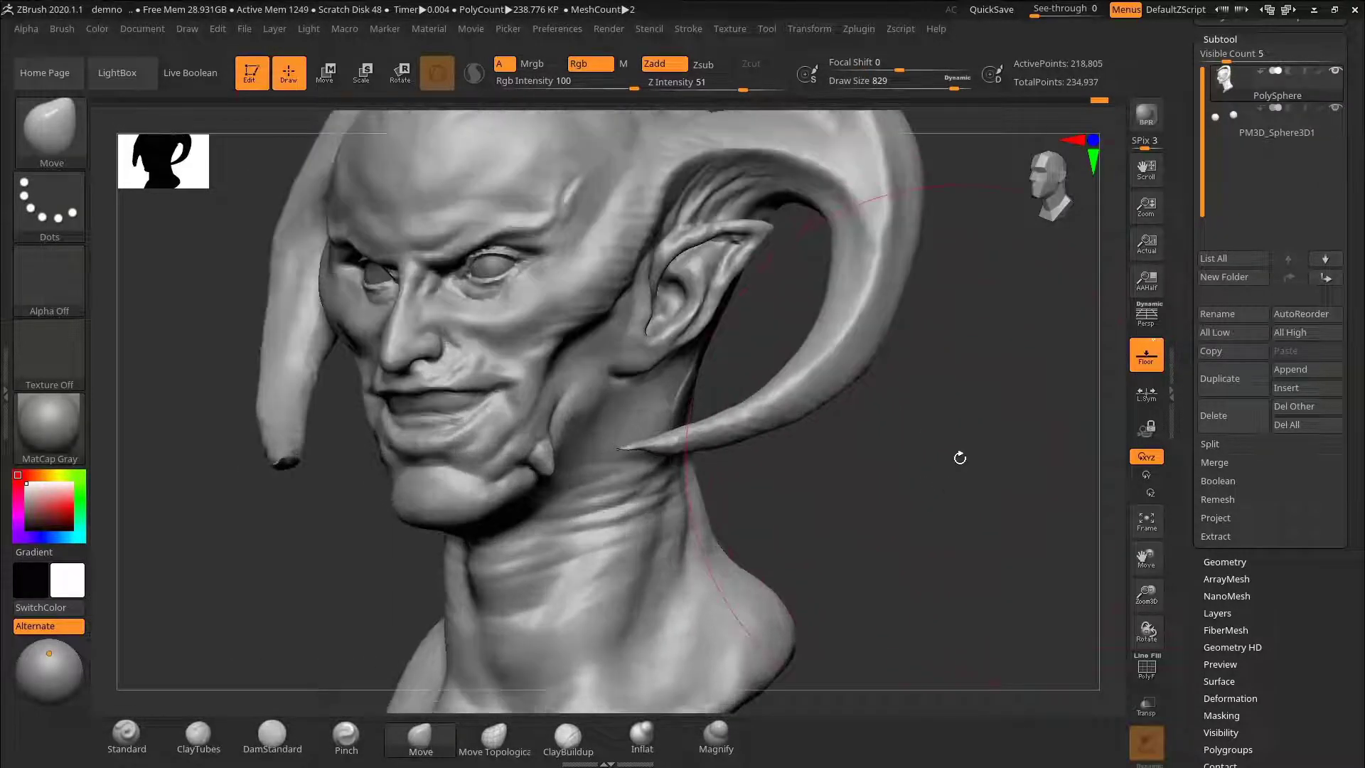
# Step: Carve the cheek fold beside the nose and mouth with DamStandard at draw size 256
pyautogui.press('shift')
pyautogui.moveTo(1086, 576); pyautogui.dragTo(990, 521)
pyautogui.click(272, 736)
pyautogui.press('s')
pyautogui.moveTo(508, 353); pyautogui.dragTo(495, 353)
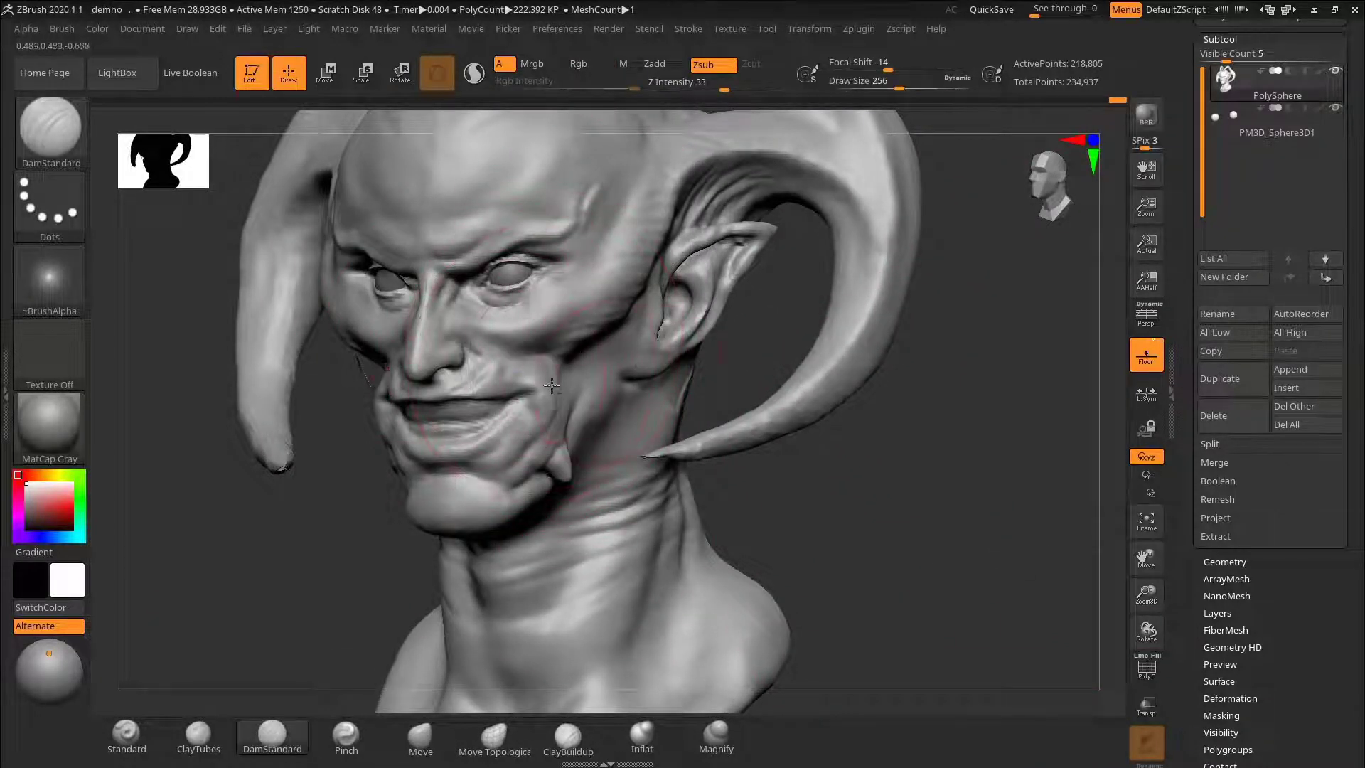
pyautogui.keyDown('alt'); pyautogui.moveTo(735, 326); pyautogui.dragTo(737, 357); pyautogui.keyUp('alt')
# Step: Deepen the cheek plane and the hollow below the cheekbone with DamStandard at draw size 283
pyautogui.press('s')
pyautogui.moveTo(515, 368); pyautogui.dragTo(518, 367)
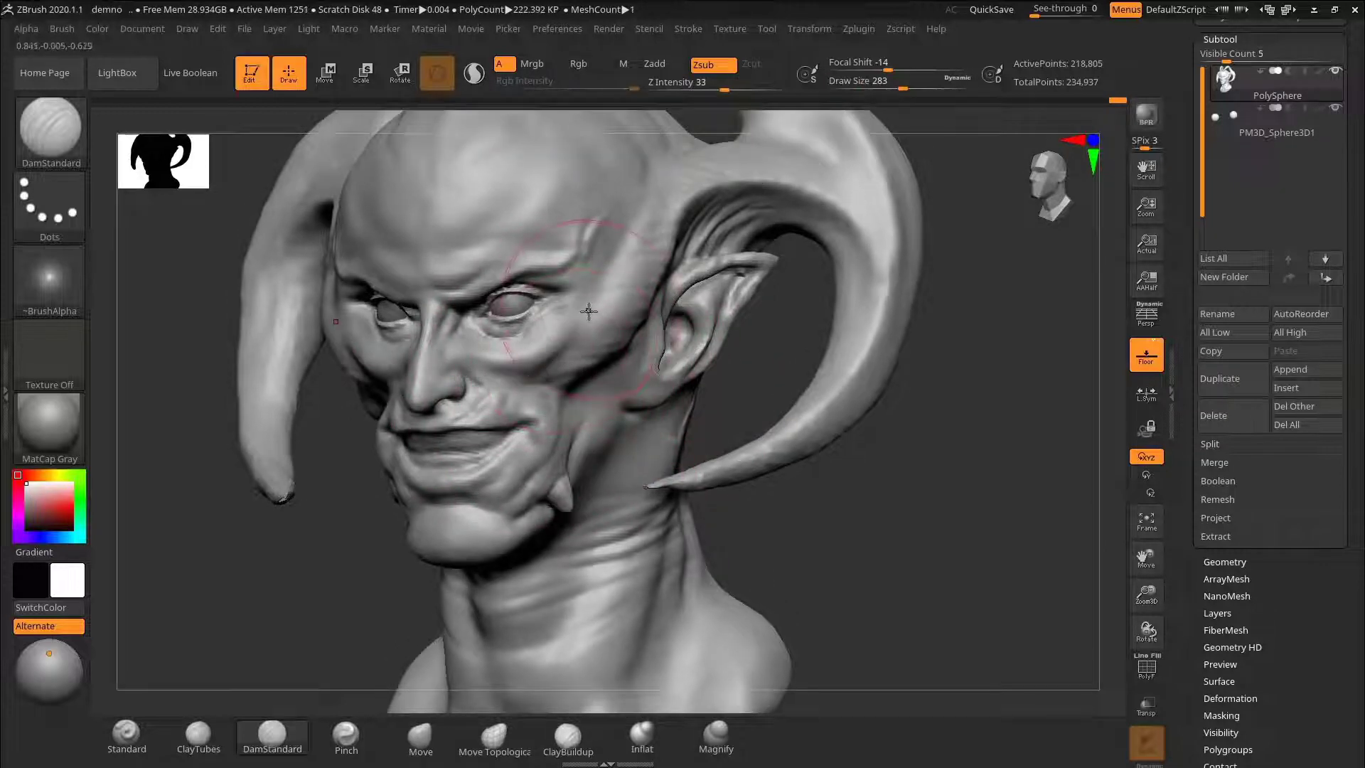
pyautogui.moveTo(711, 427); pyautogui.dragTo(683, 427)
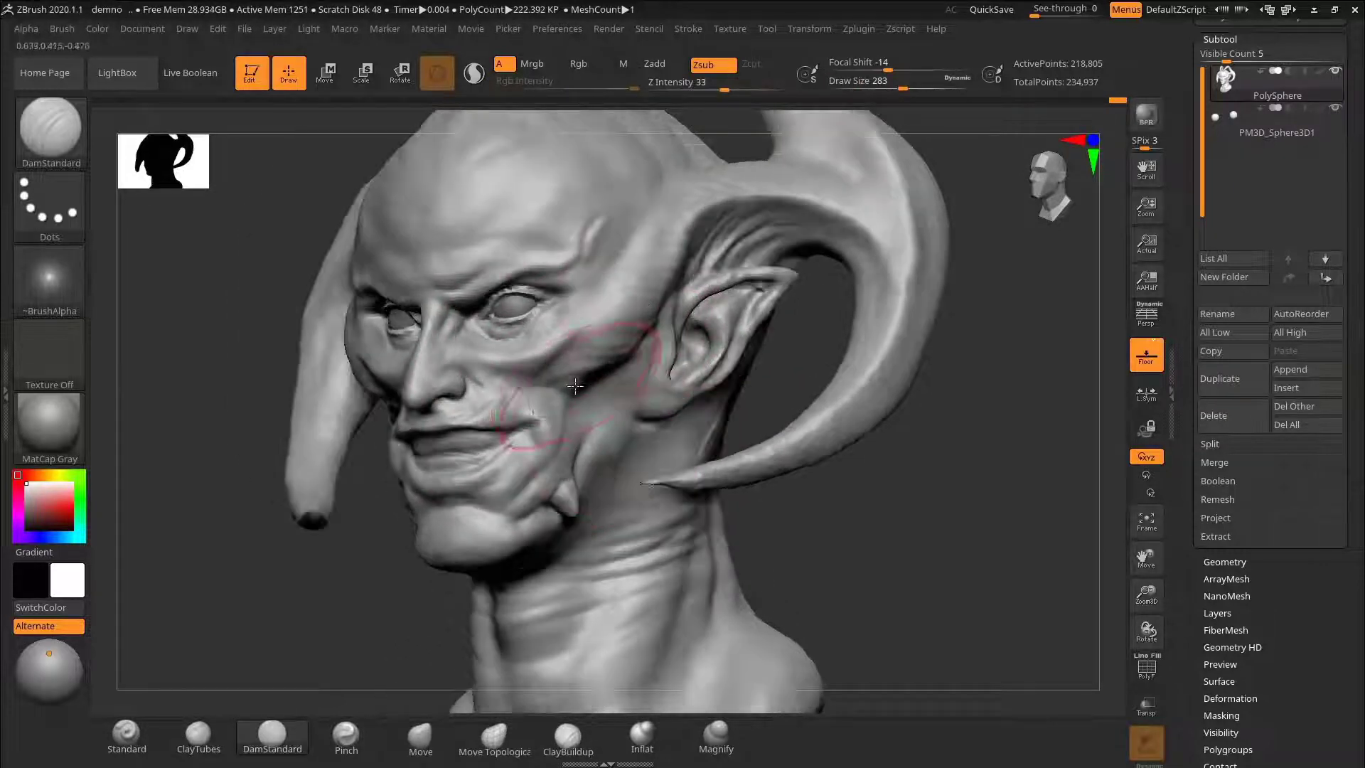
pyautogui.moveTo(580, 386); pyautogui.dragTo(624, 361)
pyautogui.moveTo(693, 452)
pyautogui.mouseDown()
pyautogui.moveTo(740, 453)
pyautogui.moveTo(702, 452)
pyautogui.mouseUp()
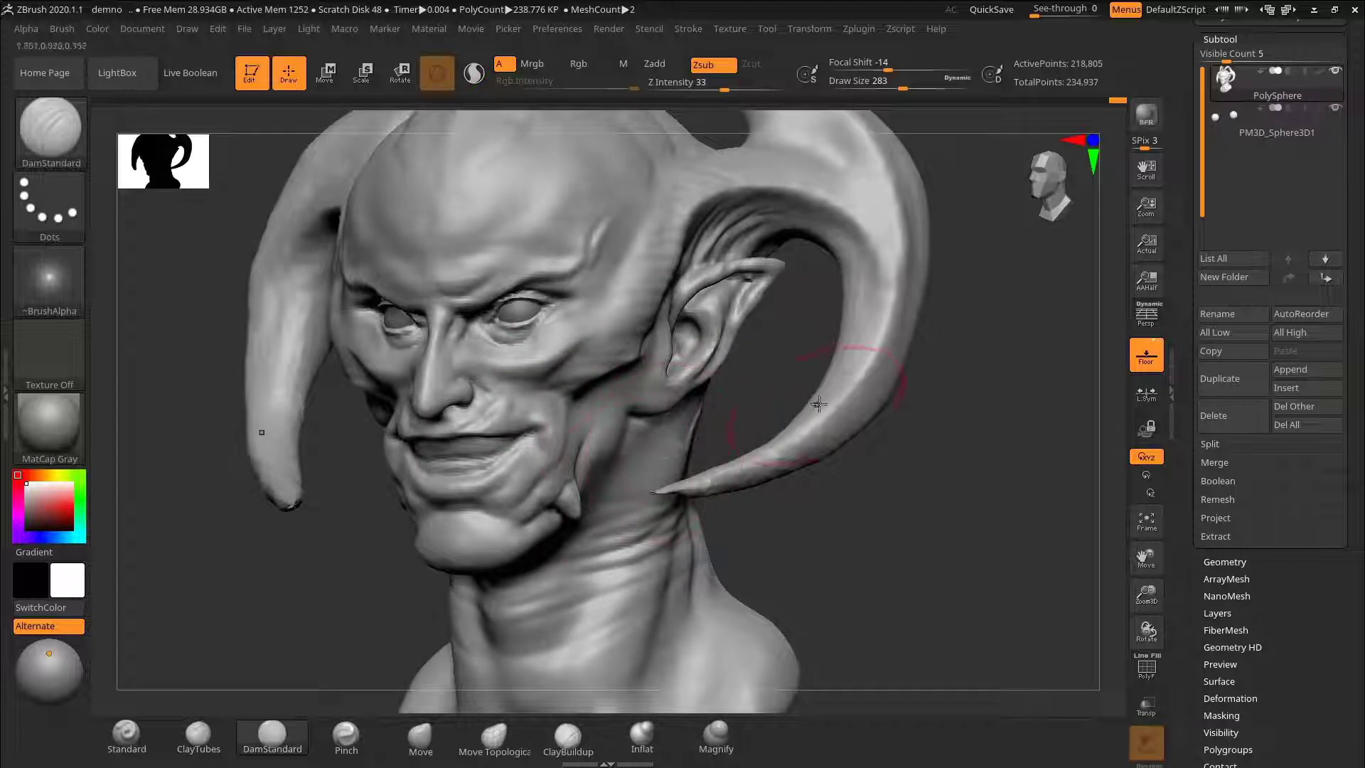
# Step: Carve vertical creases into the forehead with the DamStandard brush
pyautogui.moveTo(819, 404)
pyautogui.mouseDown()
pyautogui.moveTo(807, 380)
pyautogui.moveTo(815, 424)
pyautogui.moveTo(837, 426)
pyautogui.mouseUp()
pyautogui.press('s')
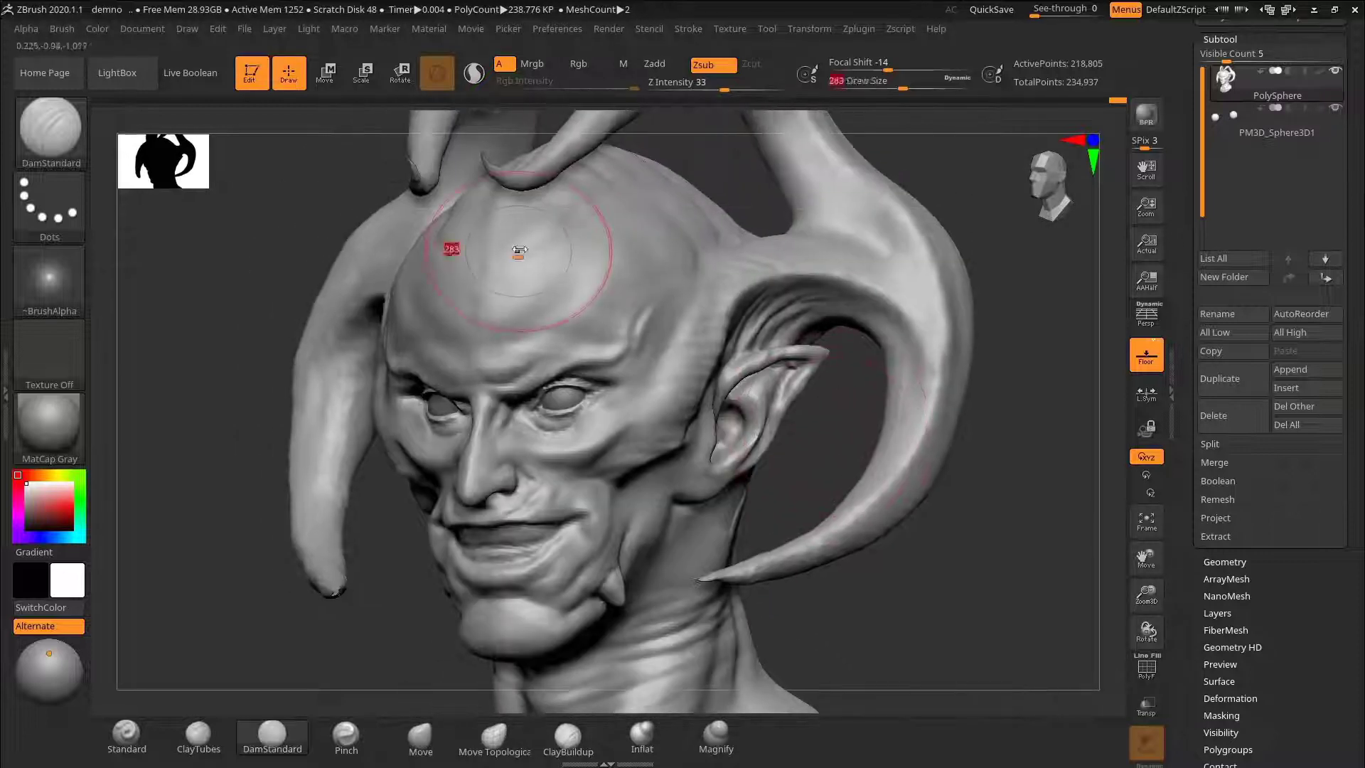
pyautogui.moveTo(518, 254); pyautogui.dragTo(513, 254)
pyautogui.moveTo(567, 211)
pyautogui.mouseDown()
pyautogui.moveTo(506, 300)
pyautogui.moveTo(508, 258)
pyautogui.mouseUp()
# Step: Smooth the cheek fold beside the mouth corner with the Smooth brush at draw size 76
pyautogui.press('s')
pyautogui.moveTo(984, 426)
pyautogui.keyDown('alt'); pyautogui.mouseDown()
pyautogui.moveTo(981, 400)
pyautogui.moveTo(972, 489)
pyautogui.mouseUp(); pyautogui.keyUp('alt')
pyautogui.press('s')
pyautogui.moveTo(600, 471); pyautogui.dragTo(581, 471)
pyautogui.keyDown('shift'); pyautogui.moveTo(593, 477); pyautogui.dragTo(620, 465); pyautogui.keyUp('shift')
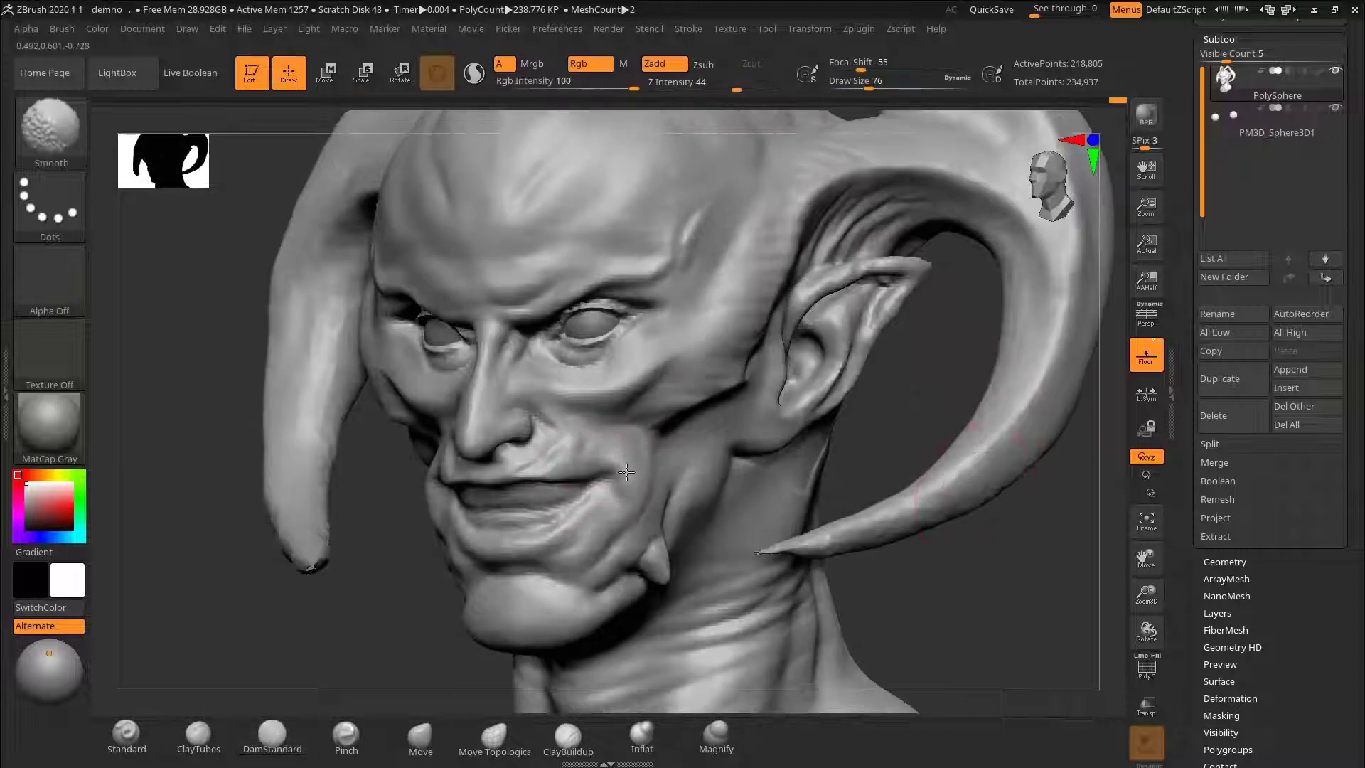
pyautogui.moveTo(828, 446); pyautogui.dragTo(862, 389)
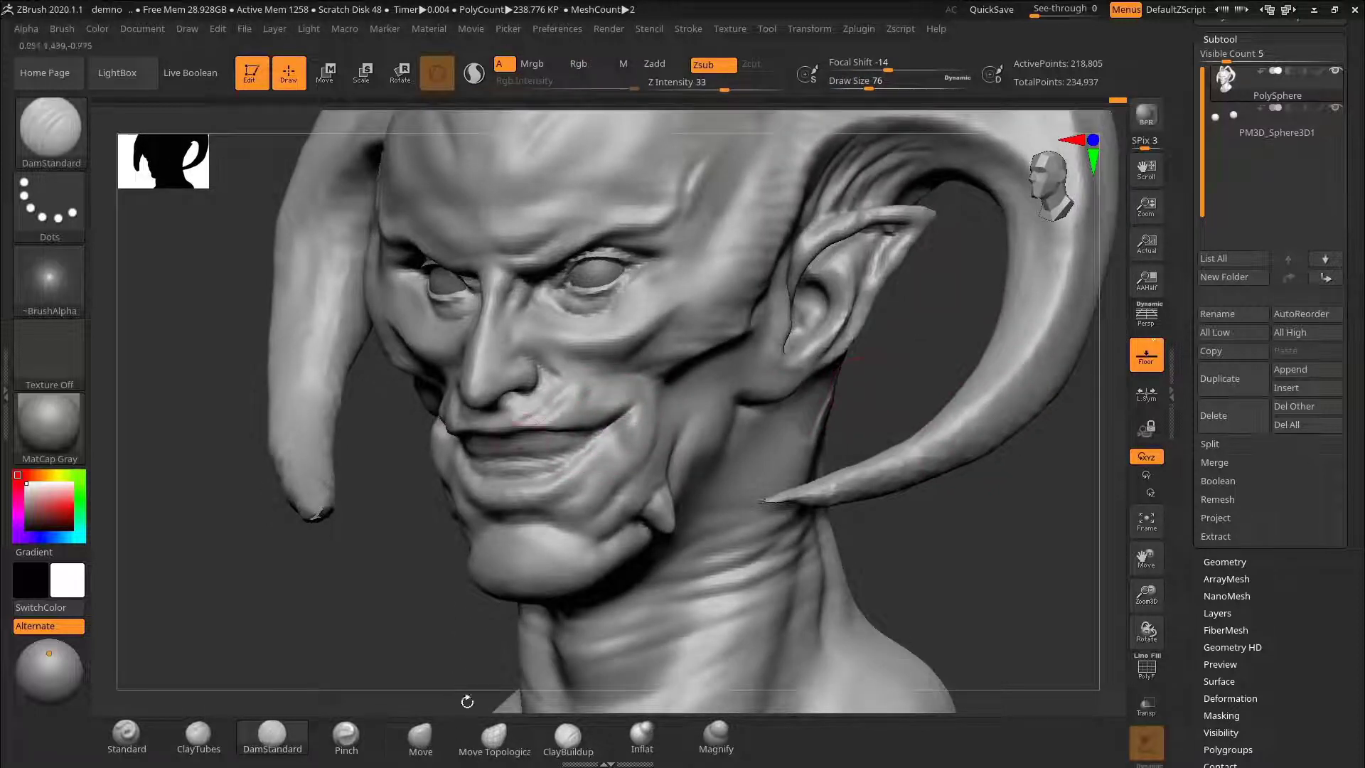
# Step: Pull the lips apart with the Move brush at draw size 94, then sharpen the lip edges with DamStandard at draw size 62
pyautogui.click(420, 736)
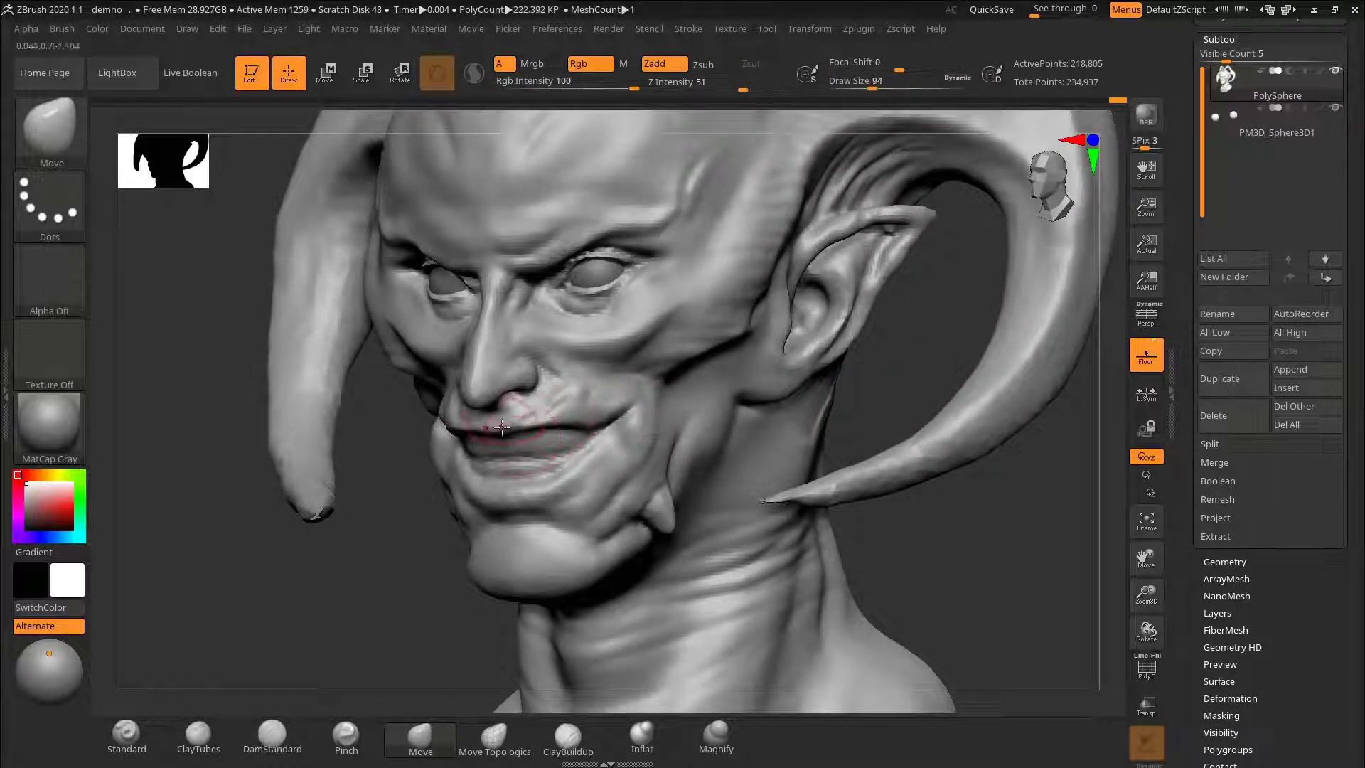
pyautogui.moveTo(851, 431); pyautogui.dragTo(713, 500)
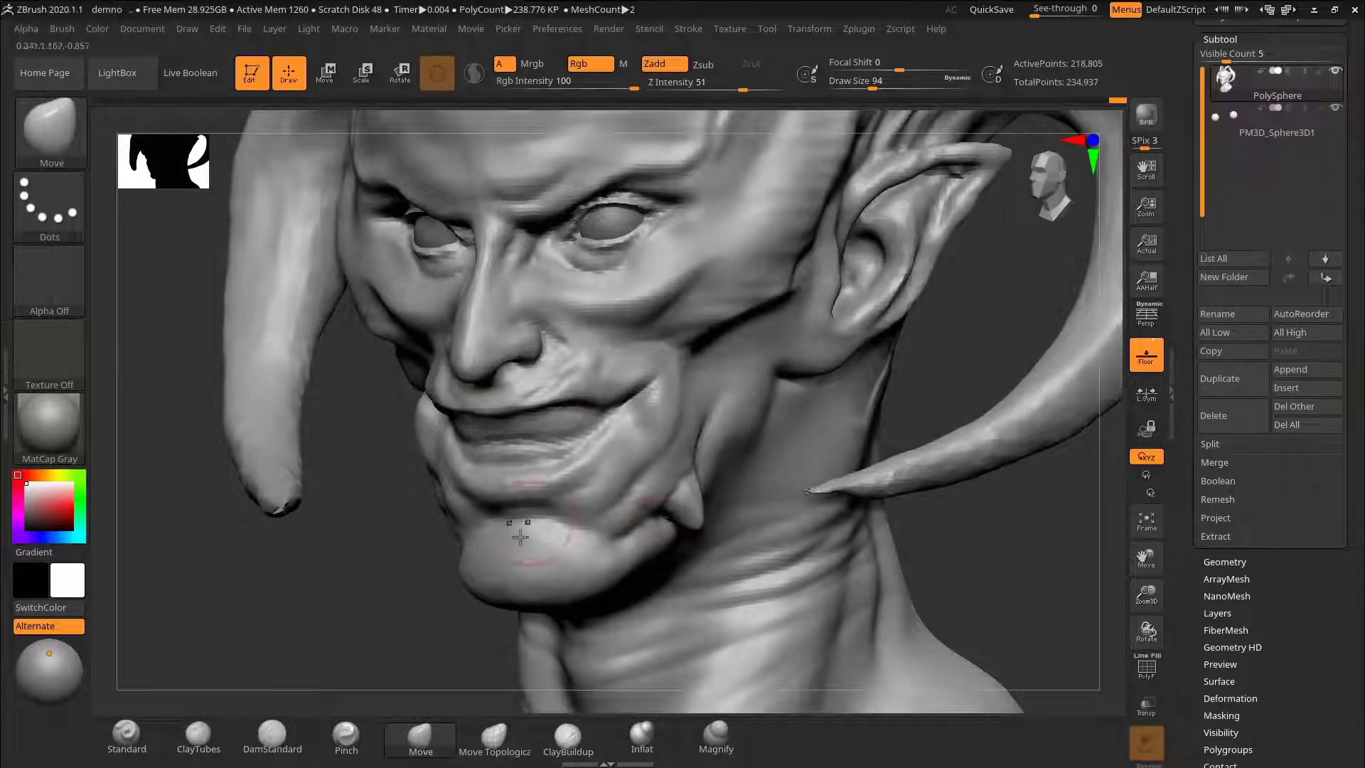
pyautogui.click(273, 738)
pyautogui.moveTo(334, 619)
pyautogui.mouseDown()
pyautogui.moveTo(477, 597)
pyautogui.moveTo(640, 526)
pyautogui.mouseUp()
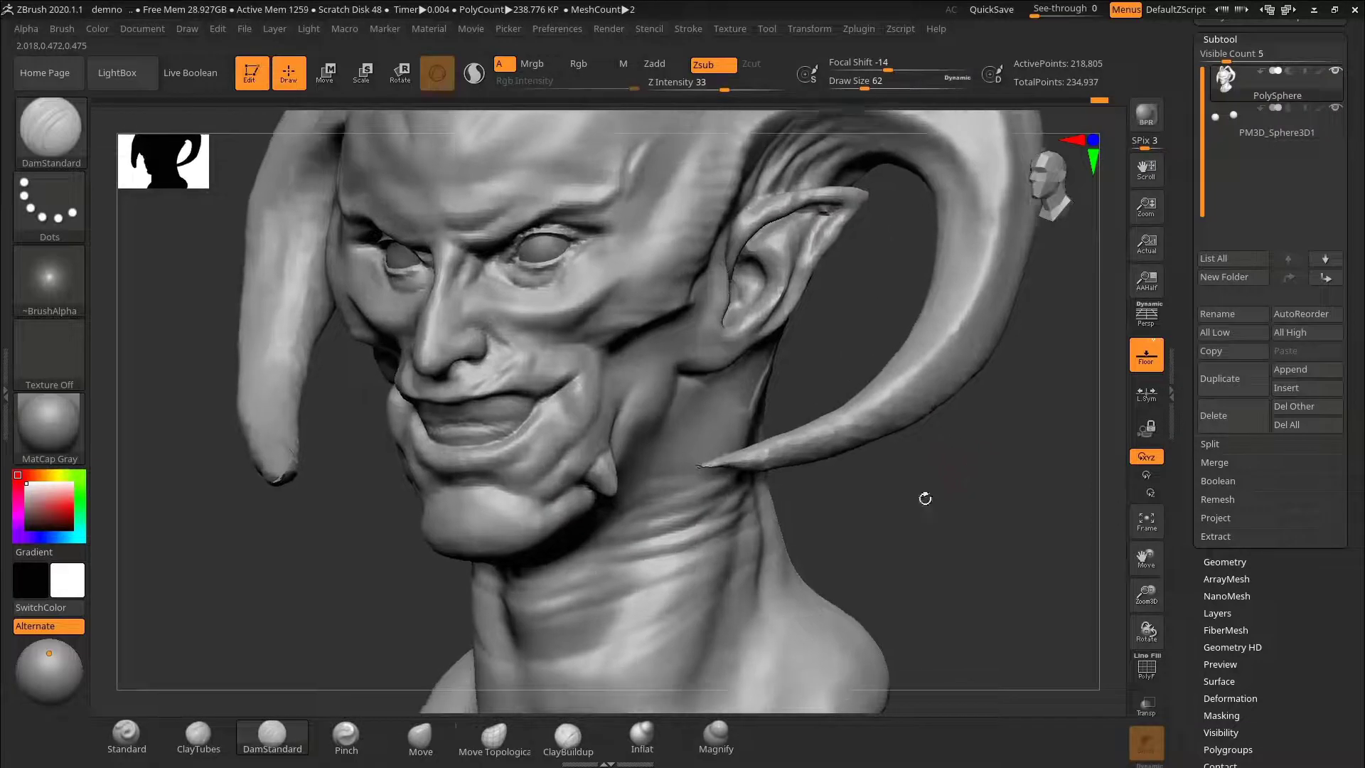
# Step: Open the mouth wider and reshape the upper lip with the Move brush at draw size 114
pyautogui.press('b')
pyautogui.press('m')
pyautogui.press('v')
pyautogui.press('s')
pyautogui.moveTo(547, 412); pyautogui.dragTo(565, 412)
pyautogui.moveTo(541, 410); pyautogui.dragTo(553, 410)
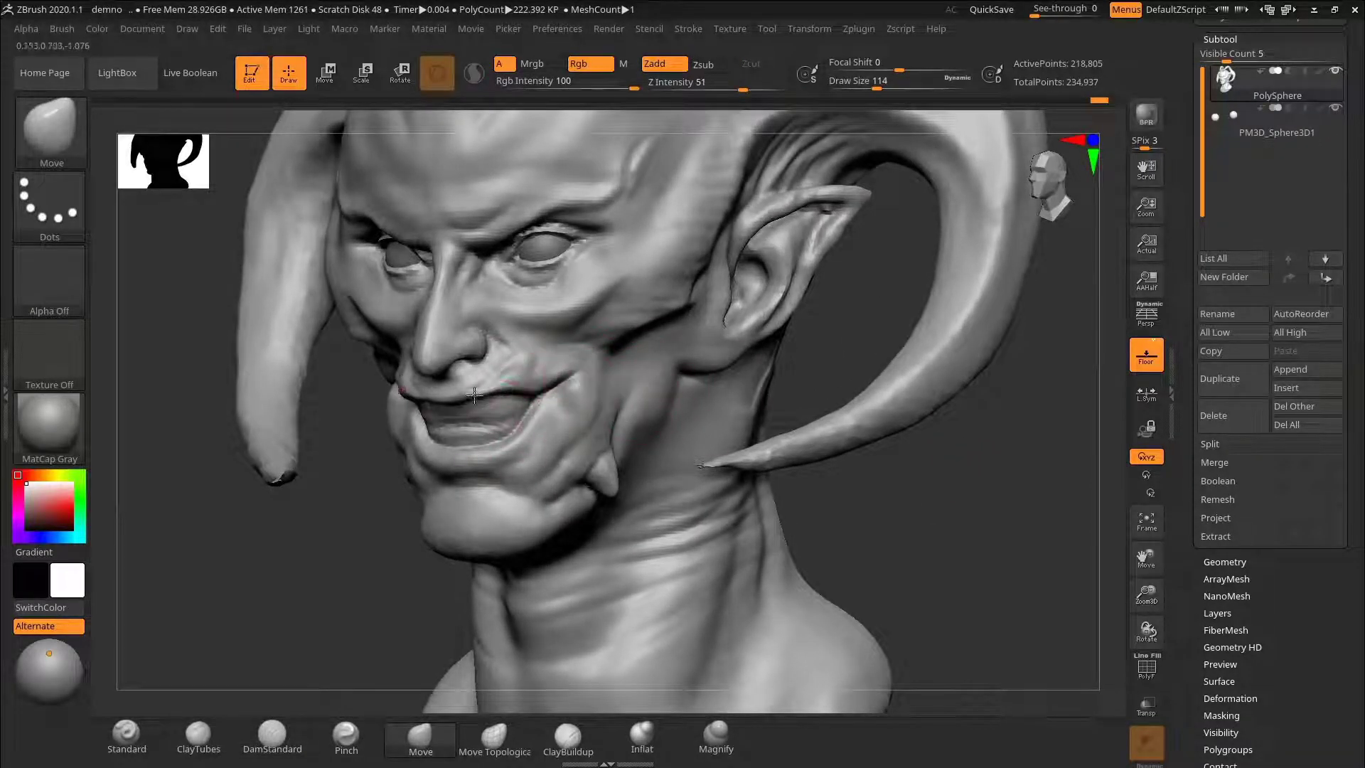
pyautogui.moveTo(850, 398)
pyautogui.mouseDown()
pyautogui.moveTo(987, 476)
pyautogui.moveTo(1021, 517)
pyautogui.moveTo(1020, 480)
pyautogui.moveTo(936, 472)
pyautogui.moveTo(917, 414)
pyautogui.moveTo(983, 460)
pyautogui.moveTo(981, 436)
pyautogui.moveTo(856, 406)
pyautogui.moveTo(1005, 408)
pyautogui.moveTo(969, 441)
pyautogui.moveTo(951, 405)
pyautogui.moveTo(953, 427)
pyautogui.moveTo(846, 398)
pyautogui.mouseUp()
pyautogui.press('ctrl')
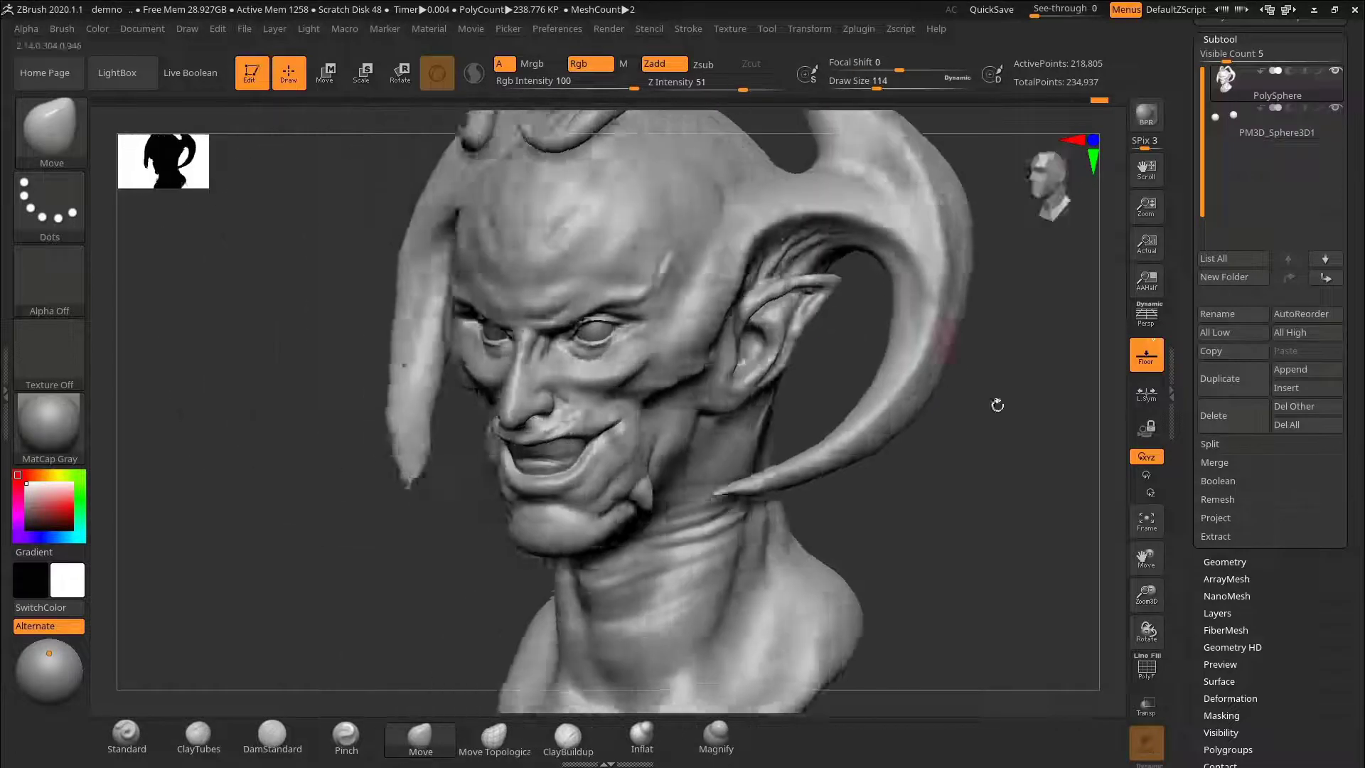
# Step: Refine the crease between the nose and cheek with DamStandard at draw size 101
pyautogui.keyDown('alt'); pyautogui.moveTo(996, 403); pyautogui.dragTo(1004, 473); pyautogui.keyUp('alt')
pyautogui.keyDown('alt'); pyautogui.moveTo(384, 604); pyautogui.dragTo(370, 640); pyautogui.keyUp('alt')
pyautogui.click(273, 737)
pyautogui.press('s')
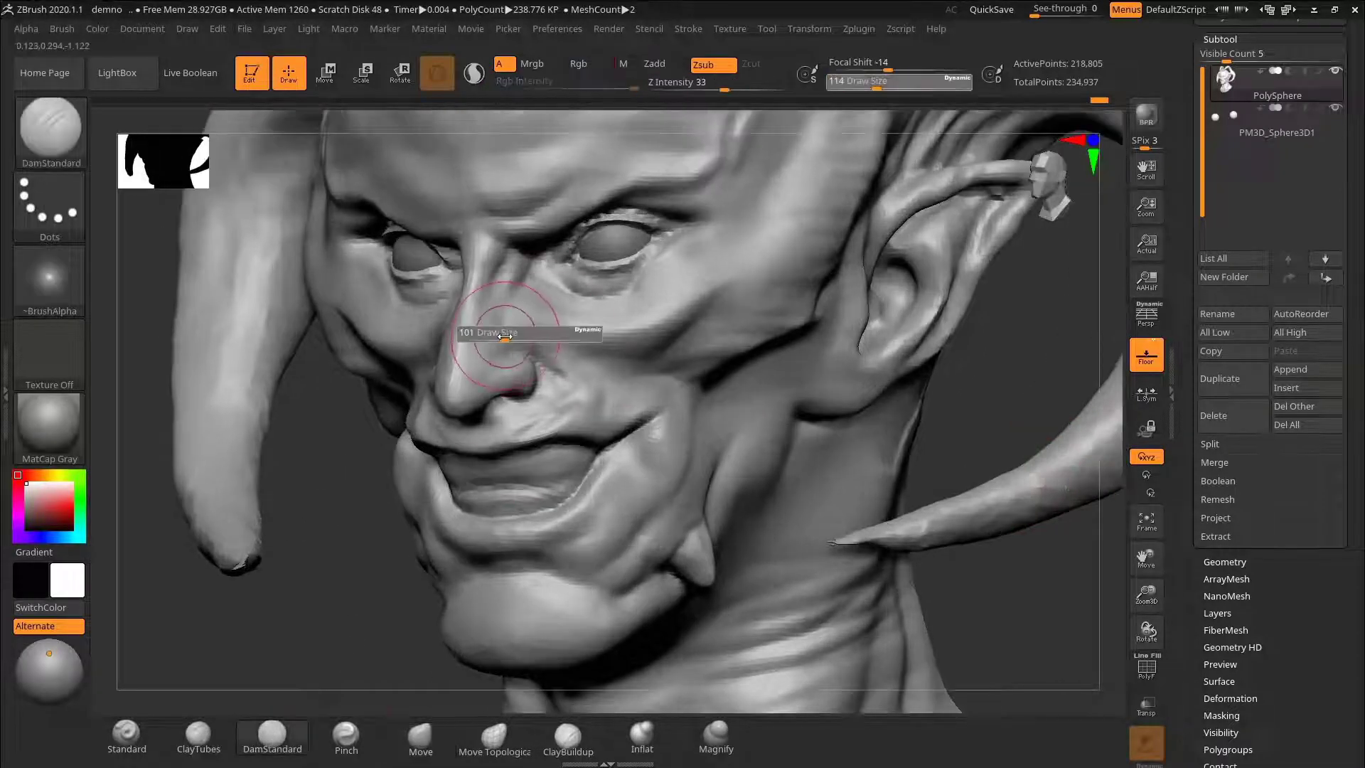
pyautogui.moveTo(508, 331); pyautogui.dragTo(505, 332)
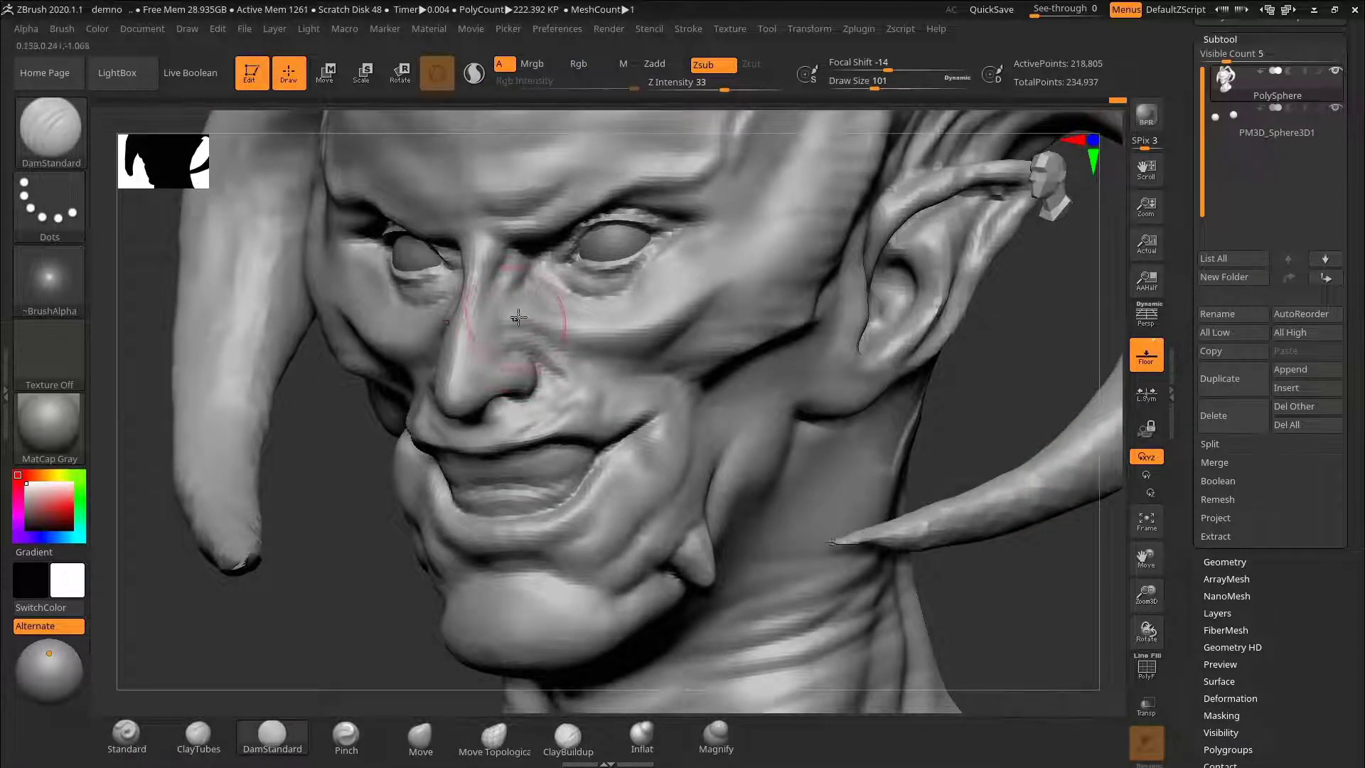
# Step: Reshape the lips and mouth corners from underneath with the Move brush at draw size 137, undoing the last stroke
pyautogui.press('b')
pyautogui.press('m')
pyautogui.press('v')
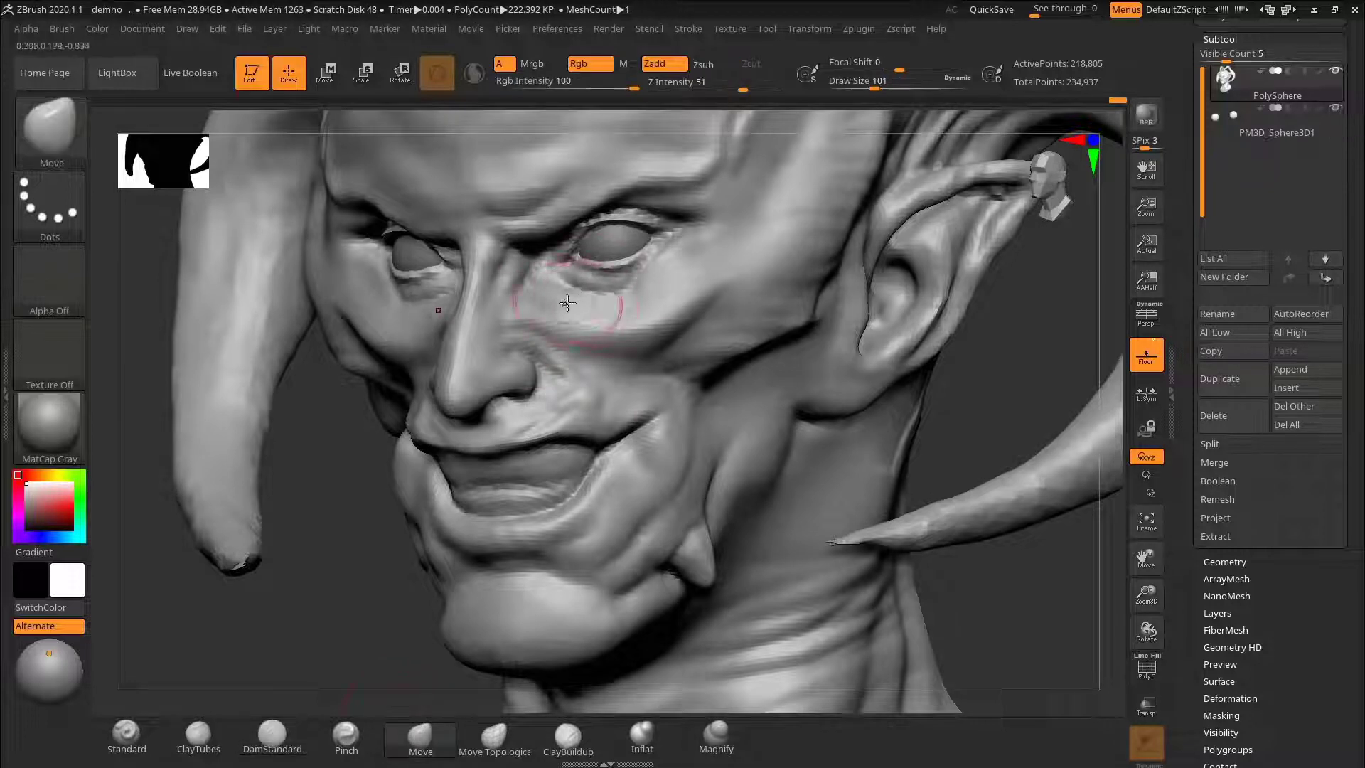
pyautogui.moveTo(1003, 365)
pyautogui.mouseDown()
pyautogui.moveTo(969, 390)
pyautogui.moveTo(969, 431)
pyautogui.moveTo(979, 420)
pyautogui.moveTo(962, 396)
pyautogui.moveTo(915, 439)
pyautogui.mouseUp()
pyautogui.press('s')
pyautogui.moveTo(723, 451); pyautogui.dragTo(733, 455)
pyautogui.moveTo(933, 442)
pyautogui.mouseDown()
pyautogui.moveTo(890, 440)
pyautogui.moveTo(924, 437)
pyautogui.moveTo(883, 424)
pyautogui.moveTo(953, 378)
pyautogui.moveTo(984, 415)
pyautogui.moveTo(978, 335)
pyautogui.moveTo(967, 344)
pyautogui.mouseUp()
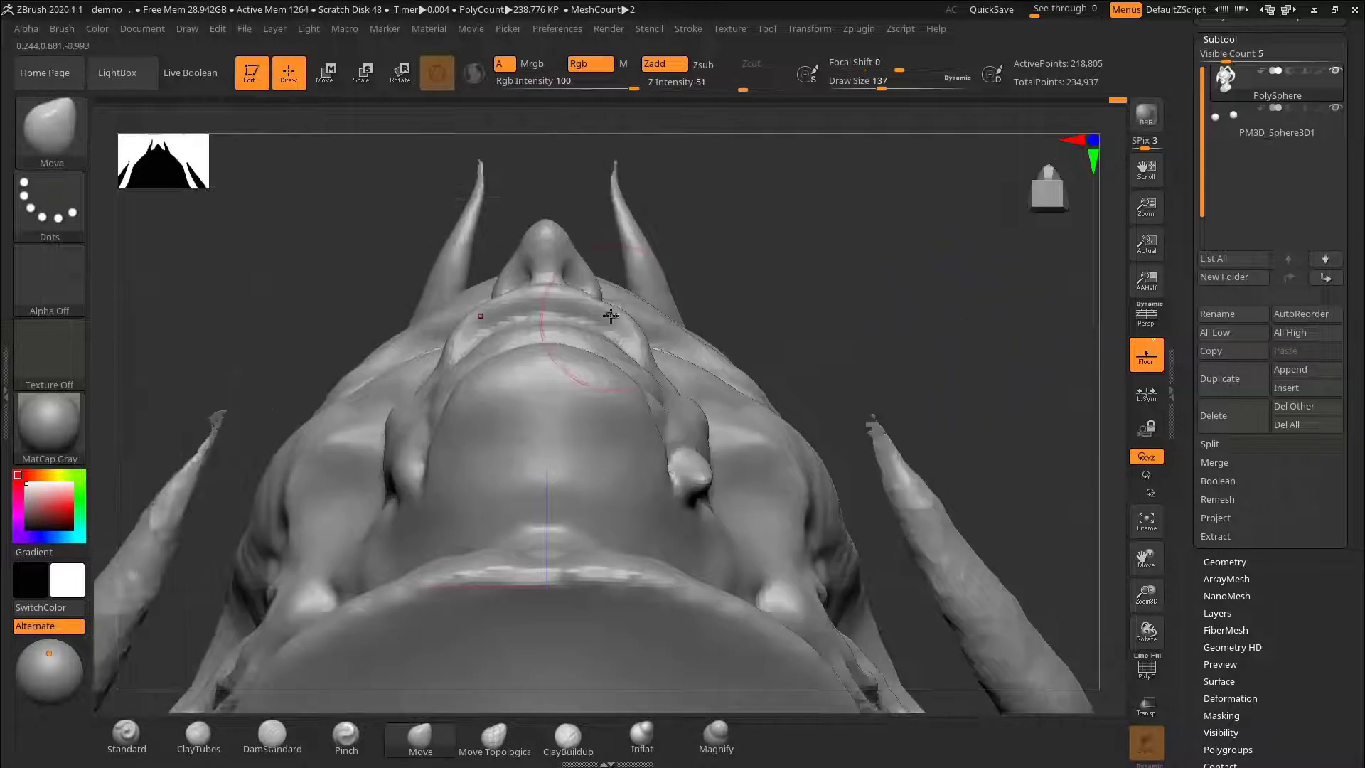
pyautogui.moveTo(457, 327); pyautogui.dragTo(472, 346)
pyautogui.moveTo(807, 299)
pyautogui.mouseDown()
pyautogui.moveTo(789, 426)
pyautogui.moveTo(512, 576)
pyautogui.moveTo(383, 622)
pyautogui.moveTo(476, 426)
pyautogui.mouseUp()
pyautogui.moveTo(570, 381); pyautogui.dragTo(571, 350)
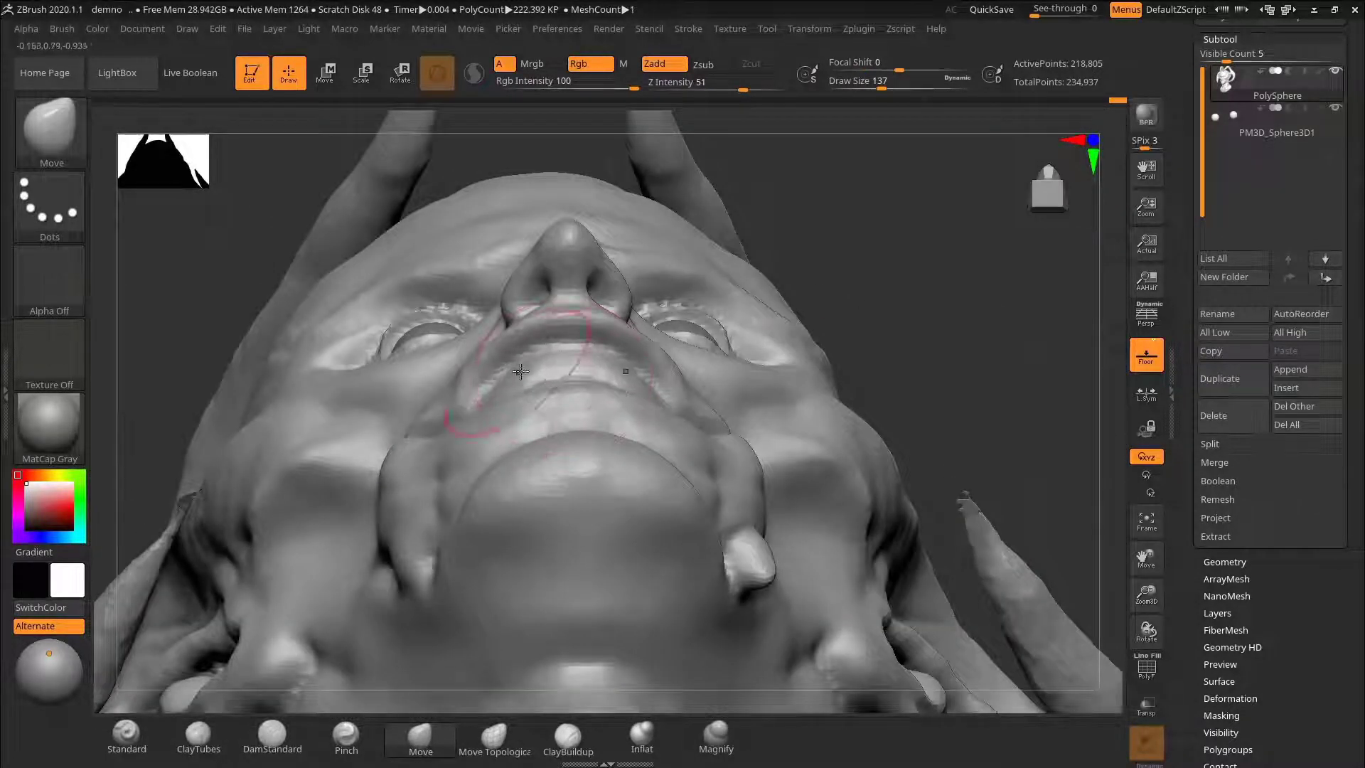
pyautogui.hotkey('ctrl', 'z')
# Step: Carve the gaps between the upper front teeth with DamStandard at draw size 50, undoing the stray strokes
pyautogui.moveTo(899, 238); pyautogui.dragTo(885, 352)
pyautogui.press('b')
pyautogui.press('d')
pyautogui.press('s')
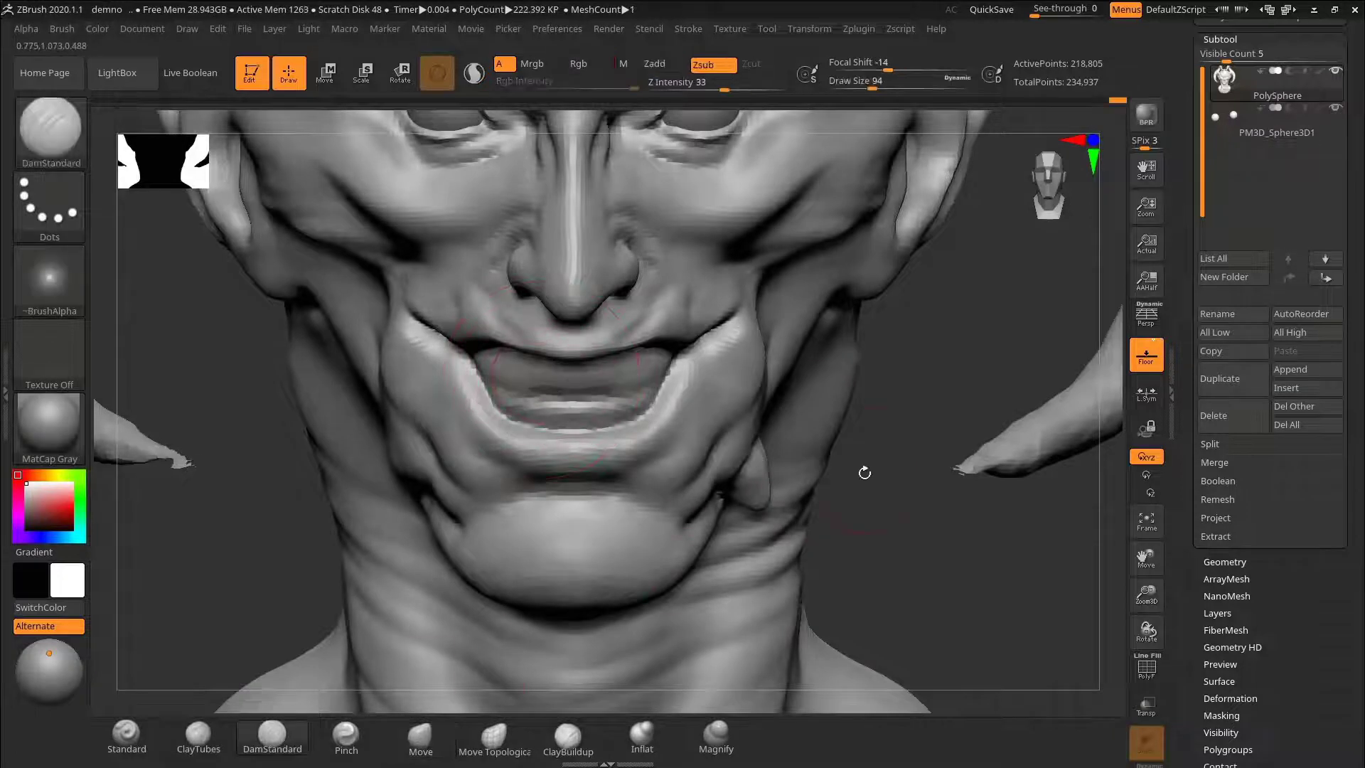
pyautogui.moveTo(865, 472)
pyautogui.keyDown('alt'); pyautogui.mouseDown()
pyautogui.moveTo(877, 501)
pyautogui.moveTo(924, 438)
pyautogui.mouseUp(); pyautogui.keyUp('alt')
pyautogui.press('[')
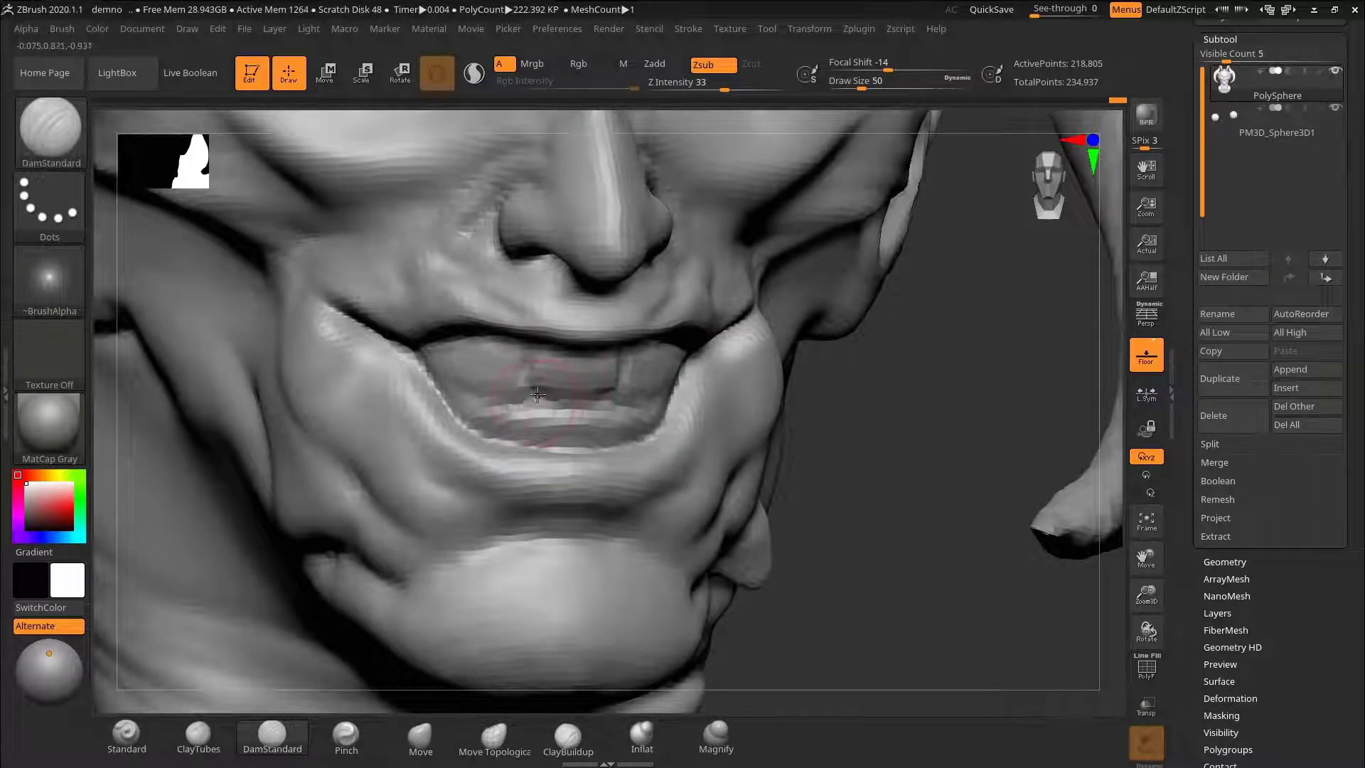
pyautogui.hotkey('ctrl', 'z')
pyautogui.hotkey('ctrl', 'z')
pyautogui.hotkey('ctrl', 'z')
pyautogui.hotkey('ctrl', 'z')
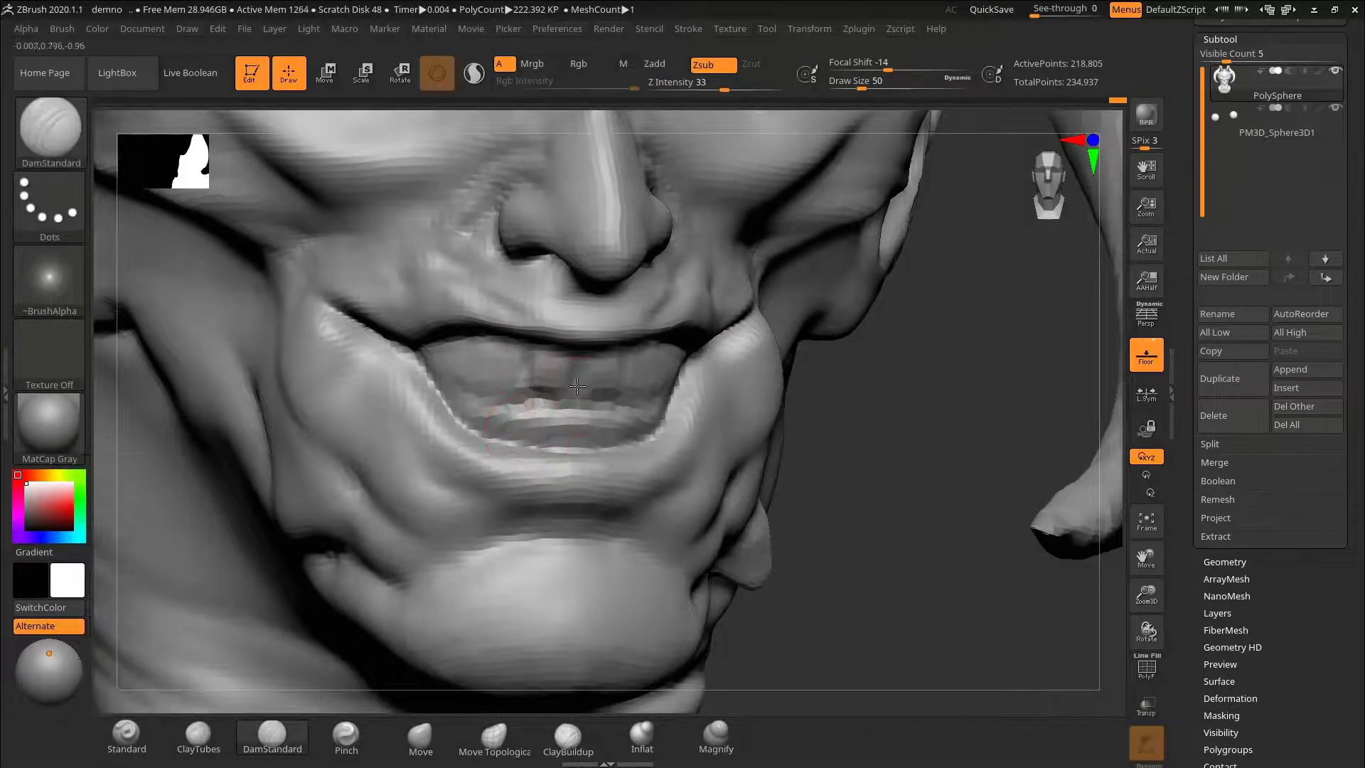
# Step: Carve the remaining upper teeth toward both mouth corners with DamStandard at draw size 50
pyautogui.moveTo(889, 433); pyautogui.dragTo(683, 433)
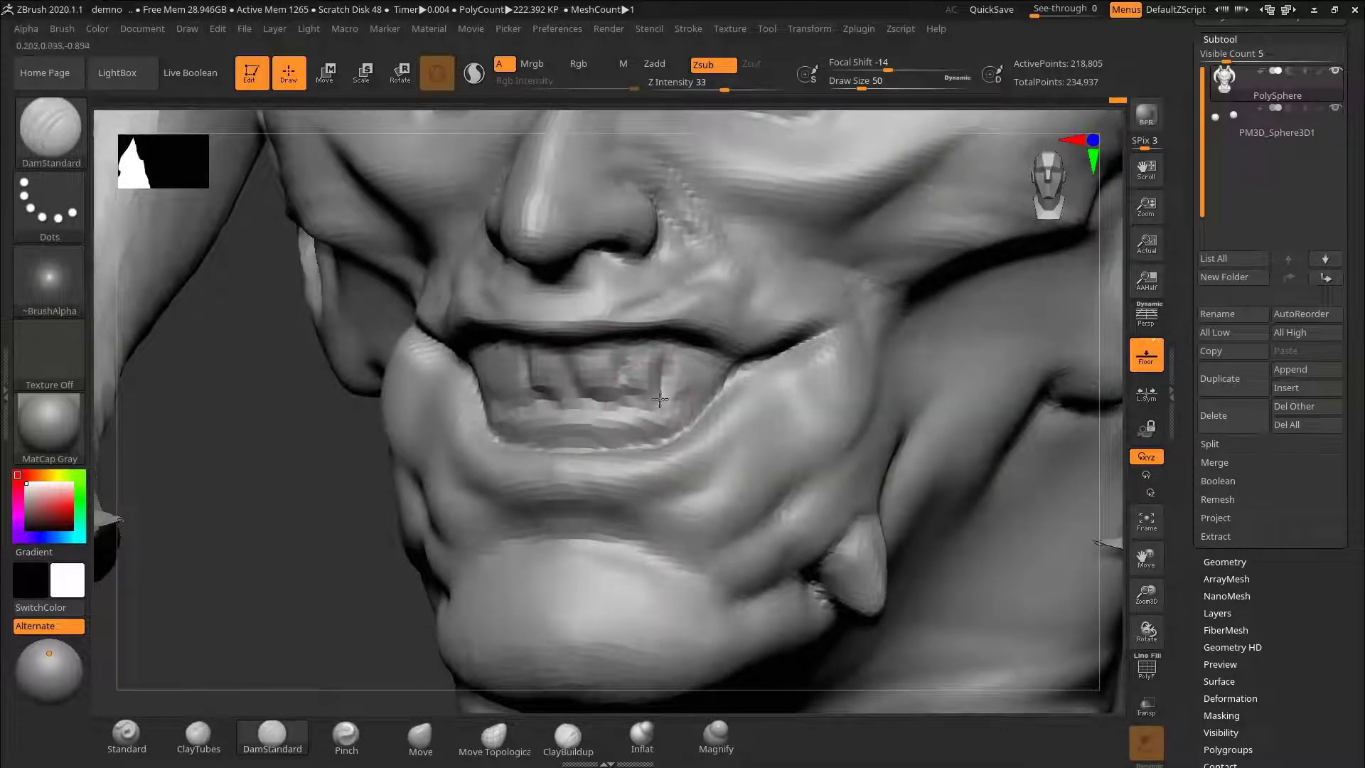
pyautogui.moveTo(659, 412); pyautogui.dragTo(963, 473, button='right')
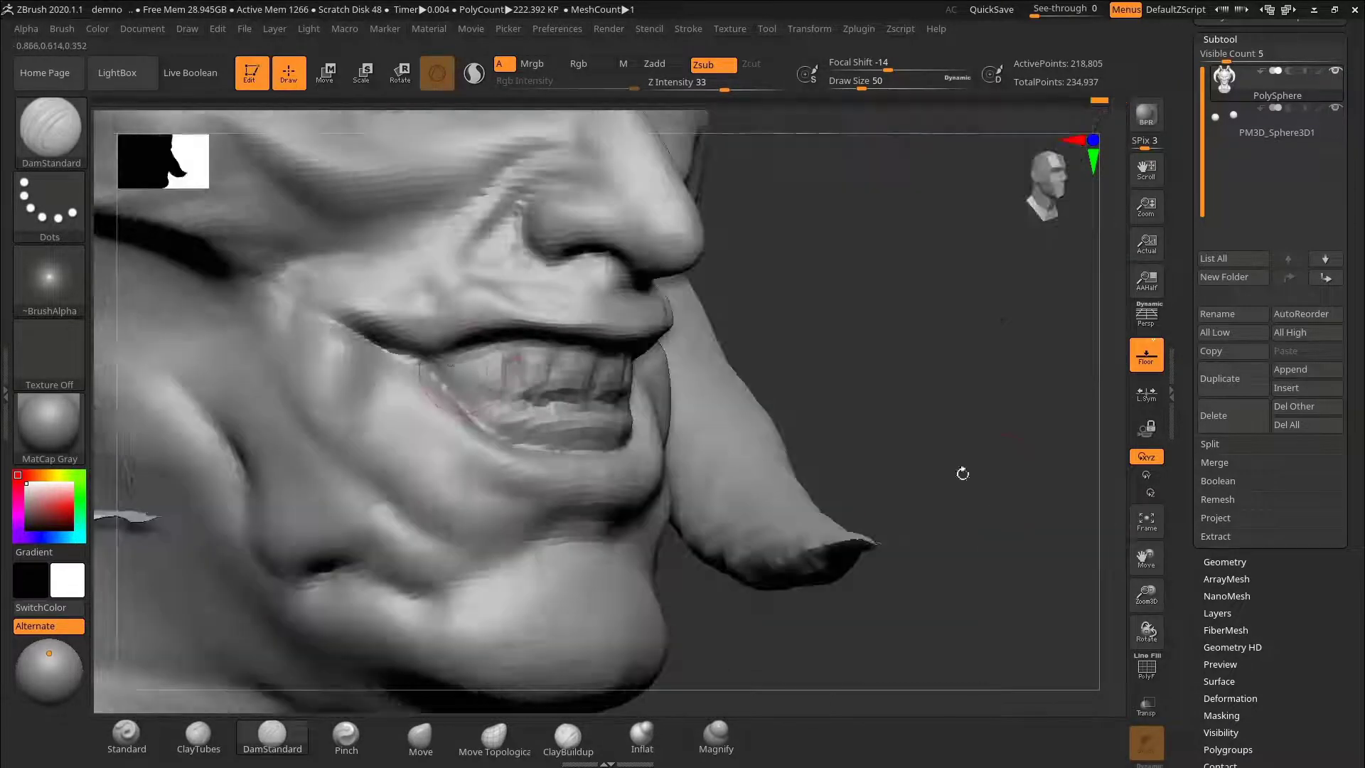
pyautogui.moveTo(487, 411); pyautogui.dragTo(718, 404, button='right')
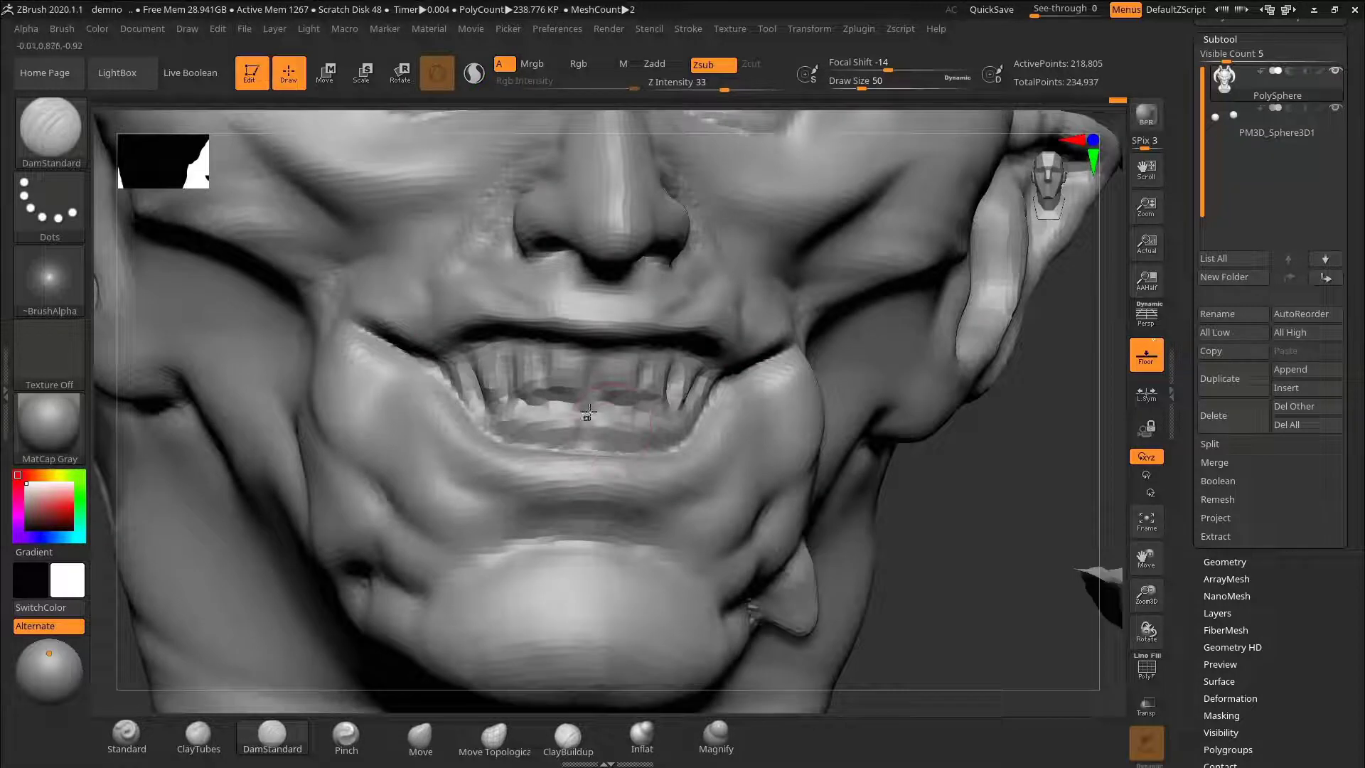
# Step: Carve the lower teeth and sharpen the gaps between all teeth with DamStandard at draw size 29
pyautogui.moveTo(987, 500)
pyautogui.keyDown('ctrl'); pyautogui.mouseDown(button='right')
pyautogui.moveTo(875, 558)
pyautogui.moveTo(1009, 497)
pyautogui.moveTo(1023, 427)
pyautogui.mouseUp(button='right'); pyautogui.keyUp('ctrl')
pyautogui.press('[')
pyautogui.press('[')
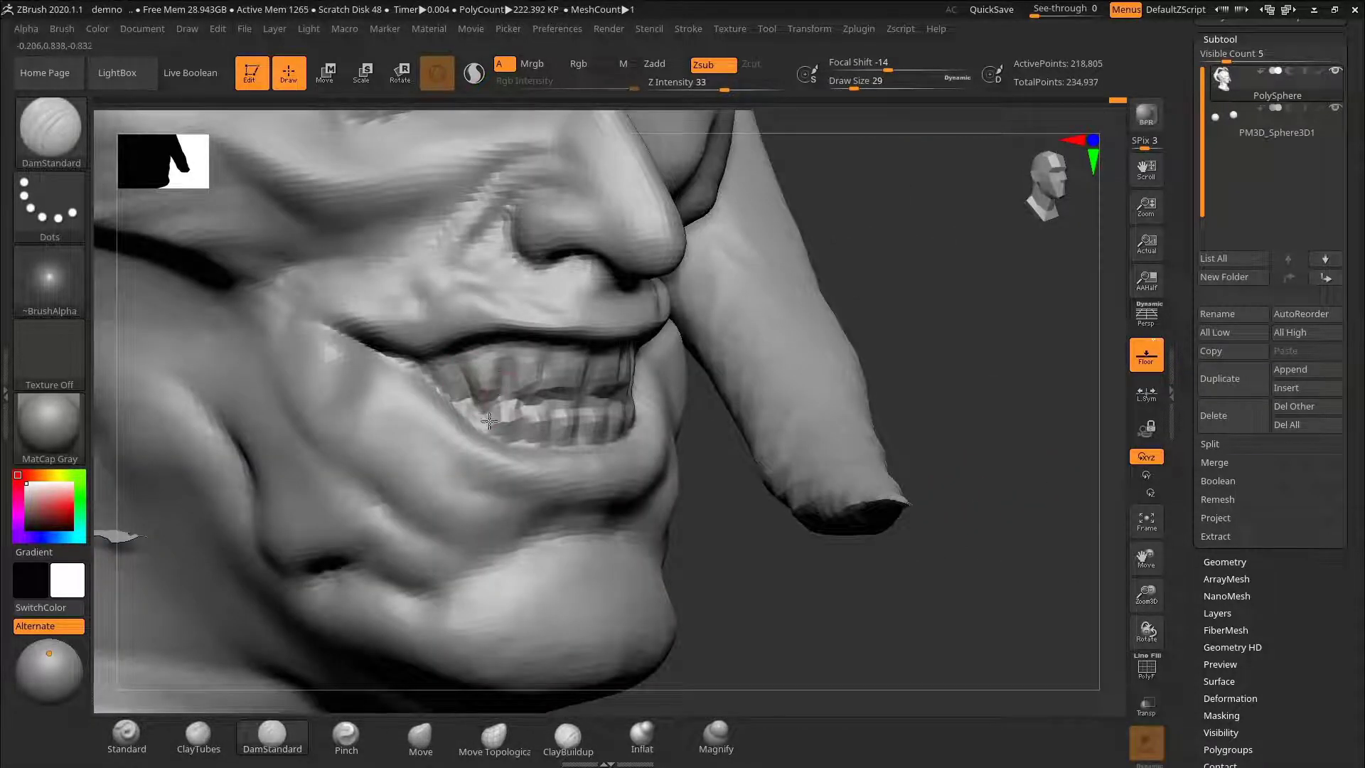
pyautogui.keyDown('shift'); pyautogui.moveTo(559, 402); pyautogui.dragTo(595, 402, button='right'); pyautogui.keyUp('shift')
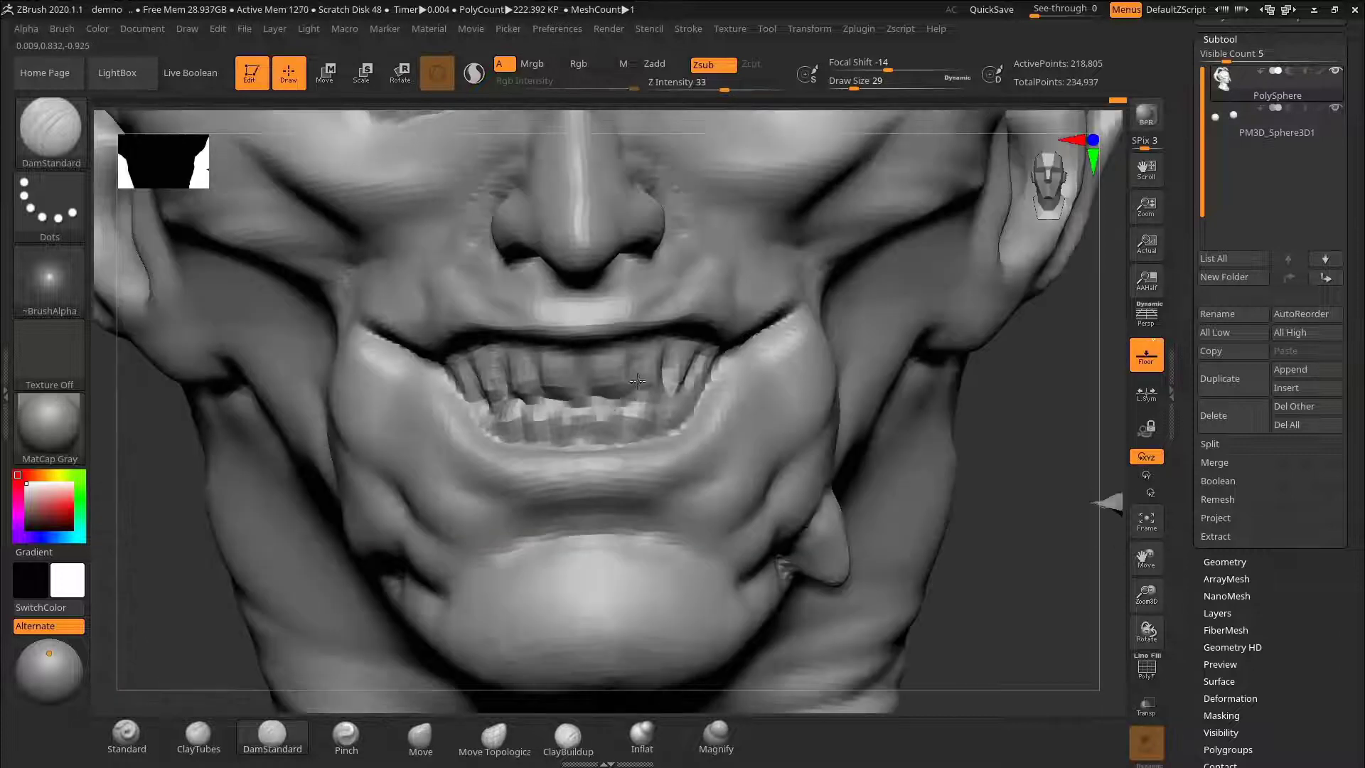
pyautogui.moveTo(986, 445); pyautogui.dragTo(949, 519, button='right')
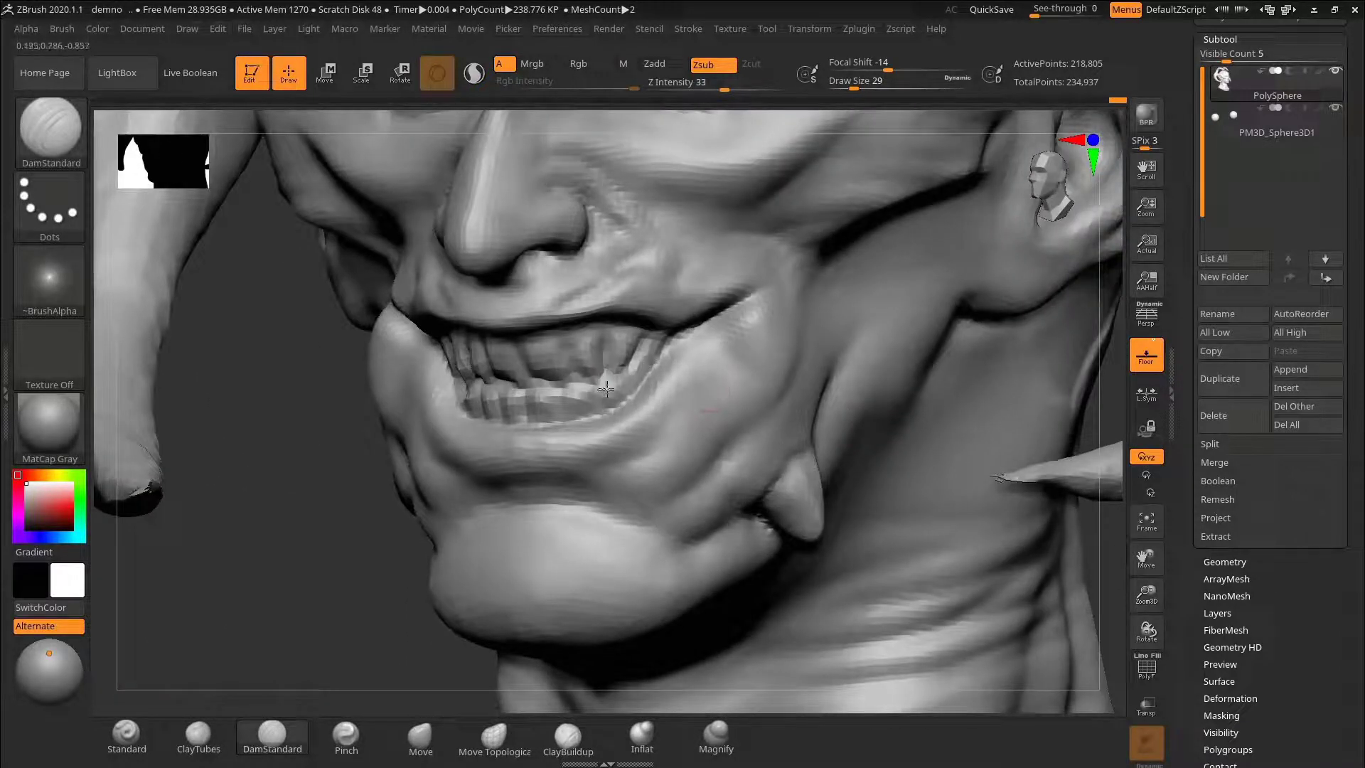
# Step: Refine the folds around the ear and under the horn base with DamStandard at draw size 104
pyautogui.press('f')
pyautogui.moveTo(853, 498); pyautogui.dragTo(1015, 527)
pyautogui.scroll(4, 969, 488)
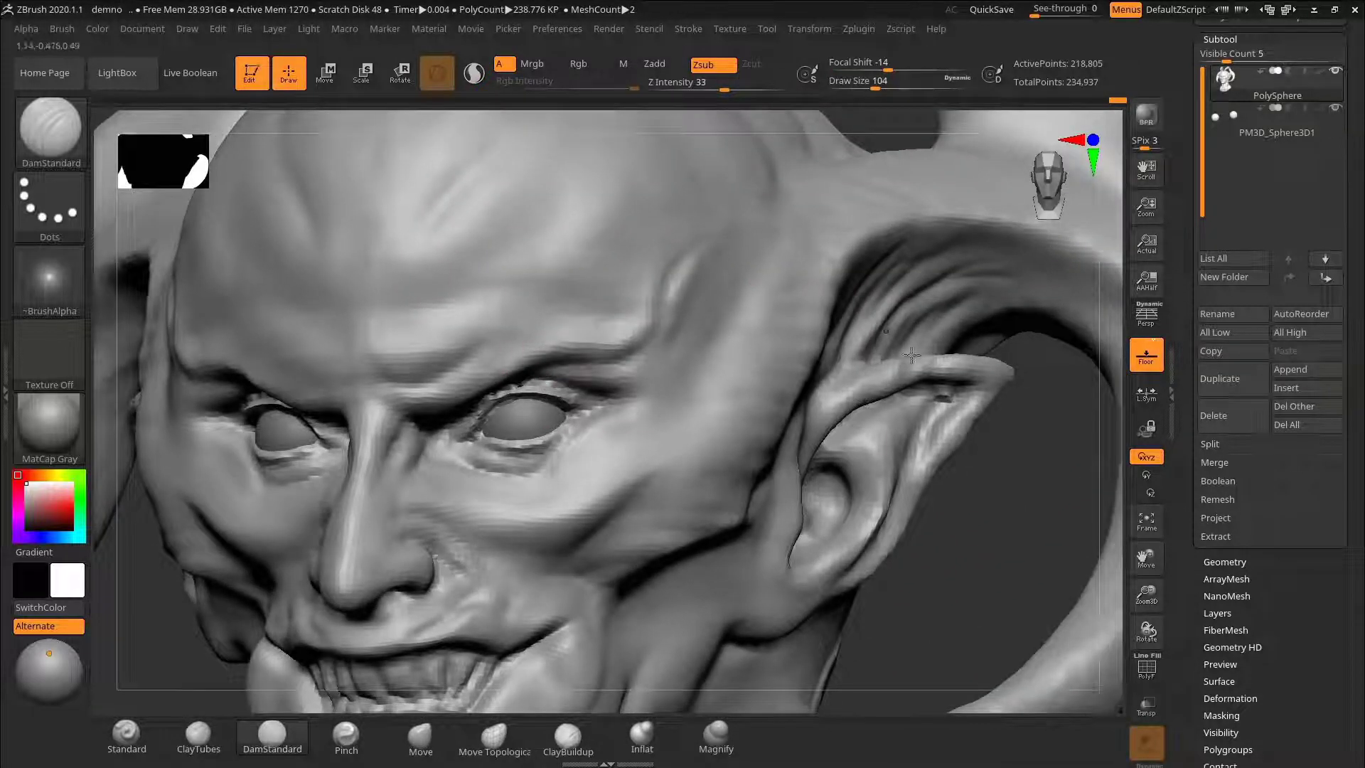
pyautogui.press('f')
pyautogui.moveTo(911, 354); pyautogui.dragTo(1005, 524)
pyautogui.scroll(4, 1004, 570)
pyautogui.moveTo(1004, 570); pyautogui.dragTo(937, 291)
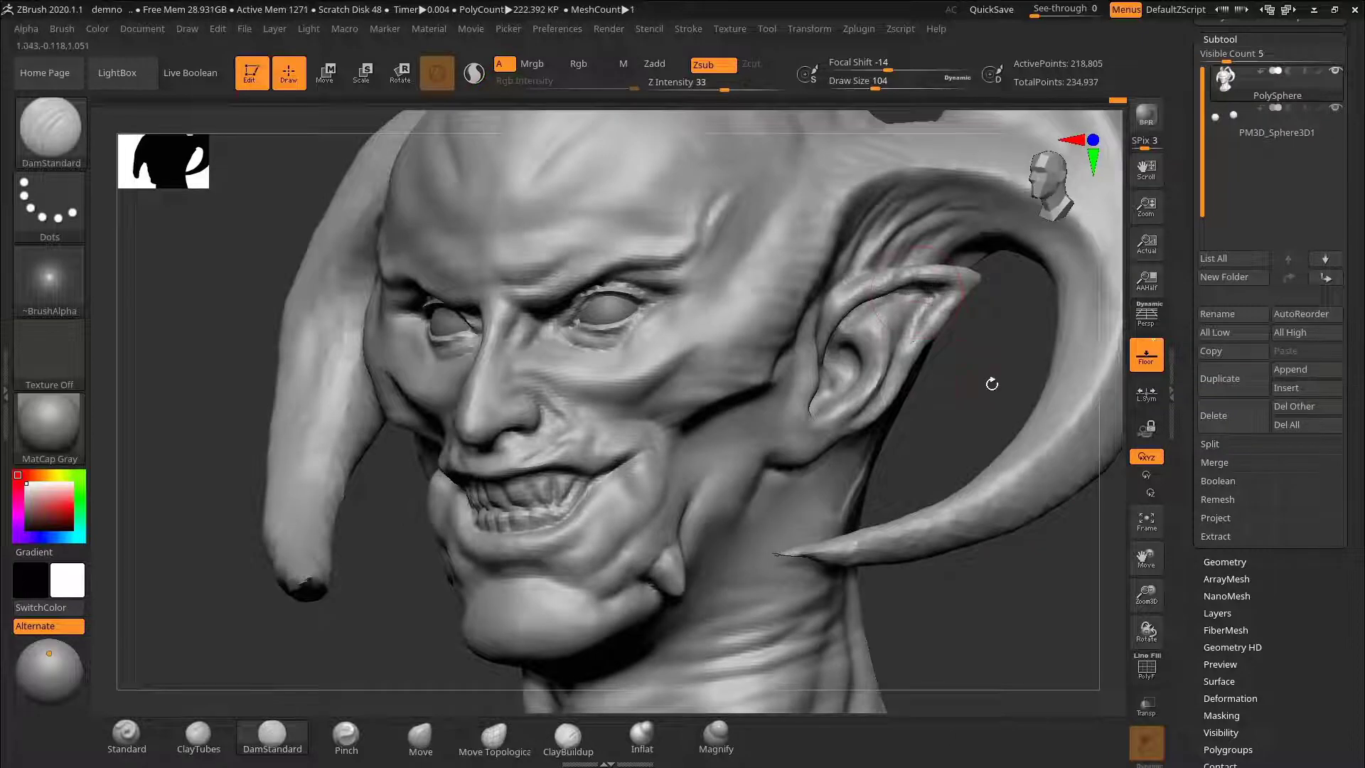
# Step: Deepen the creases around the ear, temple and side of the neck with DamStandard at draw size 161
pyautogui.moveTo(992, 384); pyautogui.dragTo(962, 372)
pyautogui.scroll(2, 932, 455)
pyautogui.moveTo(975, 439)
pyautogui.mouseDown()
pyautogui.moveTo(924, 438)
pyautogui.moveTo(967, 444)
pyautogui.moveTo(895, 407)
pyautogui.moveTo(969, 435)
pyautogui.moveTo(881, 399)
pyautogui.mouseUp()
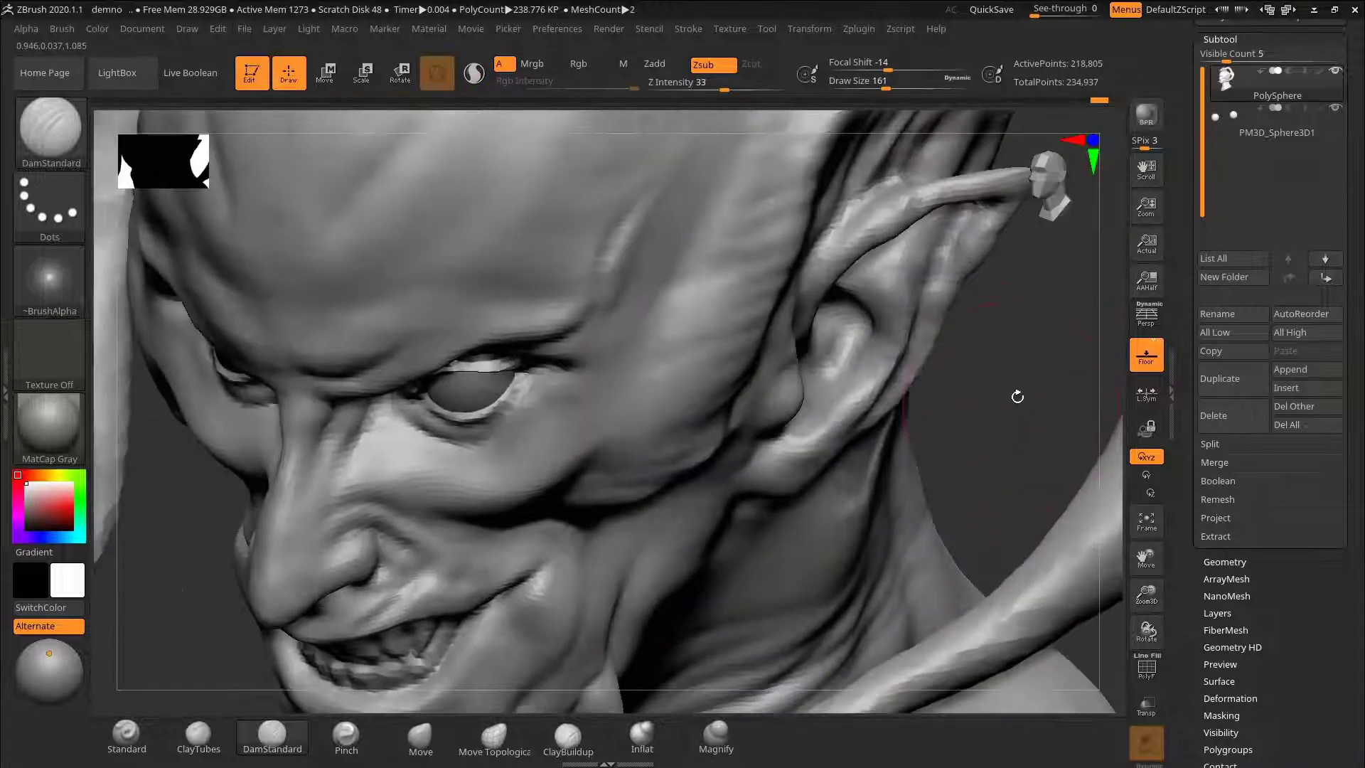
pyautogui.scroll(3, 769, 361)
pyautogui.press('f')
pyautogui.moveTo(1002, 341)
pyautogui.mouseDown()
pyautogui.moveTo(1059, 387)
pyautogui.moveTo(1015, 448)
pyautogui.mouseUp()
pyautogui.scroll(3, 711, 313)
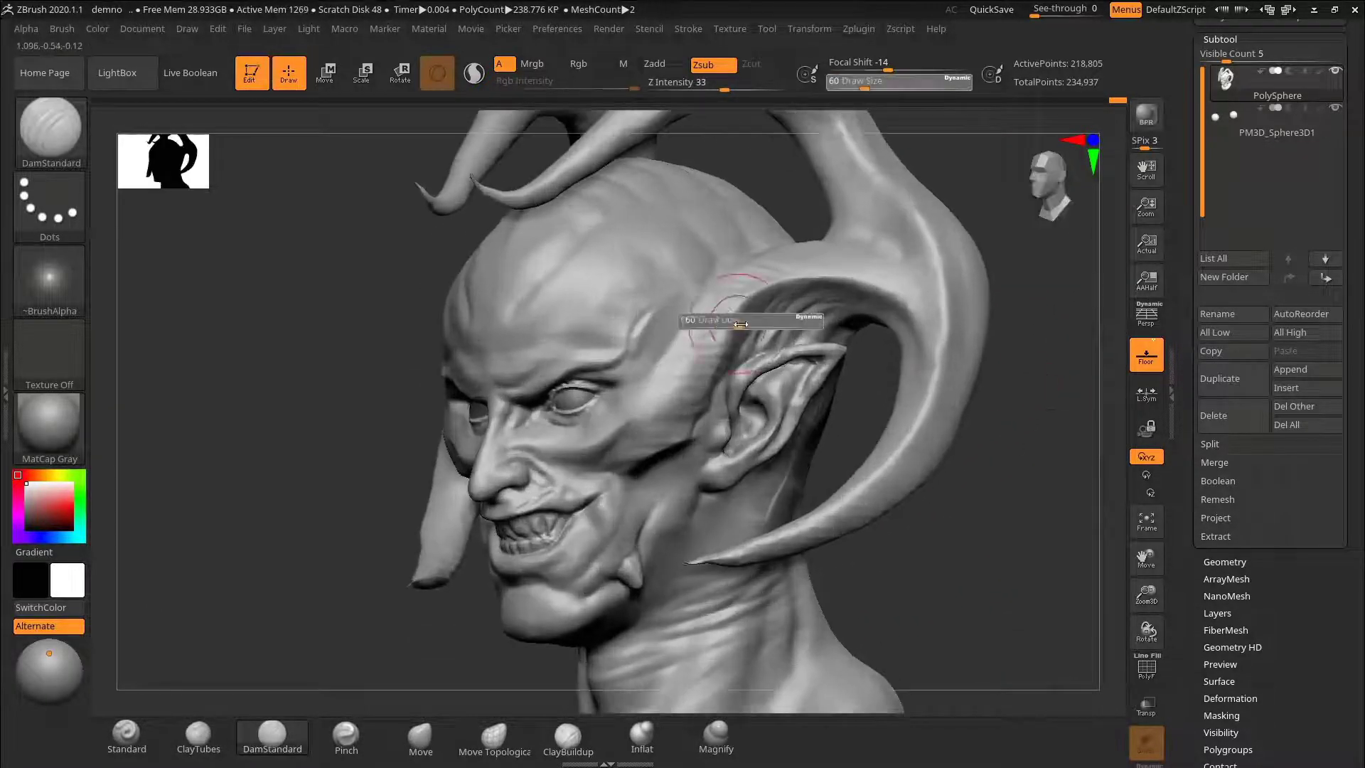
# Step: Carve a lengthwise ridge along the large curved side horn with DamStandard at draw size 235, undoing the stray strokes
pyautogui.moveTo(905, 314); pyautogui.dragTo(774, 283)
pyautogui.moveTo(767, 600); pyautogui.dragTo(750, 492)
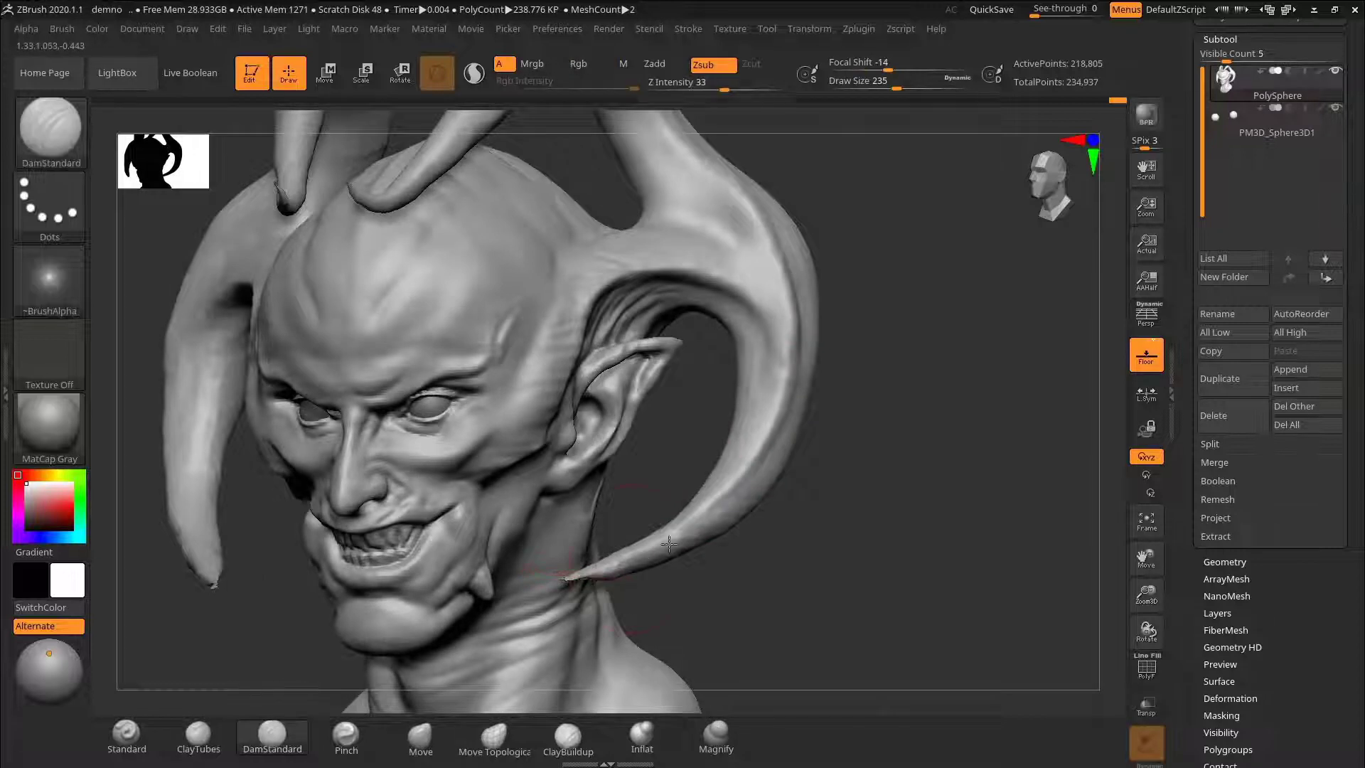
pyautogui.moveTo(850, 417); pyautogui.dragTo(837, 365)
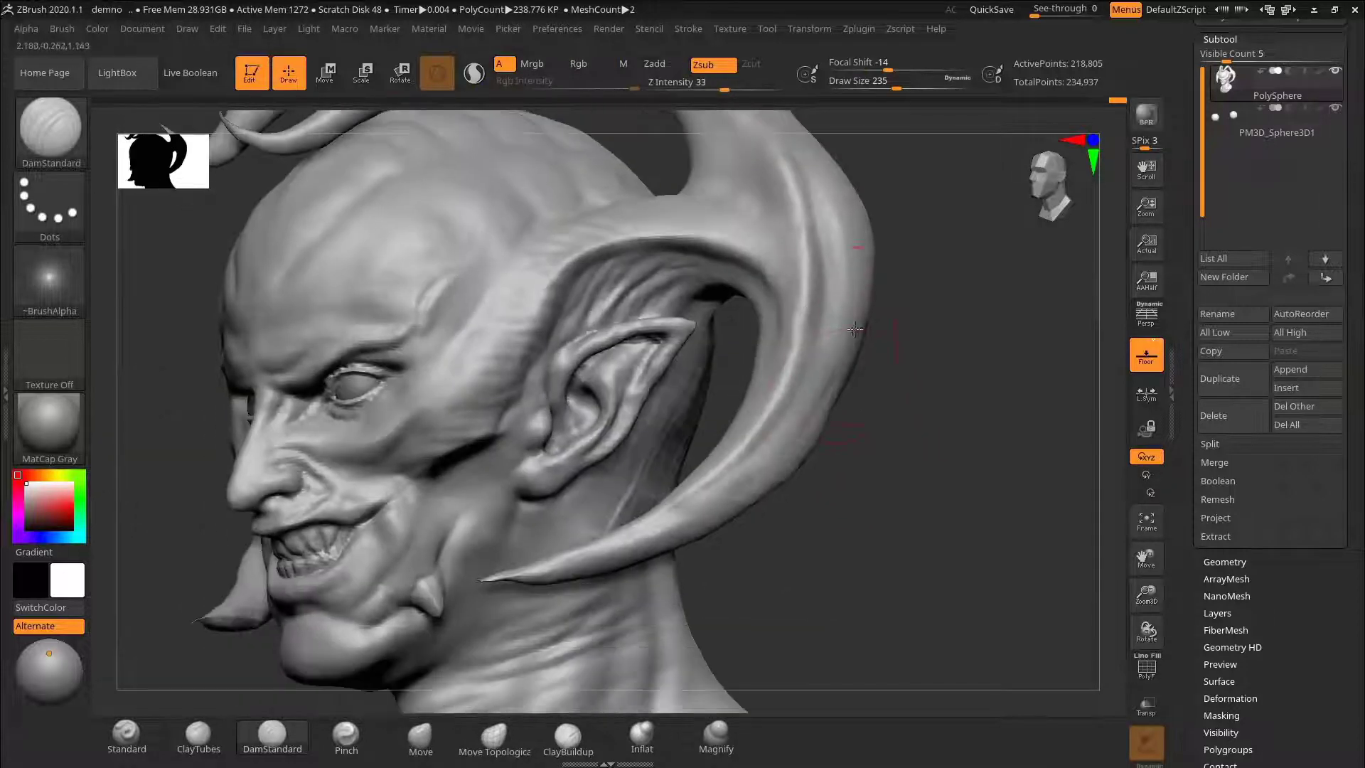
pyautogui.hotkey('ctrl', 'z')
pyautogui.hotkey('ctrl', 'z')
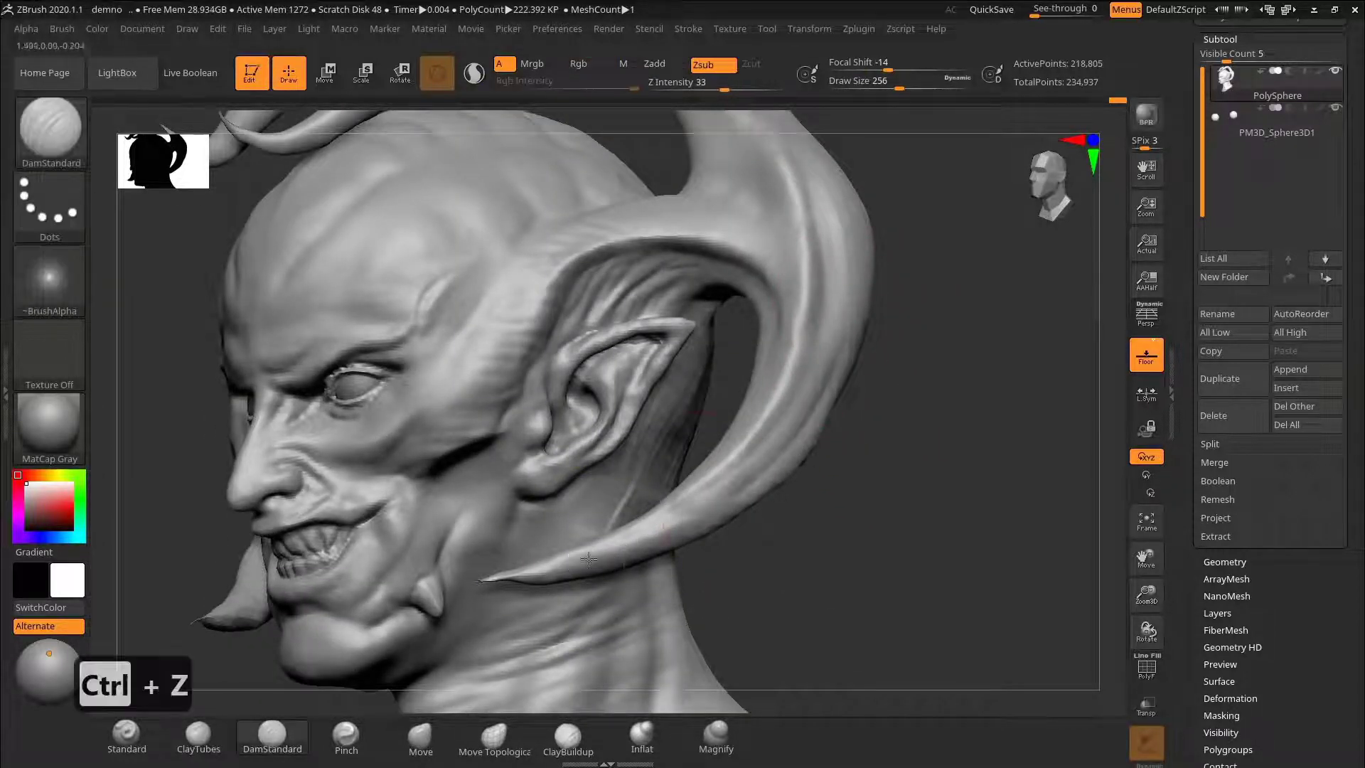
pyautogui.hotkey('ctrl', 'z')
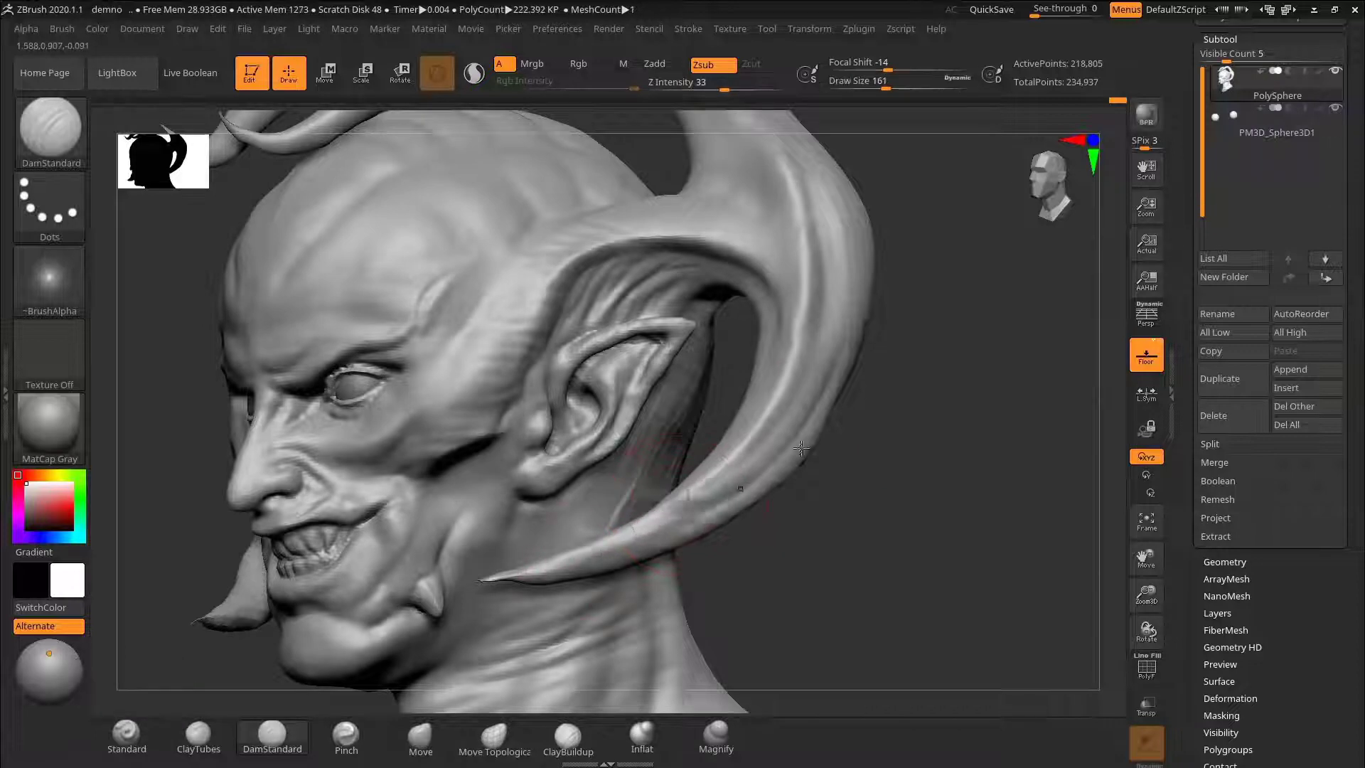
# Step: Carve a row of transverse ridges across the outer back curve of the side horn with DamStandard at draw sizes 230 to 342
pyautogui.moveTo(643, 544)
pyautogui.mouseDown()
pyautogui.moveTo(727, 455)
pyautogui.moveTo(850, 526)
pyautogui.moveTo(868, 339)
pyautogui.moveTo(734, 393)
pyautogui.moveTo(832, 398)
pyautogui.mouseUp()
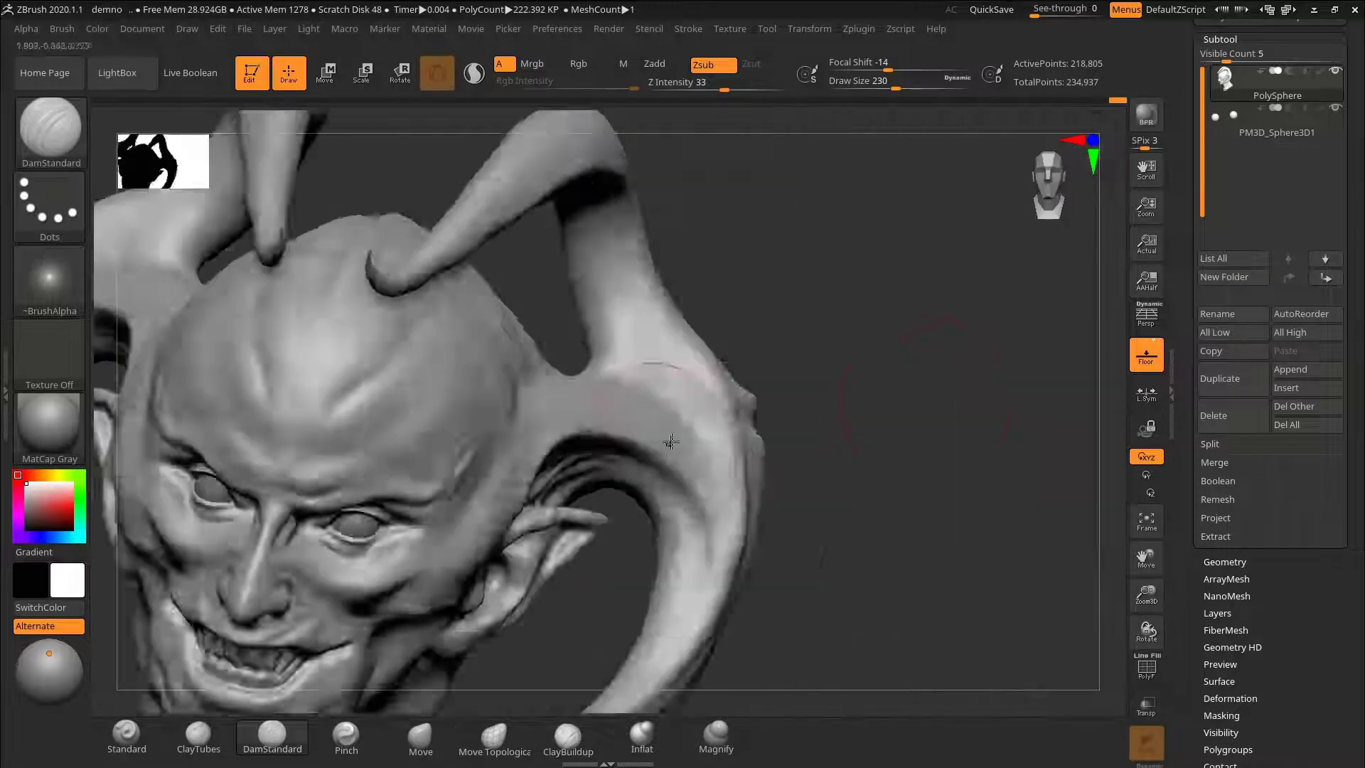
pyautogui.moveTo(671, 442); pyautogui.dragTo(895, 423)
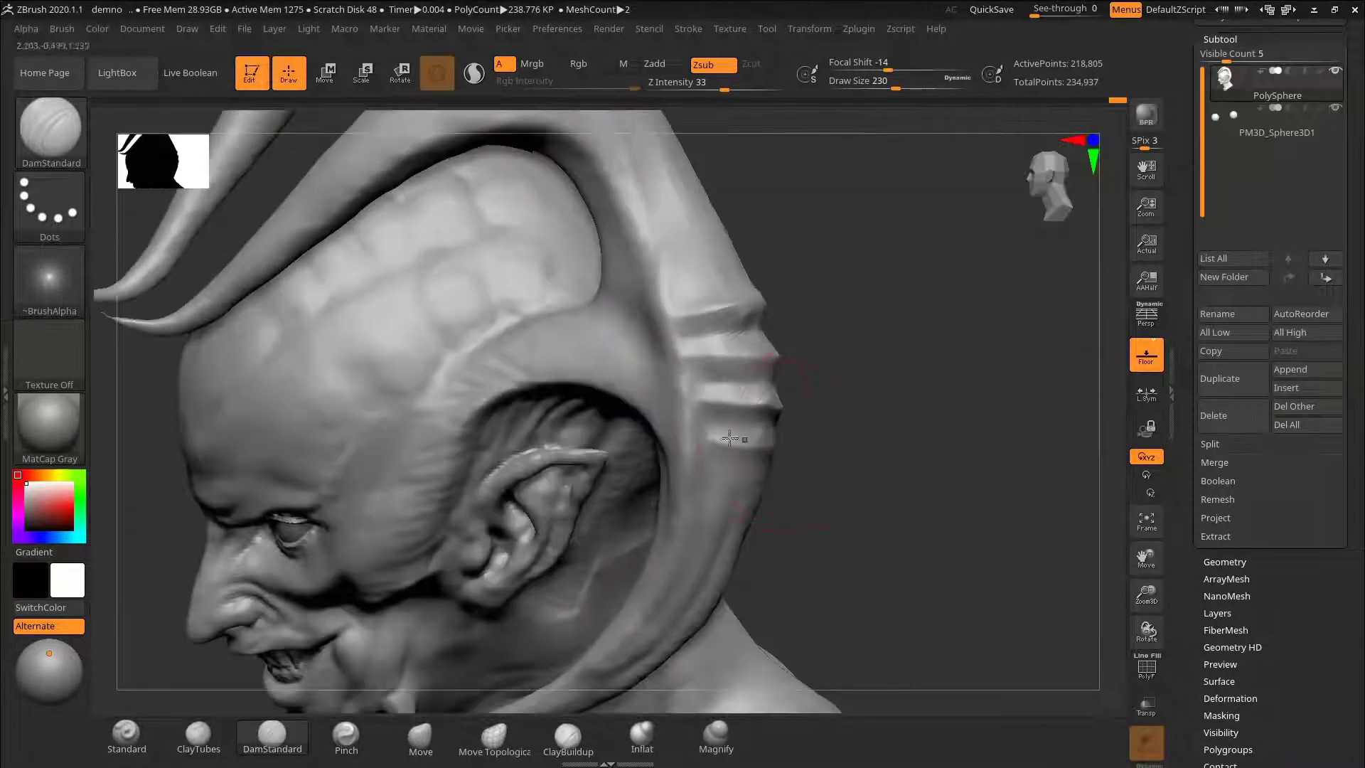
pyautogui.moveTo(835, 455)
pyautogui.mouseDown()
pyautogui.moveTo(832, 329)
pyautogui.moveTo(914, 463)
pyautogui.moveTo(841, 481)
pyautogui.moveTo(804, 424)
pyautogui.moveTo(939, 406)
pyautogui.moveTo(664, 375)
pyautogui.mouseUp()
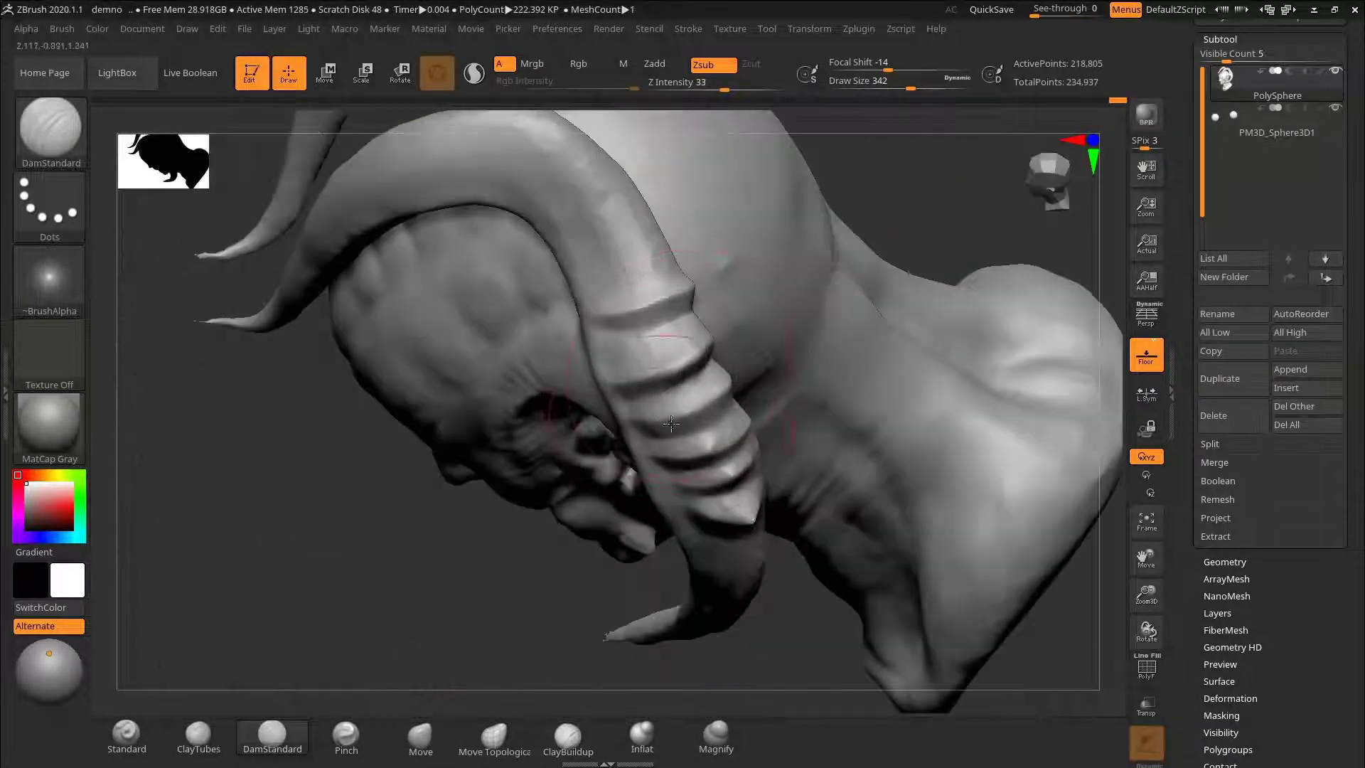
pyautogui.moveTo(874, 228)
pyautogui.mouseDown()
pyautogui.moveTo(817, 313)
pyautogui.moveTo(878, 391)
pyautogui.moveTo(843, 204)
pyautogui.moveTo(838, 274)
pyautogui.moveTo(717, 385)
pyautogui.mouseUp()
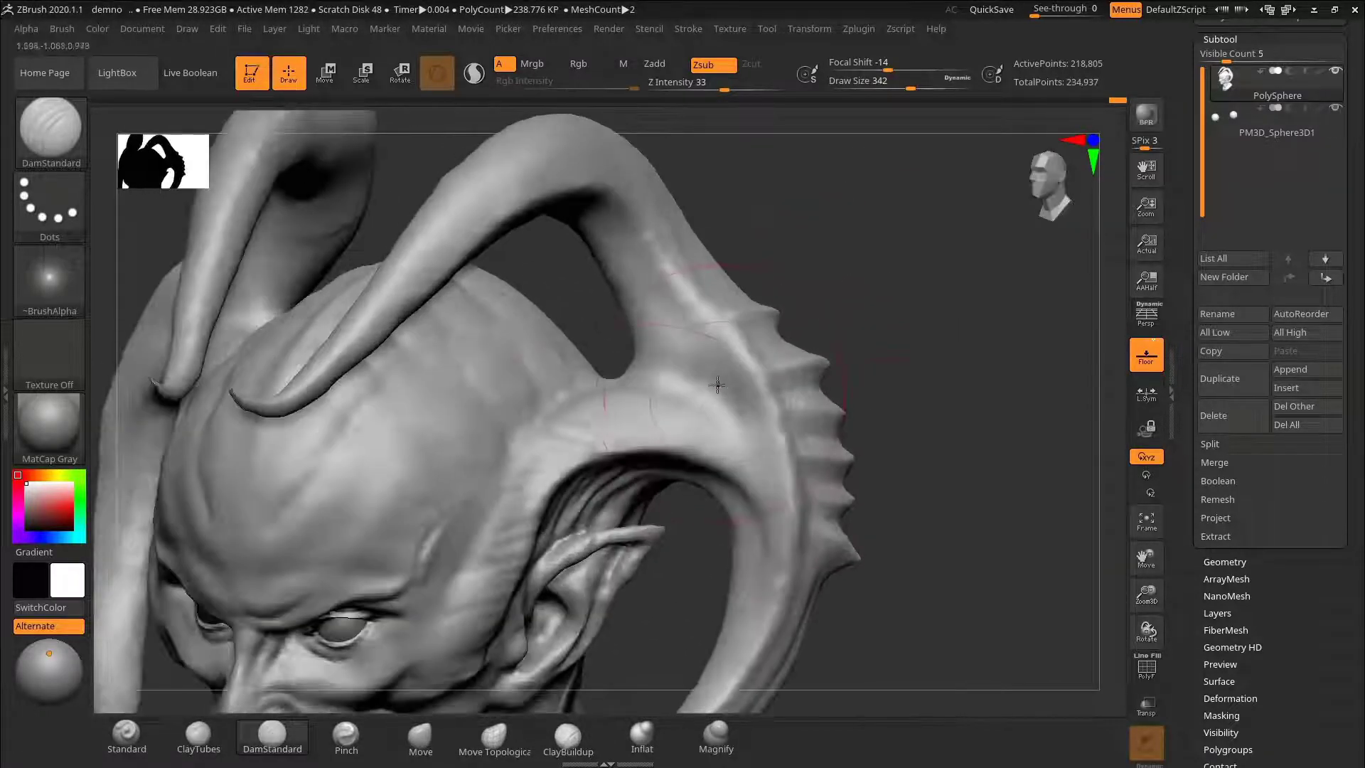
# Step: Undo the latest ridge strokes and carve a lengthwise groove on the side horn's upper bend with DamStandard at draw size 261
pyautogui.press('s')
pyautogui.hotkey('ctrl', 'z')
pyautogui.hotkey('ctrl', 'z')
pyautogui.moveTo(771, 479); pyautogui.dragTo(785, 472, button='right')
pyautogui.press('s')
pyautogui.moveTo(661, 353); pyautogui.dragTo(657, 353)
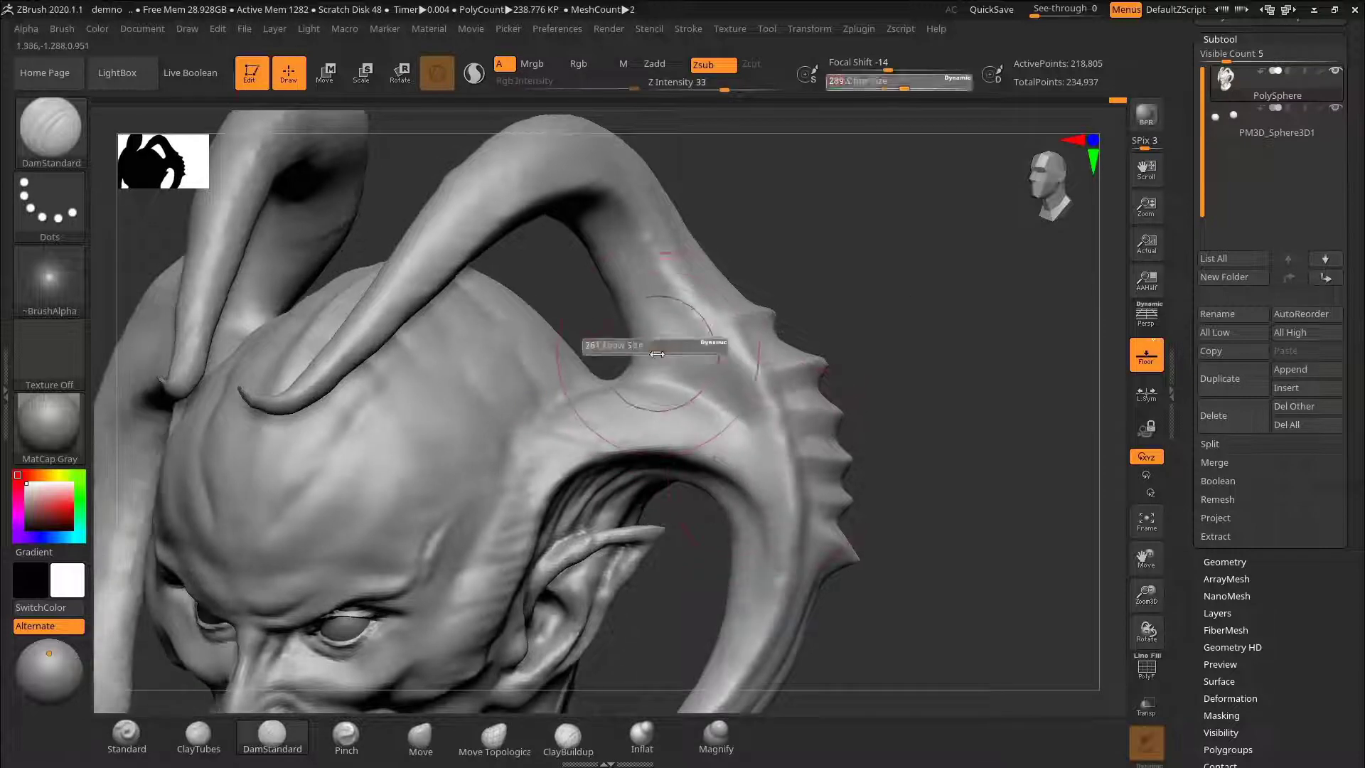
pyautogui.press('s')
pyautogui.moveTo(630, 262); pyautogui.dragTo(720, 344)
# Step: Sharpen the lengthwise ridge running down beside the side horn's transverse ridges with DamStandard at draw size 215, undoing stray strokes
pyautogui.press('s')
pyautogui.moveTo(694, 317); pyautogui.dragTo(700, 317)
pyautogui.moveTo(656, 270); pyautogui.dragTo(770, 449)
pyautogui.keyDown('alt'); pyautogui.moveTo(901, 407); pyautogui.dragTo(905, 305); pyautogui.keyUp('alt')
pyautogui.hotkey('ctrl', 'z')
pyautogui.moveTo(655, 199); pyautogui.dragTo(776, 369)
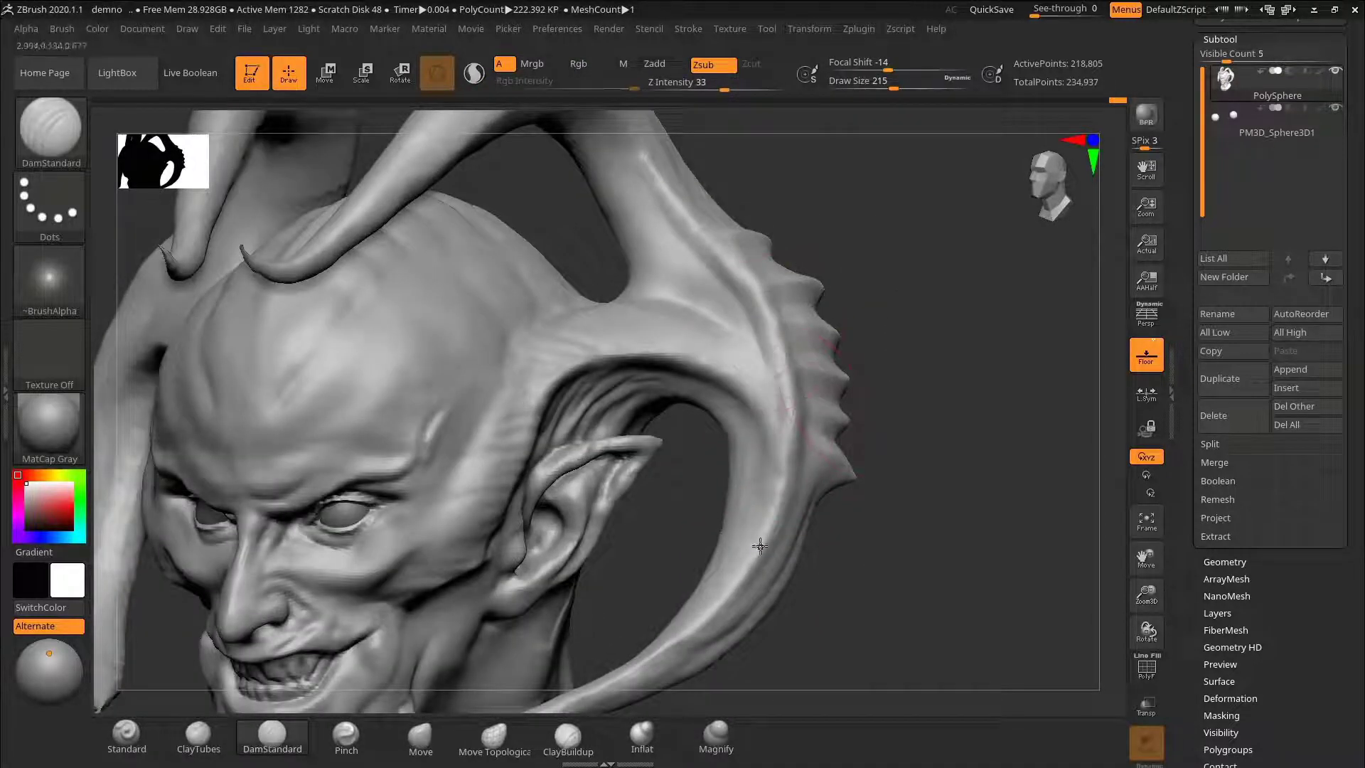
pyautogui.moveTo(760, 545)
pyautogui.mouseDown(button='right')
pyautogui.moveTo(739, 398)
pyautogui.moveTo(711, 412)
pyautogui.moveTo(688, 387)
pyautogui.moveTo(771, 335)
pyautogui.moveTo(815, 386)
pyautogui.moveTo(880, 259)
pyautogui.mouseUp(button='right')
pyautogui.hotkey('ctrl', 'z')
# Step: Mask the half of the bust with the ridged horn and transfer its detail to the other half with Smart ReSym
pyautogui.keyDown('ctrl'); pyautogui.moveTo(888, 154); pyautogui.dragTo(607, 642); pyautogui.keyUp('ctrl')
pyautogui.keyDown('ctrl'); pyautogui.moveTo(686, 533); pyautogui.dragTo(955, 344, button='right'); pyautogui.keyUp('ctrl')
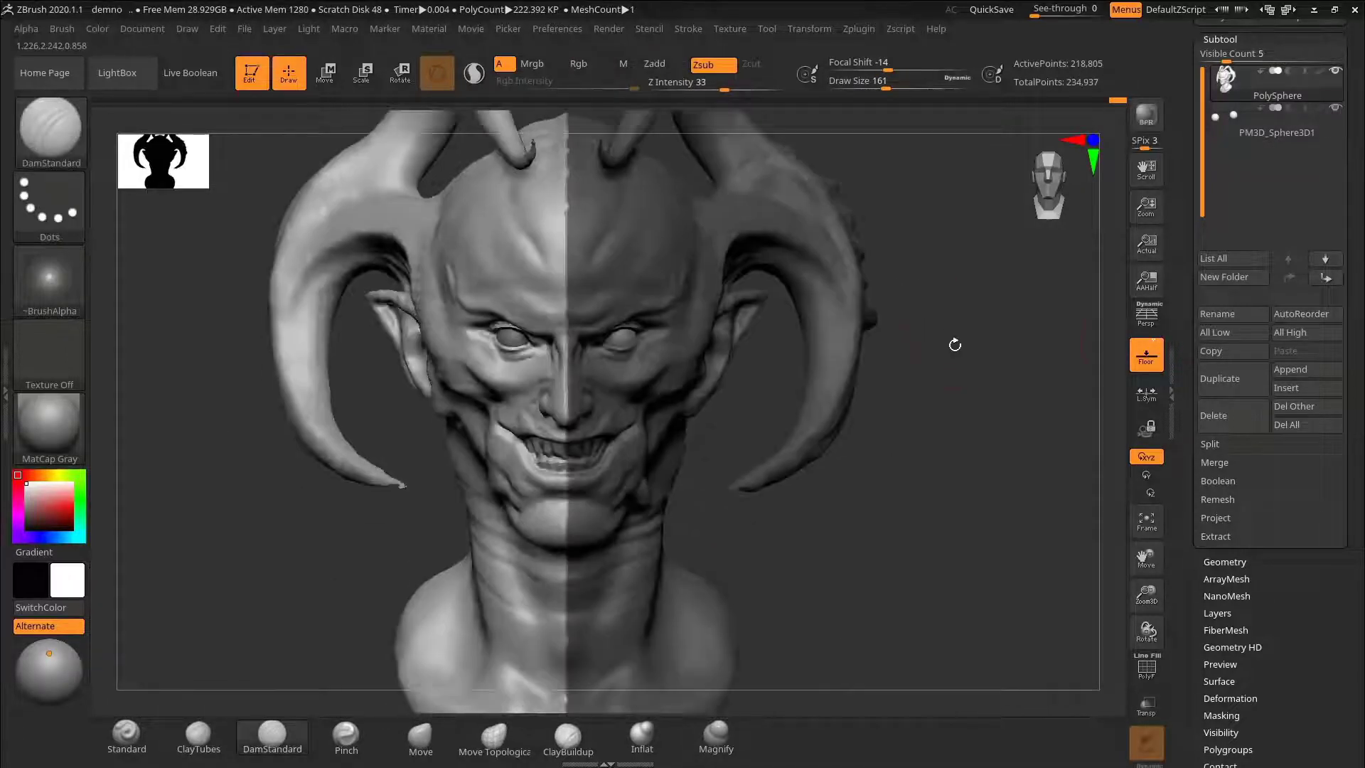
pyautogui.click(1220, 39)
pyautogui.click(1230, 335)
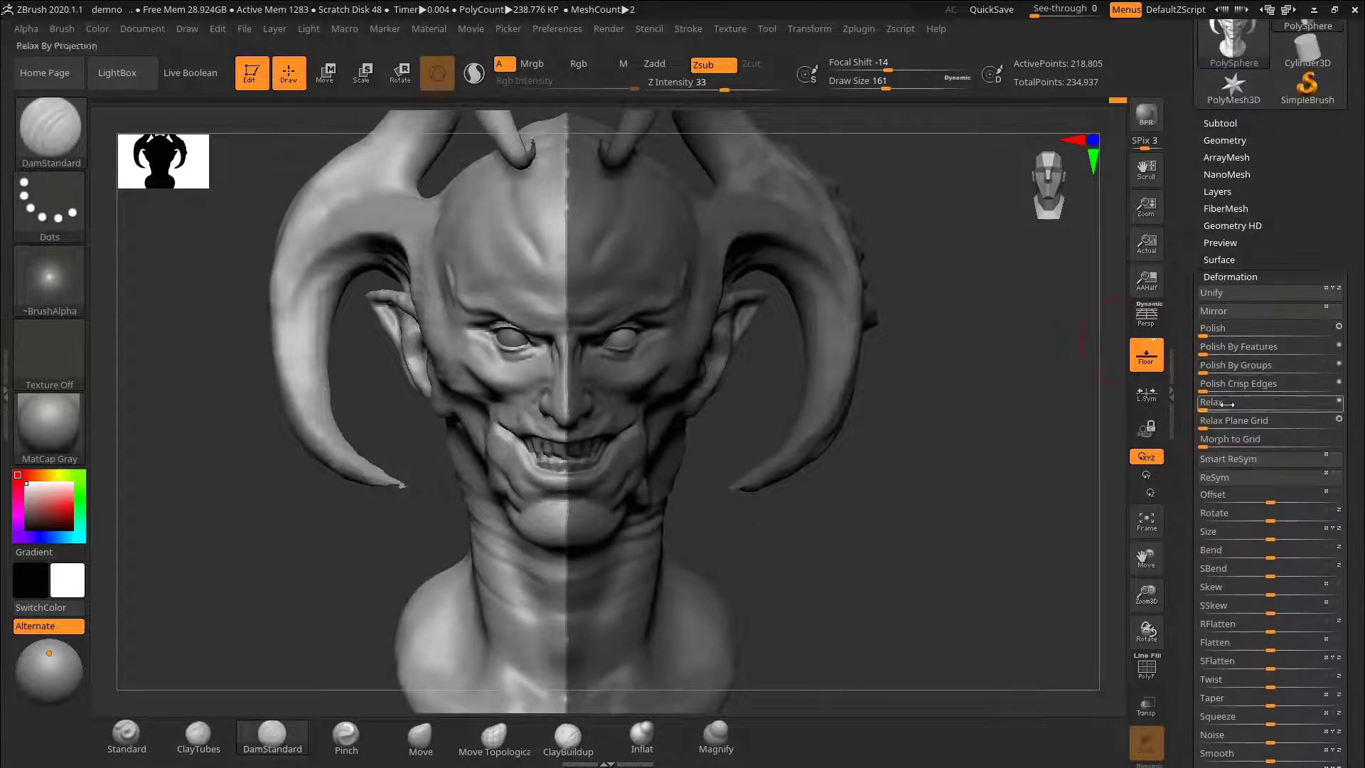
pyautogui.click(1228, 459)
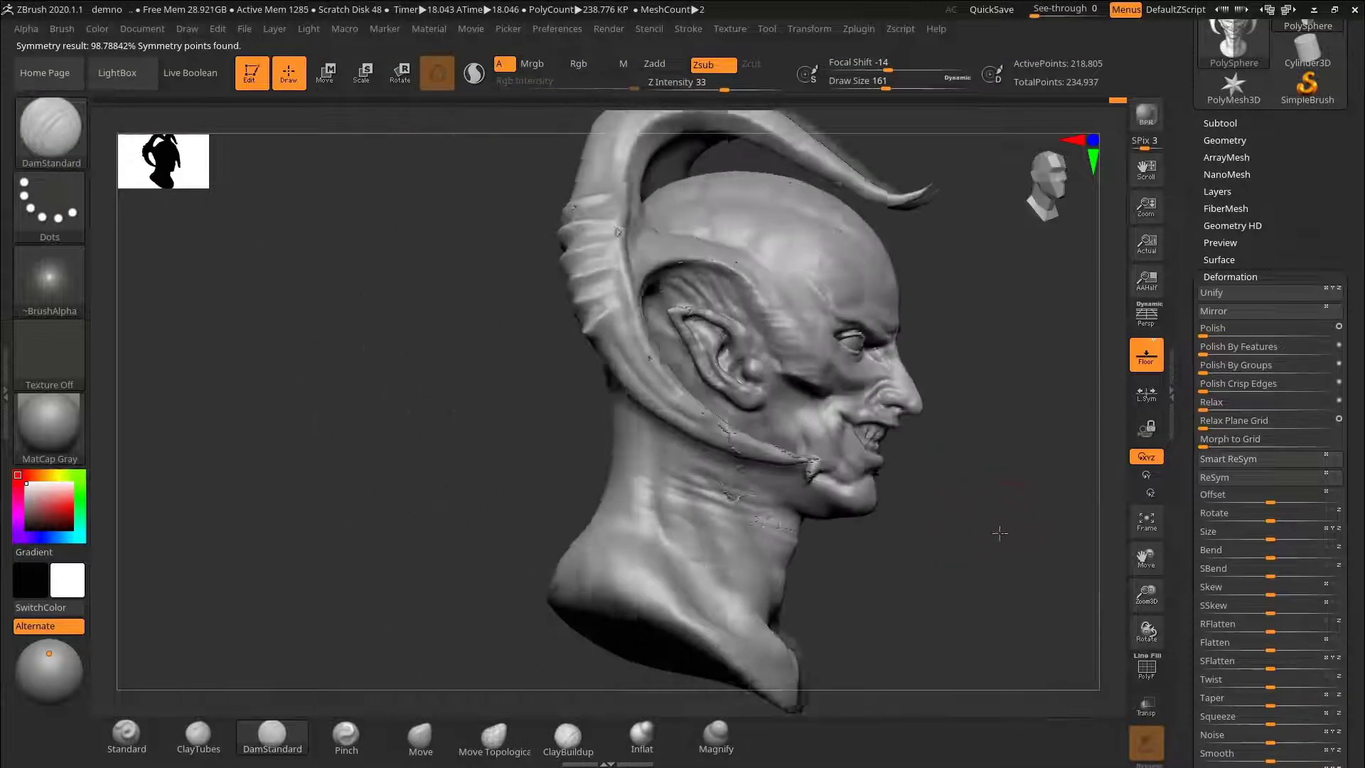
pyautogui.click(1214, 477)
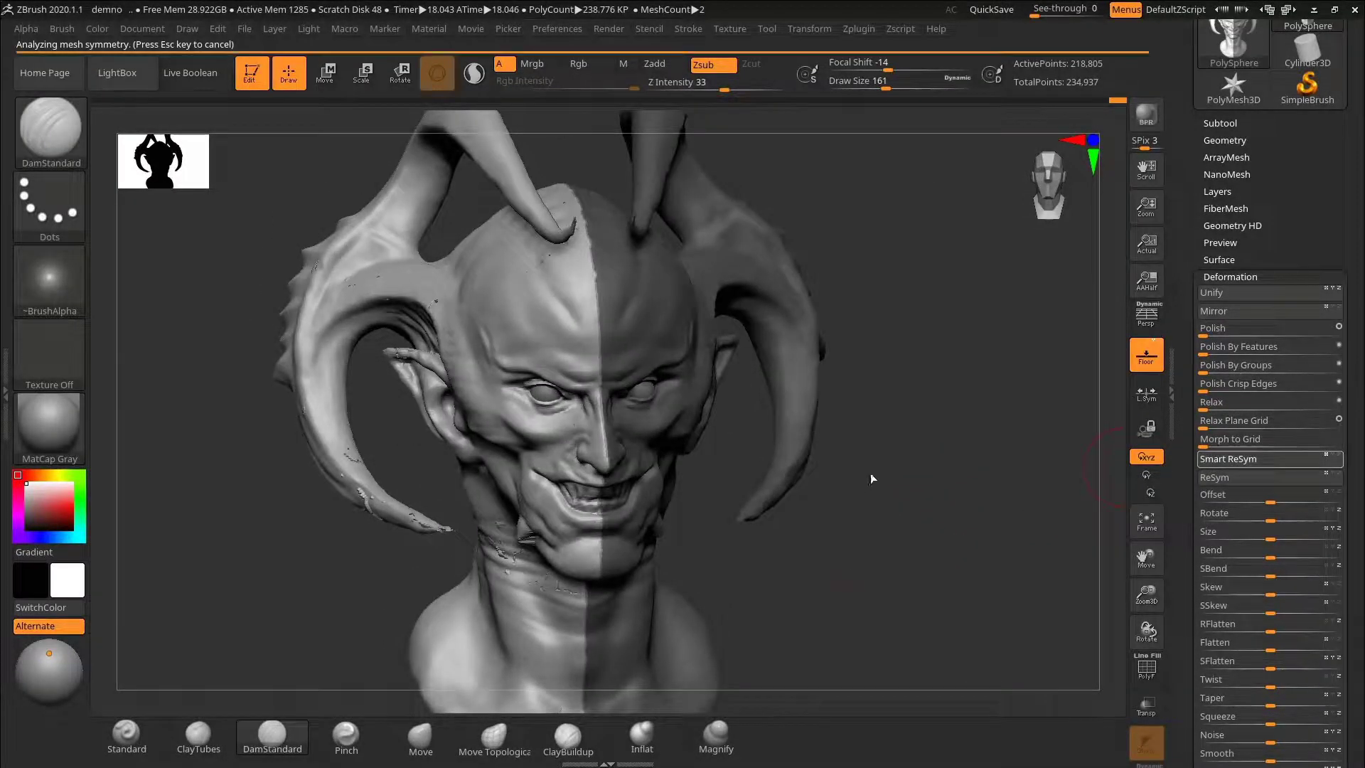
# Step: Smooth the mesh artifacts on the mirrored horn, face and neck with the Smooth brush at draw size 161
pyautogui.moveTo(902, 482)
pyautogui.mouseDown()
pyautogui.moveTo(944, 472)
pyautogui.moveTo(756, 524)
pyautogui.mouseUp()
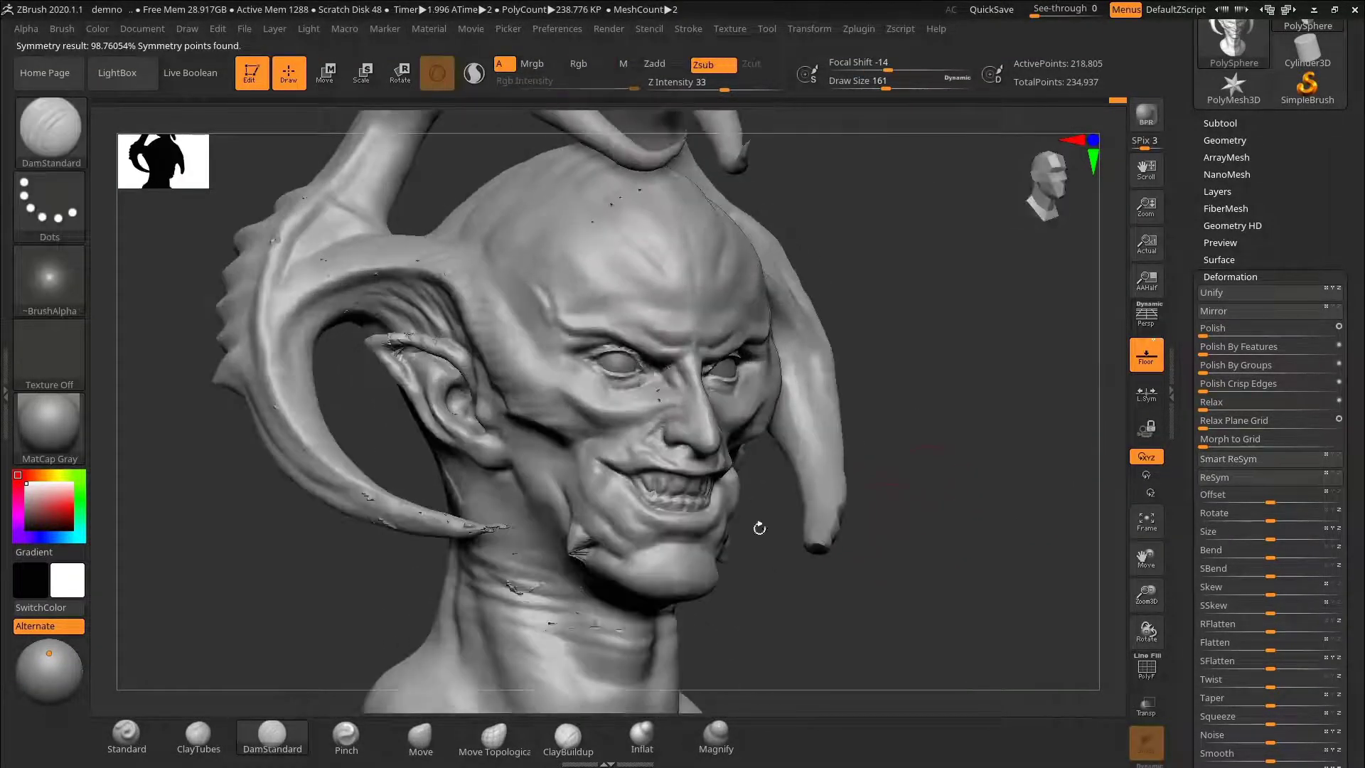
pyautogui.press('shift')
pyautogui.moveTo(436, 350); pyautogui.dragTo(391, 361)
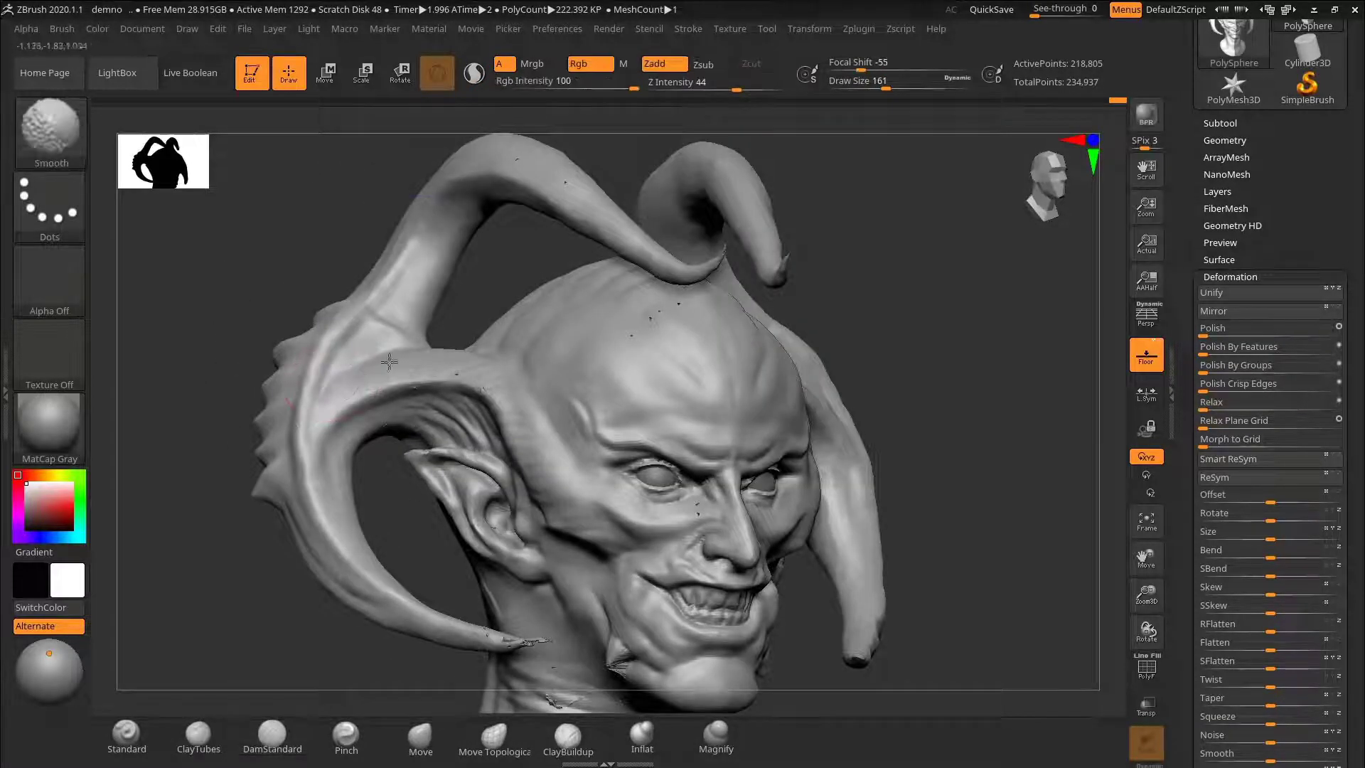
pyautogui.moveTo(897, 328); pyautogui.dragTo(945, 398)
pyautogui.press('shift')
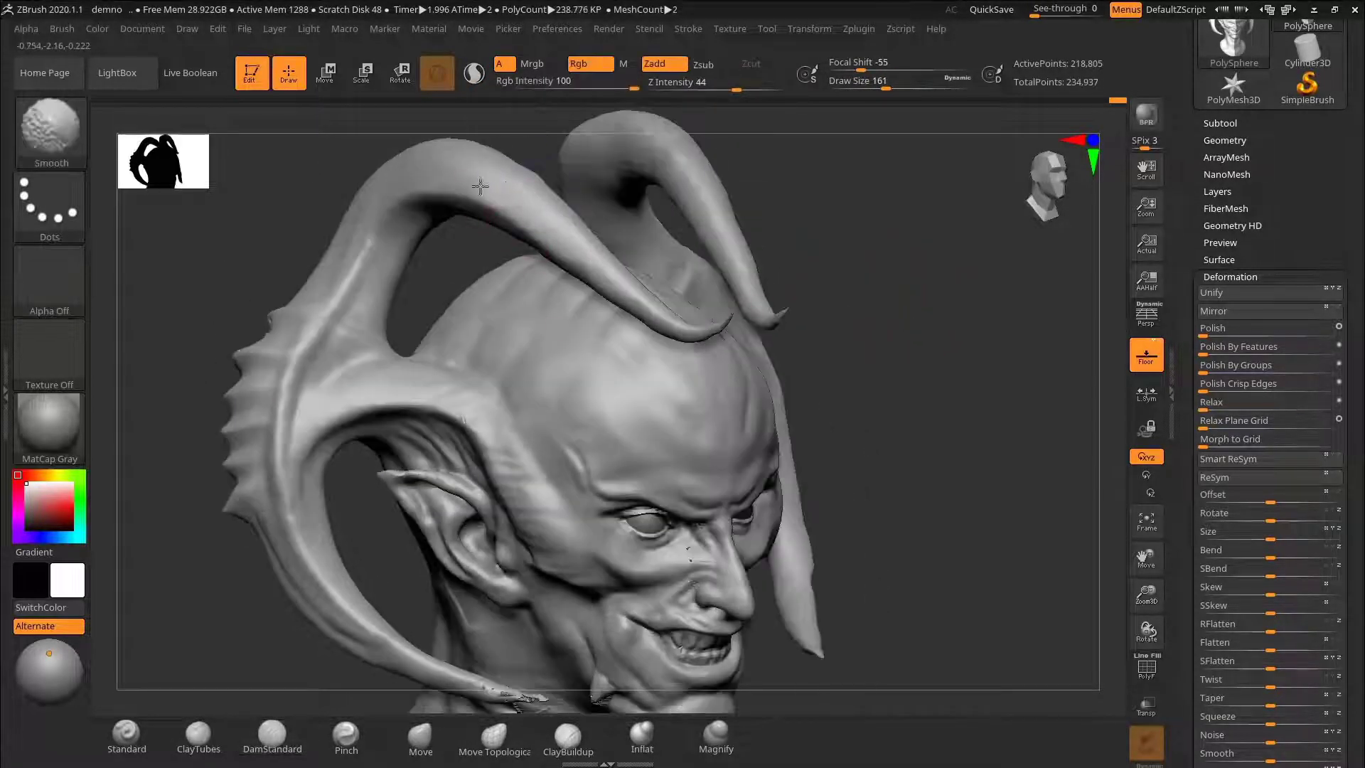
pyautogui.moveTo(974, 341); pyautogui.dragTo(846, 398)
pyautogui.press('shift')
pyautogui.moveTo(405, 457)
pyautogui.mouseDown()
pyautogui.moveTo(377, 536)
pyautogui.moveTo(817, 478)
pyautogui.moveTo(565, 515)
pyautogui.mouseUp()
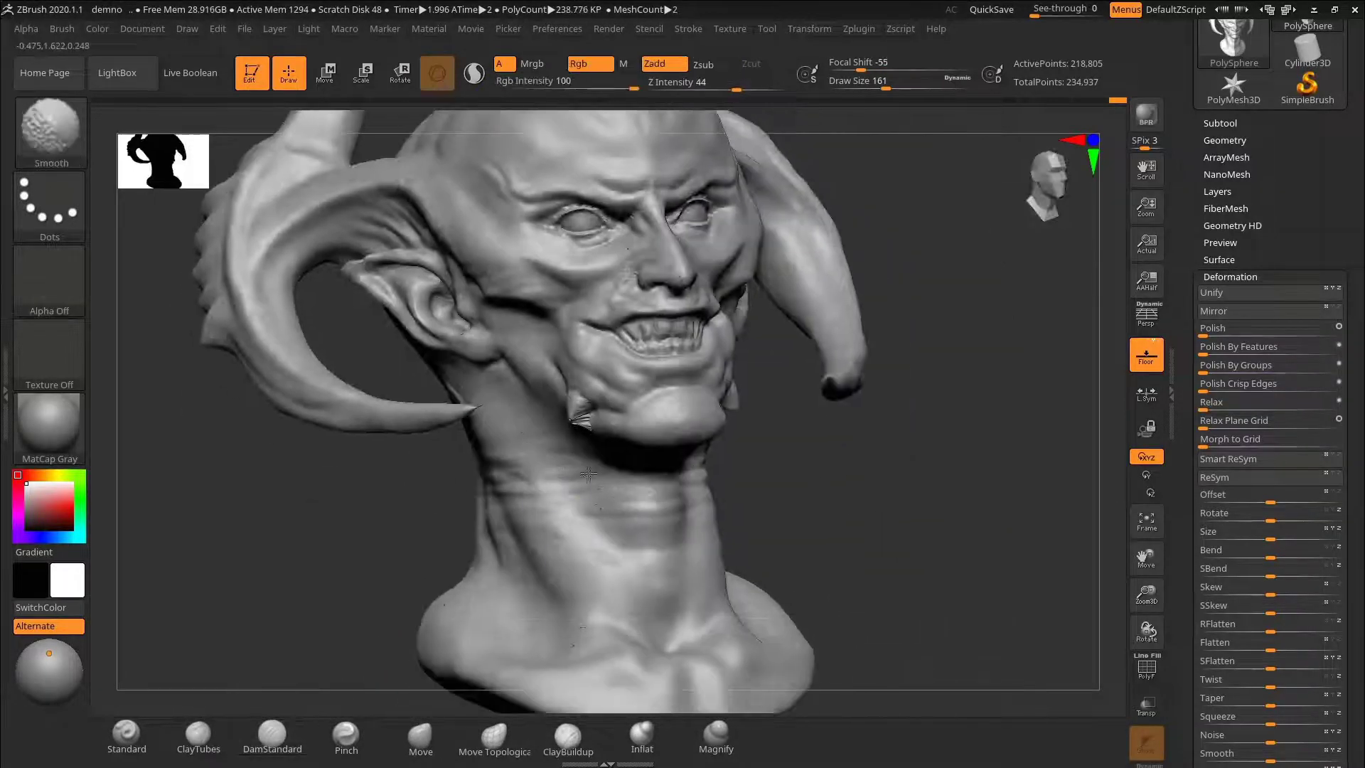
# Step: Smooth the remaining artifacts around the ear and horn tip and across the back of the head and horn
pyautogui.moveTo(553, 670); pyautogui.dragTo(597, 472)
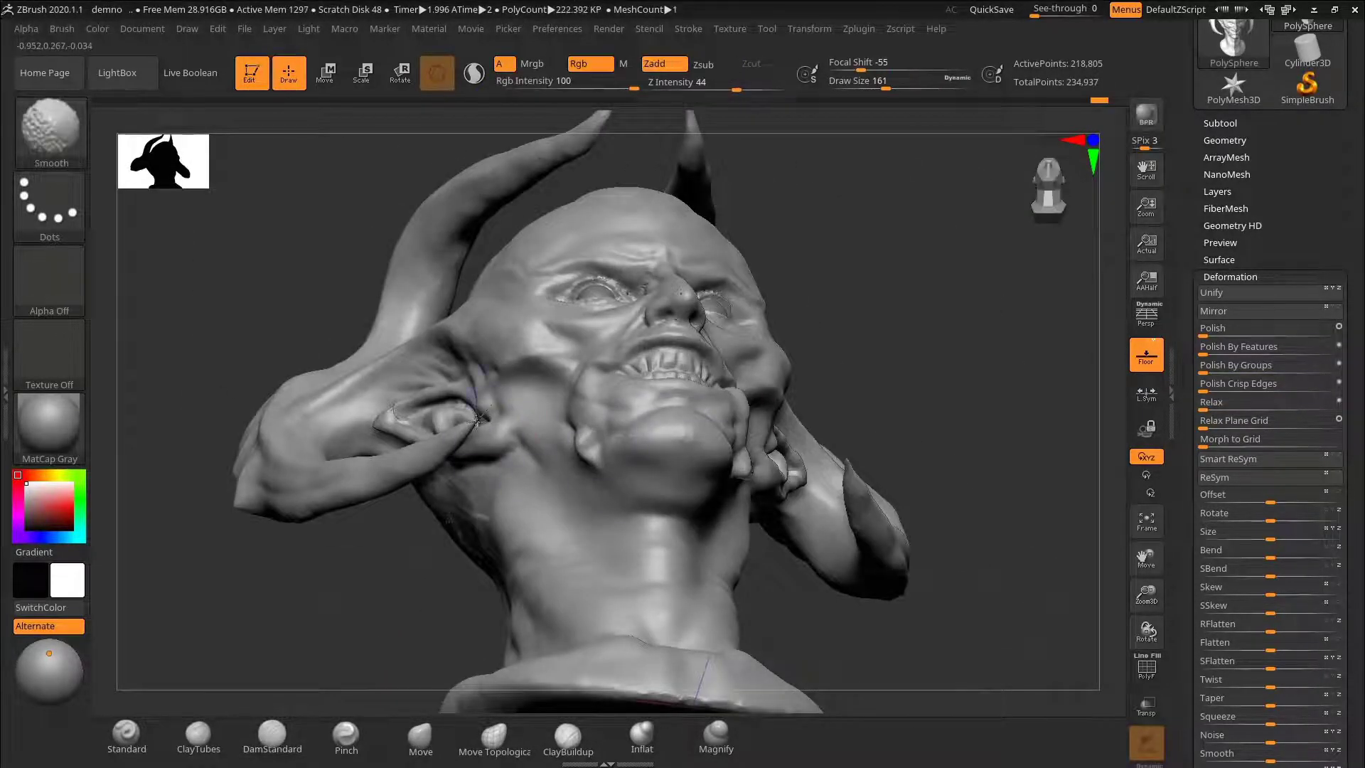
pyautogui.moveTo(320, 306); pyautogui.dragTo(415, 479)
pyautogui.keyDown('shift'); pyautogui.moveTo(384, 341); pyautogui.dragTo(518, 314); pyautogui.keyUp('shift')
pyautogui.moveTo(718, 398)
pyautogui.mouseDown()
pyautogui.moveTo(808, 329)
pyautogui.moveTo(882, 313)
pyautogui.mouseUp()
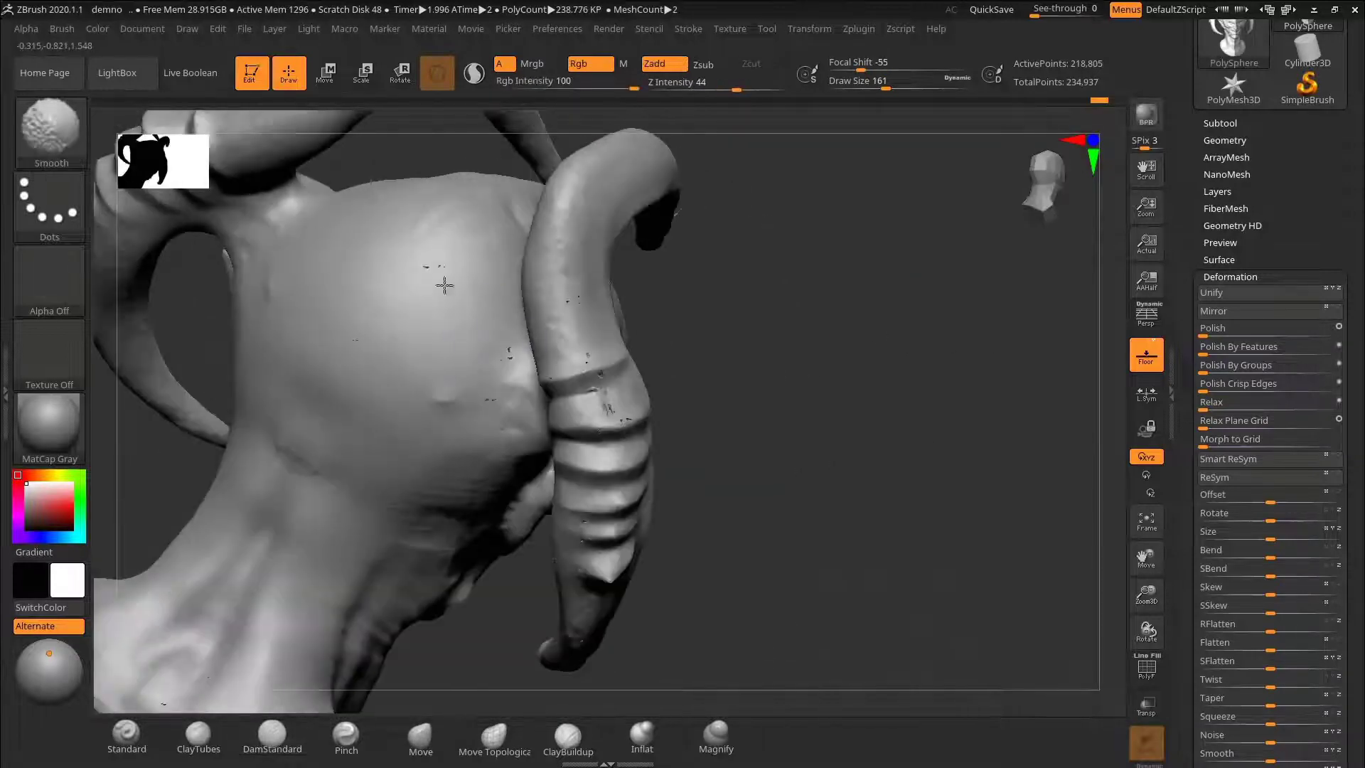
pyautogui.moveTo(558, 605); pyautogui.dragTo(707, 481)
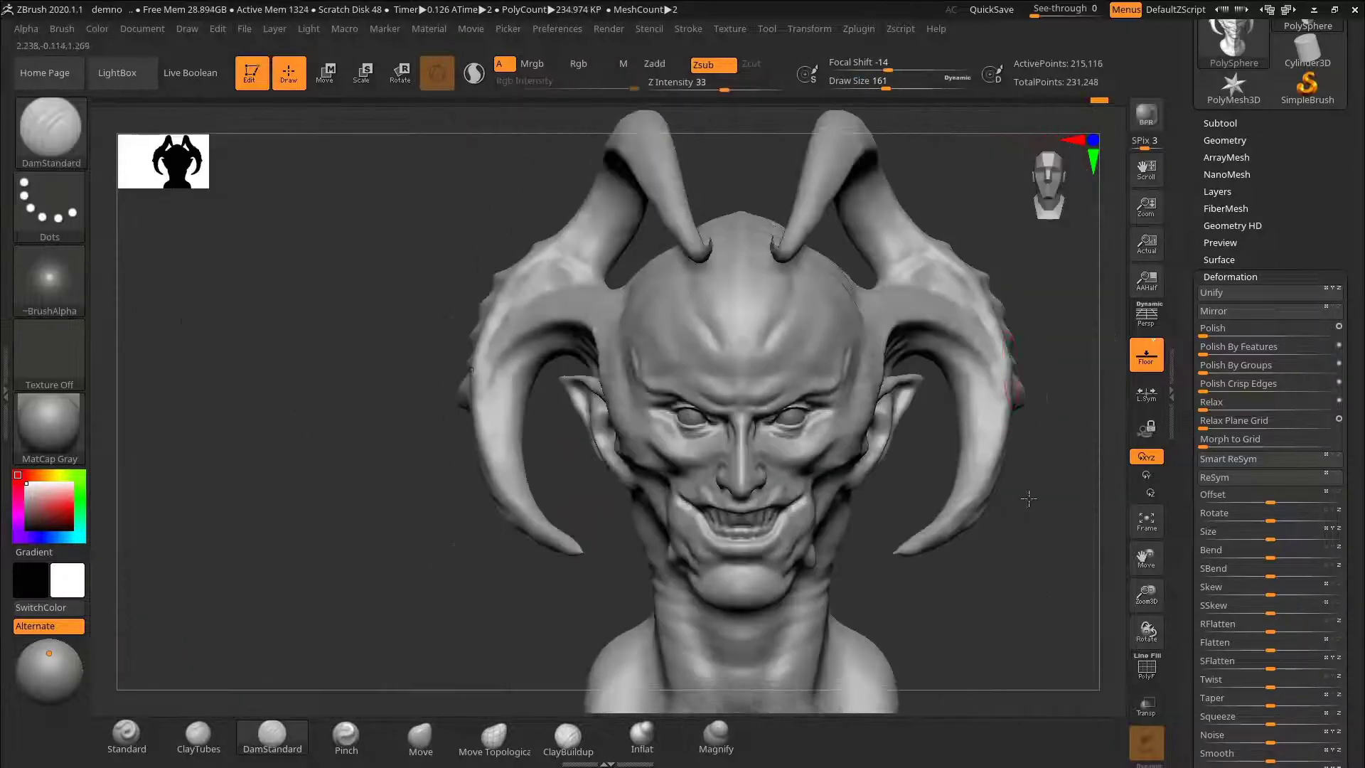
# Step: Check the symmetrized bust from the front and side, undoing and redoing the last change to compare
pyautogui.moveTo(1031, 441); pyautogui.dragTo(923, 442)
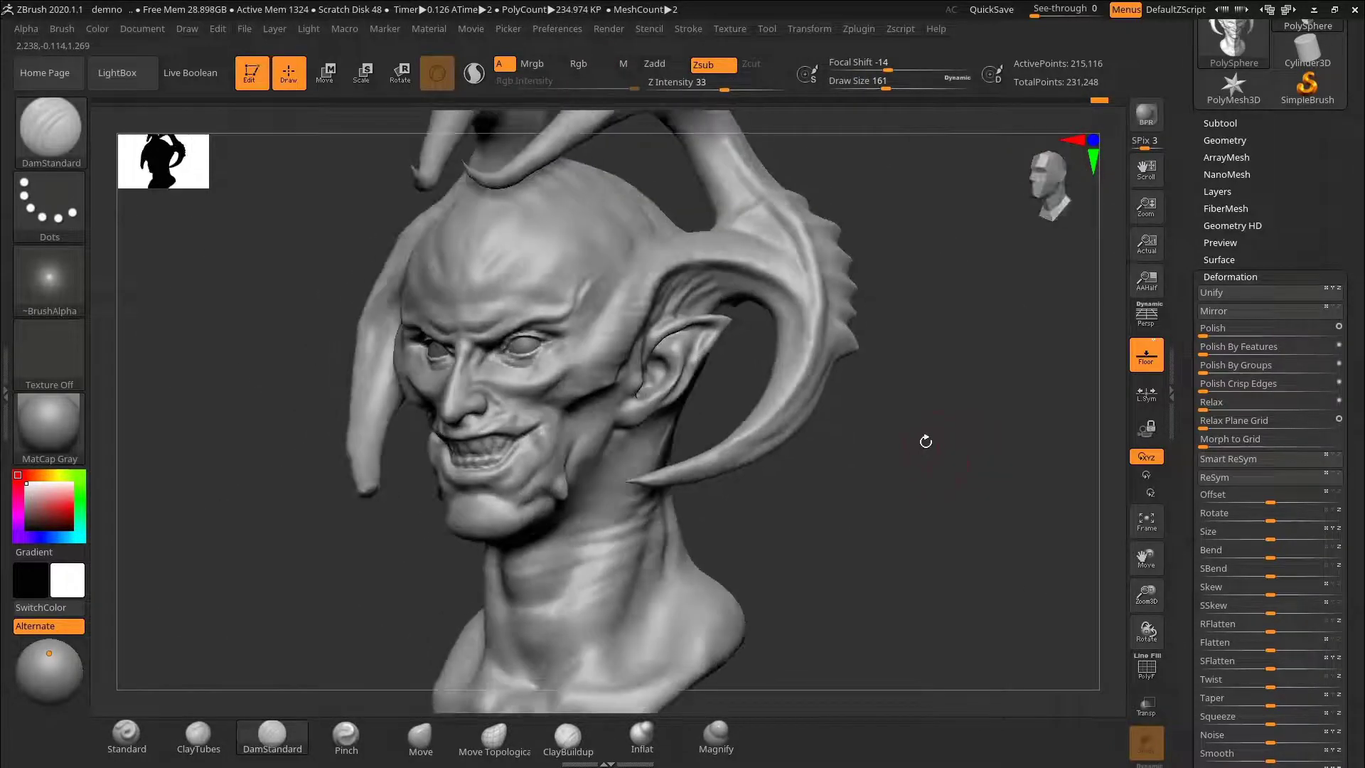
pyautogui.hotkey('ctrl', 'z')
pyautogui.hotkey('ctrl', 'shift', 'z')
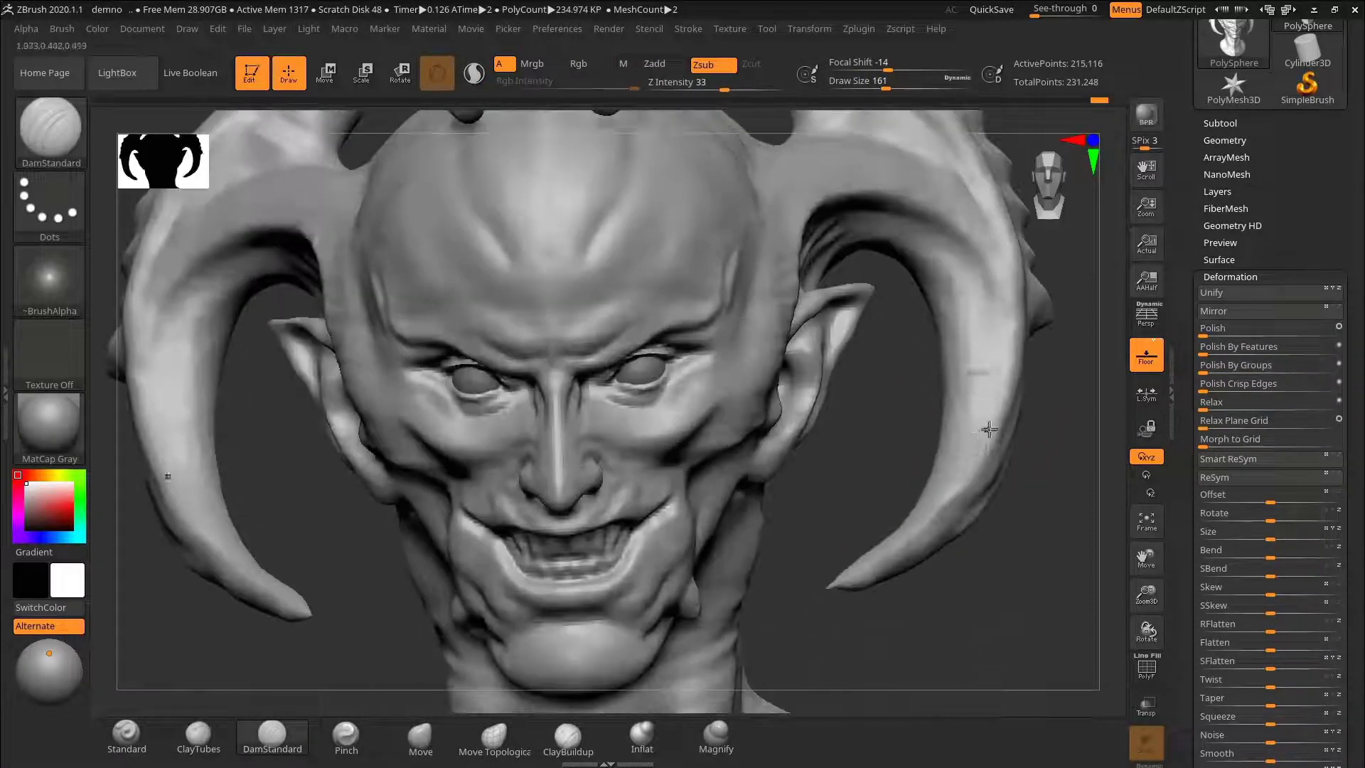
pyautogui.hotkey('ctrl', 'z')
# Step: Set the DynaMesh resolution to 264 and remesh the head
pyautogui.moveTo(1059, 562); pyautogui.dragTo(789, 407)
pyautogui.click(1225, 276)
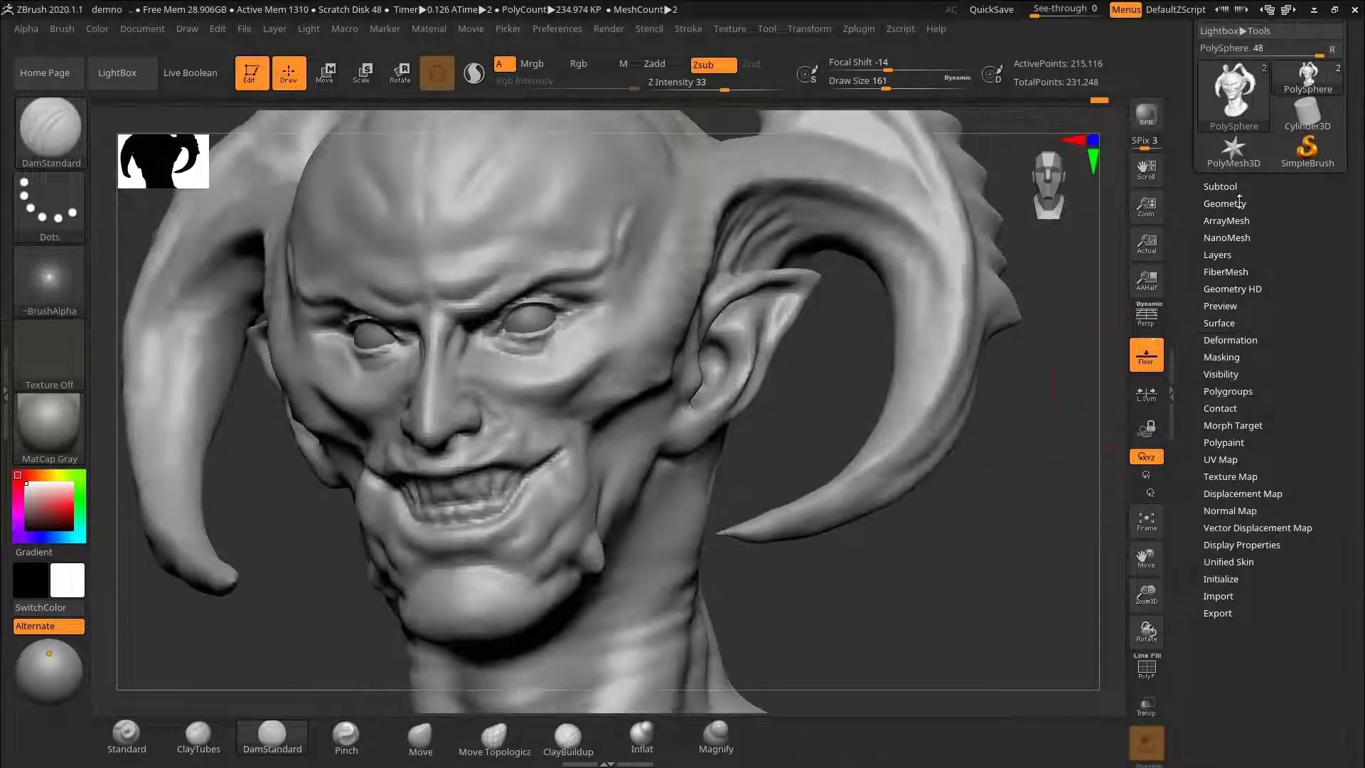
pyautogui.click(1235, 204)
pyautogui.click(1205, 512)
pyautogui.write('264')
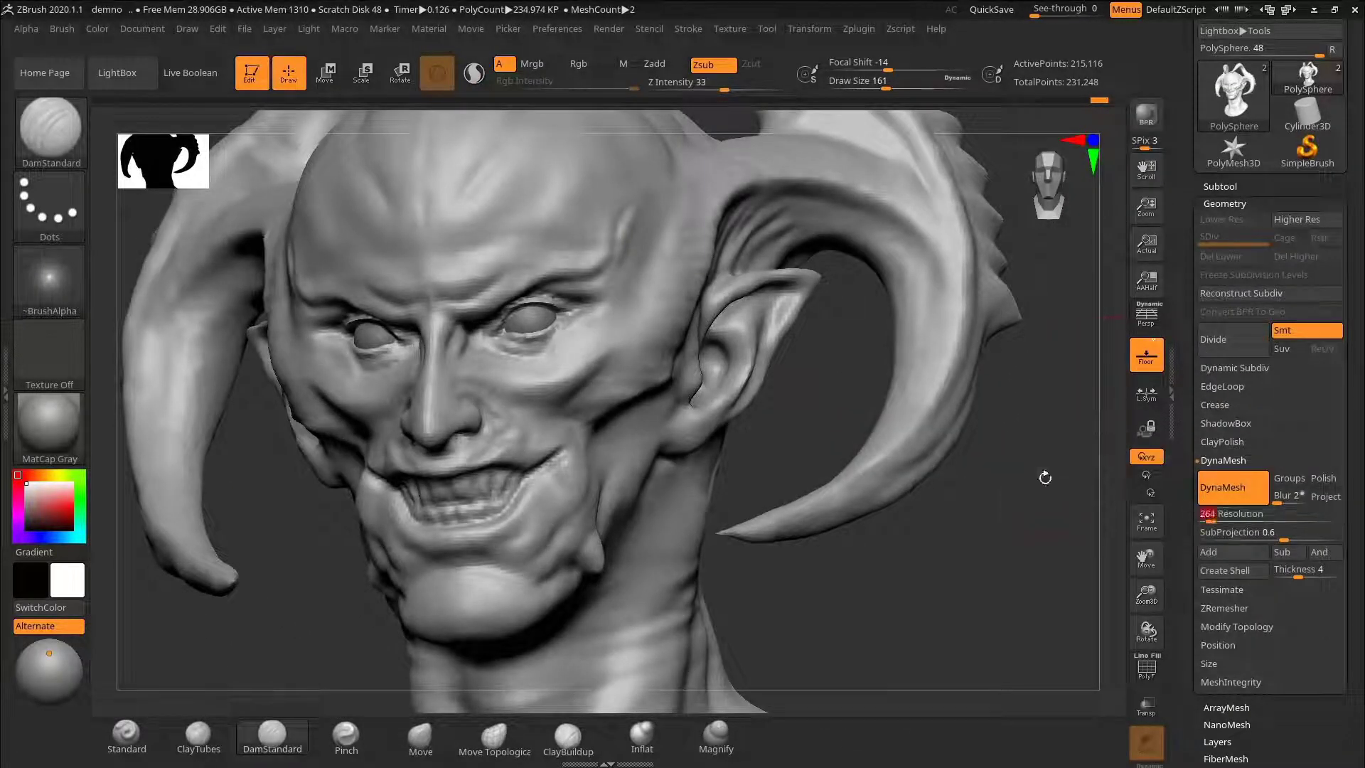
pyautogui.keyDown('ctrl'); pyautogui.moveTo(1033, 439); pyautogui.dragTo(1064, 601); pyautogui.keyUp('ctrl')
pyautogui.keyDown('ctrl'); pyautogui.moveTo(1001, 456); pyautogui.dragTo(1030, 616); pyautogui.keyUp('ctrl')
# Step: Try to carve the upper eyelid rim with DamStandard at draw size 45
pyautogui.press('s')
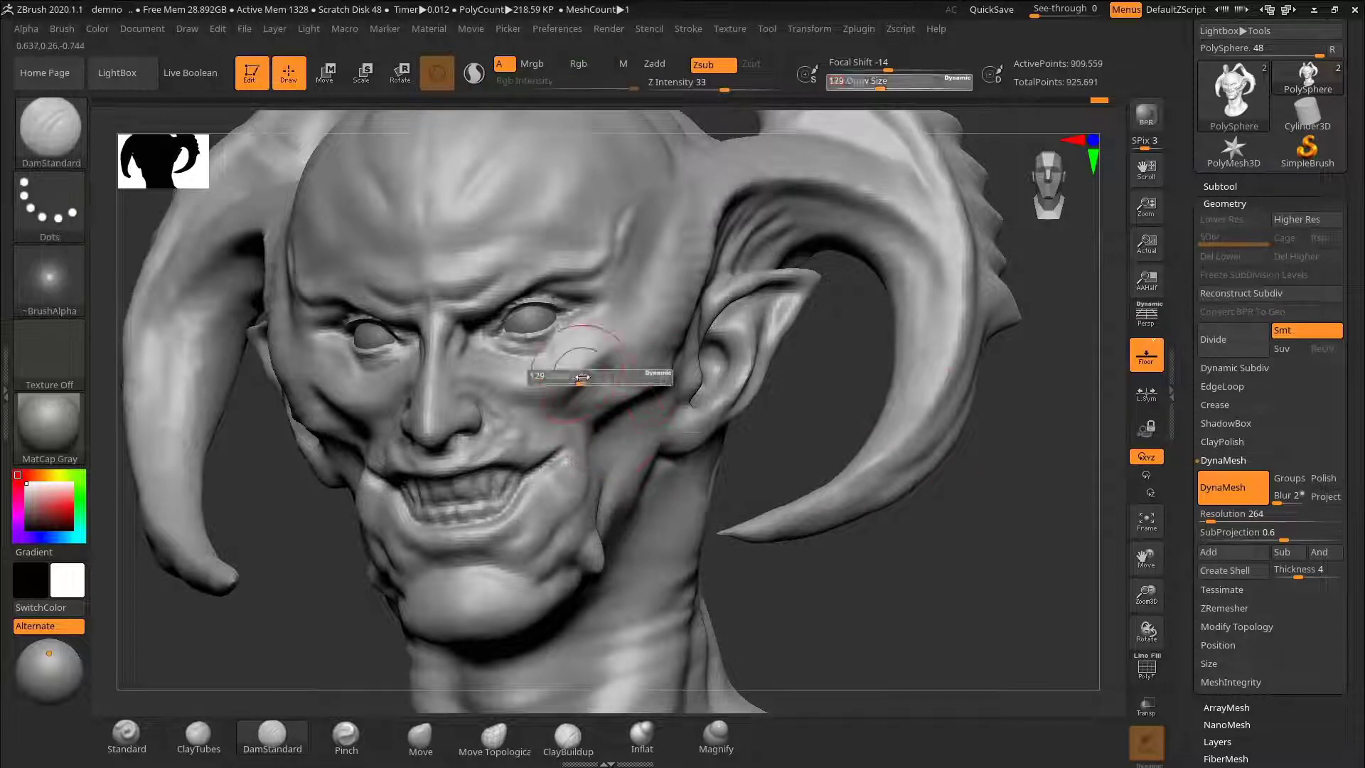
pyautogui.click(587, 378)
pyautogui.moveTo(822, 427); pyautogui.dragTo(1079, 380)
pyautogui.moveTo(846, 406)
pyautogui.keyDown('alt'); pyautogui.mouseDown()
pyautogui.moveTo(1063, 506)
pyautogui.moveTo(1112, 403)
pyautogui.moveTo(1134, 463)
pyautogui.moveTo(978, 398)
pyautogui.mouseUp(); pyautogui.keyUp('alt')
pyautogui.press('s')
pyautogui.click(535, 207)
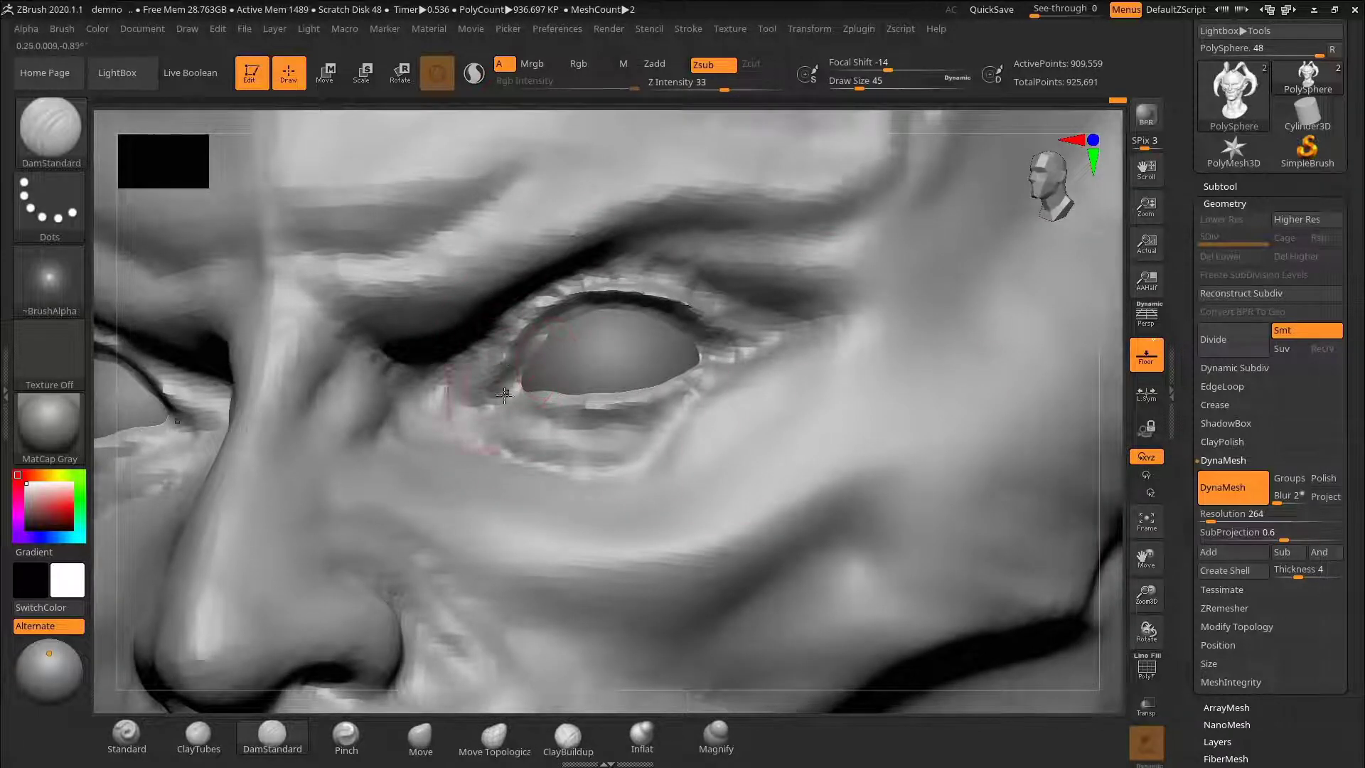
pyautogui.moveTo(504, 394)
pyautogui.mouseDown()
pyautogui.moveTo(566, 323)
pyautogui.moveTo(684, 313)
pyautogui.mouseUp()
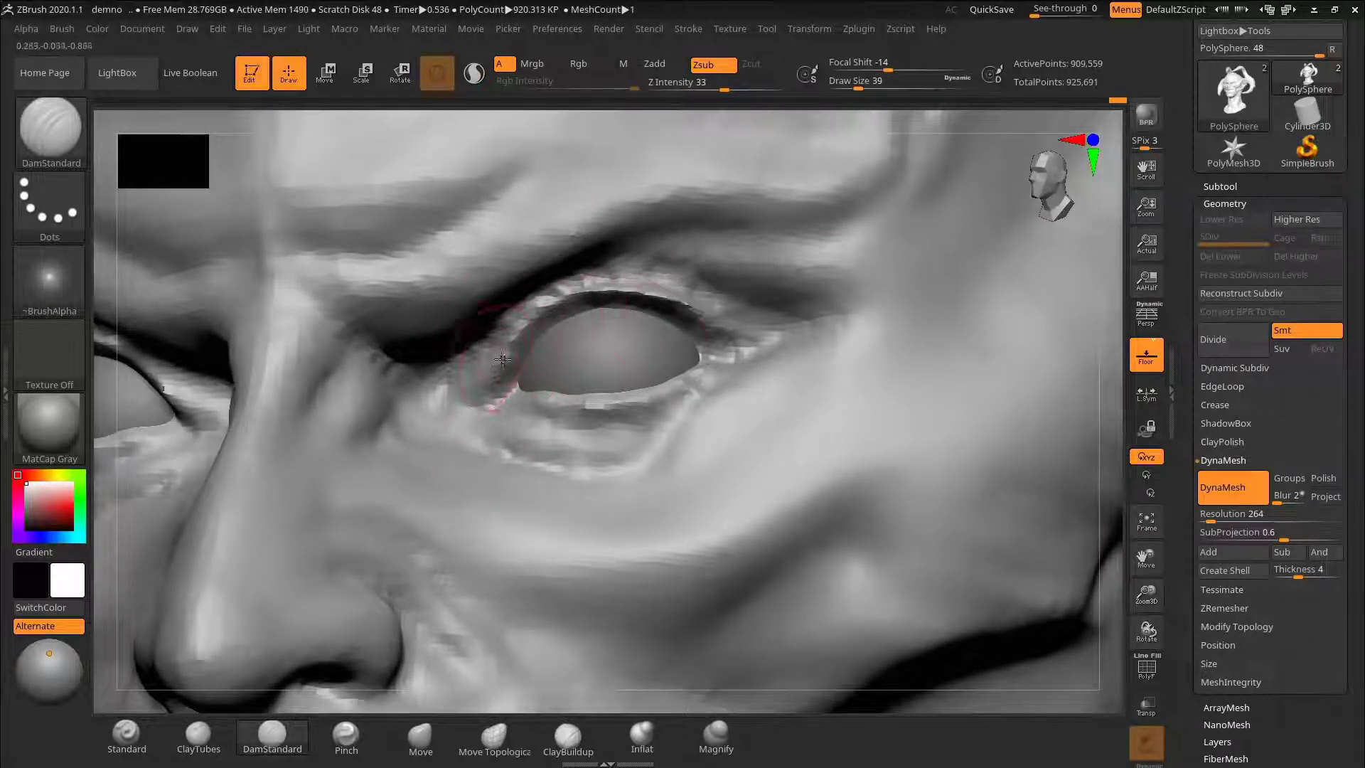
pyautogui.hotkey('ctrl', 'z')
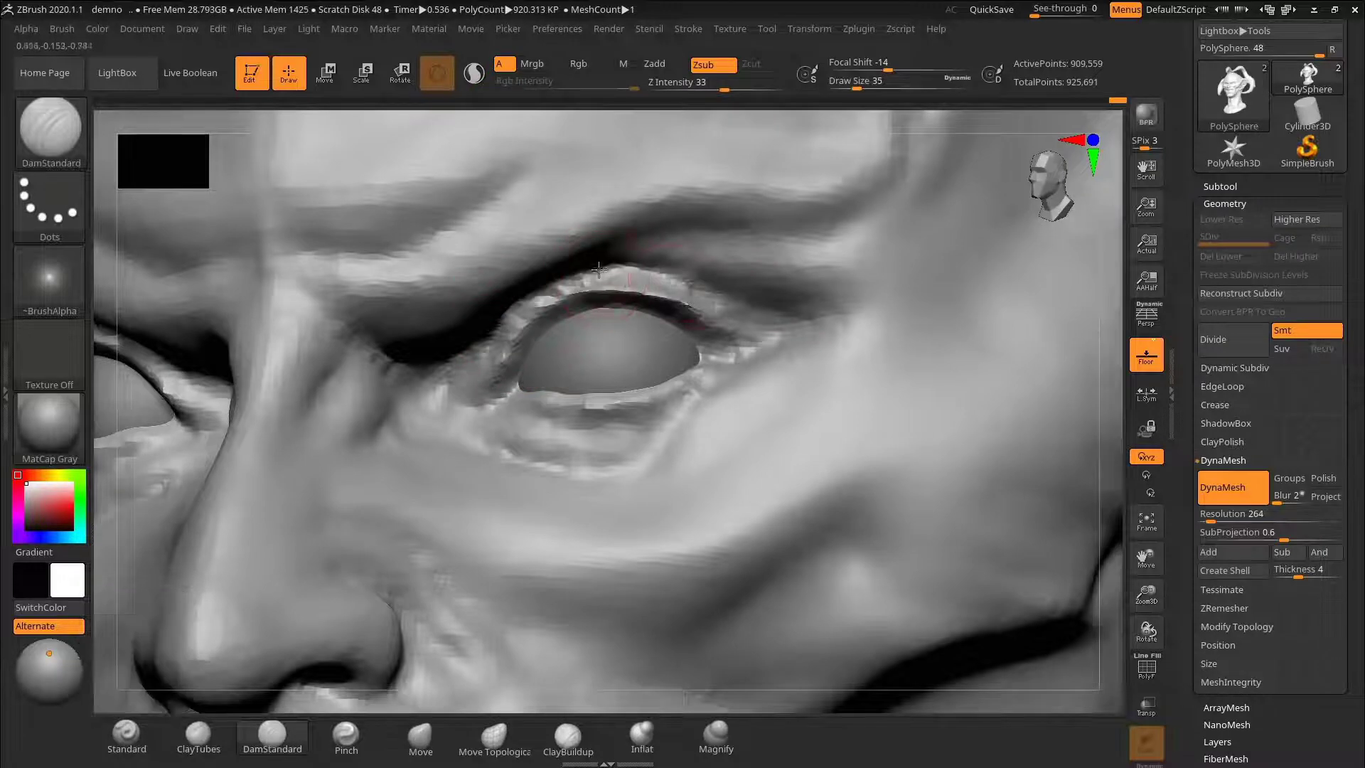
# Step: Reshape the outer part of the upper eyelid around the eyeball with the Move brush at draw size 41
pyautogui.moveTo(1084, 368); pyautogui.dragTo(1015, 308, button='right')
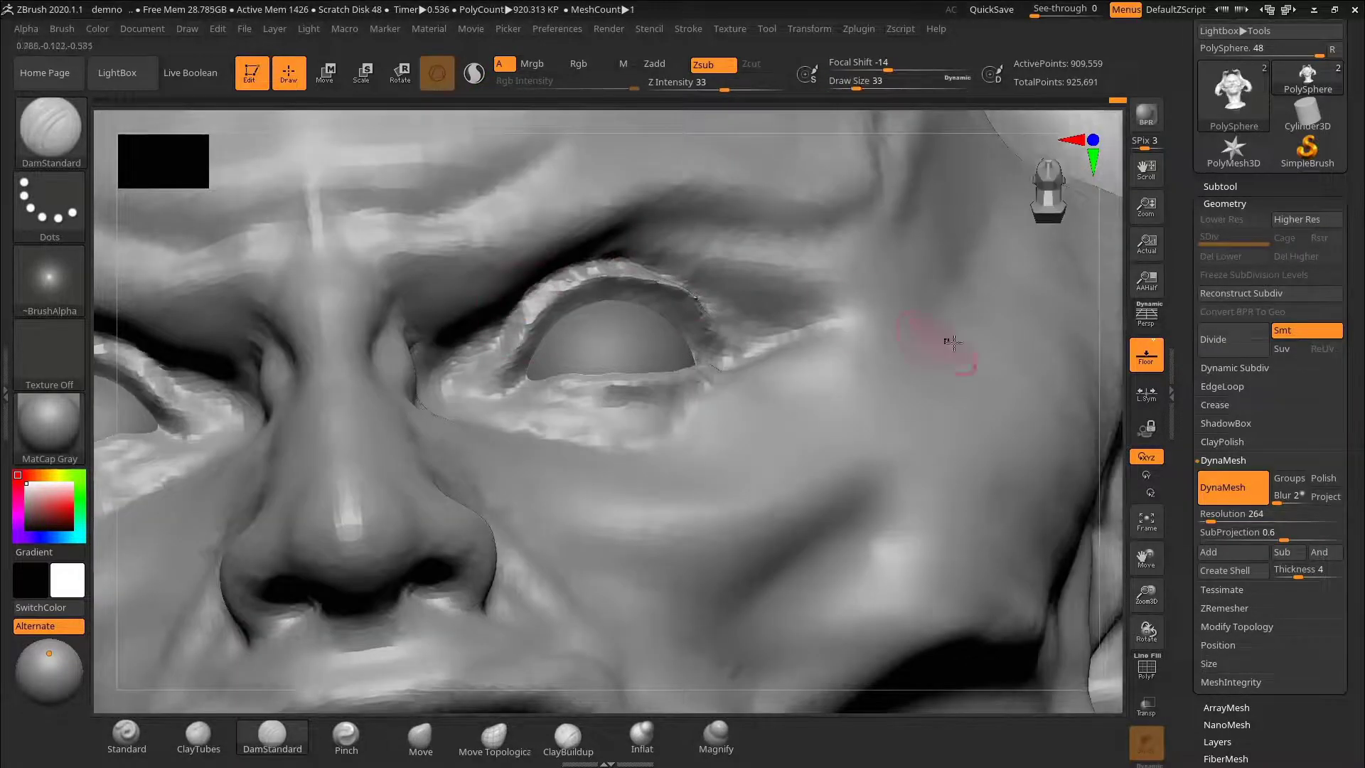
pyautogui.click(440, 743)
pyautogui.moveTo(640, 512); pyautogui.dragTo(700, 327, button='right')
pyautogui.moveTo(713, 298); pyautogui.dragTo(671, 311)
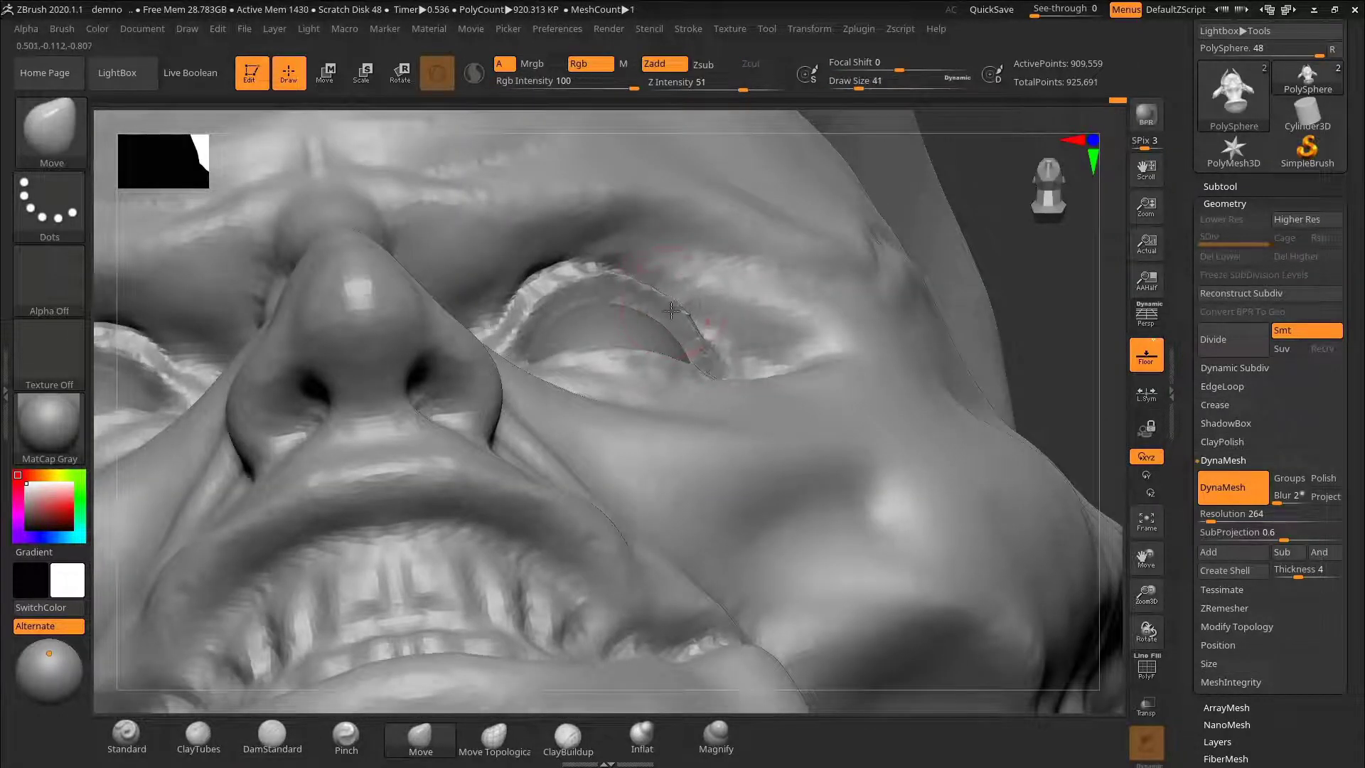
pyautogui.moveTo(1088, 300); pyautogui.dragTo(1059, 462)
# Step: Isolate the head with Solo and sharpen the lower eyelid rim with DamStandard at draw size 21, undoing stray strokes
pyautogui.moveTo(810, 29)
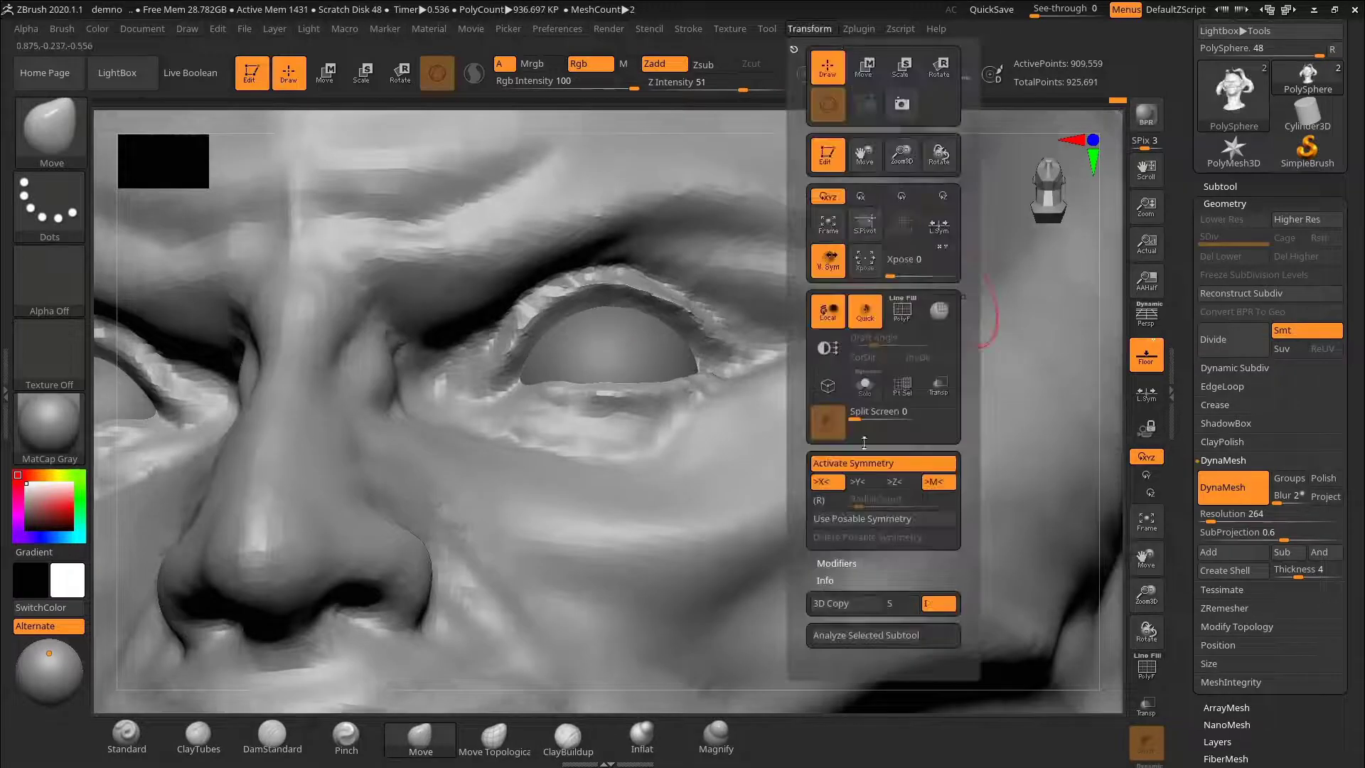
pyautogui.click(863, 436)
pyautogui.click(272, 736)
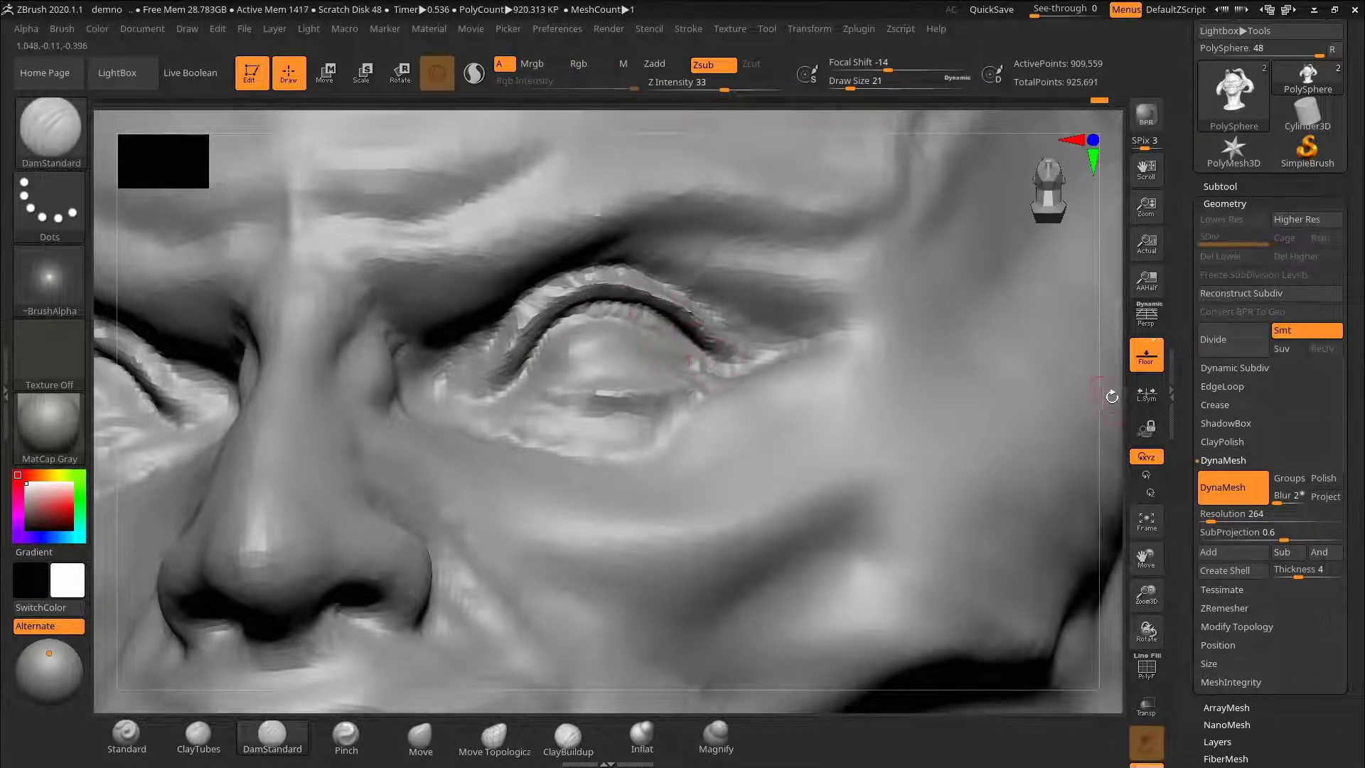
pyautogui.moveTo(1111, 396); pyautogui.dragTo(530, 401)
pyautogui.hotkey('ctrl', 'z')
pyautogui.hotkey('ctrl', 'z')
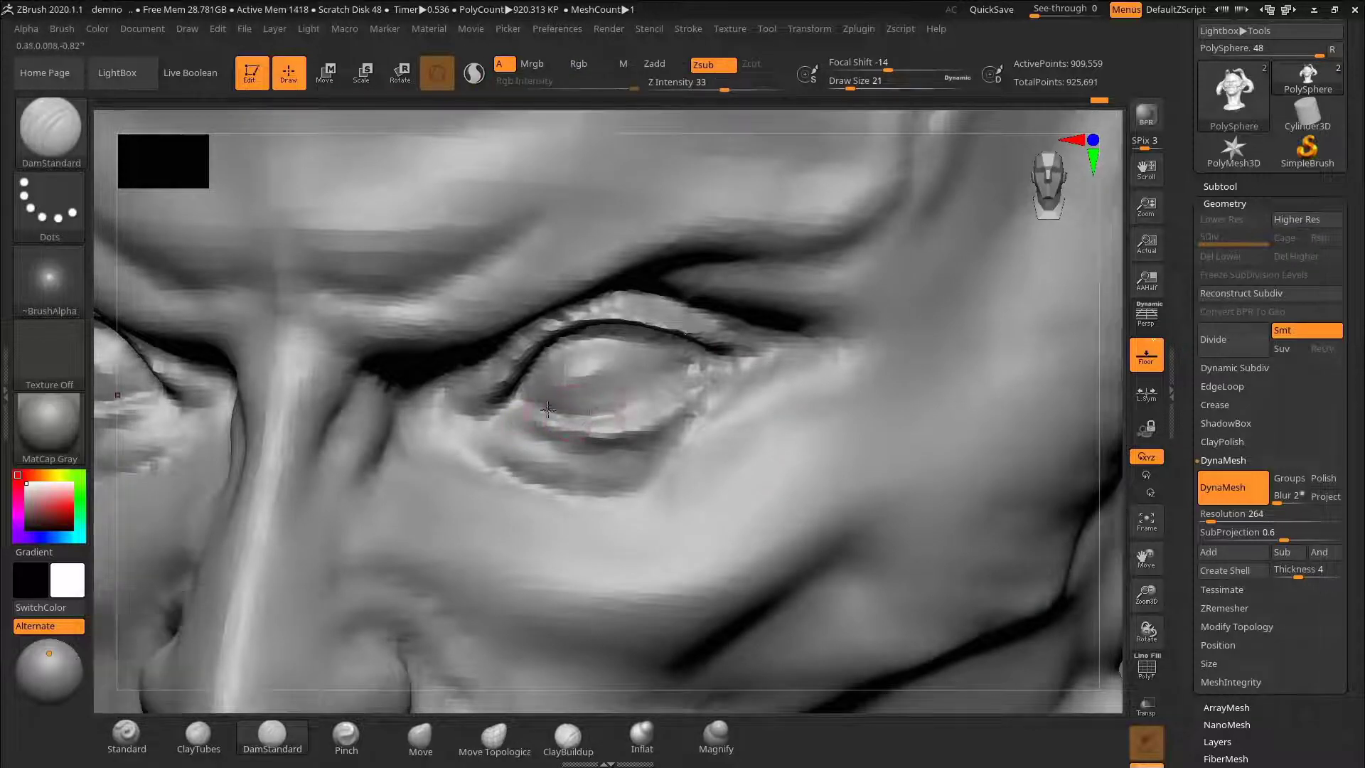
pyautogui.moveTo(671, 389); pyautogui.dragTo(538, 410)
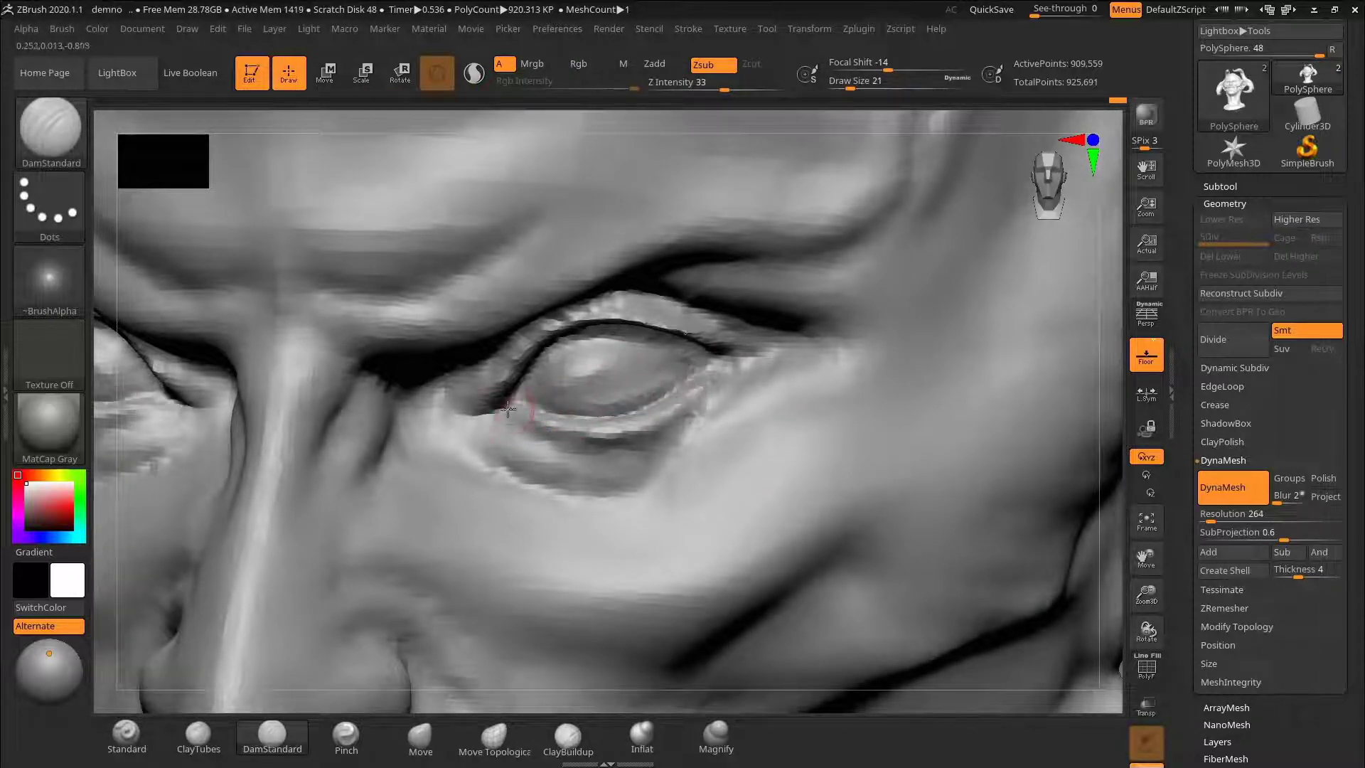
pyautogui.moveTo(1103, 369); pyautogui.dragTo(1104, 352)
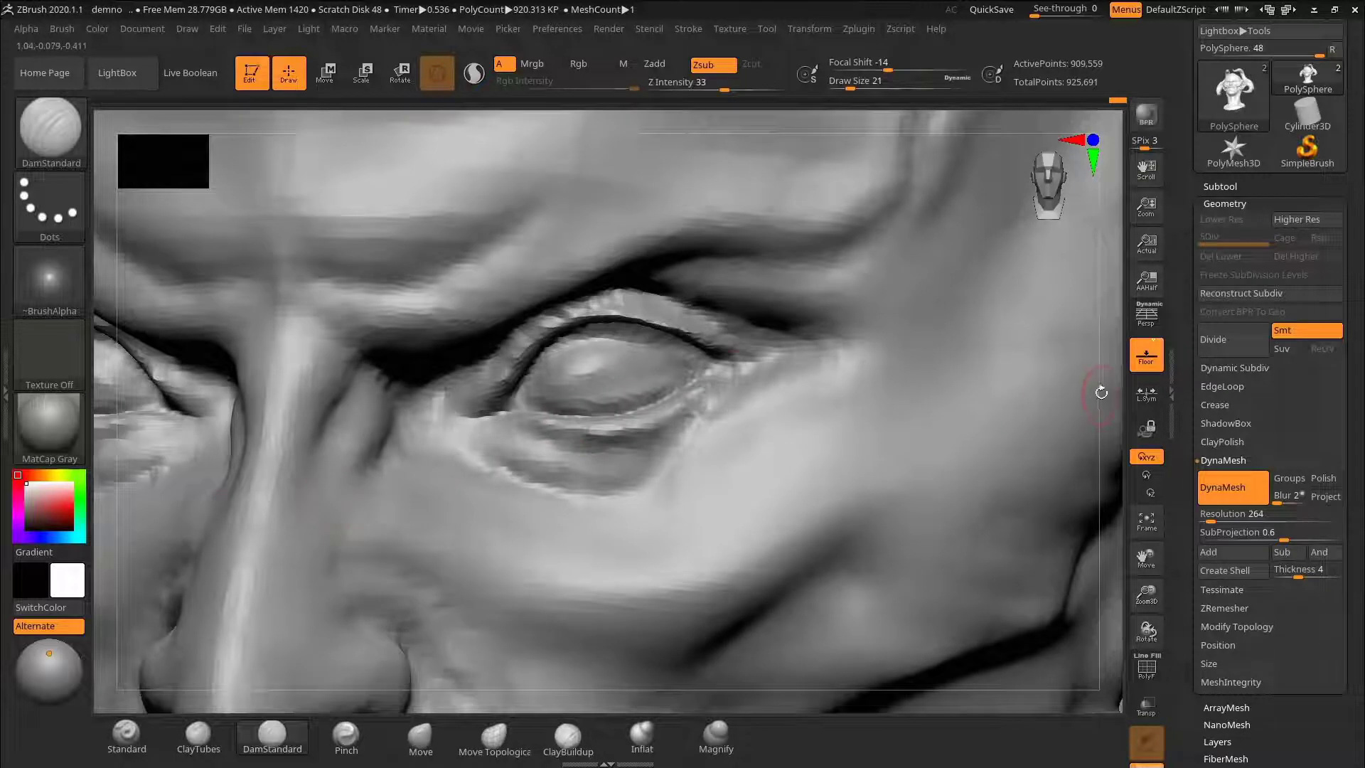
pyautogui.hotkey('ctrl', 'z')
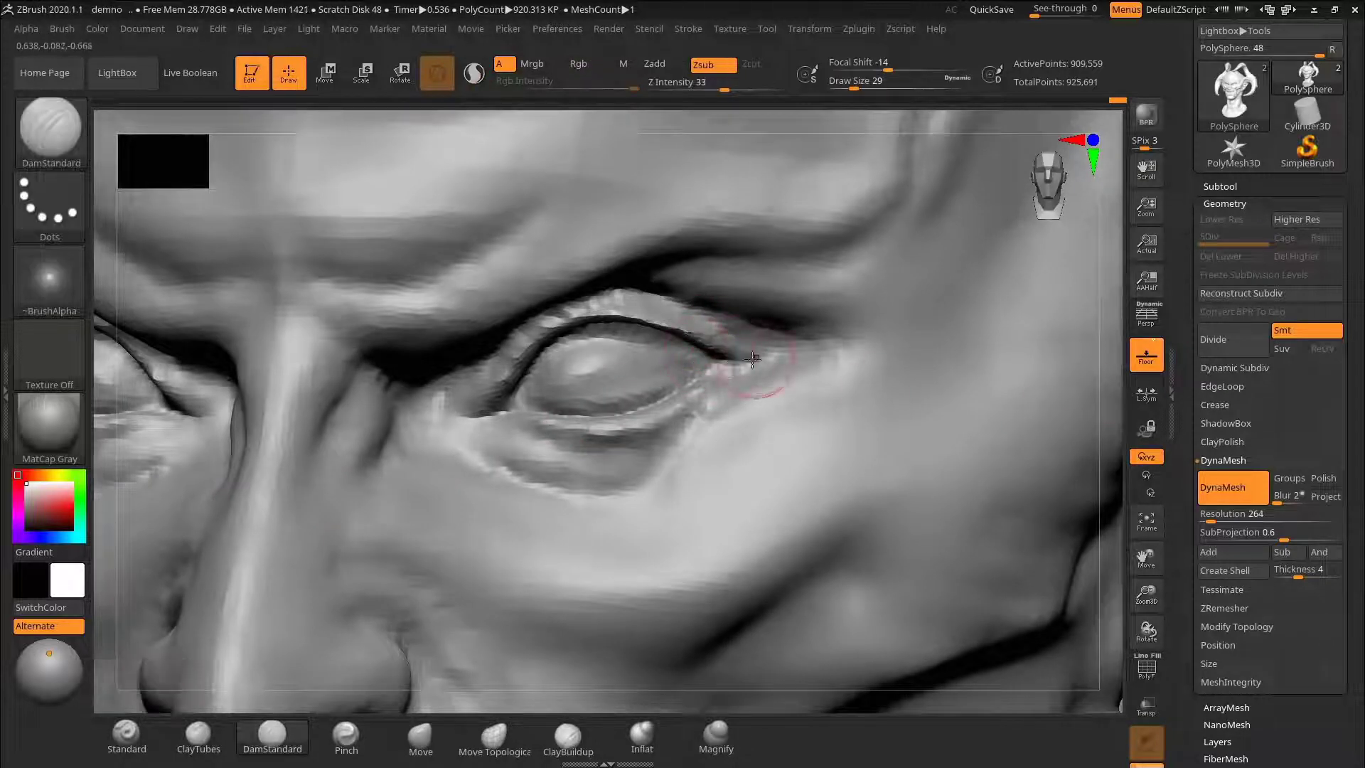
# Step: Show the eyeballs again and adjust their position in the sockets with the Move gizmo
pyautogui.moveTo(813, 32)
pyautogui.click(825, 206)
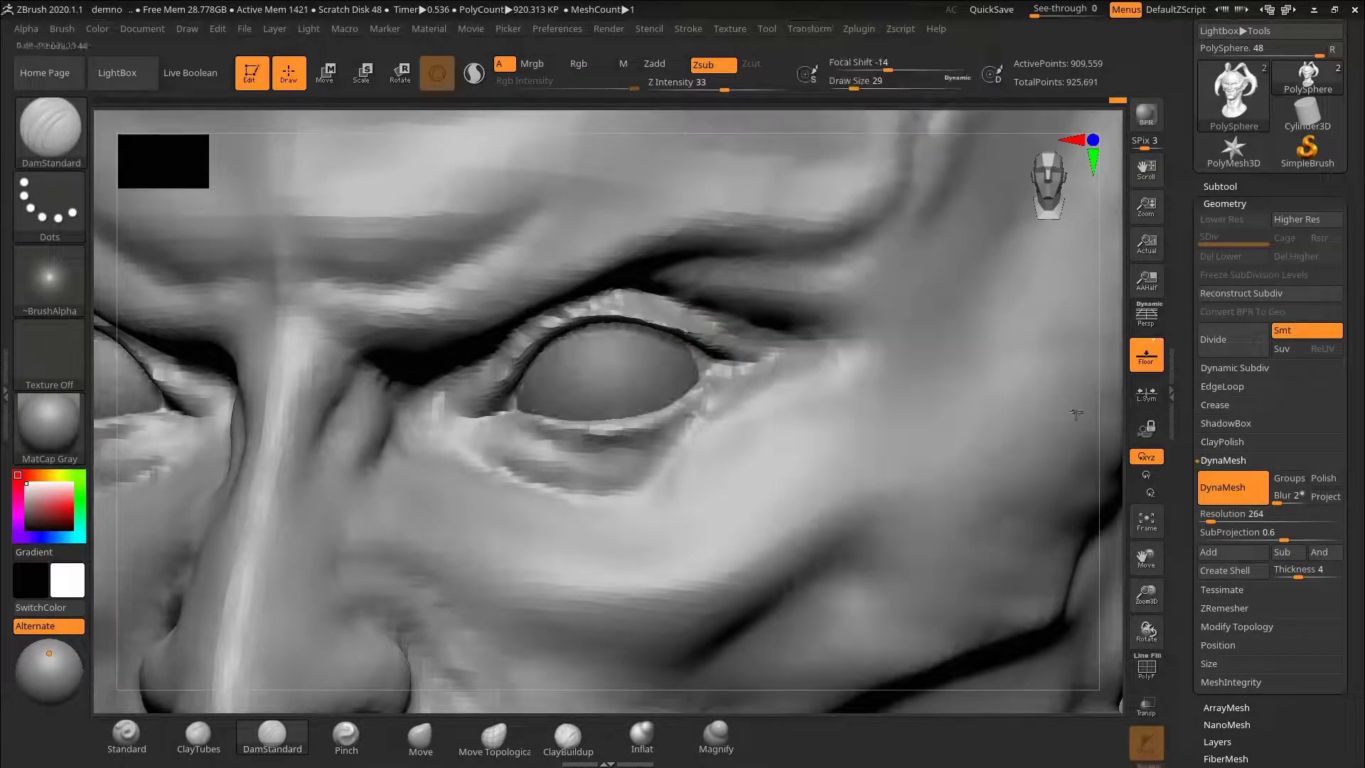
pyautogui.keyDown('alt'); pyautogui.click(618, 370); pyautogui.keyUp('alt')
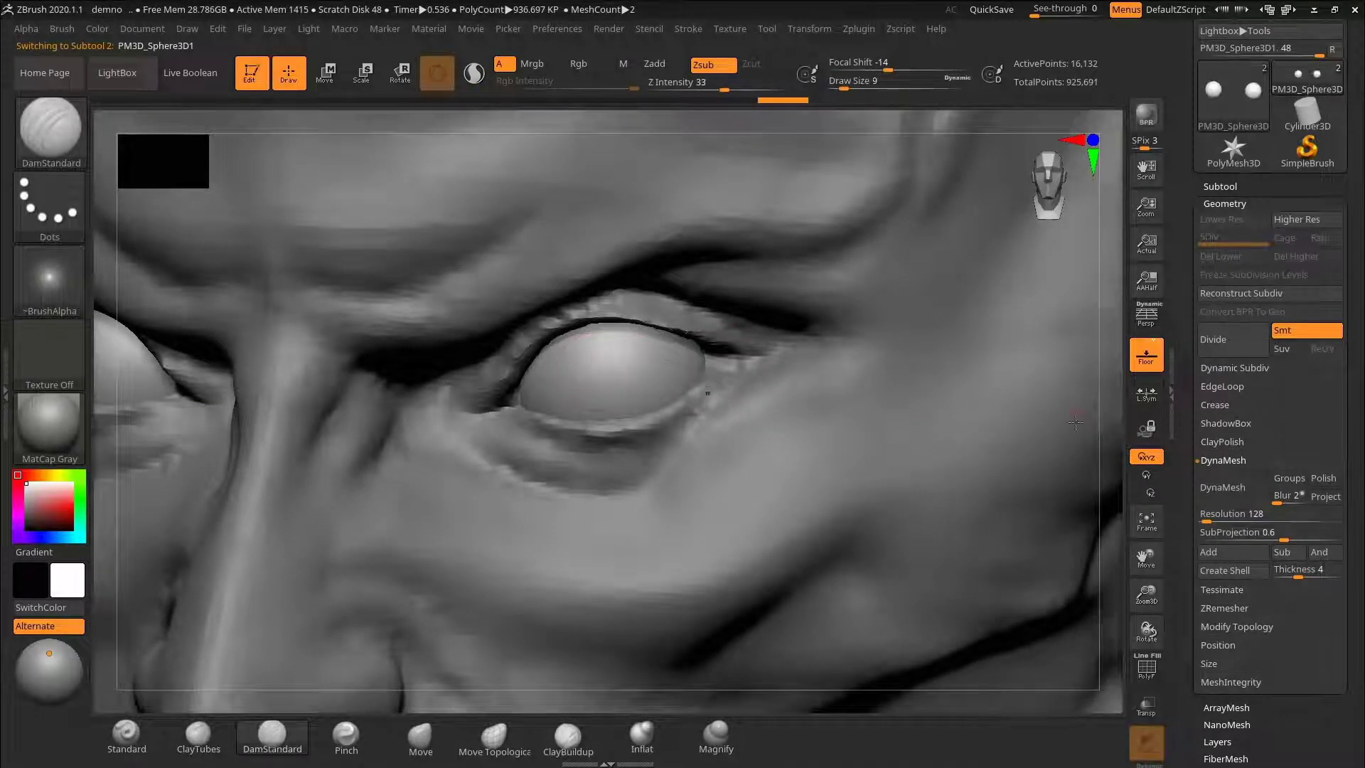
pyautogui.keyDown('shift'); pyautogui.moveTo(590, 373); pyautogui.dragTo(523, 378, button='right'); pyautogui.keyUp('shift')
pyautogui.press('w')
pyautogui.moveTo(697, 286); pyautogui.dragTo(702, 258)
pyautogui.press('q')
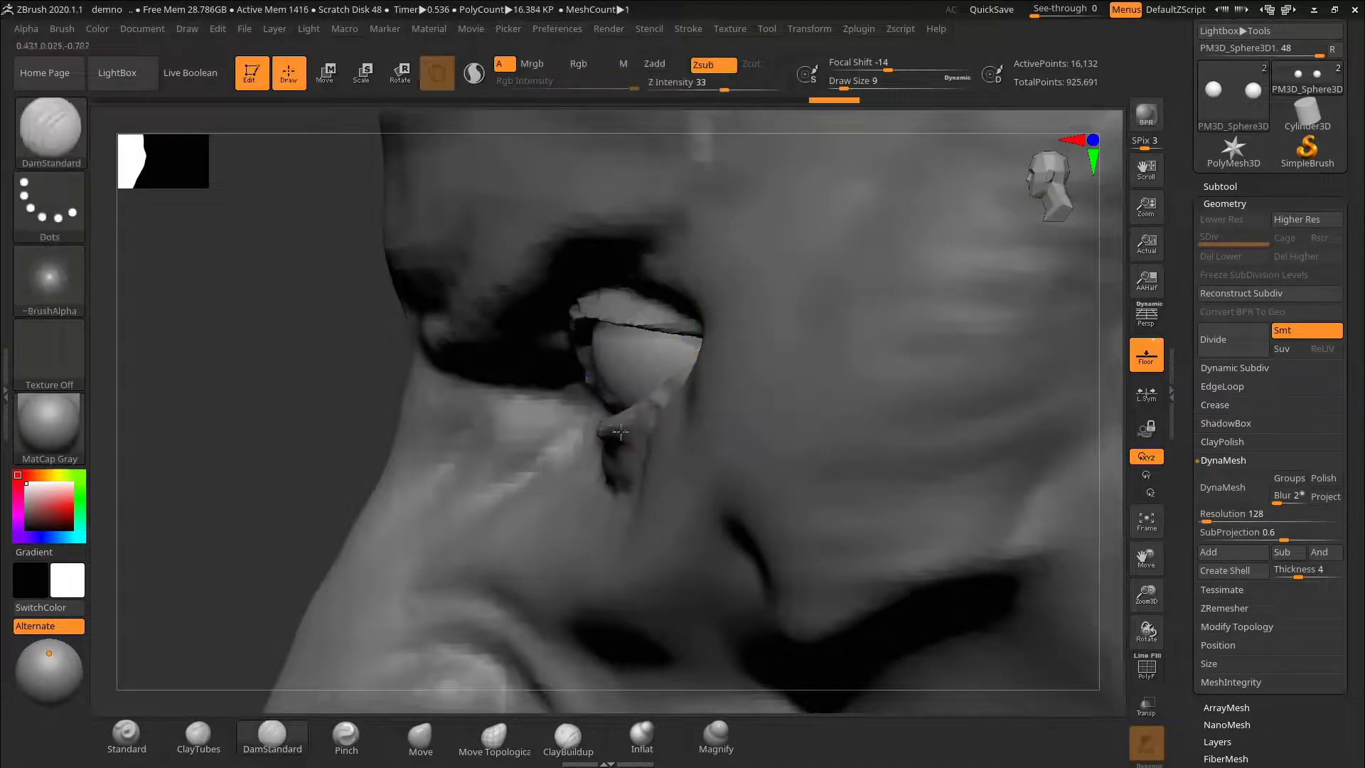
# Step: Make the head mesh active again and set up the Move brush at draw size 79
pyautogui.keyDown('alt'); pyautogui.click(617, 456); pyautogui.keyUp('alt')
pyautogui.press('s')
pyautogui.press('b')
pyautogui.press('m')
pyautogui.press('v')
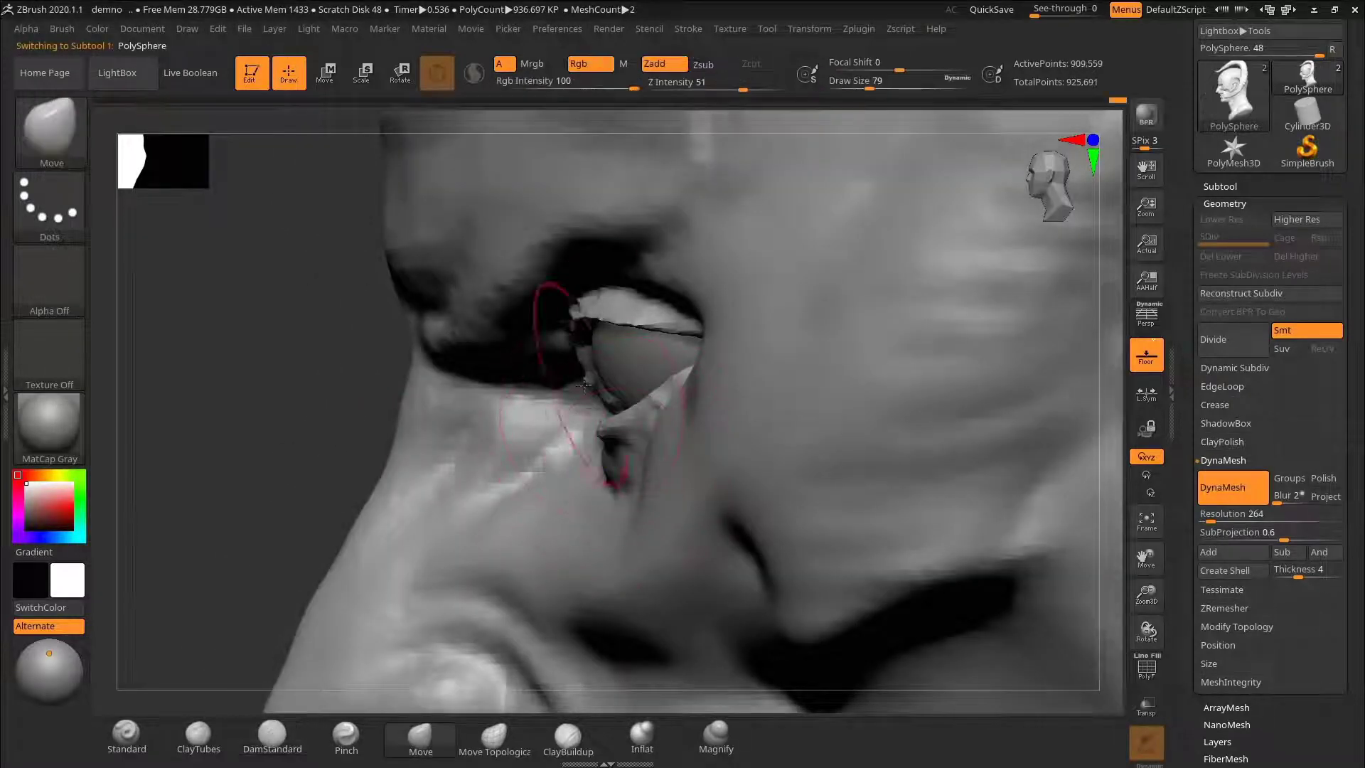
pyautogui.hotkey('ctrl', 'shift', '2')
pyautogui.moveTo(556, 288); pyautogui.dragTo(617, 549)
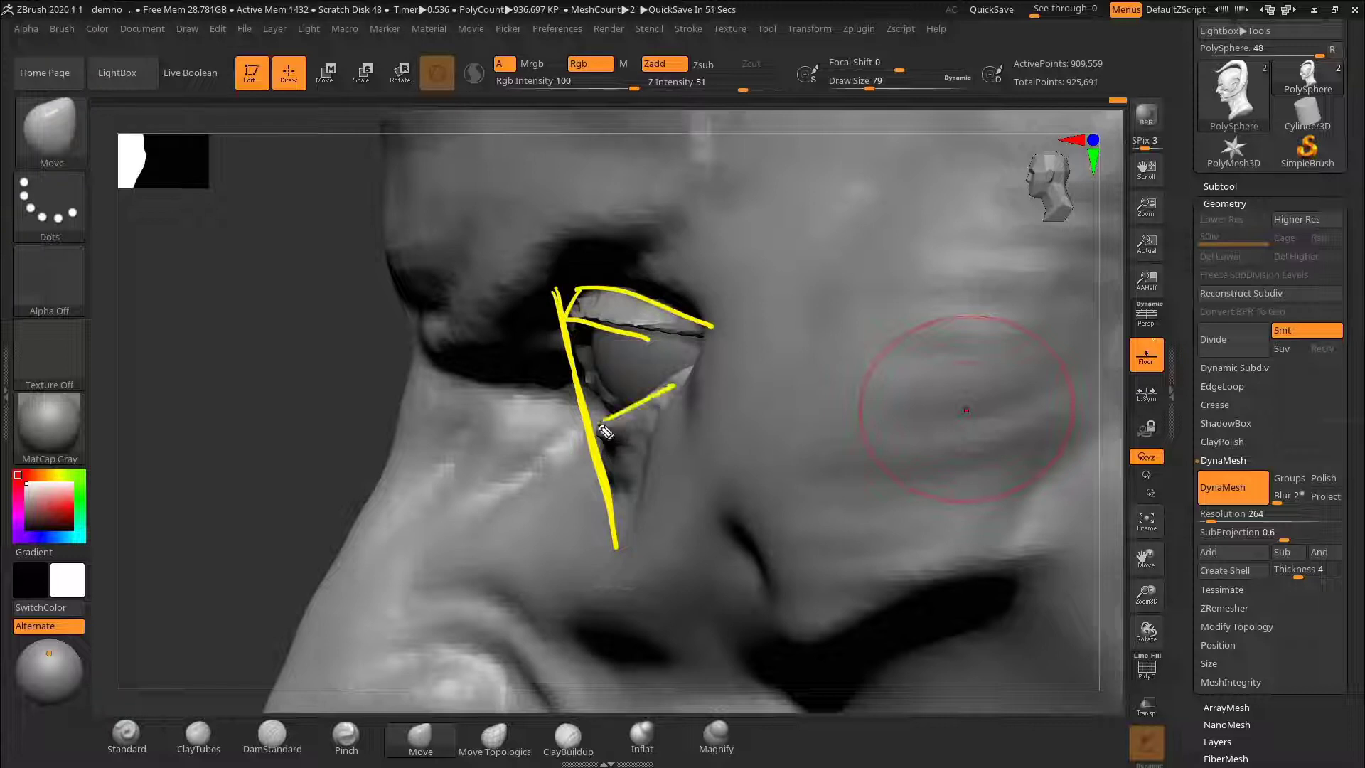
pyautogui.hotkey('ctrl', 'shift', '3')
pyautogui.hotkey('ctrl', 'shift', '4')
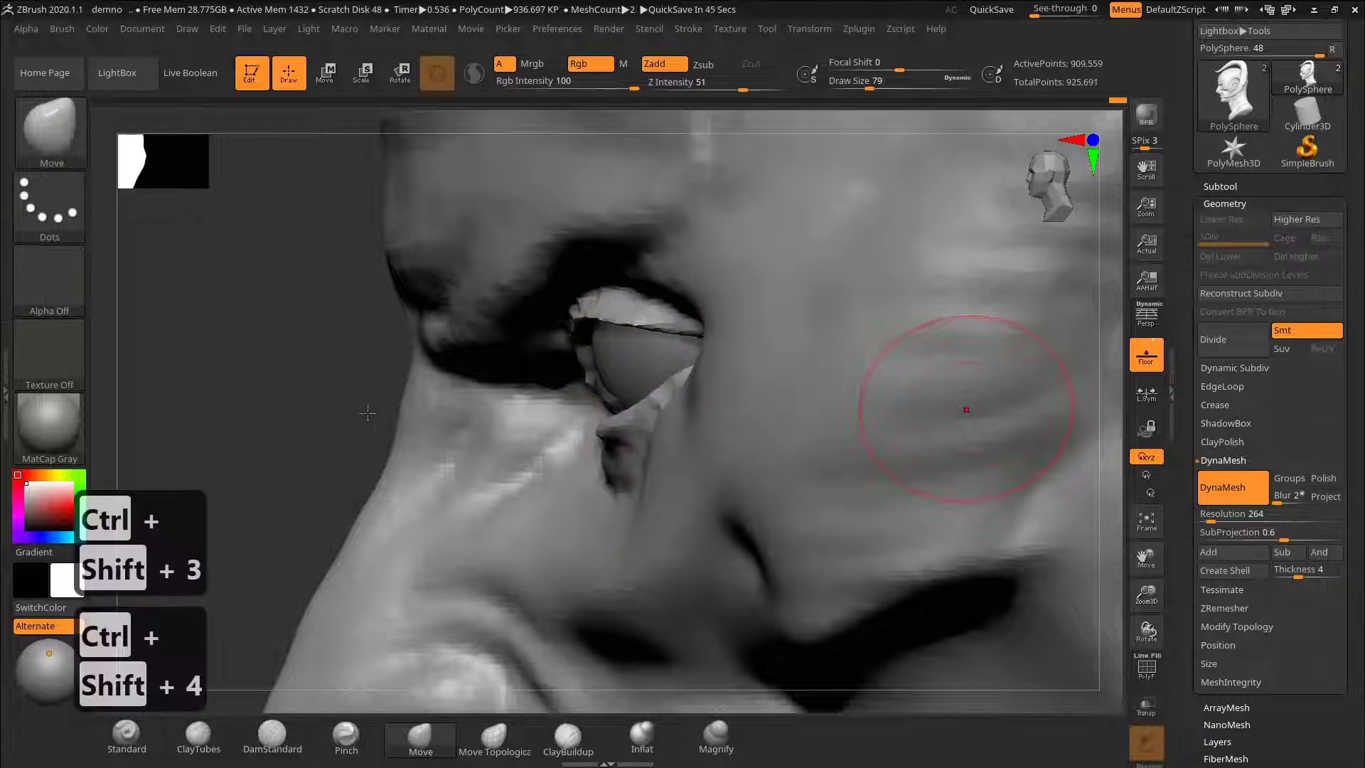
# Step: Reshape the eyelid and outer eye corner in profile with the Move brush at draw size 70
pyautogui.press('s')
pyautogui.moveTo(603, 439); pyautogui.dragTo(625, 429)
pyautogui.press('s')
pyautogui.moveTo(626, 429); pyautogui.dragTo(610, 430)
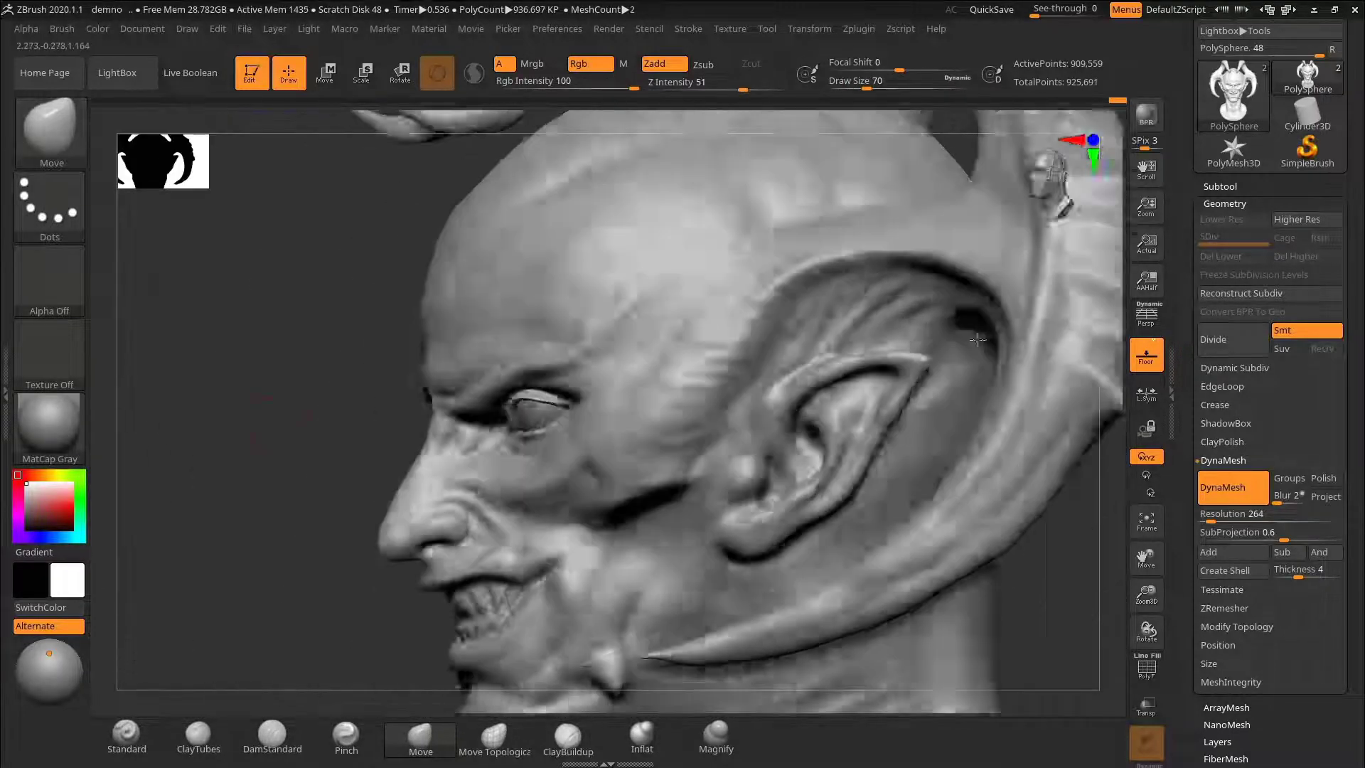
pyautogui.moveTo(264, 419)
pyautogui.keyDown('alt'); pyautogui.mouseDown()
pyautogui.moveTo(250, 451)
pyautogui.moveTo(274, 444)
pyautogui.mouseUp(); pyautogui.keyUp('alt')
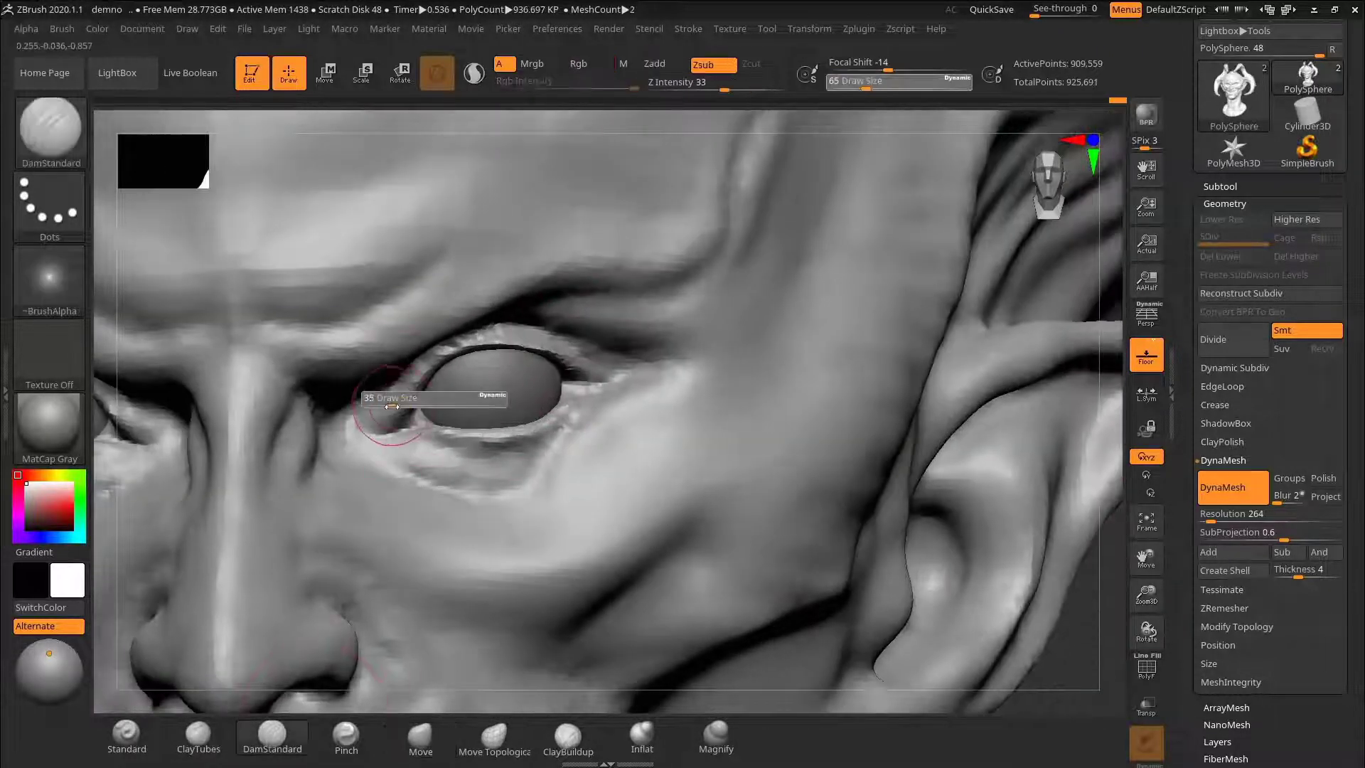
# Step: Build up the area beside the inner eye corner with ClayTubes and carve wrinkles across the nose bridge with DamStandard
pyautogui.moveTo(642, 374); pyautogui.dragTo(1081, 334, button='right')
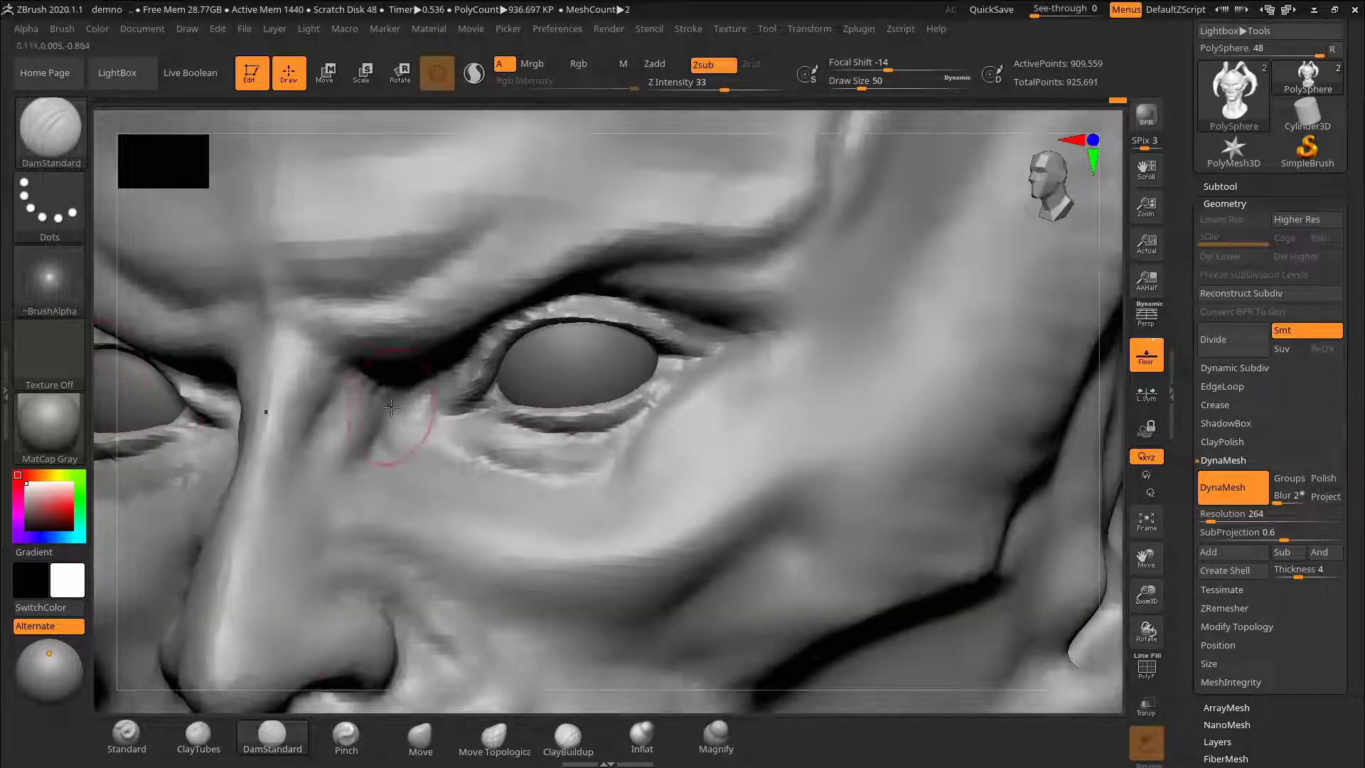
pyautogui.click(199, 737)
pyautogui.moveTo(395, 381); pyautogui.dragTo(385, 392)
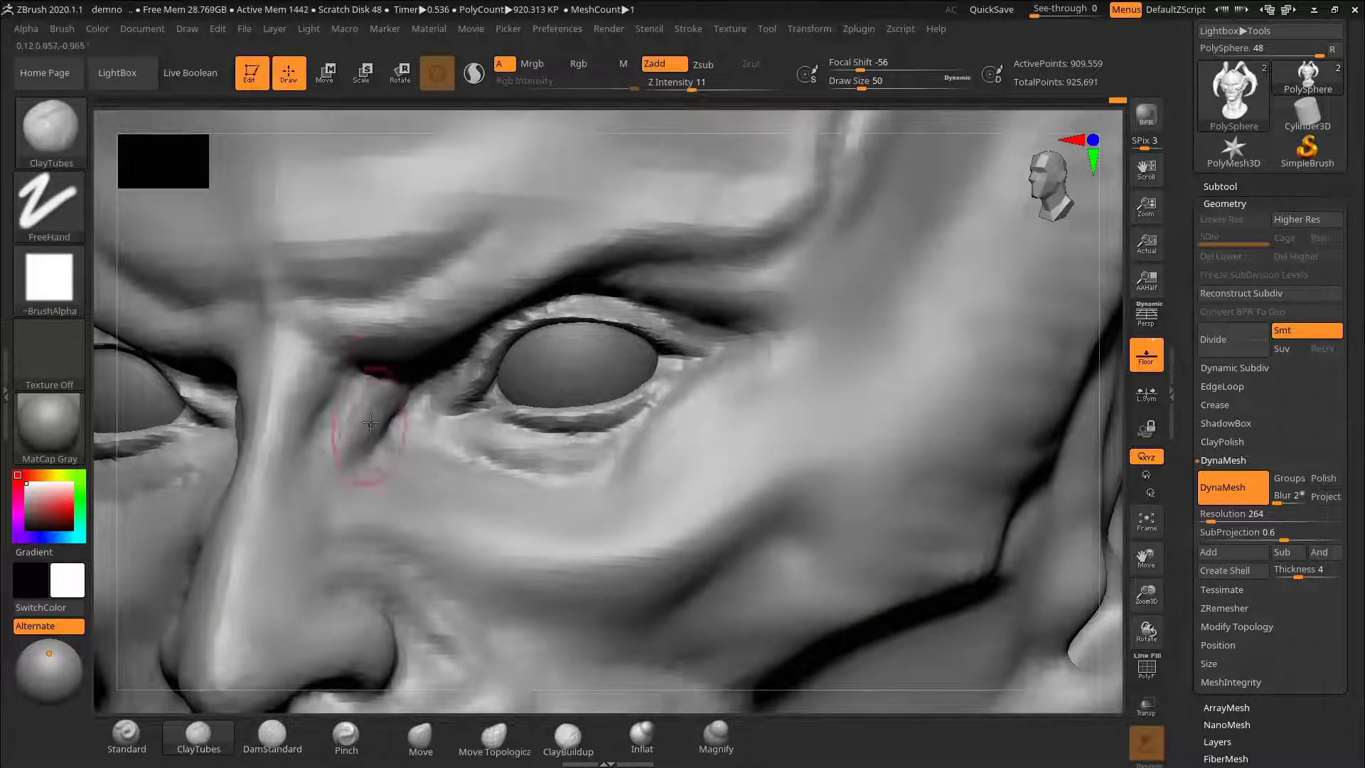
pyautogui.click(271, 736)
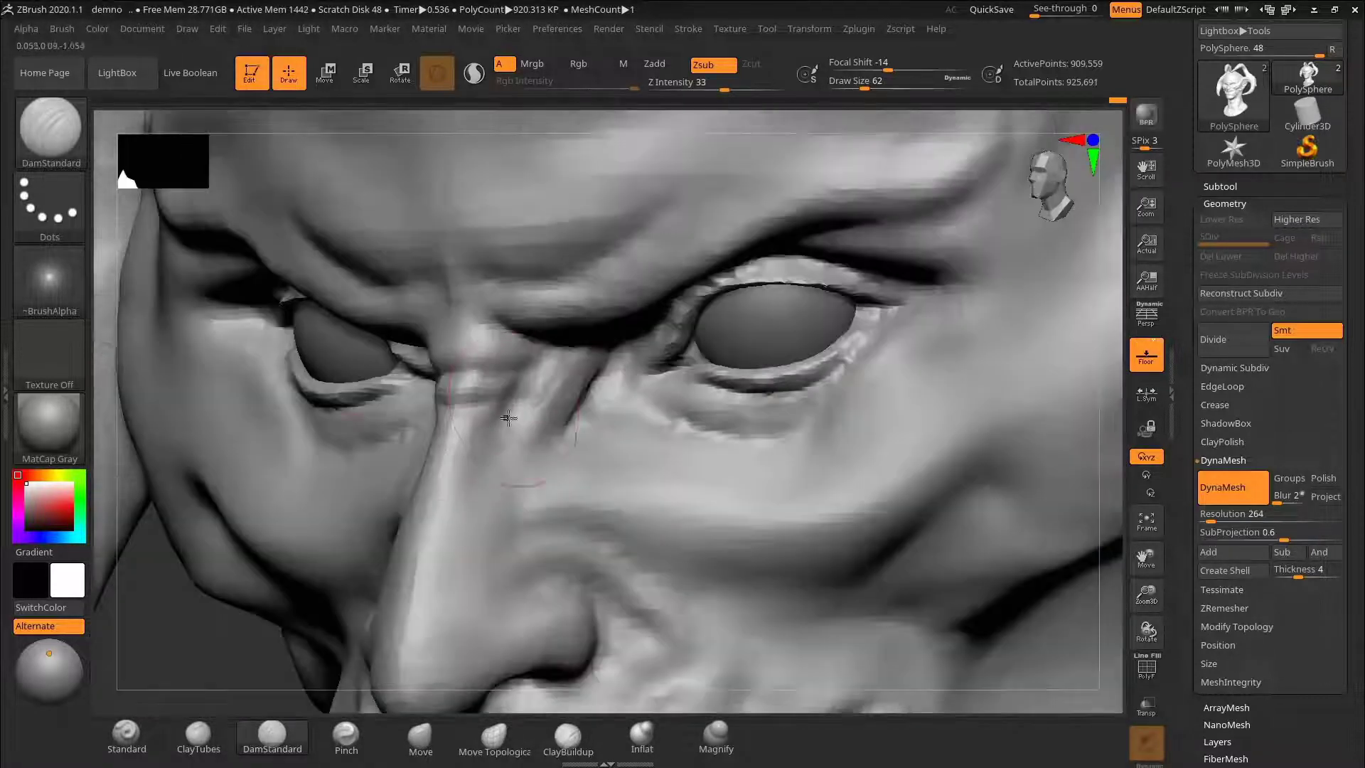
pyautogui.press('[')
pyautogui.press(']')
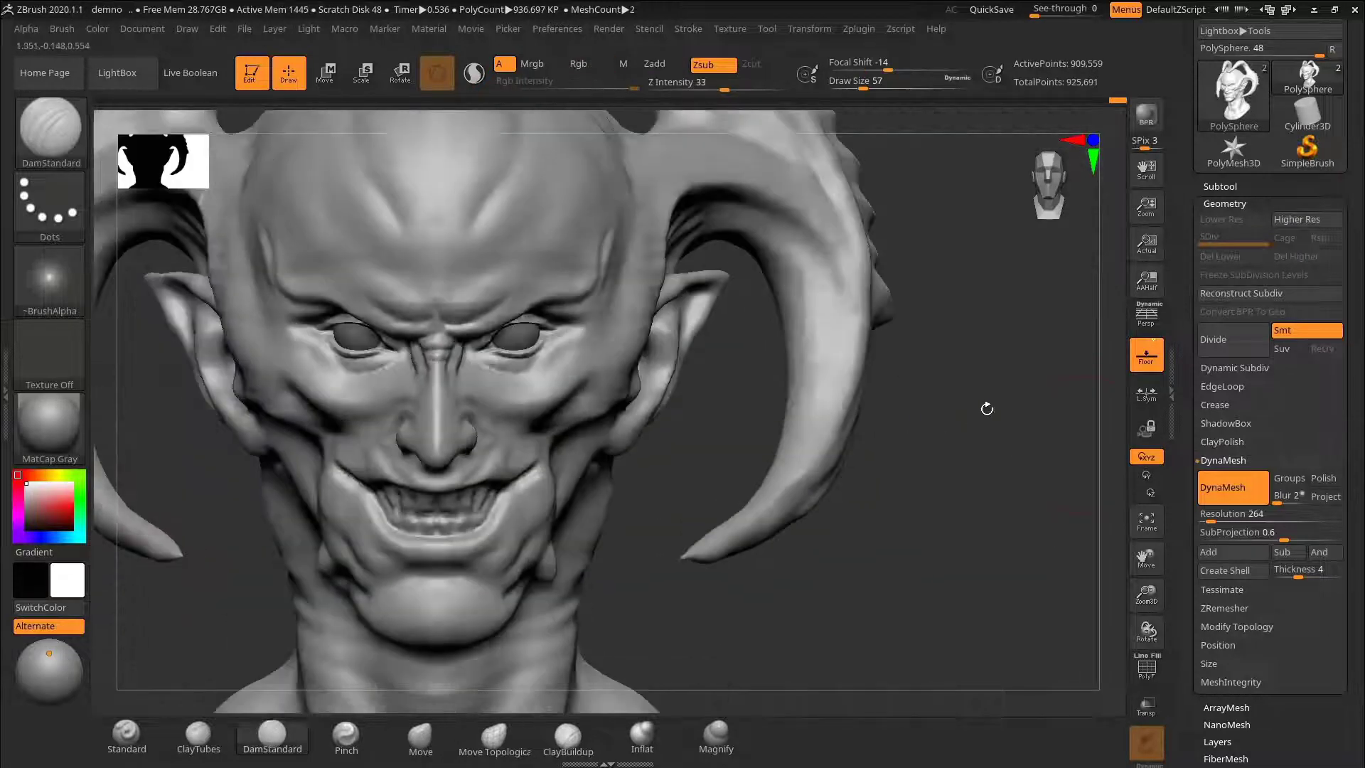
# Step: Adjust the overall shape of the head with the Move brush at draw size 174, checking it from several angles
pyautogui.moveTo(984, 405); pyautogui.dragTo(1014, 570)
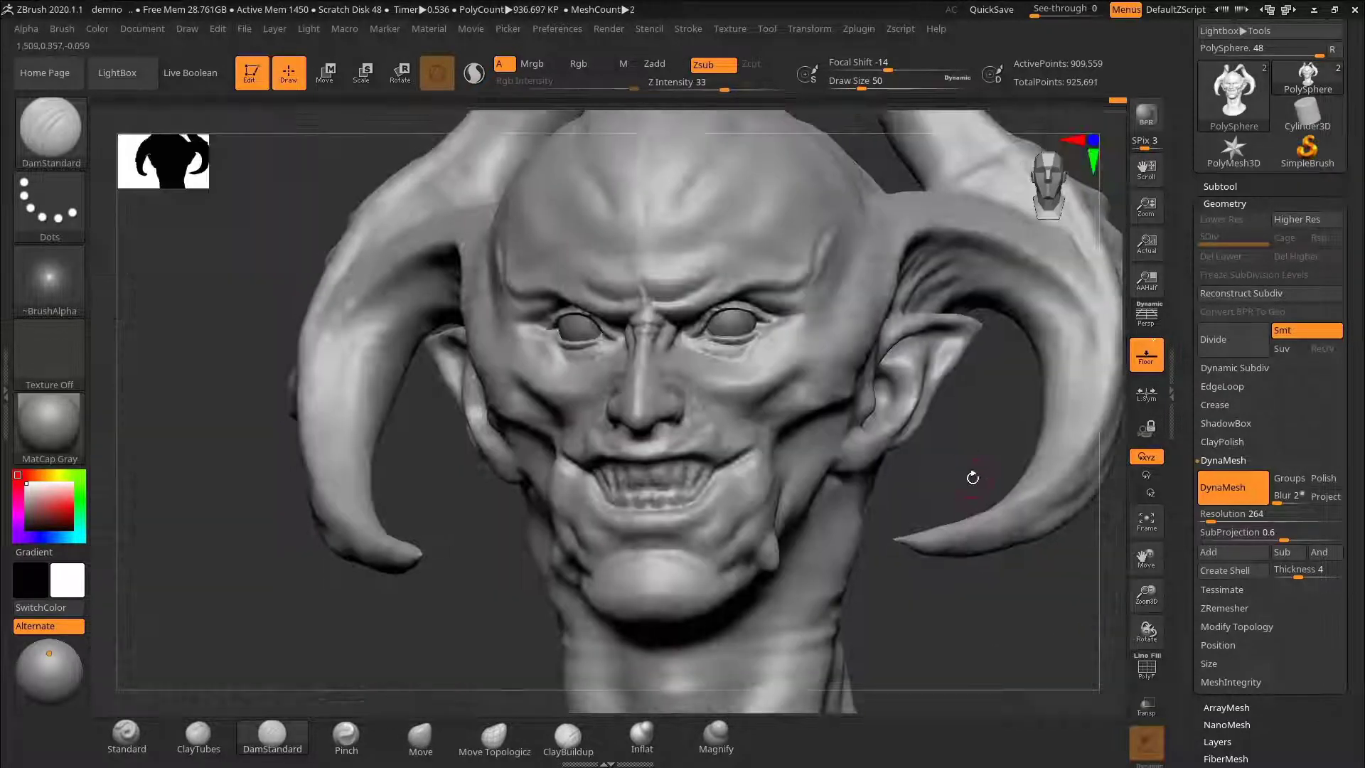
pyautogui.moveTo(969, 472)
pyautogui.mouseDown()
pyautogui.moveTo(1009, 314)
pyautogui.moveTo(1017, 378)
pyautogui.moveTo(924, 388)
pyautogui.mouseUp()
pyautogui.press('b')
pyautogui.press('m')
pyautogui.press('v')
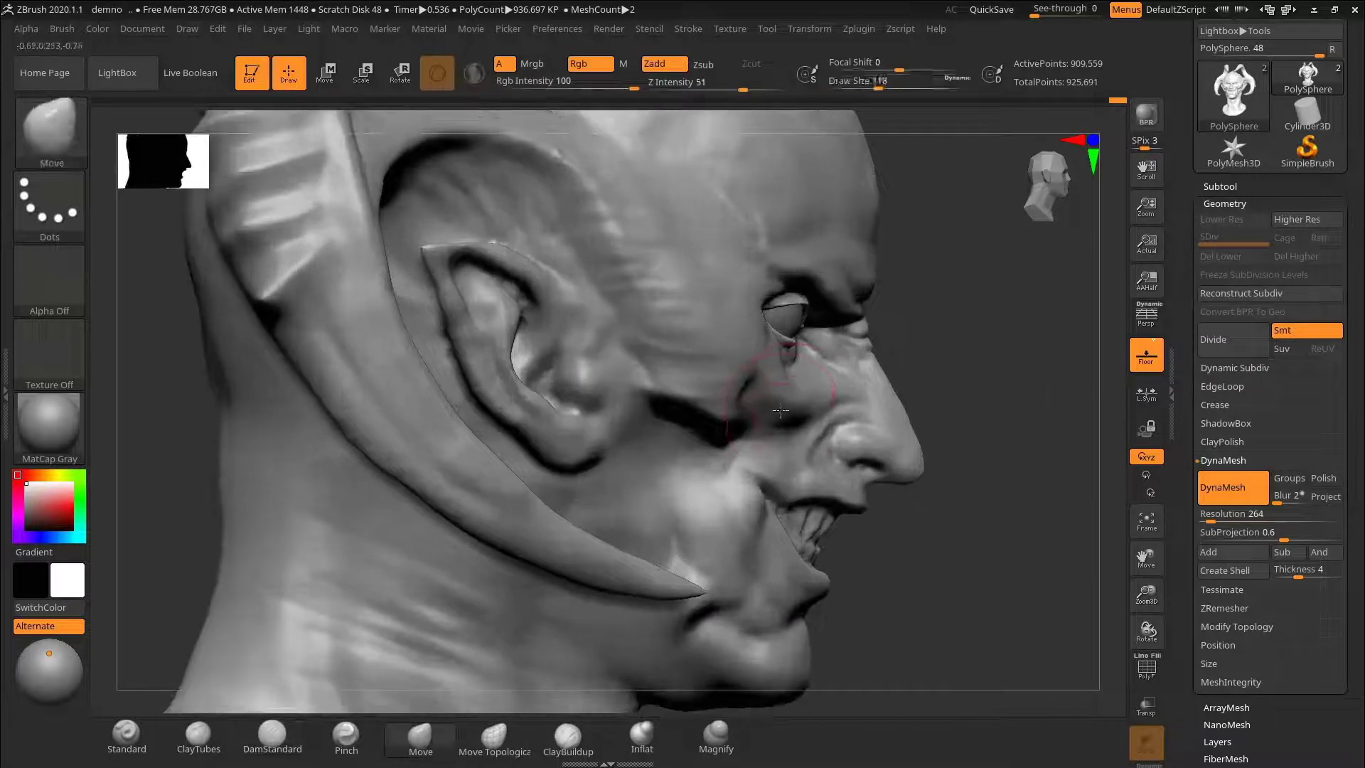
pyautogui.moveTo(1007, 376); pyautogui.dragTo(564, 480)
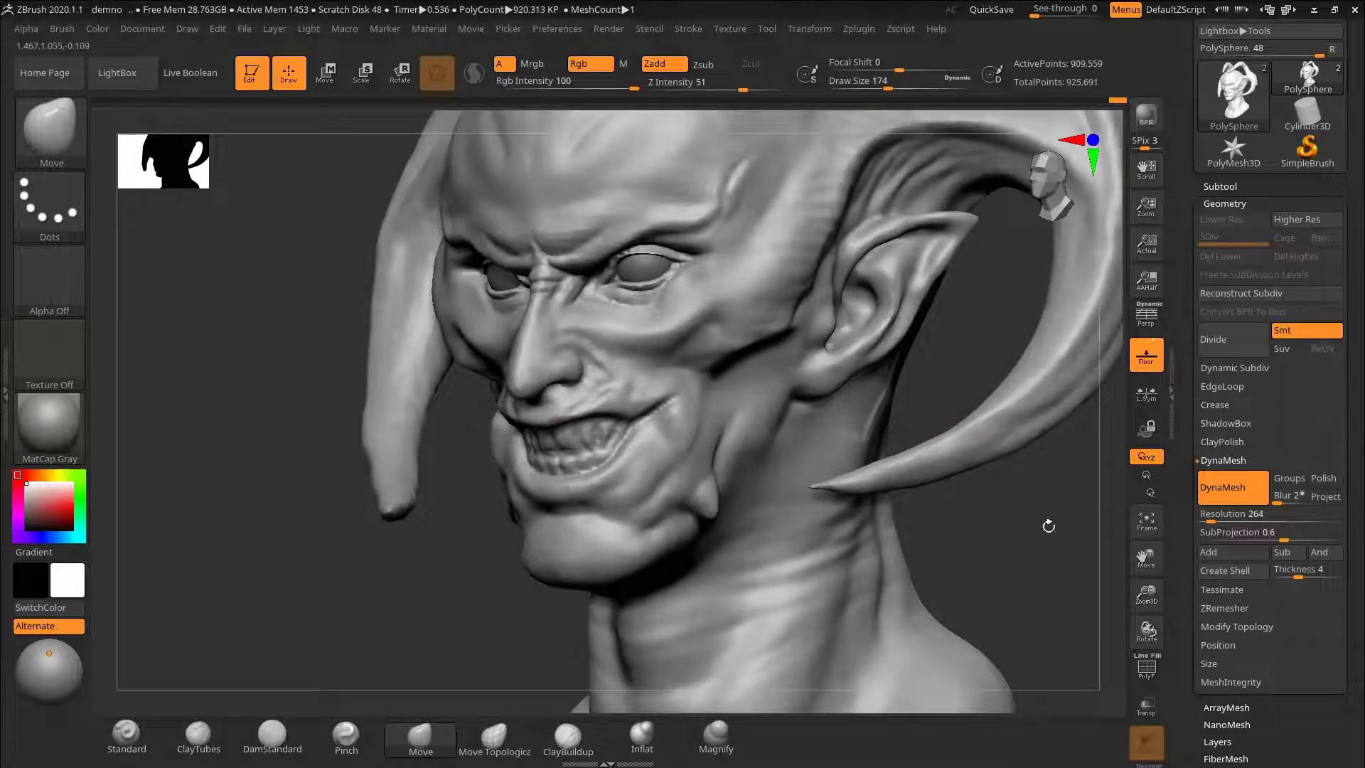
pyautogui.moveTo(1049, 526)
pyautogui.mouseDown()
pyautogui.moveTo(983, 311)
pyautogui.moveTo(1020, 492)
pyautogui.moveTo(1009, 459)
pyautogui.moveTo(1041, 410)
pyautogui.moveTo(966, 345)
pyautogui.moveTo(917, 343)
pyautogui.moveTo(929, 396)
pyautogui.moveTo(888, 395)
pyautogui.moveTo(889, 335)
pyautogui.moveTo(966, 336)
pyautogui.mouseUp()
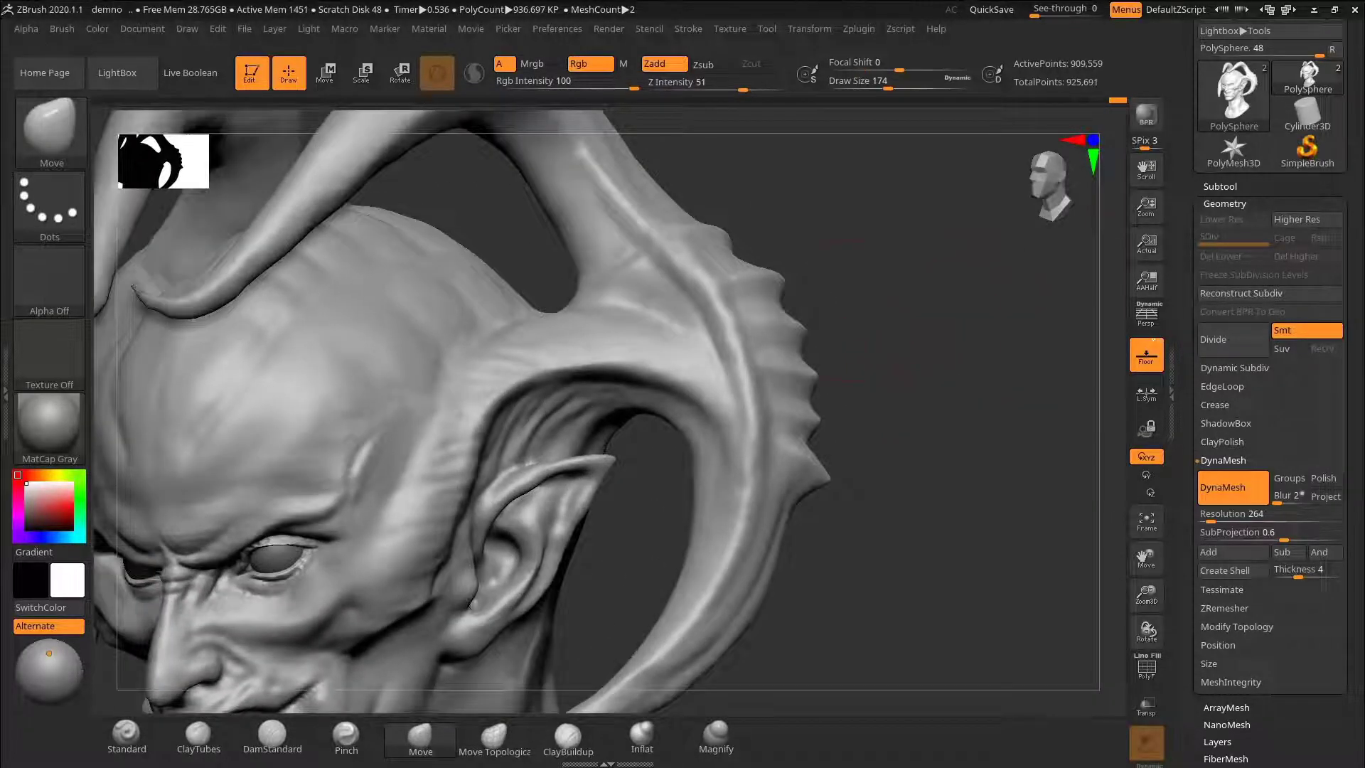
pyautogui.moveTo(991, 214); pyautogui.dragTo(1012, 206)
pyautogui.moveTo(982, 424)
pyautogui.mouseDown()
pyautogui.moveTo(924, 411)
pyautogui.moveTo(969, 433)
pyautogui.moveTo(893, 442)
pyautogui.moveTo(430, 370)
pyautogui.mouseUp()
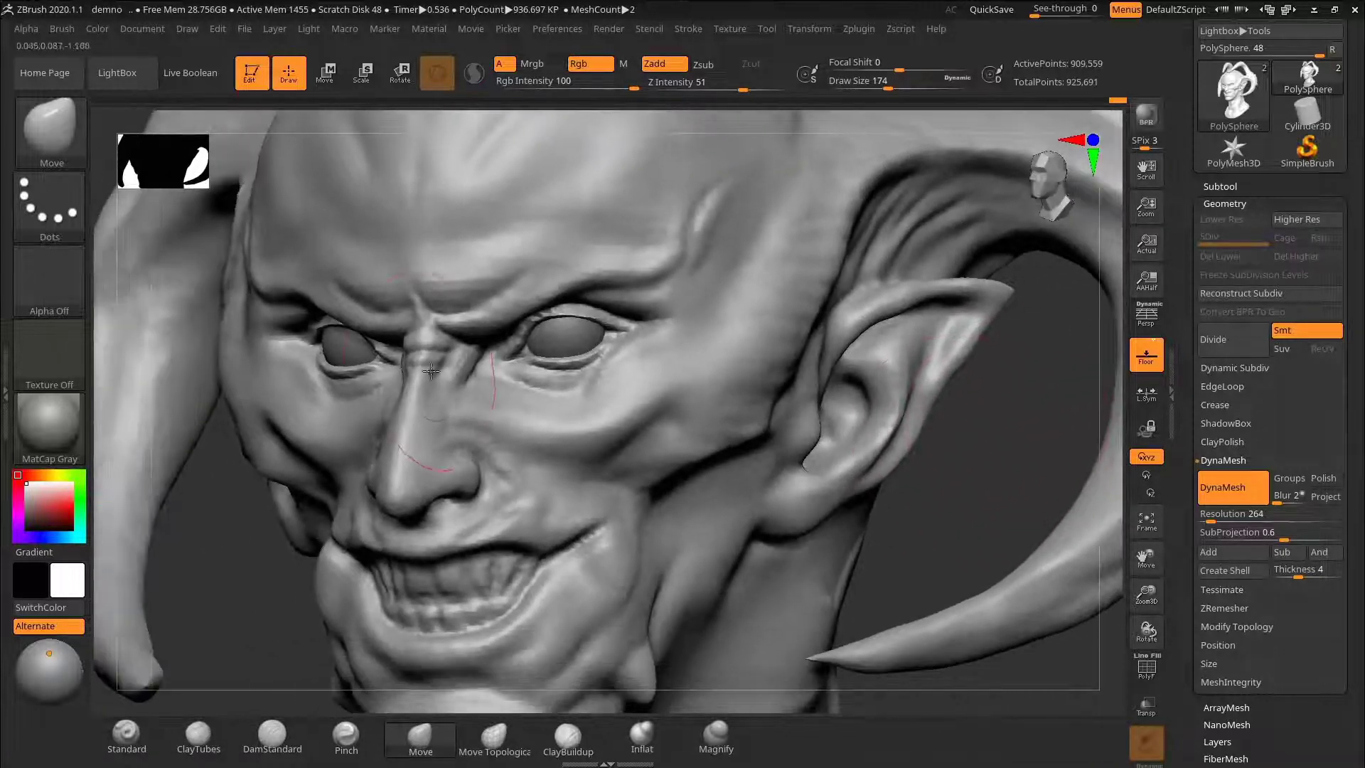
# Step: Refine the nose bridge with the Move brush at draw size 65 and crease its sides with DamStandard at draw size 101
pyautogui.press('[')
pyautogui.press('[')
pyautogui.press('[')
pyautogui.press('[')
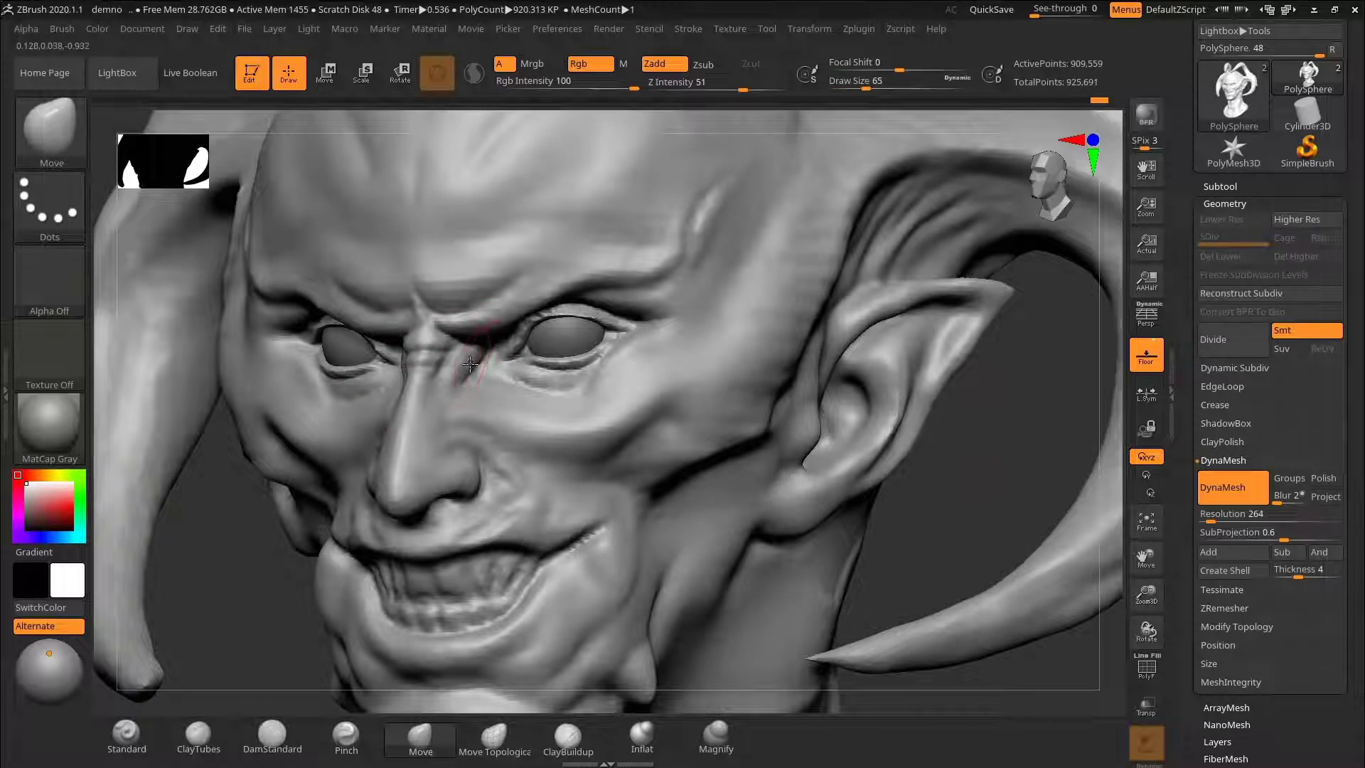
pyautogui.press('b')
pyautogui.press('d')
pyautogui.press('s')
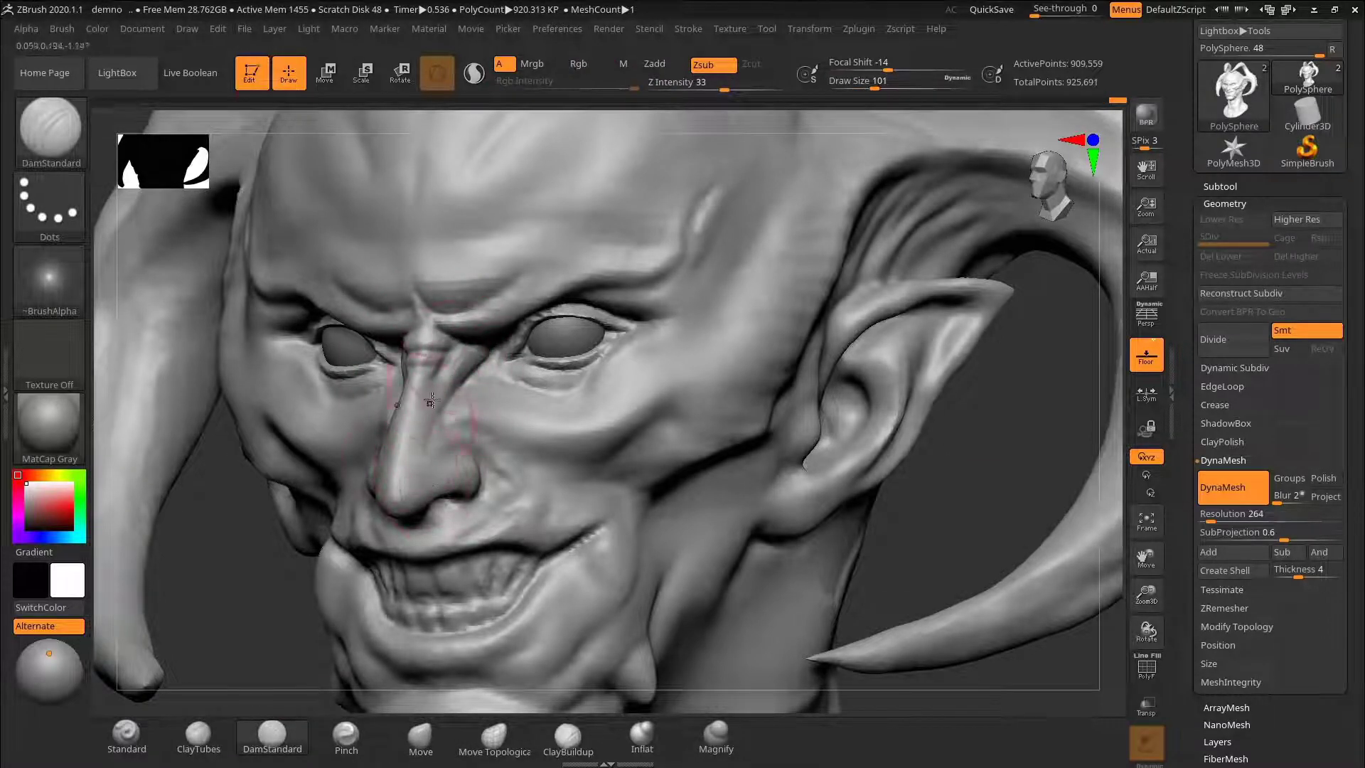
pyautogui.moveTo(995, 467)
pyautogui.mouseDown()
pyautogui.moveTo(981, 488)
pyautogui.moveTo(483, 375)
pyautogui.mouseUp()
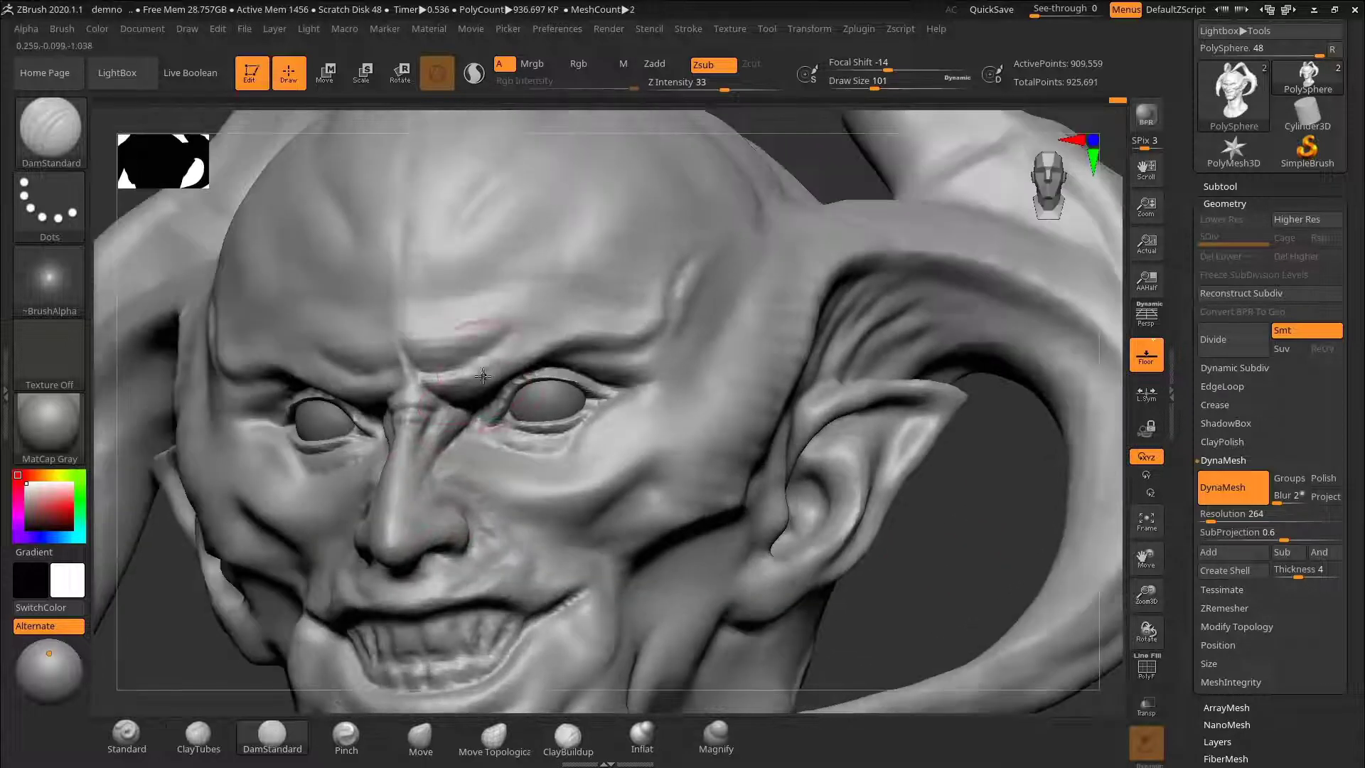
# Step: Undo the latest stray strokes on the face
pyautogui.hotkey('ctrl', 'z')
pyautogui.hotkey('ctrl', 'z')
pyautogui.hotkey('ctrl', 'z')
pyautogui.hotkey('ctrl', 'z')
pyautogui.hotkey('ctrl', 'z')
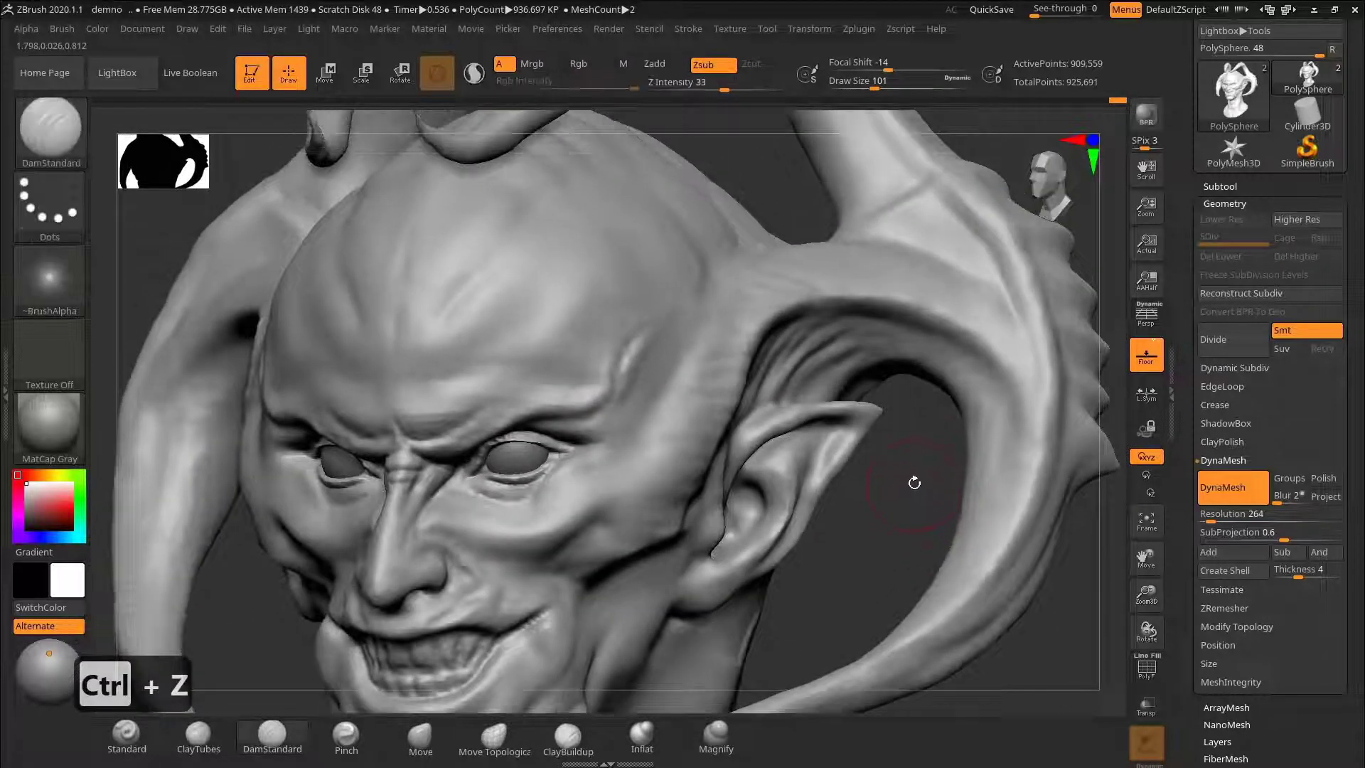
pyautogui.hotkey('ctrl', 'z')
pyautogui.hotkey('ctrl', 'z')
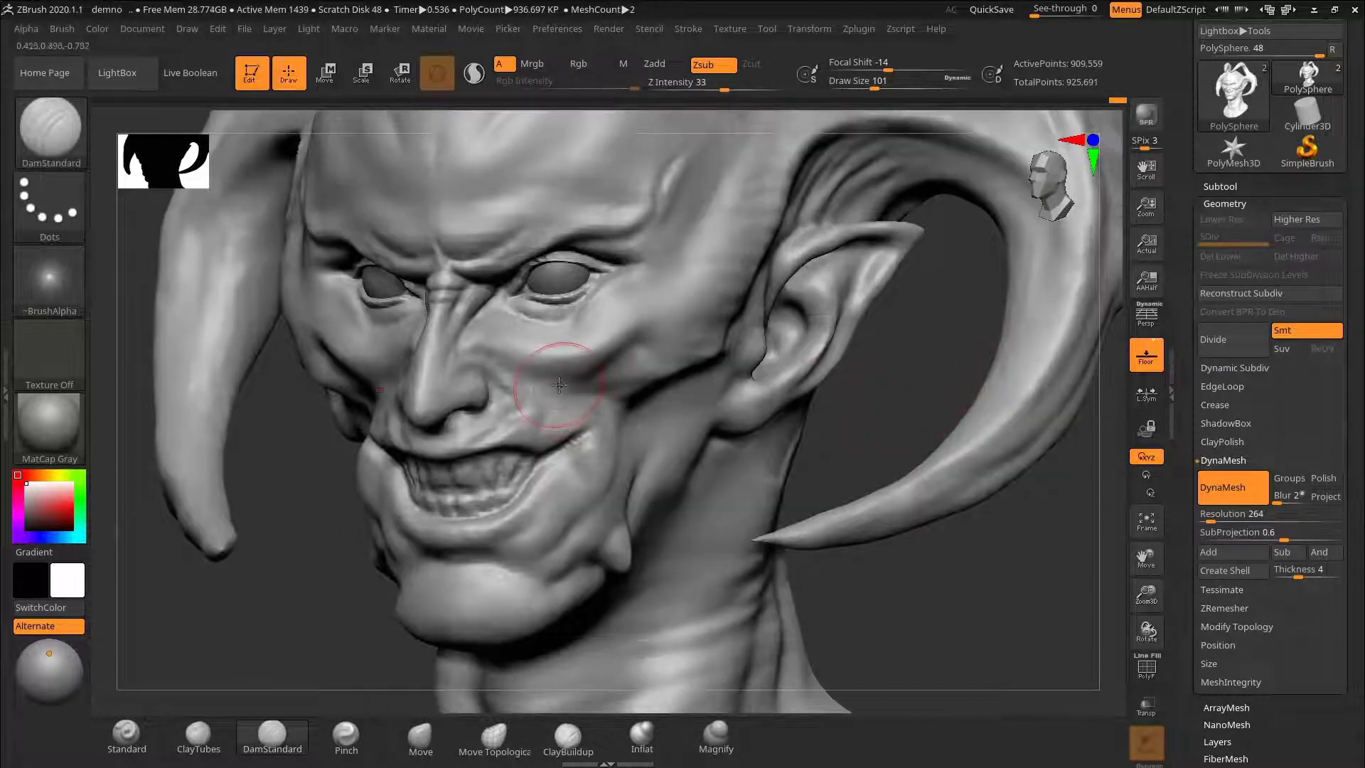
pyautogui.hotkey('ctrl', 'z')
pyautogui.hotkey('ctrl', 'z')
pyautogui.hotkey('ctrl', 'z')
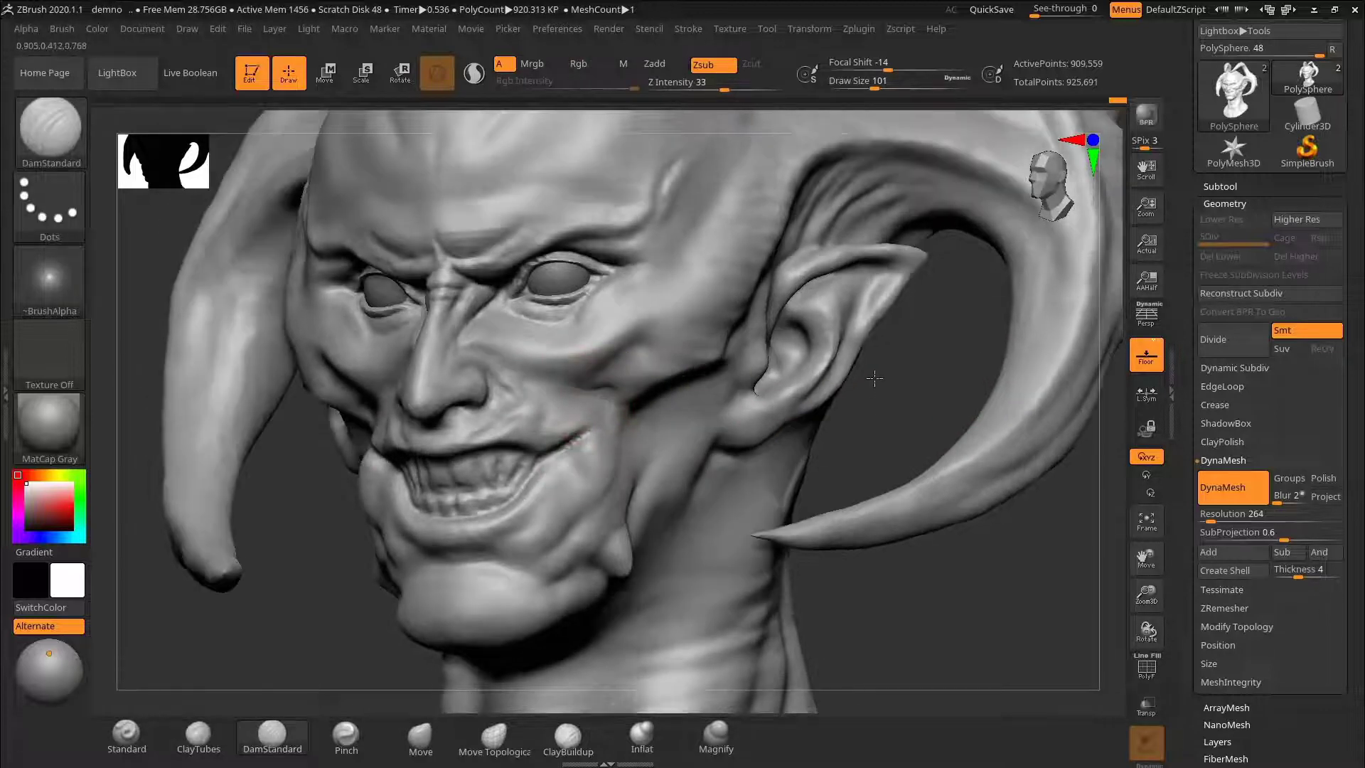
# Step: Carve skin wrinkles across the cheekbone and temple in front of the ear with DamStandard at draw sizes 101 and 122, undoing stray strokes
pyautogui.moveTo(860, 401); pyautogui.dragTo(655, 349)
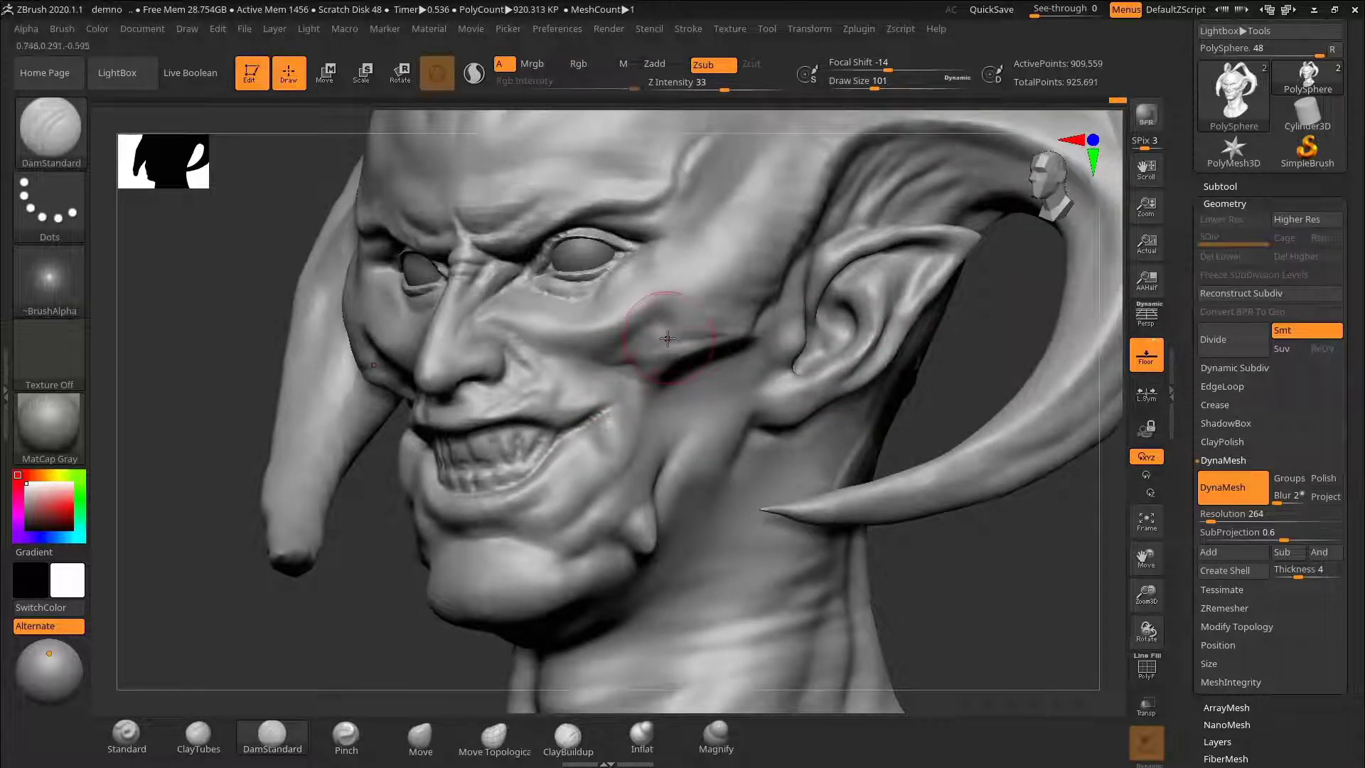
pyautogui.hotkey('ctrl', 'z')
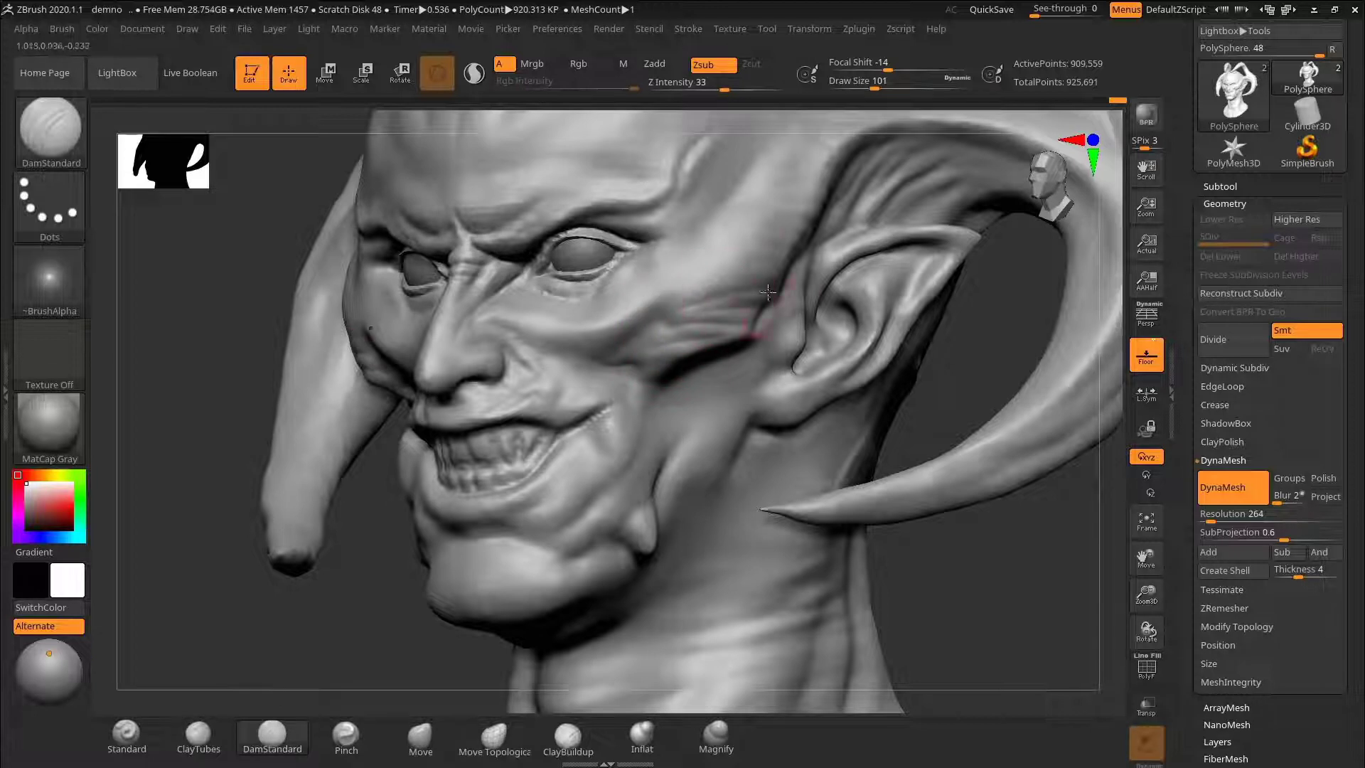
pyautogui.keyDown('alt'); pyautogui.moveTo(1013, 321); pyautogui.dragTo(953, 424); pyautogui.keyUp('alt')
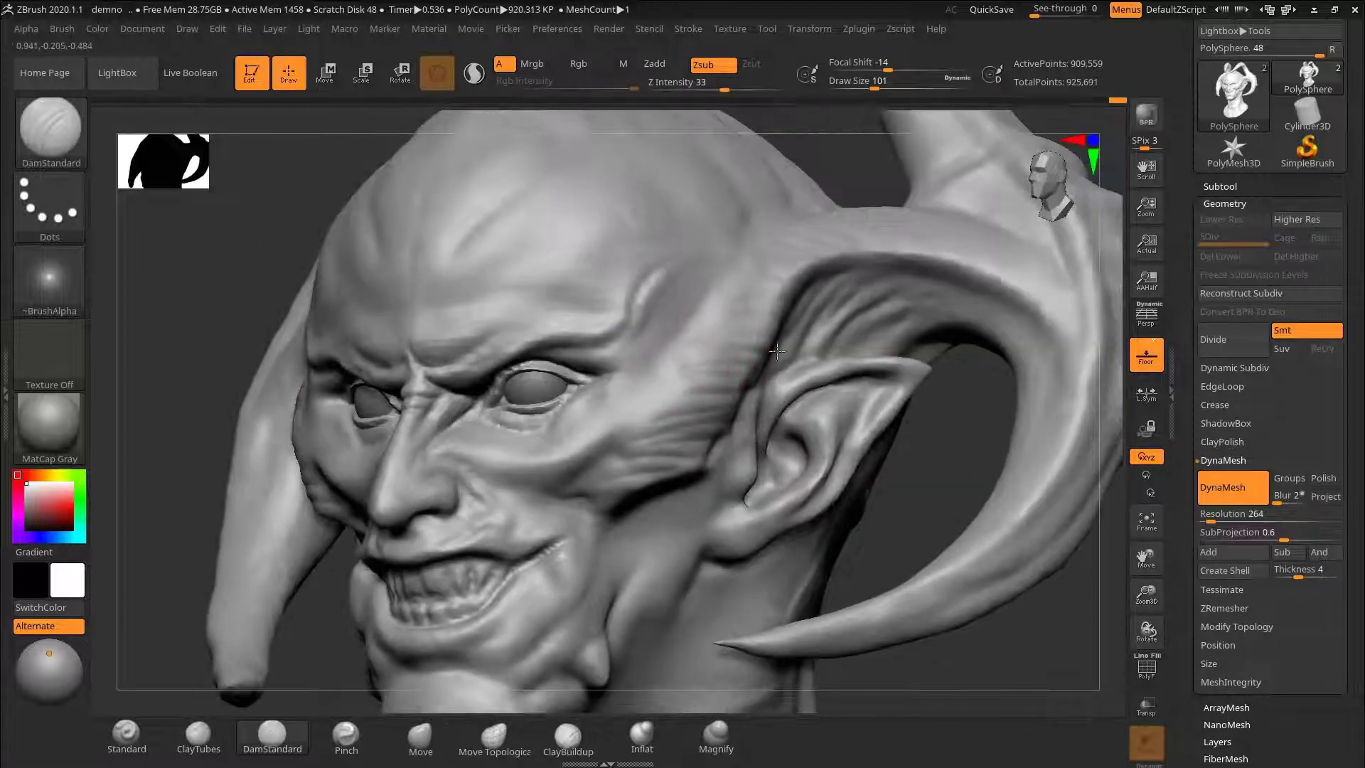
pyautogui.moveTo(864, 178); pyautogui.dragTo(751, 300)
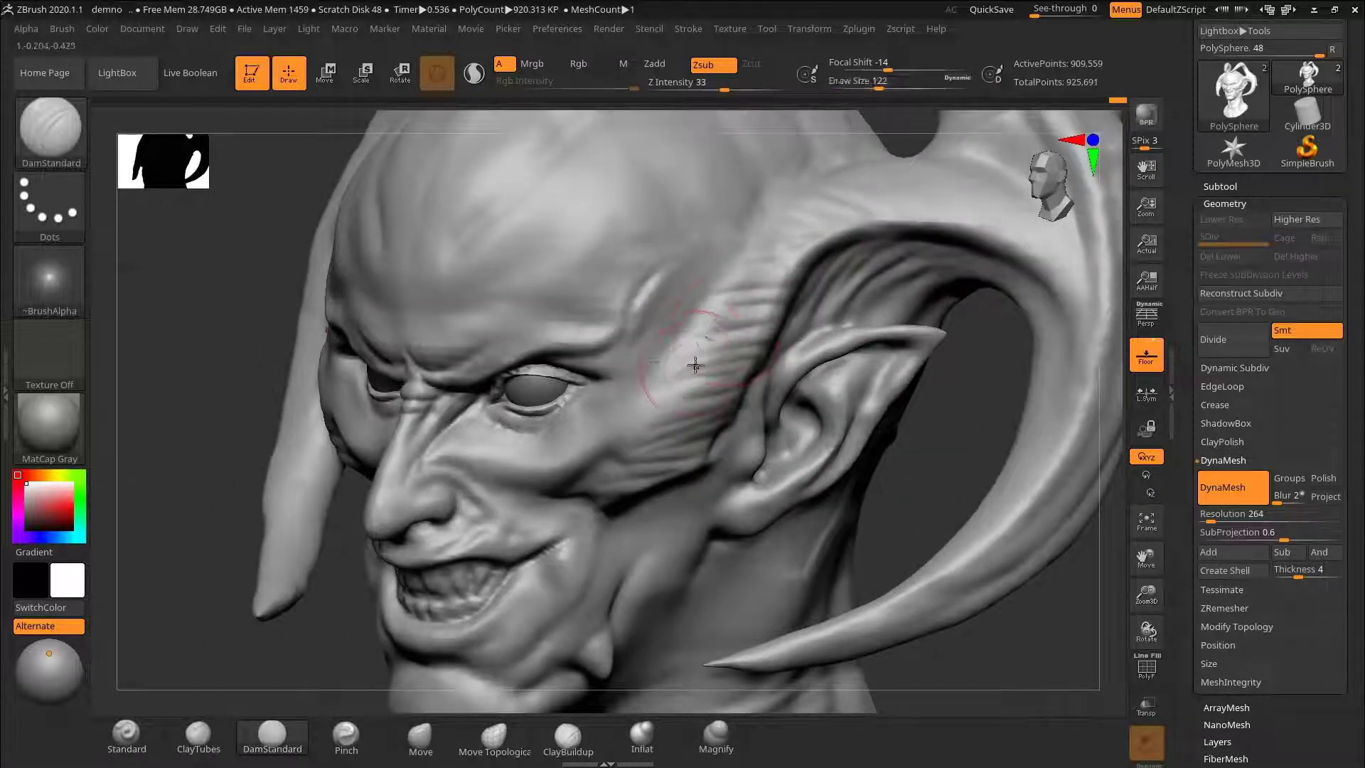
pyautogui.hotkey('ctrl', 'z')
pyautogui.hotkey('ctrl', 'z')
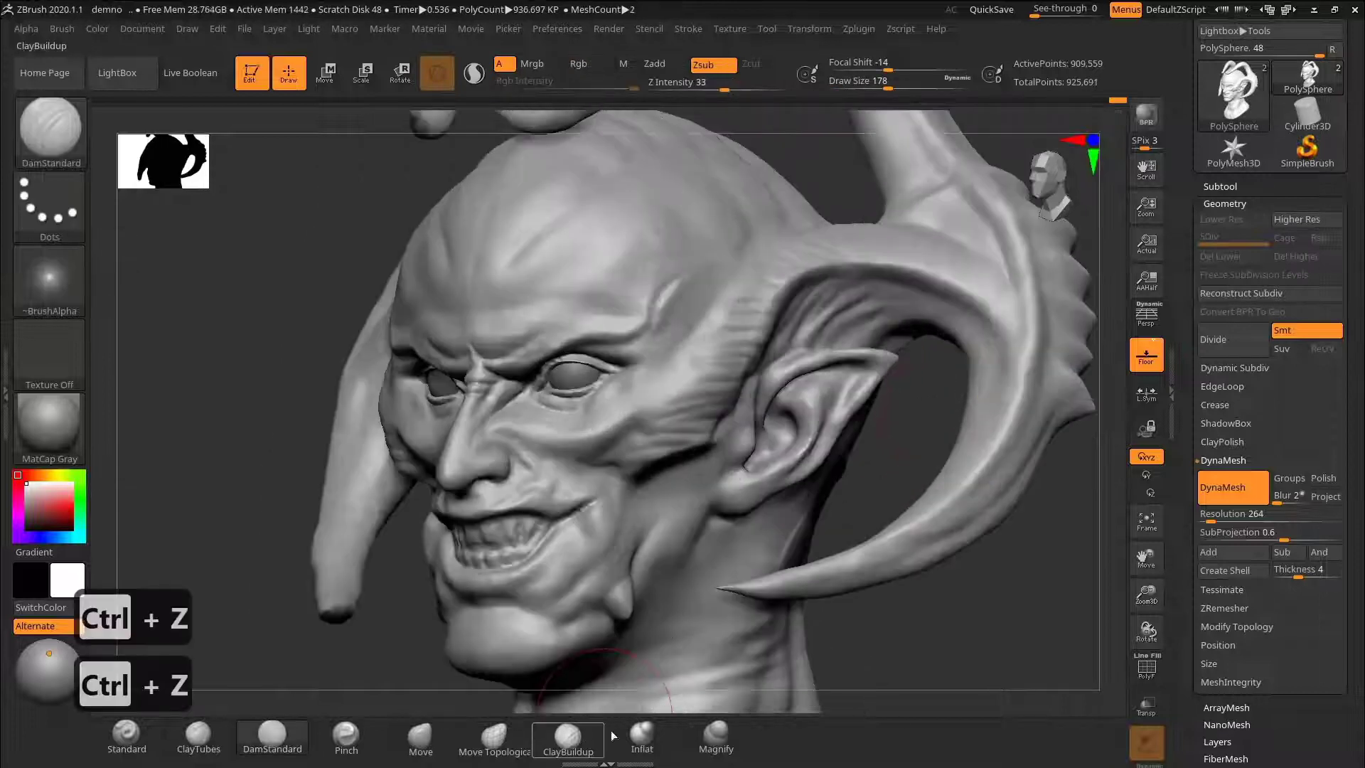
# Step: Swell the folds between the temple wrinkles using Inflat and the Standard brush at draw size 57
pyautogui.click(637, 737)
pyautogui.press('s')
pyautogui.moveTo(708, 355)
pyautogui.mouseDown()
pyautogui.moveTo(697, 356)
pyautogui.moveTo(722, 356)
pyautogui.moveTo(715, 368)
pyautogui.mouseUp()
pyautogui.click(128, 735)
pyautogui.press('s')
pyautogui.moveTo(922, 422)
pyautogui.mouseDown()
pyautogui.moveTo(751, 340)
pyautogui.moveTo(756, 353)
pyautogui.mouseUp()
pyautogui.moveTo(787, 281); pyautogui.dragTo(771, 321)
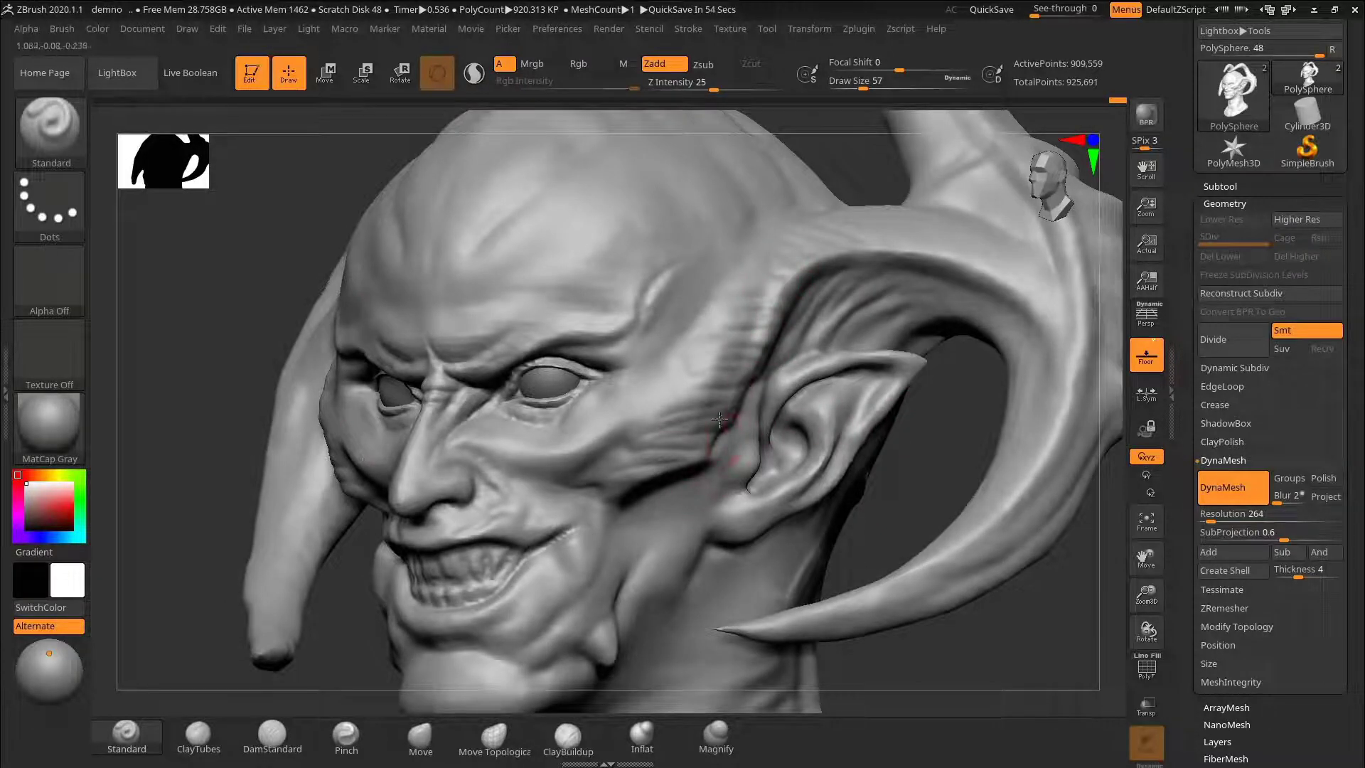
pyautogui.moveTo(940, 444); pyautogui.dragTo(765, 297)
pyautogui.moveTo(935, 492); pyautogui.dragTo(984, 344)
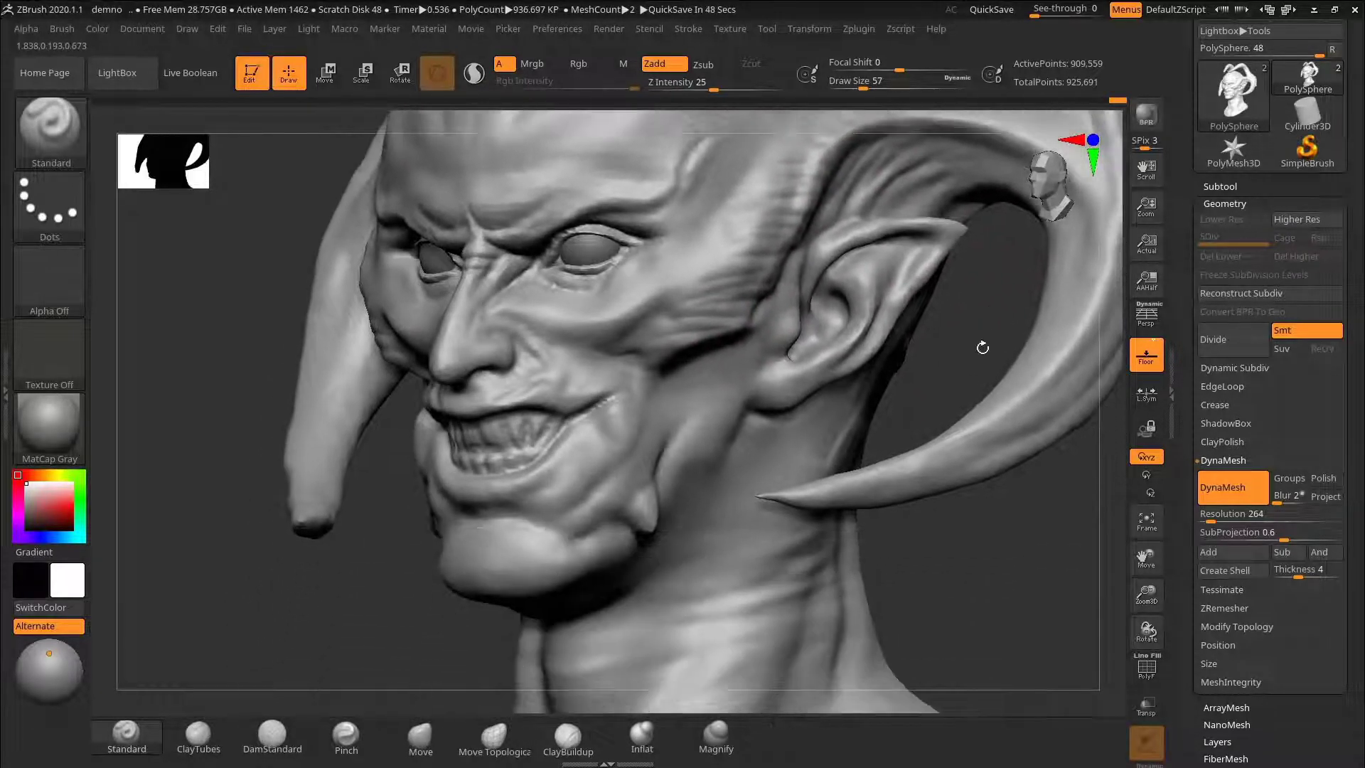
# Step: Carve broad folds around the lower cheek and chin with DamStandard at draw size 187, undoing the stray stroke
pyautogui.click(272, 737)
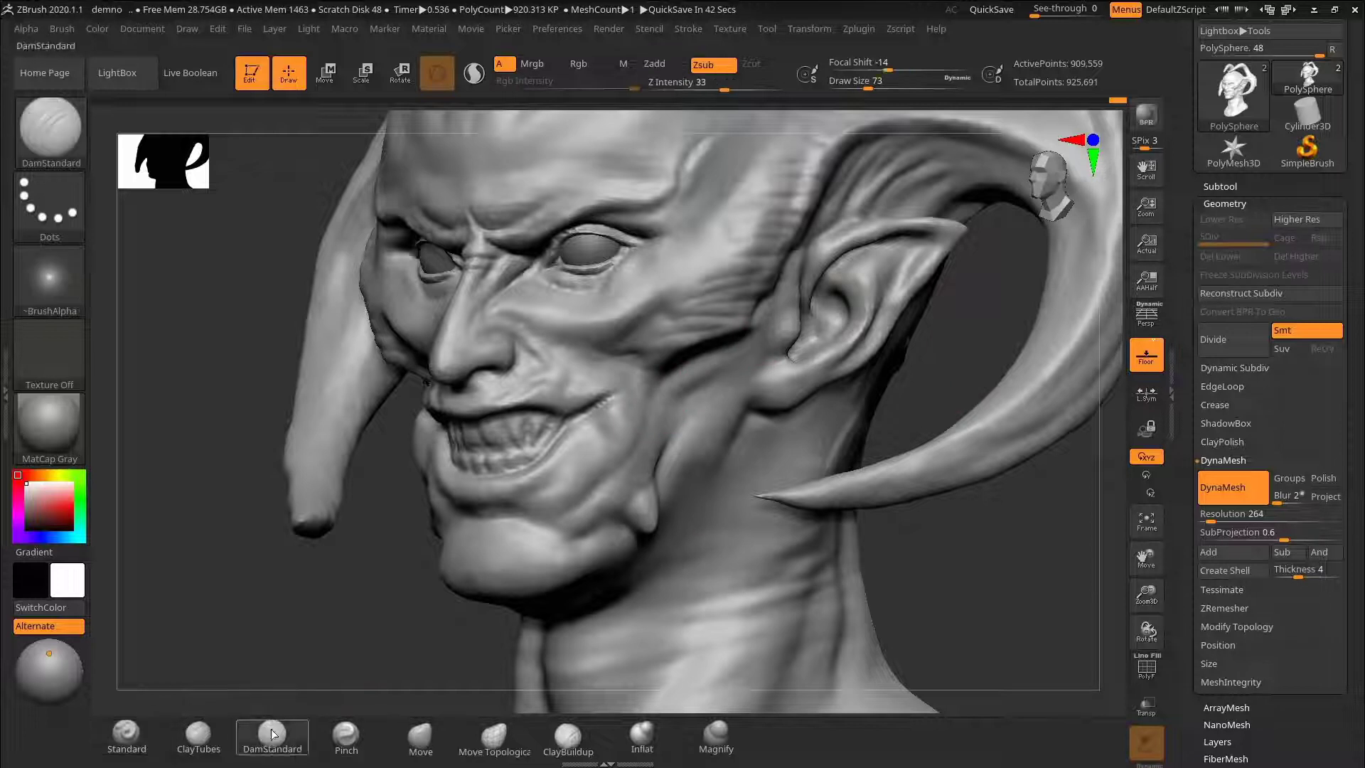
pyautogui.press('s')
pyautogui.moveTo(665, 398); pyautogui.dragTo(674, 398)
pyautogui.hotkey('ctrl', 'z')
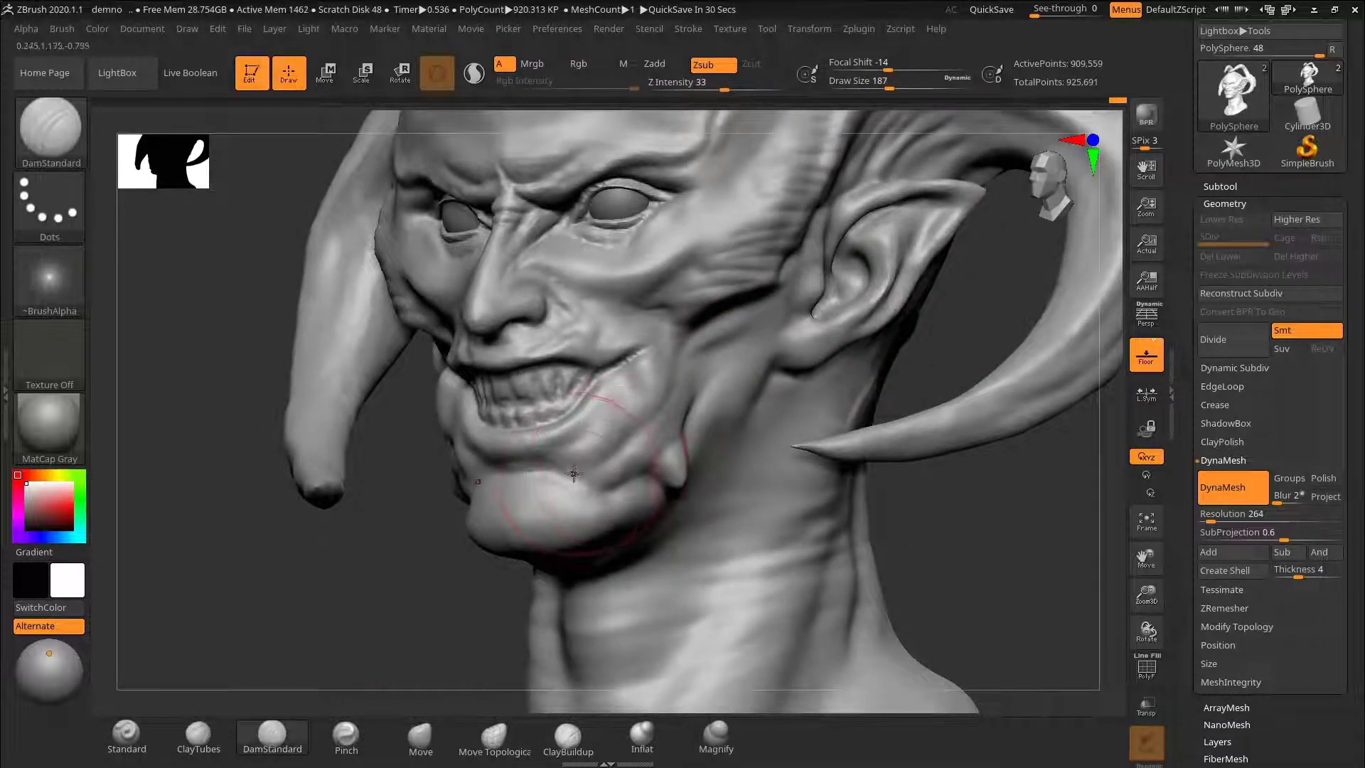
pyautogui.moveTo(930, 358); pyautogui.dragTo(1066, 469)
pyautogui.moveTo(572, 422); pyautogui.dragTo(608, 426)
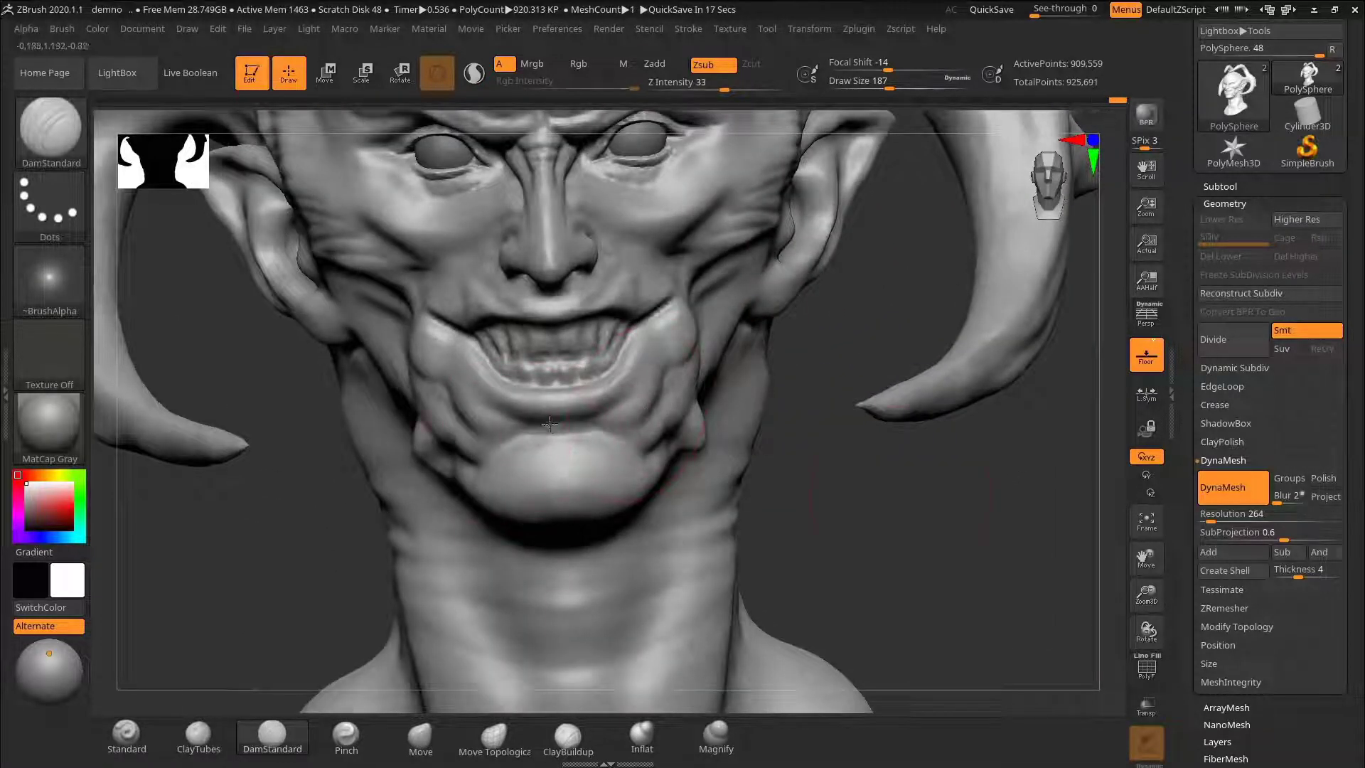
# Step: Deepen the crease above the chin with DamStandard at draw size 153, smooth it and undo the last stroke
pyautogui.moveTo(1024, 478)
pyautogui.mouseDown()
pyautogui.moveTo(935, 481)
pyautogui.moveTo(978, 481)
pyautogui.moveTo(960, 482)
pyautogui.mouseUp()
pyautogui.press('s')
pyautogui.moveTo(570, 463); pyautogui.dragTo(624, 436)
pyautogui.moveTo(953, 484); pyautogui.dragTo(1094, 486)
pyautogui.keyDown('shift'); pyautogui.moveTo(537, 467); pyautogui.dragTo(523, 462); pyautogui.keyUp('shift')
pyautogui.moveTo(1074, 491)
pyautogui.mouseDown()
pyautogui.moveTo(962, 493)
pyautogui.moveTo(1035, 472)
pyautogui.moveTo(969, 462)
pyautogui.moveTo(775, 478)
pyautogui.mouseUp()
pyautogui.hotkey('ctrl', 'z')
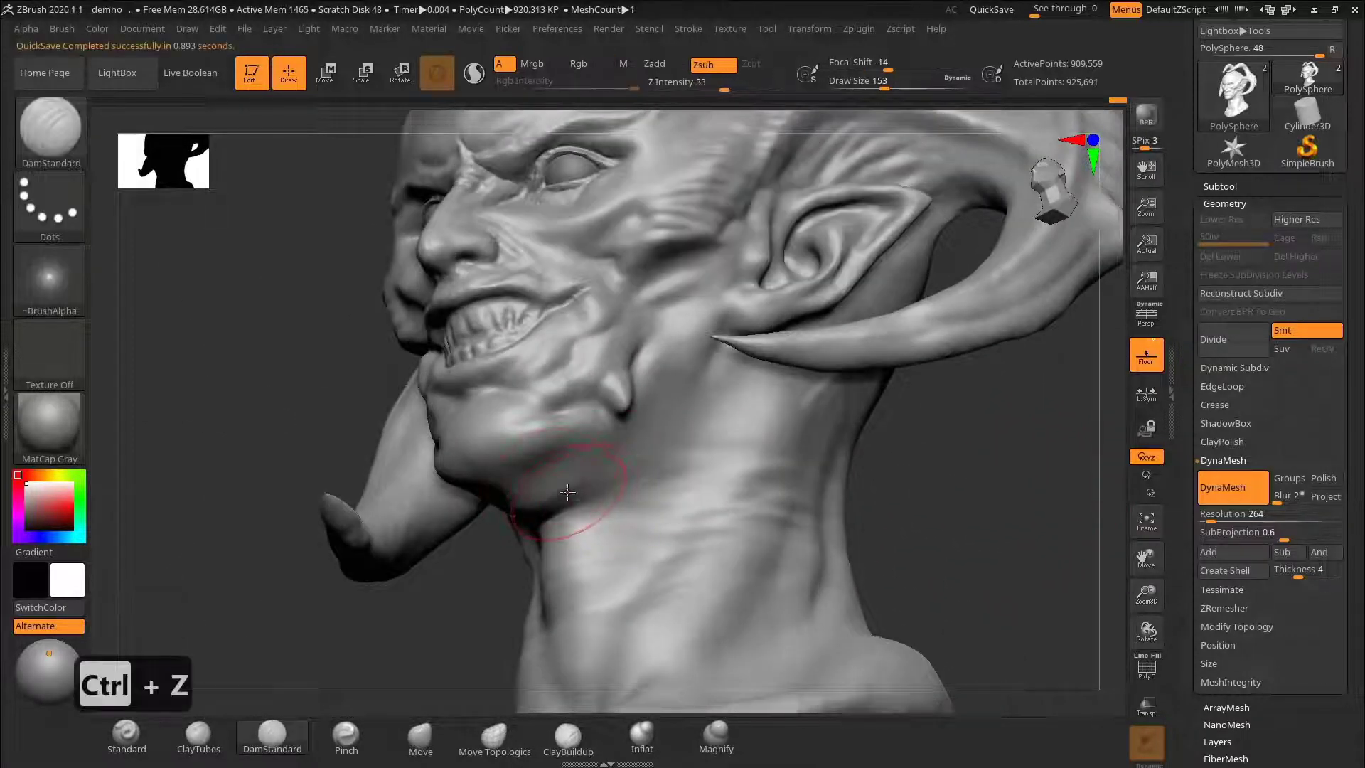
# Step: Crease and smooth the skin at the outer eye corner with DamStandard at draw size 114, undoing unwanted strokes
pyautogui.moveTo(963, 481); pyautogui.dragTo(950, 481)
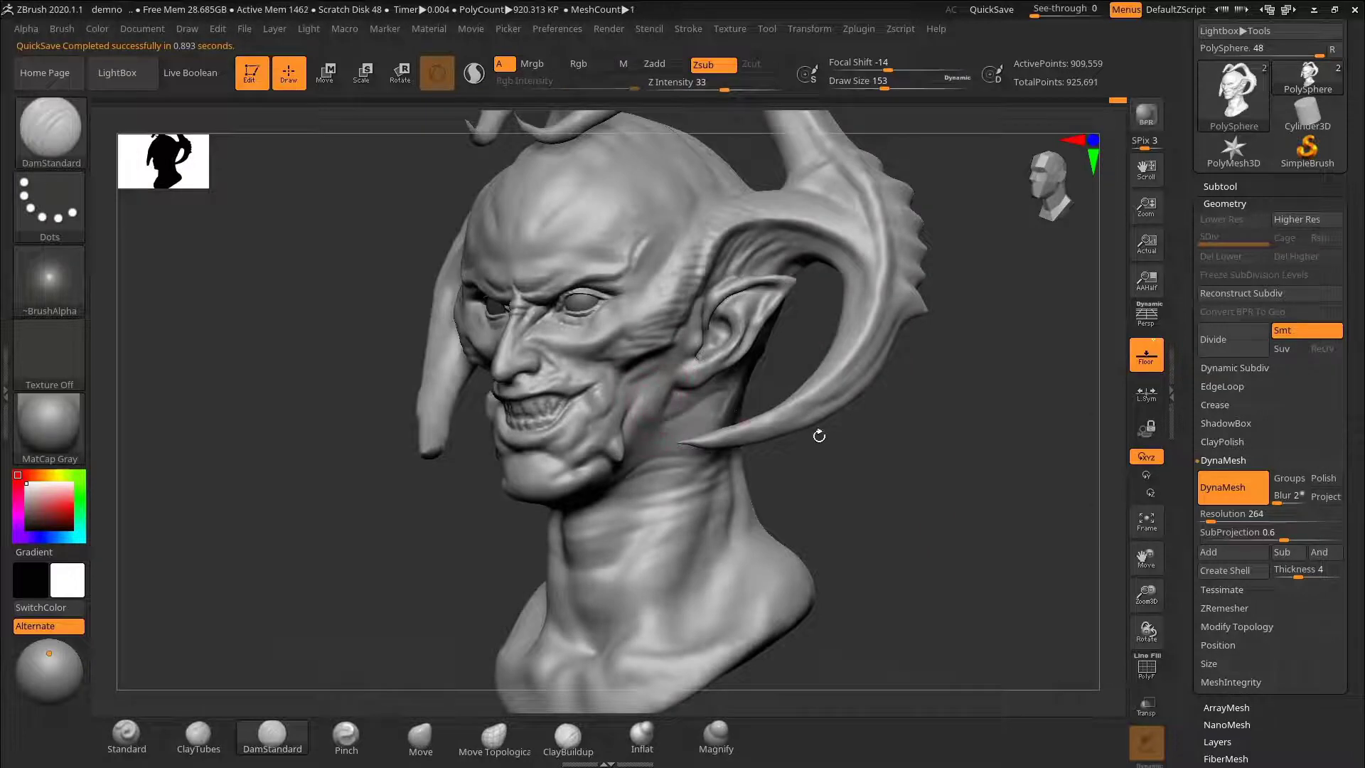
pyautogui.moveTo(819, 435)
pyautogui.mouseDown()
pyautogui.moveTo(957, 348)
pyautogui.moveTo(989, 398)
pyautogui.mouseUp()
pyautogui.keyDown('alt'); pyautogui.moveTo(988, 398); pyautogui.dragTo(989, 503); pyautogui.keyUp('alt')
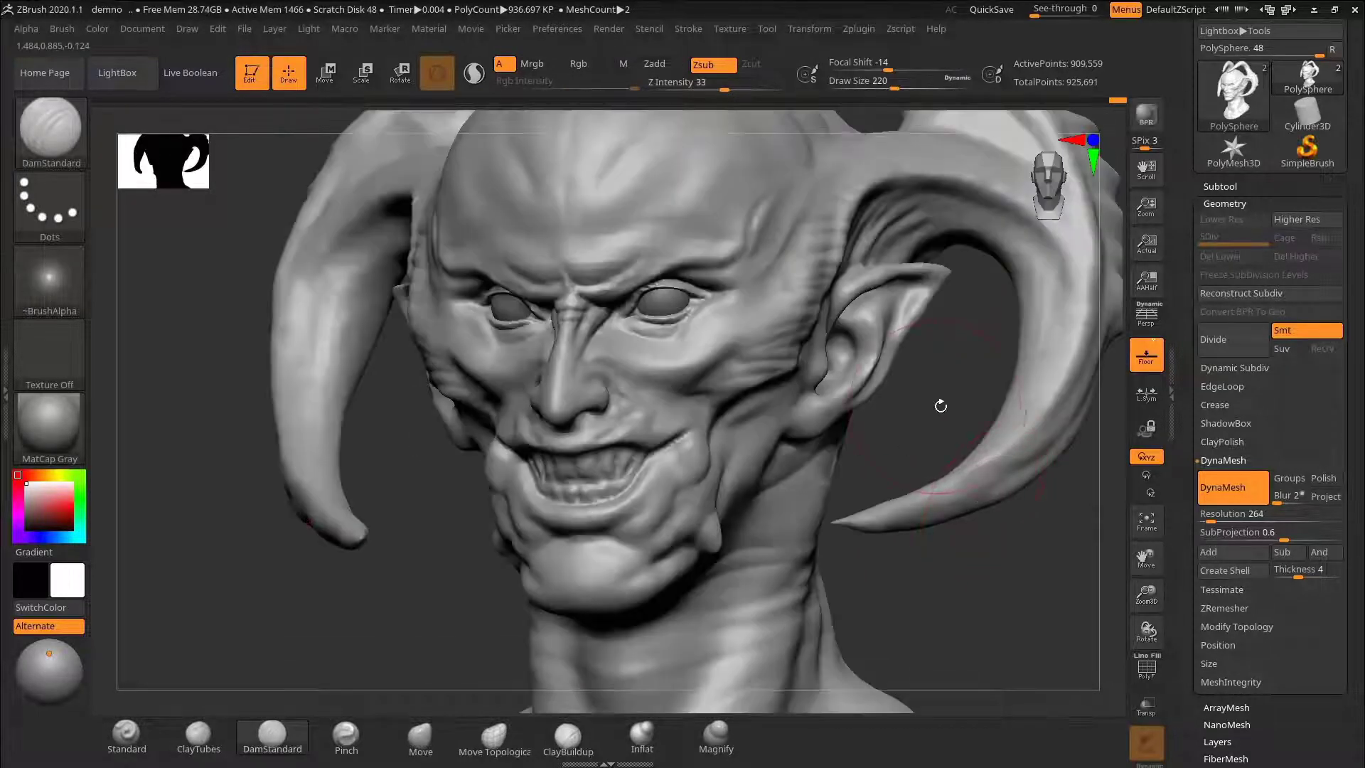
pyautogui.moveTo(940, 405); pyautogui.dragTo(944, 436)
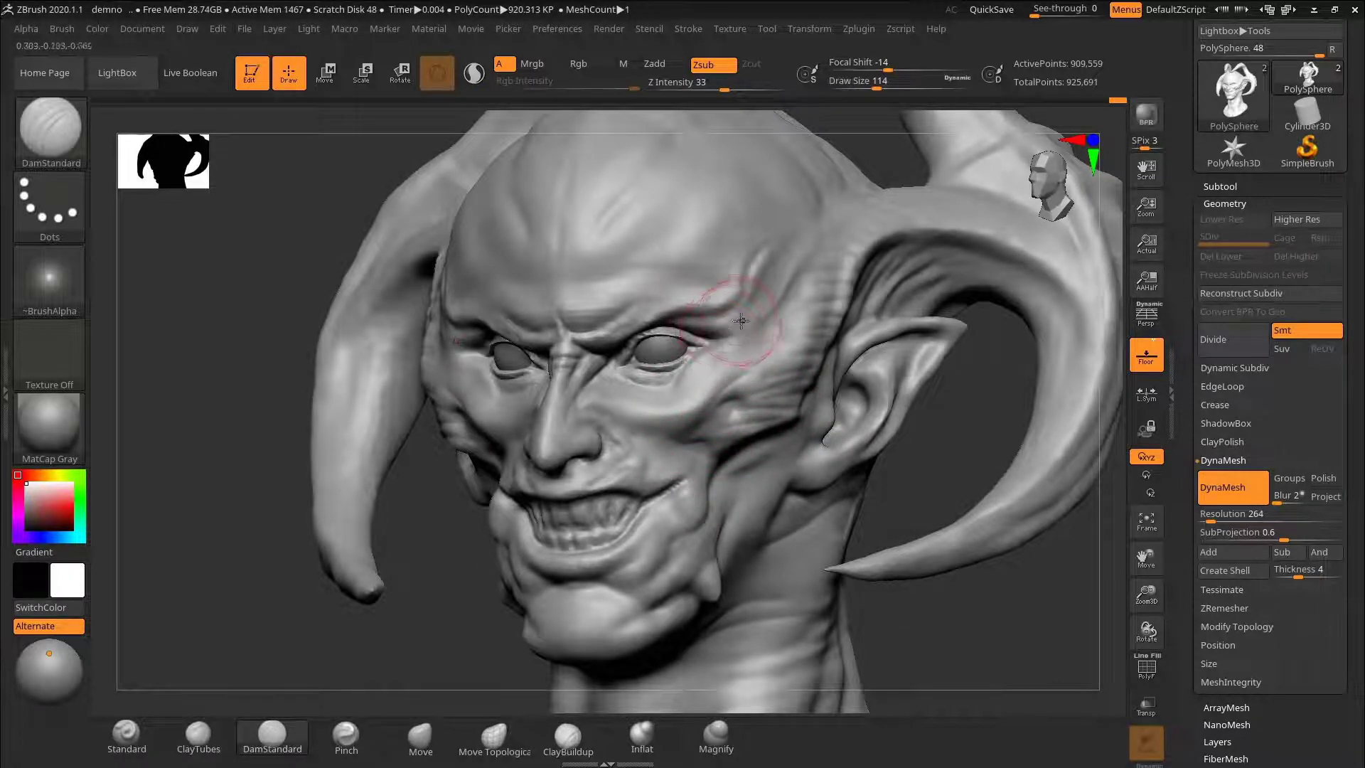
pyautogui.hotkey('ctrl', 'z')
pyautogui.hotkey('ctrl', 'z')
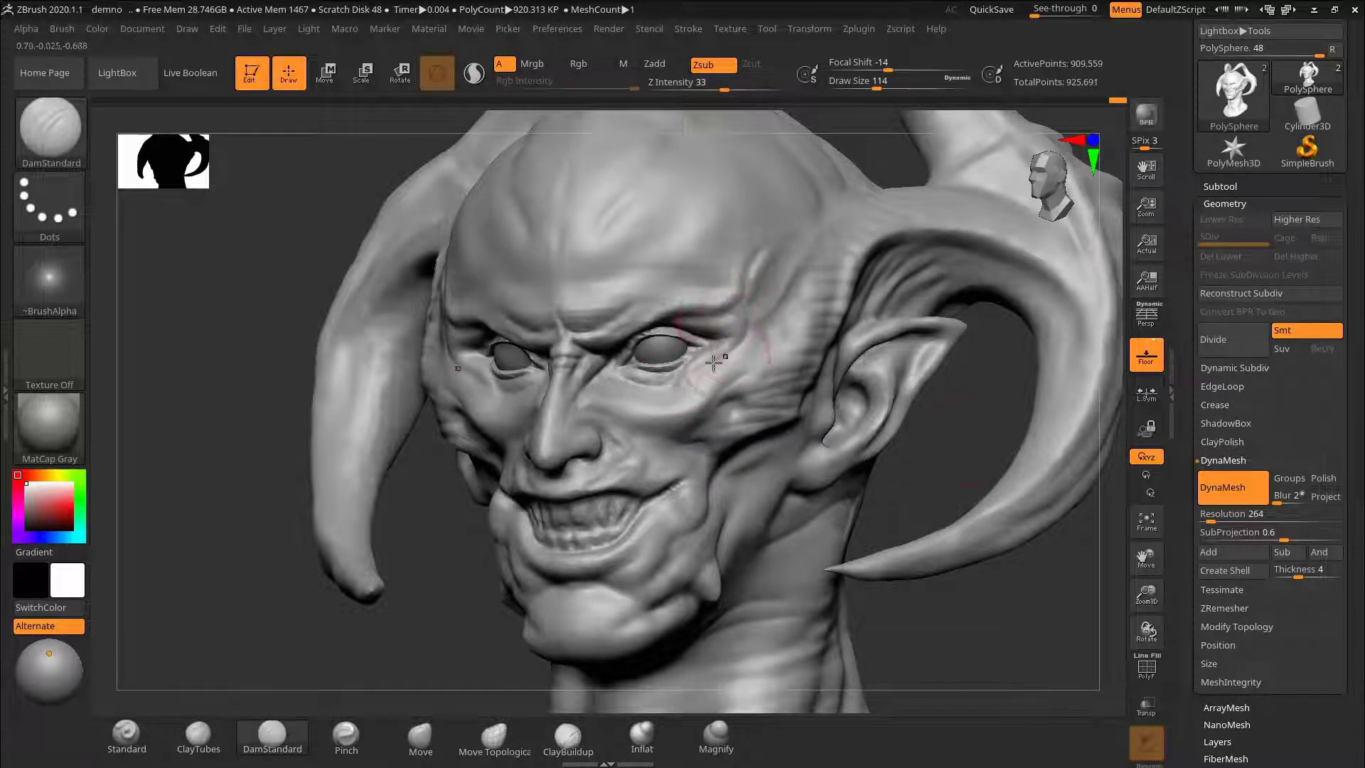
pyautogui.moveTo(966, 447)
pyautogui.mouseDown()
pyautogui.moveTo(920, 524)
pyautogui.moveTo(941, 451)
pyautogui.moveTo(926, 412)
pyautogui.mouseUp()
pyautogui.hotkey('ctrl', 'z')
pyautogui.keyDown('shift'); pyautogui.moveTo(729, 366); pyautogui.dragTo(762, 332); pyautogui.keyUp('shift')
pyautogui.hotkey('ctrl', 'z')
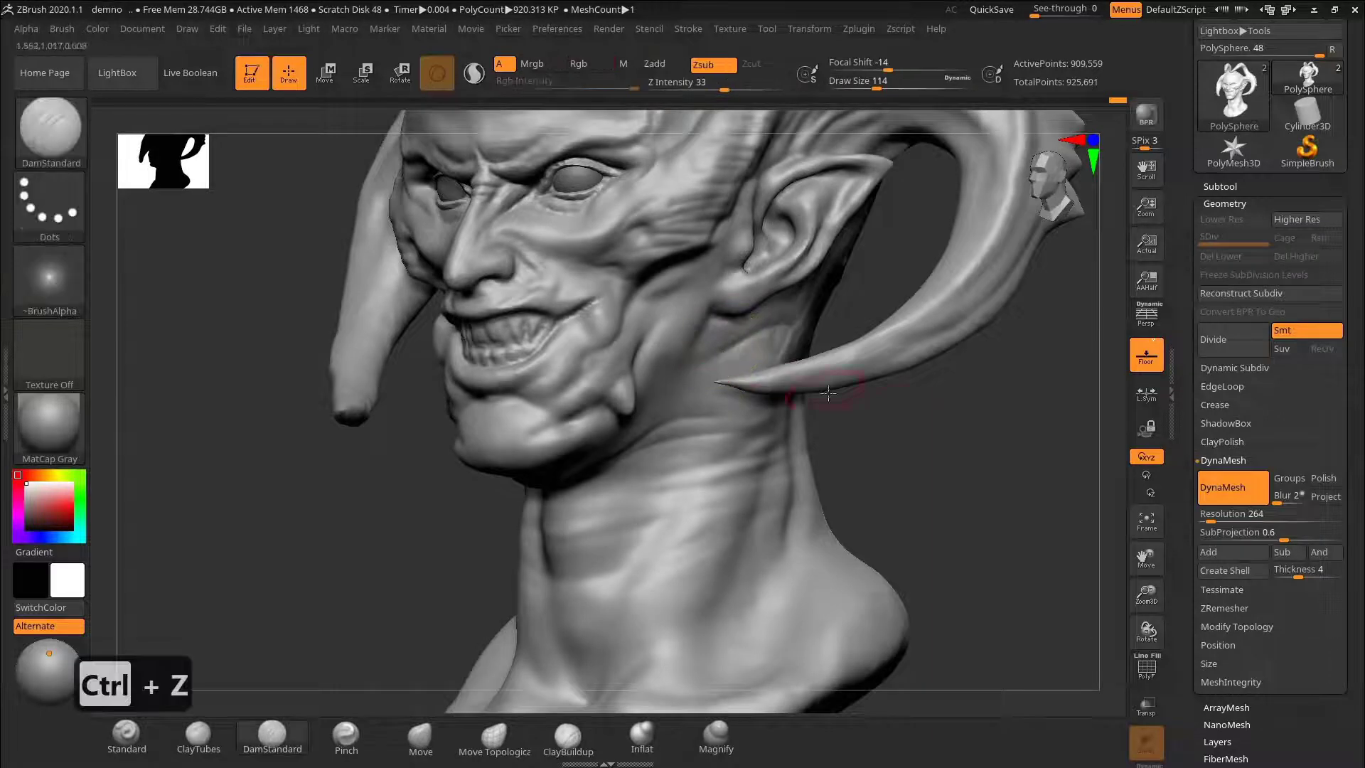
# Step: Hide the horns with rectangular visibility selections, leaving the head, ears and neck shown
pyautogui.moveTo(906, 423)
pyautogui.mouseDown()
pyautogui.moveTo(924, 426)
pyautogui.moveTo(978, 359)
pyautogui.moveTo(952, 419)
pyautogui.mouseUp()
pyautogui.moveTo(792, 433)
pyautogui.keyDown('ctrl'); pyautogui.keyDown('alt'); pyautogui.keyDown('shift'); pyautogui.mouseDown()
pyautogui.moveTo(939, 283)
pyautogui.moveTo(874, 320)
pyautogui.mouseUp(); pyautogui.keyUp('shift'); pyautogui.keyUp('alt'); pyautogui.keyUp('ctrl')
pyautogui.keyDown('ctrl'); pyautogui.keyDown('alt'); pyautogui.keyDown('shift'); pyautogui.moveTo(813, 399); pyautogui.dragTo(938, 186); pyautogui.keyUp('shift'); pyautogui.keyUp('alt'); pyautogui.keyUp('ctrl')
pyautogui.moveTo(886, 420)
pyautogui.mouseDown()
pyautogui.moveTo(930, 356)
pyautogui.moveTo(883, 379)
pyautogui.mouseUp()
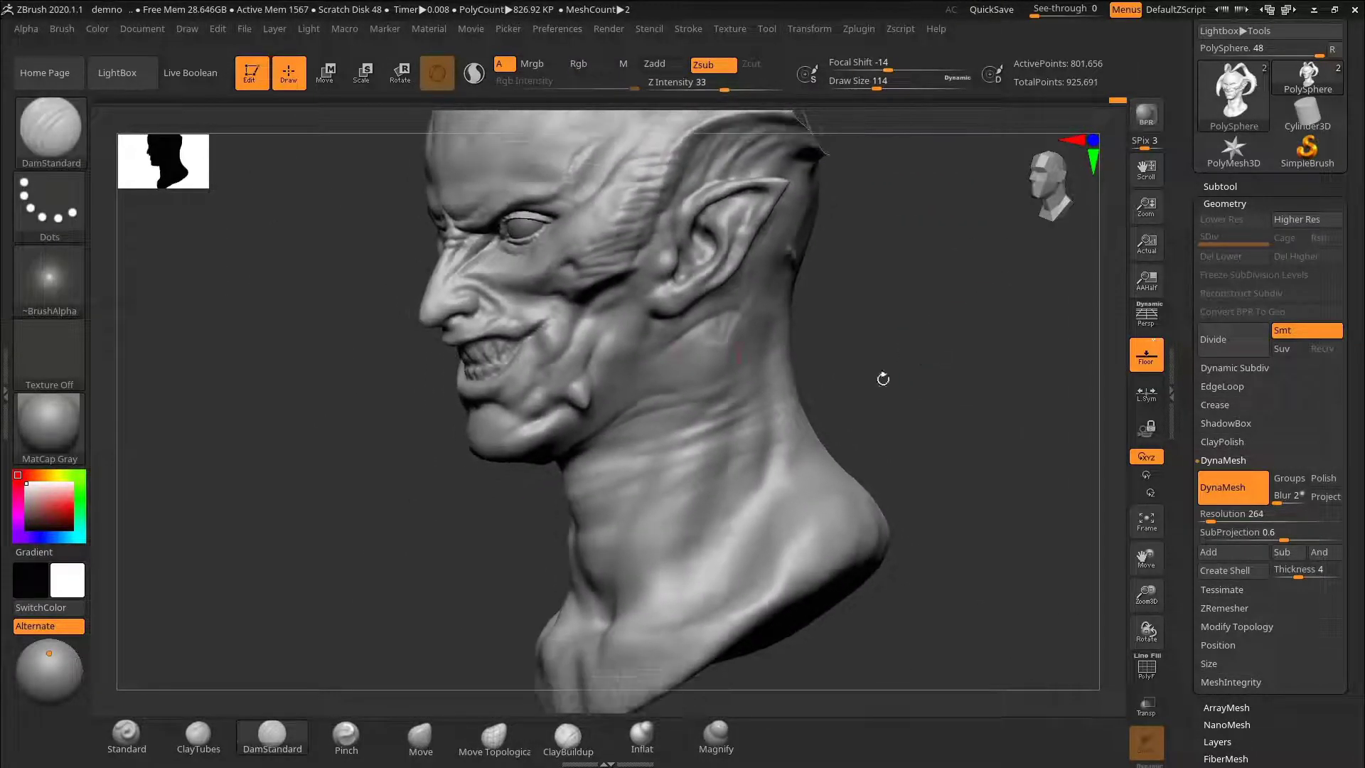
pyautogui.press('ctrl')
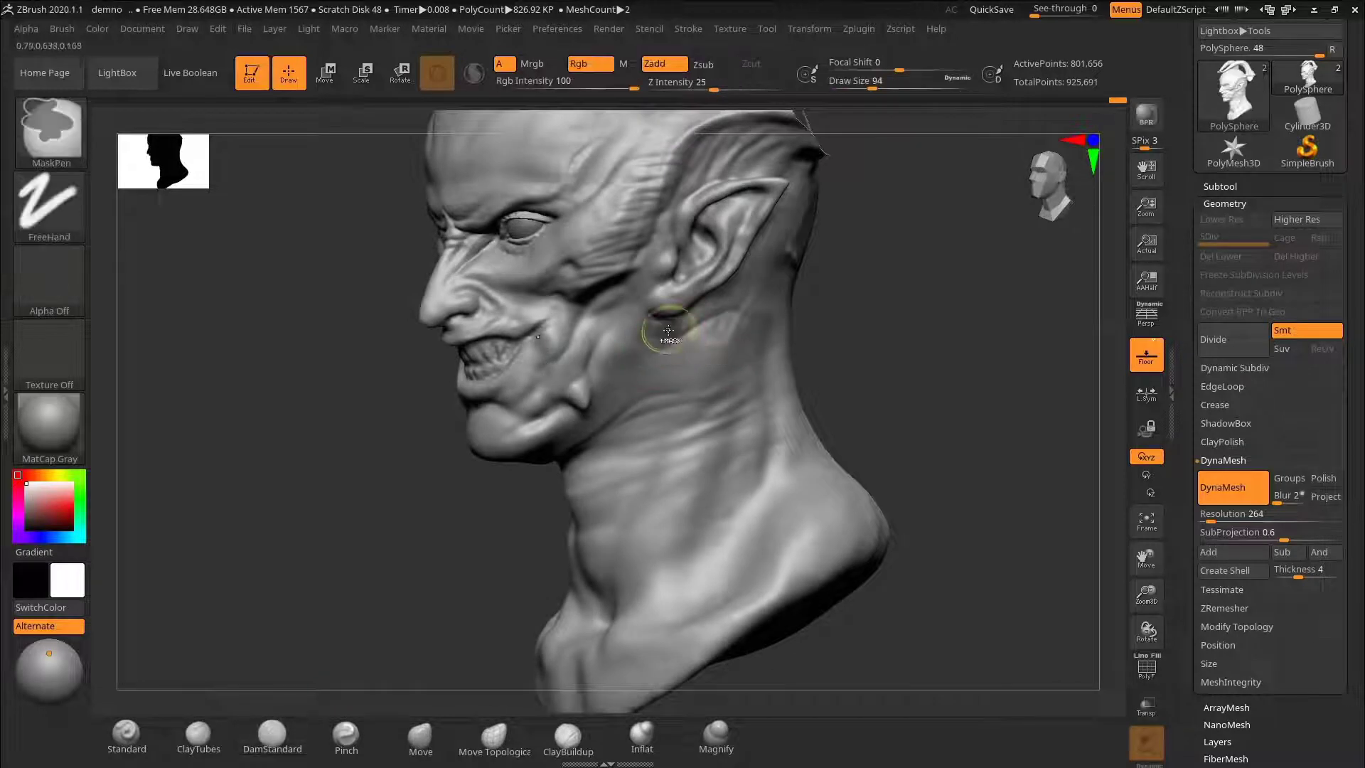
# Step: Mask a band along the side of the neck from behind the ear to the collarbone, widen it and invert the mask
pyautogui.moveTo(720, 351)
pyautogui.keyDown('ctrl'); pyautogui.mouseDown()
pyautogui.moveTo(729, 456)
pyautogui.moveTo(657, 633)
pyautogui.mouseUp(); pyautogui.keyUp('ctrl')
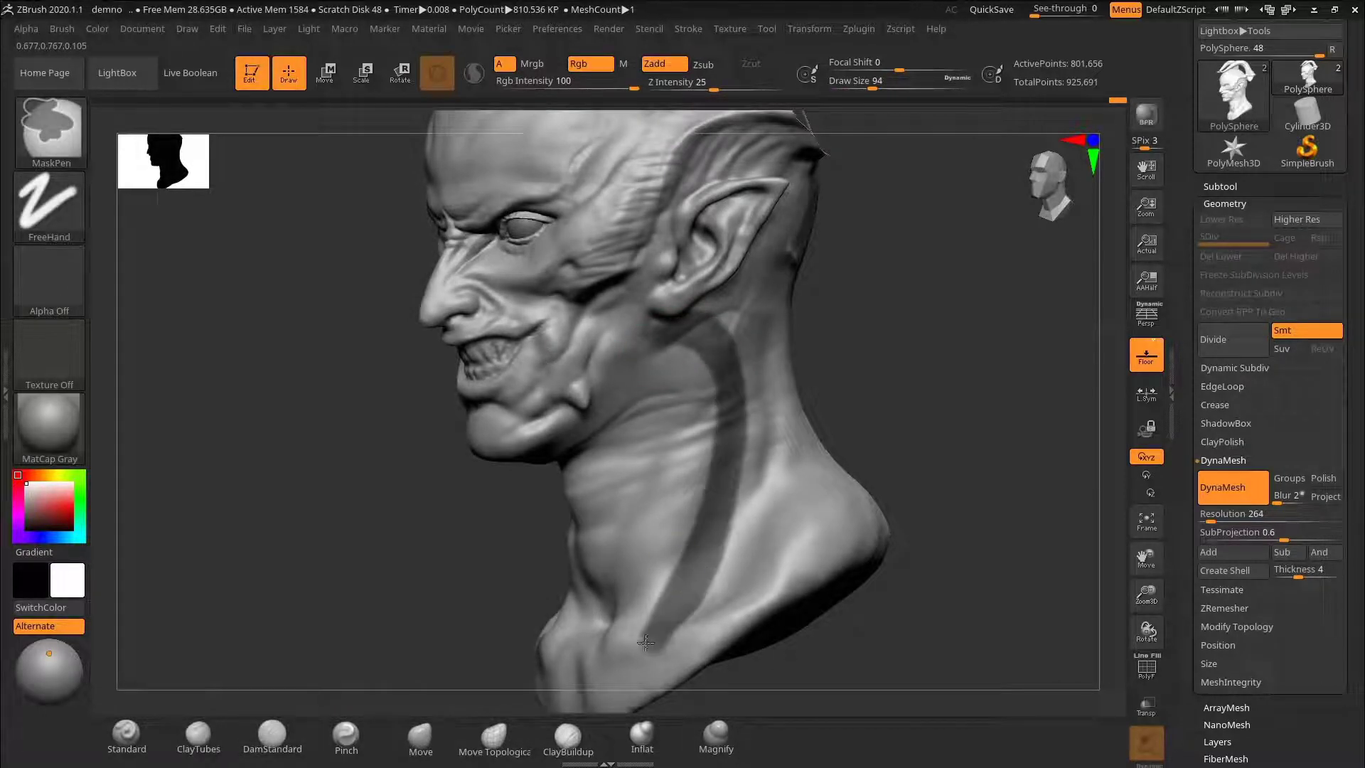
pyautogui.moveTo(827, 398); pyautogui.dragTo(913, 356)
pyautogui.keyDown('ctrl'); pyautogui.moveTo(691, 490); pyautogui.dragTo(633, 571); pyautogui.keyUp('ctrl')
pyautogui.moveTo(974, 320); pyautogui.dragTo(863, 331)
pyautogui.press('s')
pyautogui.moveTo(687, 254)
pyautogui.mouseDown()
pyautogui.moveTo(721, 274)
pyautogui.moveTo(726, 482)
pyautogui.moveTo(613, 617)
pyautogui.mouseUp()
pyautogui.moveTo(731, 505)
pyautogui.keyDown('ctrl'); pyautogui.mouseDown()
pyautogui.moveTo(743, 476)
pyautogui.moveTo(731, 208)
pyautogui.mouseUp(); pyautogui.keyUp('ctrl')
pyautogui.keyDown('ctrl'); pyautogui.click(881, 320); pyautogui.keyUp('ctrl')
pyautogui.moveTo(848, 317)
pyautogui.mouseDown()
pyautogui.moveTo(875, 307)
pyautogui.moveTo(864, 320)
pyautogui.mouseUp()
# Step: Switch to the Inflat brush and try swelling the unmasked neck band below the ear at Z Intensity 10, undoing the strokes
pyautogui.click(128, 736)
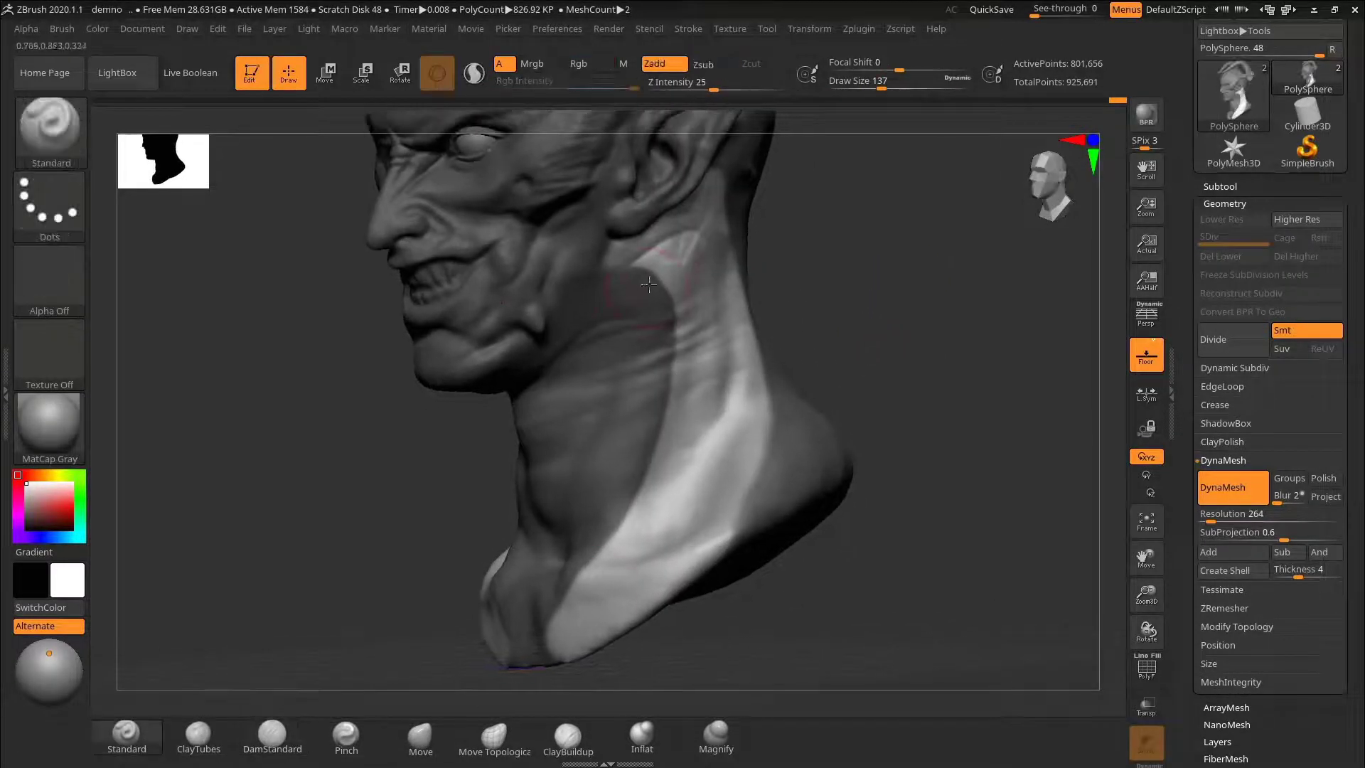
pyautogui.click(654, 736)
pyautogui.press('s')
pyautogui.moveTo(646, 275)
pyautogui.mouseDown()
pyautogui.moveTo(613, 297)
pyautogui.moveTo(617, 261)
pyautogui.mouseUp()
pyautogui.press('s')
pyautogui.moveTo(831, 229); pyautogui.dragTo(841, 256)
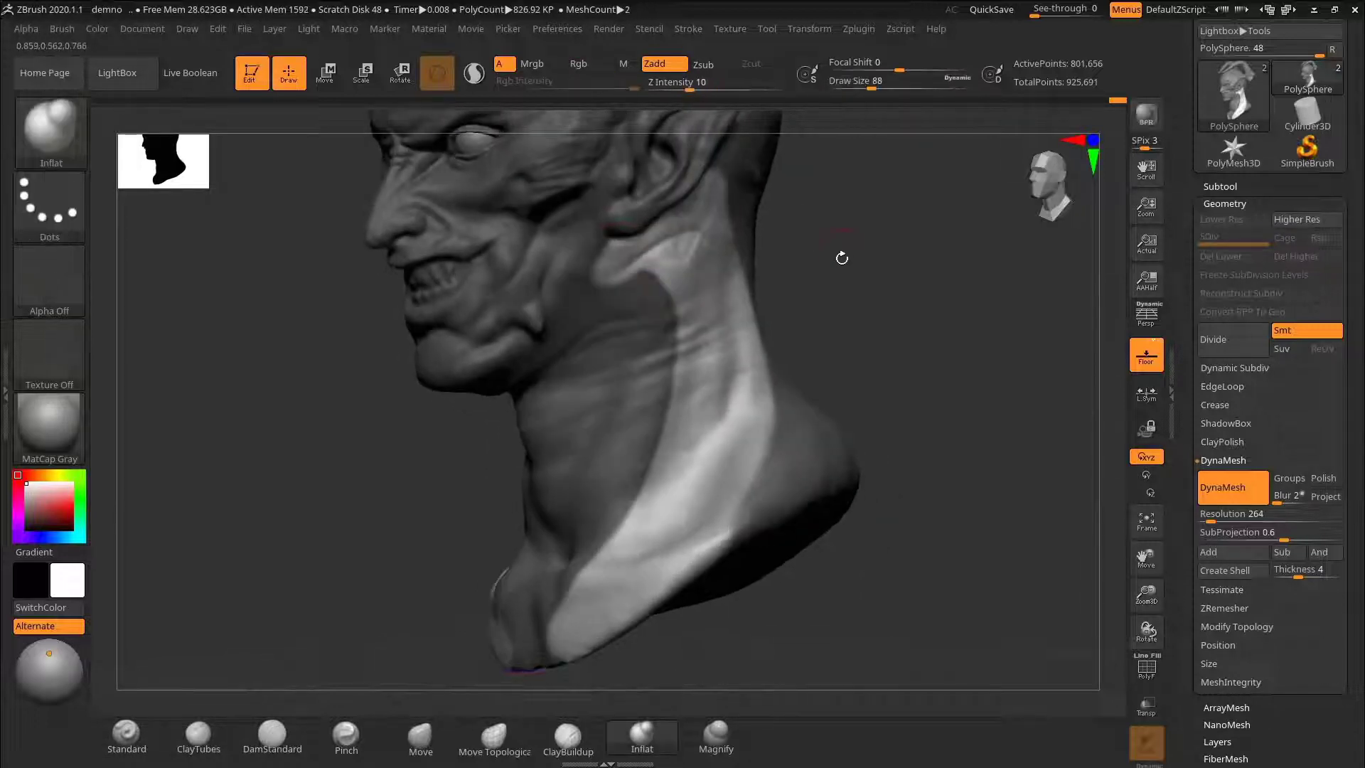
pyautogui.hotkey('ctrl', 'z')
pyautogui.keyDown('ctrl'); pyautogui.moveTo(627, 293); pyautogui.dragTo(634, 299); pyautogui.keyUp('ctrl')
pyautogui.press('s')
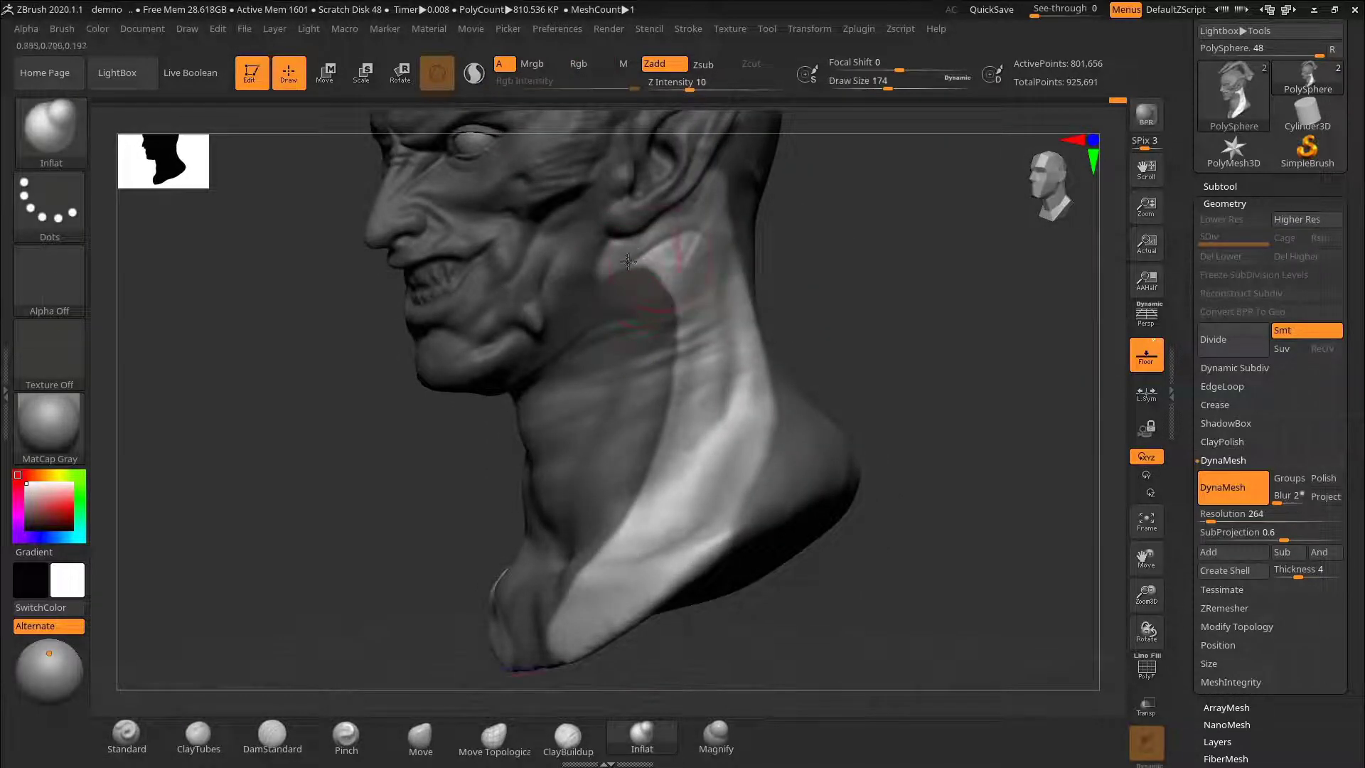
pyautogui.hotkey('ctrl', 'z')
# Step: Inflate the unmasked neck muscle band with Inflat at Z Intensity 7, starting at draw size 235 and undoing the unwanted stroke
pyautogui.click(682, 87)
pyautogui.moveTo(817, 340); pyautogui.dragTo(867, 344)
pyautogui.press('s')
pyautogui.press('s')
pyautogui.click(608, 519)
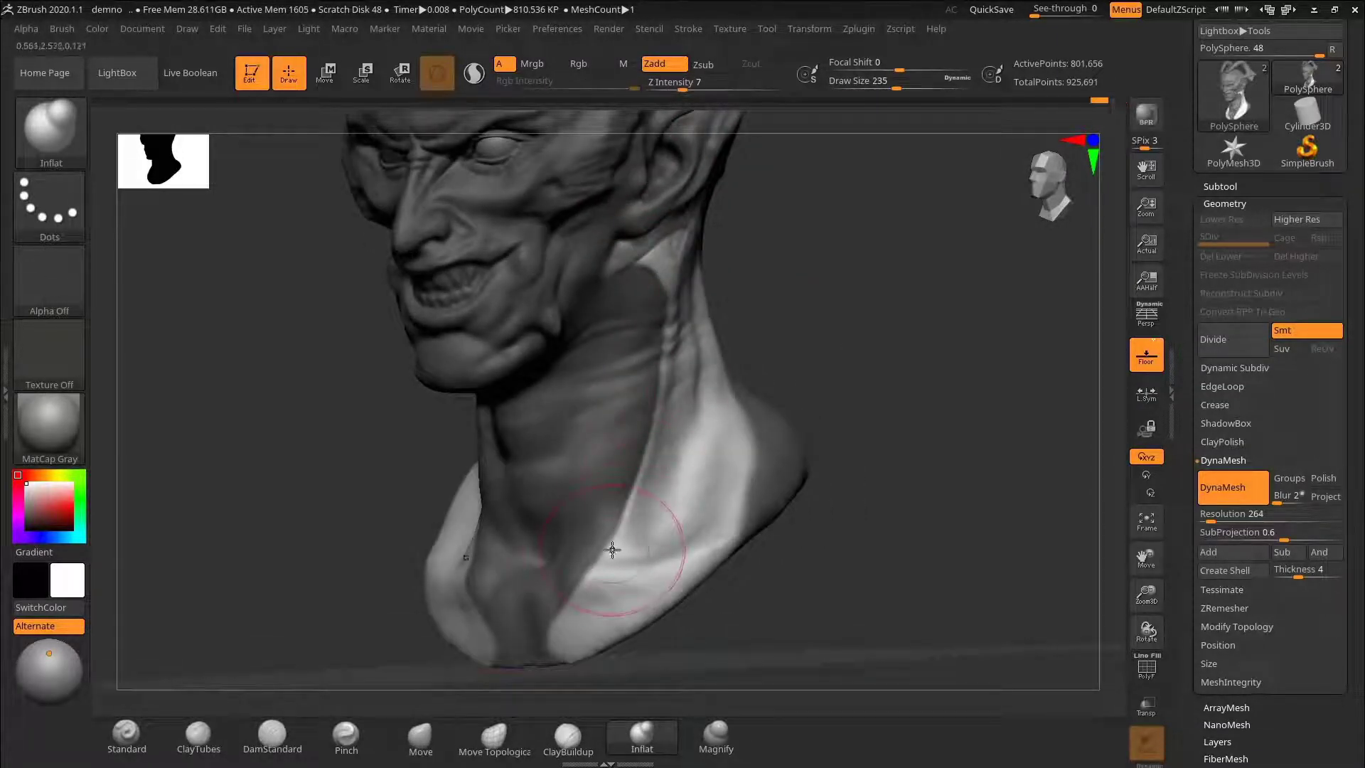
pyautogui.moveTo(838, 352)
pyautogui.mouseDown()
pyautogui.moveTo(810, 356)
pyautogui.moveTo(908, 347)
pyautogui.moveTo(829, 348)
pyautogui.mouseUp()
pyautogui.hotkey('ctrl', 'z')
pyautogui.press('s')
pyautogui.moveTo(638, 283); pyautogui.dragTo(620, 282)
pyautogui.press('s')
# Step: Clear the neck mask and smooth the skin behind the ear toward the back of the head at draw size 206
pyautogui.keyDown('ctrl'); pyautogui.moveTo(865, 330); pyautogui.dragTo(886, 356); pyautogui.keyUp('ctrl')
pyautogui.keyDown('alt'); pyautogui.moveTo(874, 383); pyautogui.dragTo(878, 366); pyautogui.keyUp('alt')
pyautogui.moveTo(878, 366)
pyautogui.mouseDown()
pyautogui.moveTo(932, 335)
pyautogui.moveTo(832, 381)
pyautogui.moveTo(846, 440)
pyautogui.mouseUp()
pyautogui.keyDown('shift'); pyautogui.moveTo(510, 314); pyautogui.dragTo(382, 277); pyautogui.keyUp('shift')
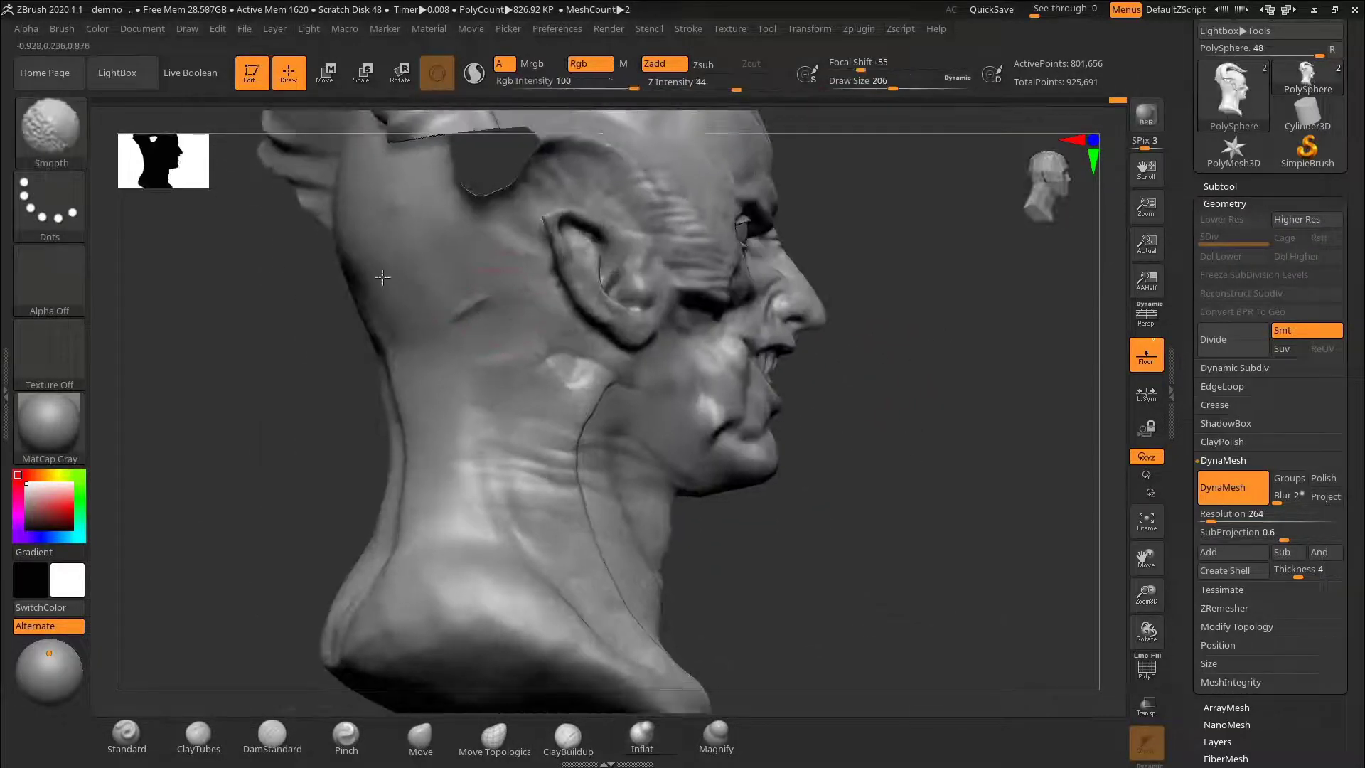
# Step: Smooth the surface of the back and side of the neck below the ear
pyautogui.moveTo(828, 370); pyautogui.dragTo(903, 373)
pyautogui.moveTo(506, 304)
pyautogui.keyDown('shift'); pyautogui.mouseDown()
pyautogui.moveTo(515, 285)
pyautogui.moveTo(484, 285)
pyautogui.mouseUp(); pyautogui.keyUp('shift')
pyautogui.click(198, 735)
pyautogui.keyDown('shift'); pyautogui.moveTo(545, 360); pyautogui.dragTo(509, 279); pyautogui.keyUp('shift')
pyautogui.moveTo(952, 320)
pyautogui.mouseDown()
pyautogui.moveTo(862, 313)
pyautogui.moveTo(879, 407)
pyautogui.mouseUp()
pyautogui.moveTo(879, 408)
pyautogui.mouseDown()
pyautogui.moveTo(923, 319)
pyautogui.moveTo(981, 348)
pyautogui.moveTo(999, 391)
pyautogui.mouseUp()
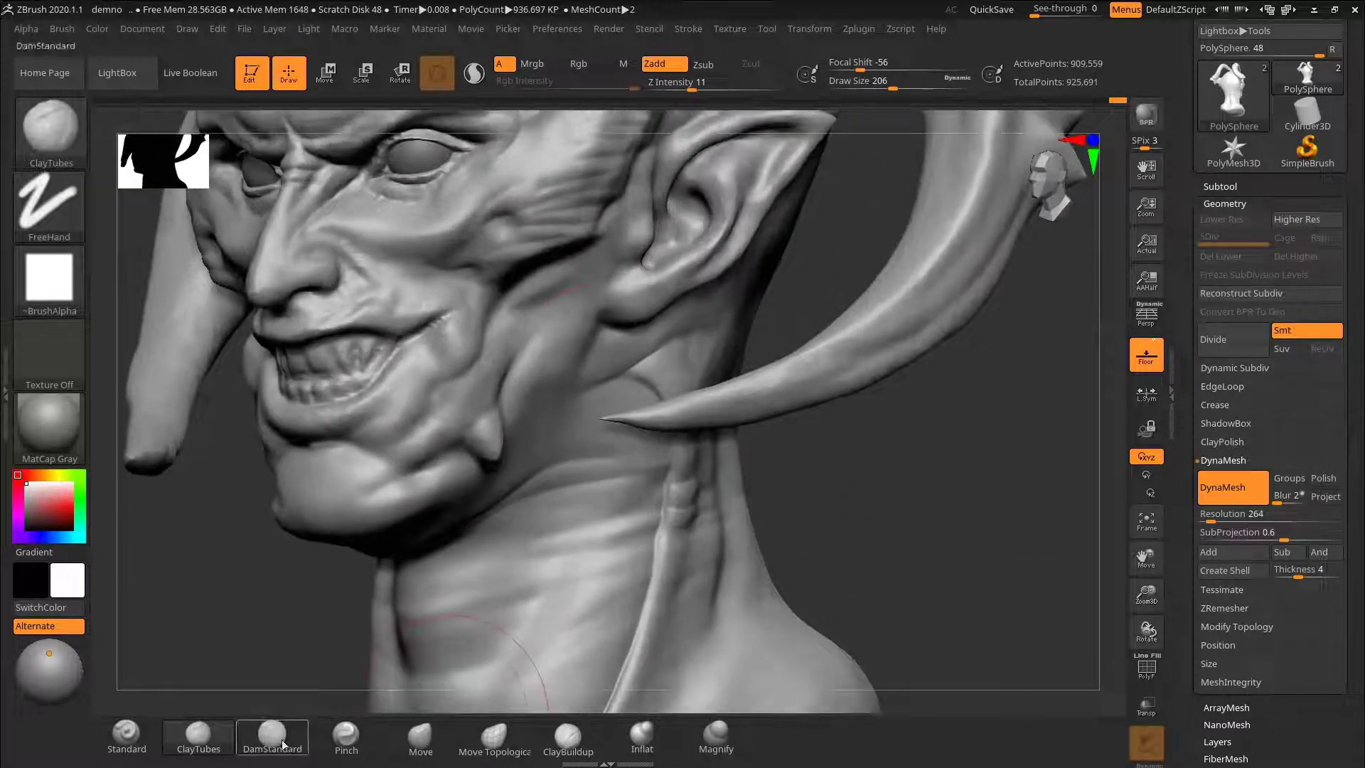
# Step: Refine the neck folds and muscles beneath the jaw with the DamStandard and ClayTubes brushes
pyautogui.click(275, 735)
pyautogui.press('s')
pyautogui.moveTo(632, 371)
pyautogui.mouseDown()
pyautogui.moveTo(664, 351)
pyautogui.moveTo(617, 364)
pyautogui.moveTo(658, 359)
pyautogui.mouseUp()
pyautogui.click(198, 736)
pyautogui.moveTo(899, 426)
pyautogui.keyDown('alt'); pyautogui.mouseDown()
pyautogui.moveTo(864, 355)
pyautogui.moveTo(931, 423)
pyautogui.mouseUp(); pyautogui.keyUp('alt')
# Step: Reshape the sides of the neck below the jaw with an enlarged Move brush
pyautogui.click(420, 736)
pyautogui.keyDown('alt'); pyautogui.moveTo(671, 443); pyautogui.dragTo(675, 398); pyautogui.keyUp('alt')
pyautogui.press('s')
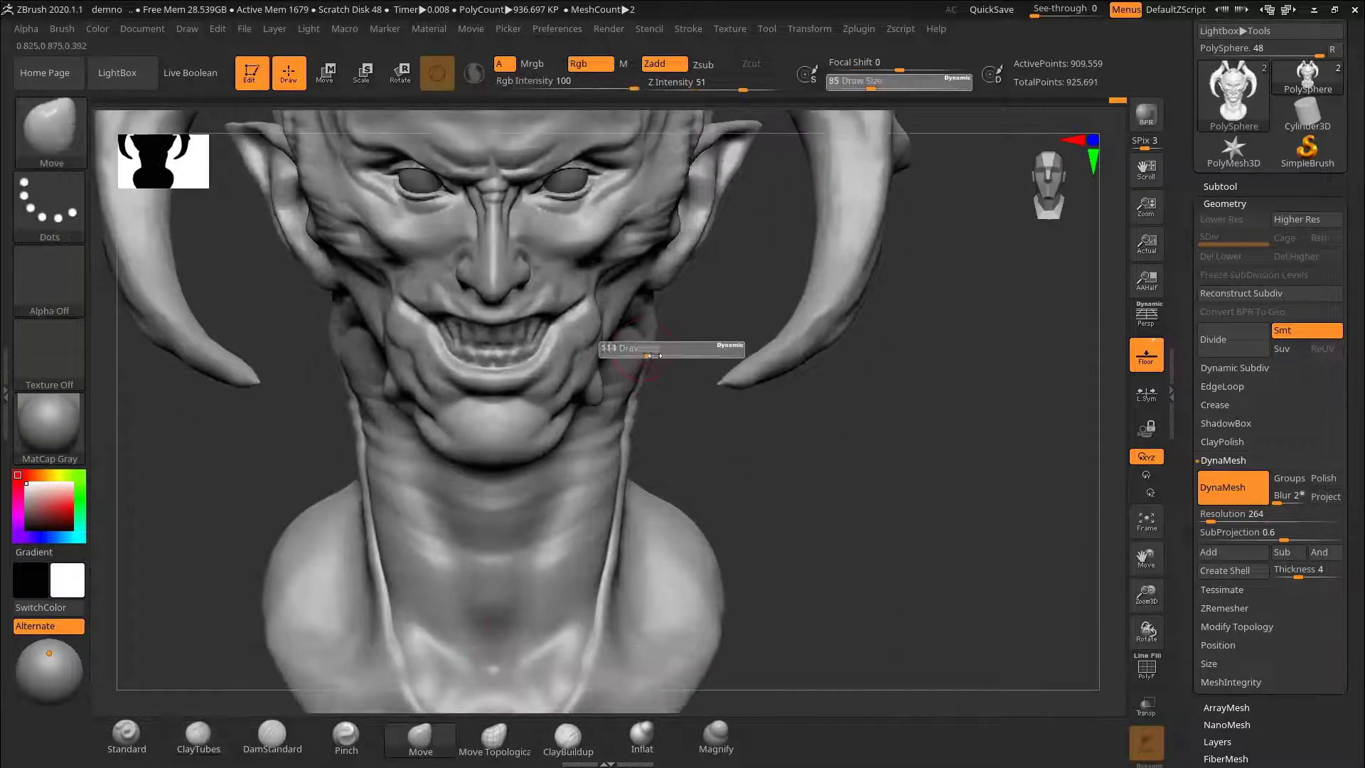
pyautogui.moveTo(672, 348); pyautogui.dragTo(690, 347)
pyautogui.moveTo(677, 403)
pyautogui.mouseDown()
pyautogui.moveTo(595, 508)
pyautogui.moveTo(688, 418)
pyautogui.mouseUp()
# Step: Adjust the shoulder and lower neck contours with the Move brush at draw size 278
pyautogui.moveTo(542, 466)
pyautogui.keyDown('alt'); pyautogui.mouseDown()
pyautogui.moveTo(533, 524)
pyautogui.moveTo(499, 524)
pyautogui.mouseUp(); pyautogui.keyUp('alt')
pyautogui.press('s')
pyautogui.moveTo(744, 429); pyautogui.dragTo(729, 430)
pyautogui.moveTo(610, 491); pyautogui.dragTo(617, 537)
pyautogui.moveTo(698, 498); pyautogui.dragTo(681, 504)
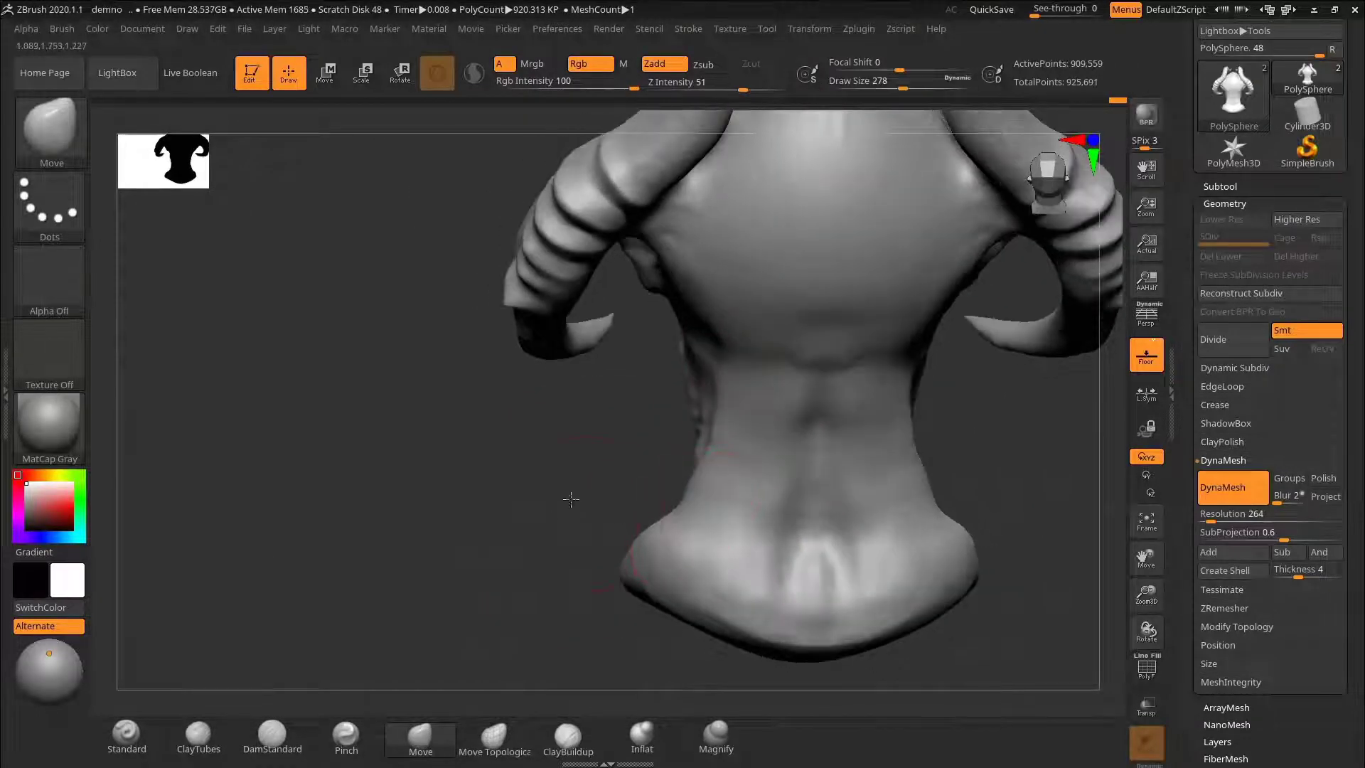
# Step: Adjust the neck silhouette from behind and the side with the Move brush, resizing the brush between strokes
pyautogui.moveTo(570, 497); pyautogui.dragTo(570, 434)
pyautogui.press('s')
pyautogui.moveTo(713, 481); pyautogui.dragTo(703, 481)
pyautogui.moveTo(617, 455)
pyautogui.mouseDown()
pyautogui.moveTo(665, 435)
pyautogui.moveTo(681, 445)
pyautogui.mouseUp()
pyautogui.moveTo(596, 462); pyautogui.dragTo(718, 450)
pyautogui.press('s')
pyautogui.moveTo(686, 465); pyautogui.dragTo(714, 465)
pyautogui.moveTo(782, 462)
pyautogui.mouseDown()
pyautogui.moveTo(763, 423)
pyautogui.moveTo(718, 421)
pyautogui.moveTo(710, 405)
pyautogui.moveTo(886, 396)
pyautogui.moveTo(844, 457)
pyautogui.moveTo(727, 489)
pyautogui.moveTo(887, 458)
pyautogui.moveTo(911, 494)
pyautogui.moveTo(884, 455)
pyautogui.moveTo(717, 384)
pyautogui.moveTo(1021, 472)
pyautogui.moveTo(951, 396)
pyautogui.moveTo(981, 396)
pyautogui.moveTo(977, 442)
pyautogui.moveTo(992, 468)
pyautogui.mouseUp()
# Step: Deepen the grooves between the teeth with the DamStandard brush at draw size 52
pyautogui.click(126, 736)
pyautogui.click(272, 736)
pyautogui.press('s')
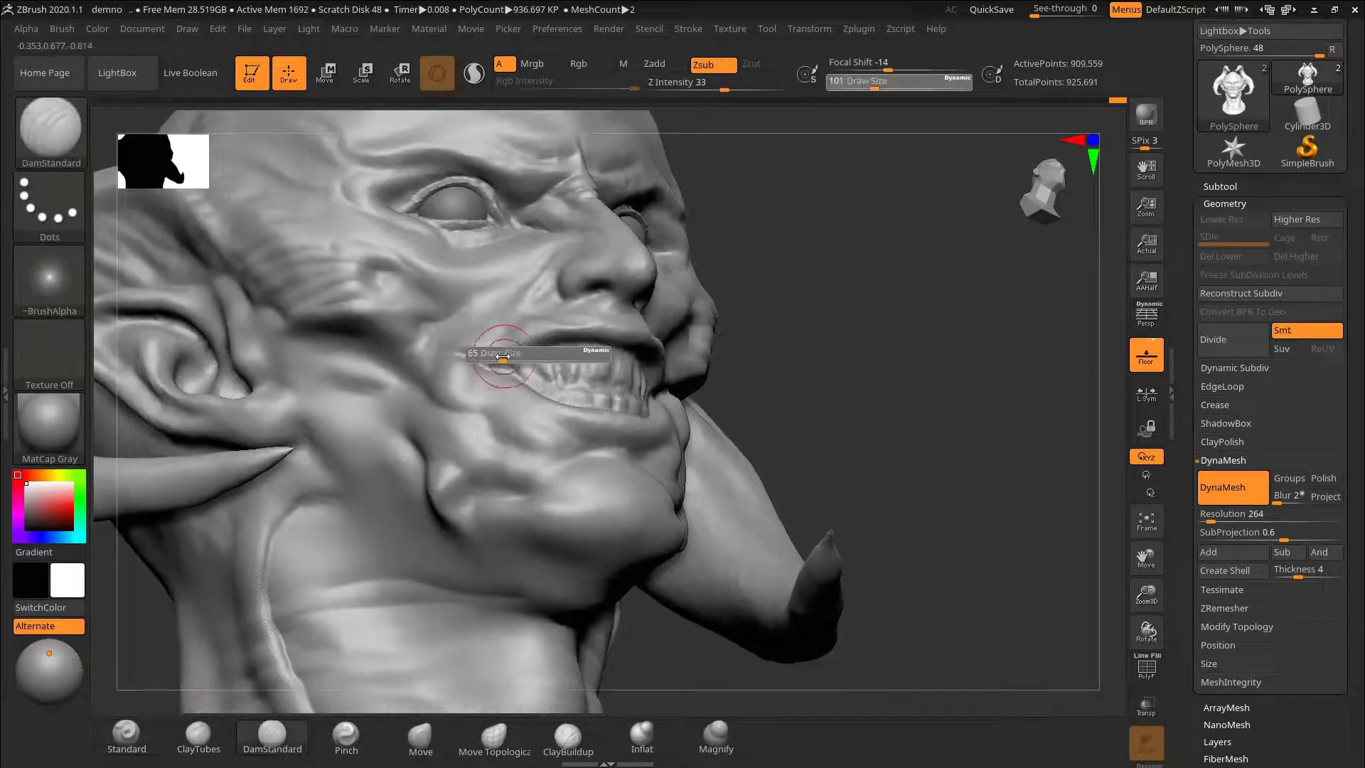
pyautogui.moveTo(507, 353); pyautogui.dragTo(492, 353)
pyautogui.moveTo(809, 353)
pyautogui.mouseDown()
pyautogui.moveTo(757, 362)
pyautogui.moveTo(764, 408)
pyautogui.mouseUp()
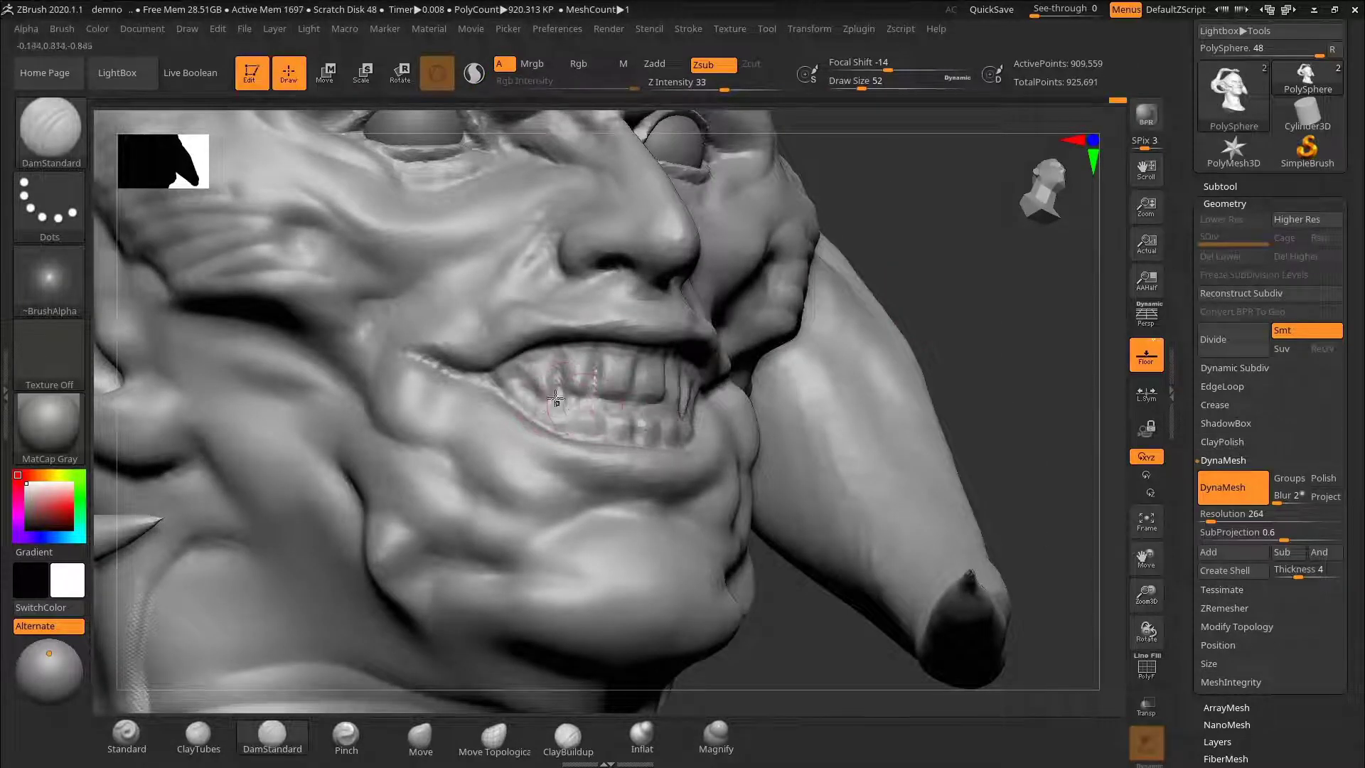
pyautogui.moveTo(539, 355); pyautogui.dragTo(544, 399)
pyautogui.moveTo(967, 364); pyautogui.dragTo(803, 377)
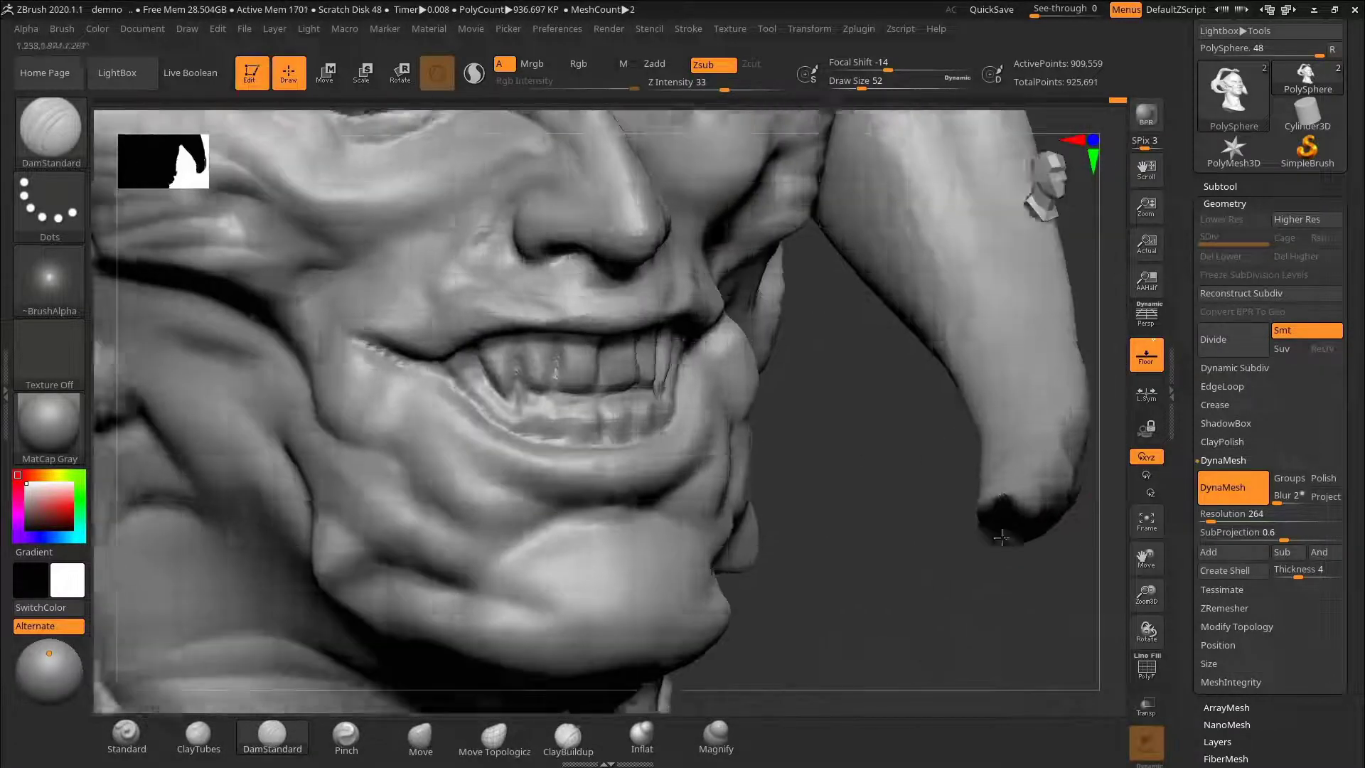
pyautogui.moveTo(1001, 538); pyautogui.dragTo(482, 384)
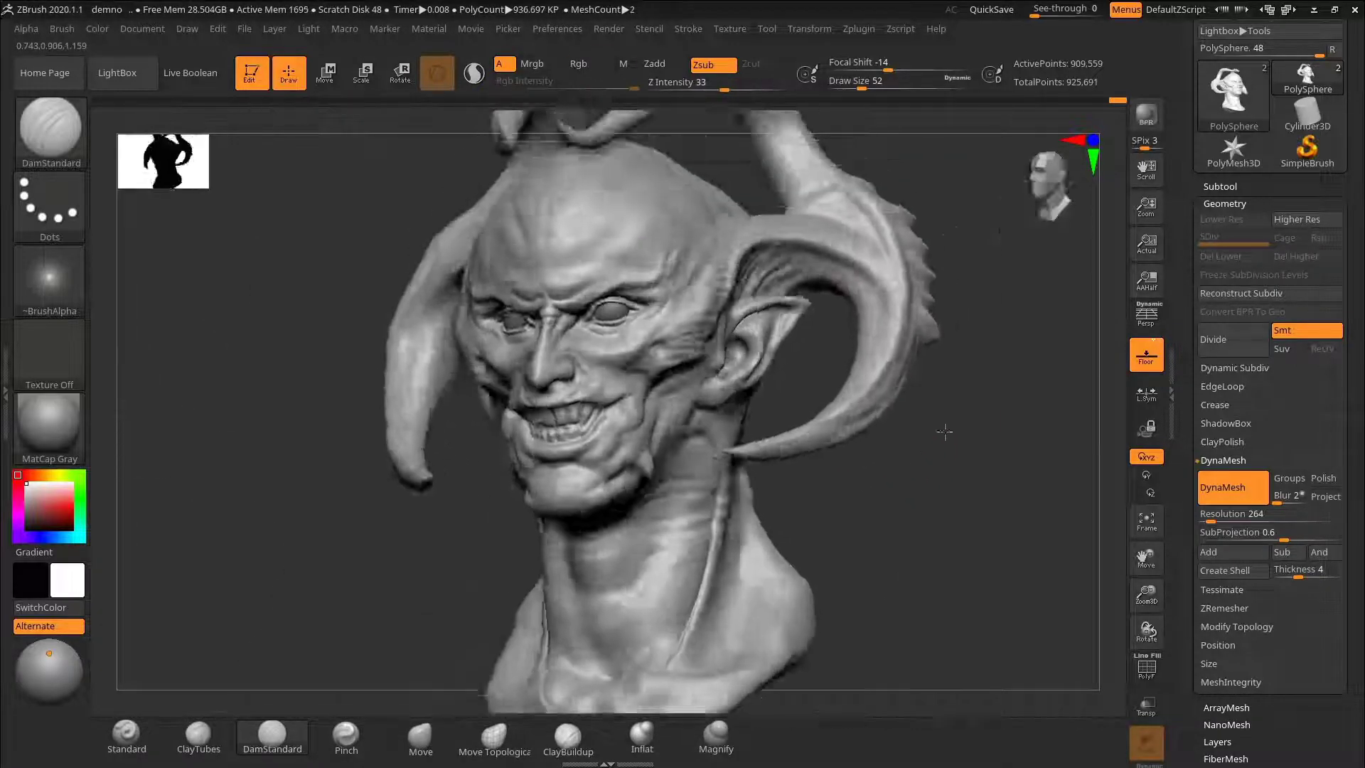
# Step: Refine and smooth the creases around the nose and mouth corners, using DamStandard at draw size 60
pyautogui.keyDown('alt'); pyautogui.moveTo(945, 432); pyautogui.dragTo(1060, 548); pyautogui.keyUp('alt')
pyautogui.moveTo(337, 543); pyautogui.dragTo(349, 572)
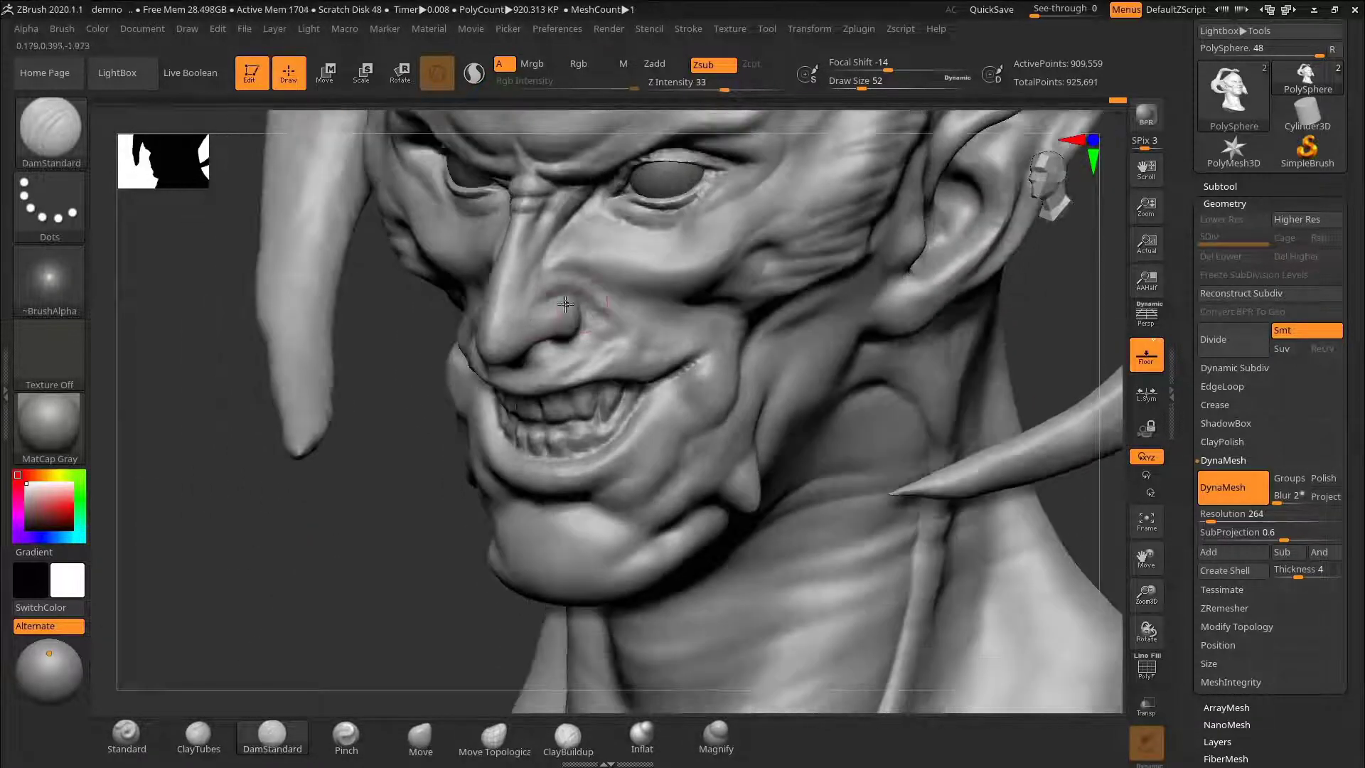
pyautogui.press(']')
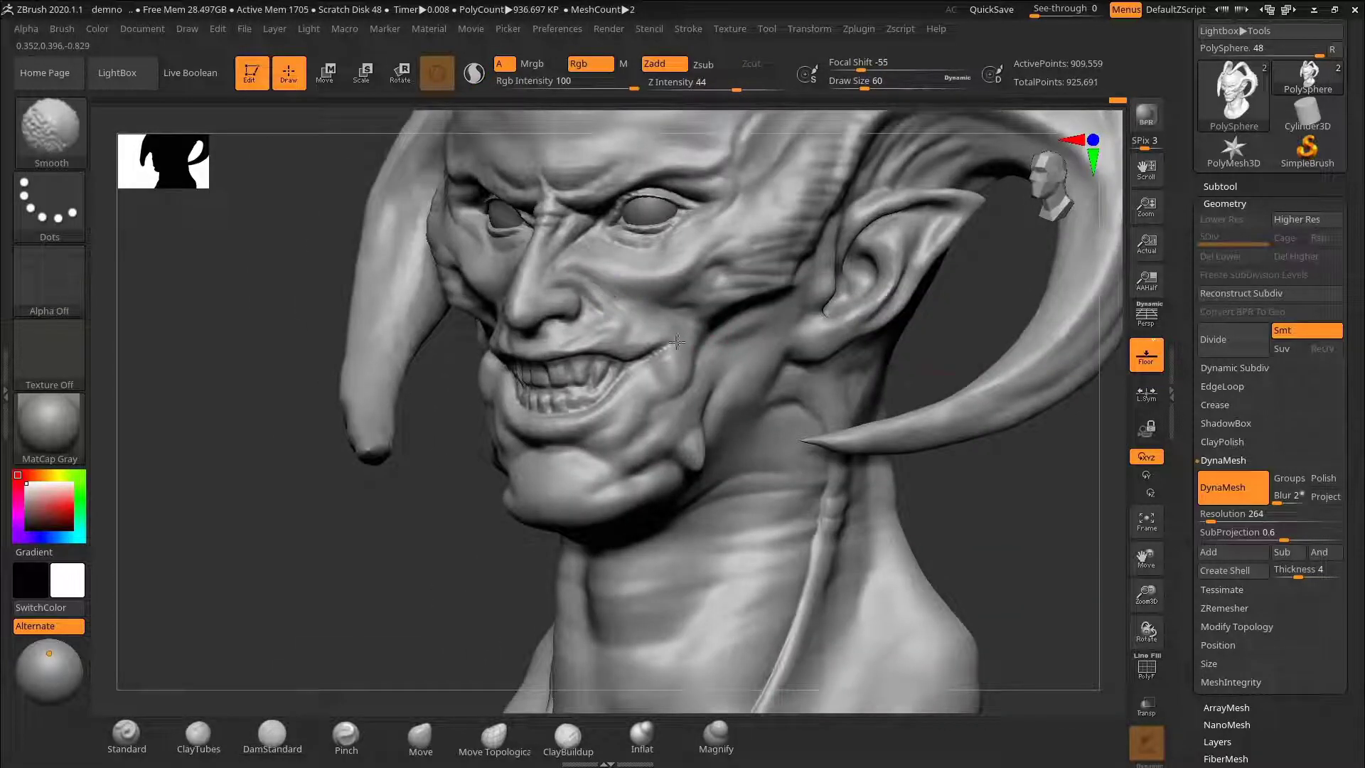
pyautogui.moveTo(888, 398); pyautogui.dragTo(1126, 577)
pyautogui.click(196, 764)
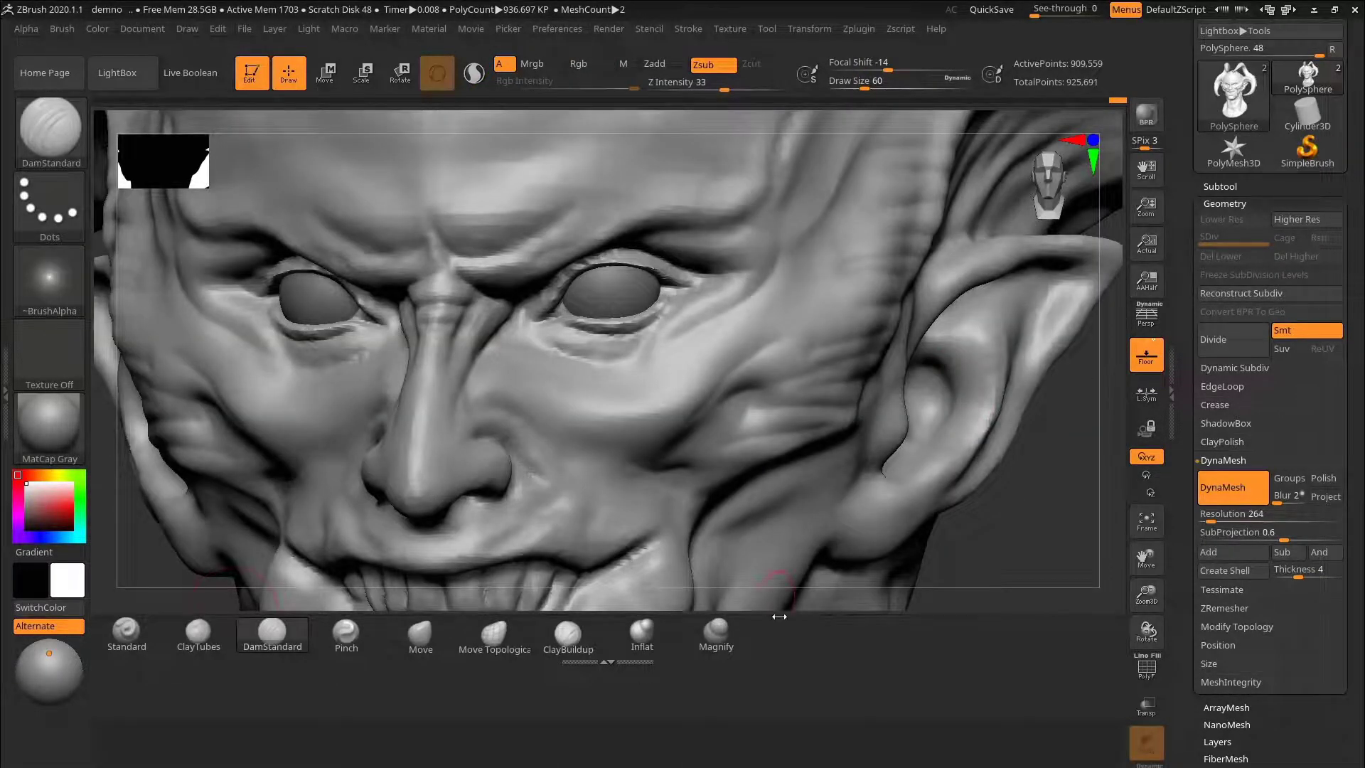
pyautogui.click(615, 669)
# Step: Build up the bags beneath the eyes with the ClayTubes brush at draw size 31
pyautogui.click(198, 733)
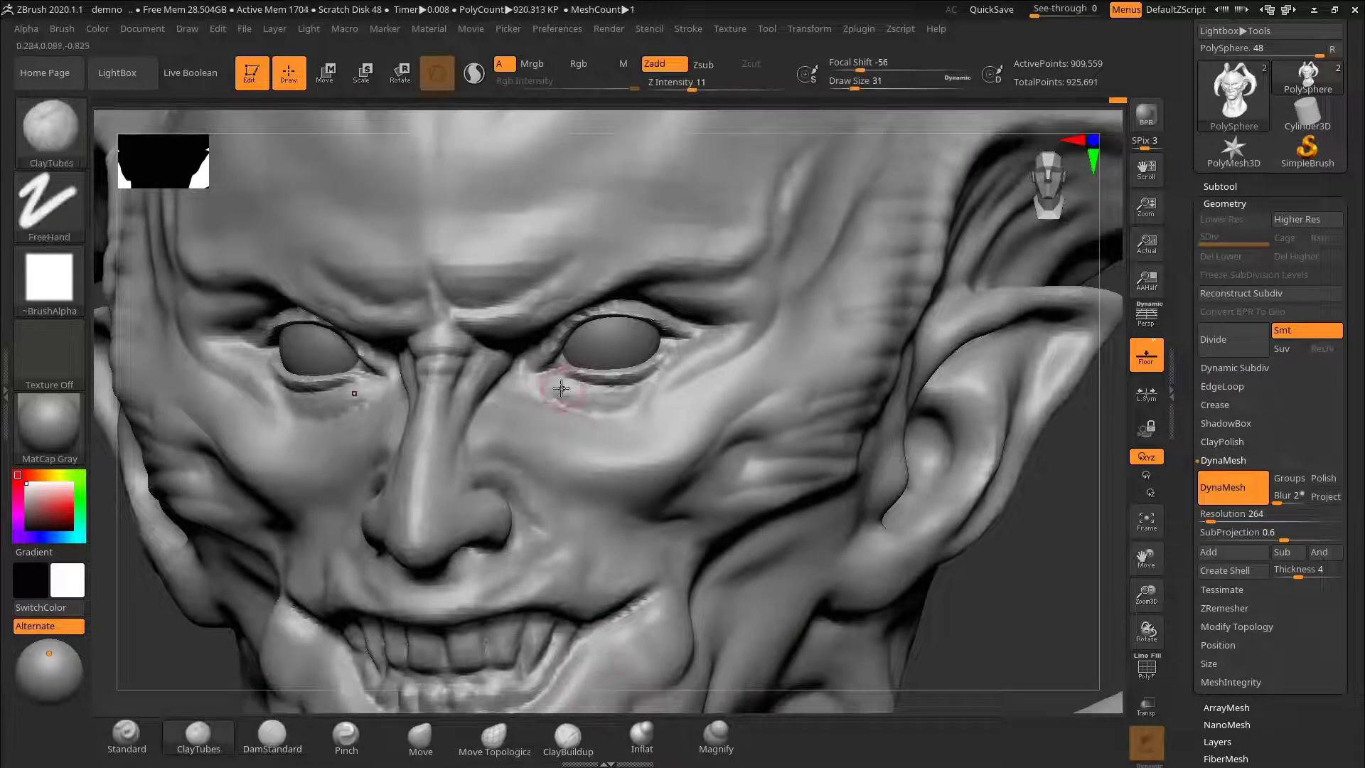
pyautogui.moveTo(564, 392); pyautogui.dragTo(616, 398)
pyautogui.keyDown('alt'); pyautogui.moveTo(1053, 552); pyautogui.dragTo(993, 443); pyautogui.keyUp('alt')
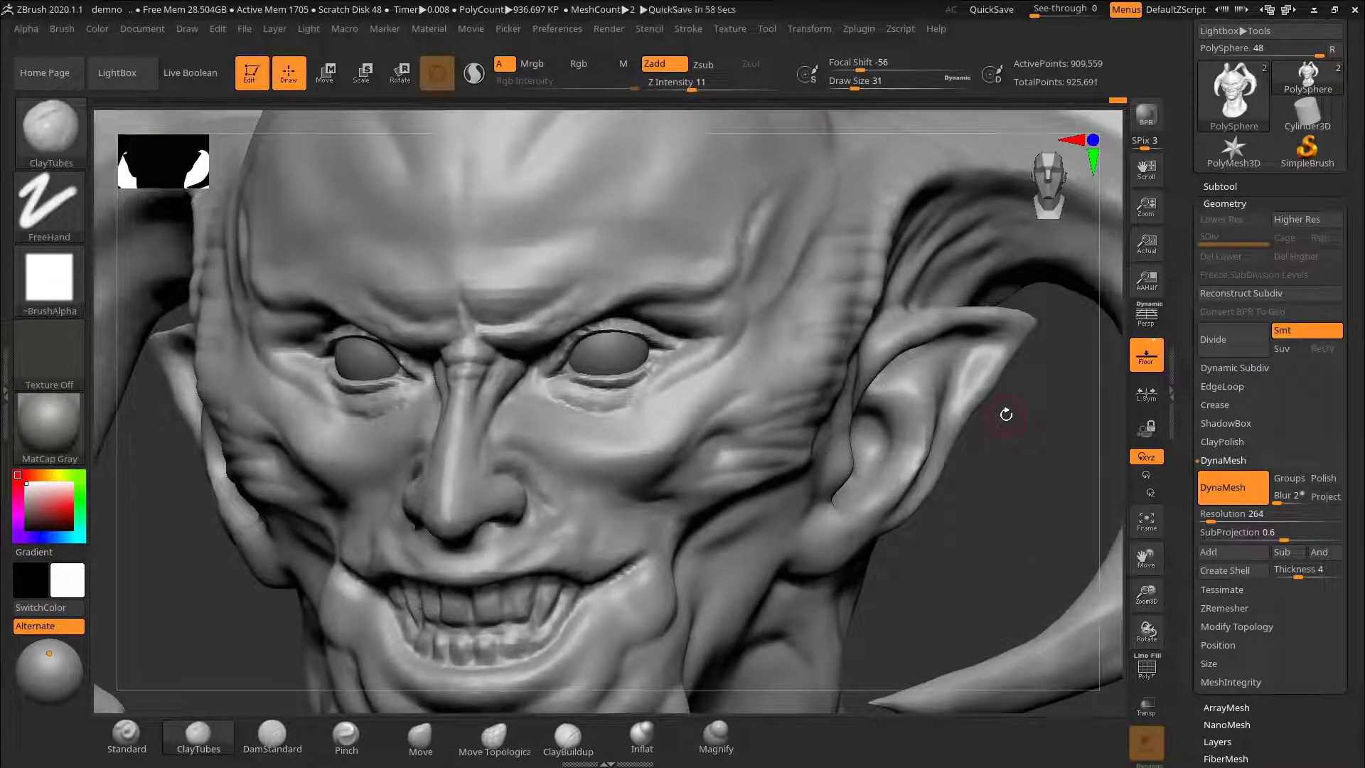
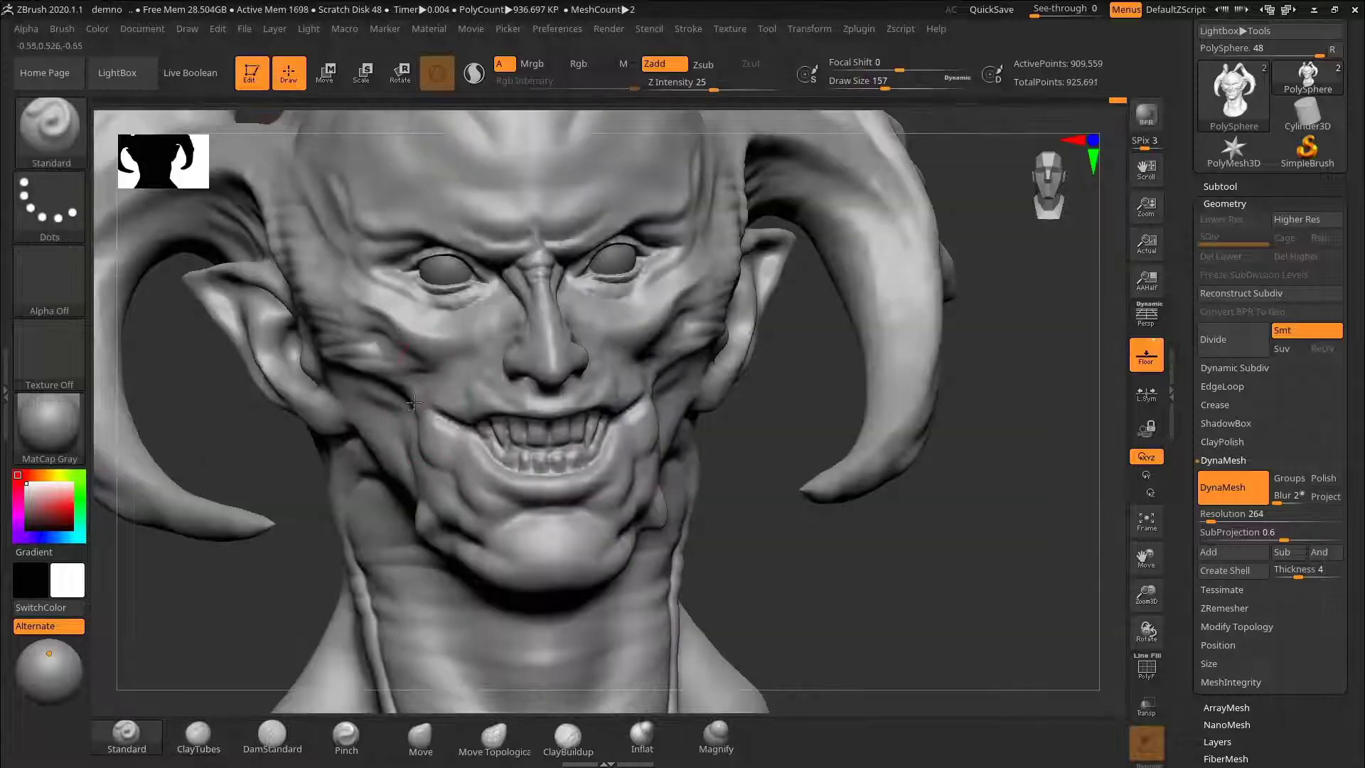
# Step: Adjust the shape of the lower face with the Move brush at draw size 122
pyautogui.moveTo(499, 379)
pyautogui.mouseDown(button='right')
pyautogui.moveTo(953, 563)
pyautogui.moveTo(642, 558)
pyautogui.mouseUp(button='right')
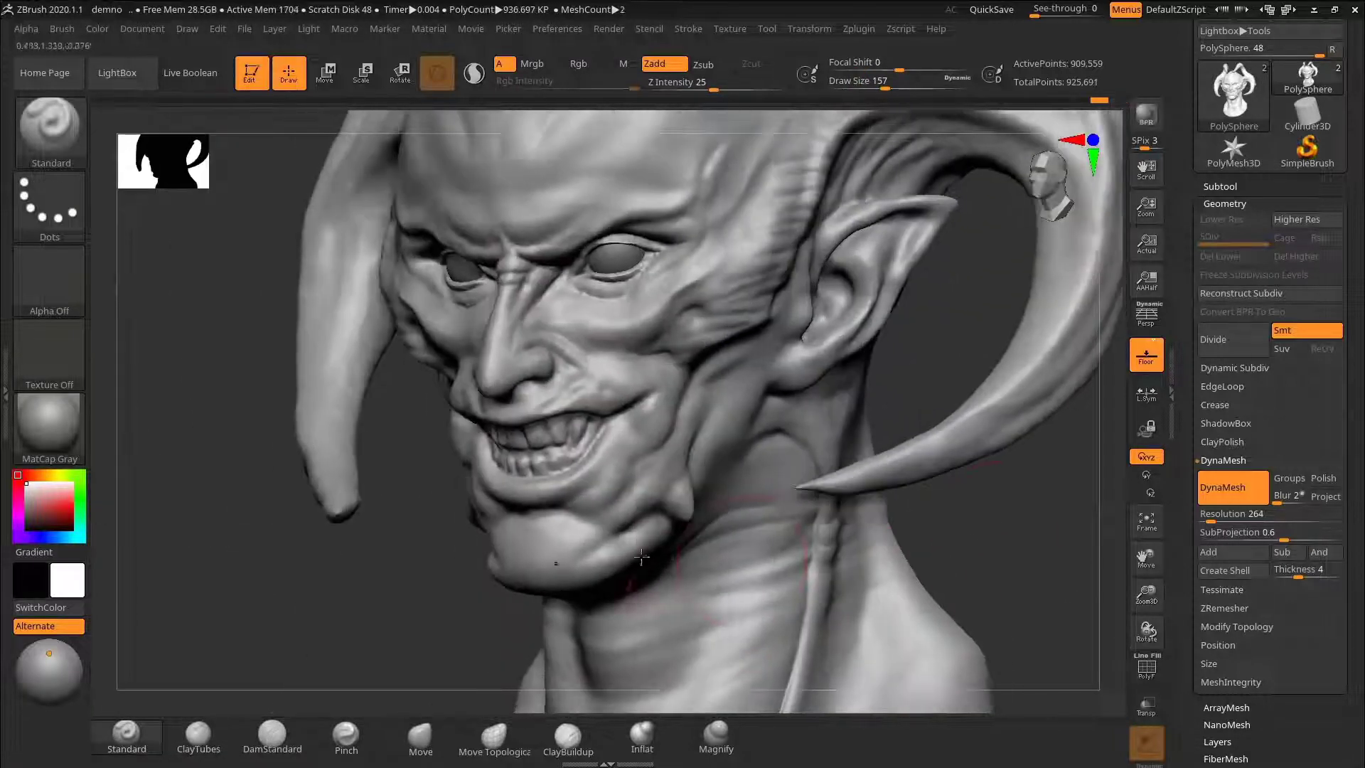
pyautogui.click(420, 743)
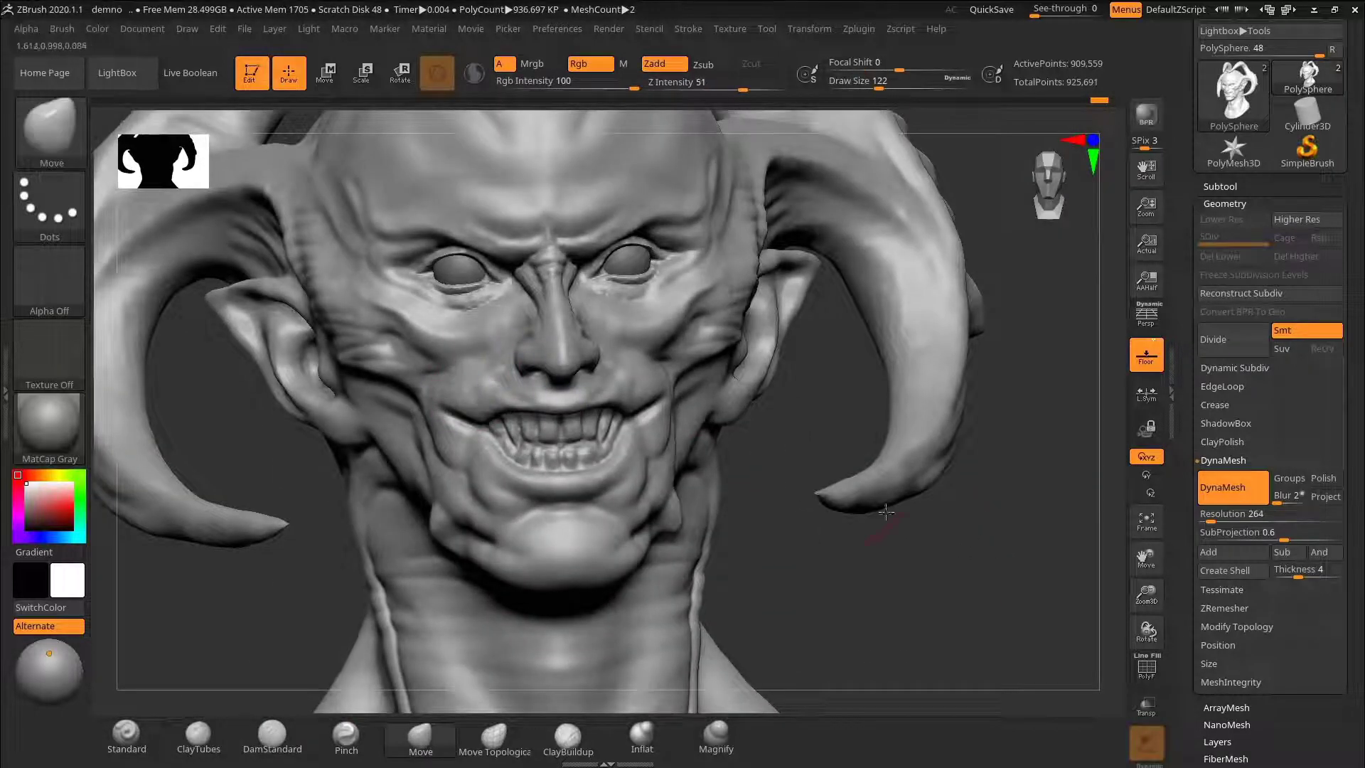
pyautogui.moveTo(959, 533)
pyautogui.mouseDown(button='right')
pyautogui.moveTo(983, 474)
pyautogui.moveTo(964, 488)
pyautogui.moveTo(986, 502)
pyautogui.mouseUp(button='right')
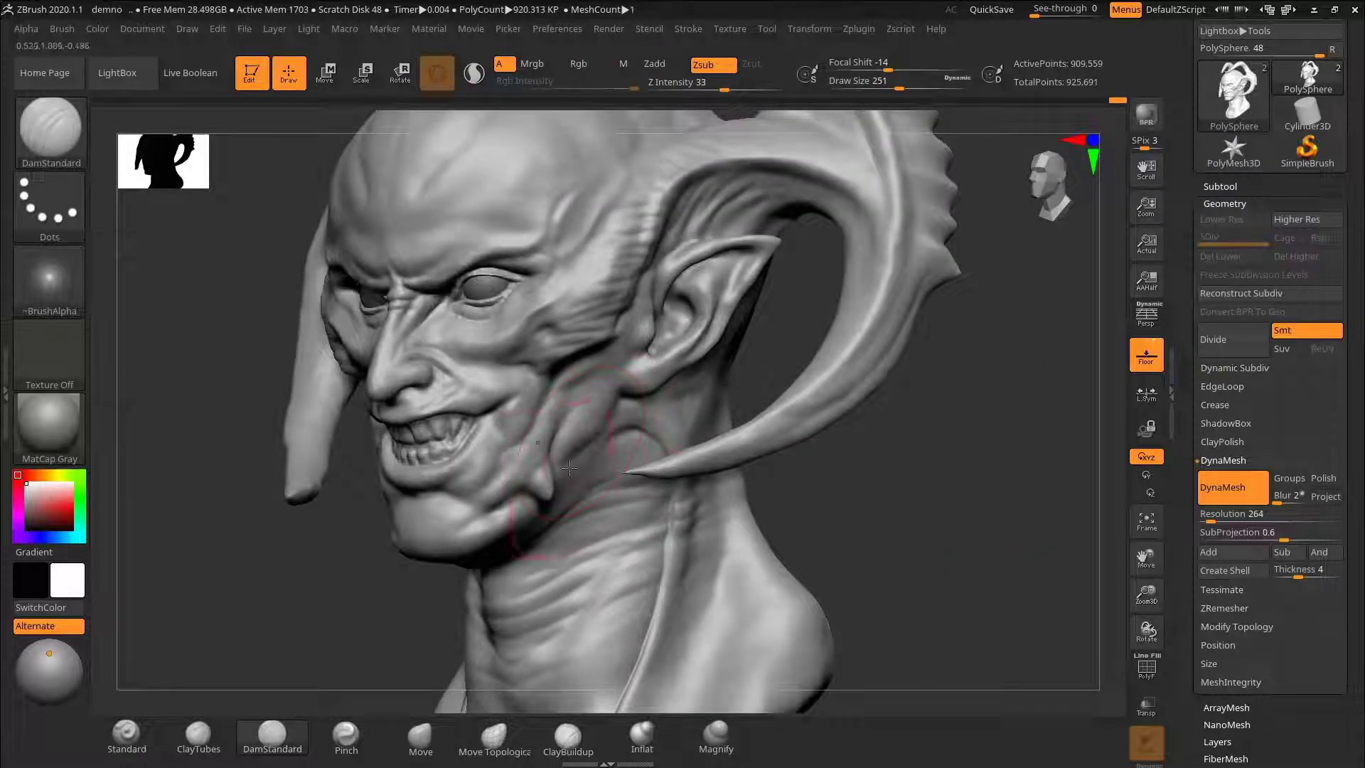
pyautogui.moveTo(570, 467)
pyautogui.mouseDown(button='right')
pyautogui.moveTo(987, 466)
pyautogui.moveTo(1041, 393)
pyautogui.moveTo(963, 417)
pyautogui.moveTo(1002, 463)
pyautogui.moveTo(1004, 493)
pyautogui.moveTo(932, 420)
pyautogui.moveTo(1013, 398)
pyautogui.mouseUp(button='right')
# Step: Select the eyeball subtool in perspective view and set up the Standard brush at draw size 65
pyautogui.click(1152, 327)
pyautogui.moveTo(1013, 397)
pyautogui.mouseDown()
pyautogui.moveTo(931, 403)
pyautogui.moveTo(1039, 415)
pyautogui.moveTo(1054, 530)
pyautogui.moveTo(1094, 552)
pyautogui.moveTo(1092, 534)
pyautogui.mouseUp()
pyautogui.press('s')
pyautogui.keyDown('alt'); pyautogui.click(510, 353); pyautogui.keyUp('alt')
pyautogui.moveTo(546, 361)
pyautogui.mouseDown()
pyautogui.moveTo(500, 361)
pyautogui.moveTo(536, 364)
pyautogui.mouseUp()
pyautogui.click(128, 738)
pyautogui.press('s')
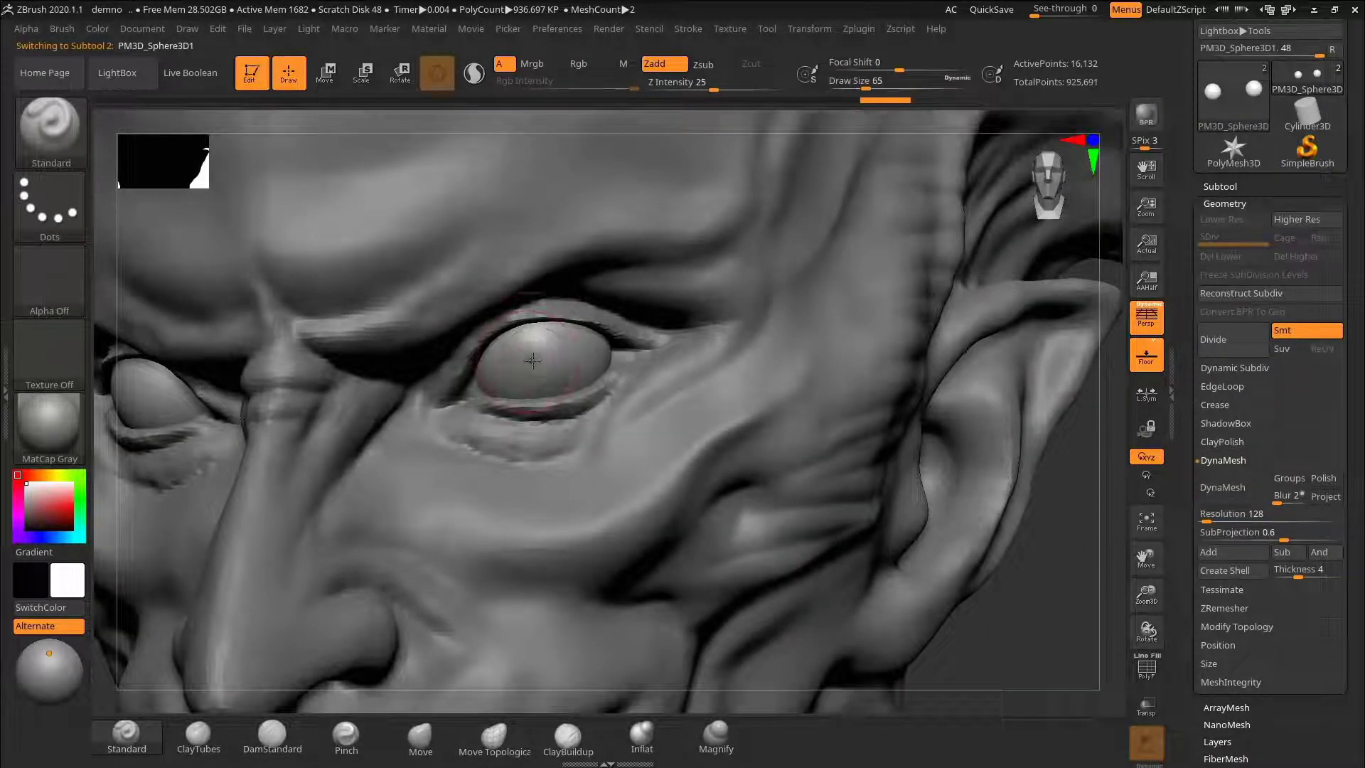
# Step: Try sculpting a raised iris on the eyeball with the Standard brush, and undo the strokes
pyautogui.hotkey('ctrl', 'z')
pyautogui.moveTo(548, 355); pyautogui.dragTo(534, 376)
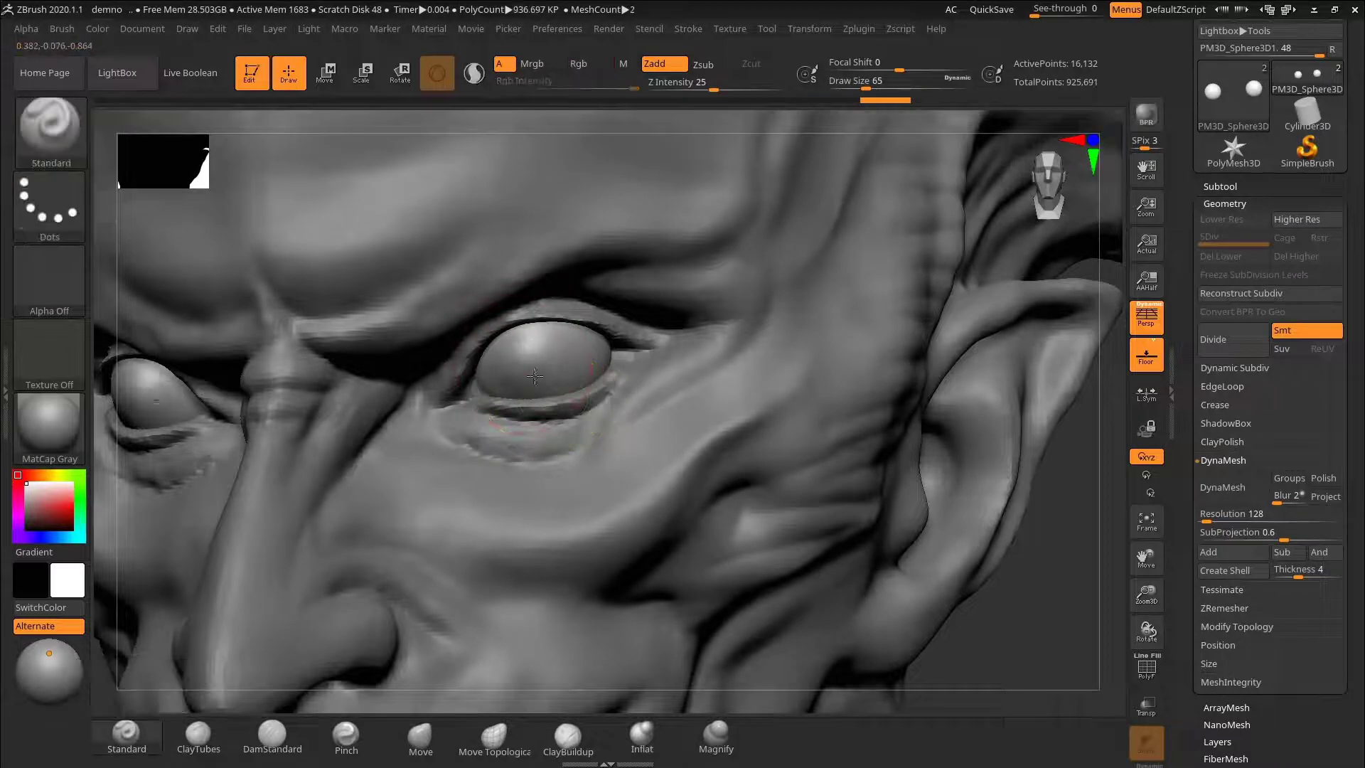
pyautogui.hotkey('ctrl', 'z')
pyautogui.hotkey('ctrl', 'z')
pyautogui.hotkey('ctrl', 'z')
pyautogui.hotkey('ctrl', 'z')
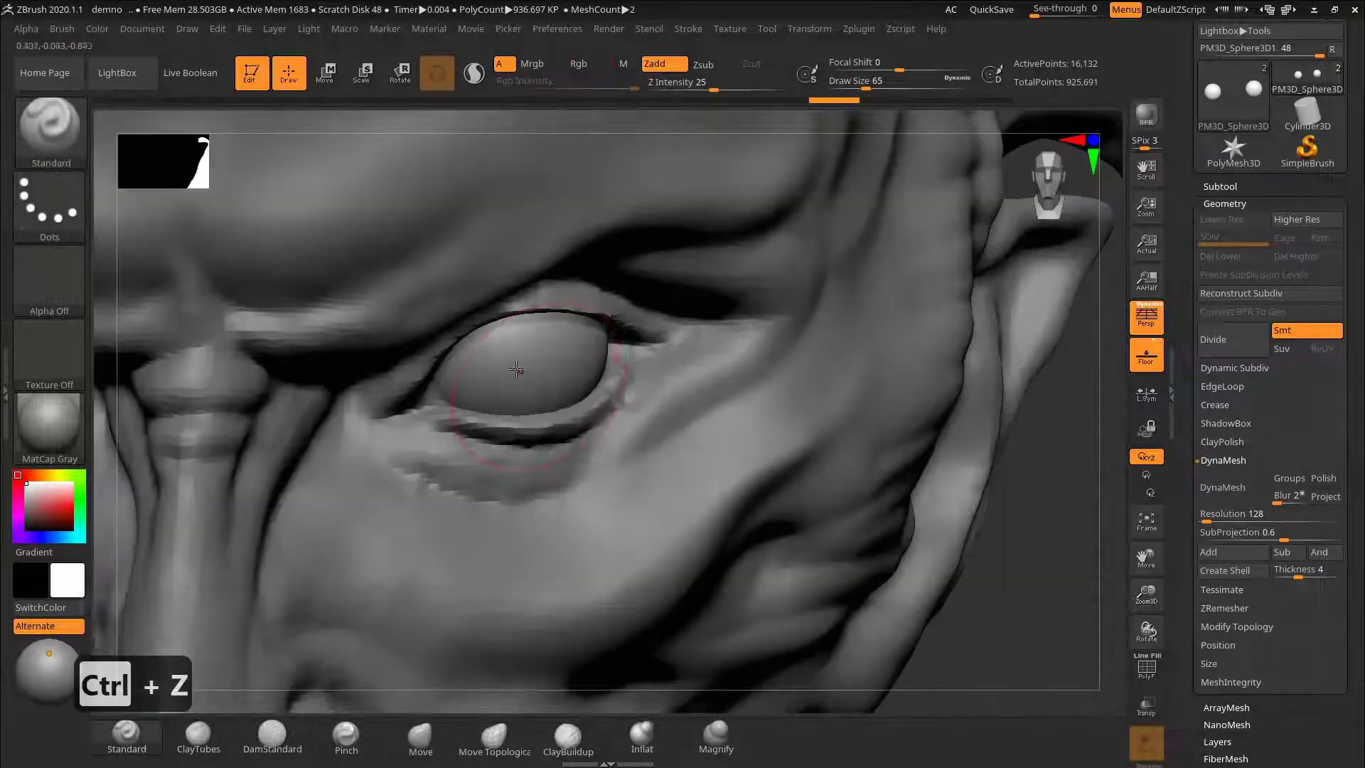
pyautogui.hotkey('ctrl', 'z')
# Step: Set the stroke type to DragDot, try stamping an iris on the eyeball at Z intensity 41, and undo the stamps
pyautogui.click(49, 207)
pyautogui.click(518, 212)
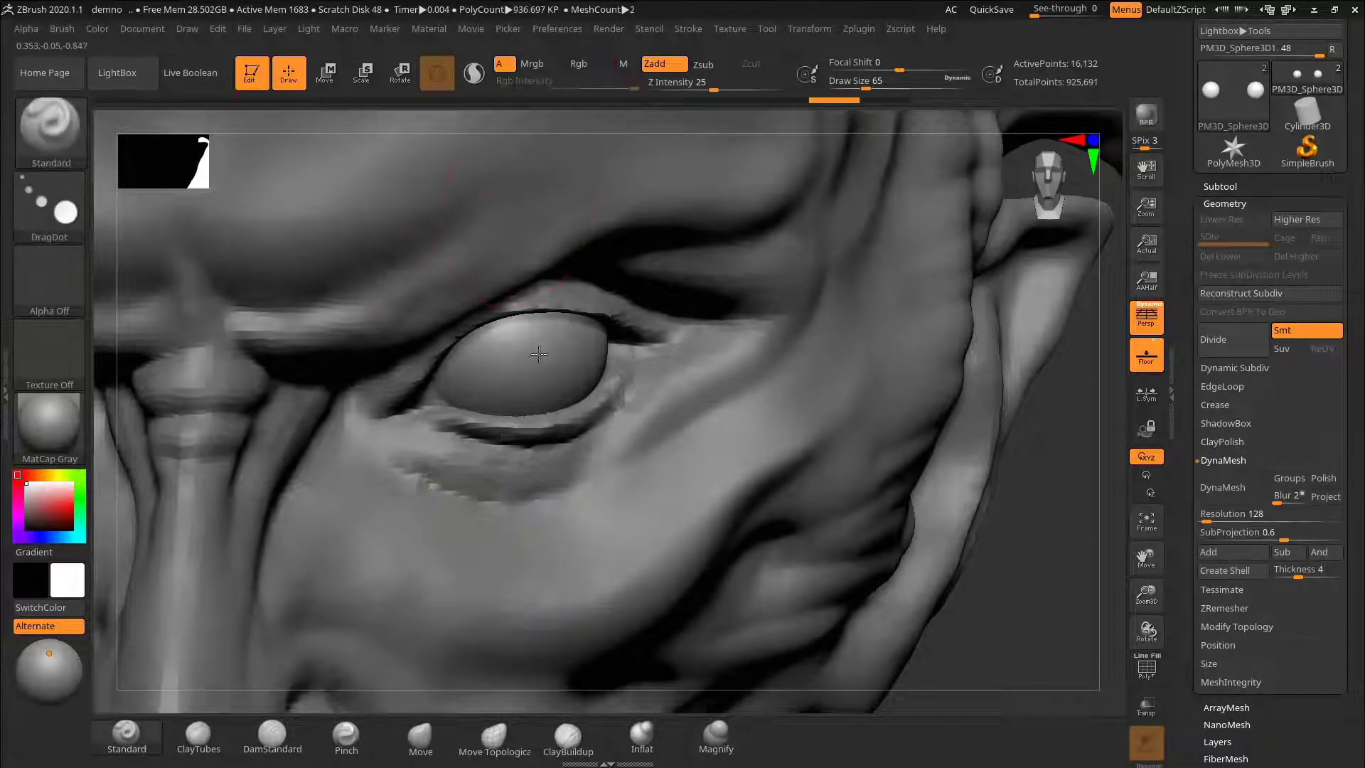
pyautogui.hotkey('ctrl', 'z')
pyautogui.hotkey('ctrl', 'z')
pyautogui.press('s')
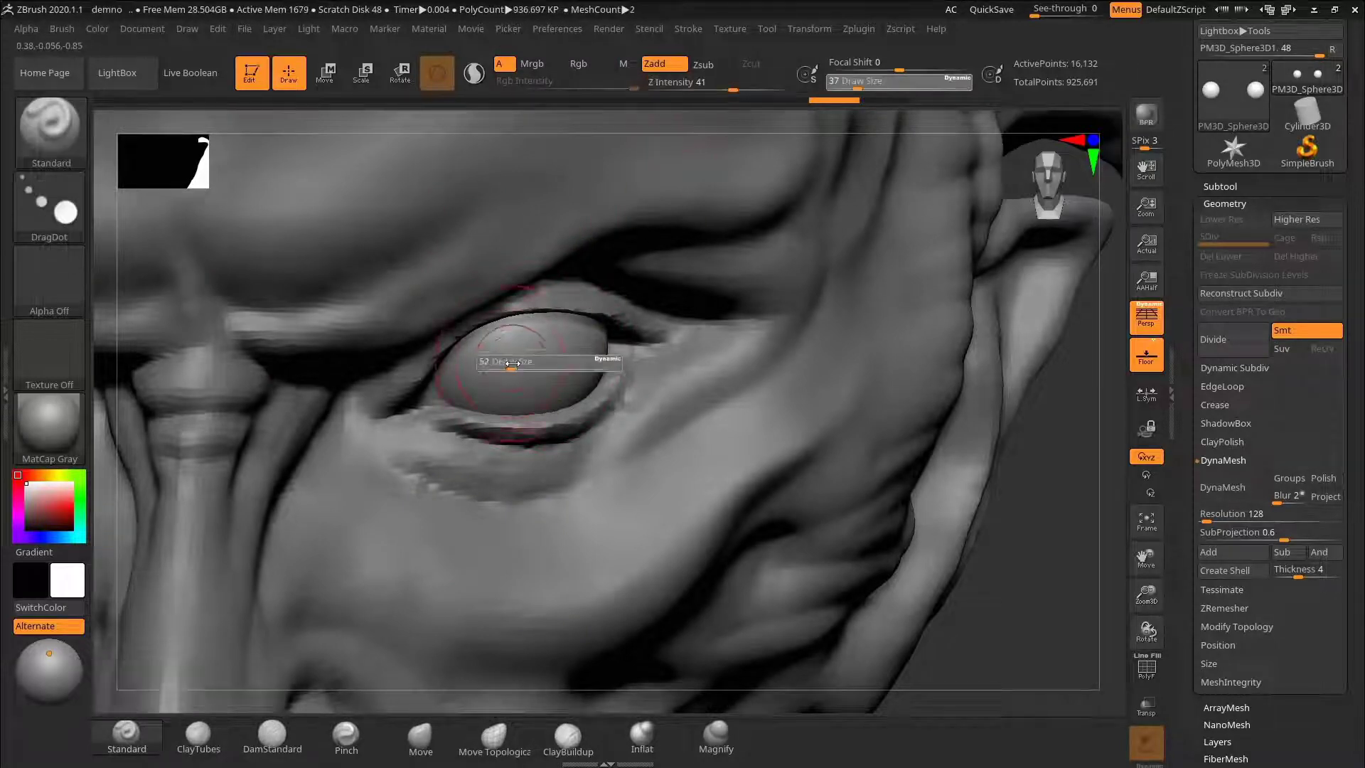
pyautogui.hotkey('ctrl', 'z')
pyautogui.hotkey('ctrl', 'z')
pyautogui.hotkey('ctrl', 'z')
pyautogui.hotkey('ctrl', 'z')
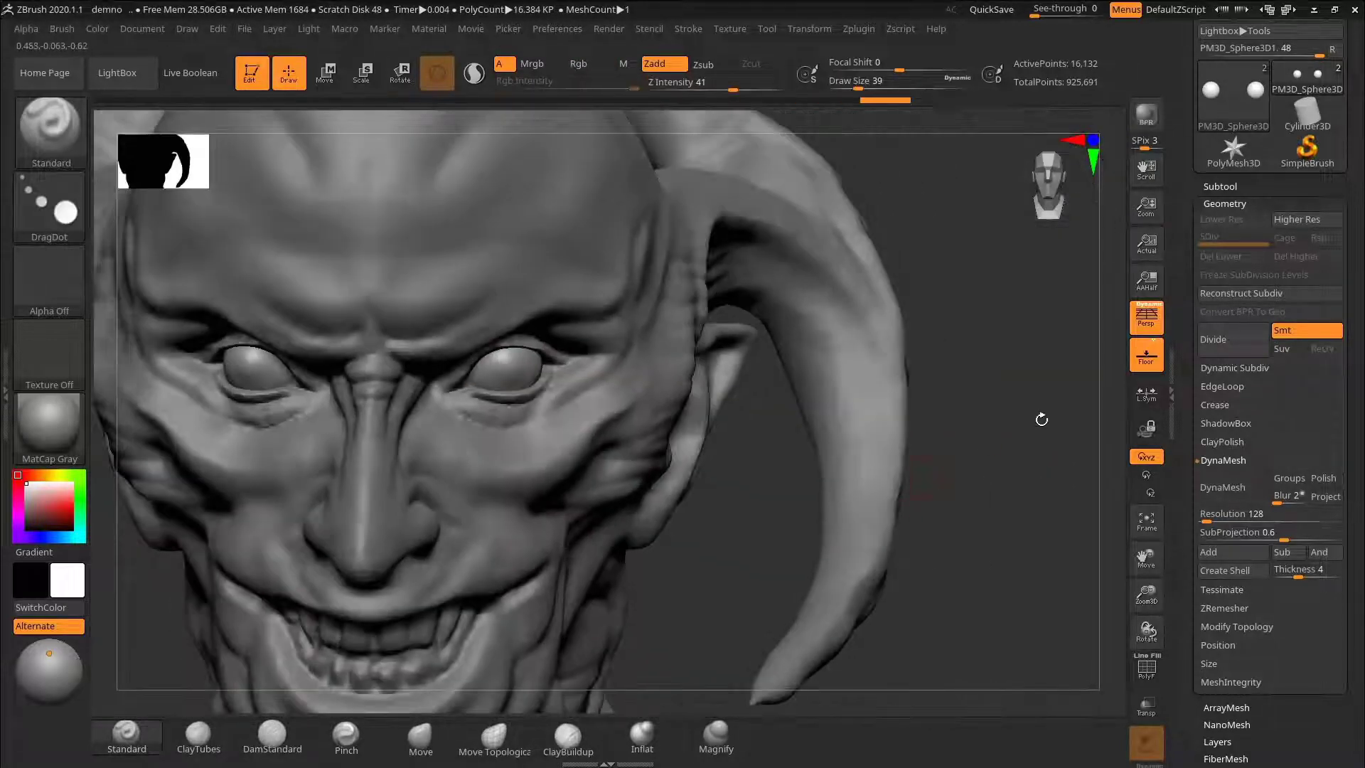
pyautogui.hotkey('ctrl', 'z')
pyautogui.hotkey('ctrl', 'z')
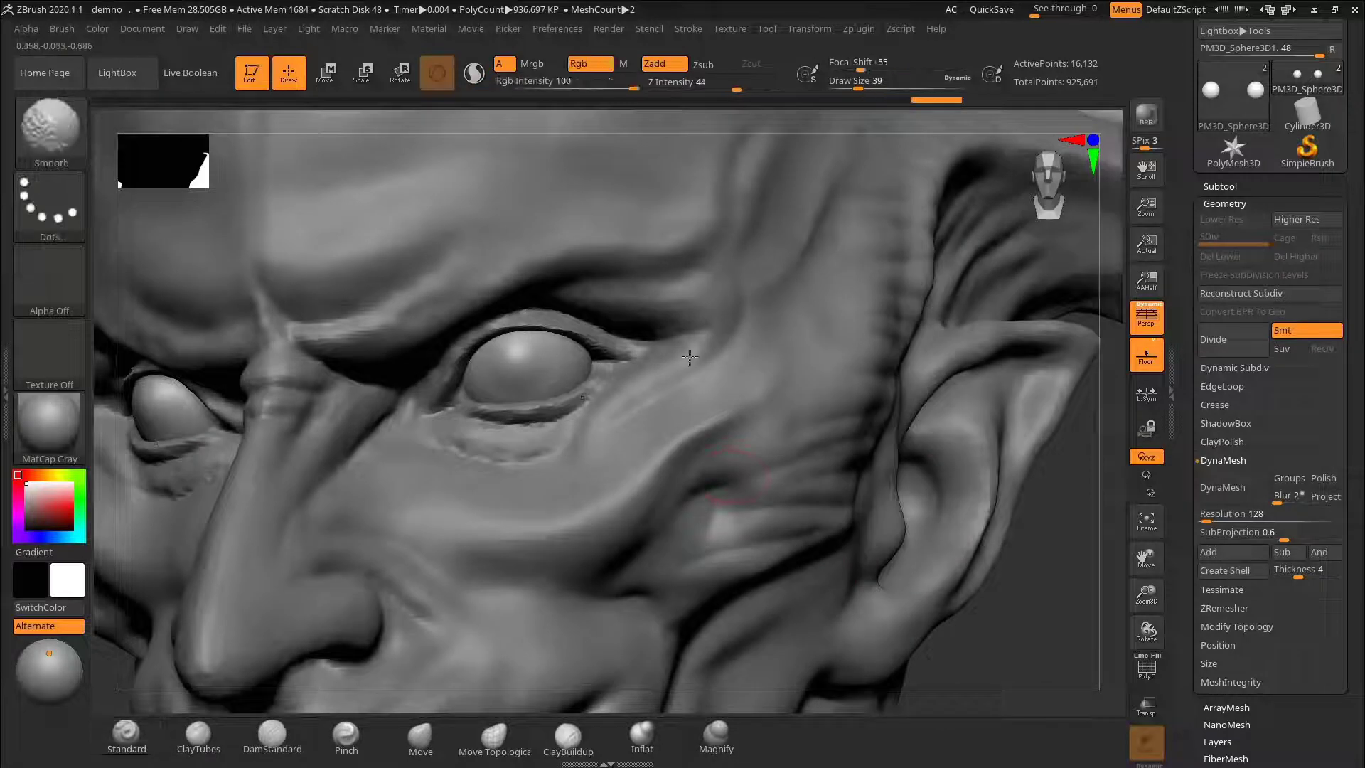
# Step: Subdivide the eyeballs once and adjust the head's eyelids with the Move brush at draw size 43
pyautogui.hotkey('ctrl', 'd')
pyautogui.moveTo(1055, 533)
pyautogui.mouseDown(button='right')
pyautogui.moveTo(981, 564)
pyautogui.moveTo(1070, 519)
pyautogui.mouseUp(button='right')
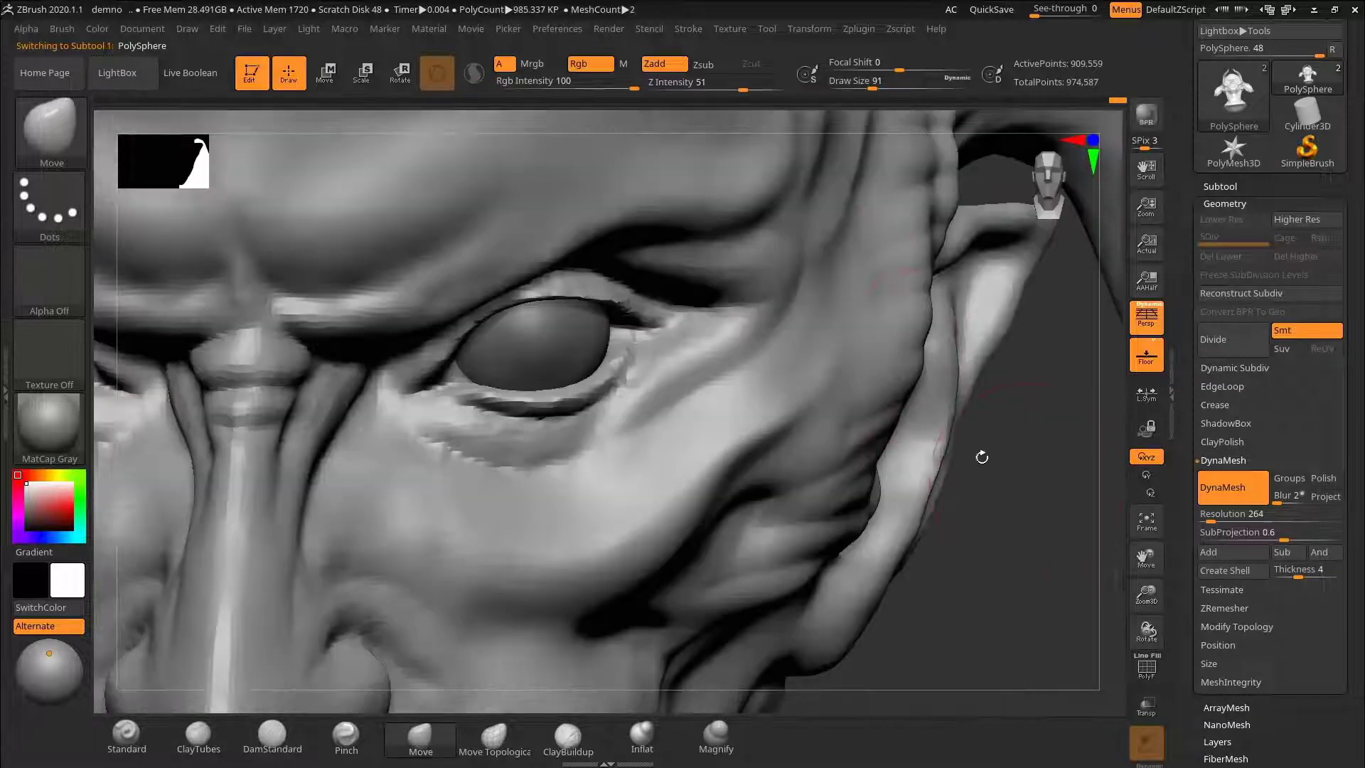
pyautogui.press('s')
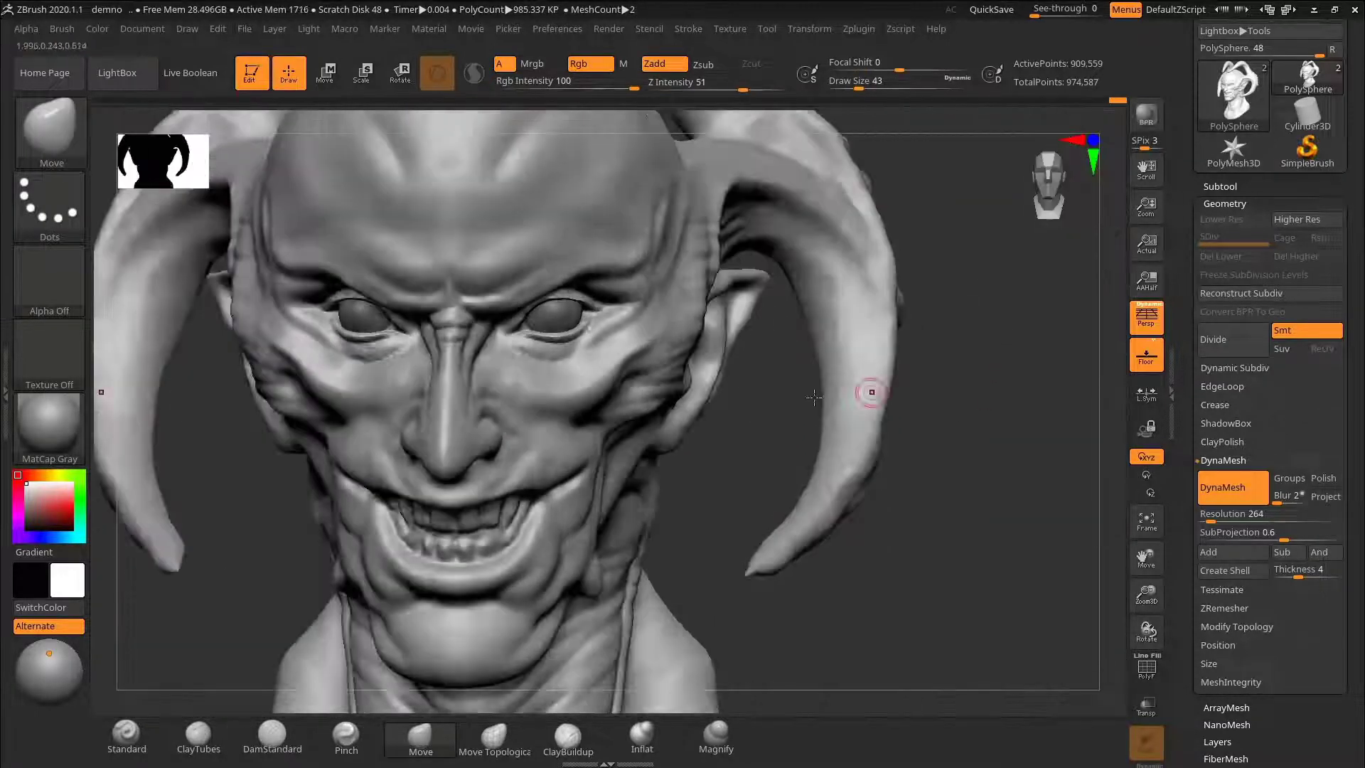
pyautogui.moveTo(868, 390); pyautogui.dragTo(937, 353, button='right')
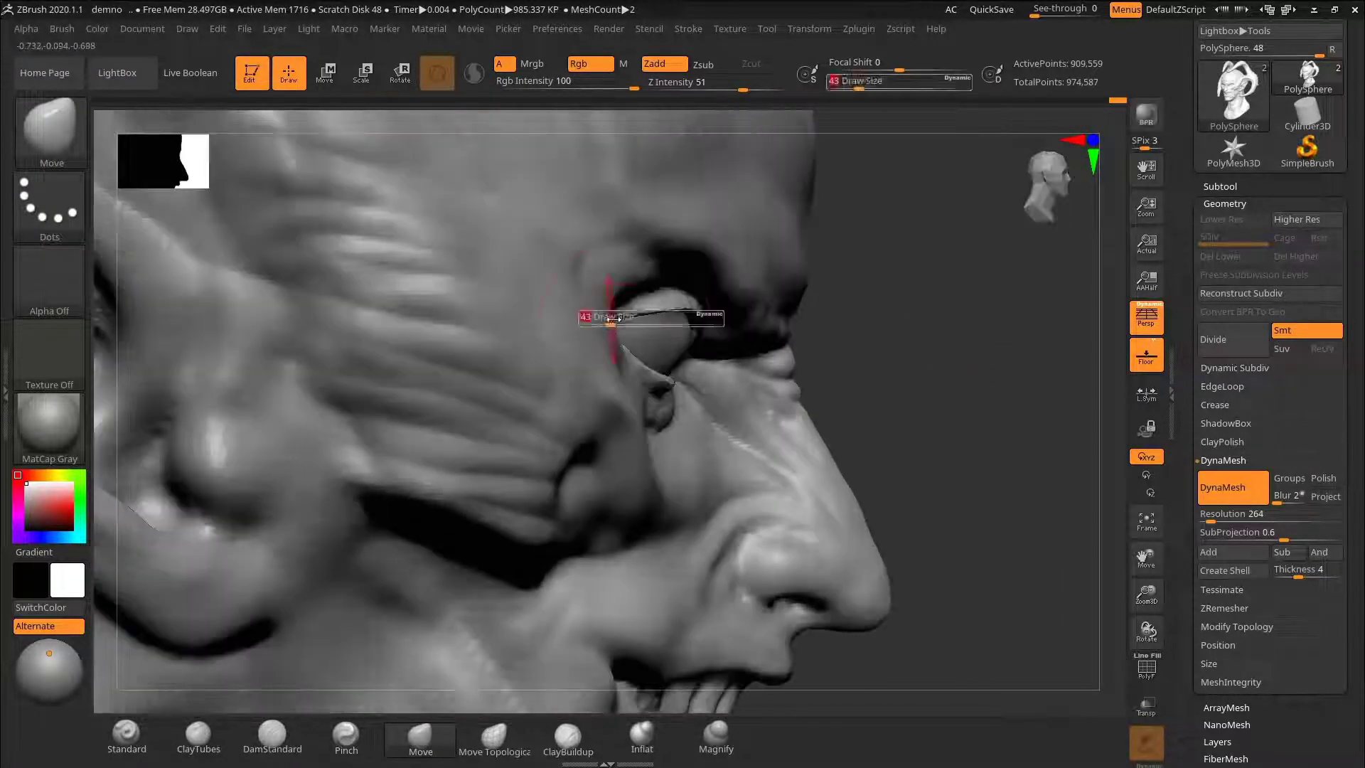
pyautogui.keyDown('ctrl'); pyautogui.moveTo(620, 324); pyautogui.dragTo(612, 332, button='right'); pyautogui.keyUp('ctrl')
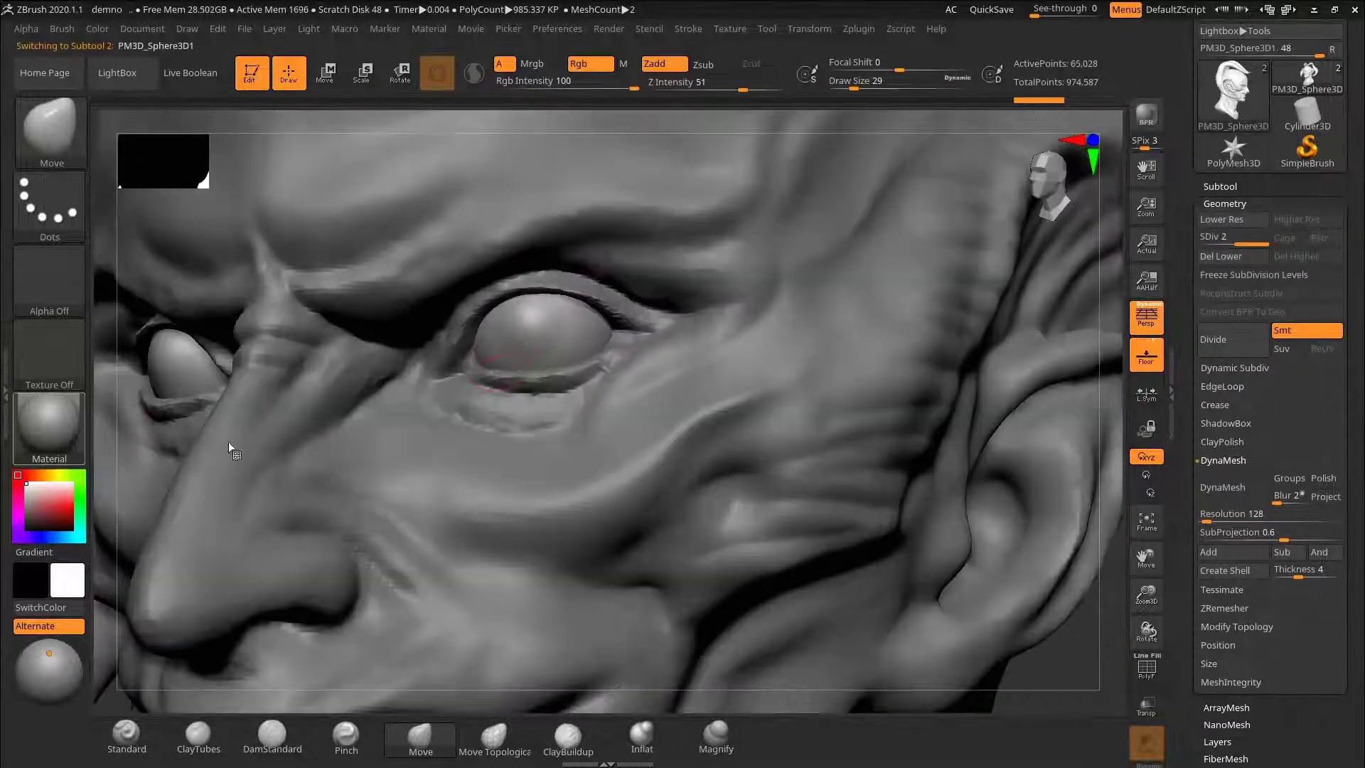
# Step: Give the eyeballs the ToyPlastic material and a pale yellow color, using the Standard brush in Mrgb mode
pyautogui.press('m')
pyautogui.click(585, 617)
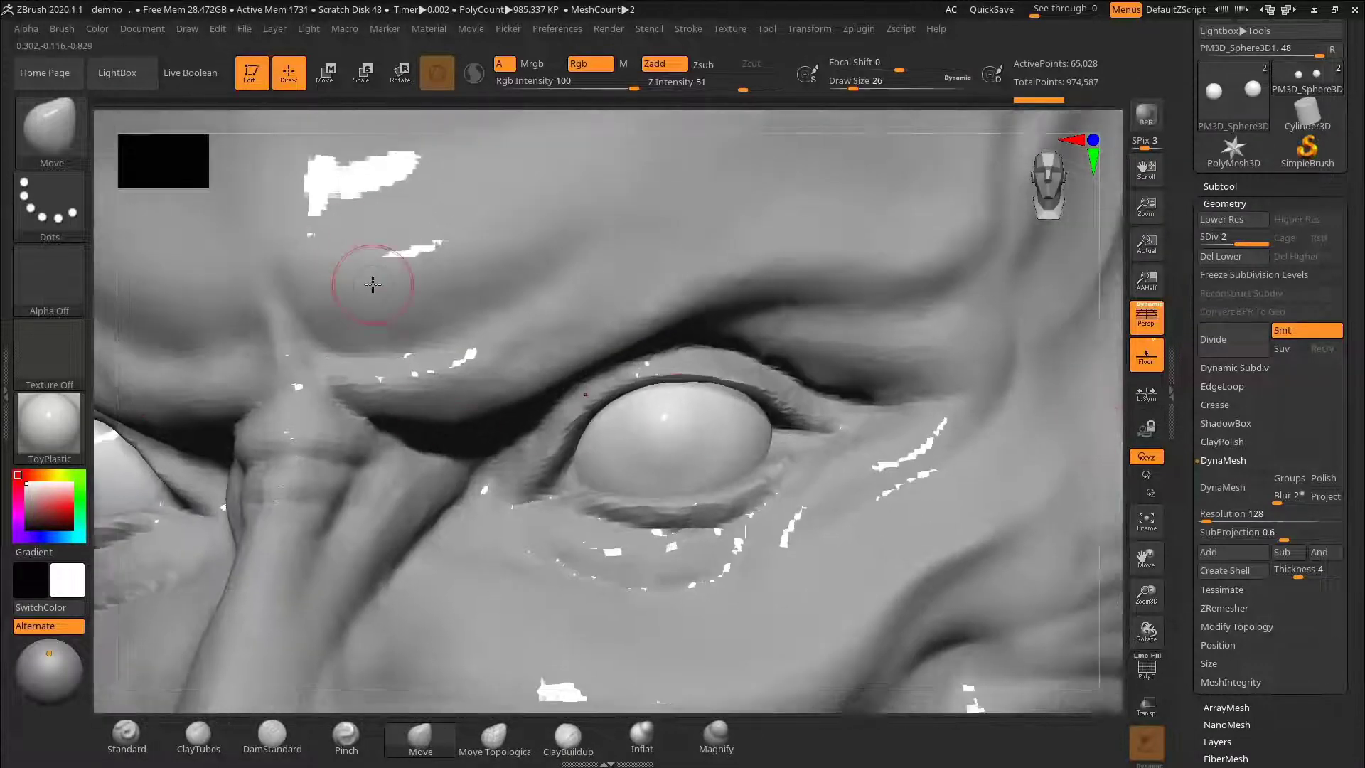
pyautogui.press('b')
pyautogui.press('s')
pyautogui.press('t')
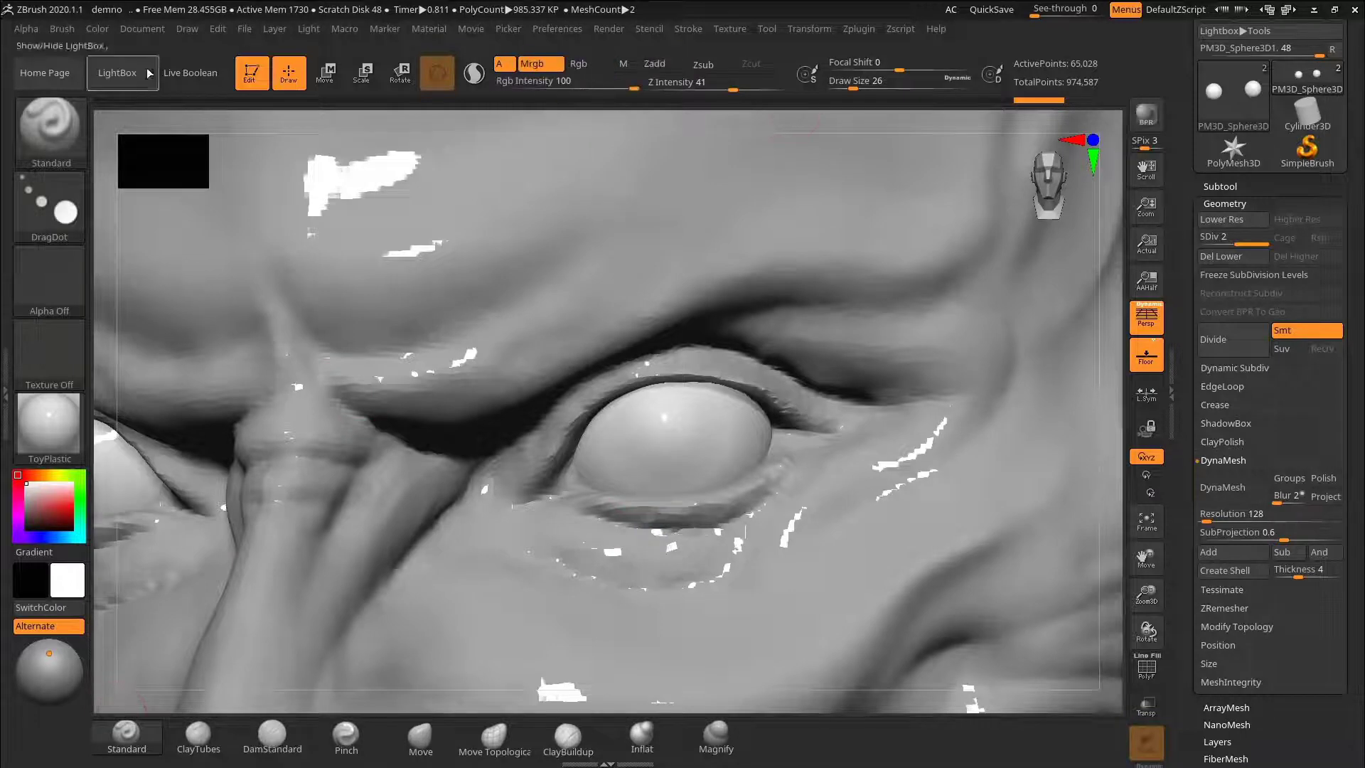
pyautogui.click(98, 28)
pyautogui.click(54, 498)
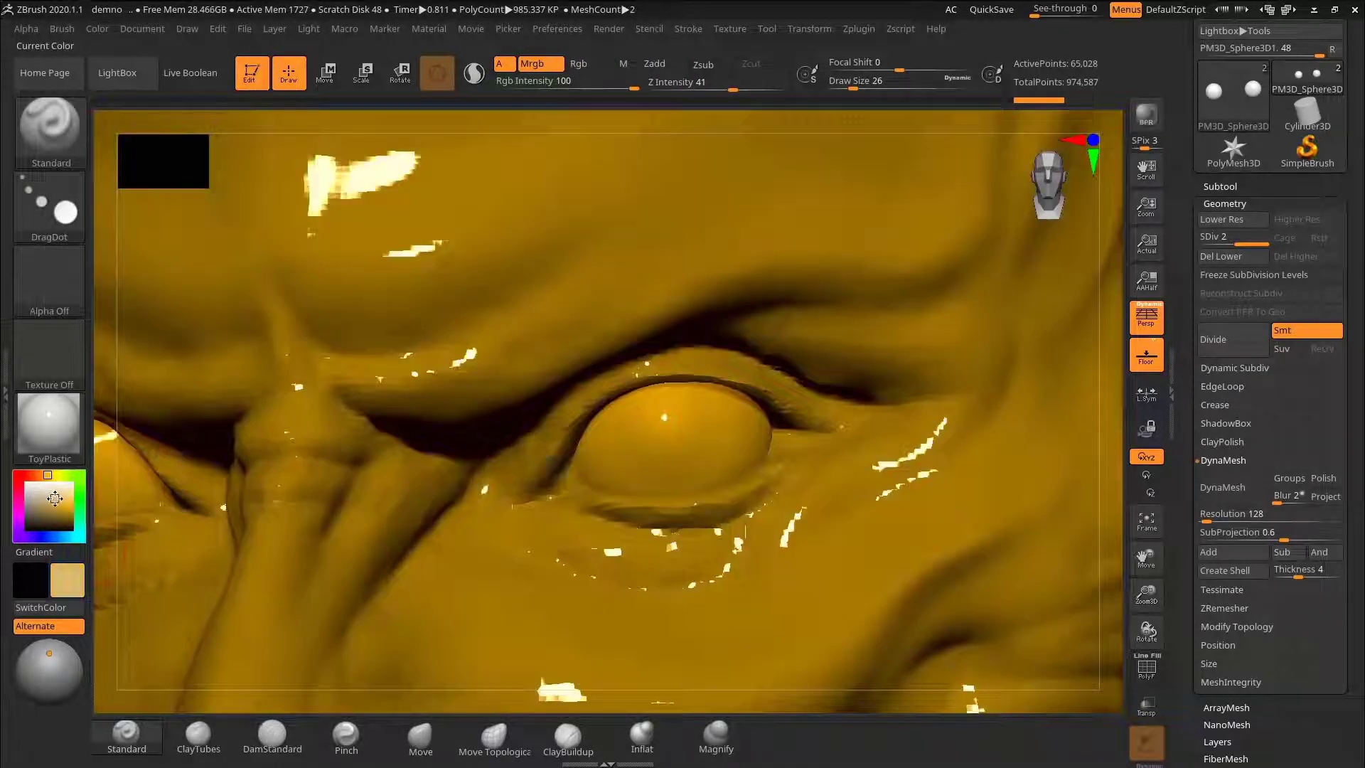
pyautogui.click(71, 495)
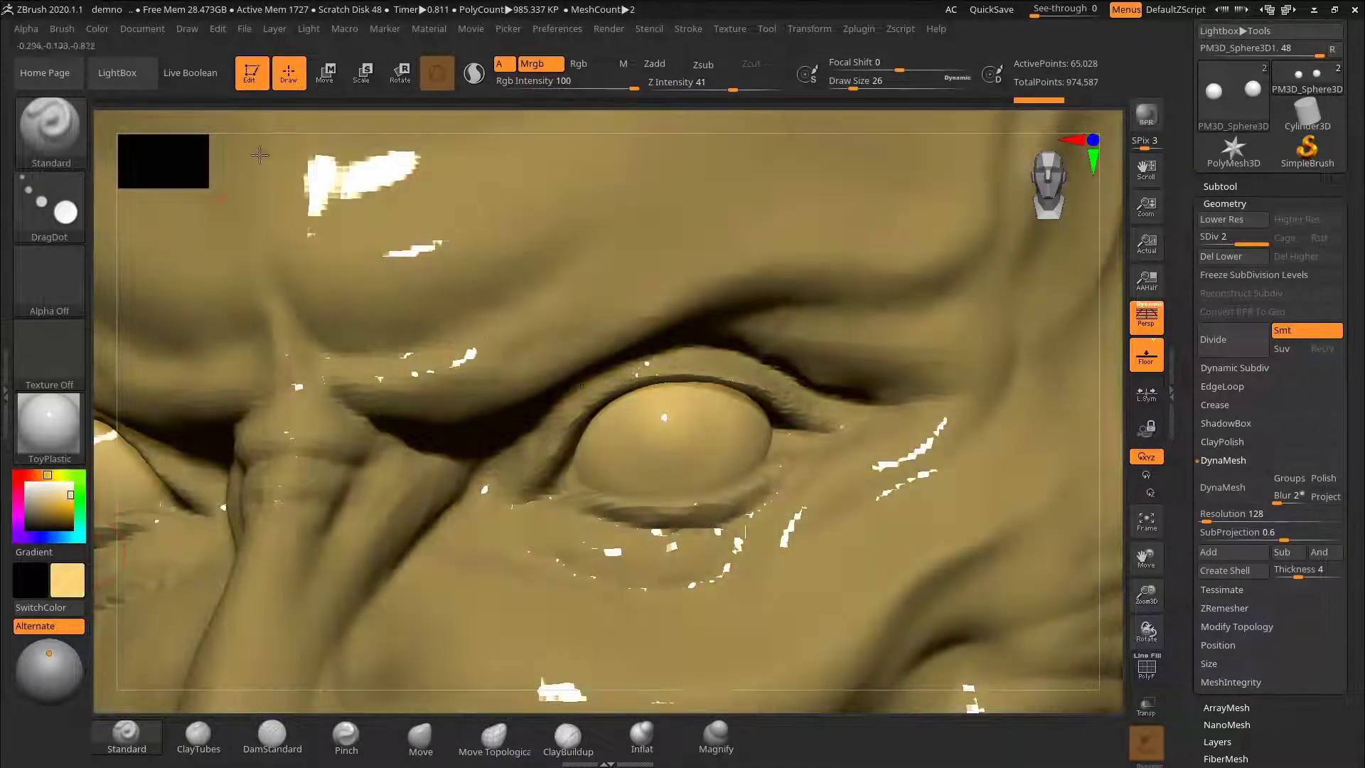
# Step: Set the head's material to MatCap Skin06 and its color to pale yellow-green
pyautogui.click(49, 427)
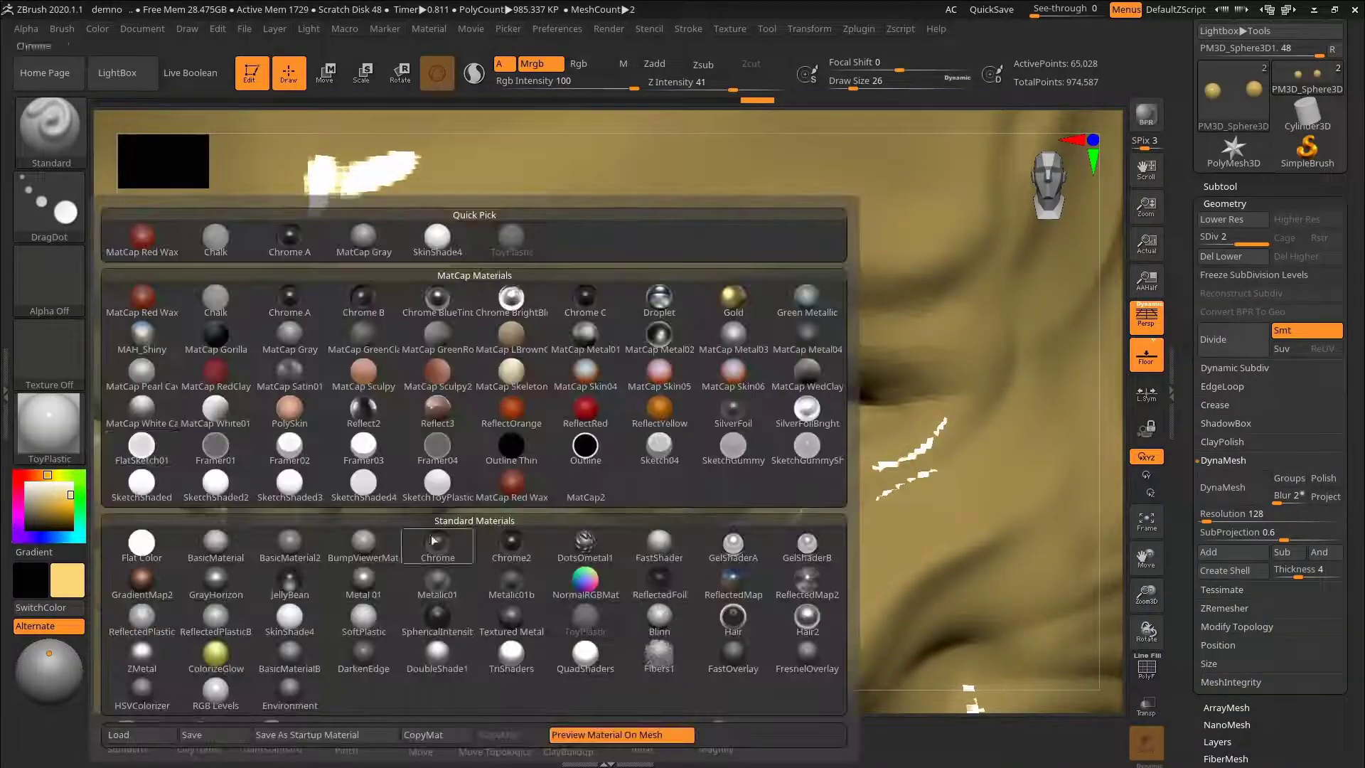
pyautogui.click(526, 543)
pyautogui.click(60, 478)
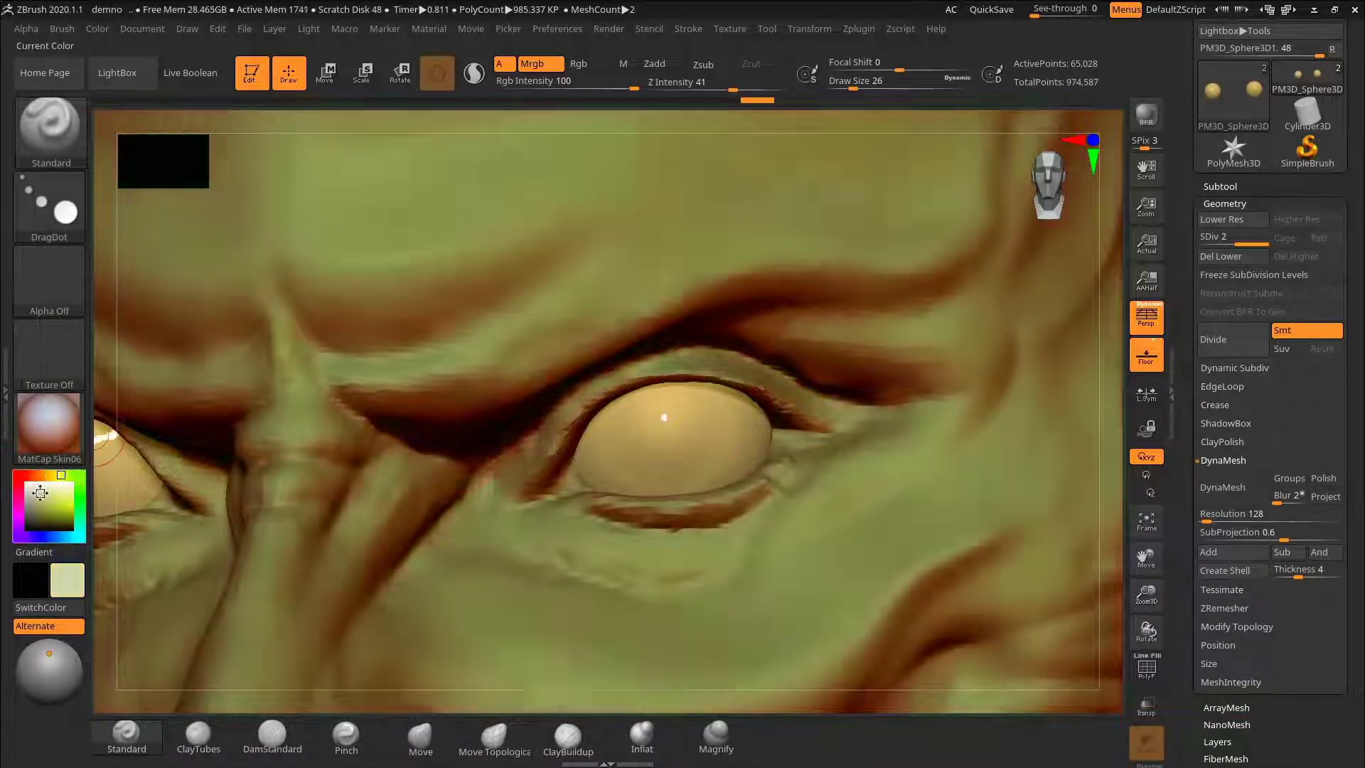
pyautogui.moveTo(56, 491)
pyautogui.mouseDown()
pyautogui.moveTo(62, 510)
pyautogui.moveTo(60, 491)
pyautogui.mouseUp()
# Step: Turn off perspective and frame the colored face to check it
pyautogui.press('f')
pyautogui.moveTo(1077, 355)
pyautogui.mouseDown()
pyautogui.moveTo(1037, 305)
pyautogui.moveTo(987, 365)
pyautogui.moveTo(1024, 418)
pyautogui.moveTo(982, 386)
pyautogui.moveTo(948, 396)
pyautogui.moveTo(1018, 451)
pyautogui.moveTo(980, 435)
pyautogui.moveTo(996, 497)
pyautogui.mouseUp()
pyautogui.press('p')
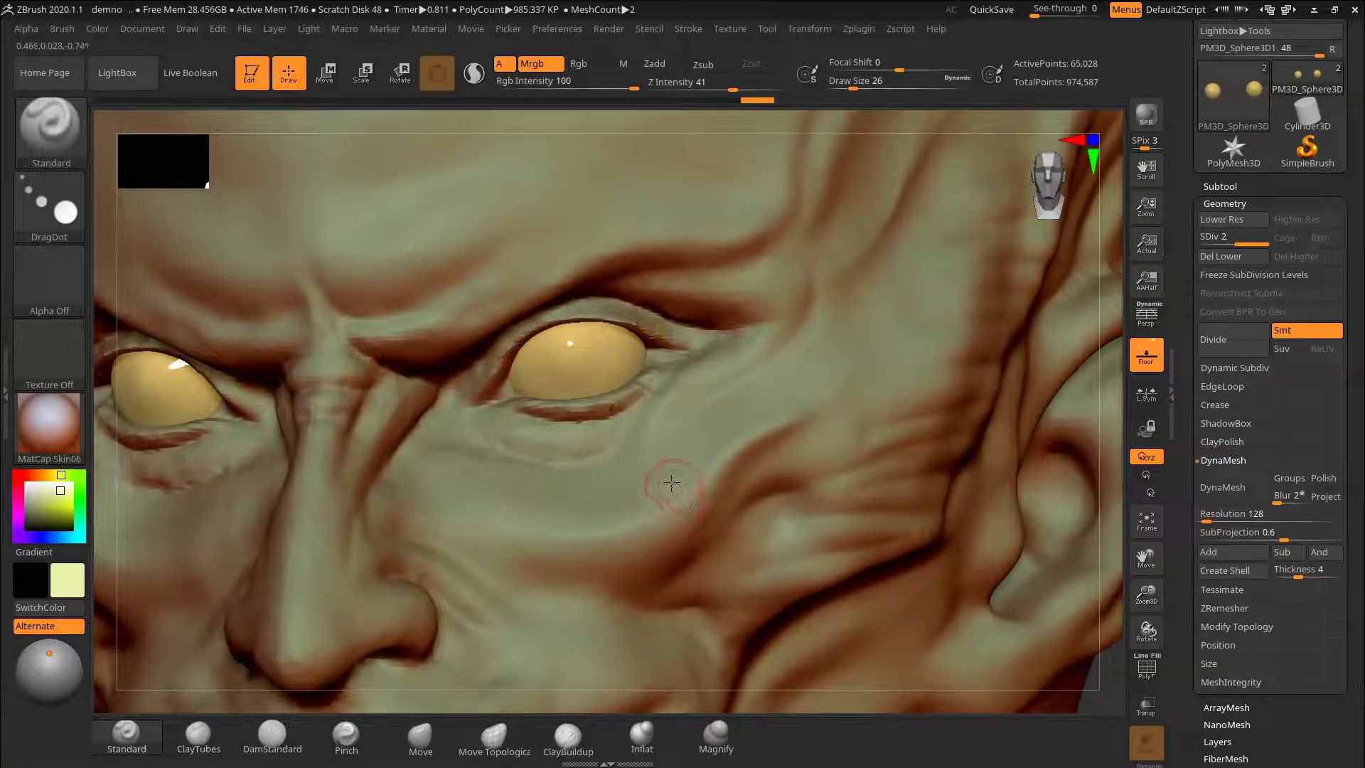
pyautogui.keyDown('alt'); pyautogui.moveTo(1107, 436); pyautogui.dragTo(994, 495); pyautogui.keyUp('alt')
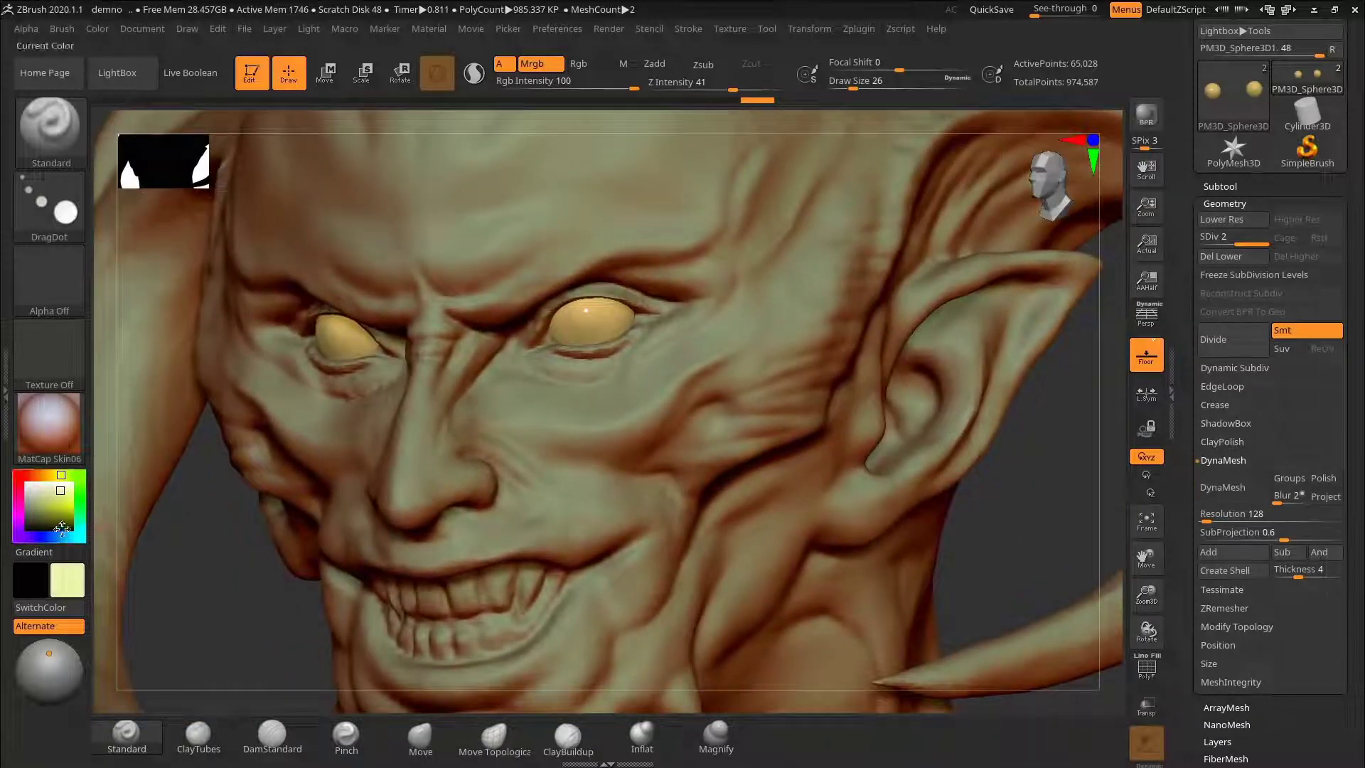
# Step: Try greener tints for the head's skin color, ending on pale green RGB 229, 253, 205
pyautogui.moveTo(68, 494); pyautogui.dragTo(71, 490)
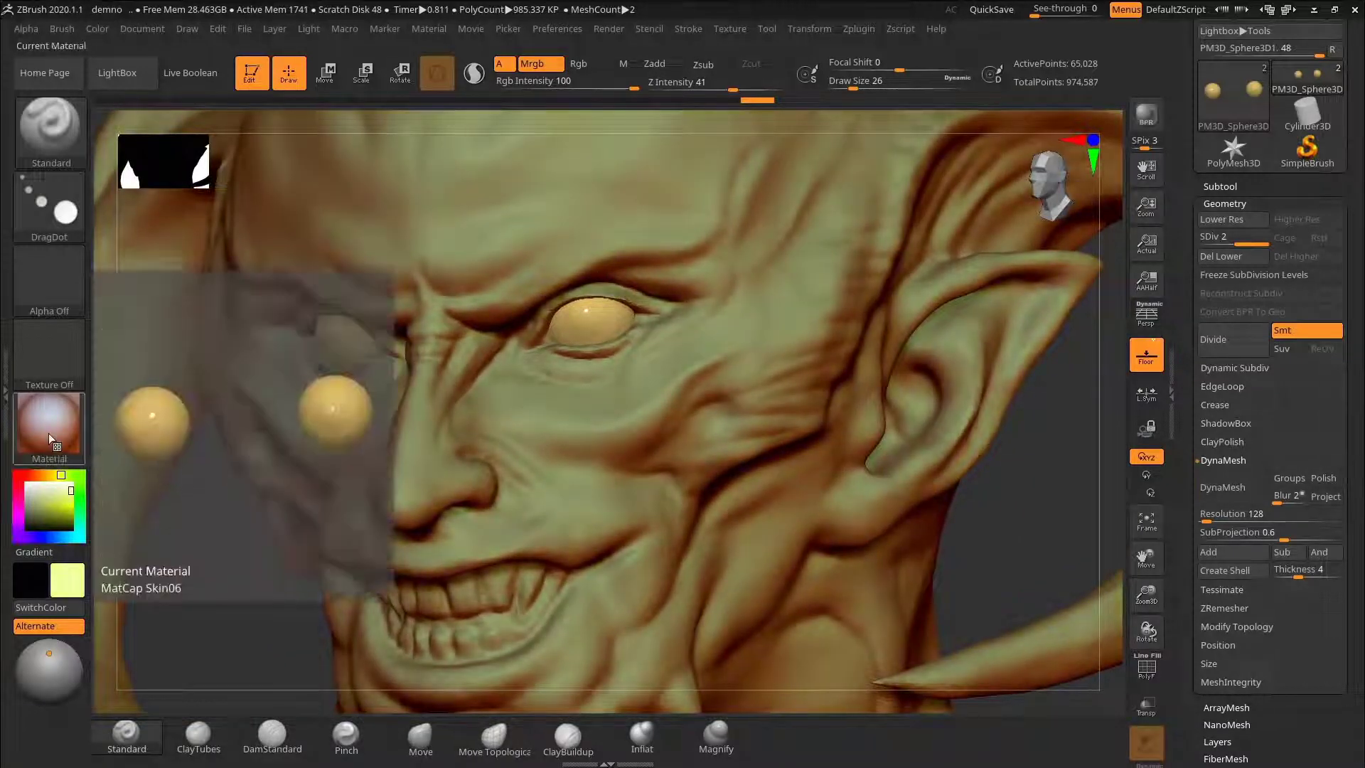
pyautogui.click(80, 476)
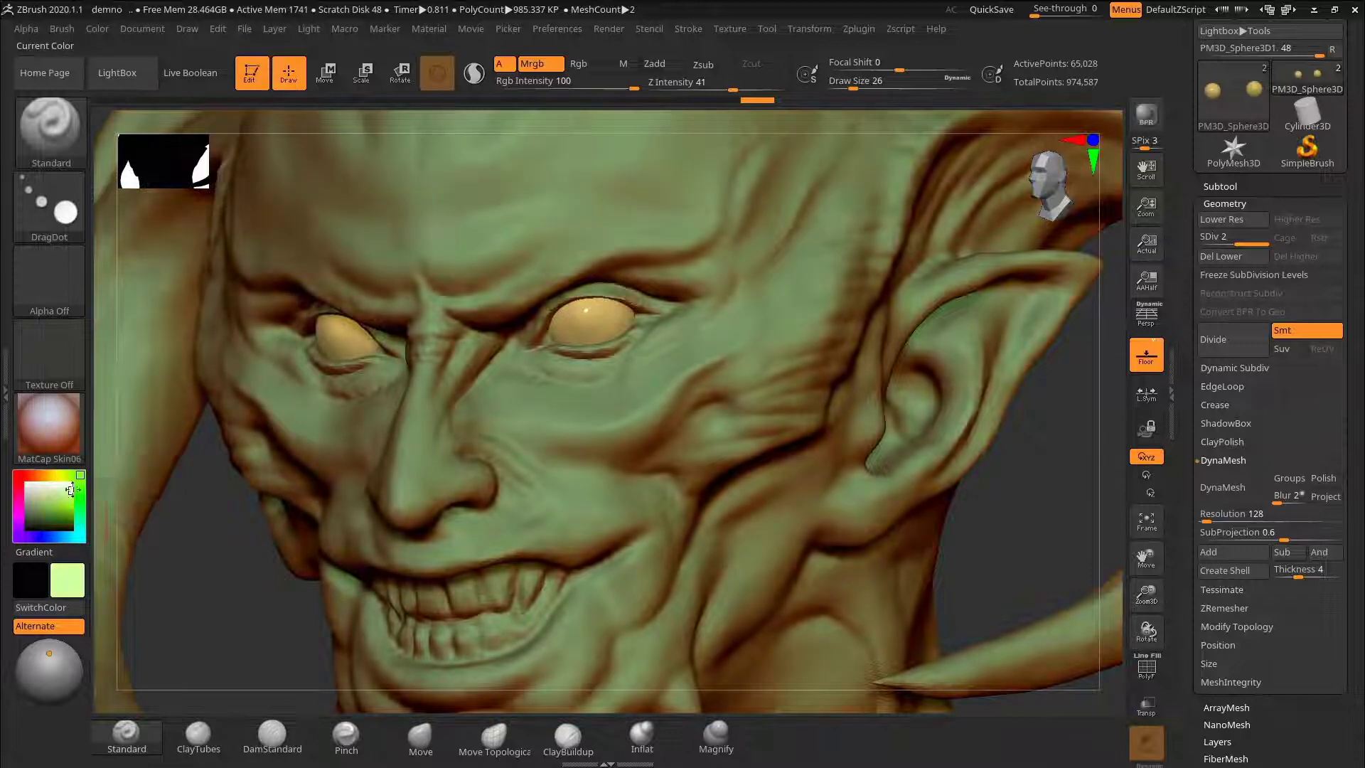
pyautogui.moveTo(38, 492); pyautogui.dragTo(70, 486)
pyautogui.keyDown('alt'); pyautogui.moveTo(996, 533); pyautogui.dragTo(991, 469); pyautogui.keyUp('alt')
pyautogui.moveTo(910, 497)
pyautogui.mouseDown()
pyautogui.moveTo(983, 512)
pyautogui.moveTo(908, 417)
pyautogui.moveTo(874, 412)
pyautogui.moveTo(882, 497)
pyautogui.mouseUp()
# Step: Try filling the active eyeballs subtool with the pale green color, and undo the fill
pyautogui.click(98, 31)
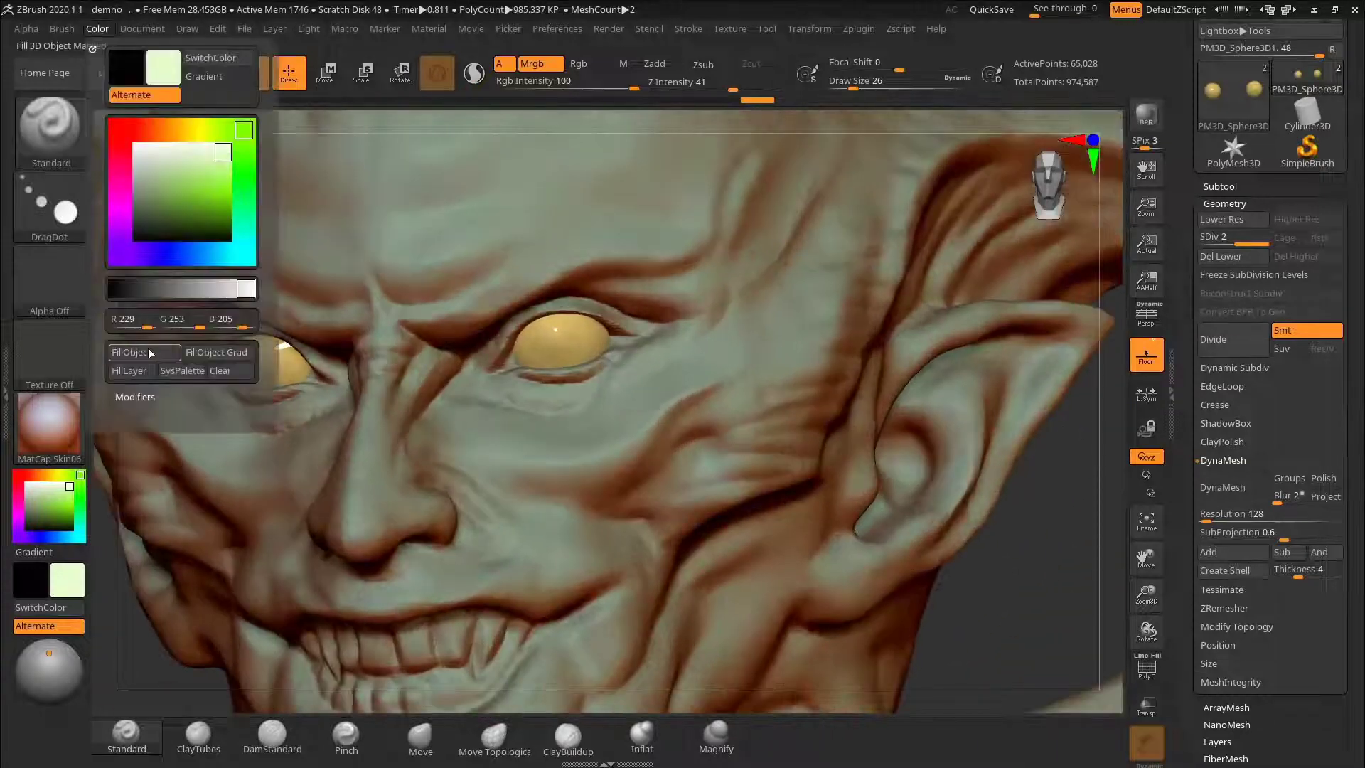
pyautogui.click(147, 353)
pyautogui.moveTo(1043, 535)
pyautogui.mouseDown()
pyautogui.moveTo(1009, 558)
pyautogui.moveTo(1021, 519)
pyautogui.mouseUp()
pyautogui.hotkey('ctrl', 'z')
# Step: Select the head subtool, pick a pale mint-green skin color and fill the whole head with it
pyautogui.keyDown('alt'); pyautogui.click(573, 515); pyautogui.keyUp('alt')
pyautogui.click(69, 493)
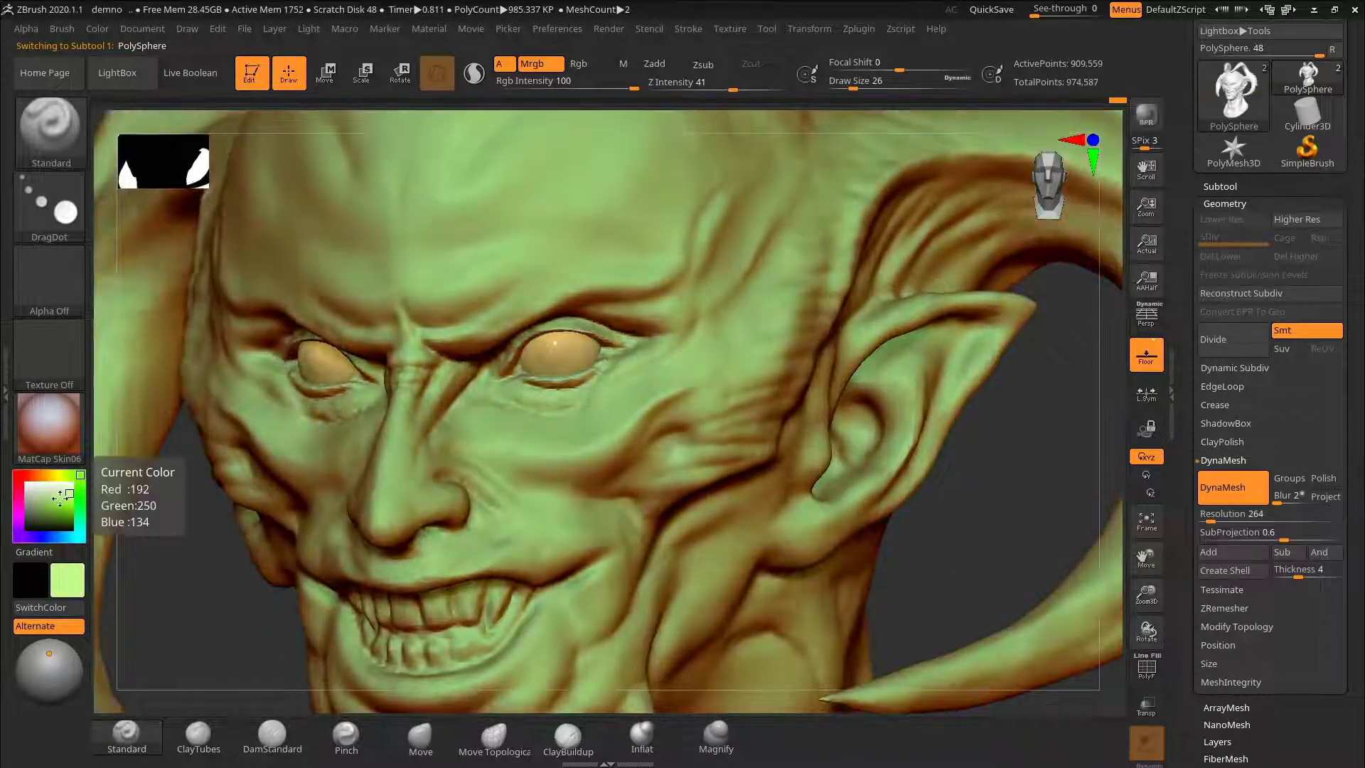
pyautogui.click(76, 517)
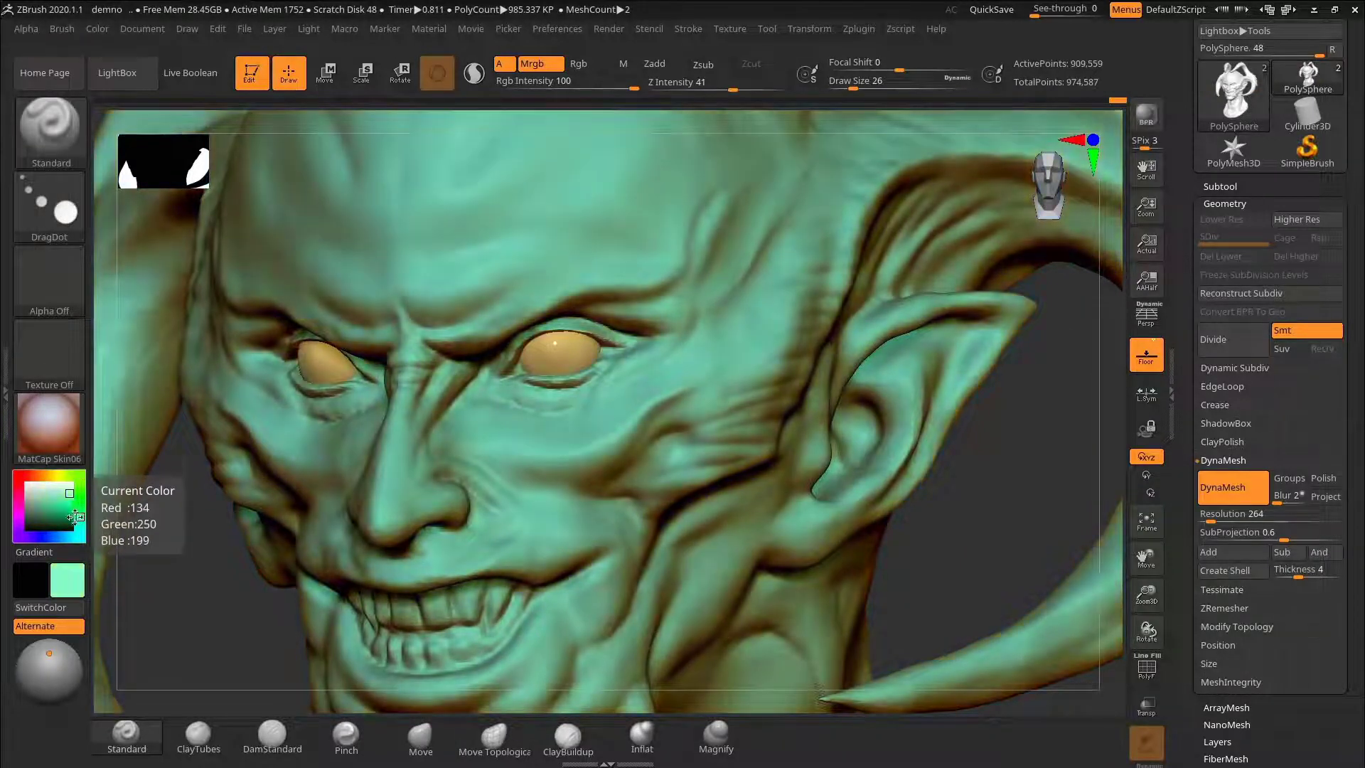
pyautogui.click(56, 489)
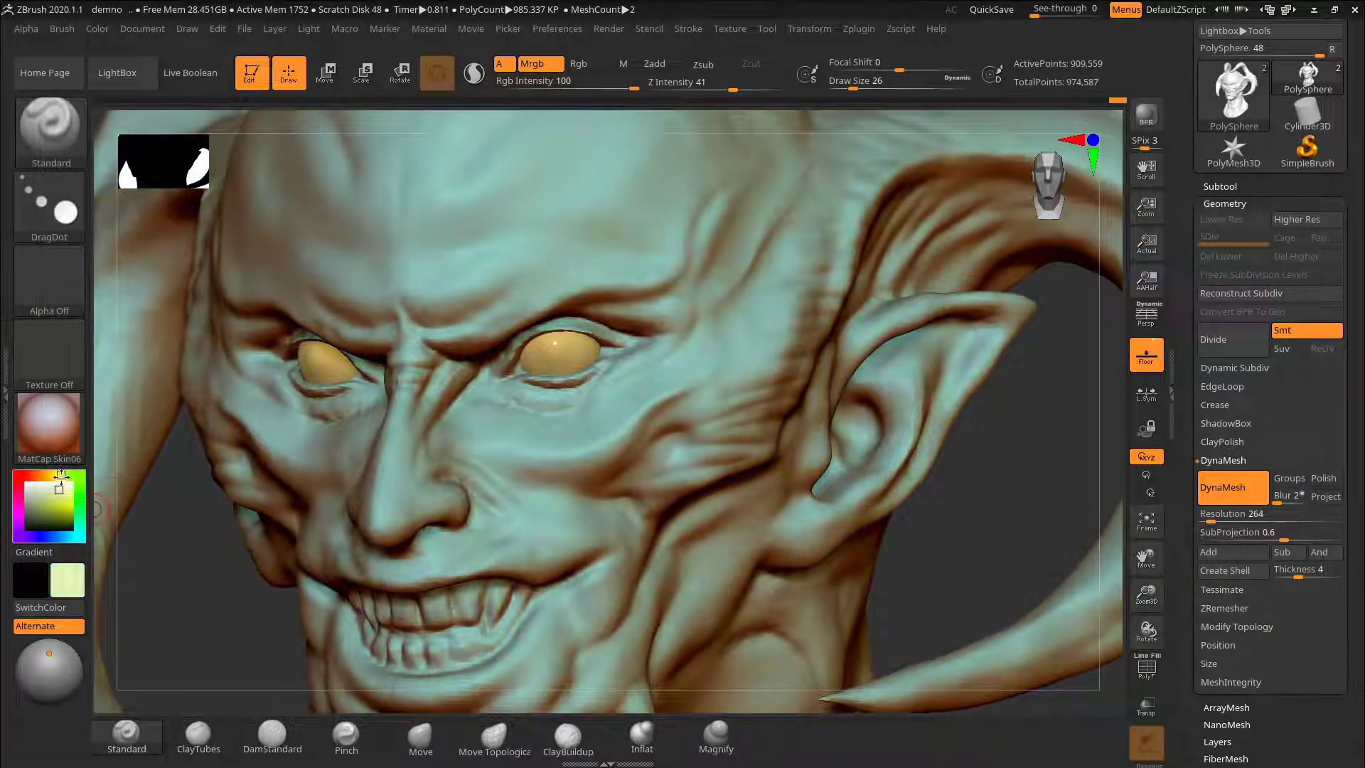
pyautogui.moveTo(61, 475); pyautogui.dragTo(55, 475)
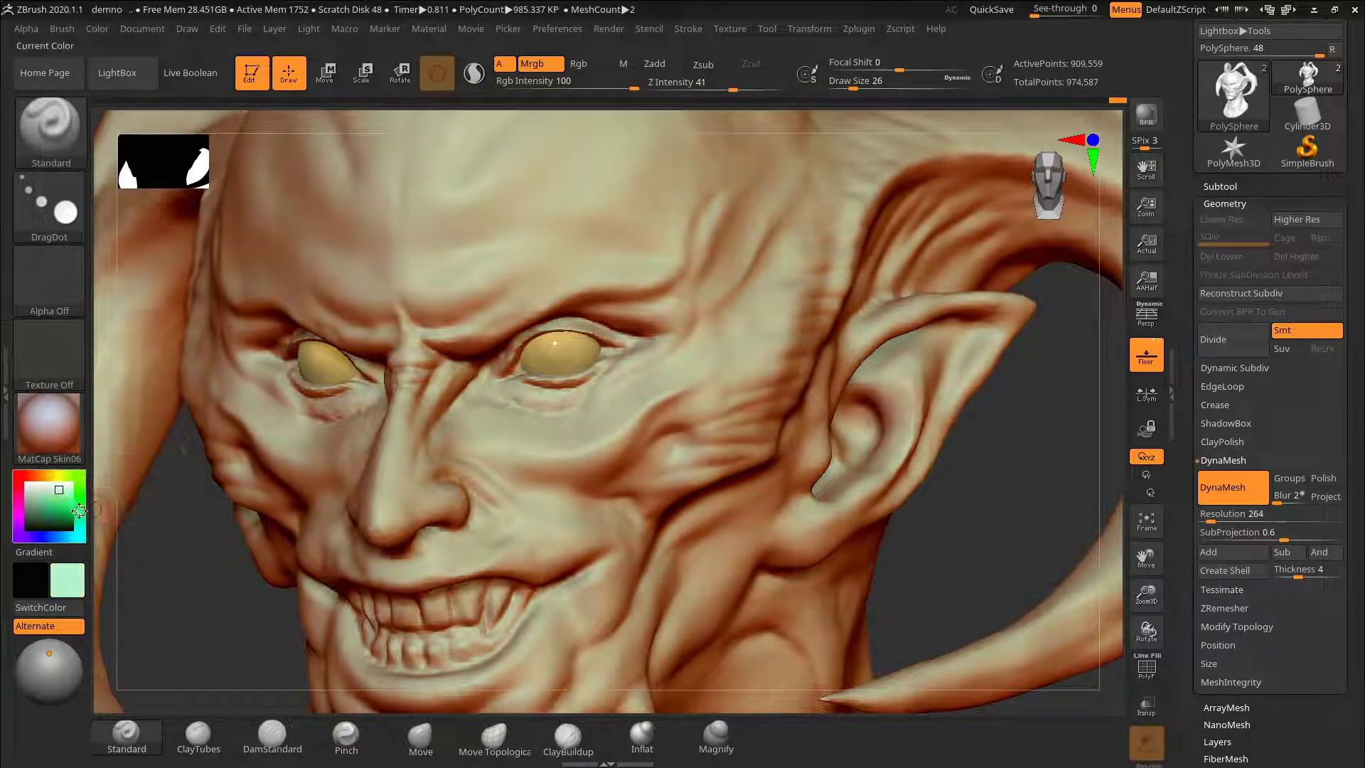
pyautogui.click(49, 489)
pyautogui.moveTo(982, 496); pyautogui.dragTo(683, 527)
pyautogui.click(95, 32)
pyautogui.click(182, 372)
# Step: Mask the upper and lower teeth on the head mesh with the MaskPen brush, cleaning up the mask's edges
pyautogui.moveTo(956, 497); pyautogui.dragTo(702, 411)
pyautogui.click(256, 745)
pyautogui.moveTo(917, 532)
pyautogui.mouseDown()
pyautogui.moveTo(981, 526)
pyautogui.moveTo(838, 615)
pyautogui.moveTo(881, 597)
pyautogui.mouseUp()
pyautogui.press('s')
pyautogui.moveTo(516, 381)
pyautogui.mouseDown()
pyautogui.moveTo(498, 381)
pyautogui.moveTo(512, 395)
pyautogui.moveTo(604, 387)
pyautogui.mouseUp()
pyautogui.hotkey('ctrl', 'z')
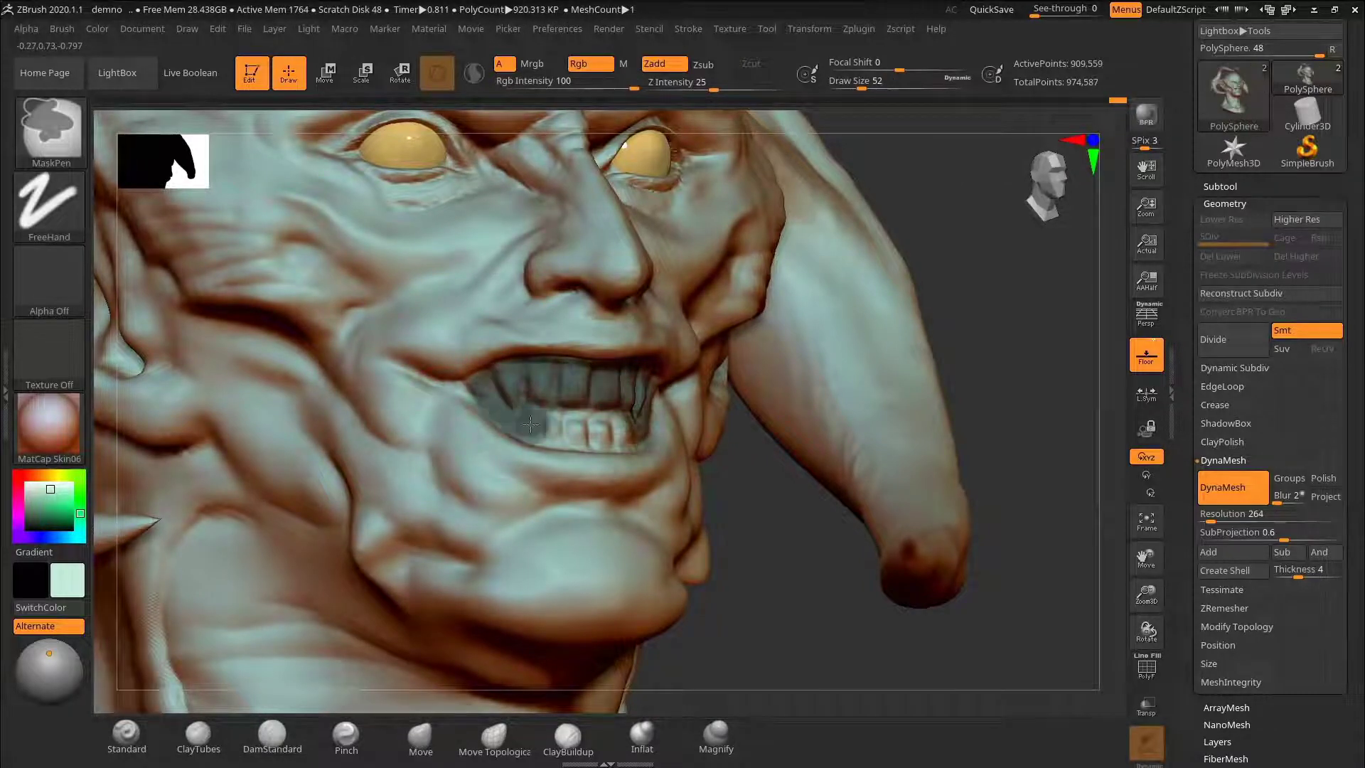
pyautogui.keyDown('ctrl'); pyautogui.moveTo(530, 424); pyautogui.dragTo(634, 432); pyautogui.keyUp('ctrl')
pyautogui.moveTo(881, 440)
pyautogui.mouseDown()
pyautogui.moveTo(859, 450)
pyautogui.moveTo(871, 497)
pyautogui.mouseUp()
pyautogui.keyDown('ctrl'); pyautogui.keyDown('alt'); pyautogui.moveTo(713, 396); pyautogui.dragTo(705, 435); pyautogui.keyUp('alt'); pyautogui.keyUp('ctrl')
pyautogui.press('s')
pyautogui.moveTo(495, 418); pyautogui.dragTo(525, 455)
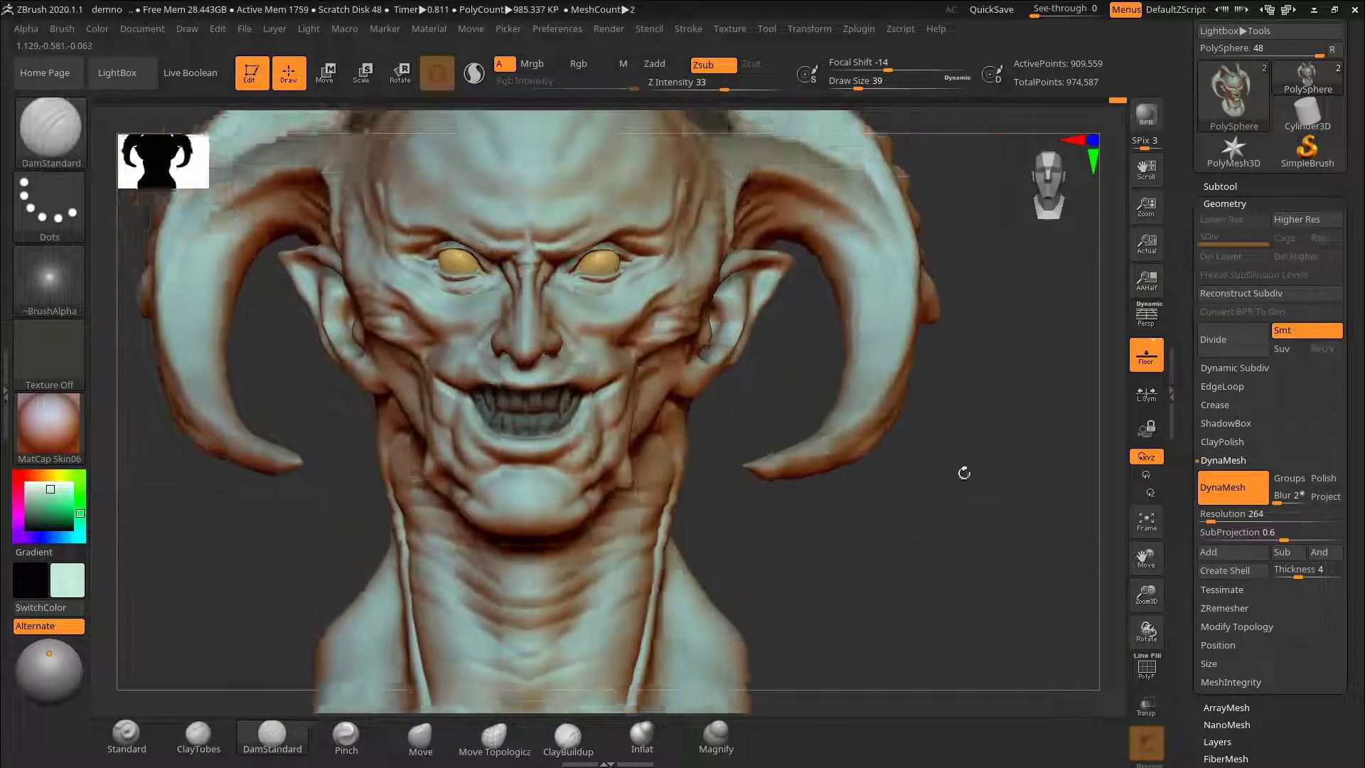
# Step: Split the masked teeth from the head into their own subtool
pyautogui.keyDown('alt'); pyautogui.moveTo(964, 472); pyautogui.dragTo(969, 506); pyautogui.keyUp('alt')
pyautogui.click(1224, 187)
pyautogui.moveTo(1183, 557); pyautogui.dragTo(1173, 356)
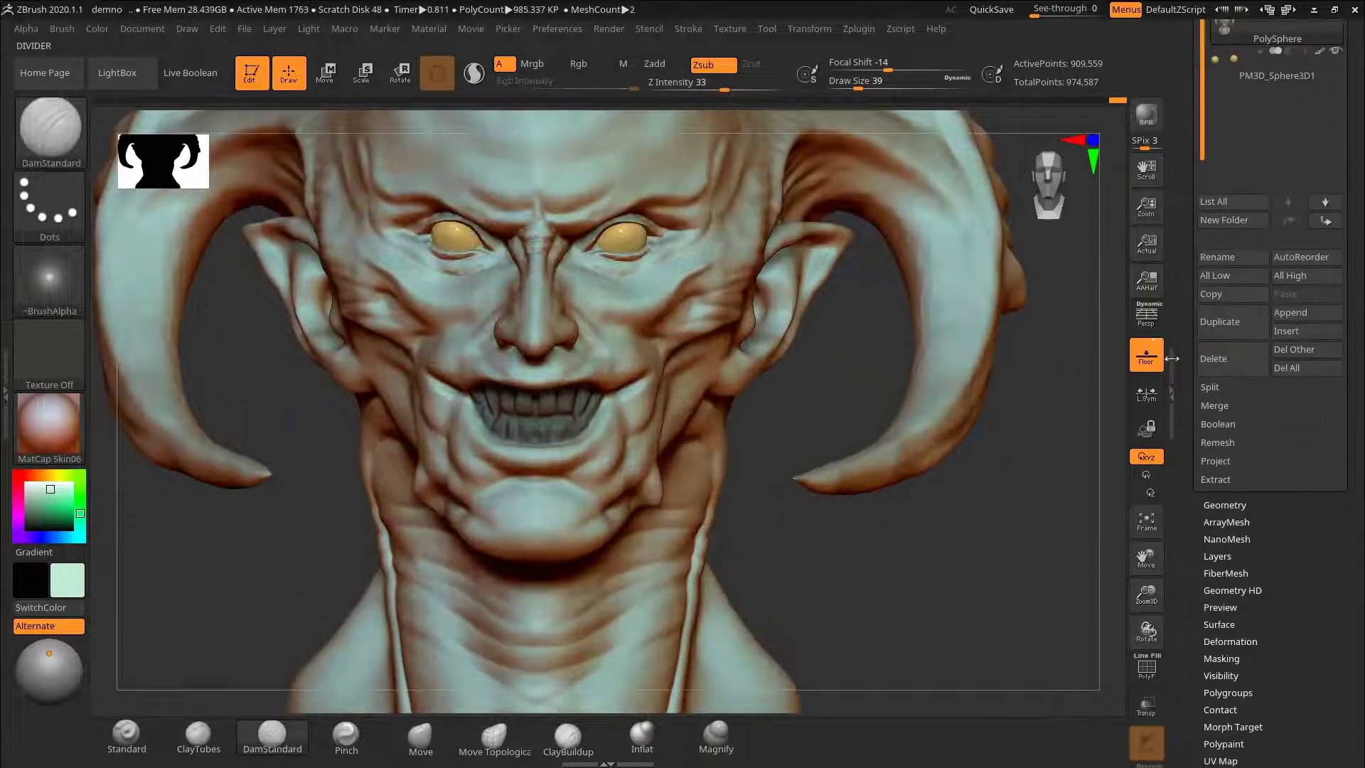
pyautogui.click(1210, 387)
pyautogui.moveTo(1186, 407); pyautogui.dragTo(1183, 354)
pyautogui.click(1244, 427)
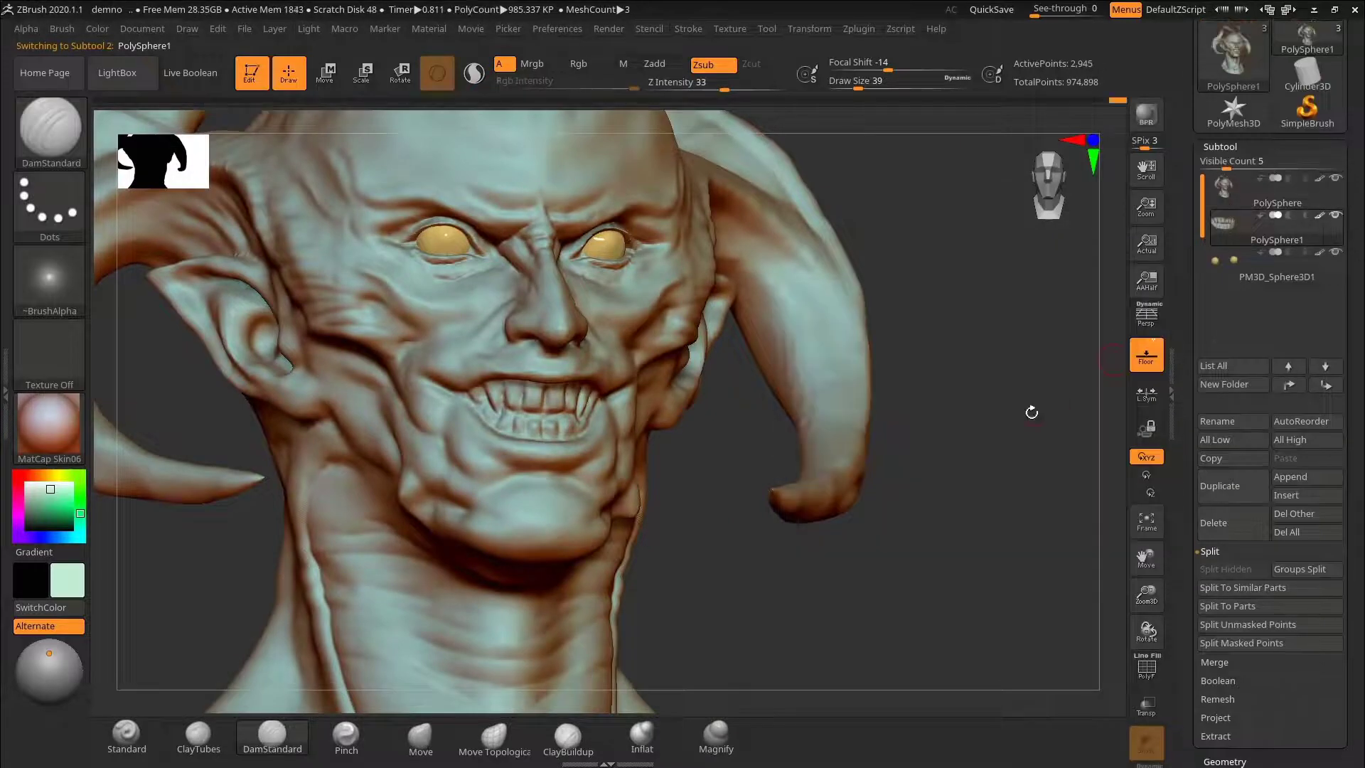
# Step: Isolate the split-off teeth subtool in Solo mode
pyautogui.moveTo(1030, 411); pyautogui.dragTo(1024, 526)
pyautogui.moveTo(1195, 398); pyautogui.dragTo(1191, 229)
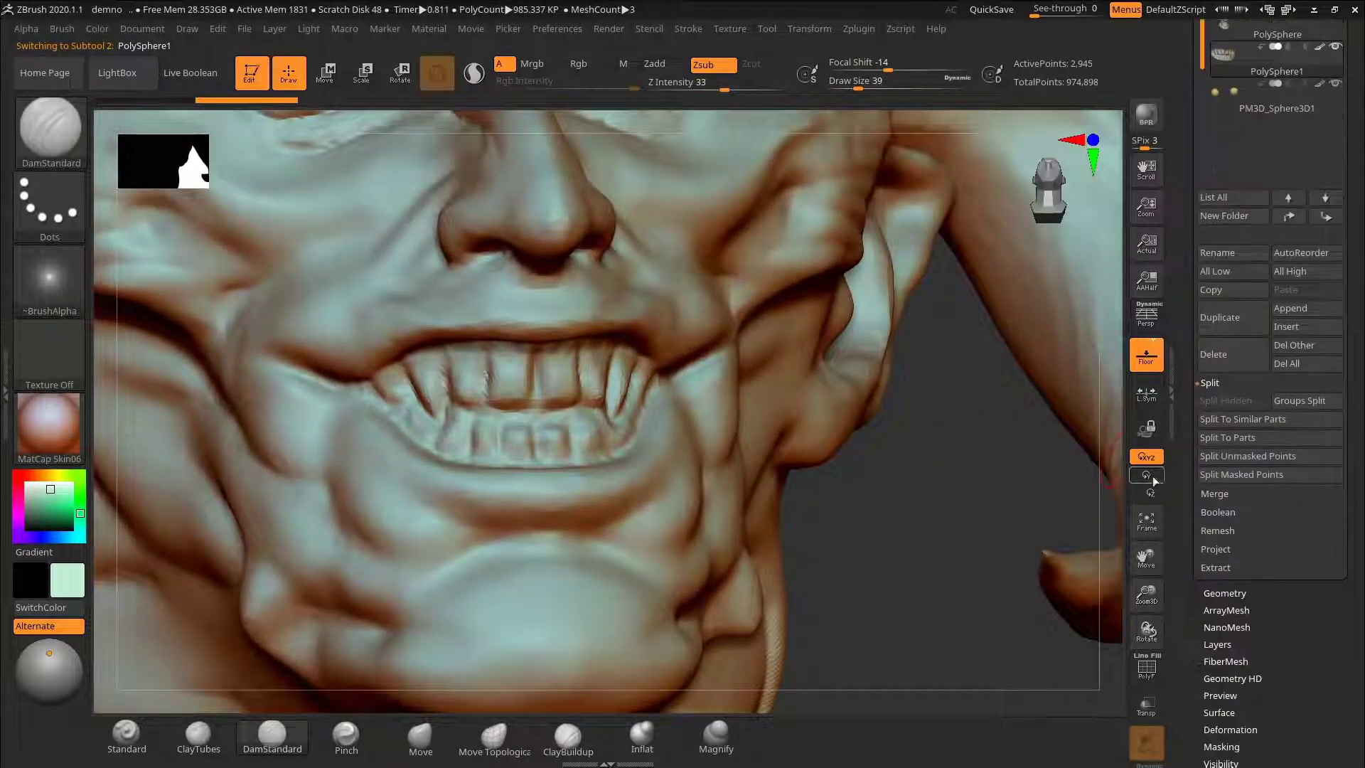
pyautogui.click(818, 30)
pyautogui.click(865, 390)
pyautogui.moveTo(1010, 465); pyautogui.dragTo(847, 405)
pyautogui.hotkey('ctrl', 'z')
pyautogui.moveTo(1187, 386); pyautogui.dragTo(1187, 391)
# Step: Remesh the isolated teeth with ZRemesher at a target polygons count of 1
pyautogui.click(1224, 598)
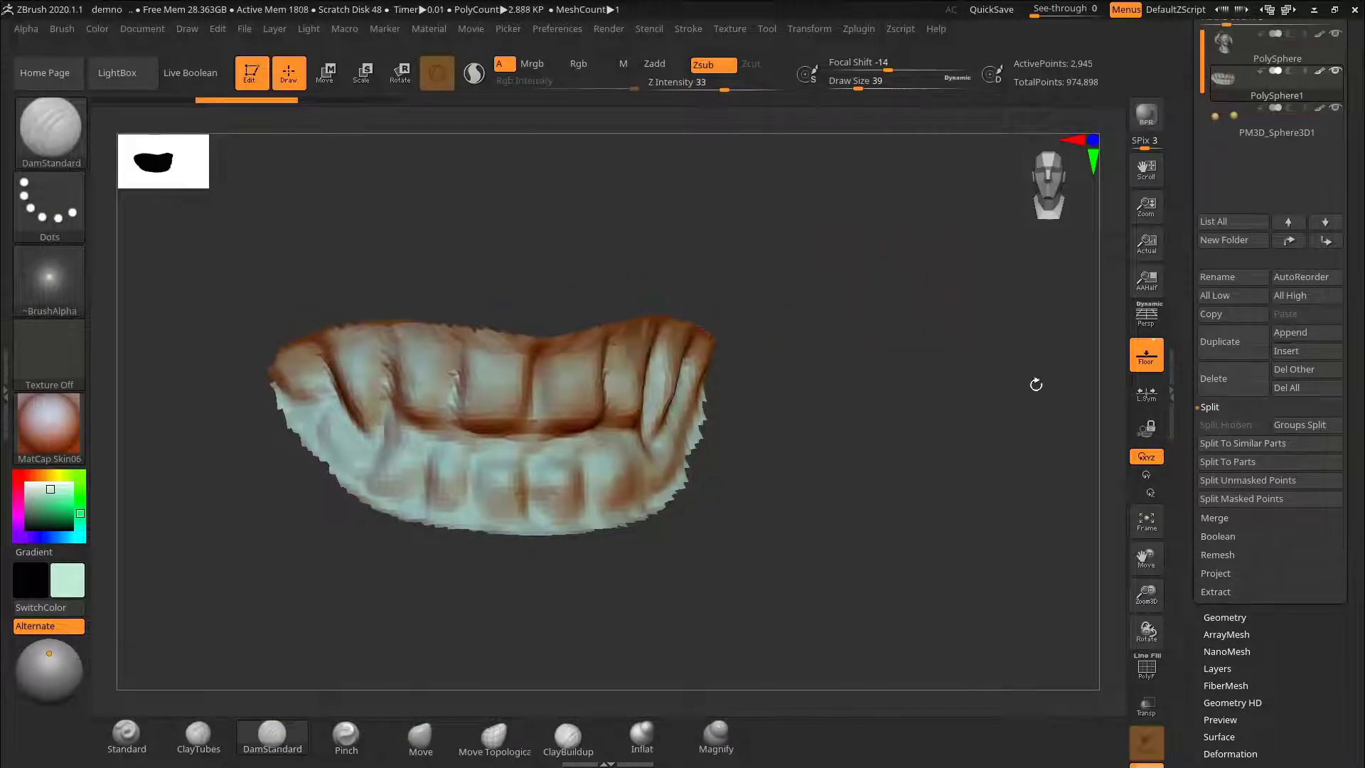
pyautogui.click(1223, 332)
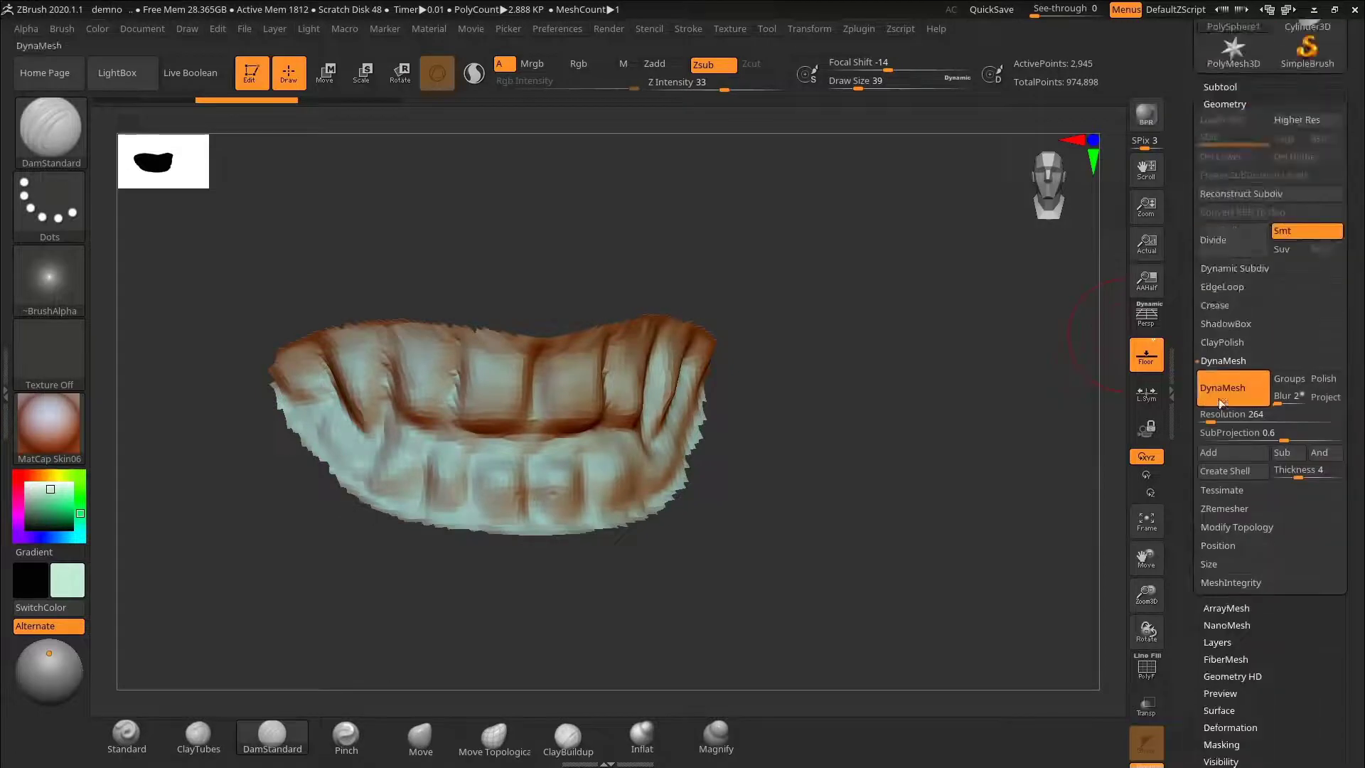
pyautogui.click(1225, 508)
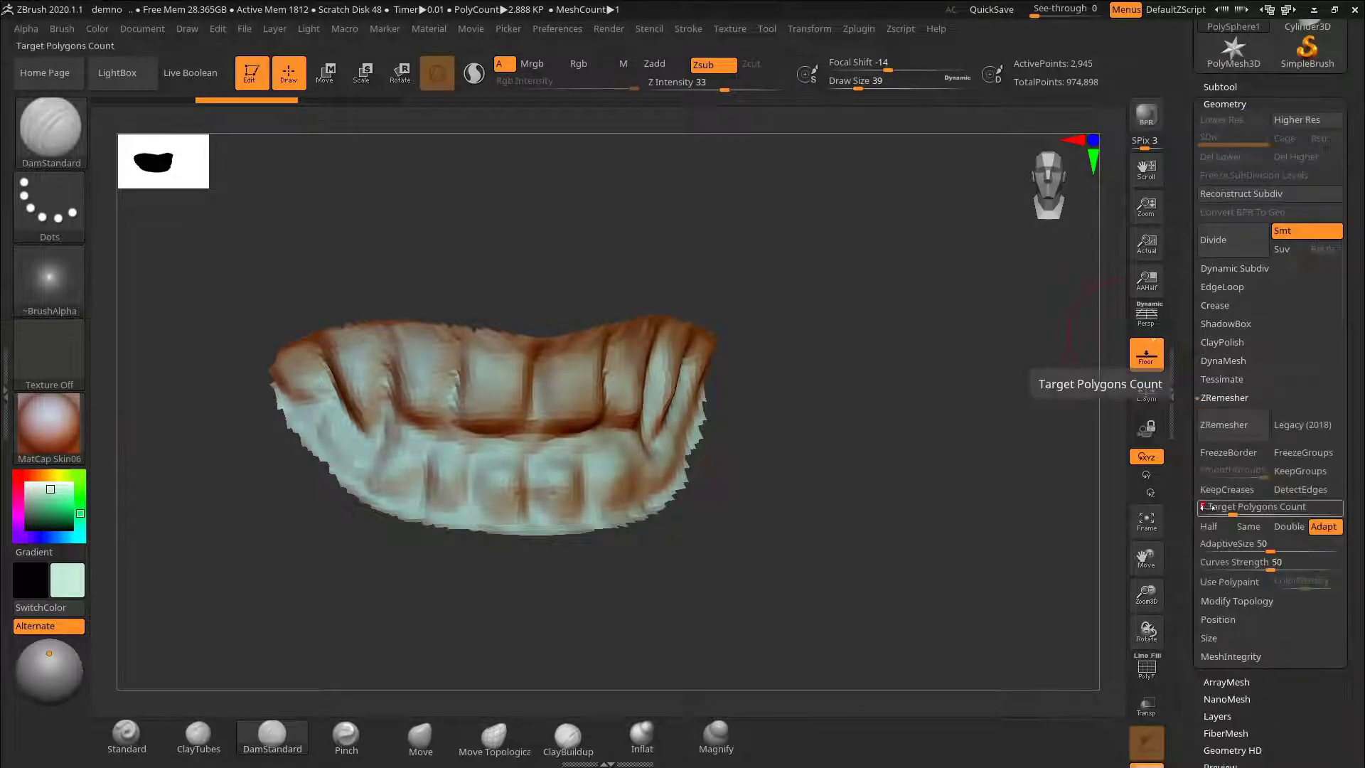
pyautogui.moveTo(1030, 446); pyautogui.dragTo(787, 385)
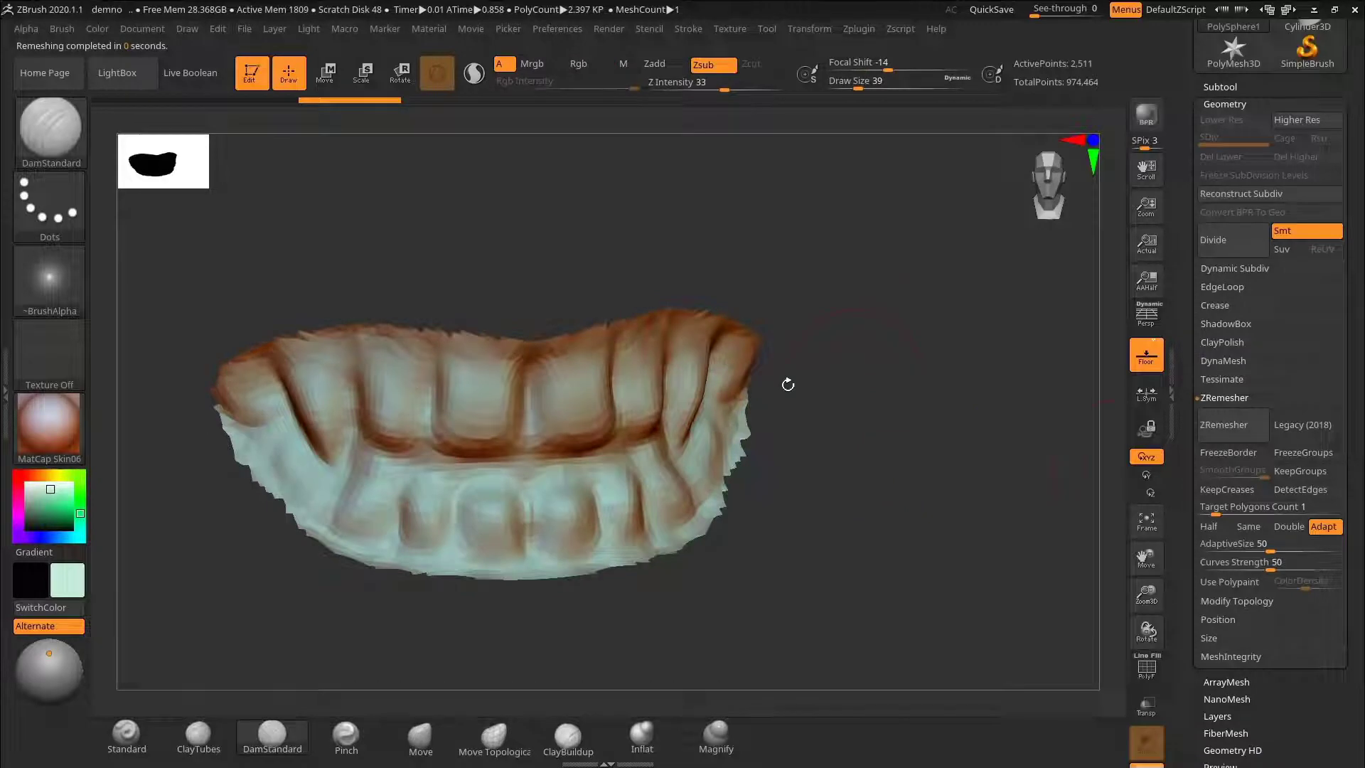
pyautogui.click(1209, 424)
pyautogui.keyDown('shift'); pyautogui.moveTo(995, 421); pyautogui.dragTo(761, 458); pyautogui.keyUp('shift')
# Step: Undo the last changes to the teeth and run ZRemesher on them again
pyautogui.hotkey('ctrl', 'z')
pyautogui.hotkey('ctrl', 'z')
pyautogui.hotkey('ctrl', 'z')
pyautogui.hotkey('ctrl', 'z')
pyautogui.hotkey('ctrl', 'z')
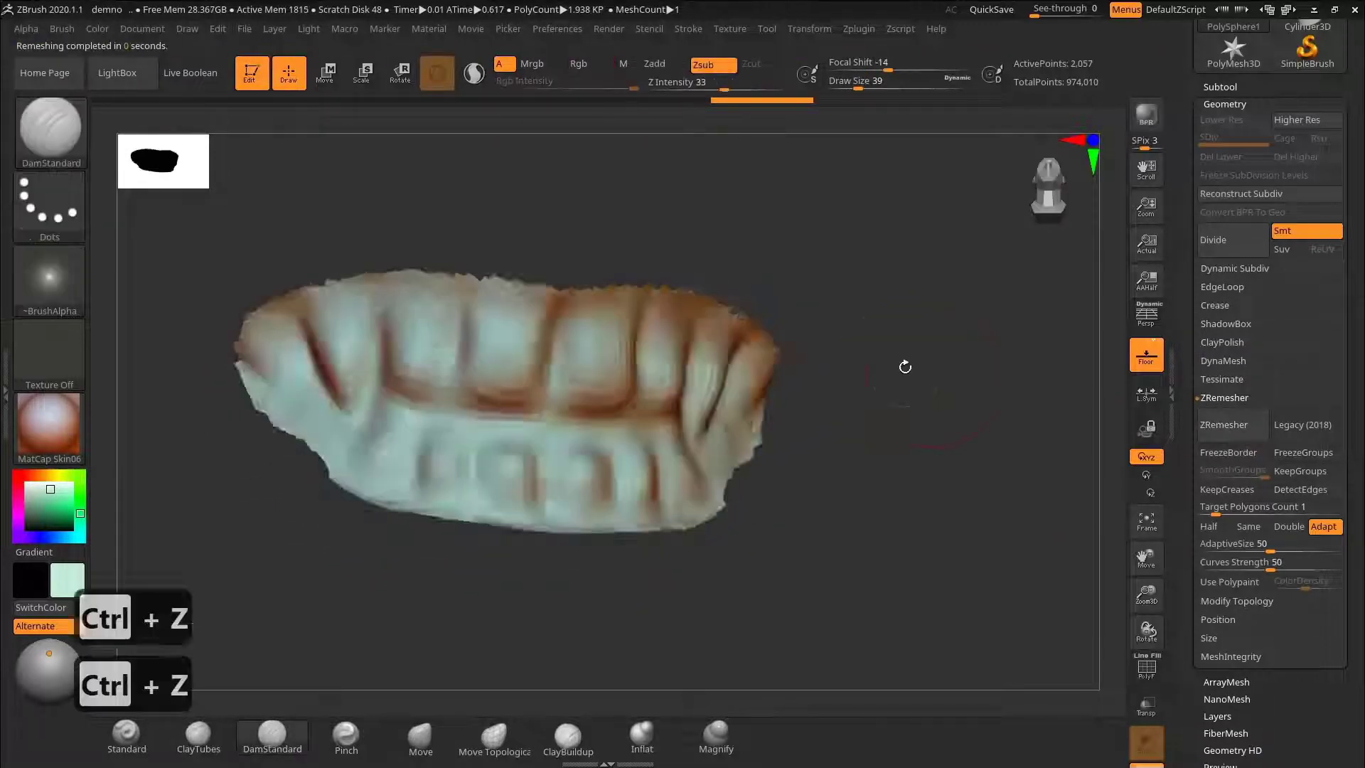
pyautogui.click(1224, 398)
pyautogui.click(1225, 361)
pyautogui.click(1224, 361)
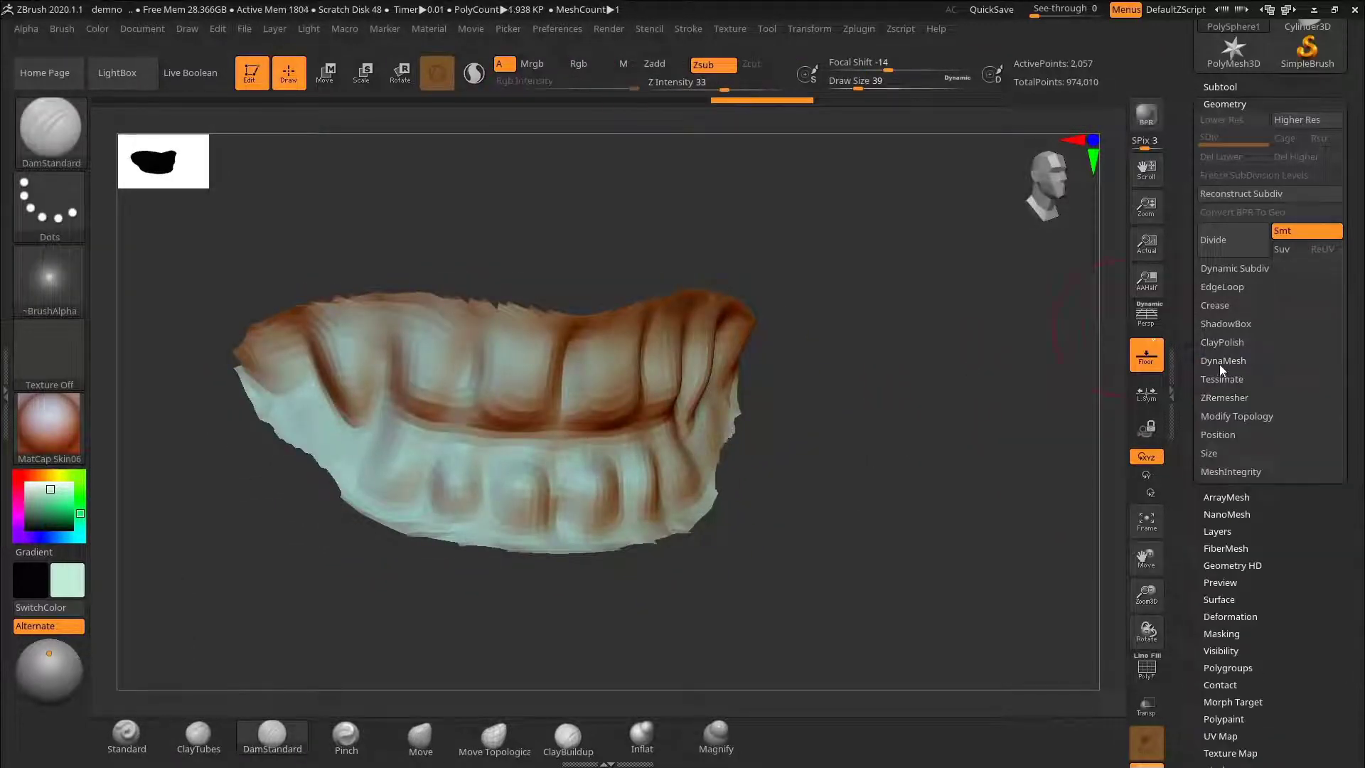
pyautogui.click(1224, 397)
pyautogui.click(1222, 425)
pyautogui.keyDown('shift'); pyautogui.moveTo(974, 433); pyautogui.dragTo(889, 420); pyautogui.keyUp('shift')
# Step: Leave Solo mode on the teeth, select the head subtool and isolate it instead
pyautogui.keyDown('alt'); pyautogui.moveTo(995, 578); pyautogui.dragTo(999, 434); pyautogui.keyUp('alt')
pyautogui.click(809, 29)
pyautogui.click(864, 386)
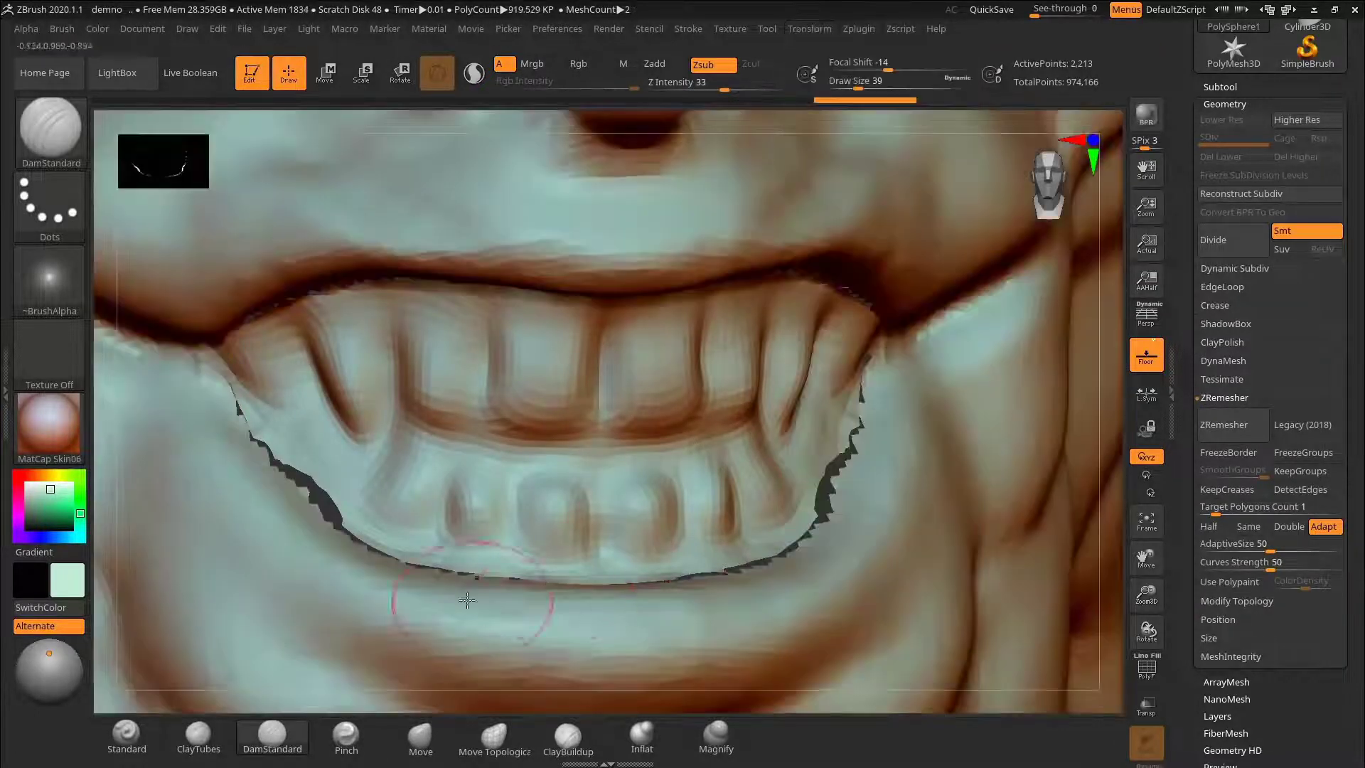
pyautogui.keyDown('alt'); pyautogui.moveTo(487, 613); pyautogui.dragTo(534, 568, button='right'); pyautogui.keyUp('alt')
pyautogui.keyDown('alt'); pyautogui.click(533, 569); pyautogui.keyUp('alt')
pyautogui.moveTo(995, 473); pyautogui.dragTo(1059, 508)
pyautogui.click(809, 29)
pyautogui.click(864, 386)
pyautogui.moveTo(1059, 508); pyautogui.dragTo(1121, 512)
# Step: Turn on Double display for the head mesh so its inner faces are drawn
pyautogui.moveTo(1187, 612); pyautogui.dragTo(1230, 514)
pyautogui.click(1241, 555)
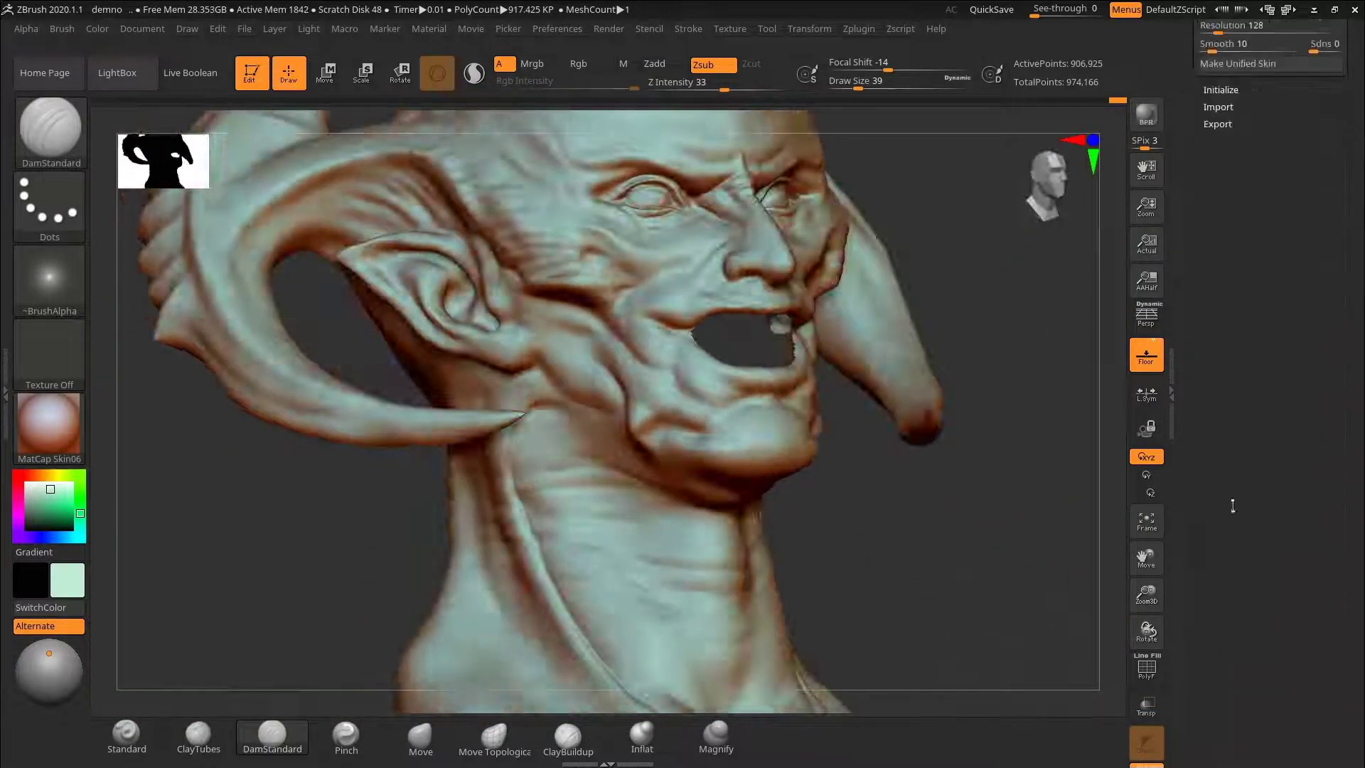
pyautogui.click(1233, 546)
pyautogui.moveTo(1010, 491); pyautogui.dragTo(1010, 449)
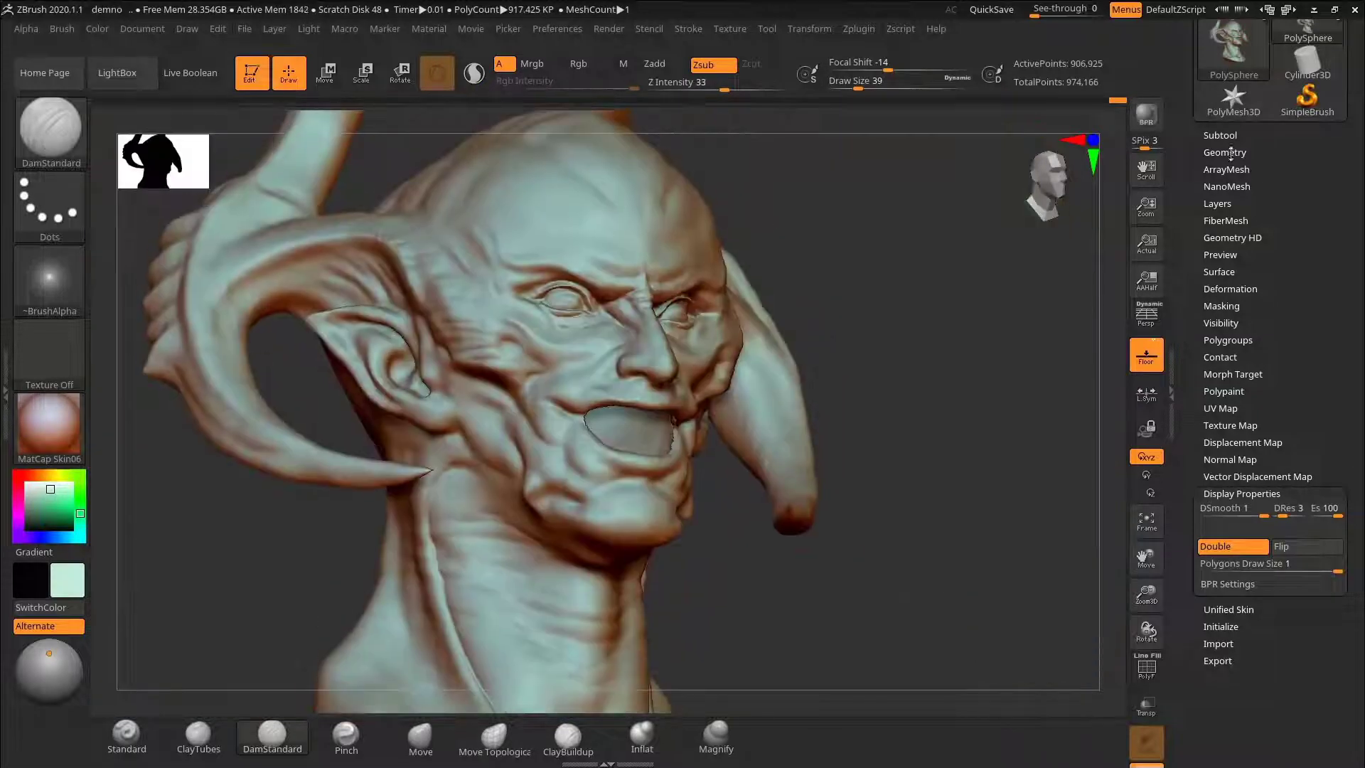
# Step: DynaMesh the head at resolution 264 to close the hole in the mouth
pyautogui.click(1231, 153)
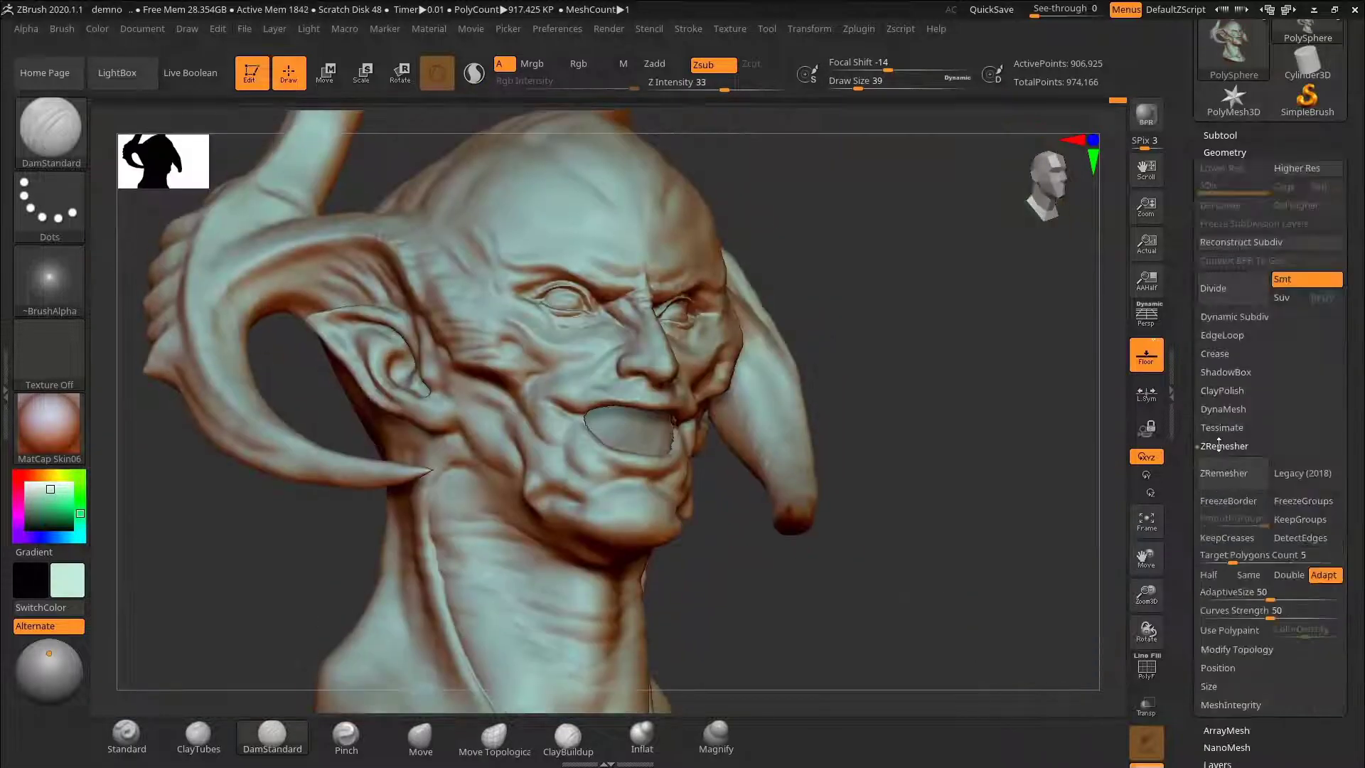
pyautogui.click(1223, 436)
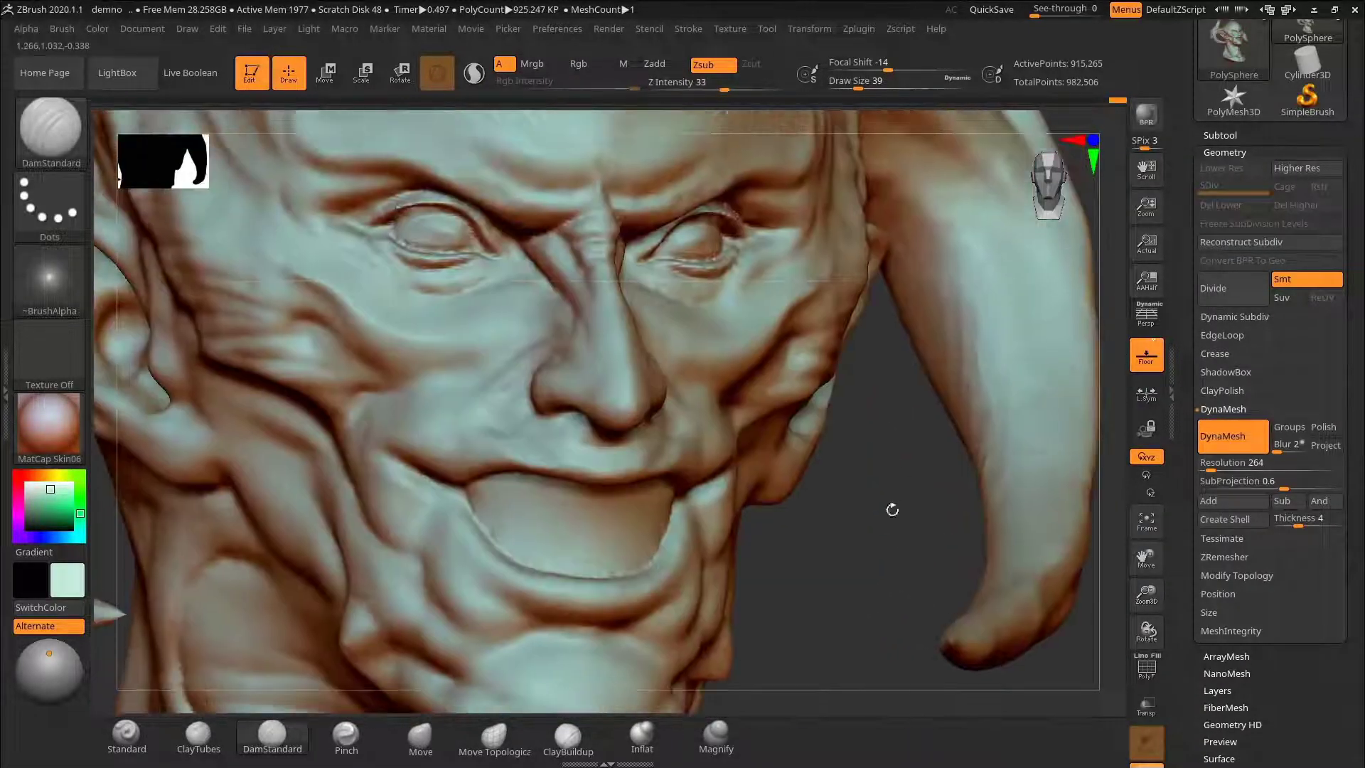
pyautogui.hotkey('ctrl', 'z')
pyautogui.hotkey('ctrl', 'shift', 'z')
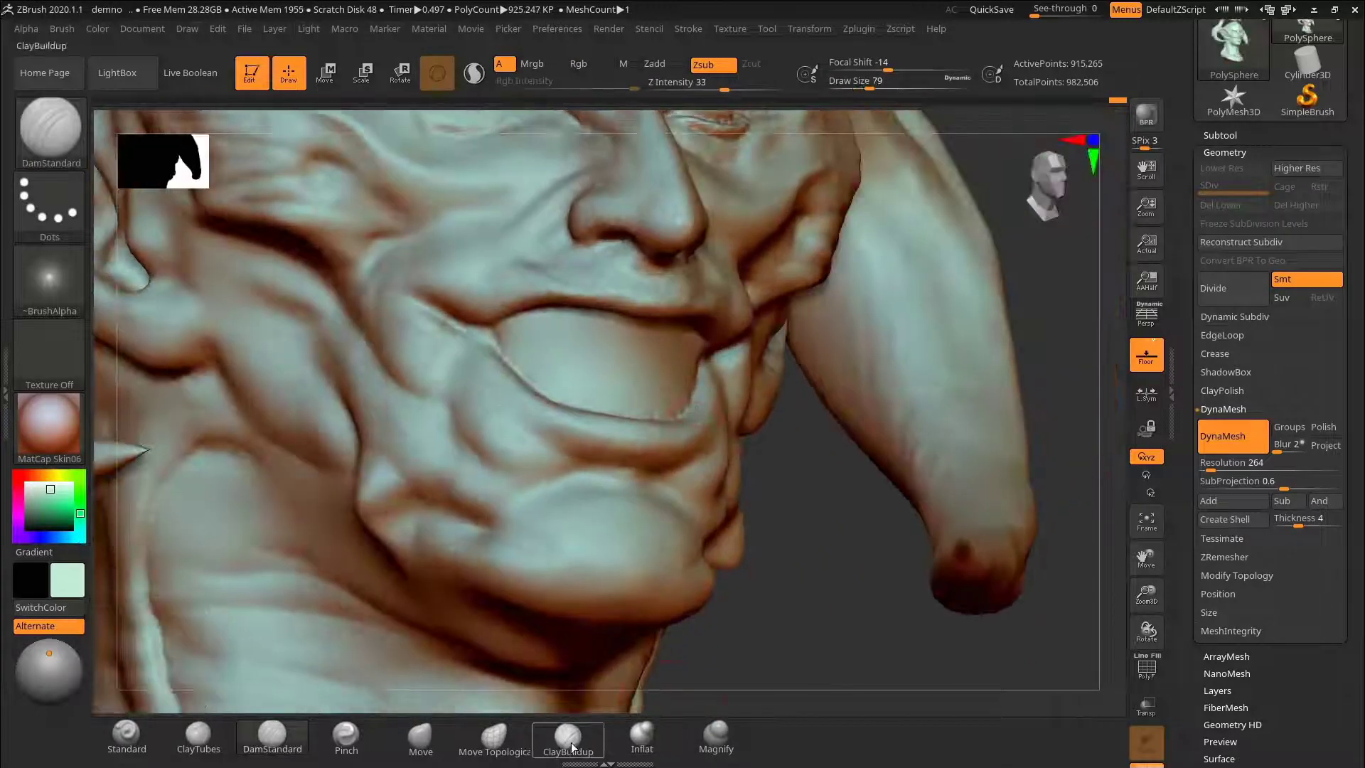
# Step: Mask all of the head except the surface closing the mouth, and sculpt that surface inward
pyautogui.click(572, 747)
pyautogui.press('s')
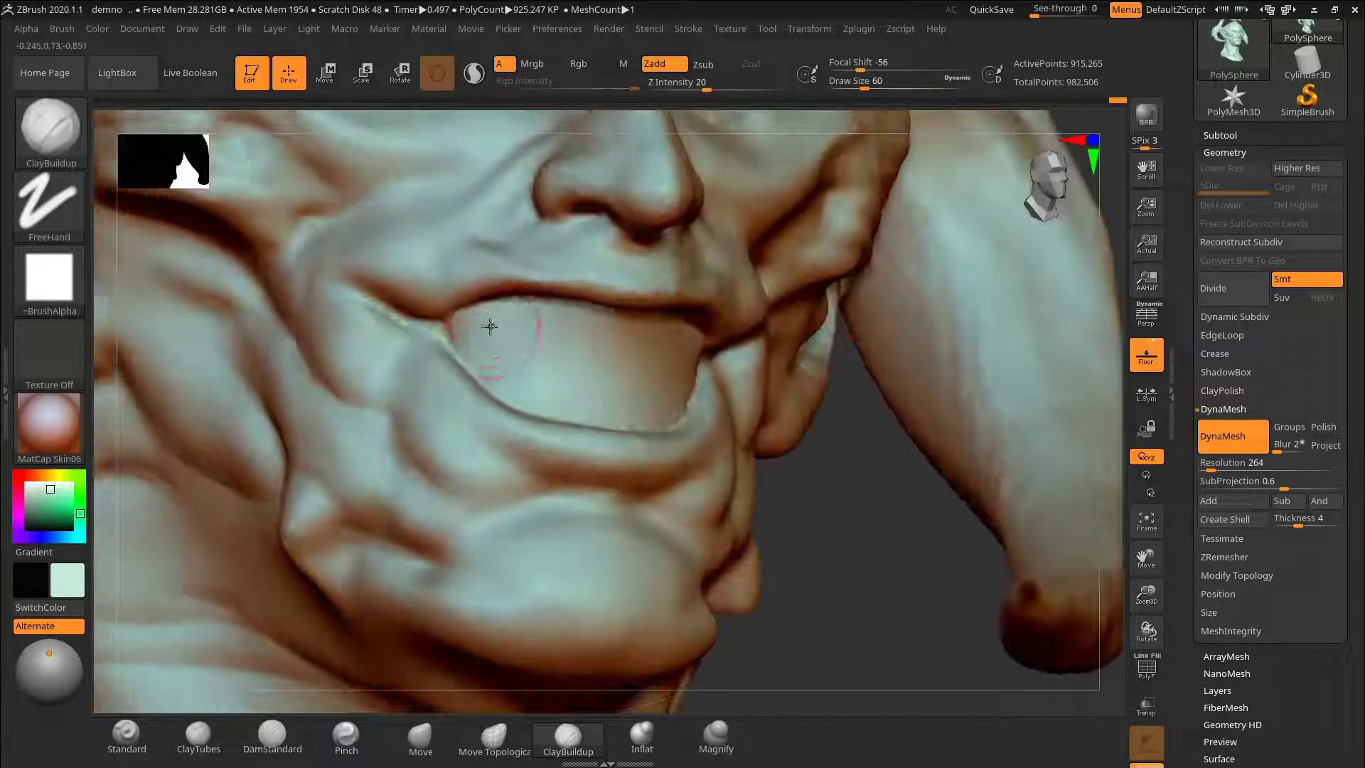
pyautogui.keyDown('ctrl'); pyautogui.click(463, 330); pyautogui.keyUp('ctrl')
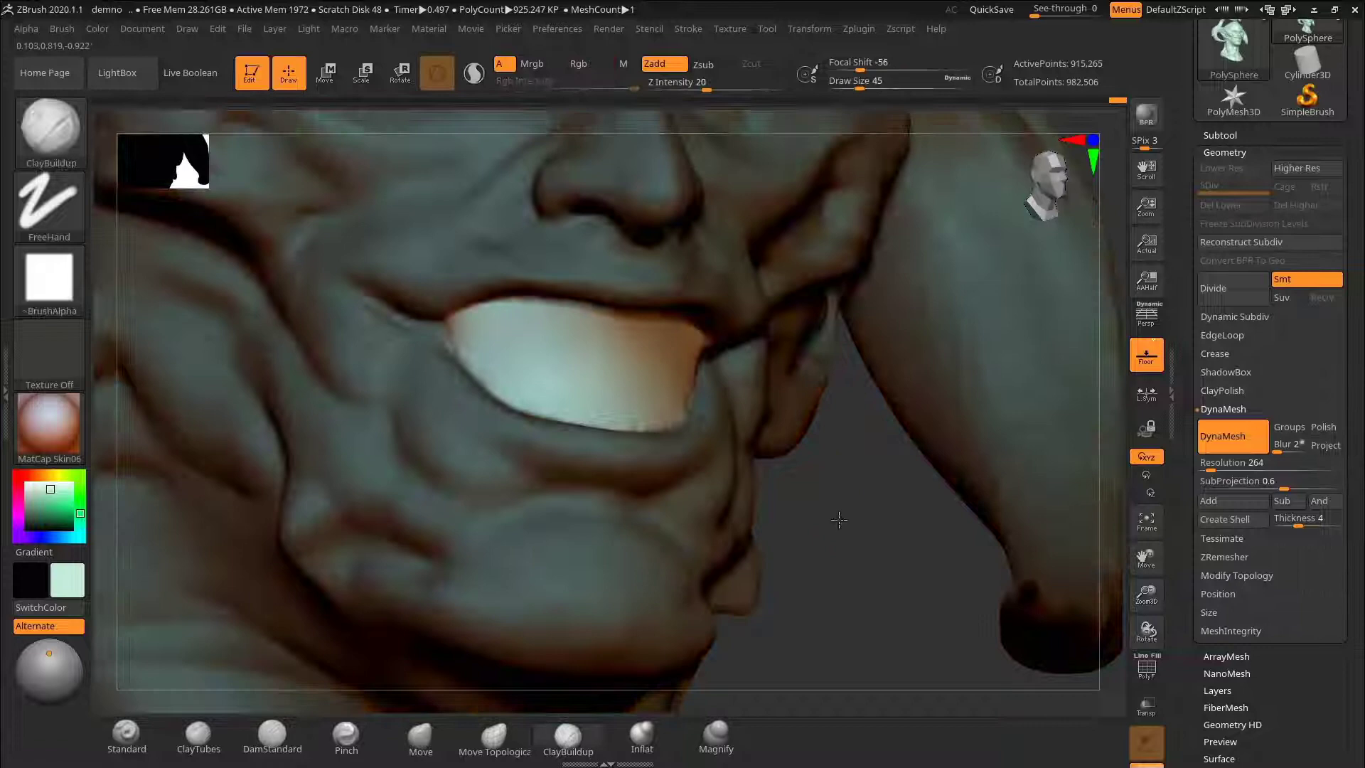
pyautogui.press('s')
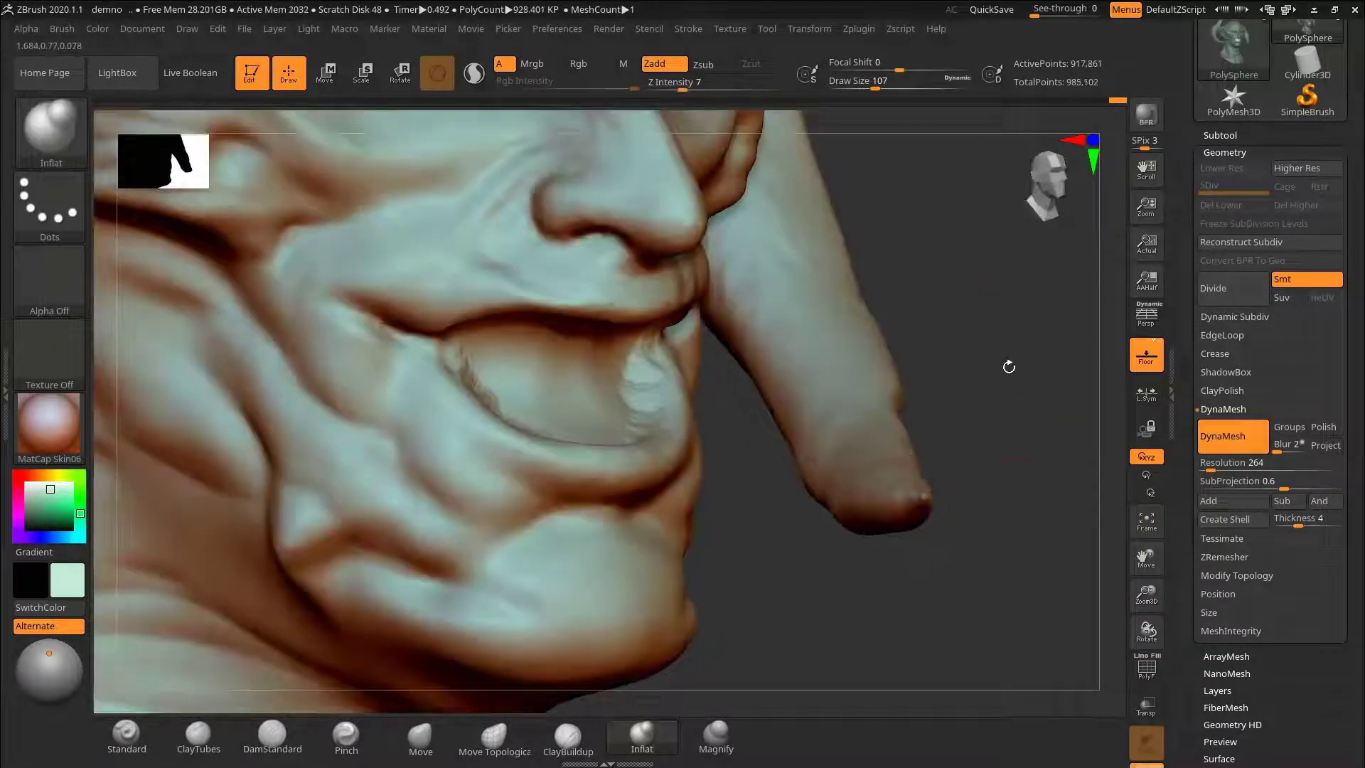
pyautogui.moveTo(1015, 369); pyautogui.dragTo(855, 394)
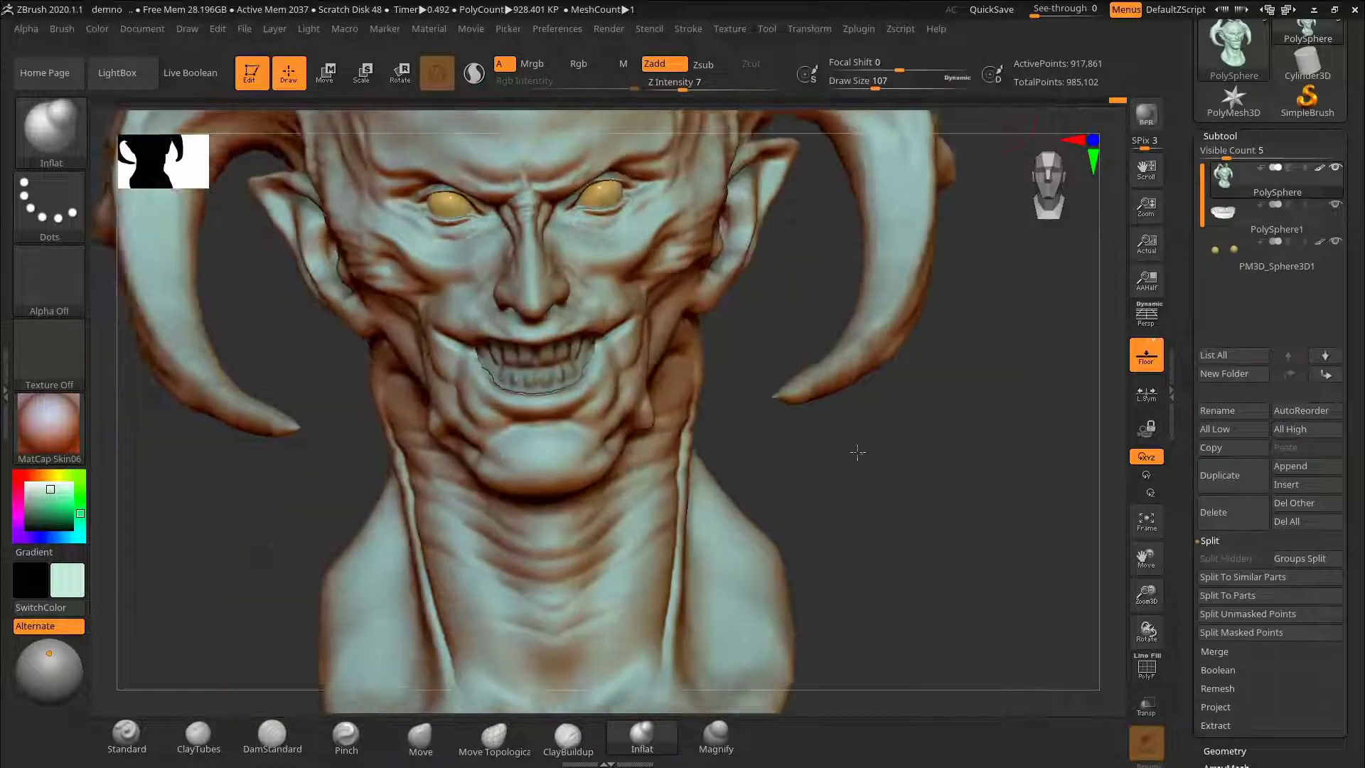
# Step: Select the teeth subtool, fit the teeth against the lips with the Move brush at draw size 62, and subdivide them once
pyautogui.keyDown('alt'); pyautogui.moveTo(858, 452); pyautogui.dragTo(1050, 469); pyautogui.keyUp('alt')
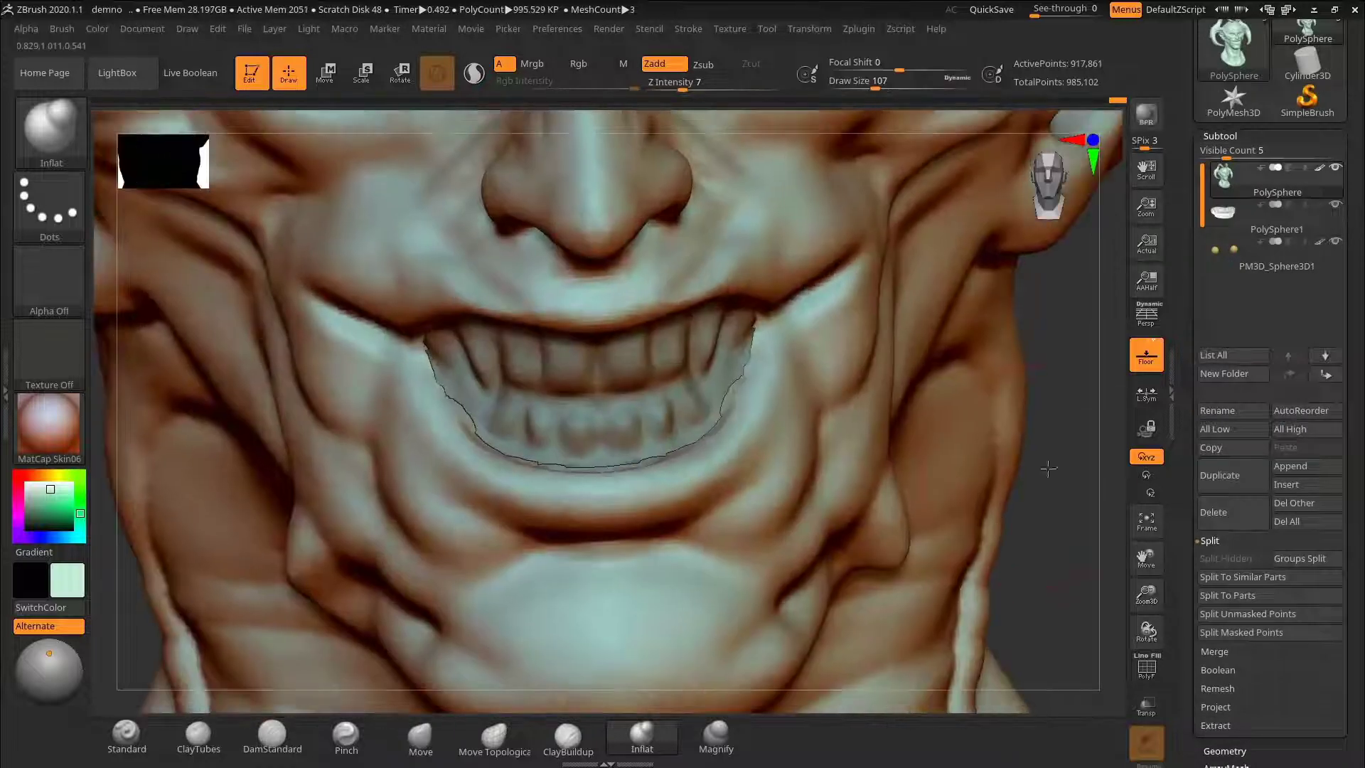
pyautogui.moveTo(938, 462); pyautogui.dragTo(1051, 466)
pyautogui.keyDown('alt'); pyautogui.click(555, 349); pyautogui.keyUp('alt')
pyautogui.moveTo(889, 398)
pyautogui.mouseDown()
pyautogui.moveTo(969, 381)
pyautogui.moveTo(974, 427)
pyautogui.mouseUp()
pyautogui.click(420, 737)
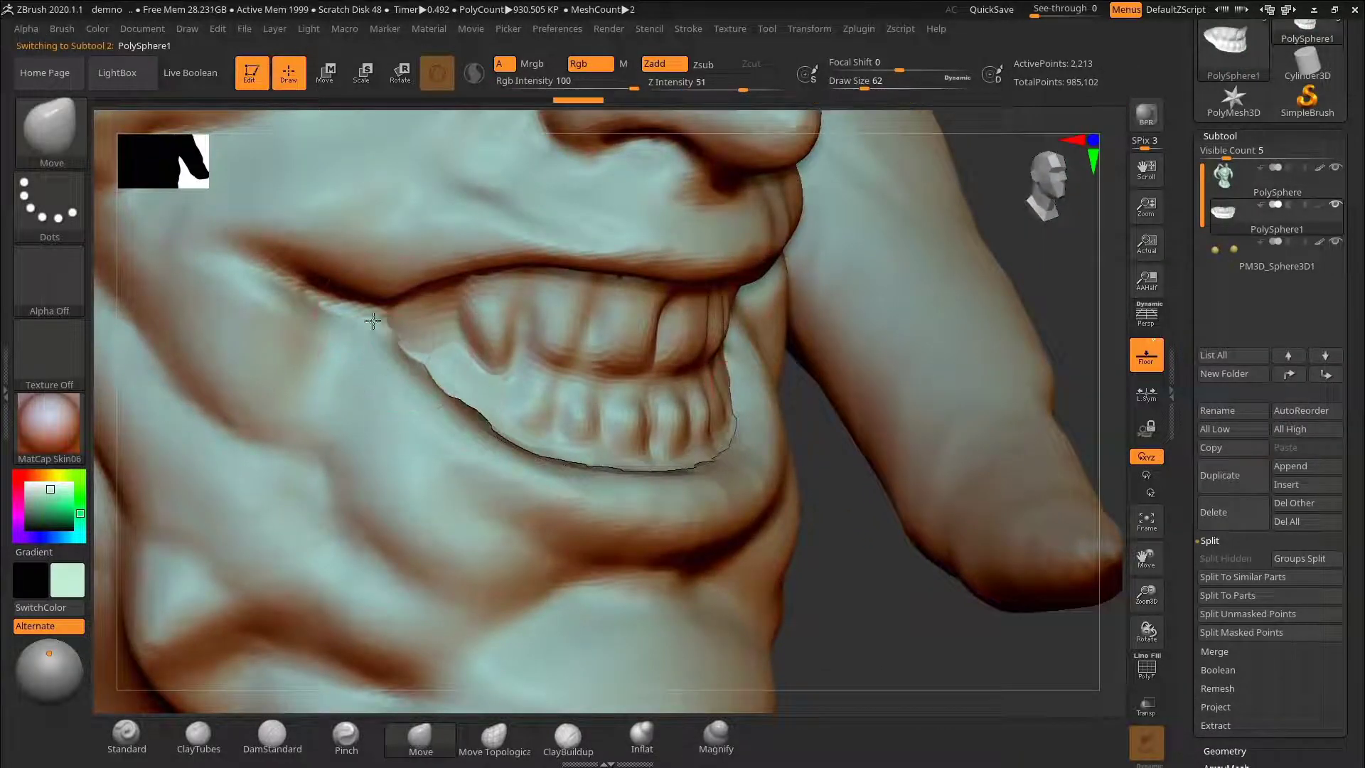
pyautogui.moveTo(848, 505); pyautogui.dragTo(893, 424)
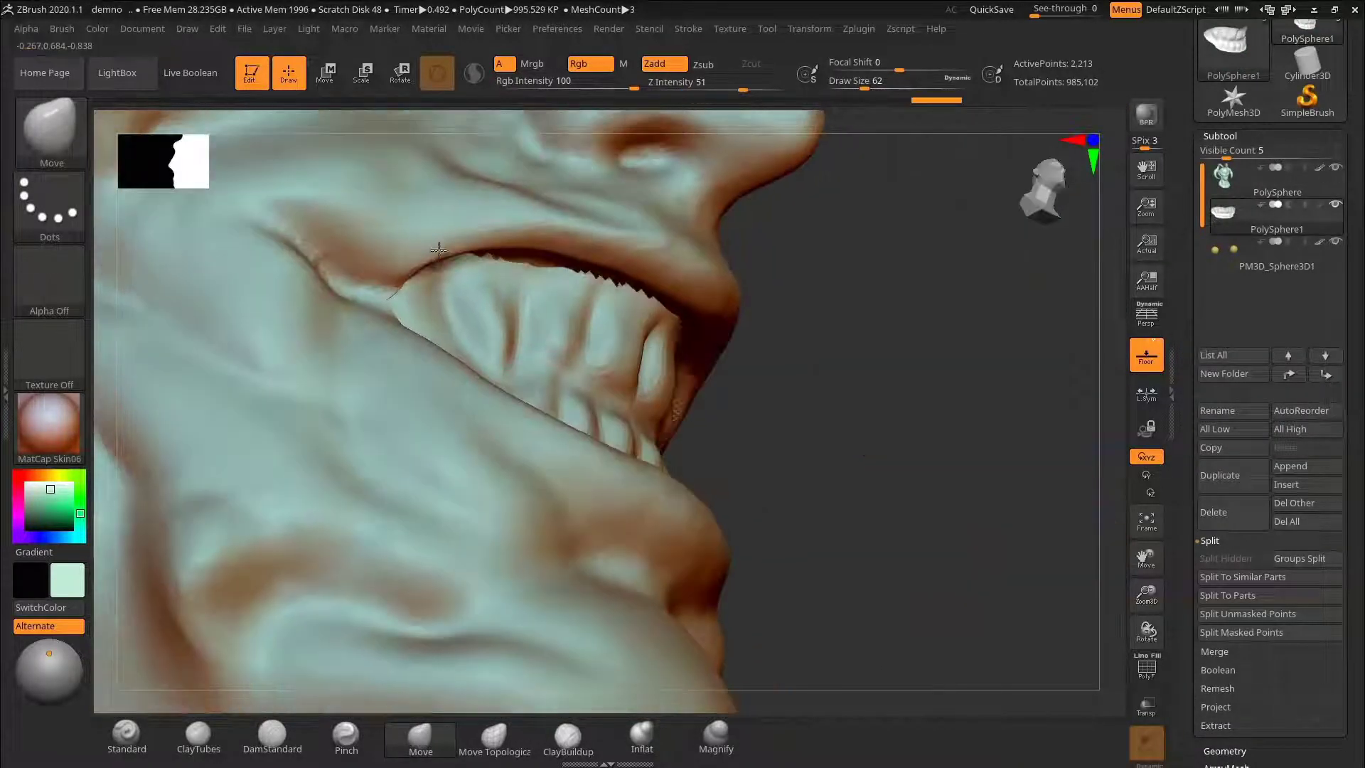
pyautogui.moveTo(661, 306); pyautogui.dragTo(648, 314)
pyautogui.moveTo(924, 398)
pyautogui.mouseDown()
pyautogui.moveTo(832, 383)
pyautogui.moveTo(945, 454)
pyautogui.moveTo(959, 497)
pyautogui.mouseUp()
pyautogui.moveTo(959, 498); pyautogui.dragTo(927, 509)
pyautogui.moveTo(977, 467)
pyautogui.keyDown('alt'); pyautogui.mouseDown()
pyautogui.moveTo(996, 457)
pyautogui.moveTo(992, 490)
pyautogui.mouseUp(); pyautogui.keyUp('alt')
pyautogui.hotkey('ctrl', 'd')
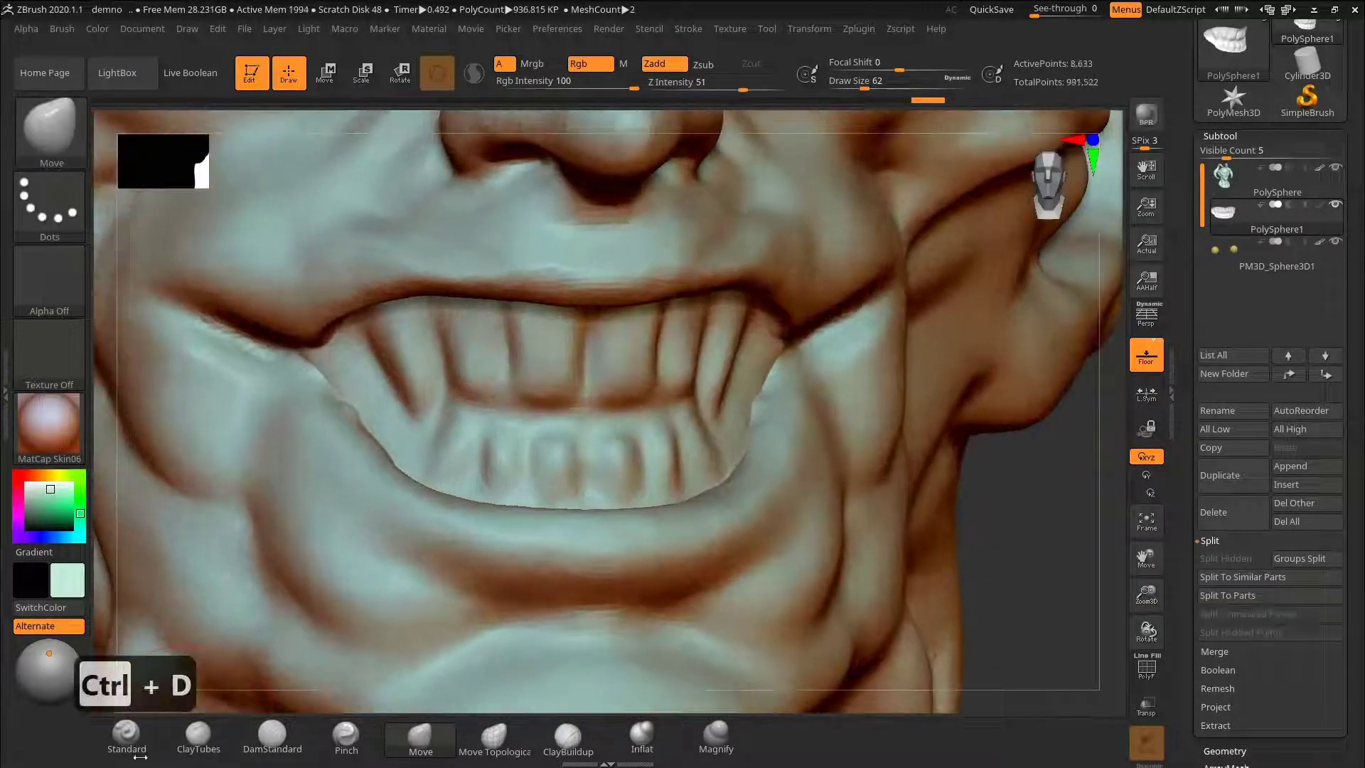
# Step: Carve the outlines of the upper front teeth with the DamStandard brush at draw size 29
pyautogui.click(272, 737)
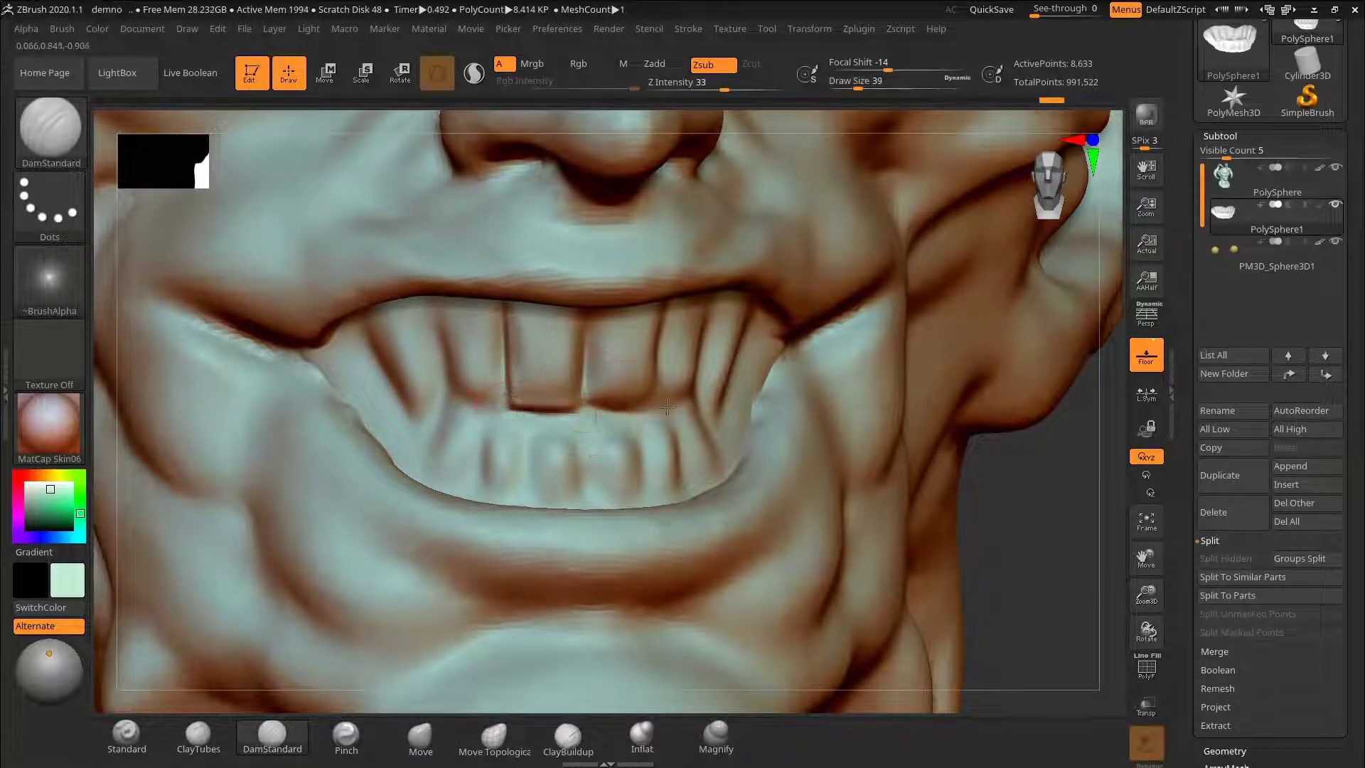
pyautogui.keyDown('shift'); pyautogui.moveTo(1017, 505); pyautogui.dragTo(1053, 501); pyautogui.keyUp('shift')
pyautogui.press('s')
pyautogui.click(633, 360)
pyautogui.moveTo(656, 309); pyautogui.dragTo(655, 369)
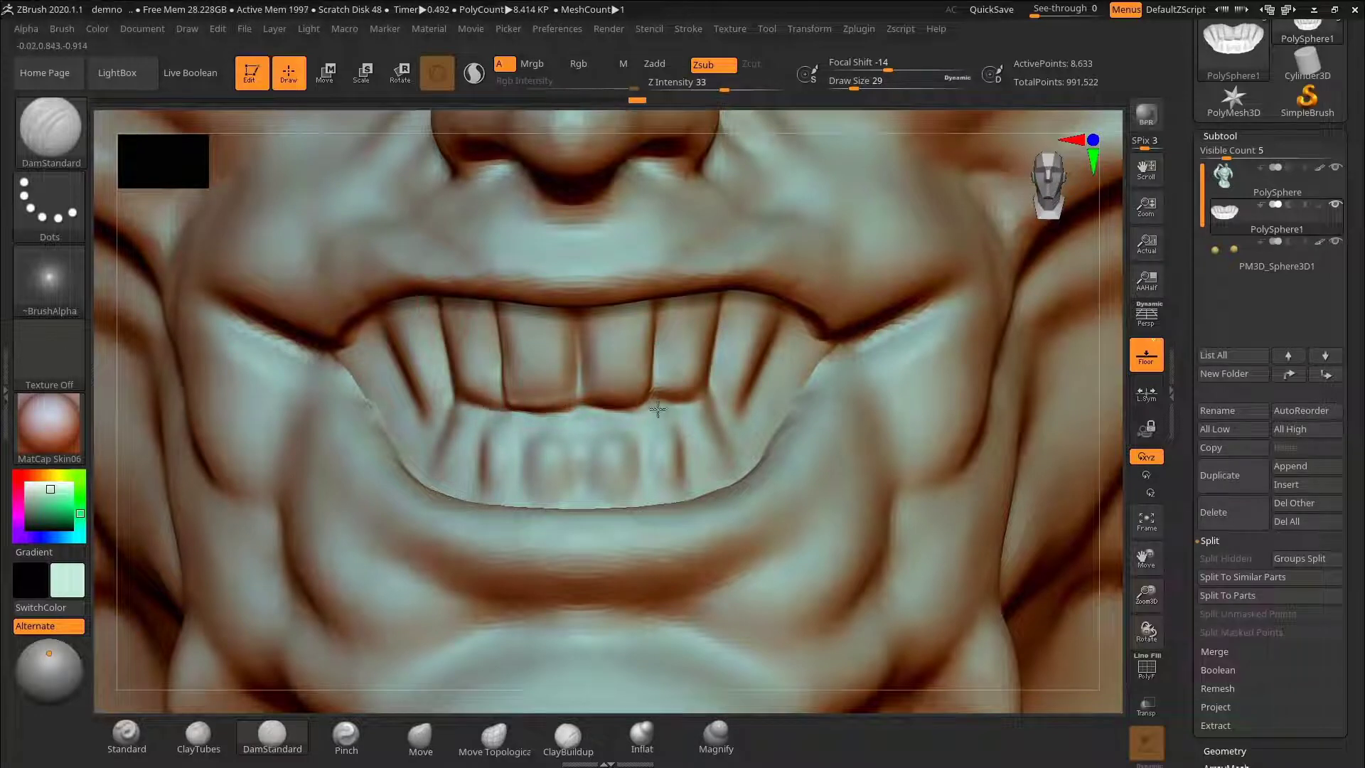
# Step: Sharpen the edges and tips of the upper fangs with the DamStandard brush at draw size 26
pyautogui.moveTo(952, 418); pyautogui.dragTo(932, 408)
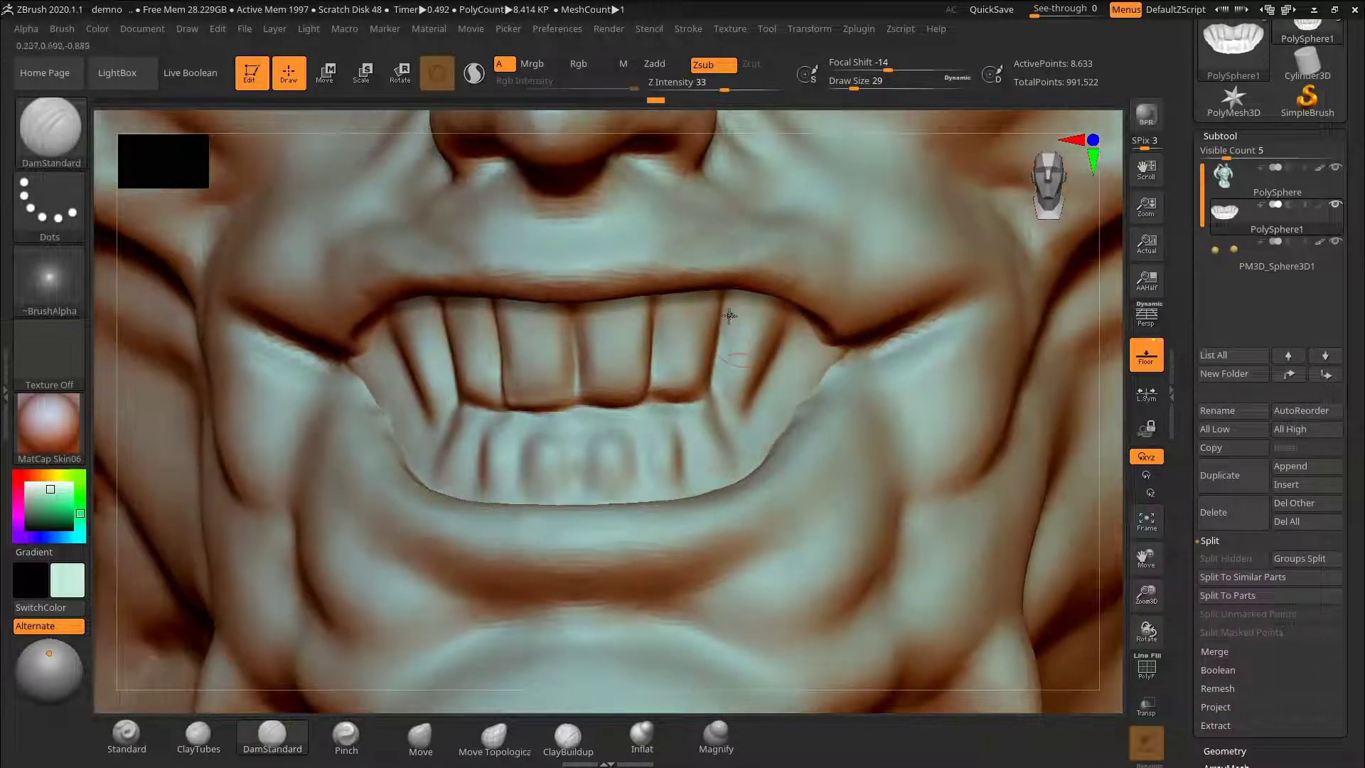
pyautogui.press('s')
pyautogui.click(780, 323)
pyautogui.moveTo(766, 369); pyautogui.dragTo(792, 321)
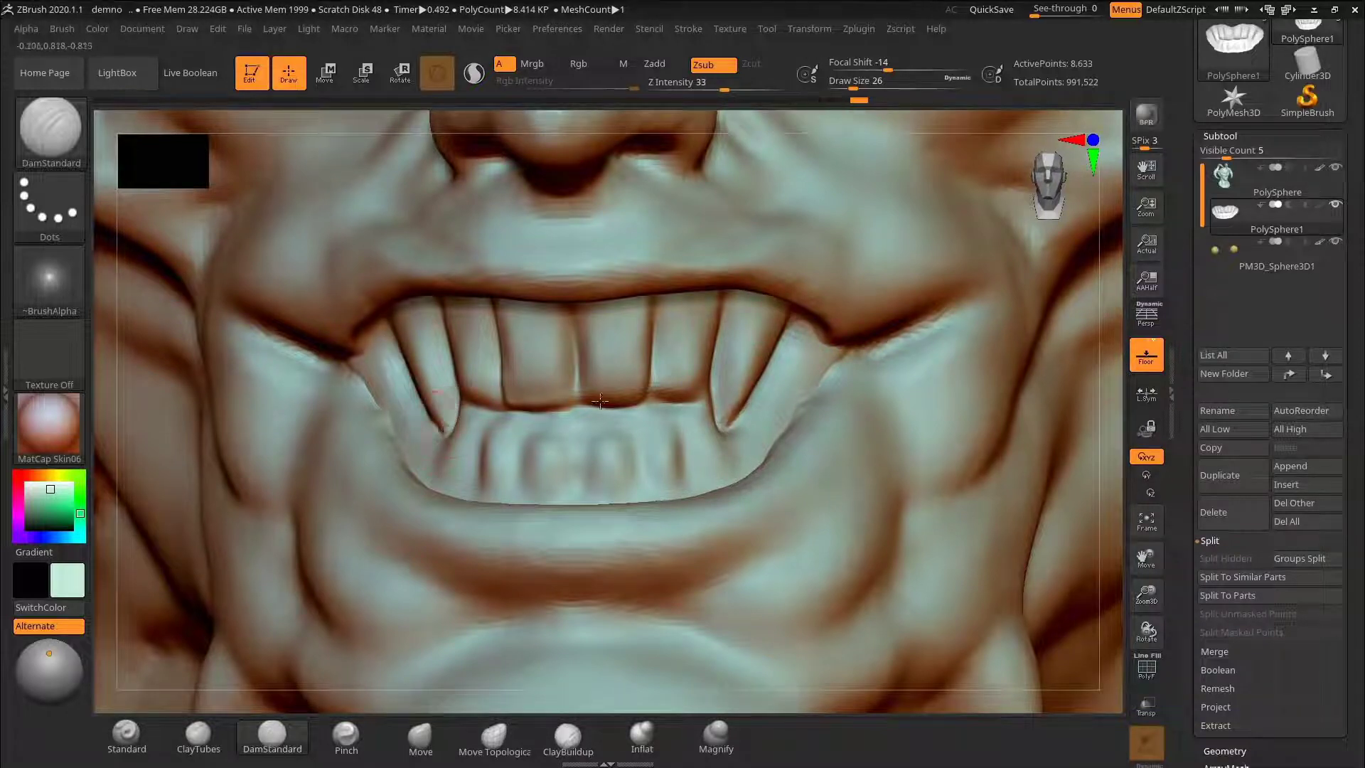
# Step: Carve the outlines of the lower front teeth with DamStandard at draw size 37, and undo the last two strokes
pyautogui.moveTo(600, 401); pyautogui.dragTo(930, 425, button='right')
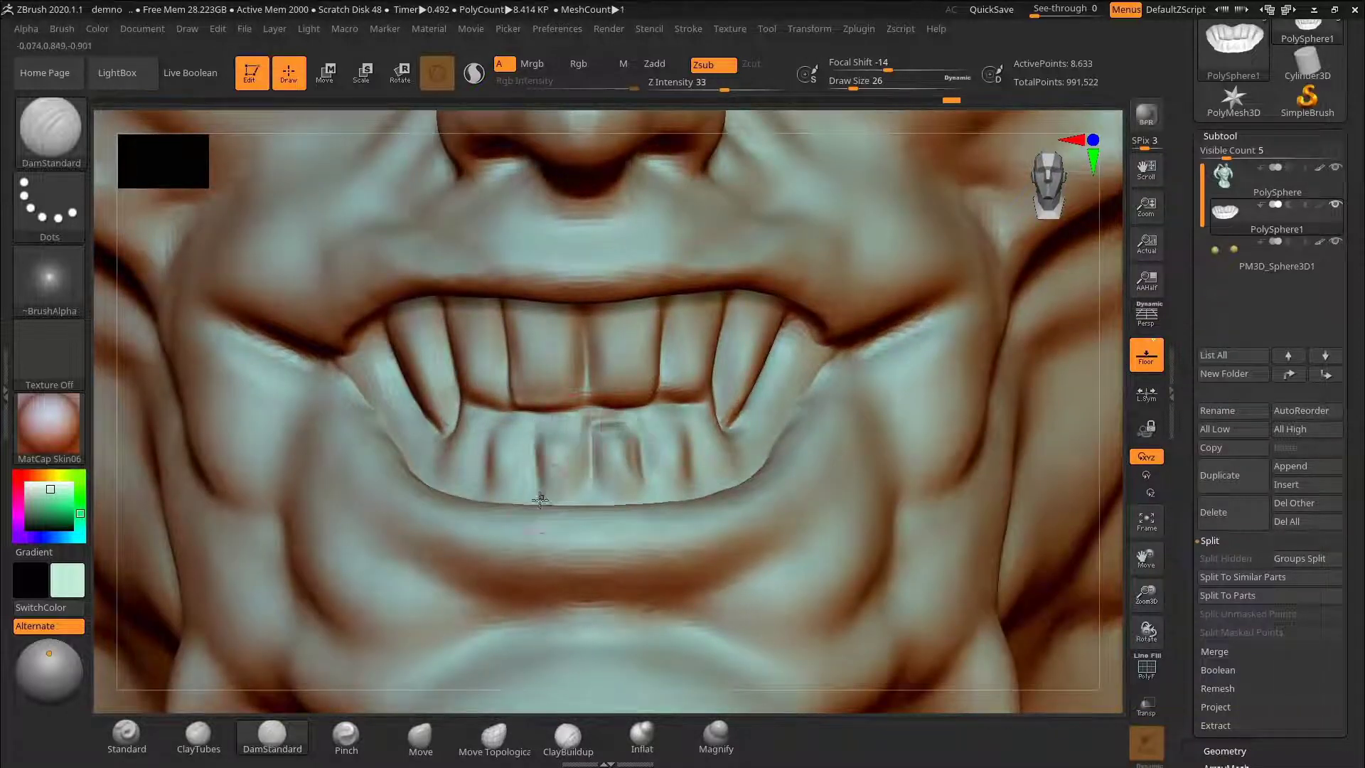
pyautogui.moveTo(561, 419)
pyautogui.keyDown('shift'); pyautogui.mouseDown()
pyautogui.moveTo(574, 442)
pyautogui.moveTo(554, 444)
pyautogui.mouseUp(); pyautogui.keyUp('shift')
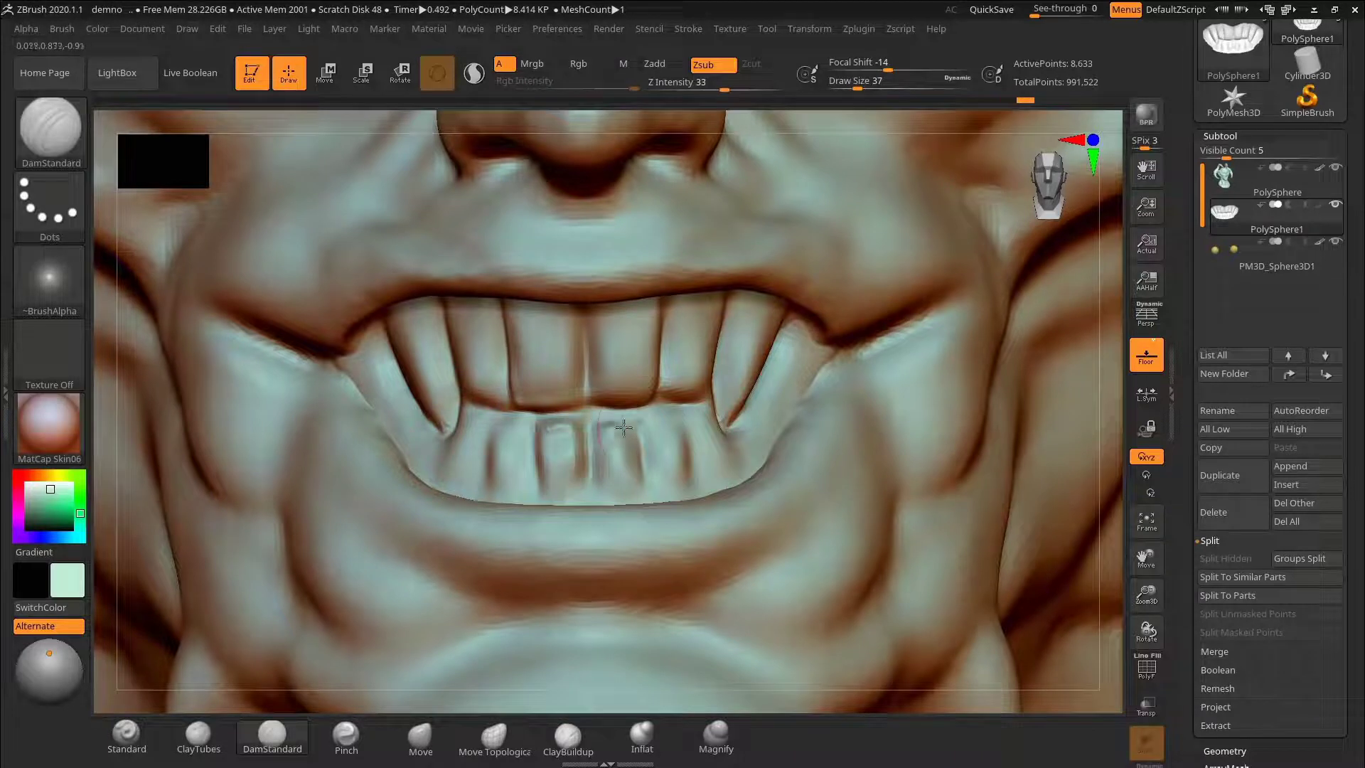
pyautogui.moveTo(501, 439); pyautogui.dragTo(492, 490)
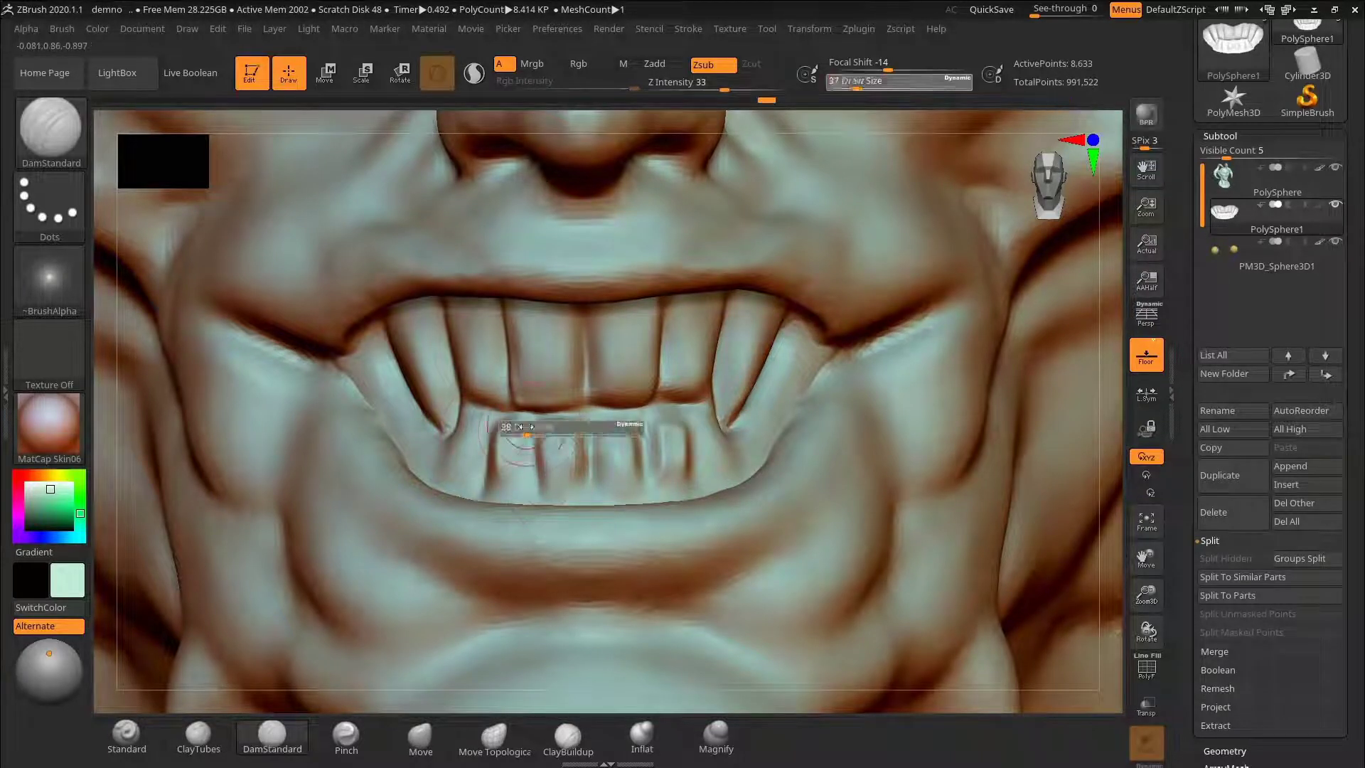
pyautogui.moveTo(551, 420); pyautogui.dragTo(544, 480)
pyautogui.moveTo(633, 419); pyautogui.dragTo(625, 476)
pyautogui.moveTo(682, 416); pyautogui.dragTo(697, 462)
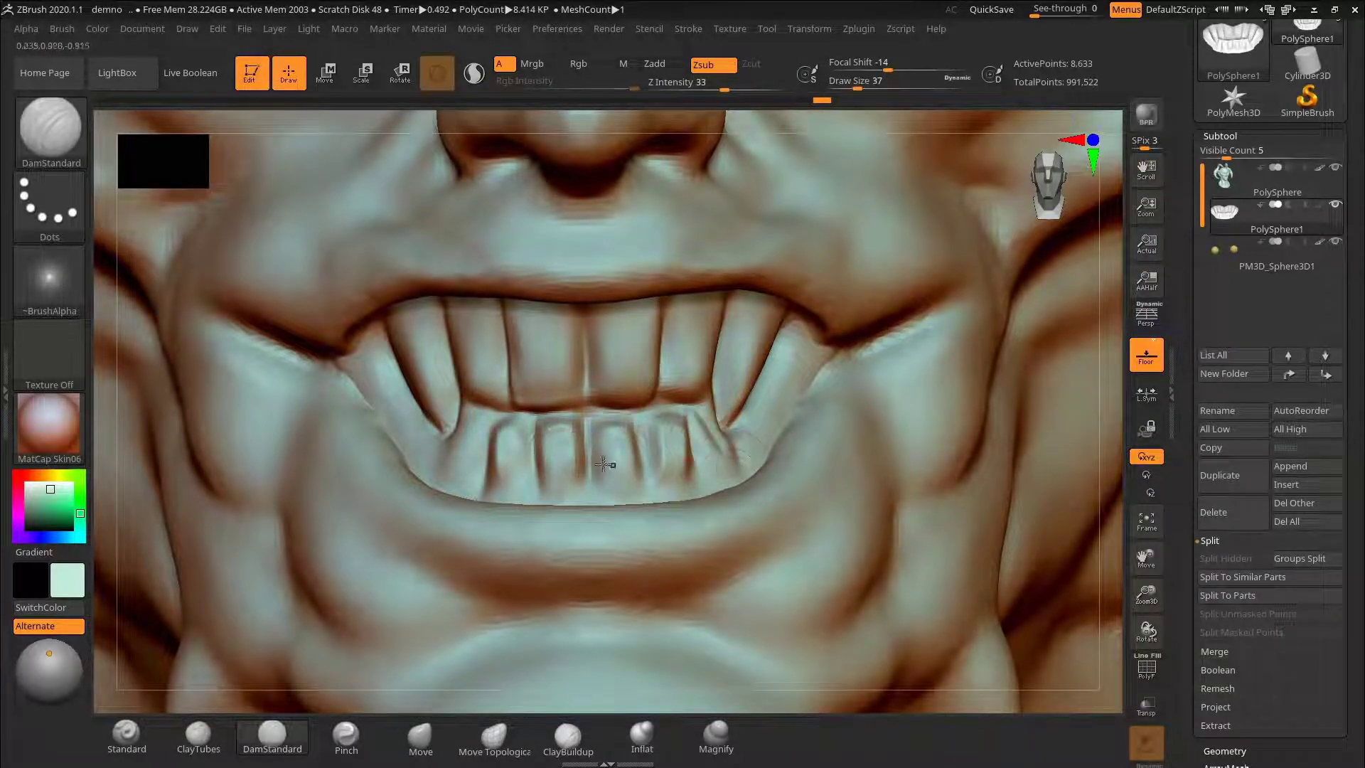
pyautogui.hotkey('ctrl', 'z')
pyautogui.hotkey('ctrl', 'z')
pyautogui.click(784, 442)
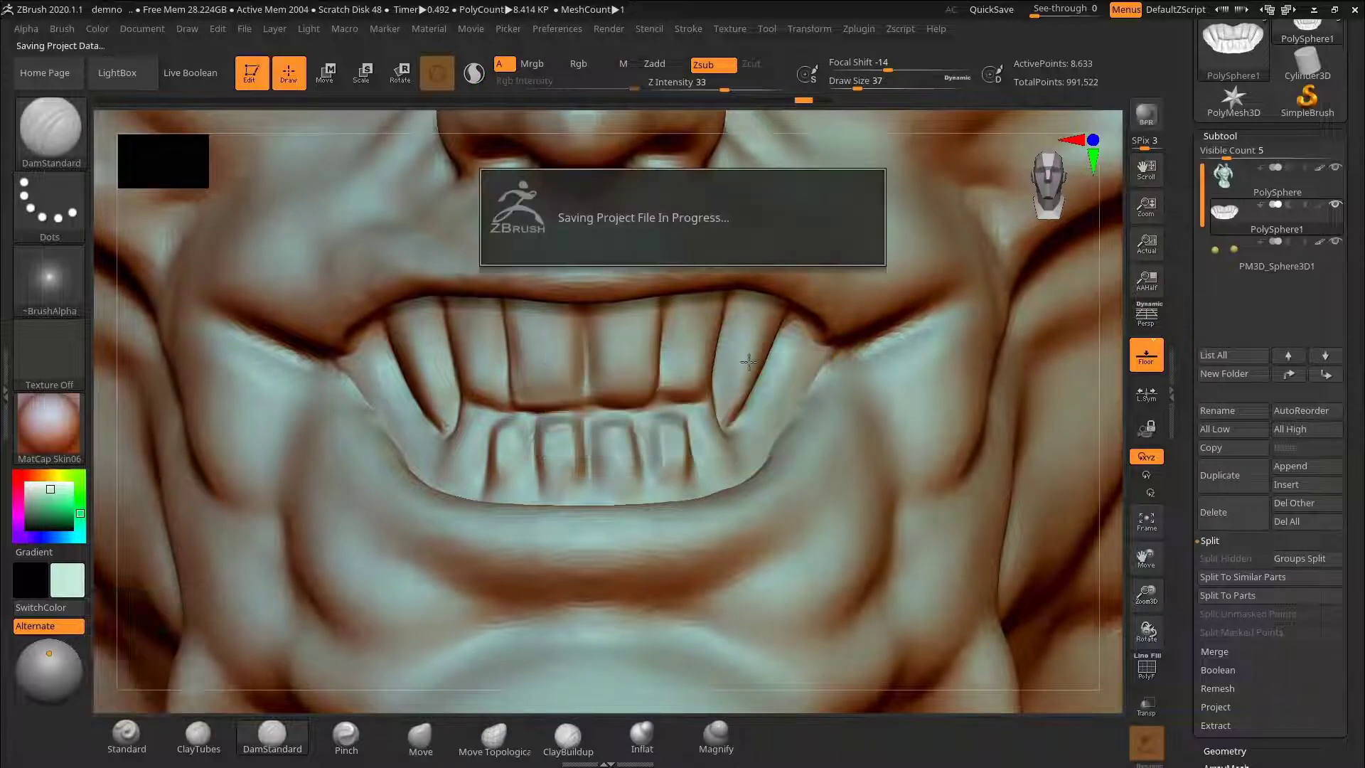
# Step: Restart ZBrush and open the recovered quicksave project Recovered_3332
pyautogui.click(784, 441)
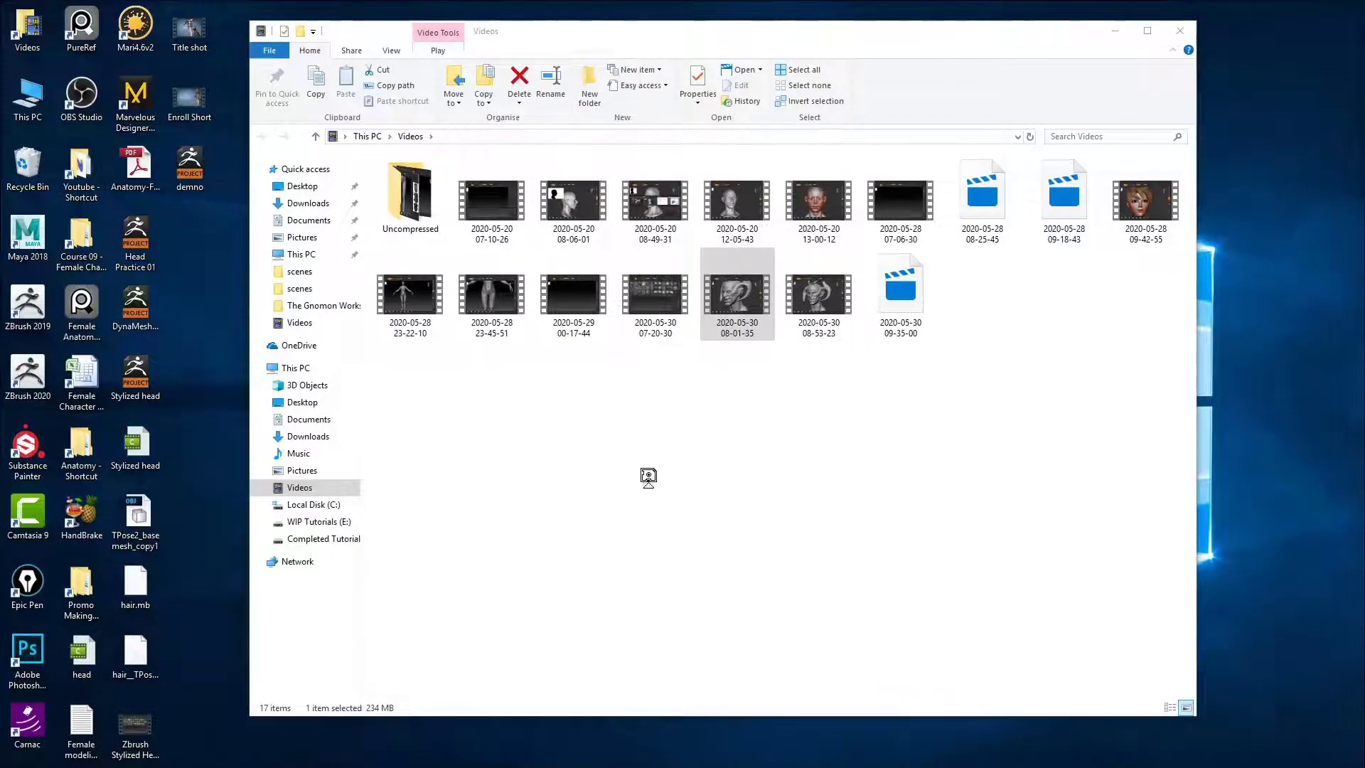
pyautogui.click(755, 437)
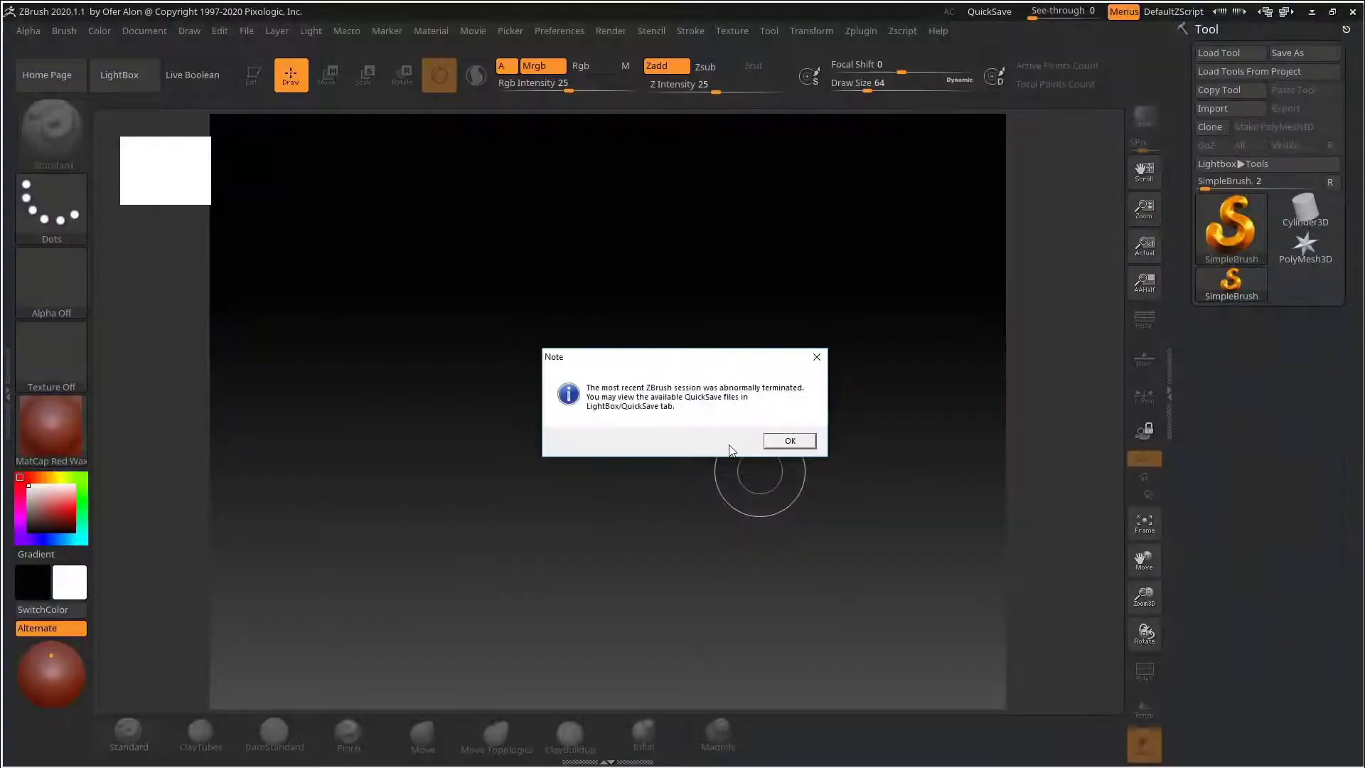
pyautogui.click(790, 441)
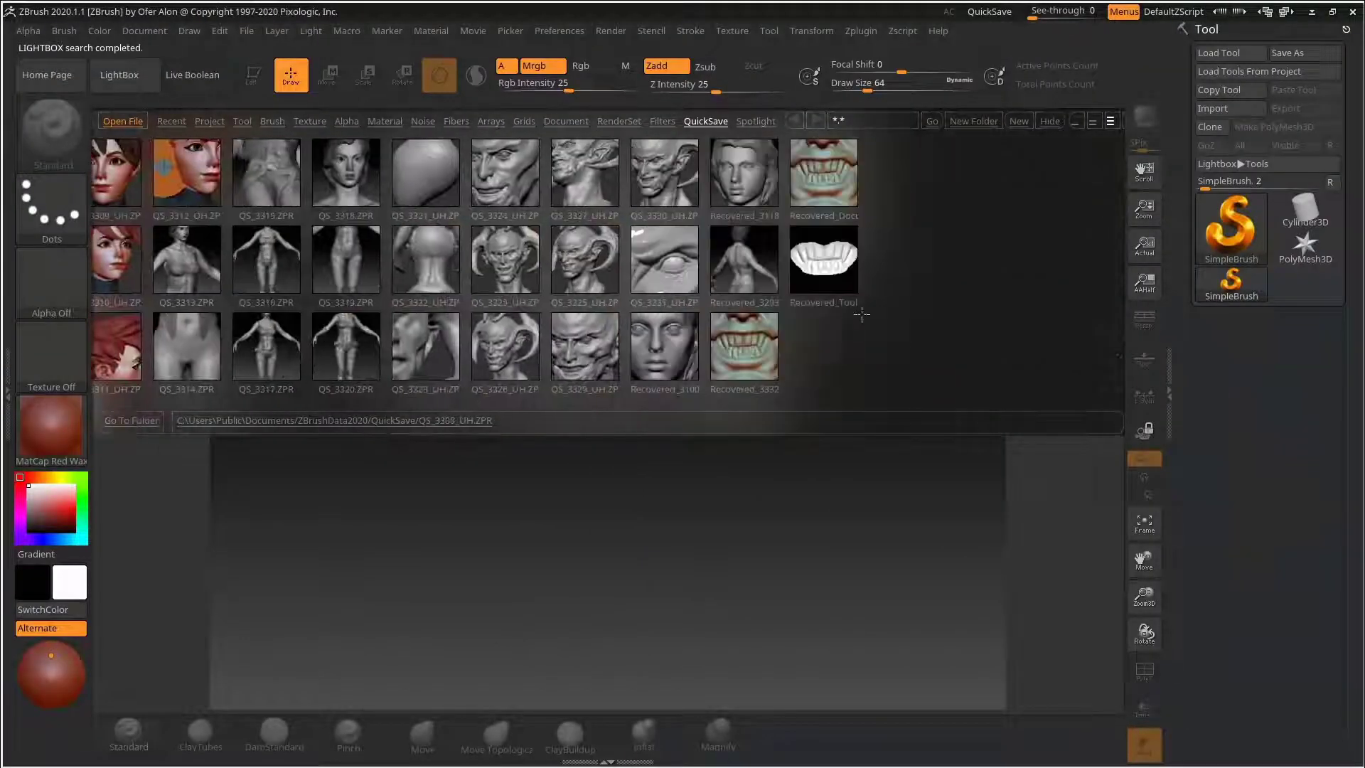
pyautogui.doubleClick(758, 342)
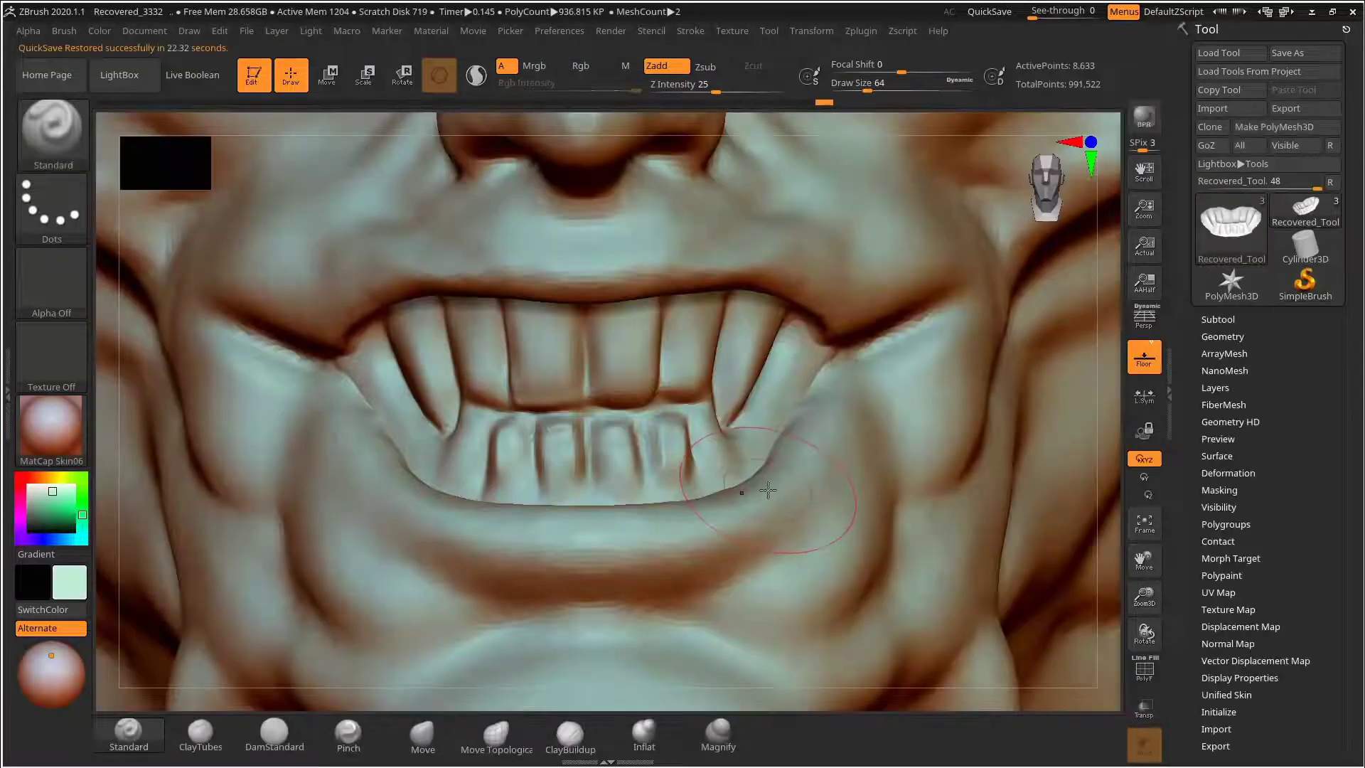
# Step: Carve the side teeth behind the fangs with the DamStandard brush on both sides of the mouth
pyautogui.keyDown('alt'); pyautogui.moveTo(1114, 435); pyautogui.dragTo(951, 577); pyautogui.keyUp('alt')
pyautogui.click(276, 733)
pyautogui.moveTo(610, 467)
pyautogui.mouseDown()
pyautogui.moveTo(490, 478)
pyautogui.moveTo(526, 474)
pyautogui.mouseUp()
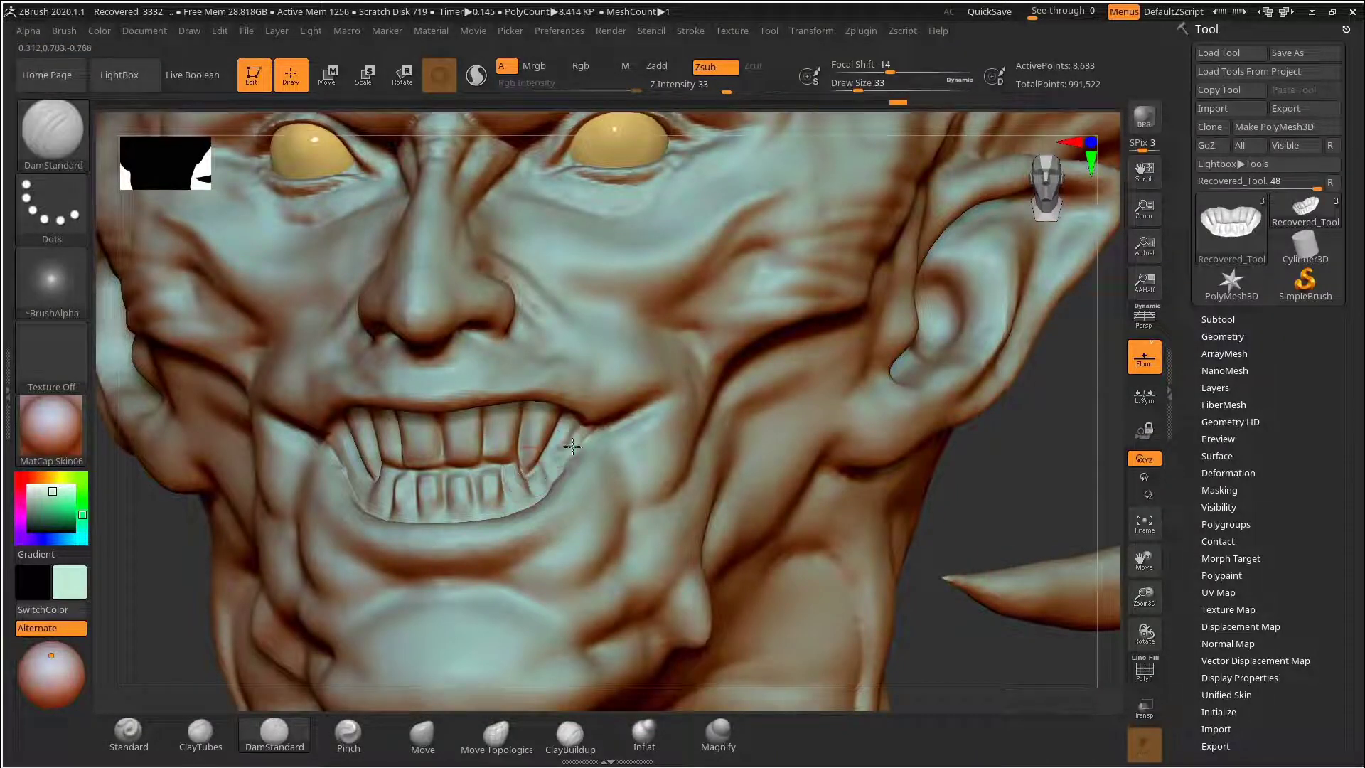
pyautogui.moveTo(909, 440); pyautogui.dragTo(401, 440, button='right')
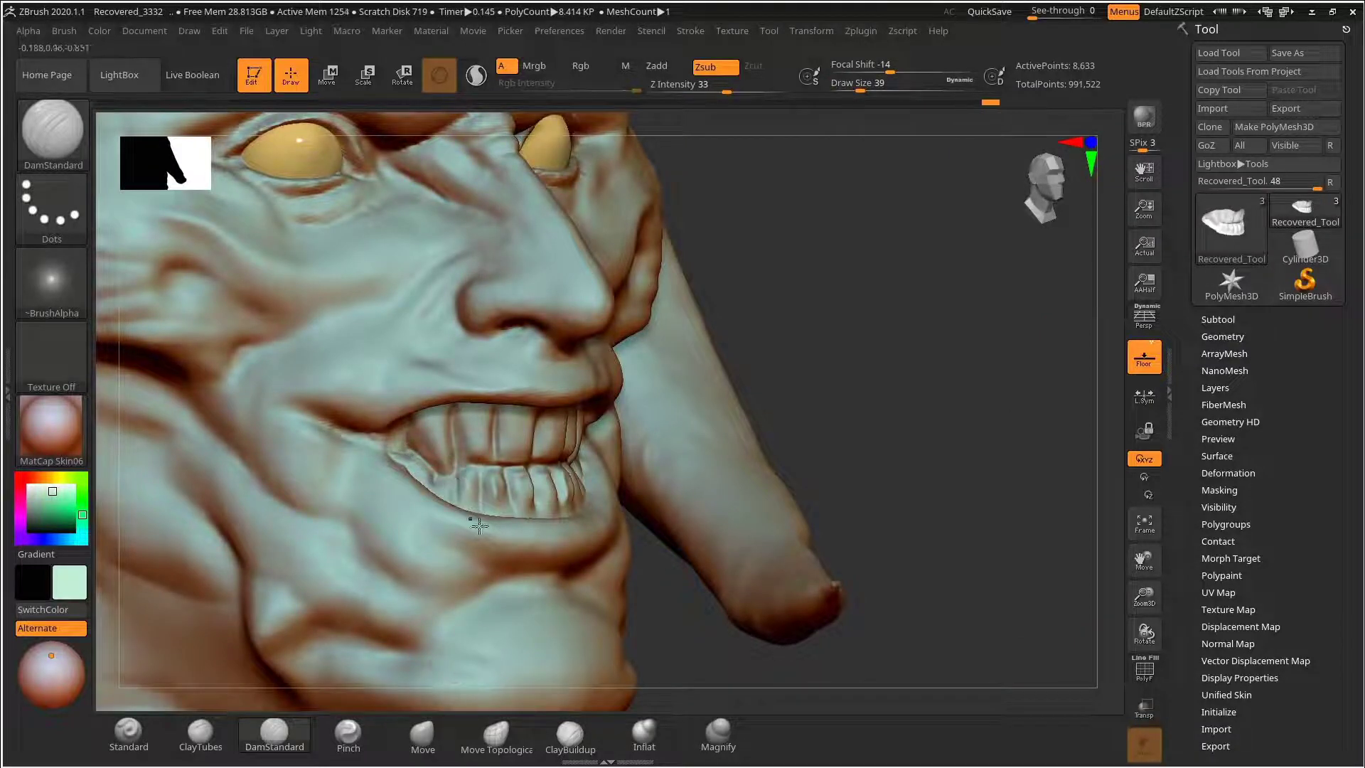
pyautogui.moveTo(479, 526); pyautogui.dragTo(856, 564, button='right')
# Step: Choose the ToyPlastic material and a pale cream color, R231 G228 B183, for the teeth
pyautogui.click(51, 427)
pyautogui.click(589, 615)
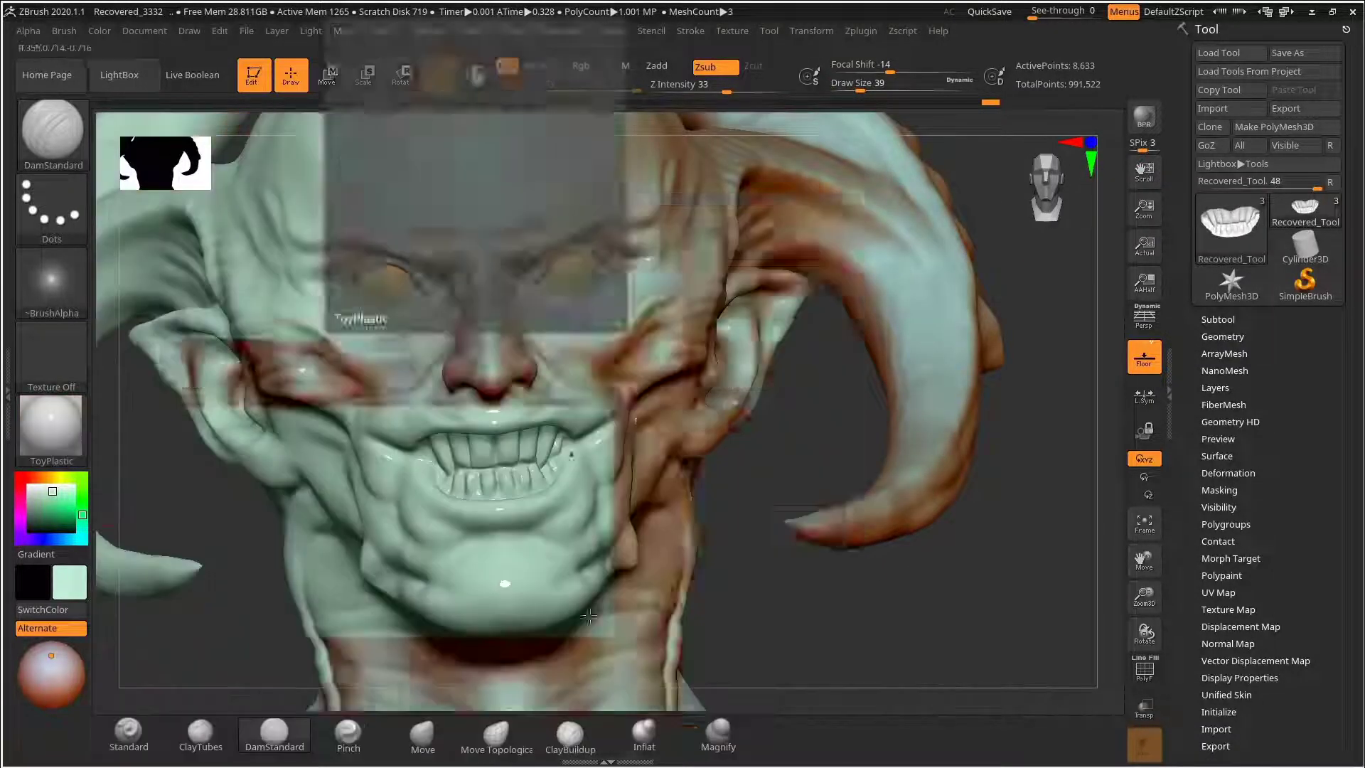
pyautogui.click(29, 495)
pyautogui.moveTo(925, 569); pyautogui.dragTo(798, 577)
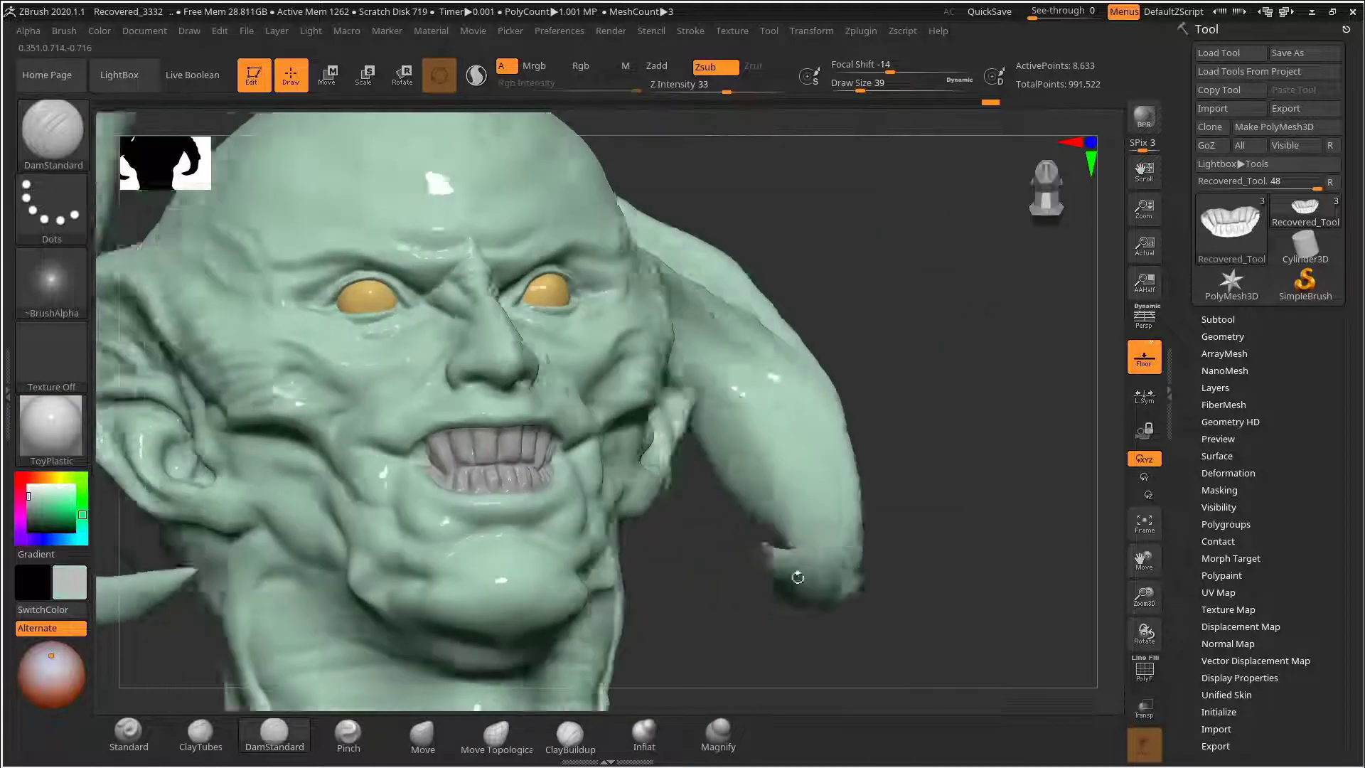
pyautogui.click(57, 477)
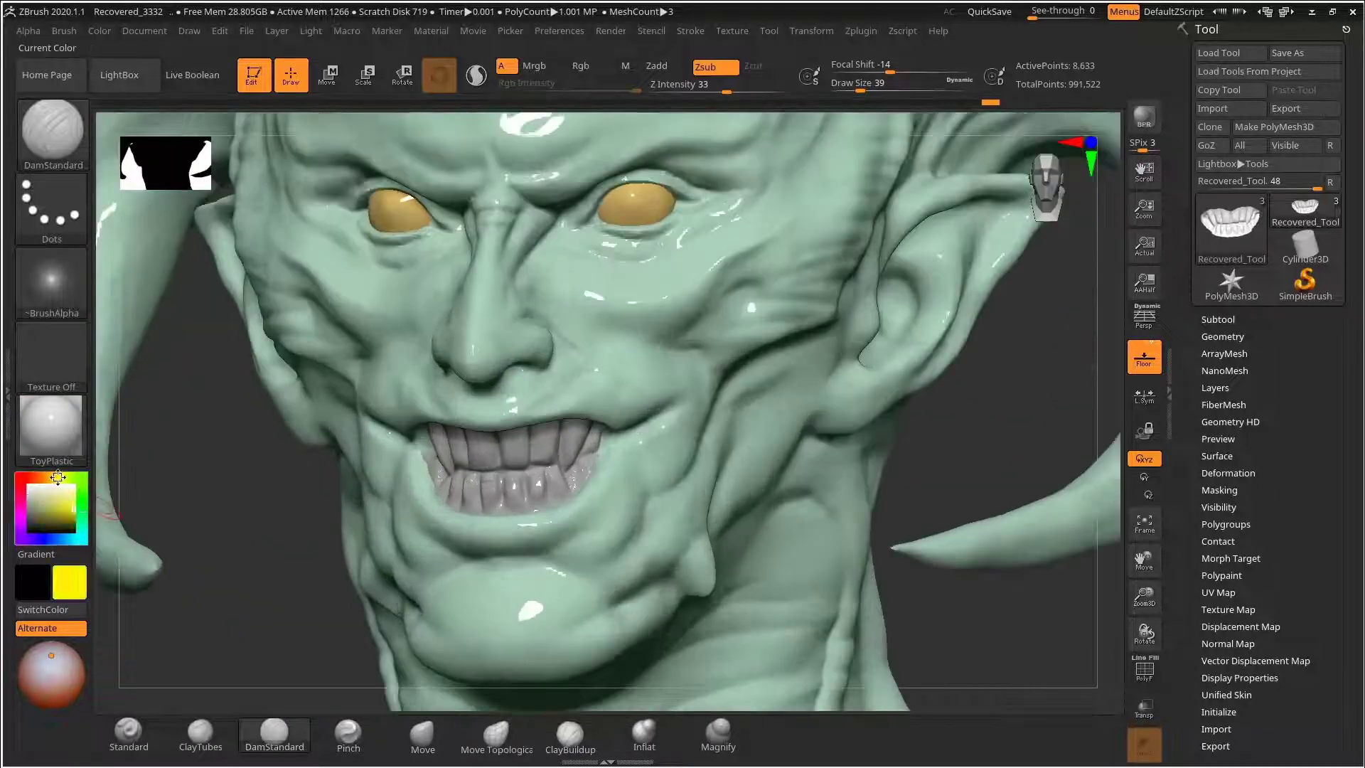
pyautogui.click(37, 495)
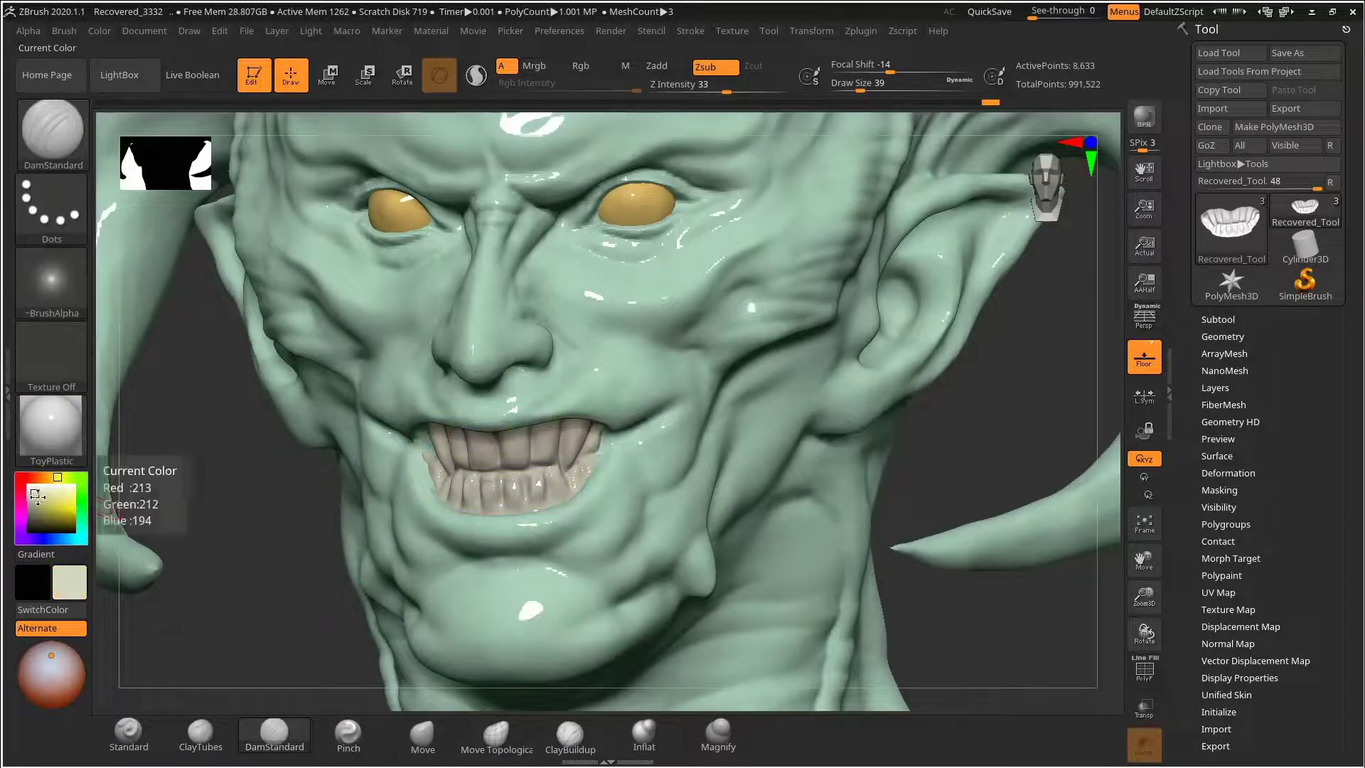
pyautogui.moveTo(37, 496); pyautogui.dragTo(51, 493)
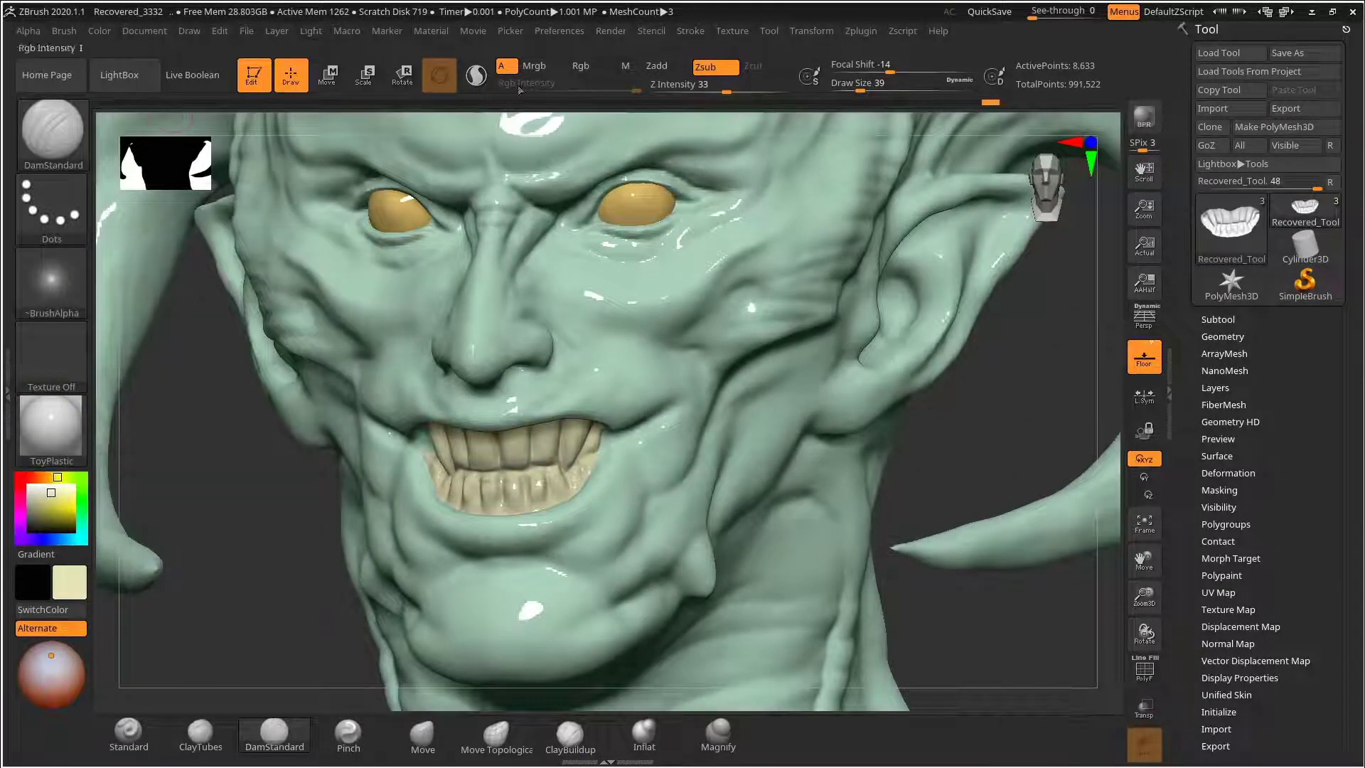
# Step: Fill the teeth subtool with the cream color and ToyPlastic material, using the Standard brush in Mrgb mode at Rgb Intensity 100
pyautogui.click(129, 731)
pyautogui.click(534, 65)
pyautogui.click(99, 31)
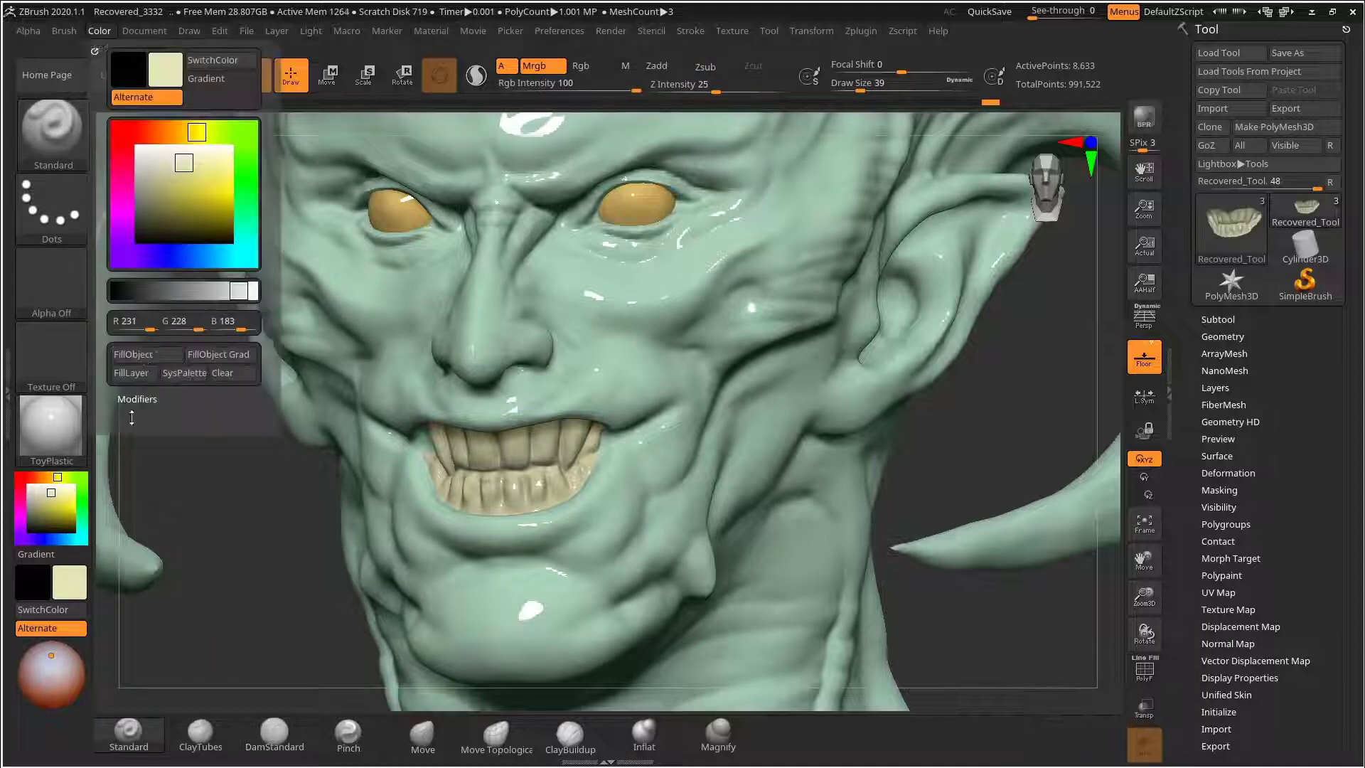
pyautogui.press('m')
# Step: Select the head subtool and deepen the corners of the mouth with DamStandard at draw size 62
pyautogui.click(665, 371)
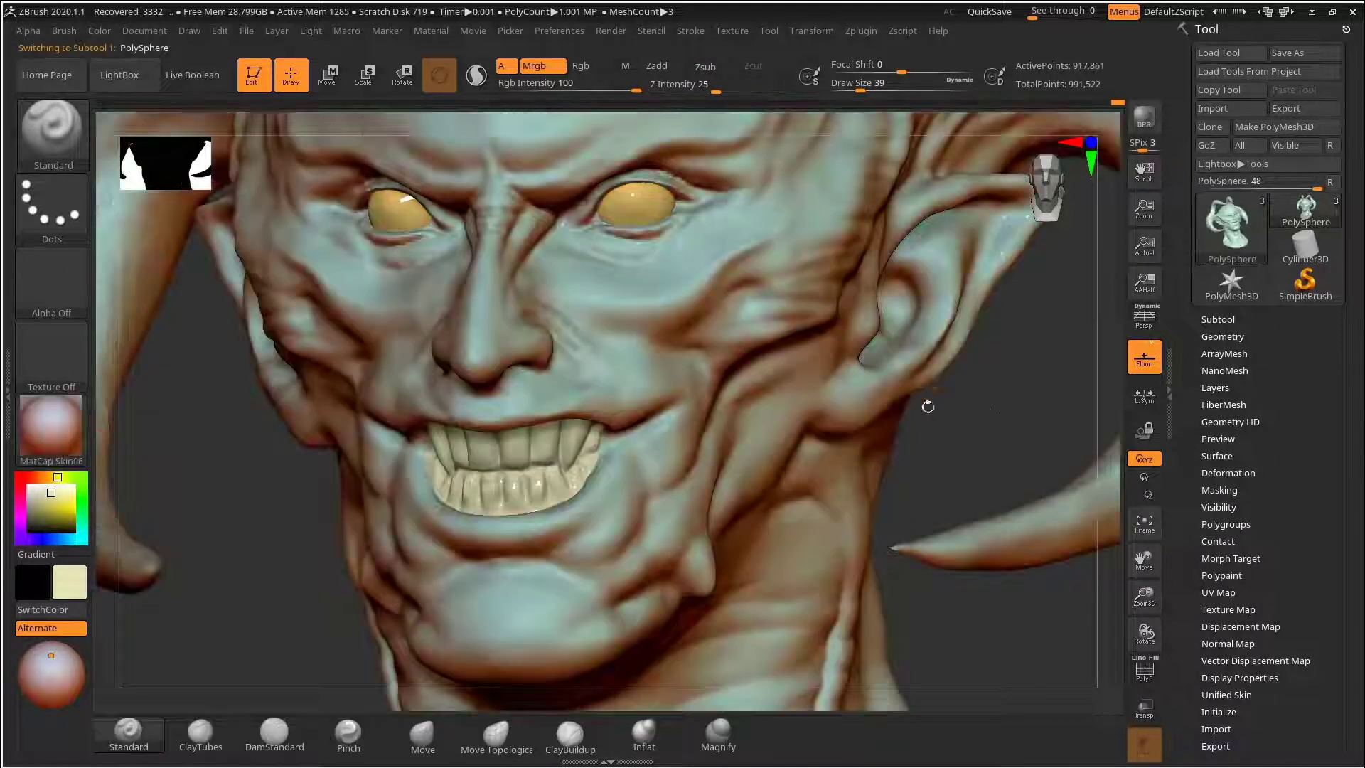
pyautogui.moveTo(928, 406)
pyautogui.mouseDown()
pyautogui.moveTo(945, 448)
pyautogui.moveTo(856, 423)
pyautogui.moveTo(1031, 465)
pyautogui.moveTo(764, 305)
pyautogui.moveTo(865, 524)
pyautogui.moveTo(945, 469)
pyautogui.moveTo(969, 558)
pyautogui.moveTo(972, 380)
pyautogui.moveTo(988, 398)
pyautogui.moveTo(924, 299)
pyautogui.mouseUp()
pyautogui.click(274, 732)
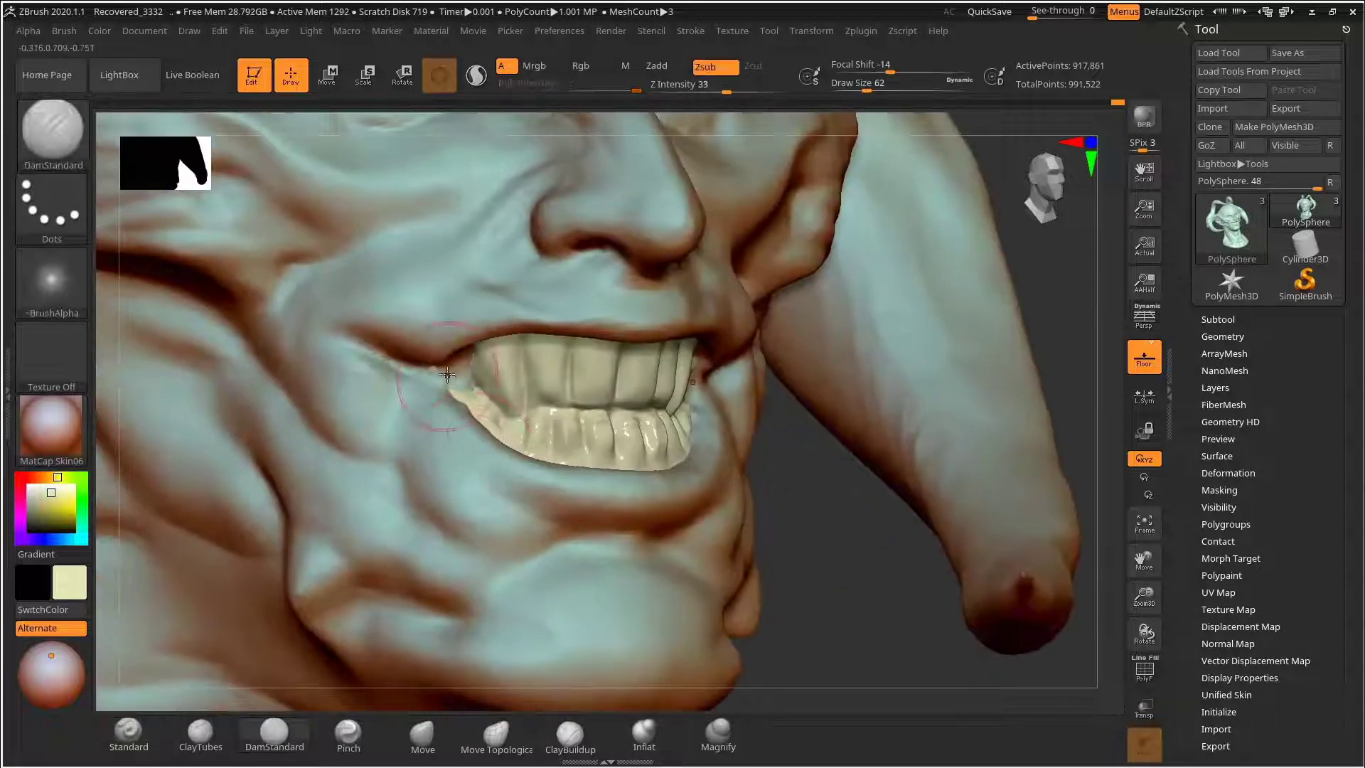
pyautogui.moveTo(860, 490); pyautogui.dragTo(718, 455)
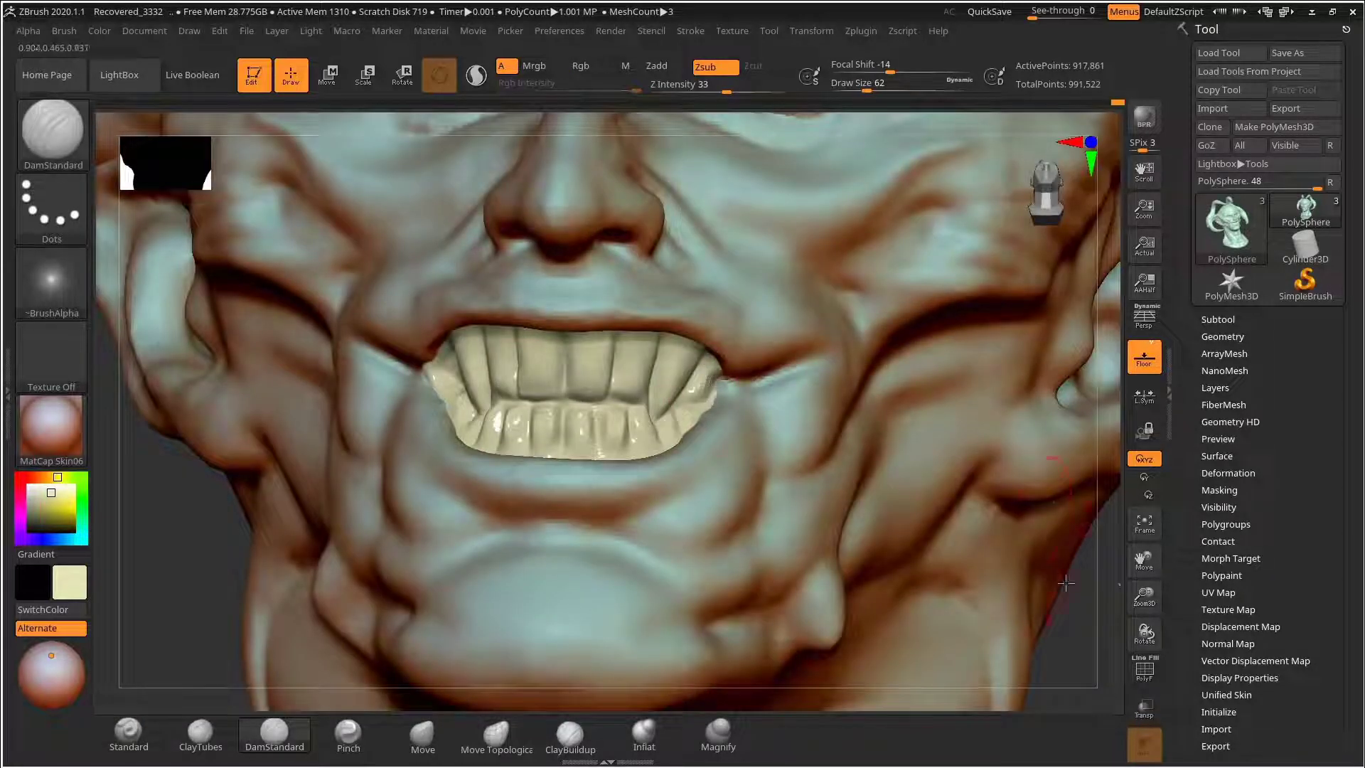
pyautogui.moveTo(1066, 582)
pyautogui.mouseDown()
pyautogui.moveTo(990, 531)
pyautogui.moveTo(1066, 564)
pyautogui.moveTo(1036, 545)
pyautogui.moveTo(1045, 605)
pyautogui.mouseUp()
# Step: Select the teeth subtool and refill it with the ToyPlastic material, first in R210 G209 B197, finally in near-white
pyautogui.keyDown('alt'); pyautogui.click(651, 171); pyautogui.keyUp('alt')
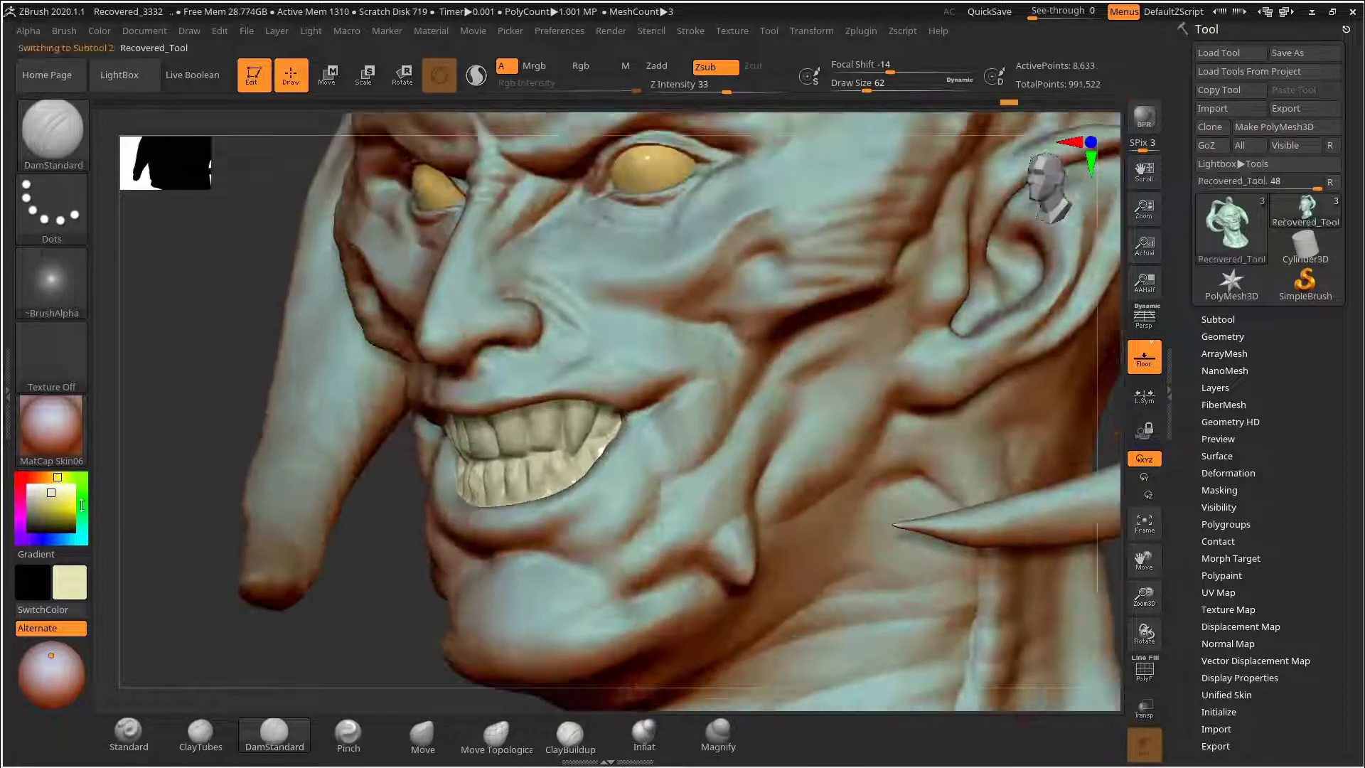
pyautogui.click(34, 492)
pyautogui.press('s')
pyautogui.click(61, 442)
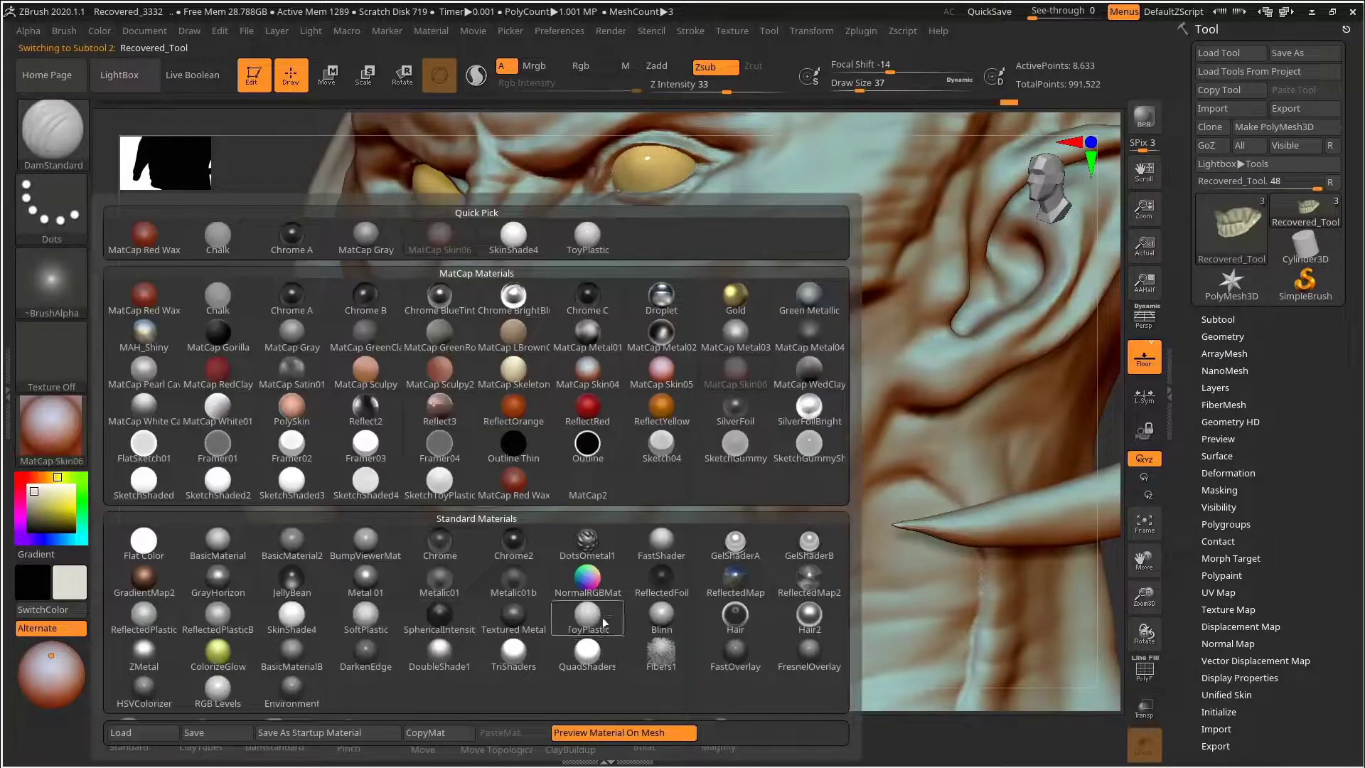
pyautogui.click(775, 405)
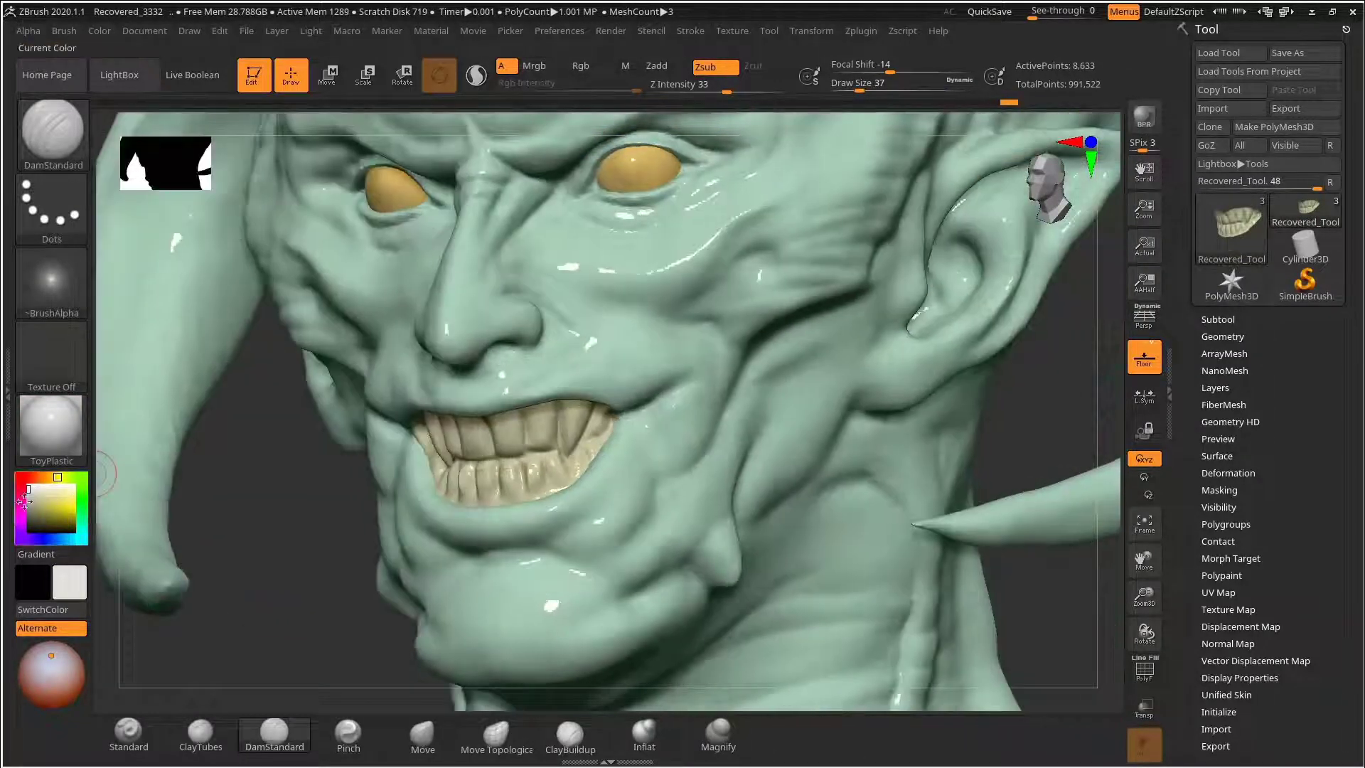
pyautogui.click(100, 30)
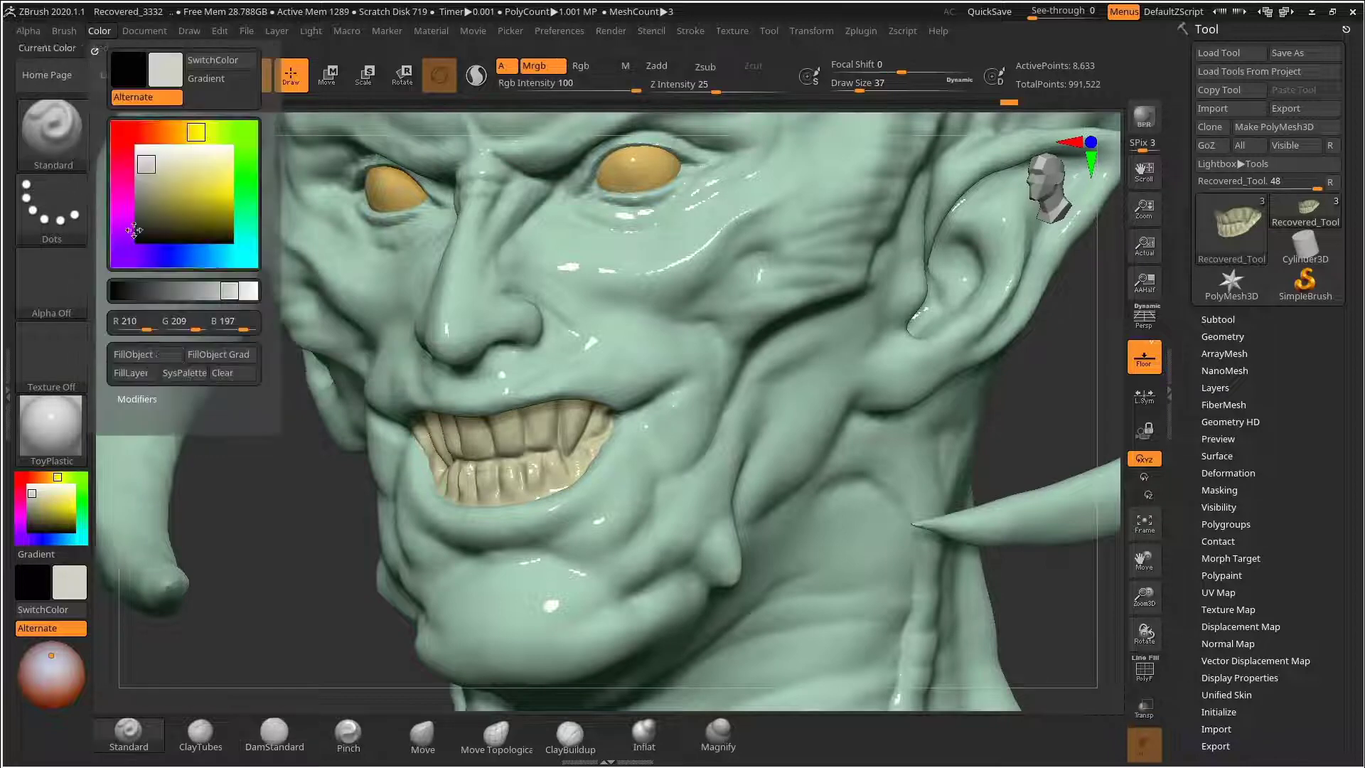
pyautogui.click(158, 356)
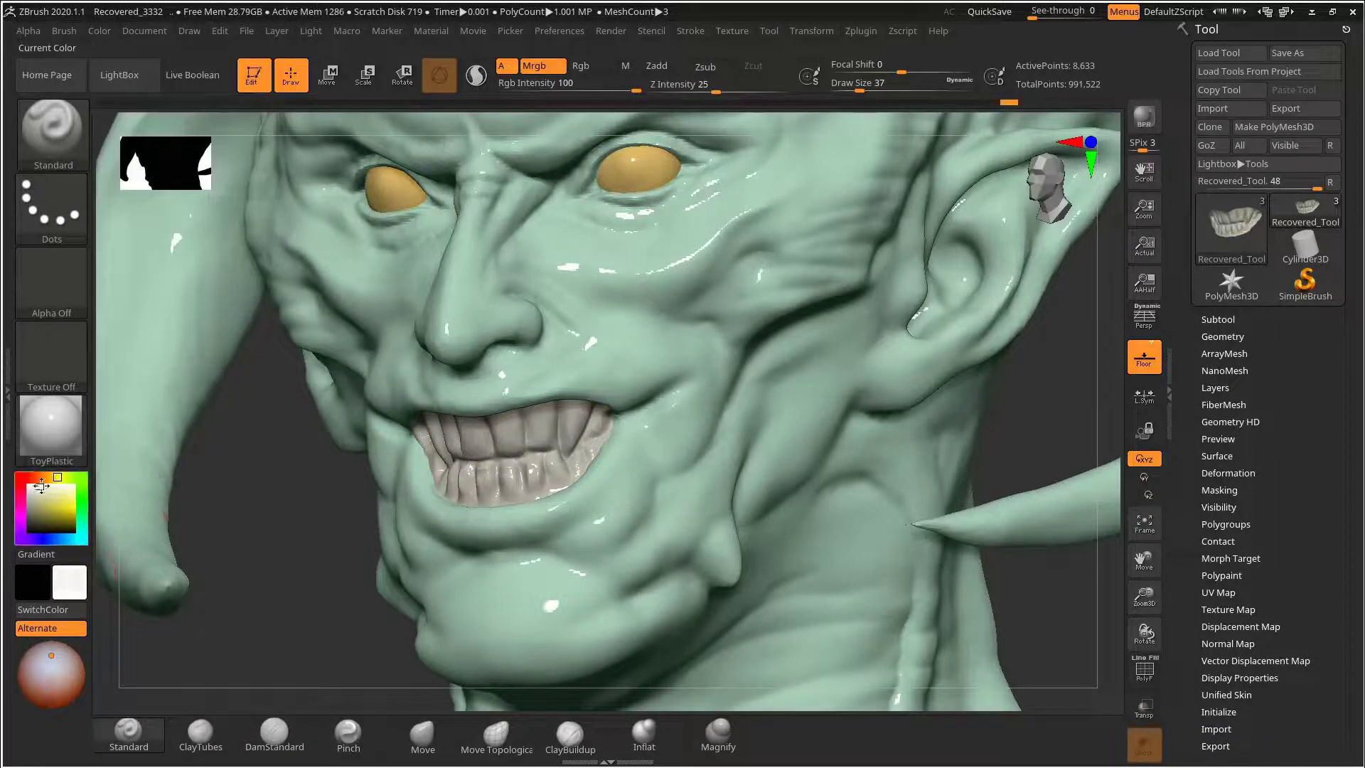
pyautogui.click(99, 31)
pyautogui.click(158, 356)
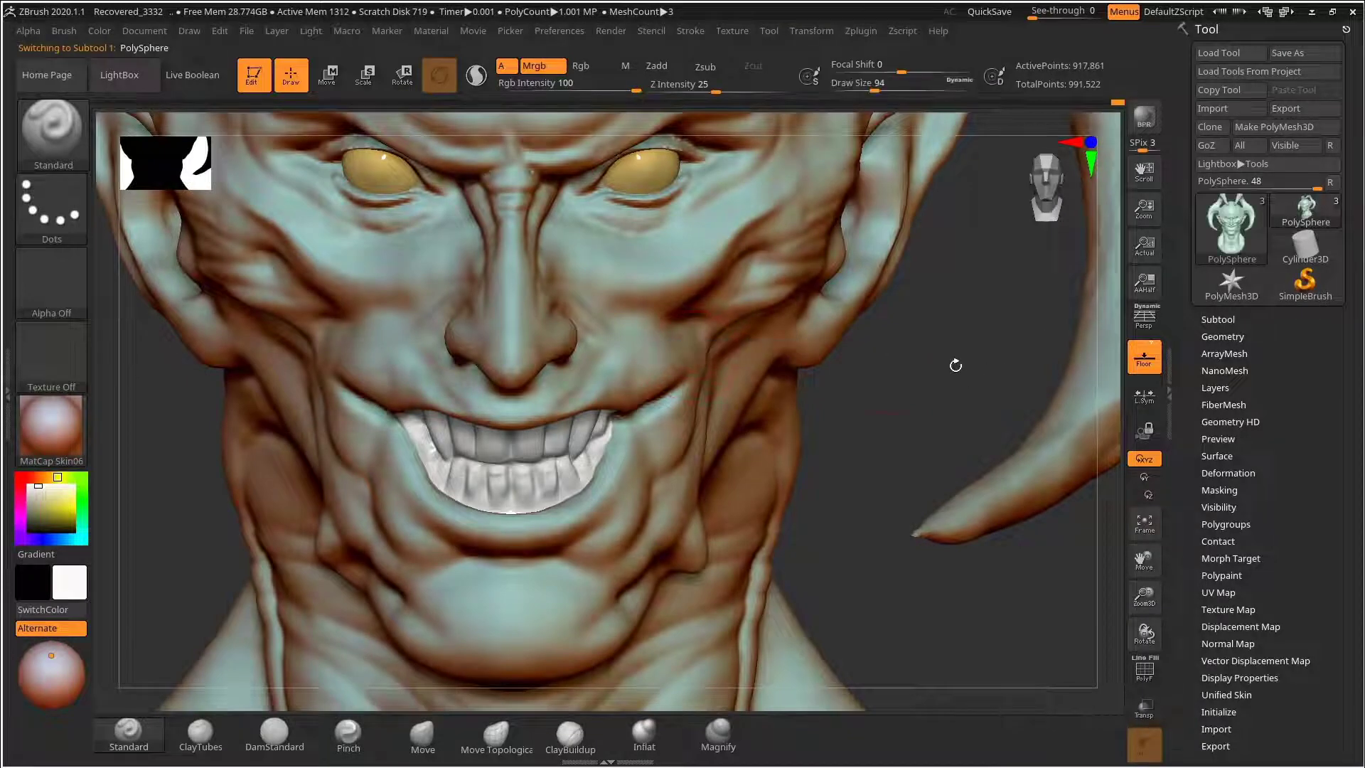
# Step: On the head, set the Standard brush to Rgb only with an orange-red color and try a paint stroke on the cheek
pyautogui.moveTo(956, 365)
pyautogui.mouseDown()
pyautogui.moveTo(1067, 460)
pyautogui.moveTo(924, 448)
pyautogui.moveTo(922, 374)
pyautogui.moveTo(823, 387)
pyautogui.moveTo(868, 405)
pyautogui.moveTo(844, 424)
pyautogui.moveTo(871, 424)
pyautogui.mouseUp()
pyautogui.click(28, 487)
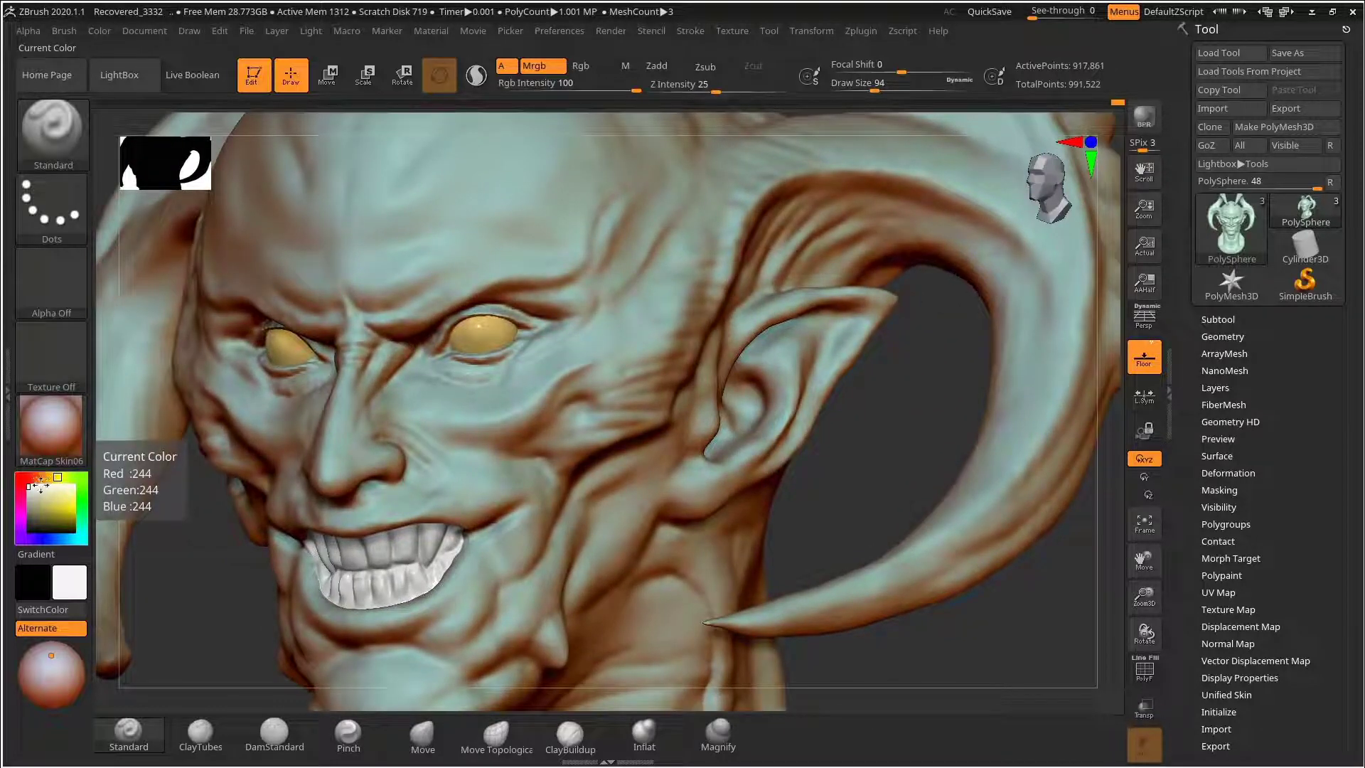
pyautogui.click(38, 477)
pyautogui.click(66, 501)
pyautogui.click(33, 476)
pyautogui.click(72, 495)
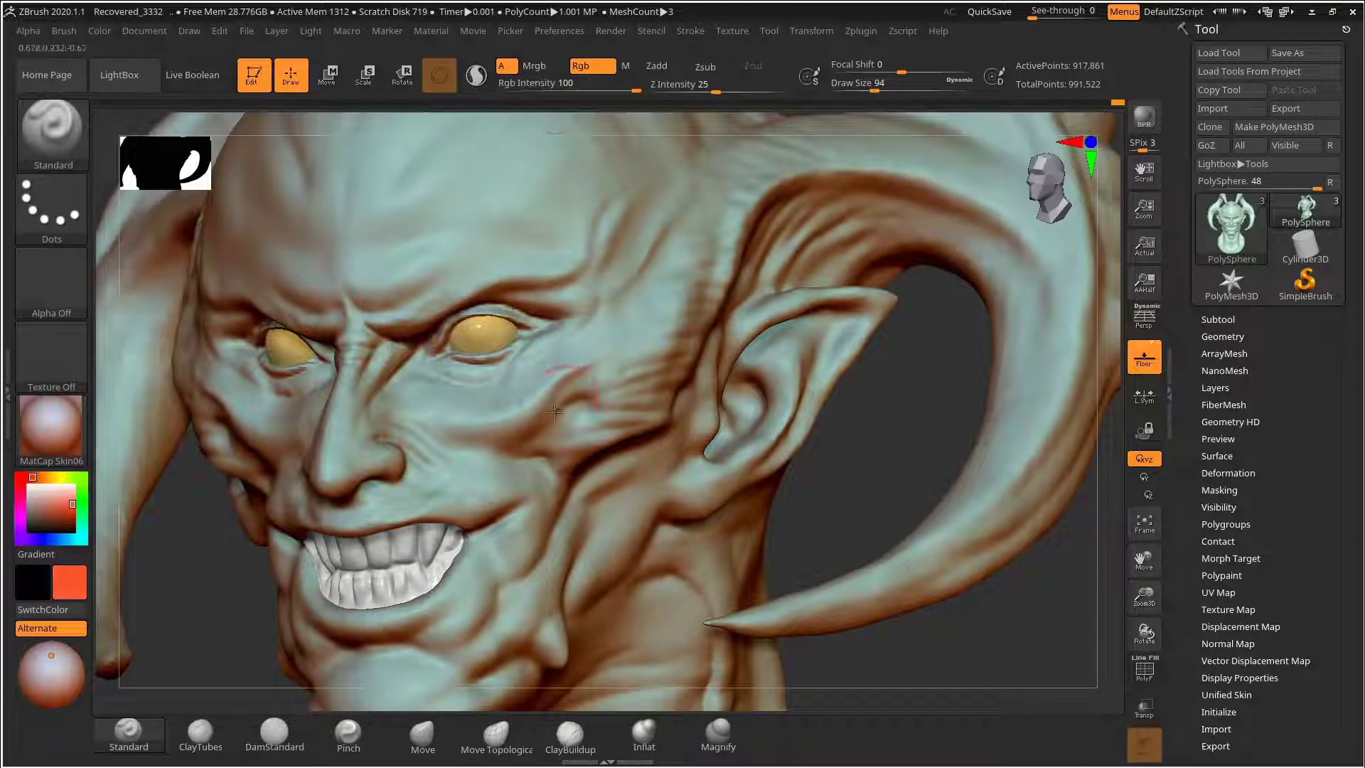
pyautogui.moveTo(554, 411); pyautogui.dragTo(544, 426)
pyautogui.hotkey('ctrl', 'z')
# Step: Paint the inside of the ears in a softer salmon red at Rgb Intensity 52 and draw size 85
pyautogui.click(54, 499)
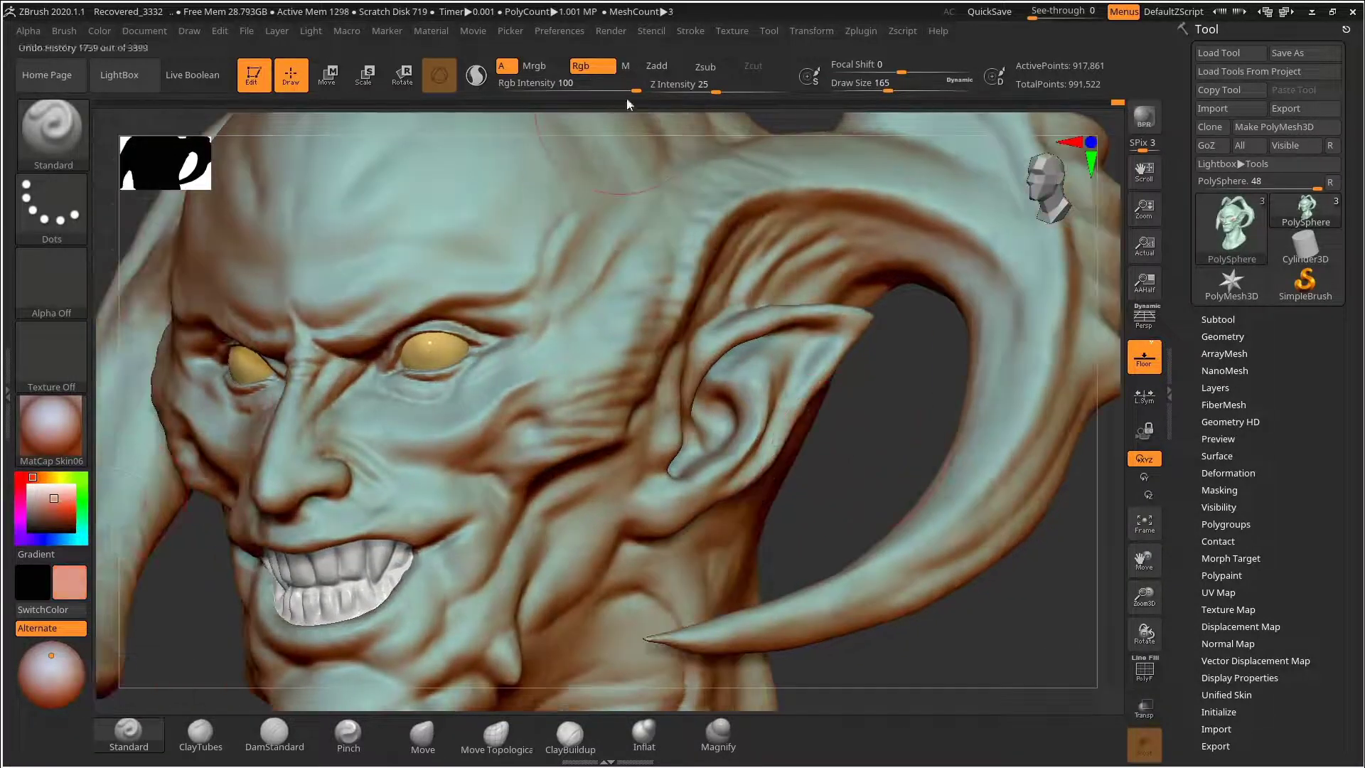
pyautogui.click(599, 91)
pyautogui.press('[')
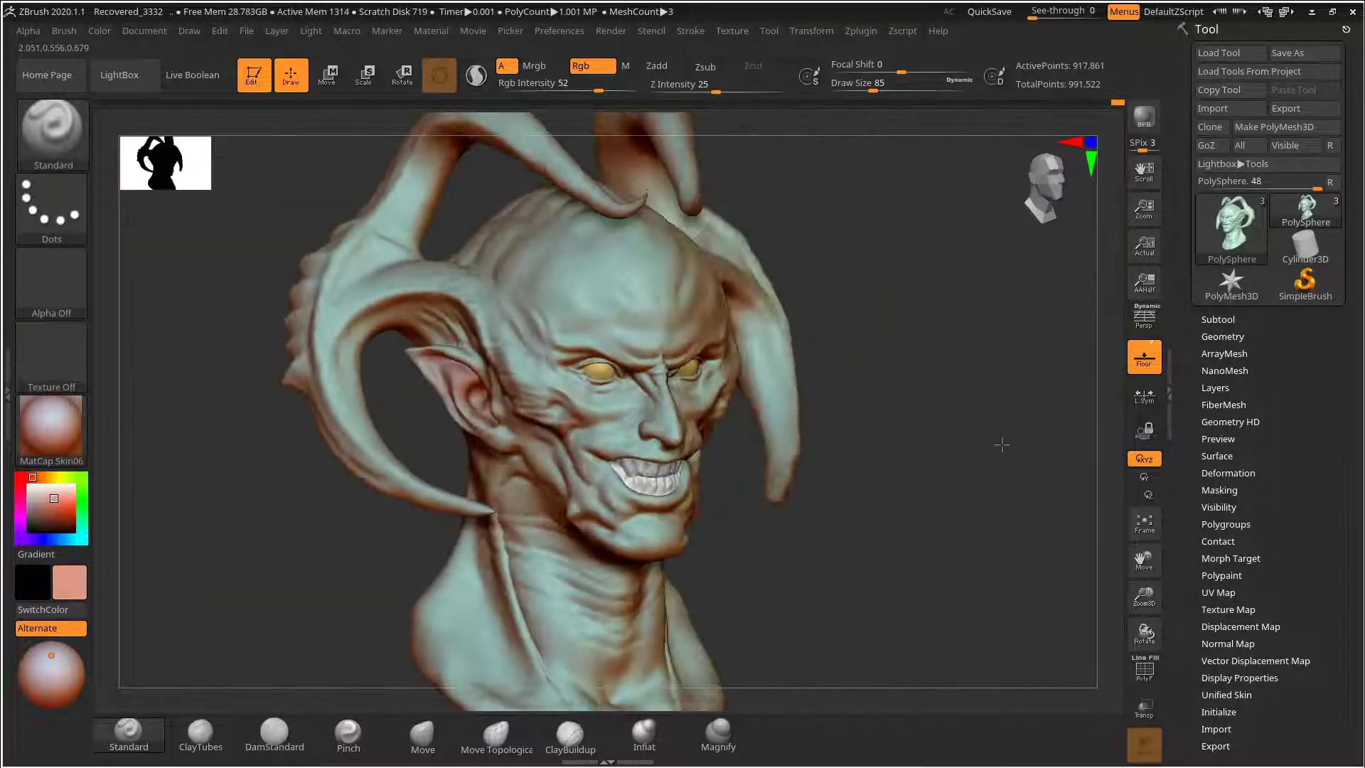
# Step: Paint the skin around the lips in light blue at draw size 76 and undo the last strokes
pyautogui.moveTo(1001, 445); pyautogui.dragTo(998, 495)
pyautogui.moveTo(175, 550)
pyautogui.keyDown('alt'); pyautogui.mouseDown()
pyautogui.moveTo(195, 514)
pyautogui.moveTo(192, 587)
pyautogui.moveTo(174, 588)
pyautogui.moveTo(233, 603)
pyautogui.moveTo(252, 576)
pyautogui.mouseUp(); pyautogui.keyUp('alt')
pyautogui.click(59, 540)
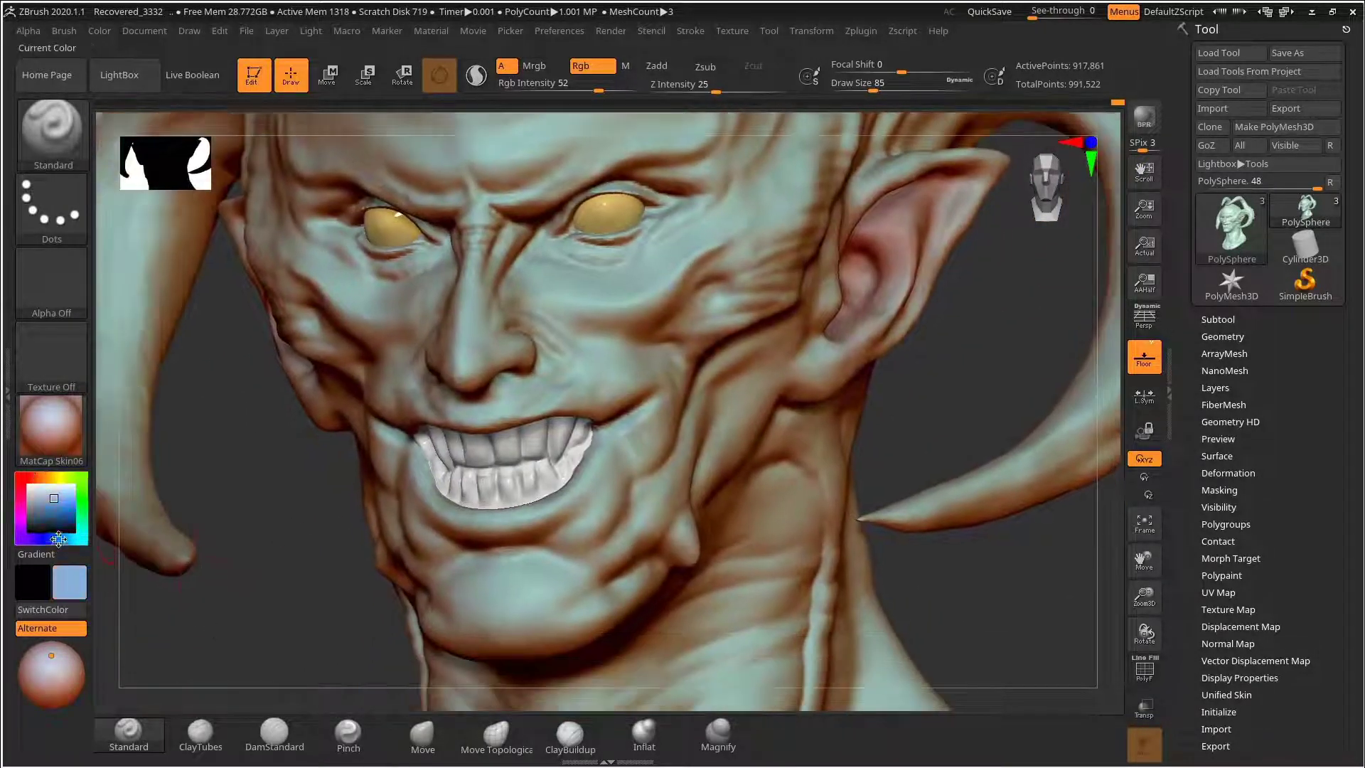
pyautogui.press('[')
pyautogui.moveTo(599, 443); pyautogui.dragTo(516, 517)
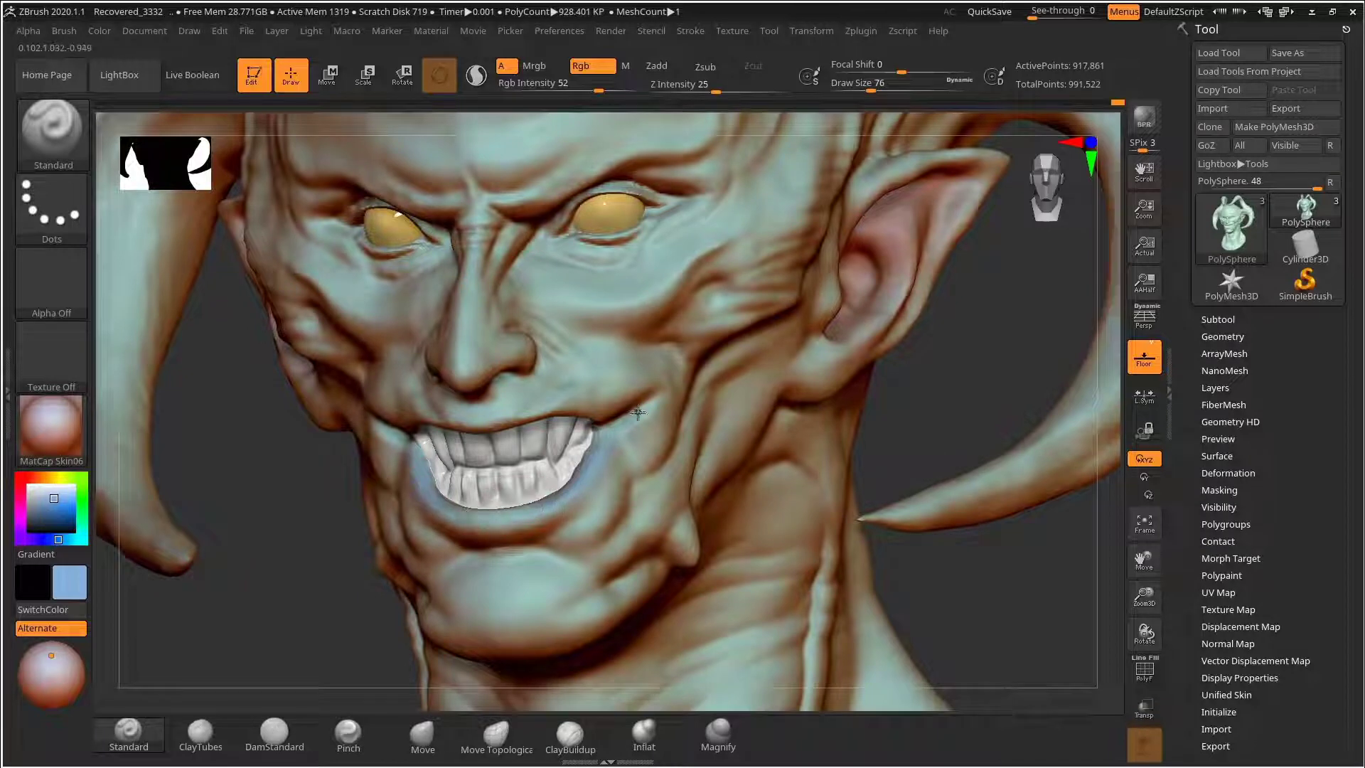
pyautogui.moveTo(300, 577); pyautogui.dragTo(495, 469)
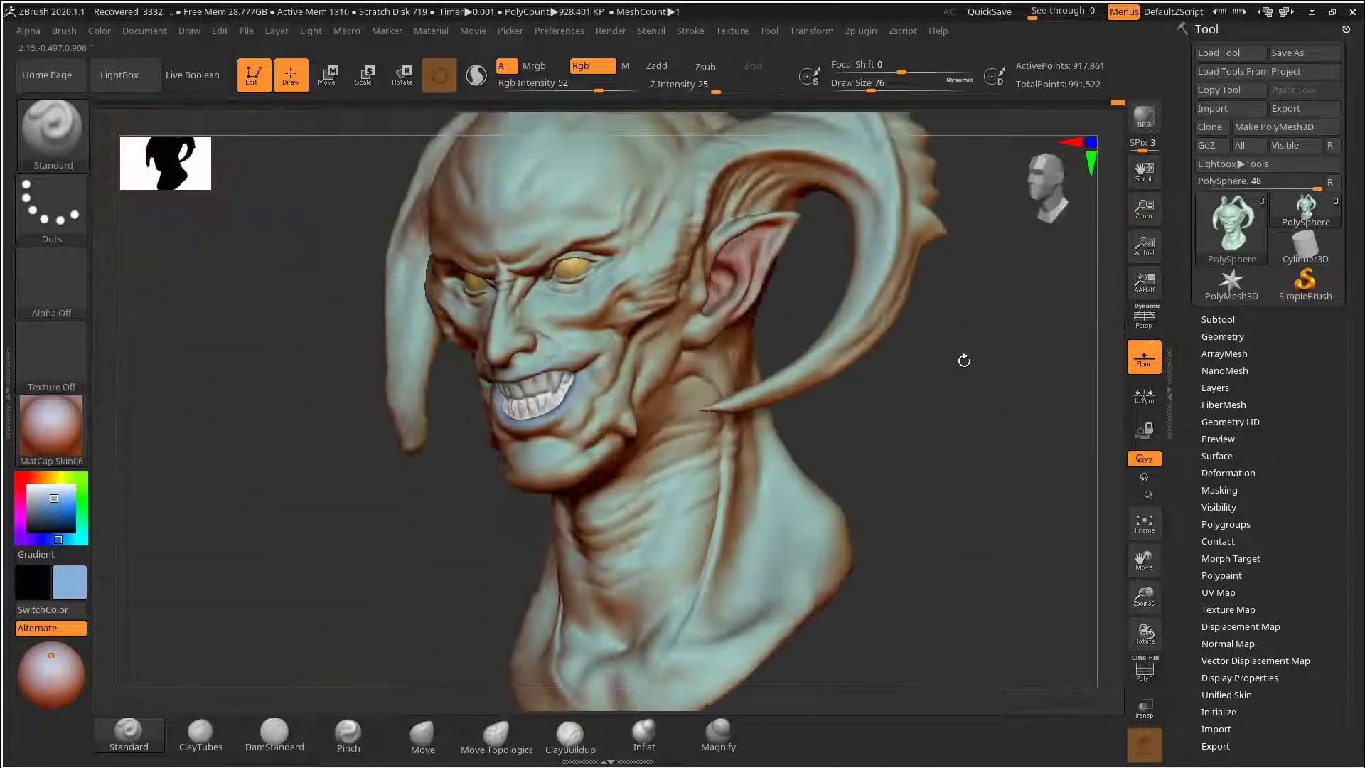
pyautogui.hotkey('ctrl', 'z')
pyautogui.hotkey('ctrl', 'z')
# Step: Paint the skin around the eye sockets in a muted brown, working with draw sizes 91 and 73
pyautogui.moveTo(943, 458); pyautogui.dragTo(898, 471)
pyautogui.click(42, 477)
pyautogui.click(52, 511)
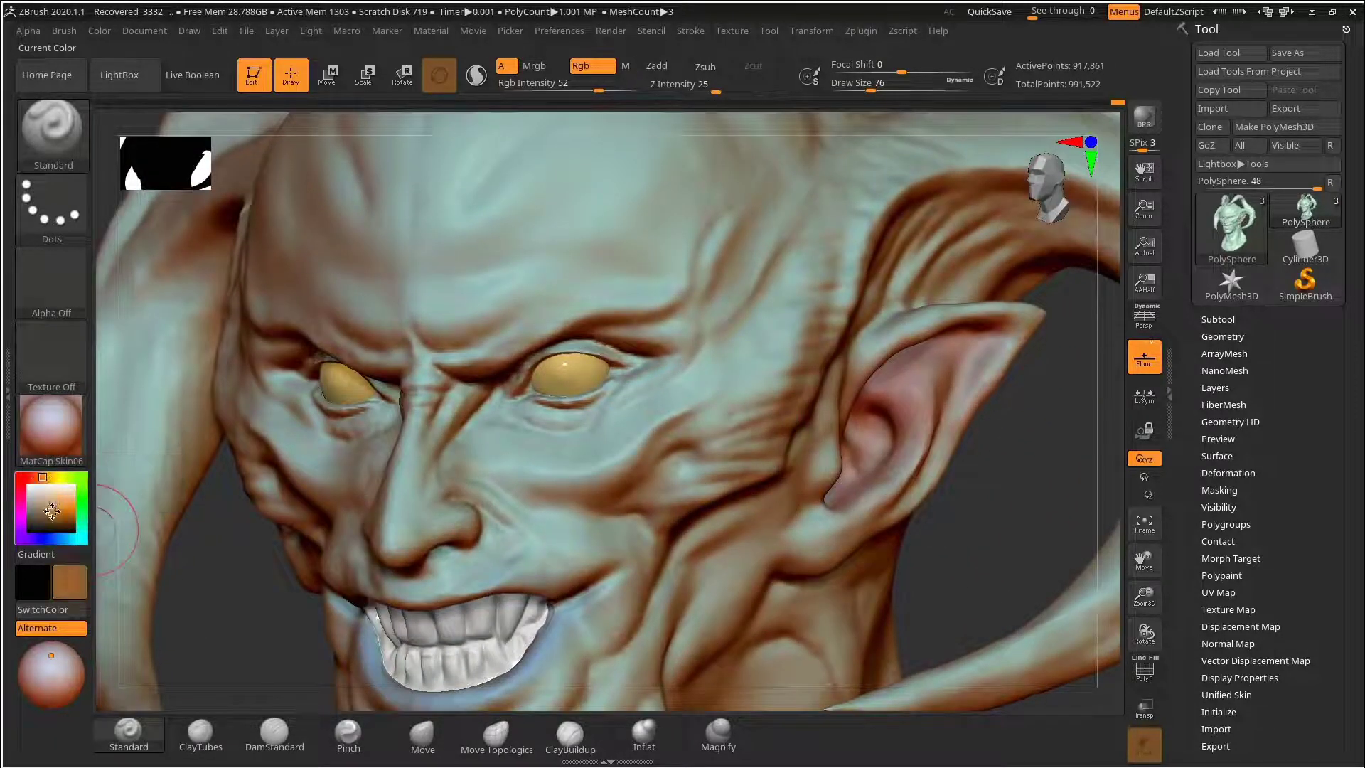
pyautogui.moveTo(539, 413)
pyautogui.mouseDown()
pyautogui.moveTo(605, 406)
pyautogui.moveTo(666, 372)
pyautogui.moveTo(627, 350)
pyautogui.moveTo(646, 378)
pyautogui.moveTo(658, 368)
pyautogui.mouseUp()
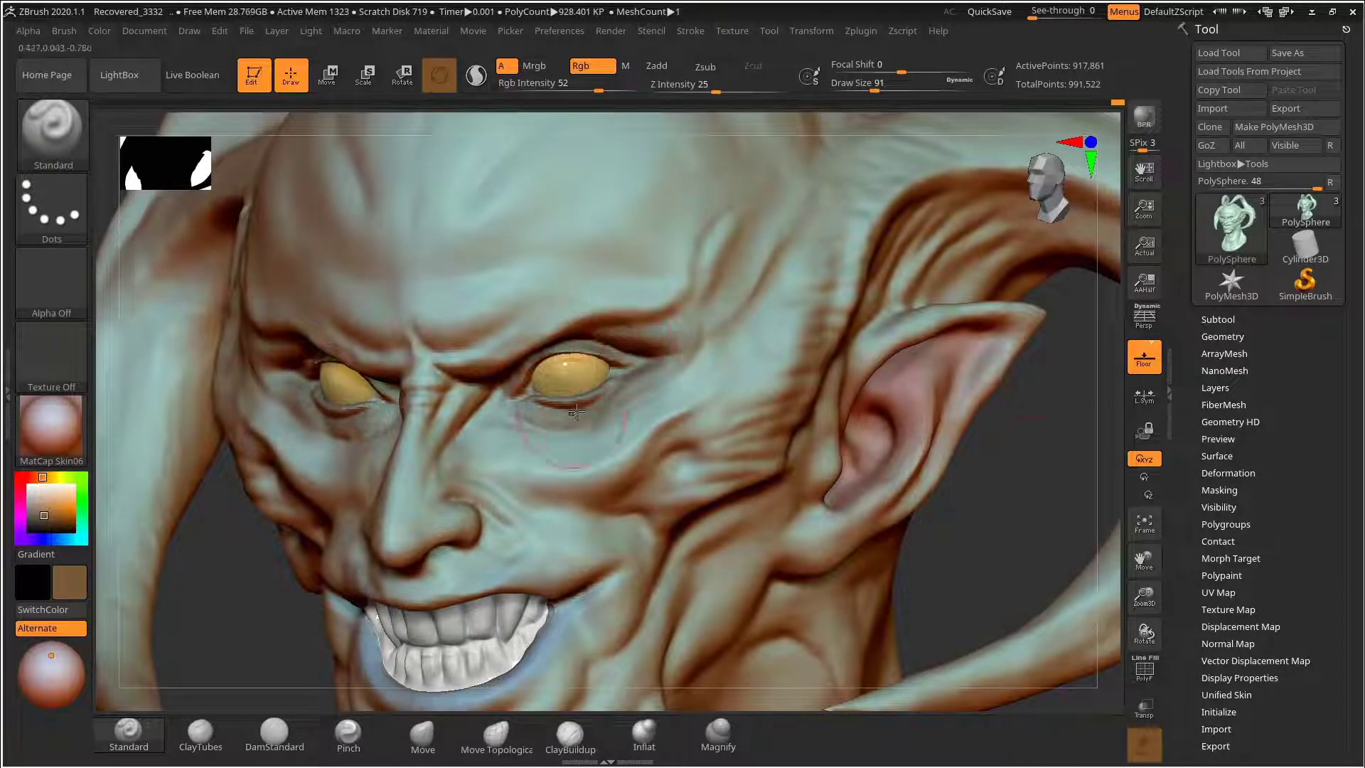
pyautogui.moveTo(976, 527)
pyautogui.keyDown('alt'); pyautogui.mouseDown()
pyautogui.moveTo(969, 472)
pyautogui.moveTo(1067, 473)
pyautogui.mouseUp(); pyautogui.keyUp('alt')
pyautogui.keyDown('alt'); pyautogui.moveTo(1066, 473); pyautogui.dragTo(1059, 547); pyautogui.keyUp('alt')
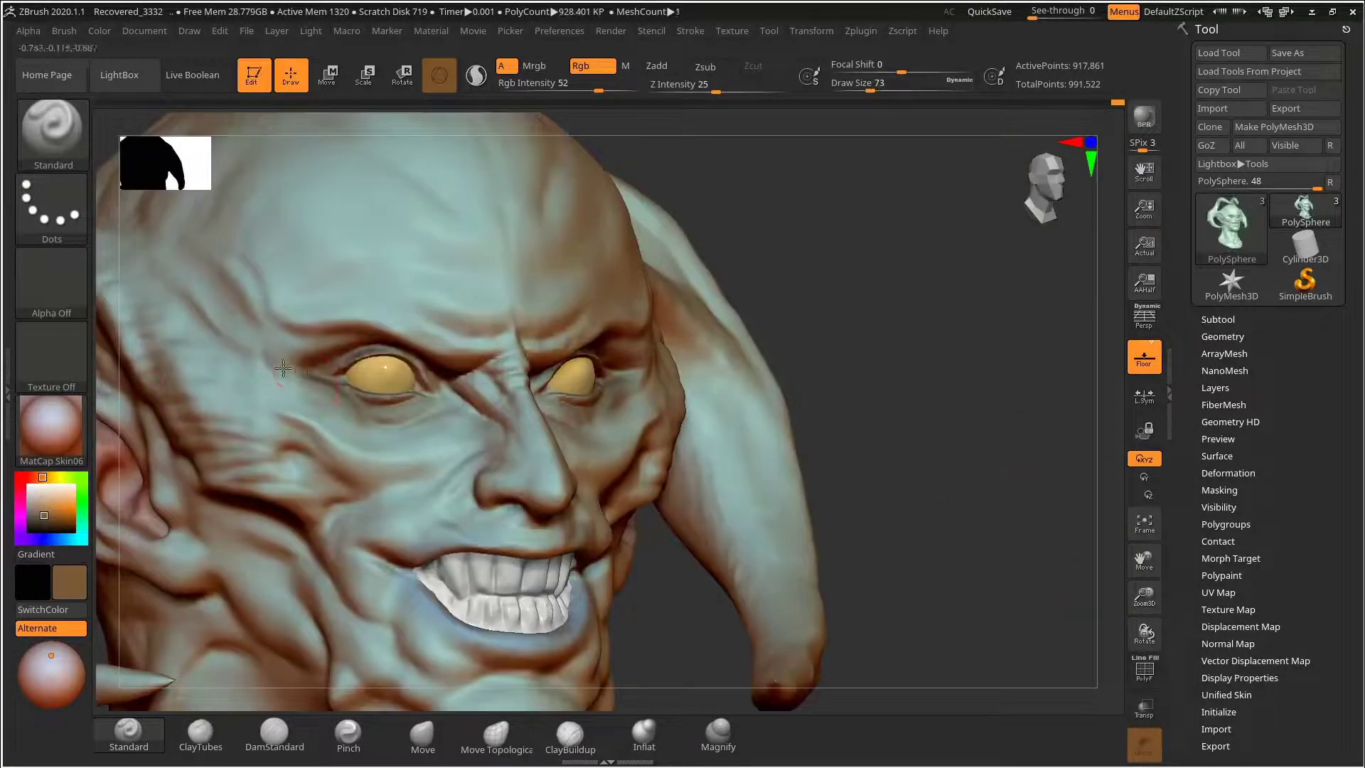
pyautogui.moveTo(1024, 356); pyautogui.dragTo(803, 491)
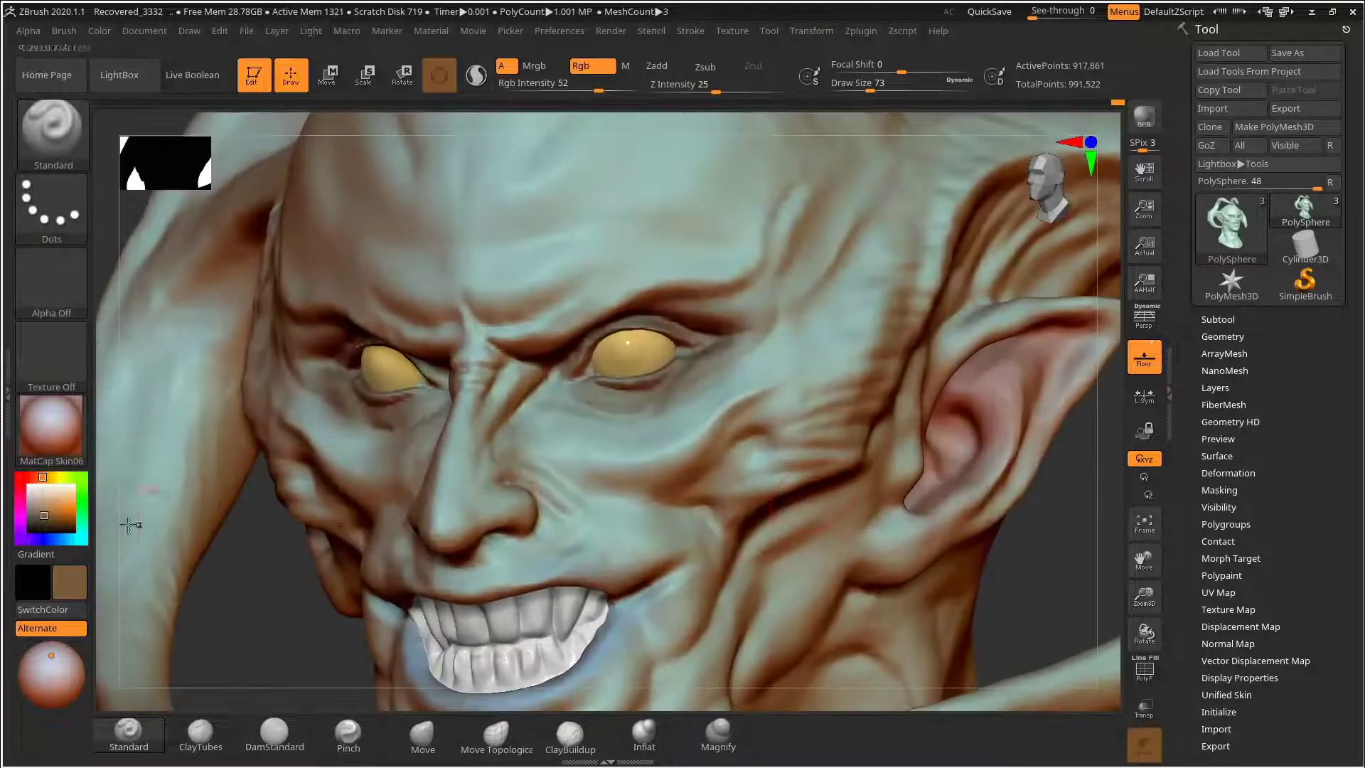
# Step: Tint the outer eye corners in dark blue at draw size 73 and line the lower eyelids at draw size 16
pyautogui.click(57, 540)
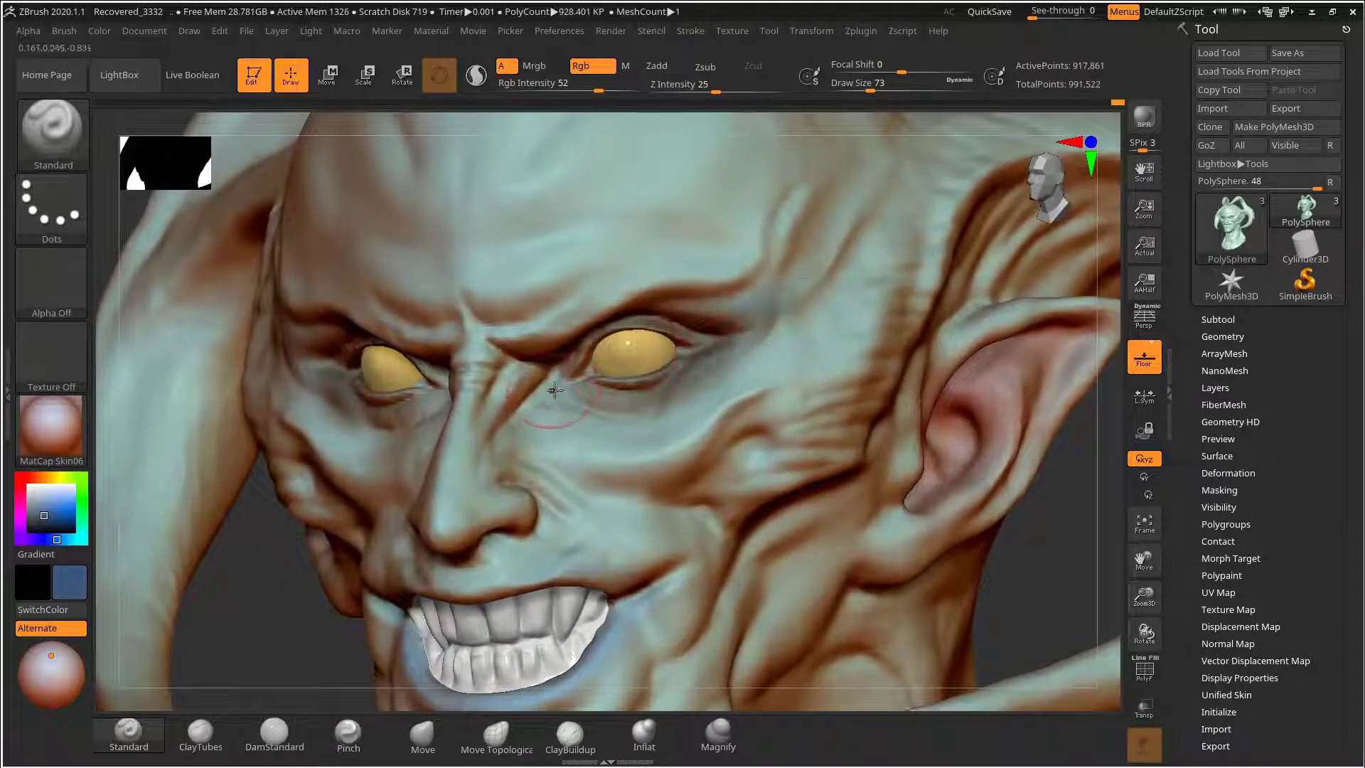
pyautogui.keyDown('alt'); pyautogui.moveTo(554, 390); pyautogui.dragTo(1054, 605); pyautogui.keyUp('alt')
pyautogui.moveTo(601, 418); pyautogui.dragTo(469, 456)
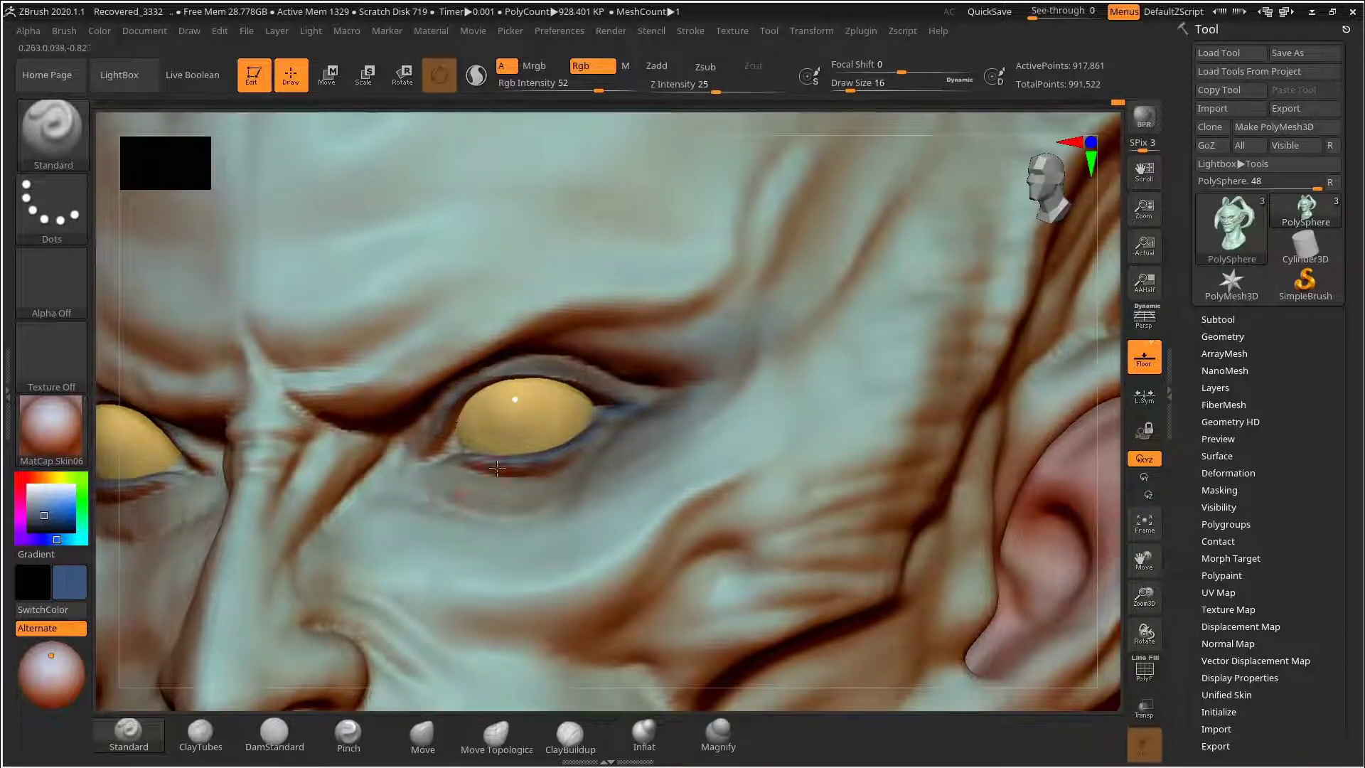
pyautogui.moveTo(1104, 473)
pyautogui.keyDown('alt'); pyautogui.mouseDown()
pyautogui.moveTo(929, 518)
pyautogui.moveTo(984, 476)
pyautogui.moveTo(1016, 475)
pyautogui.mouseUp(); pyautogui.keyUp('alt')
pyautogui.keyDown('alt'); pyautogui.moveTo(1017, 475); pyautogui.dragTo(1052, 526); pyautogui.keyUp('alt')
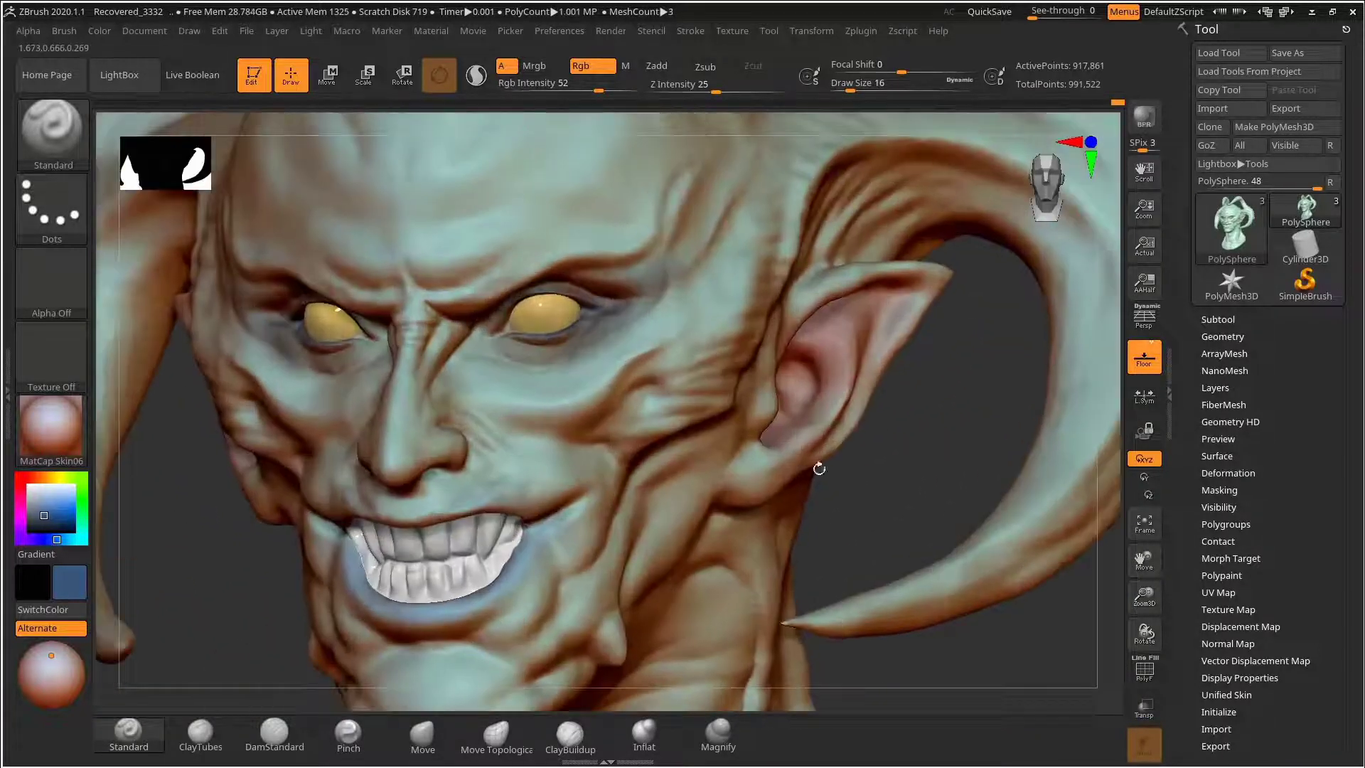
# Step: Paint dark blue into the cheek hollows beside the cheekbones with draw sizes 91 and 85
pyautogui.press('s')
pyautogui.moveTo(629, 430); pyautogui.dragTo(648, 430)
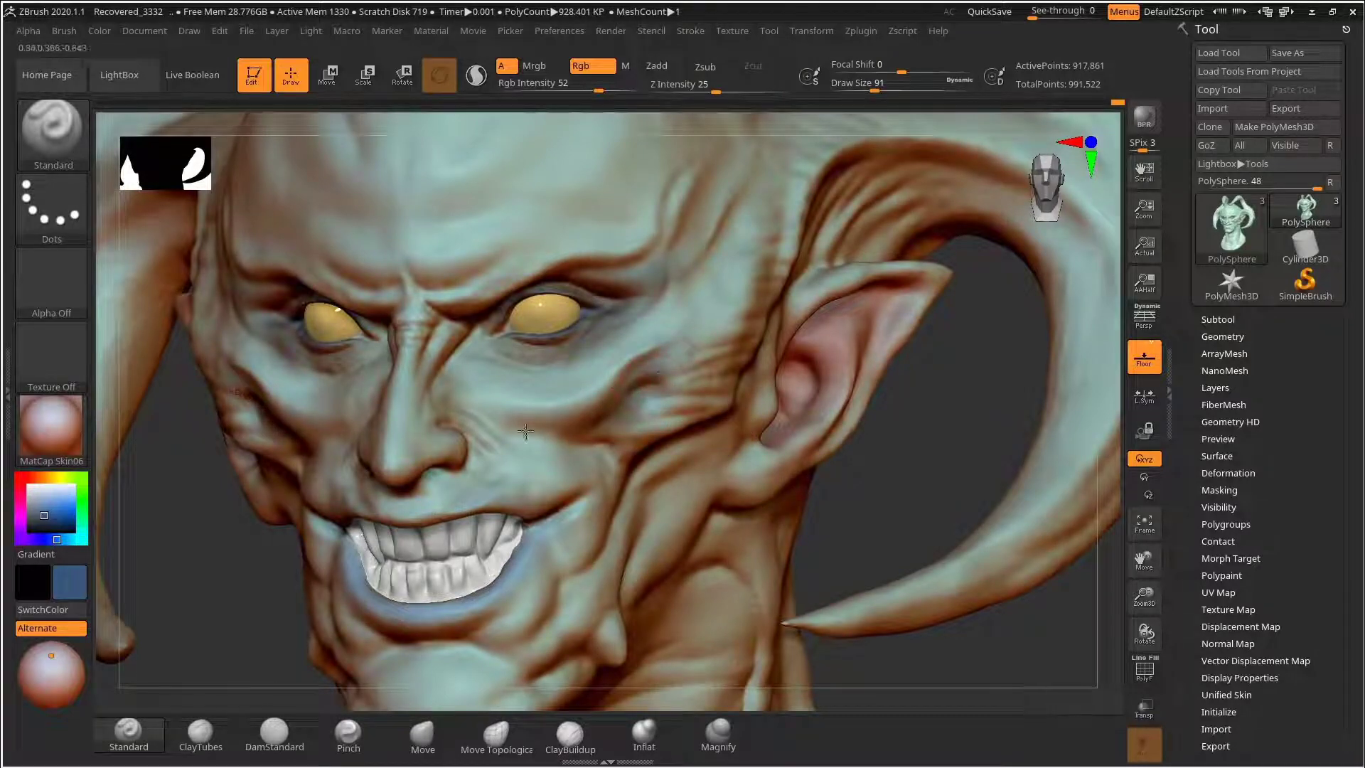
pyautogui.moveTo(879, 476)
pyautogui.mouseDown()
pyautogui.moveTo(937, 445)
pyautogui.moveTo(771, 462)
pyautogui.moveTo(959, 441)
pyautogui.moveTo(1023, 491)
pyautogui.mouseUp()
pyautogui.moveTo(1044, 435); pyautogui.dragTo(937, 416)
pyautogui.moveTo(937, 416); pyautogui.dragTo(974, 441)
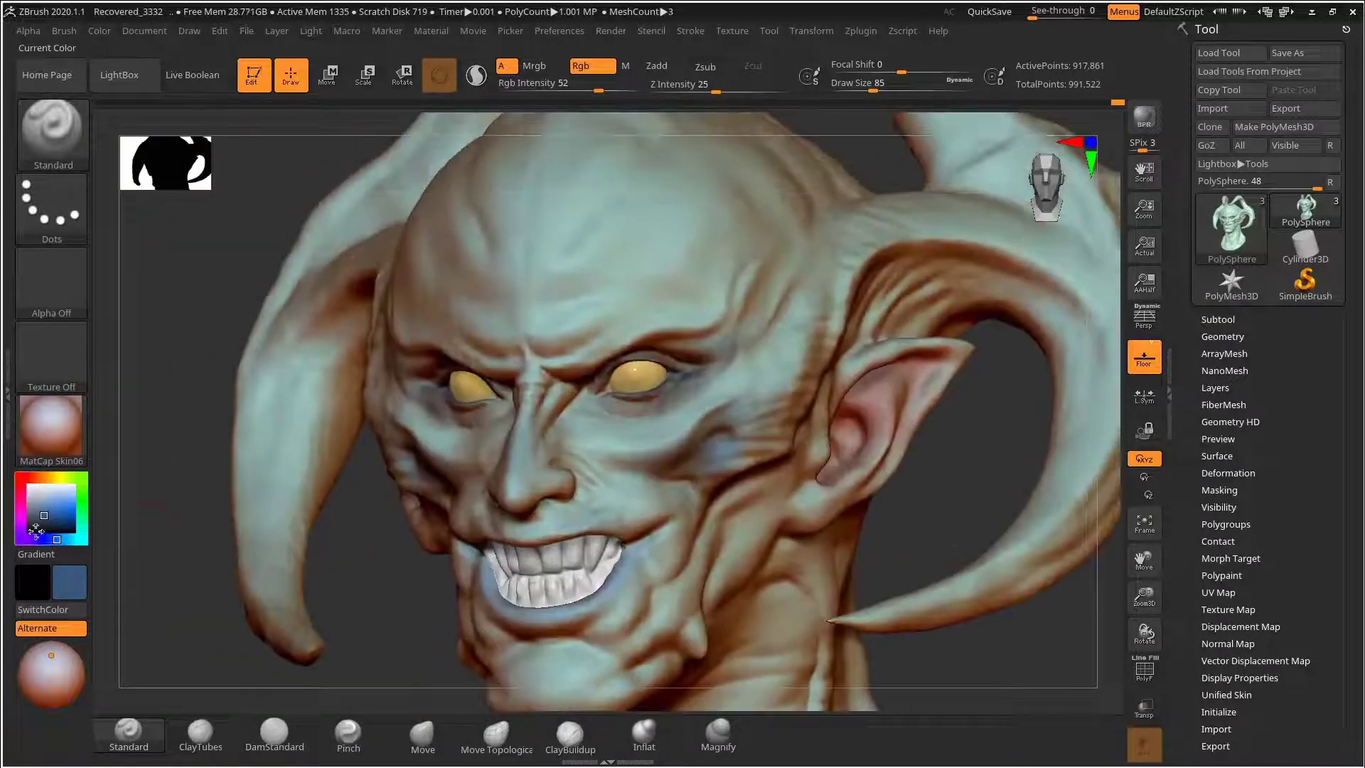
# Step: Tint the forehead and top of the skull in pale yellow at draw size 312
pyautogui.click(55, 477)
pyautogui.click(51, 492)
pyautogui.keyDown('alt'); pyautogui.moveTo(220, 402); pyautogui.dragTo(236, 539); pyautogui.keyUp('alt')
pyautogui.press('s')
pyautogui.moveTo(508, 382); pyautogui.dragTo(543, 383)
pyautogui.moveTo(540, 342)
pyautogui.mouseDown()
pyautogui.moveTo(521, 344)
pyautogui.moveTo(615, 372)
pyautogui.mouseUp()
pyautogui.moveTo(235, 491); pyautogui.dragTo(165, 464)
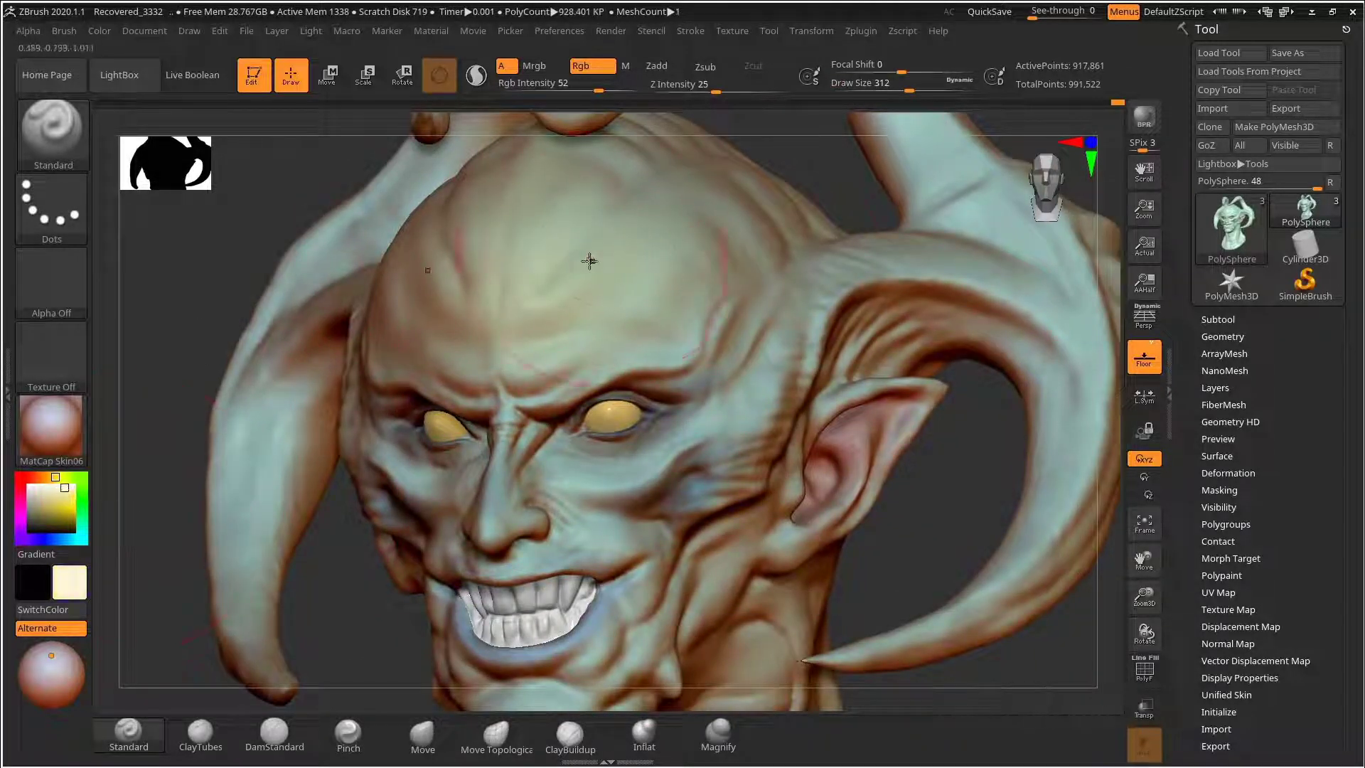
# Step: Redden the nose with salmon orange, try the color in the eye corners at draw size 17 and undo that last stroke
pyautogui.click(62, 502)
pyautogui.click(34, 477)
pyautogui.press('s')
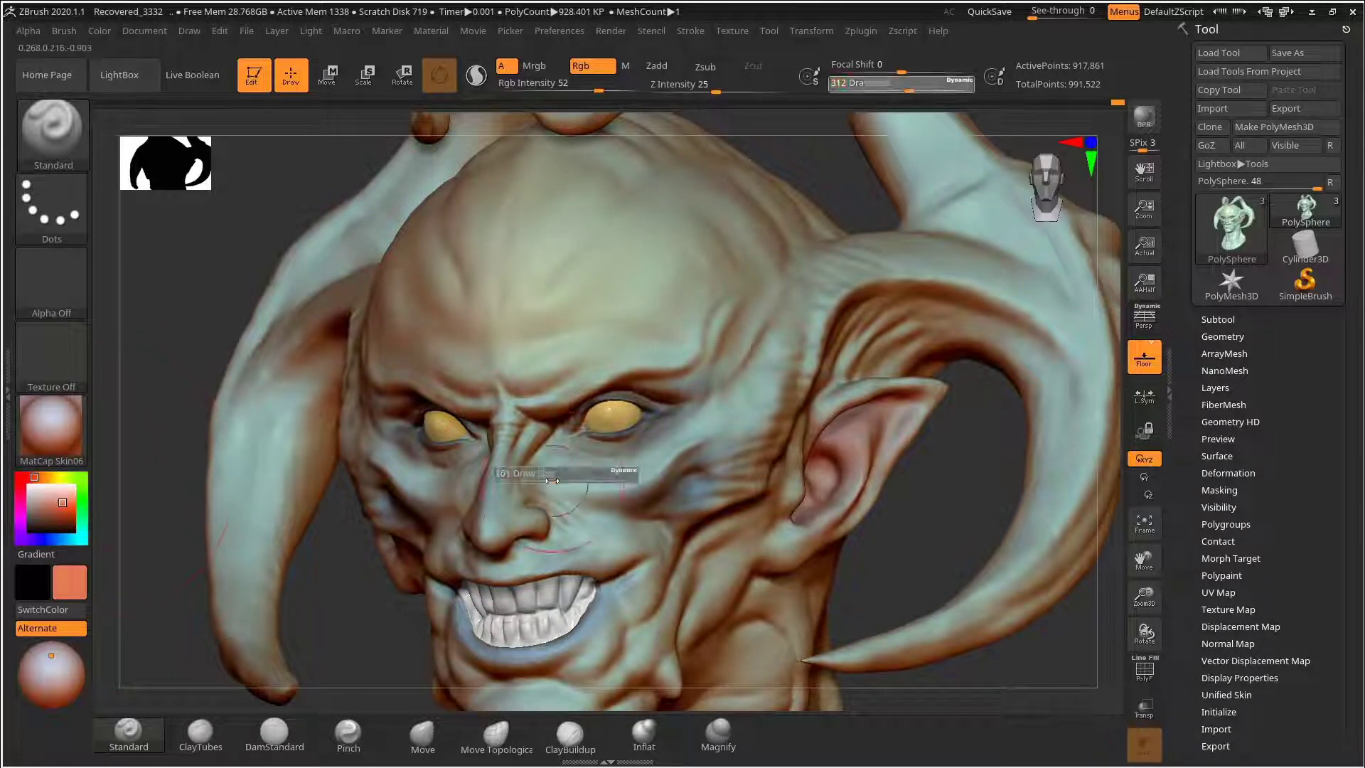
pyautogui.moveTo(553, 480); pyautogui.dragTo(549, 481)
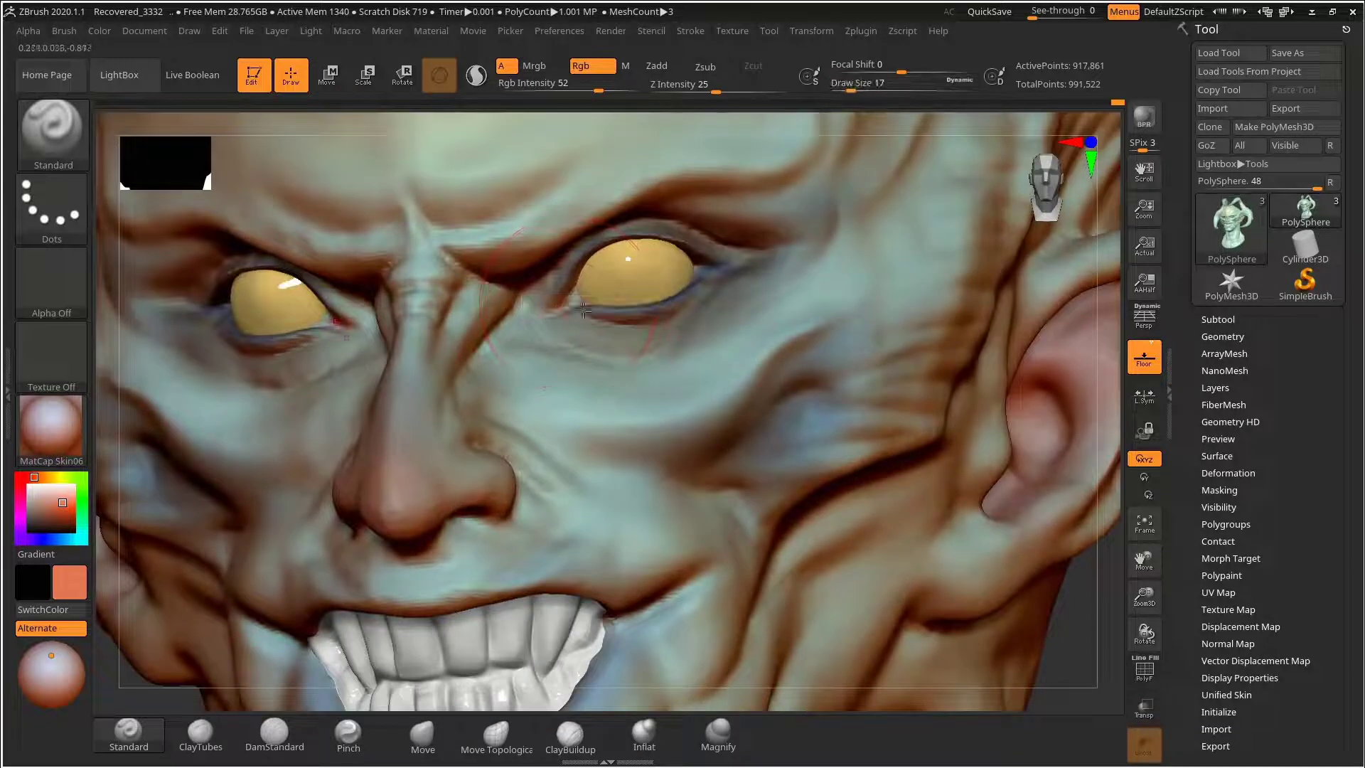
pyautogui.hotkey('ctrl', 'z')
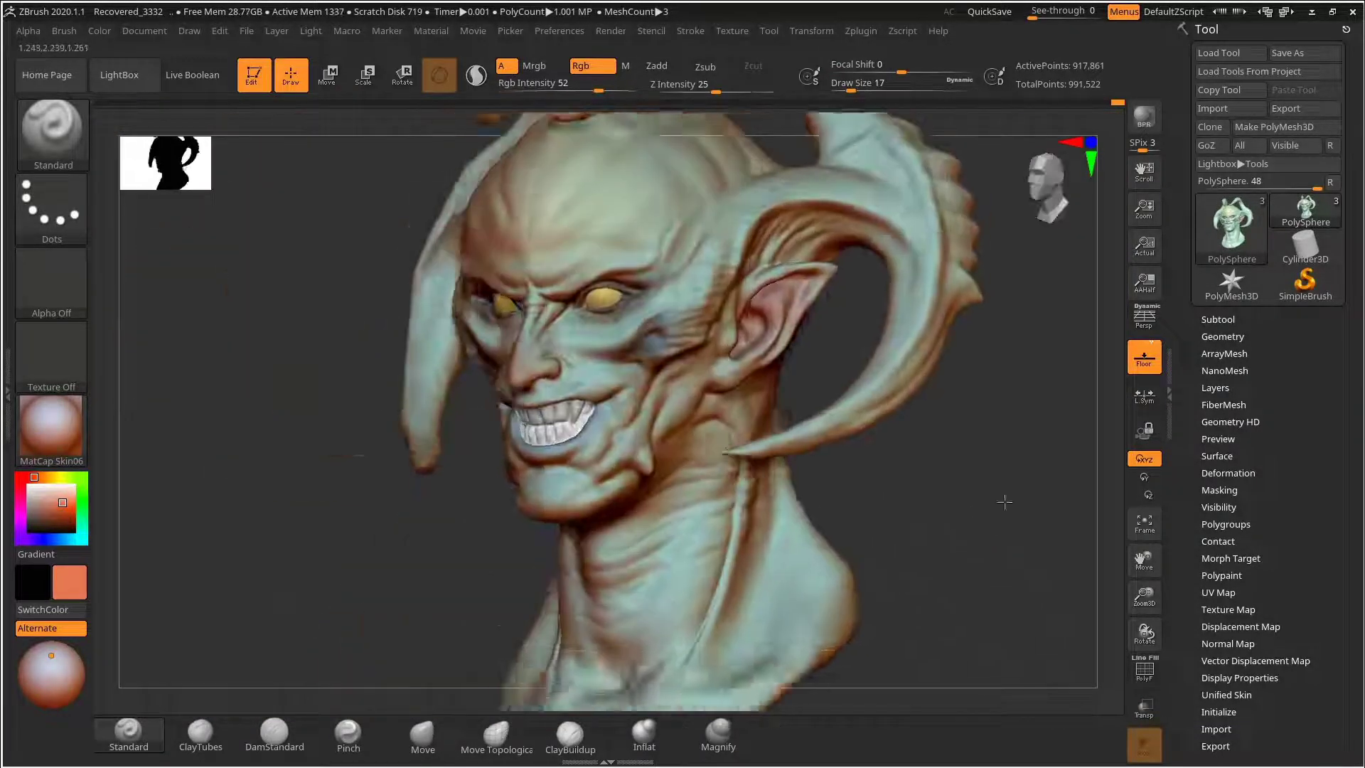
# Step: Paint the lower curved horns from their tips upward in near-black brown at draw size 246
pyautogui.moveTo(1004, 502); pyautogui.dragTo(1033, 555)
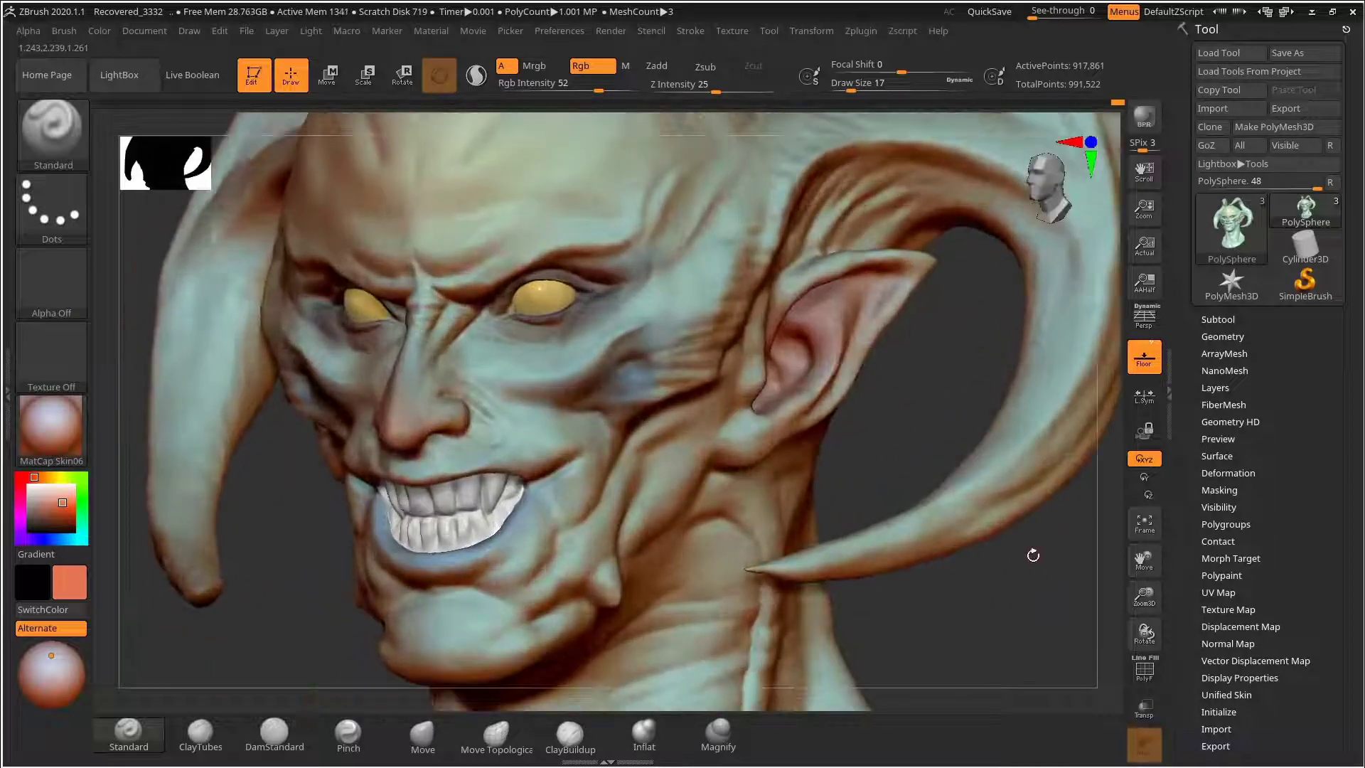
pyautogui.moveTo(1017, 613); pyautogui.dragTo(960, 603)
pyautogui.keyDown('alt'); pyautogui.moveTo(960, 603); pyautogui.dragTo(966, 573); pyautogui.keyUp('alt')
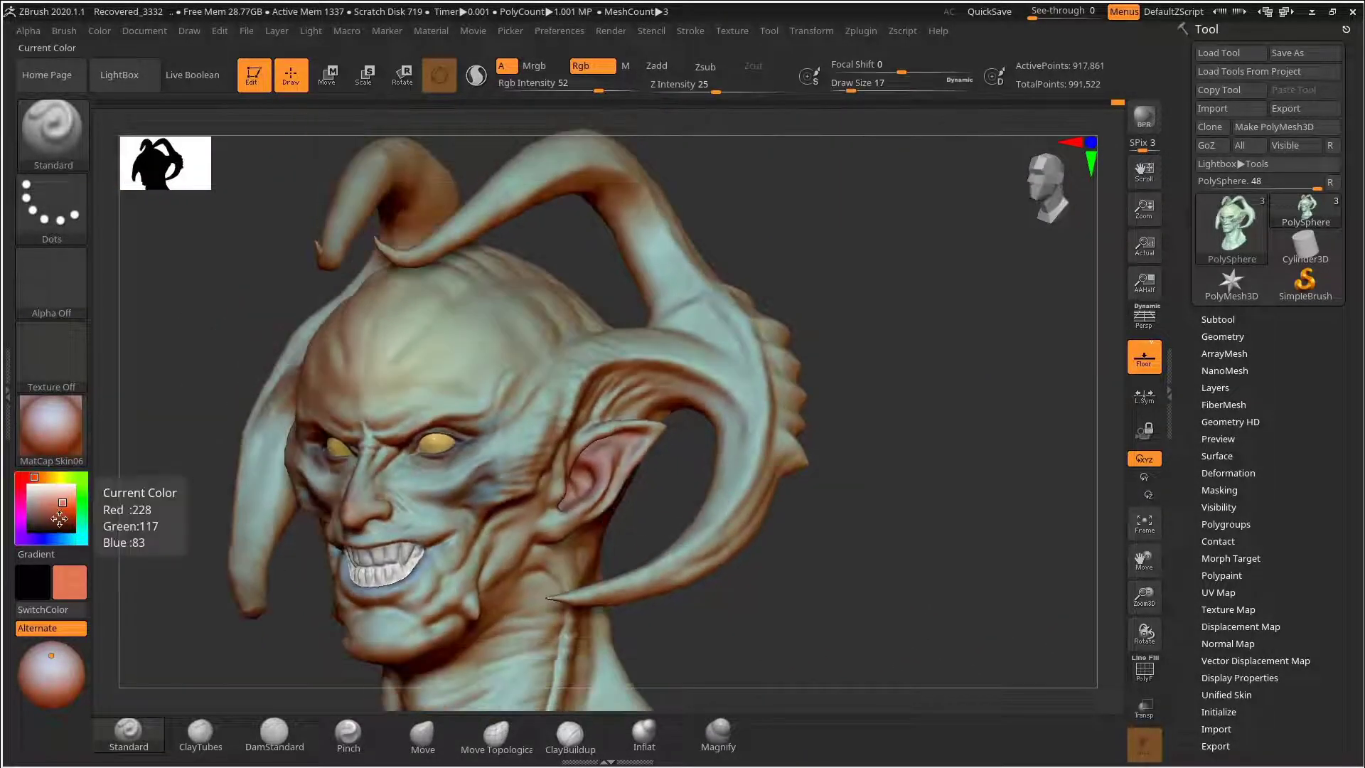
pyautogui.click(38, 524)
pyautogui.press('s')
pyautogui.click(775, 392)
pyautogui.moveTo(764, 427); pyautogui.dragTo(728, 508)
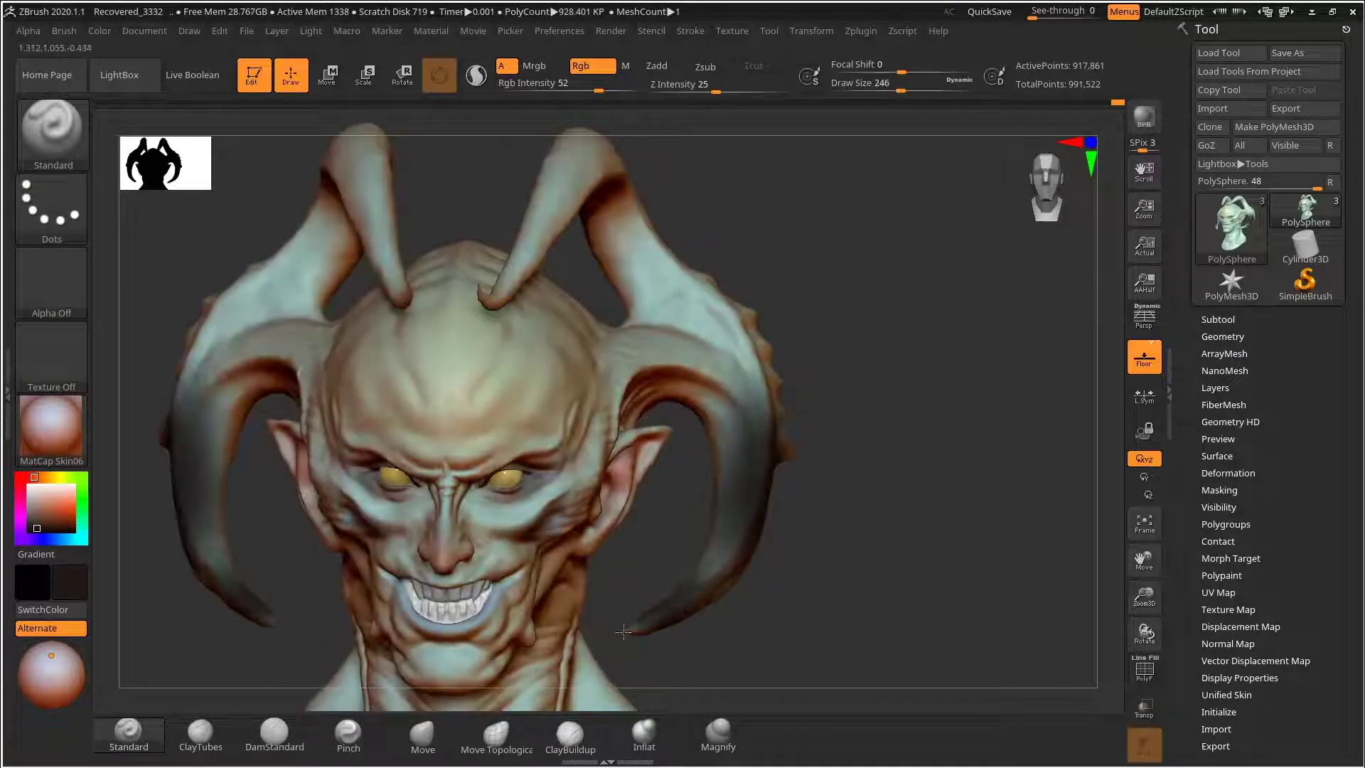
pyautogui.moveTo(242, 611); pyautogui.dragTo(214, 526)
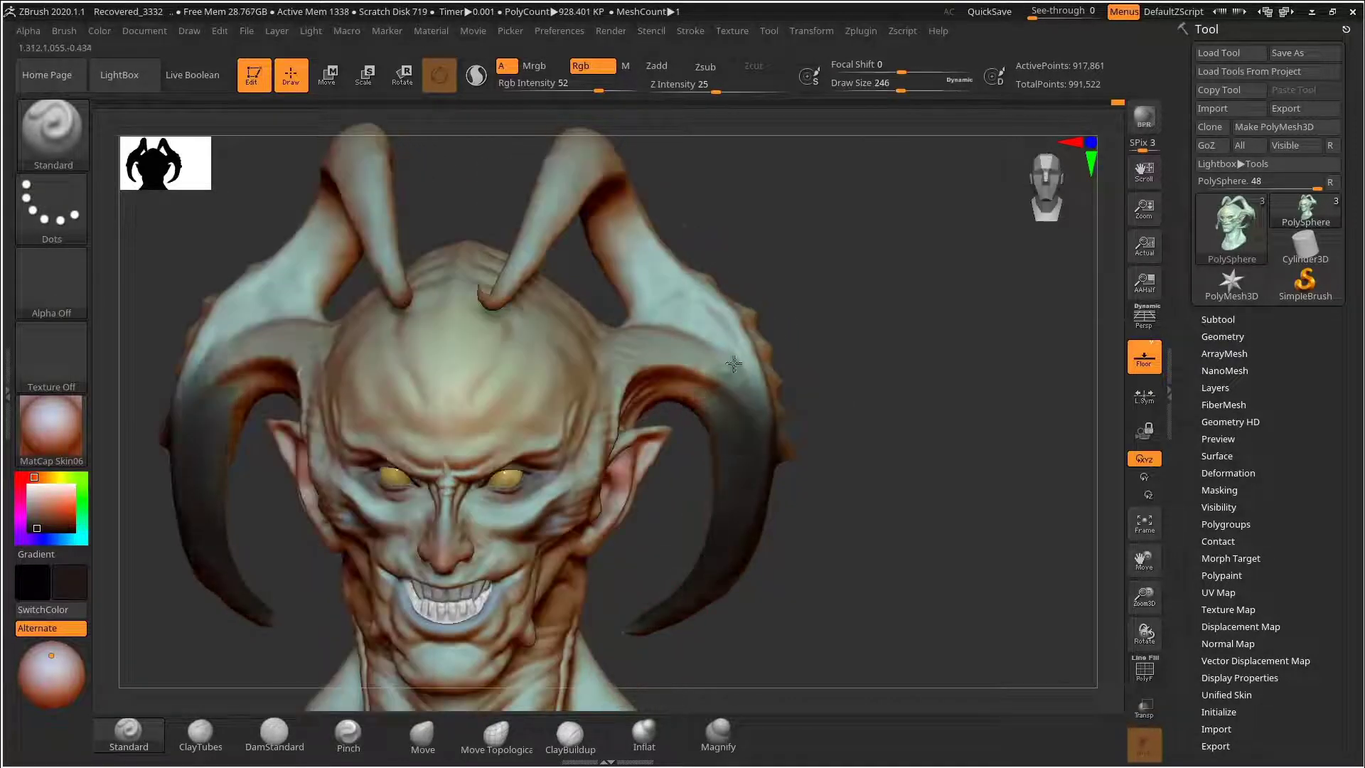
pyautogui.moveTo(214, 526); pyautogui.dragTo(214, 370)
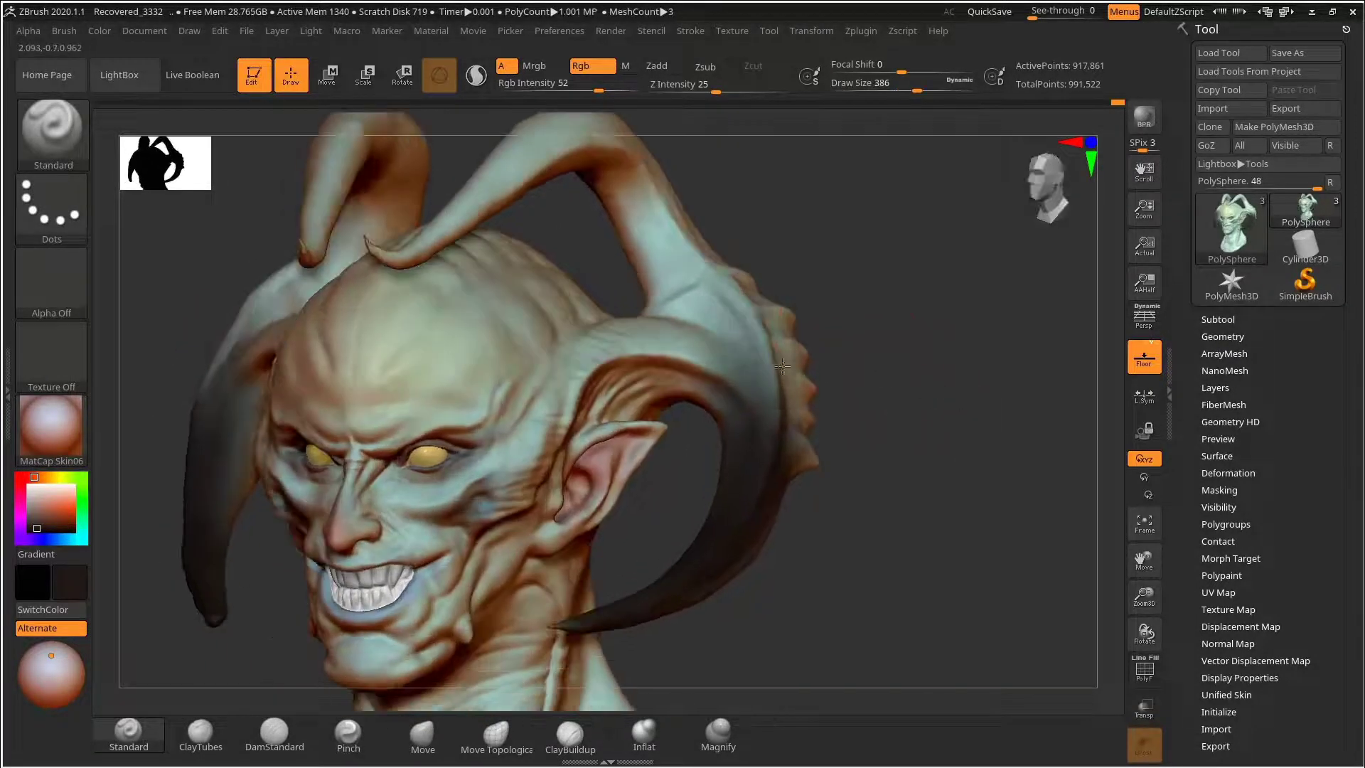
# Step: Darken the ridged backs of the horns and the upper horns in near-black brown with draw sizes 324 and 289
pyautogui.moveTo(825, 376); pyautogui.dragTo(421, 329)
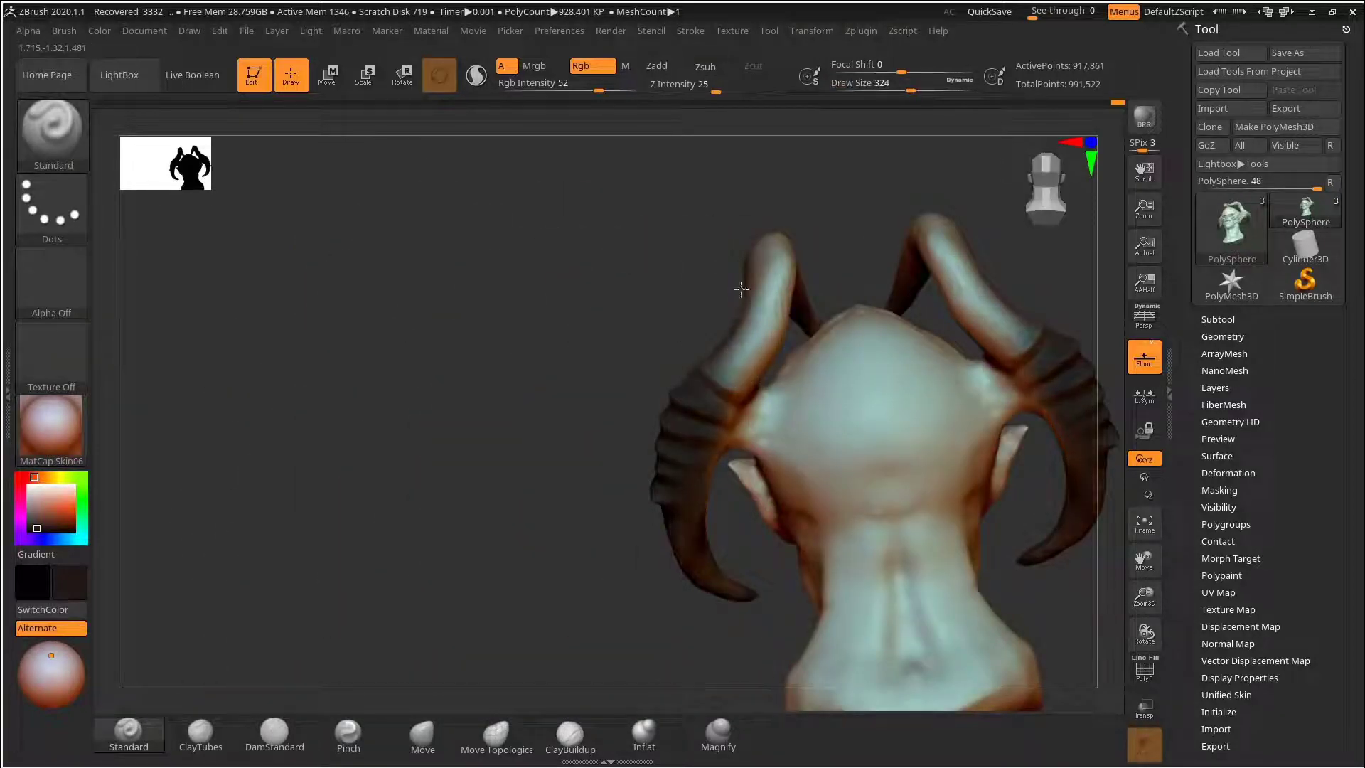
pyautogui.moveTo(427, 306); pyautogui.dragTo(632, 361)
pyautogui.keyDown('alt'); pyautogui.moveTo(703, 571); pyautogui.dragTo(661, 669); pyautogui.keyUp('alt')
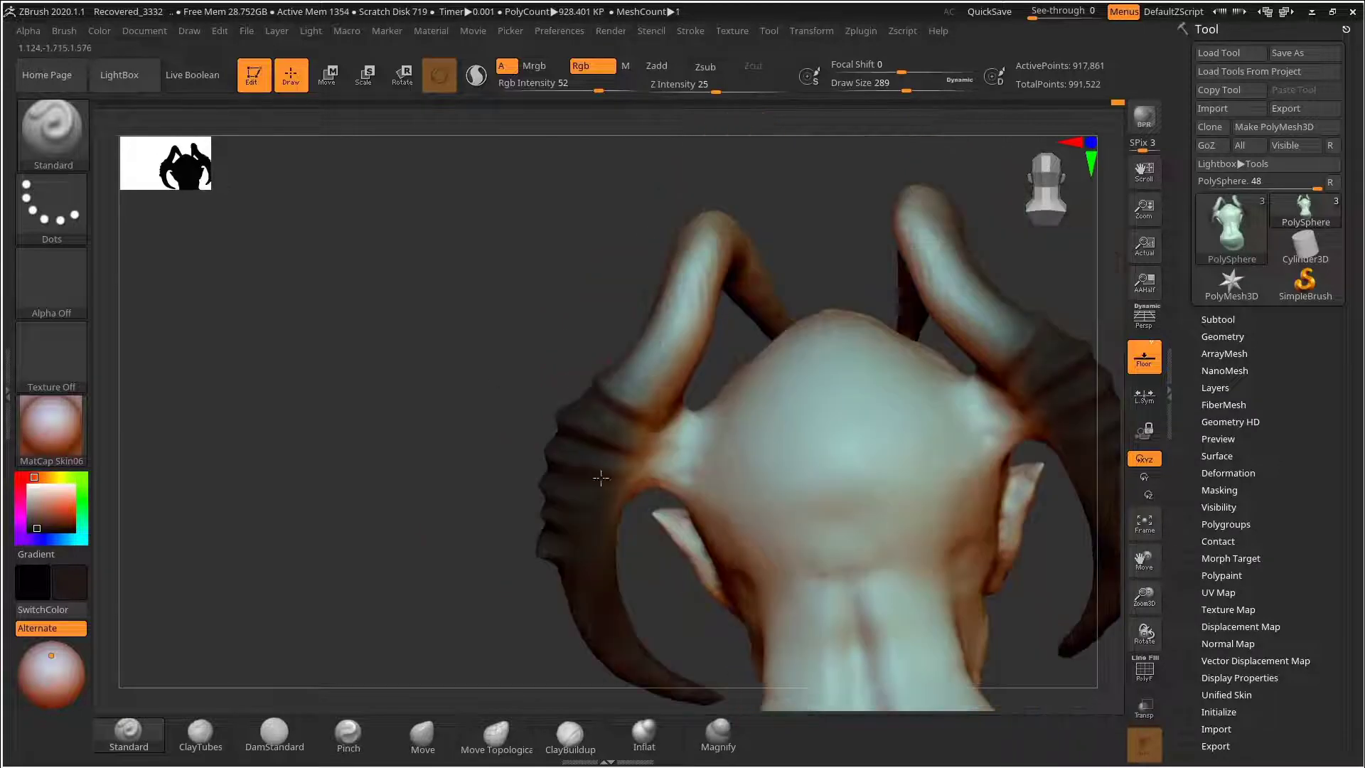
pyautogui.moveTo(600, 475); pyautogui.dragTo(698, 260)
pyautogui.moveTo(270, 234)
pyautogui.mouseDown()
pyautogui.moveTo(363, 263)
pyautogui.moveTo(474, 328)
pyautogui.moveTo(568, 288)
pyautogui.mouseUp()
pyautogui.moveTo(718, 298); pyautogui.dragTo(704, 398)
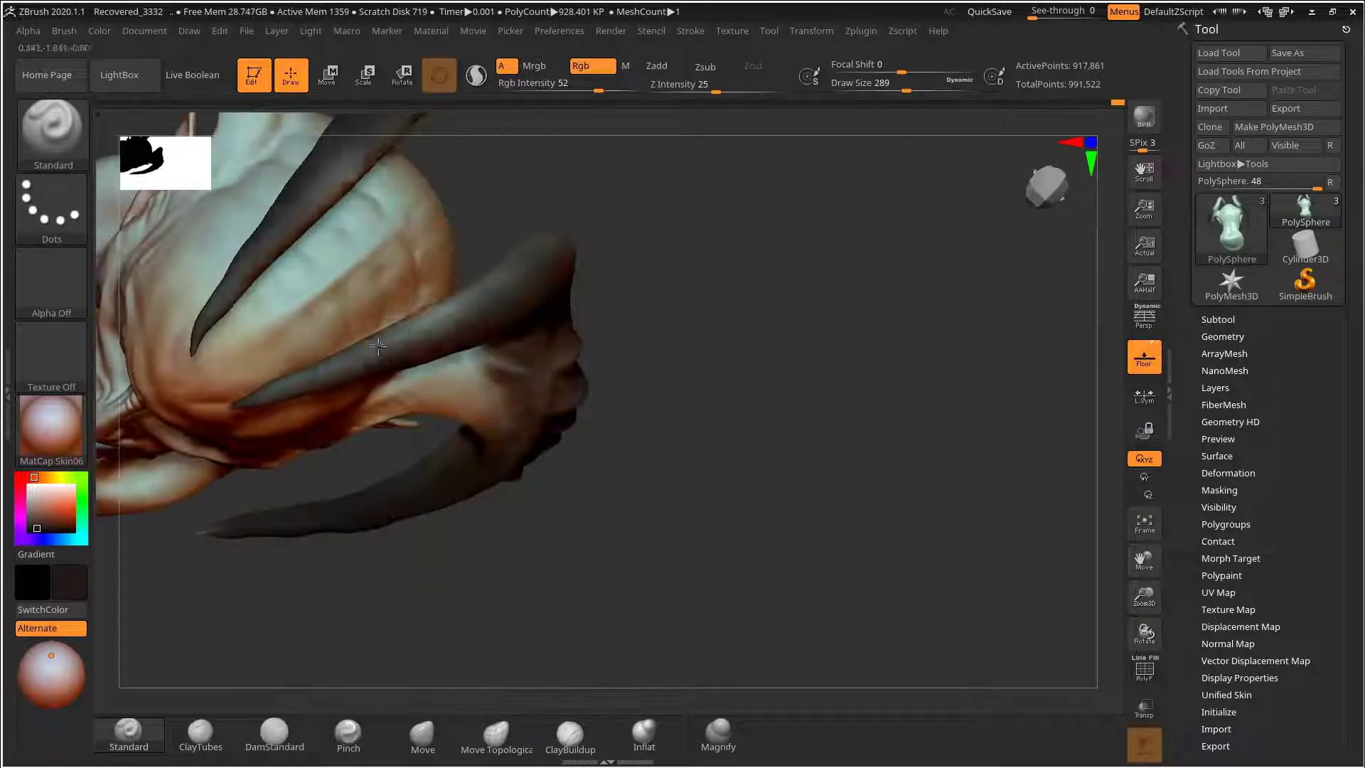
# Step: Cover the remaining light areas of the upper horns and horn bends in near-black brown from all sides
pyautogui.moveTo(384, 342); pyautogui.dragTo(561, 251)
pyautogui.moveTo(683, 298); pyautogui.dragTo(683, 370)
pyautogui.moveTo(725, 427); pyautogui.dragTo(747, 259)
pyautogui.moveTo(477, 288); pyautogui.dragTo(593, 341)
pyautogui.moveTo(725, 320); pyautogui.dragTo(760, 327)
pyautogui.moveTo(594, 351); pyautogui.dragTo(629, 434)
pyautogui.moveTo(718, 419)
pyautogui.mouseDown()
pyautogui.moveTo(941, 393)
pyautogui.moveTo(971, 368)
pyautogui.mouseUp()
pyautogui.moveTo(232, 419); pyautogui.dragTo(313, 292)
pyautogui.moveTo(902, 350)
pyautogui.mouseDown()
pyautogui.moveTo(919, 335)
pyautogui.moveTo(962, 360)
pyautogui.moveTo(878, 353)
pyautogui.moveTo(941, 390)
pyautogui.moveTo(840, 397)
pyautogui.moveTo(929, 396)
pyautogui.moveTo(875, 365)
pyautogui.mouseUp()
pyautogui.moveTo(786, 431)
pyautogui.mouseDown()
pyautogui.moveTo(796, 398)
pyautogui.moveTo(774, 442)
pyautogui.moveTo(786, 466)
pyautogui.moveTo(847, 452)
pyautogui.mouseUp()
# Step: Blend the dark horn color toward the horn bases, reducing the draw size from 246 to 183
pyautogui.click(891, 87)
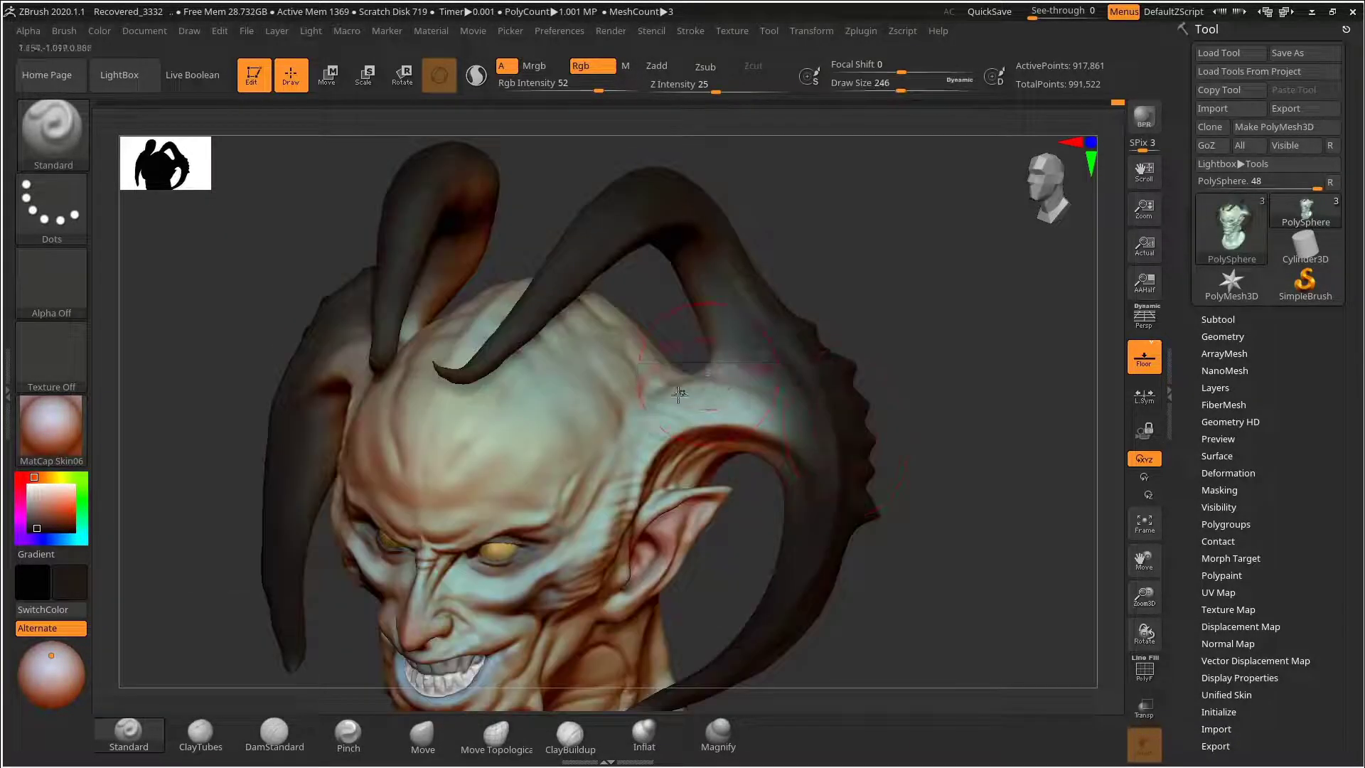
pyautogui.moveTo(931, 349); pyautogui.dragTo(959, 420)
pyautogui.moveTo(946, 369); pyautogui.dragTo(1010, 449)
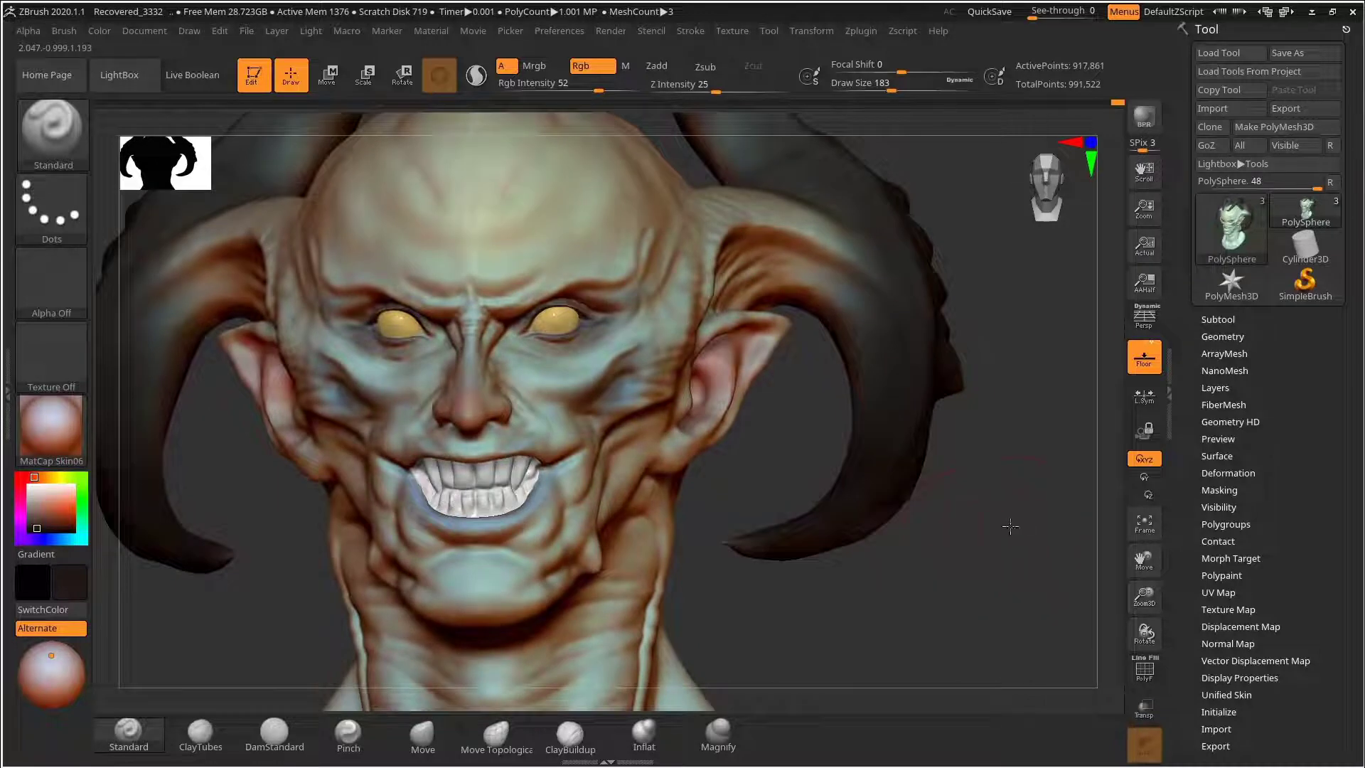
# Step: Select the eyes subtool and refill it in yellow with the ToyPlastic material, using Mrgb
pyautogui.moveTo(1010, 526)
pyautogui.mouseDown()
pyautogui.moveTo(993, 524)
pyautogui.moveTo(969, 448)
pyautogui.moveTo(868, 457)
pyautogui.moveTo(979, 490)
pyautogui.moveTo(932, 610)
pyautogui.moveTo(953, 569)
pyautogui.moveTo(970, 597)
pyautogui.mouseUp()
pyautogui.press('s')
pyautogui.moveTo(610, 447); pyautogui.dragTo(579, 447)
pyautogui.keyDown('alt'); pyautogui.click(611, 444); pyautogui.keyUp('alt')
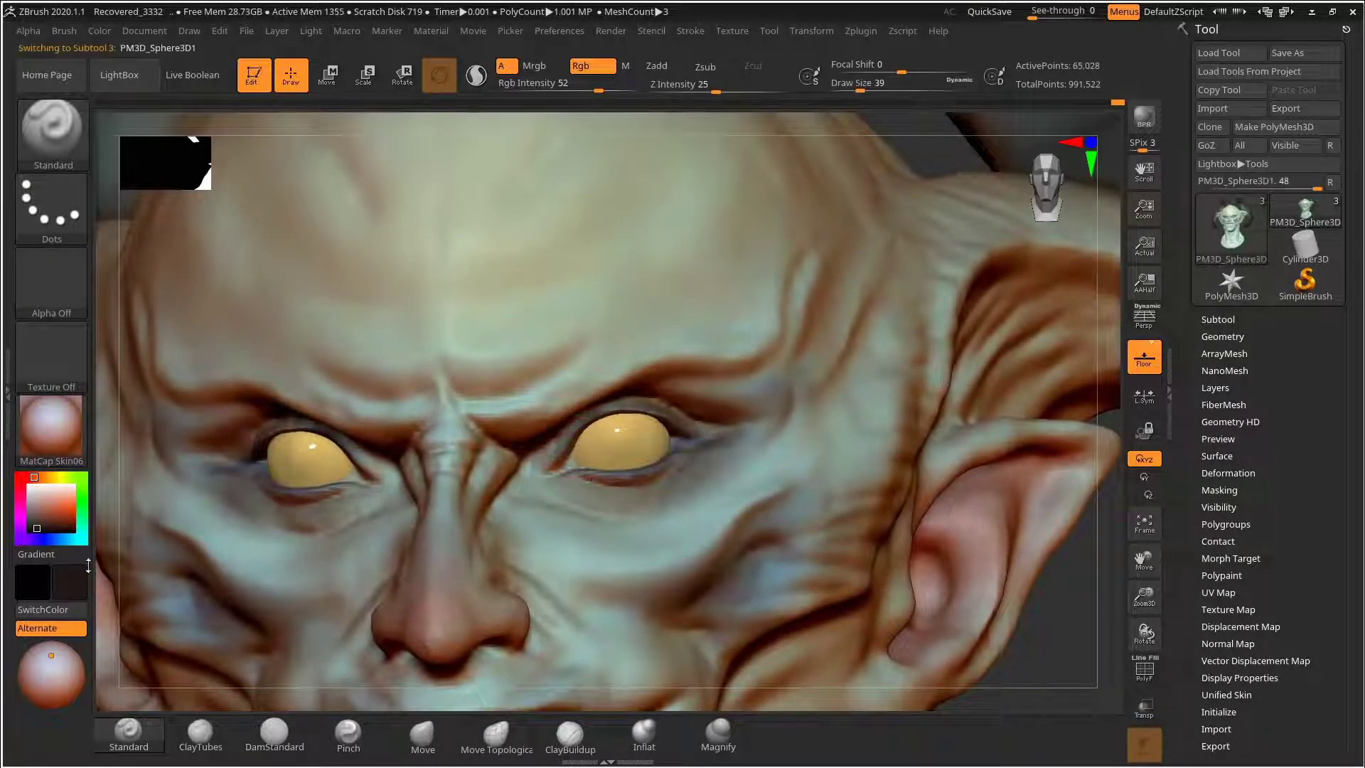
pyautogui.press('m')
pyautogui.click(587, 615)
pyautogui.click(55, 477)
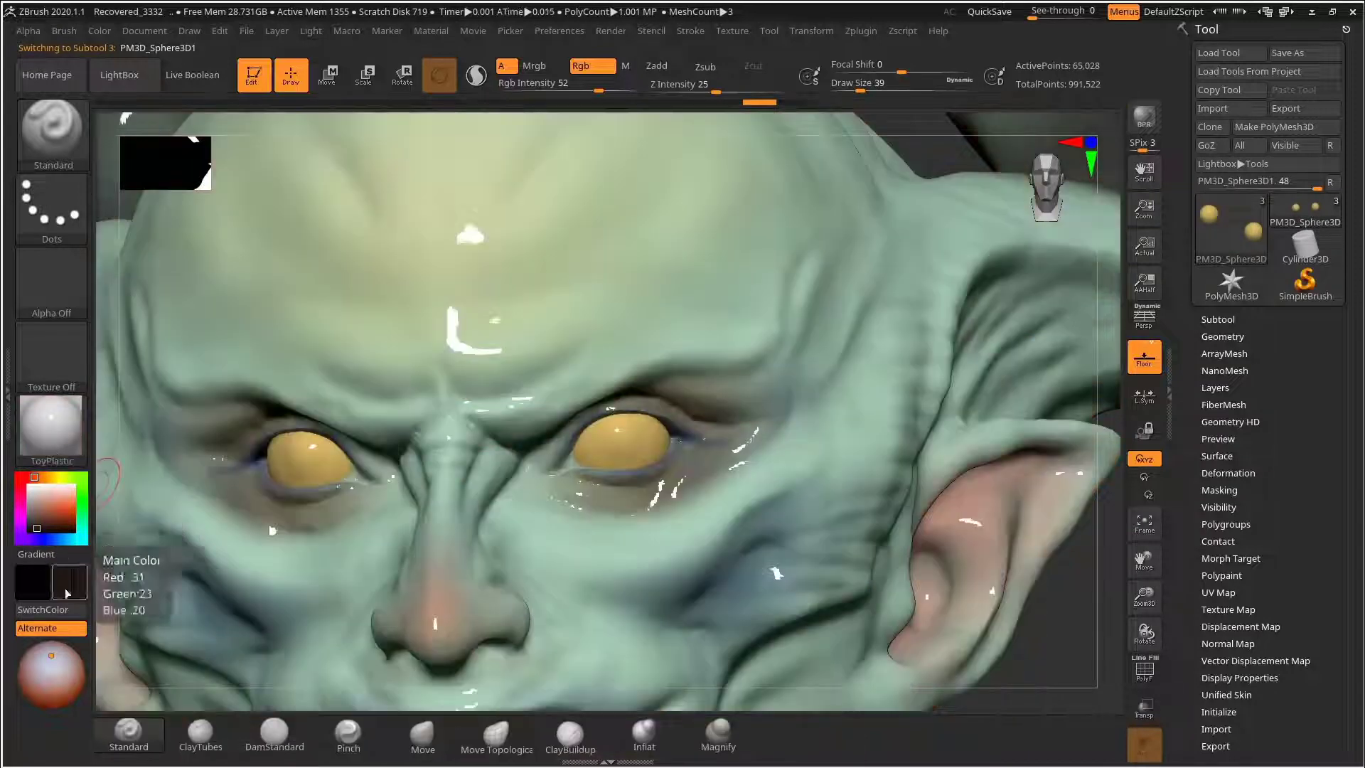
pyautogui.click(46, 502)
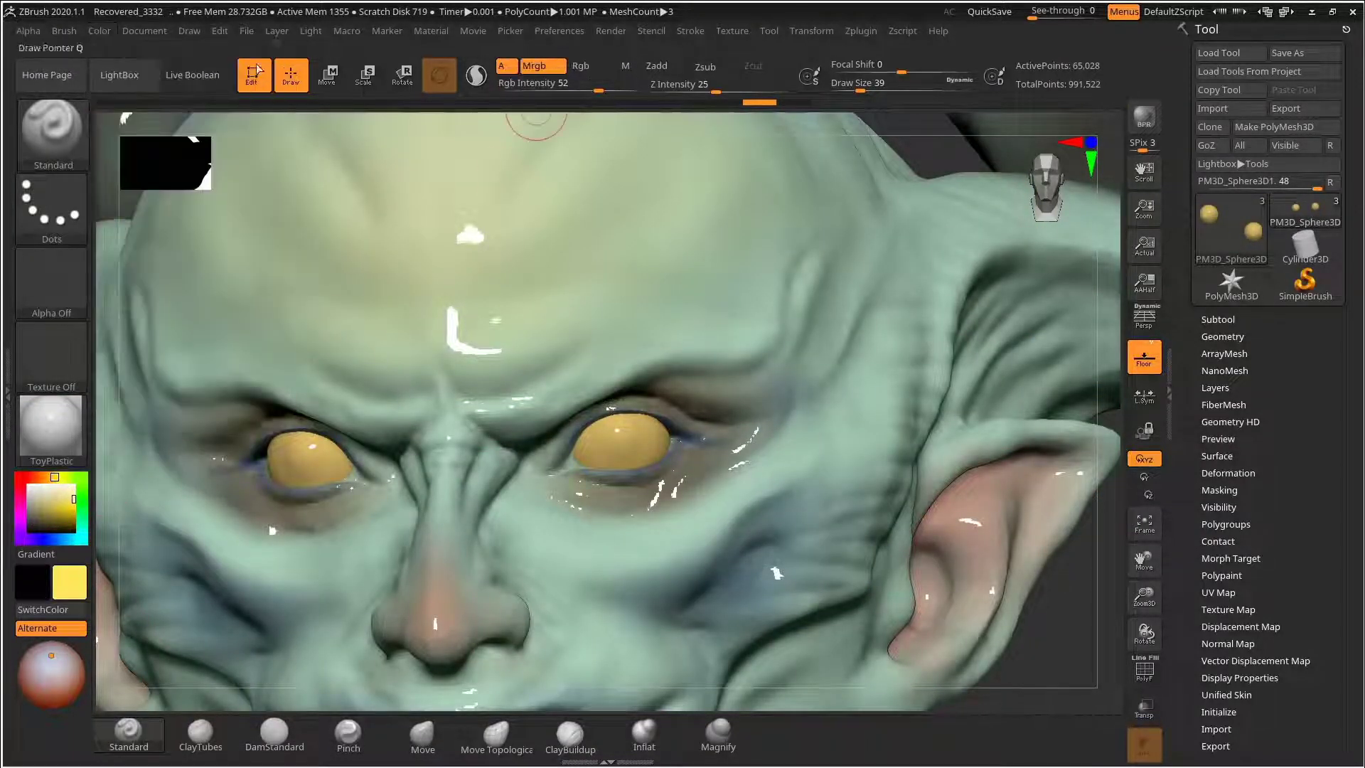
# Step: Shade the edges of the eyeballs in orange with the brush set to Rgb only at draw size 37
pyautogui.scroll(5, 107, 568)
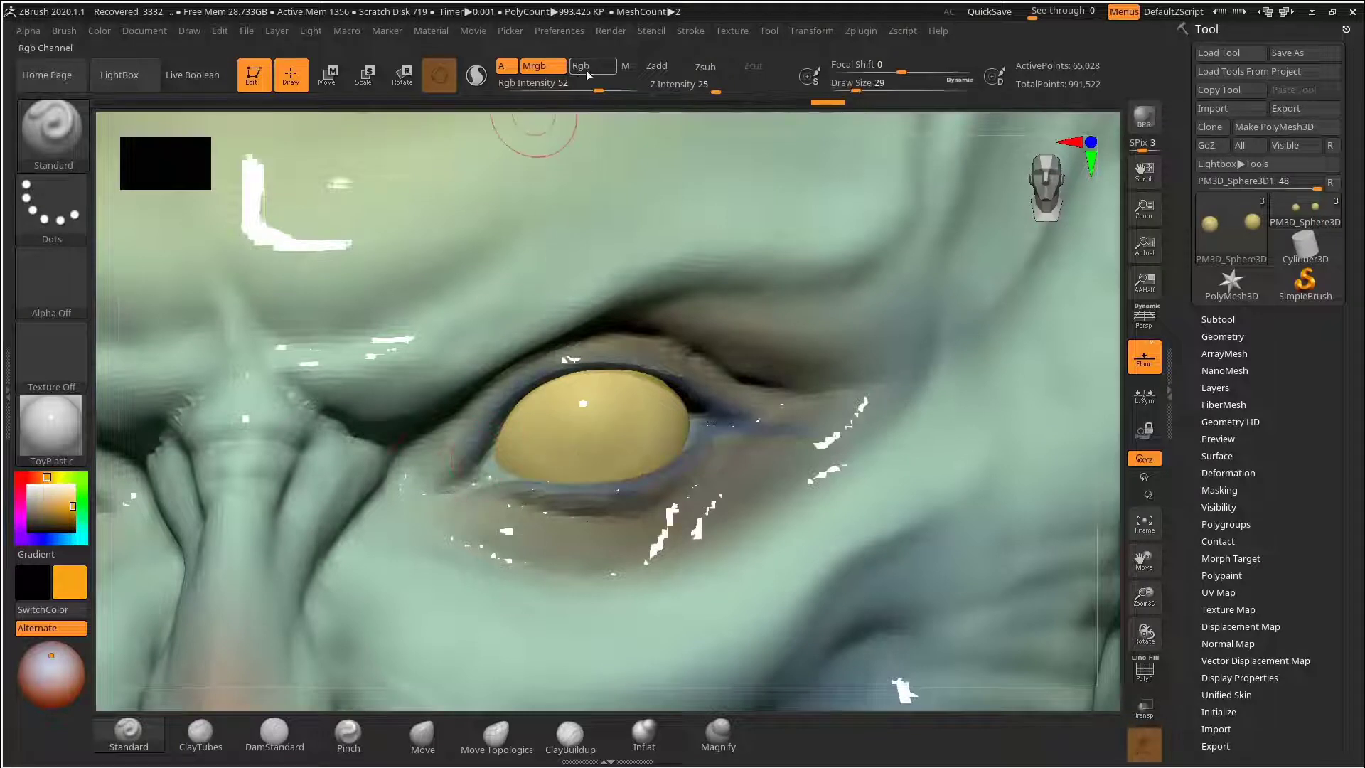
pyautogui.click(581, 65)
pyautogui.press(']')
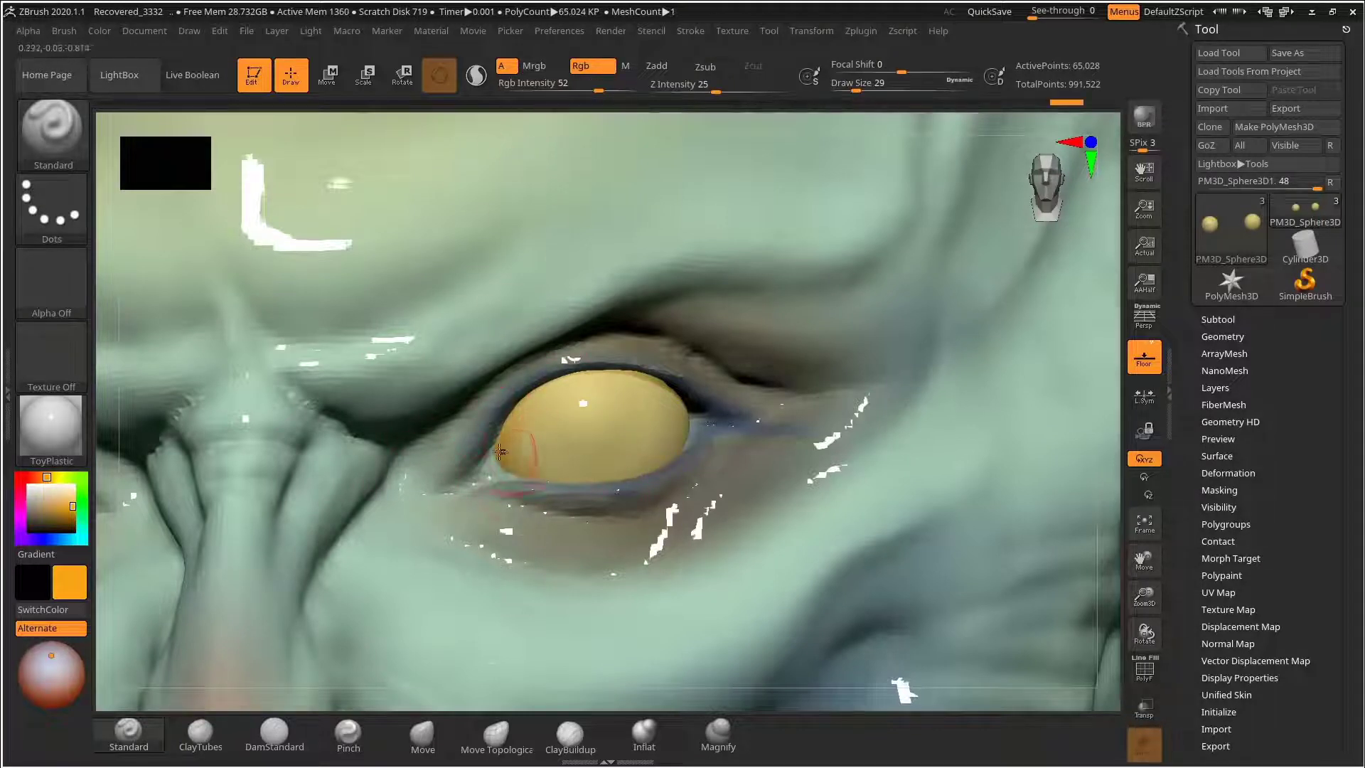
pyautogui.moveTo(625, 379)
pyautogui.mouseDown()
pyautogui.moveTo(657, 389)
pyautogui.moveTo(653, 437)
pyautogui.mouseUp()
pyautogui.hotkey('ctrl', 'z')
pyautogui.hotkey('ctrl', 'z')
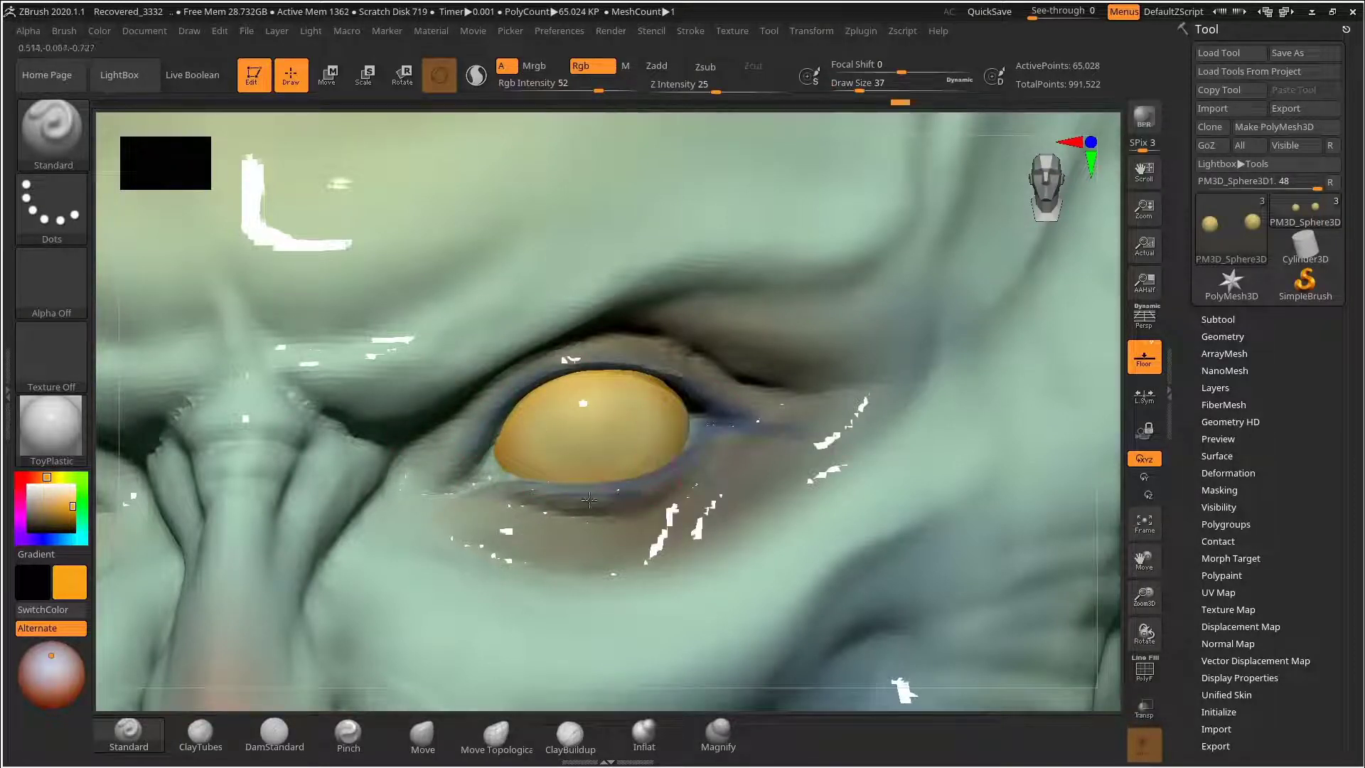
pyautogui.moveTo(1074, 389); pyautogui.dragTo(665, 415, button='right')
pyautogui.hotkey('ctrl', 'shift', 'z')
pyautogui.press('f')
pyautogui.moveTo(335, 335); pyautogui.dragTo(894, 507, button='right')
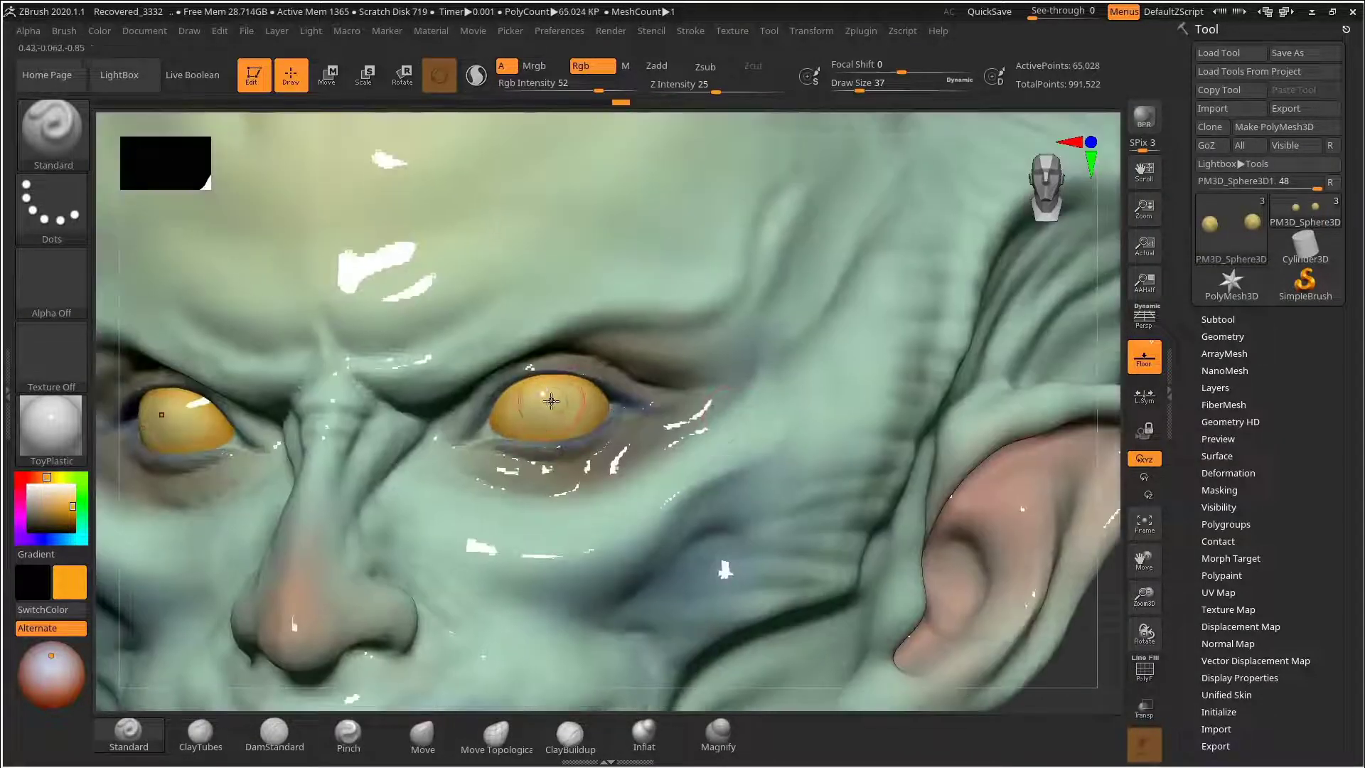
pyautogui.hotkey('ctrl', 'shift', 'z')
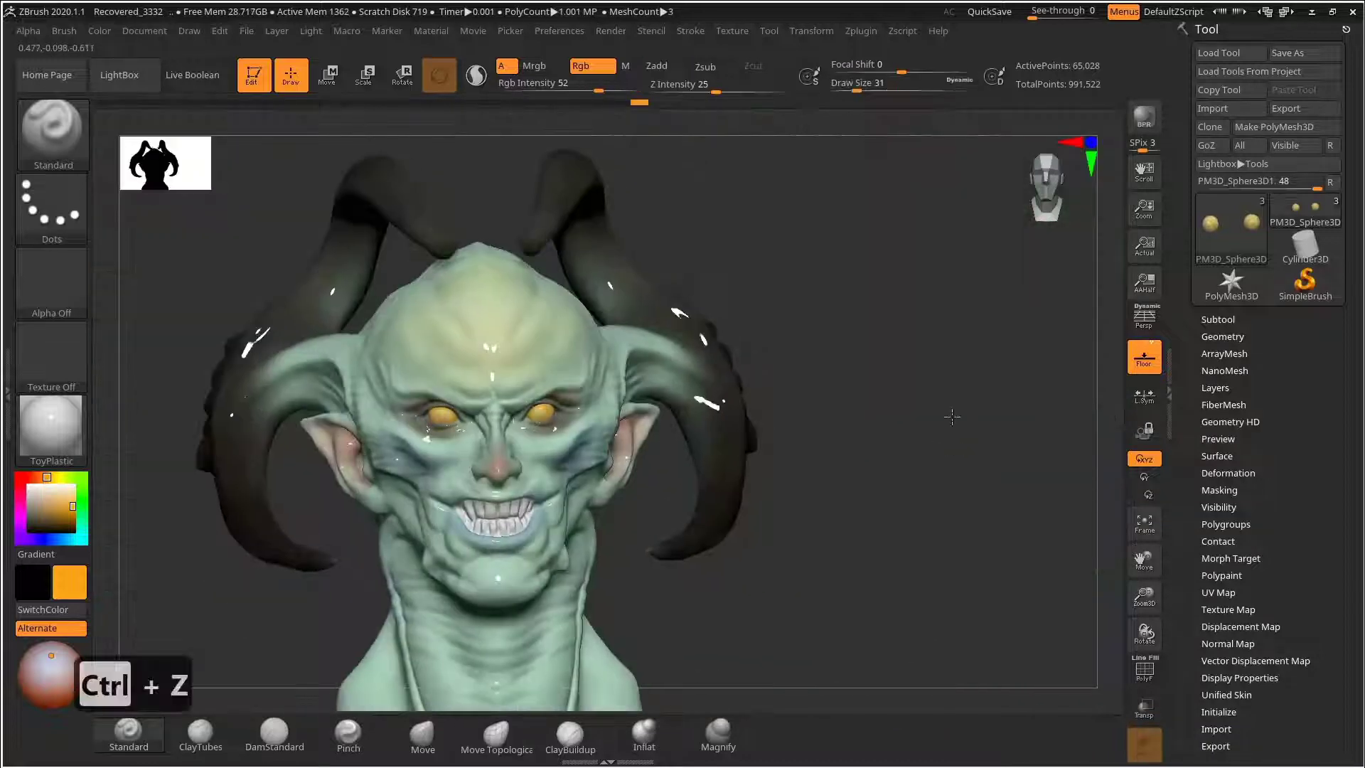
# Step: Select the head subtool and fill it with the MatCap Skin06 material, using the material channel only
pyautogui.click(51, 426)
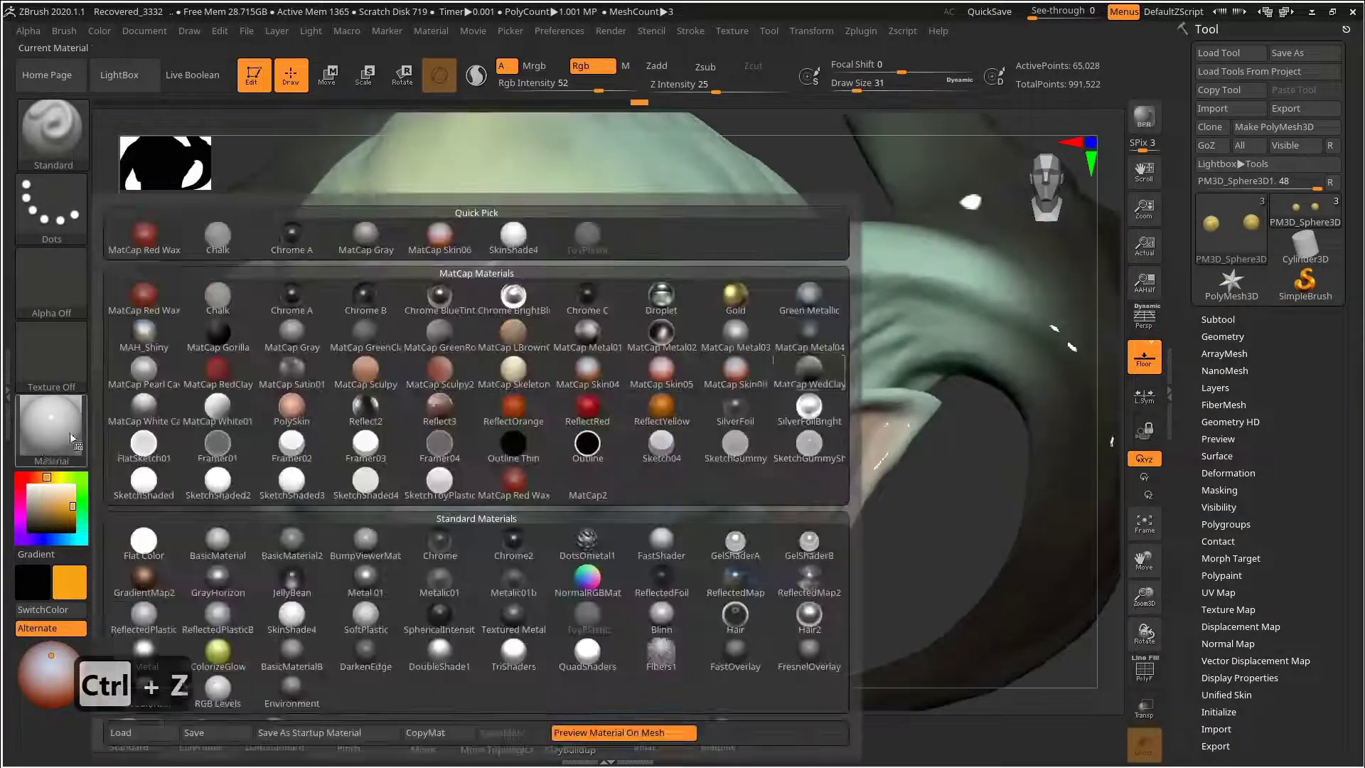
pyautogui.click(768, 539)
pyautogui.press('s')
pyautogui.click(570, 288)
pyautogui.keyDown('alt'); pyautogui.click(569, 250); pyautogui.keyUp('alt')
pyautogui.moveTo(924, 501)
pyautogui.mouseDown()
pyautogui.moveTo(948, 472)
pyautogui.moveTo(948, 524)
pyautogui.moveTo(932, 505)
pyautogui.mouseUp()
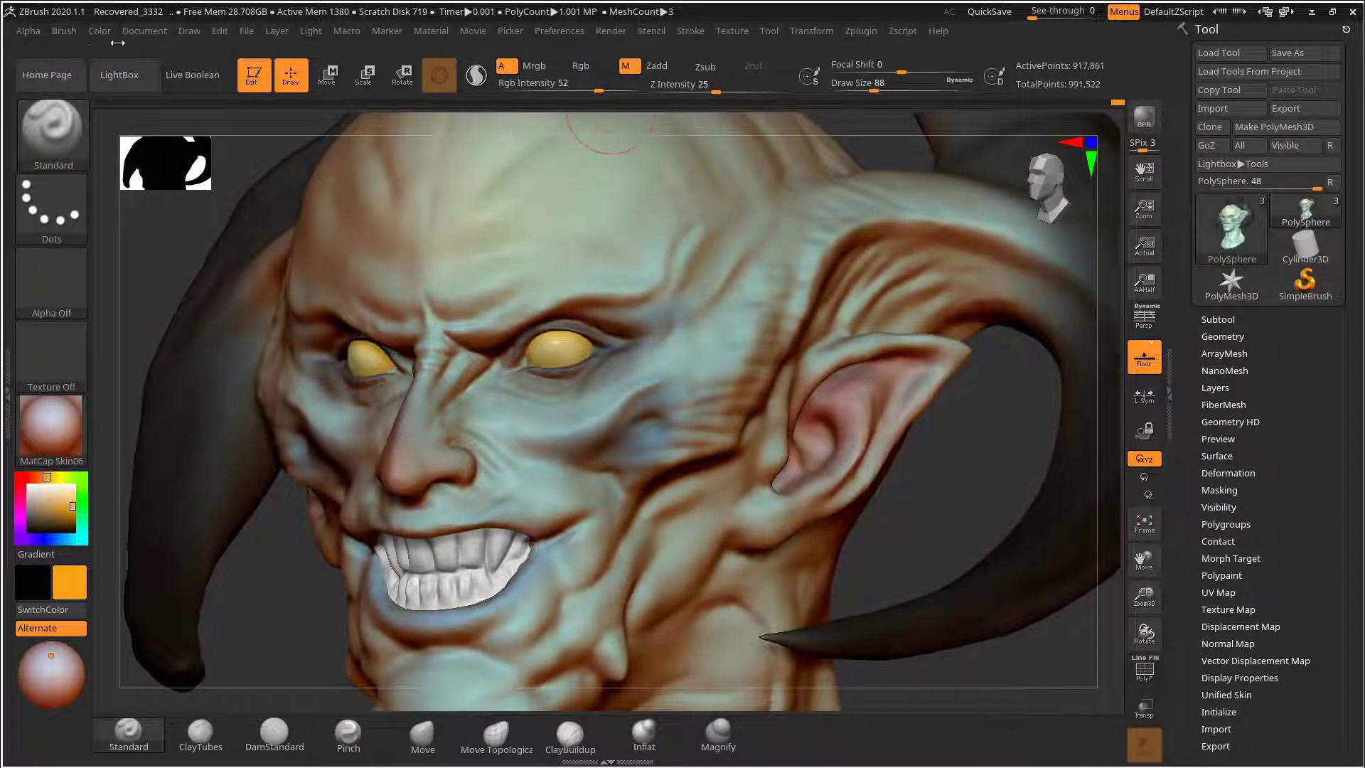
pyautogui.click(99, 31)
pyautogui.click(580, 66)
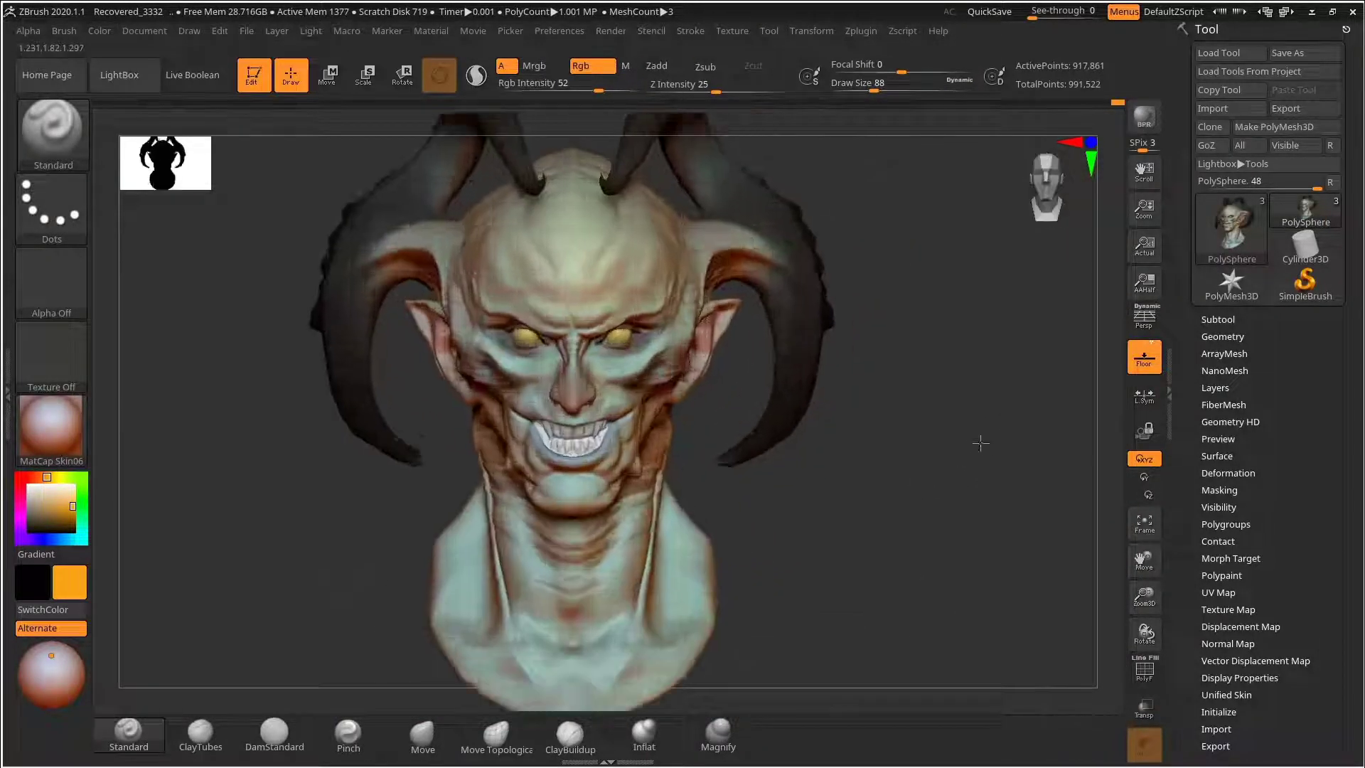
# Step: Select the teeth subtool and mask one upper front tooth
pyautogui.moveTo(981, 443)
pyautogui.mouseDown()
pyautogui.moveTo(1027, 484)
pyautogui.moveTo(950, 420)
pyautogui.moveTo(981, 459)
pyautogui.moveTo(974, 545)
pyautogui.moveTo(990, 419)
pyautogui.moveTo(953, 479)
pyautogui.moveTo(979, 551)
pyautogui.moveTo(953, 498)
pyautogui.moveTo(967, 540)
pyautogui.mouseUp()
pyautogui.press('s')
pyautogui.moveTo(752, 611)
pyautogui.mouseDown()
pyautogui.moveTo(772, 568)
pyautogui.moveTo(887, 486)
pyautogui.moveTo(966, 400)
pyautogui.moveTo(933, 396)
pyautogui.mouseUp()
pyautogui.press('s')
pyautogui.click(435, 391)
pyautogui.keyDown('ctrl'); pyautogui.moveTo(469, 352); pyautogui.dragTo(469, 371); pyautogui.keyUp('ctrl')
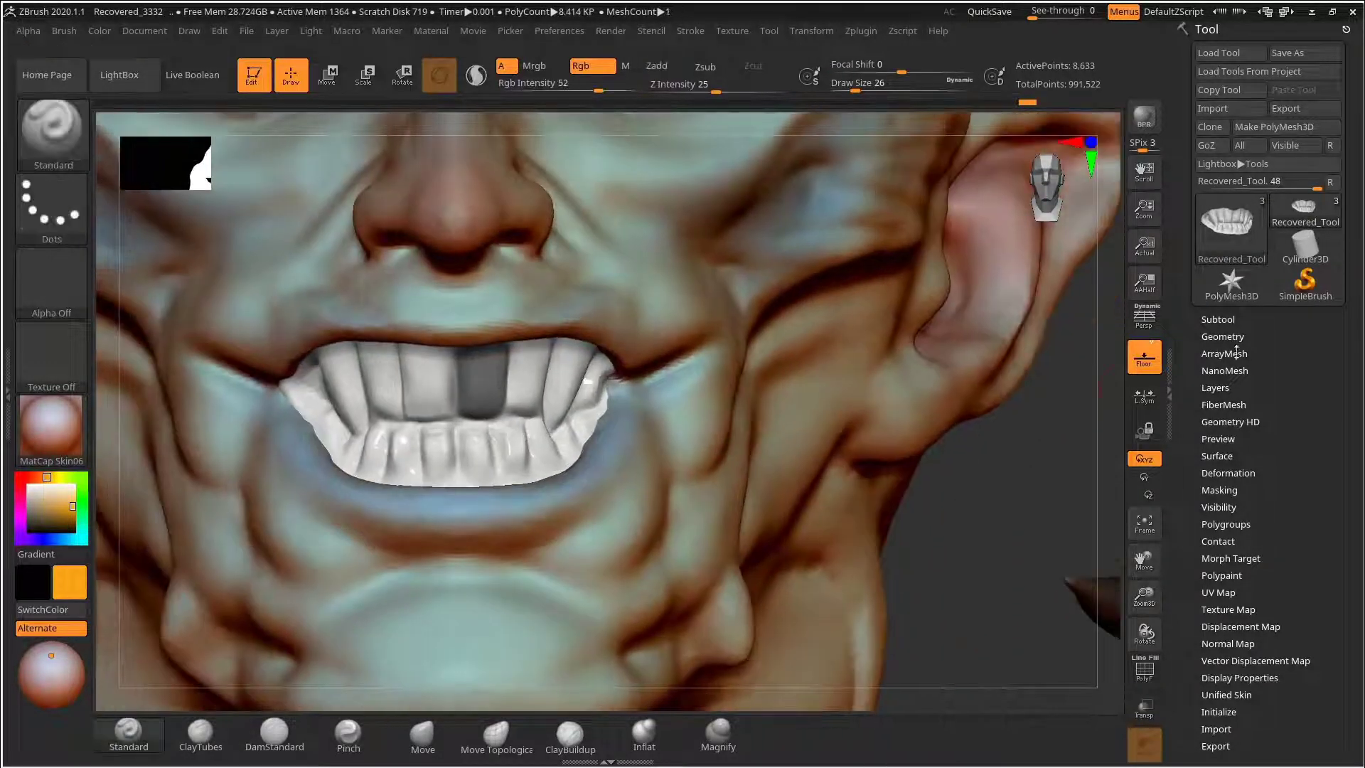
# Step: Set the teeth to subdivision level 1, delete the higher levels and split the masked tooth into its own subtool
pyautogui.click(1217, 319)
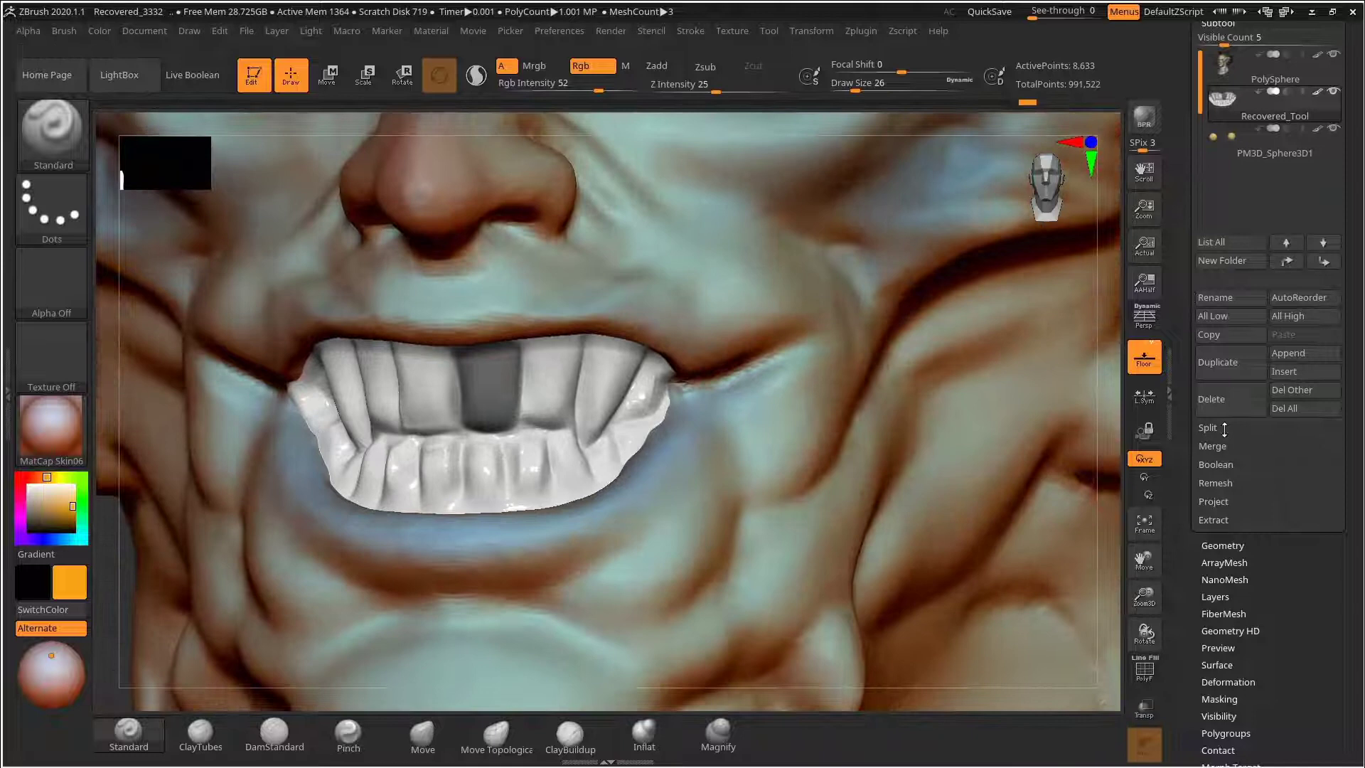
pyautogui.click(1208, 427)
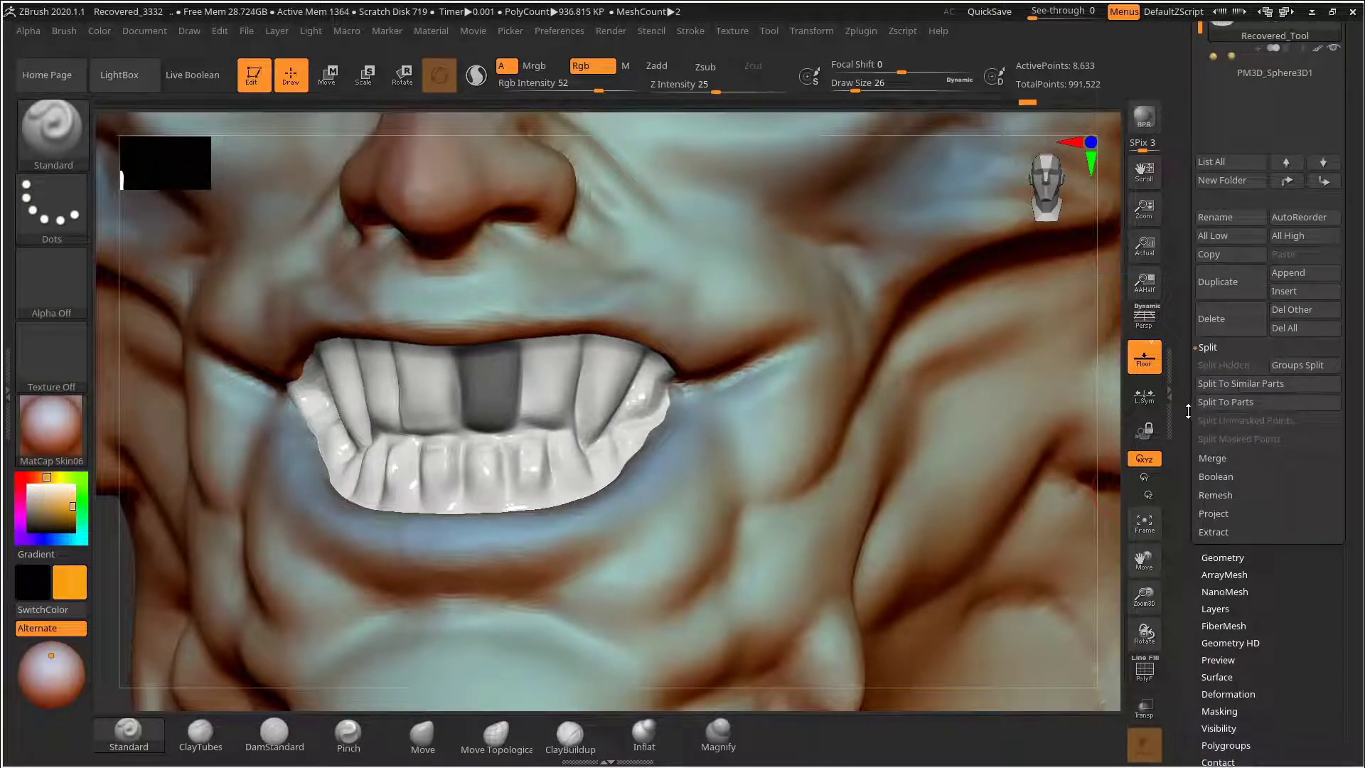
pyautogui.scroll(-1, 1243, 388)
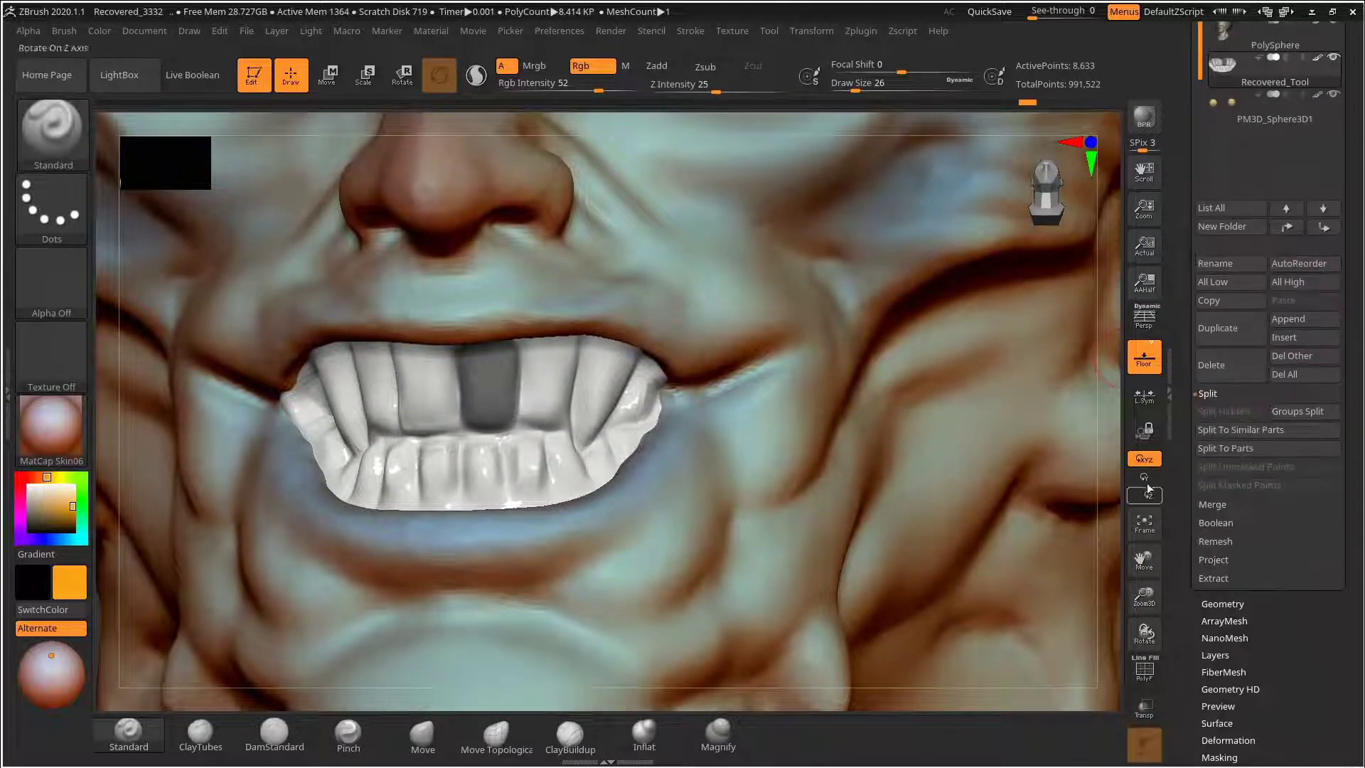
pyautogui.click(1217, 693)
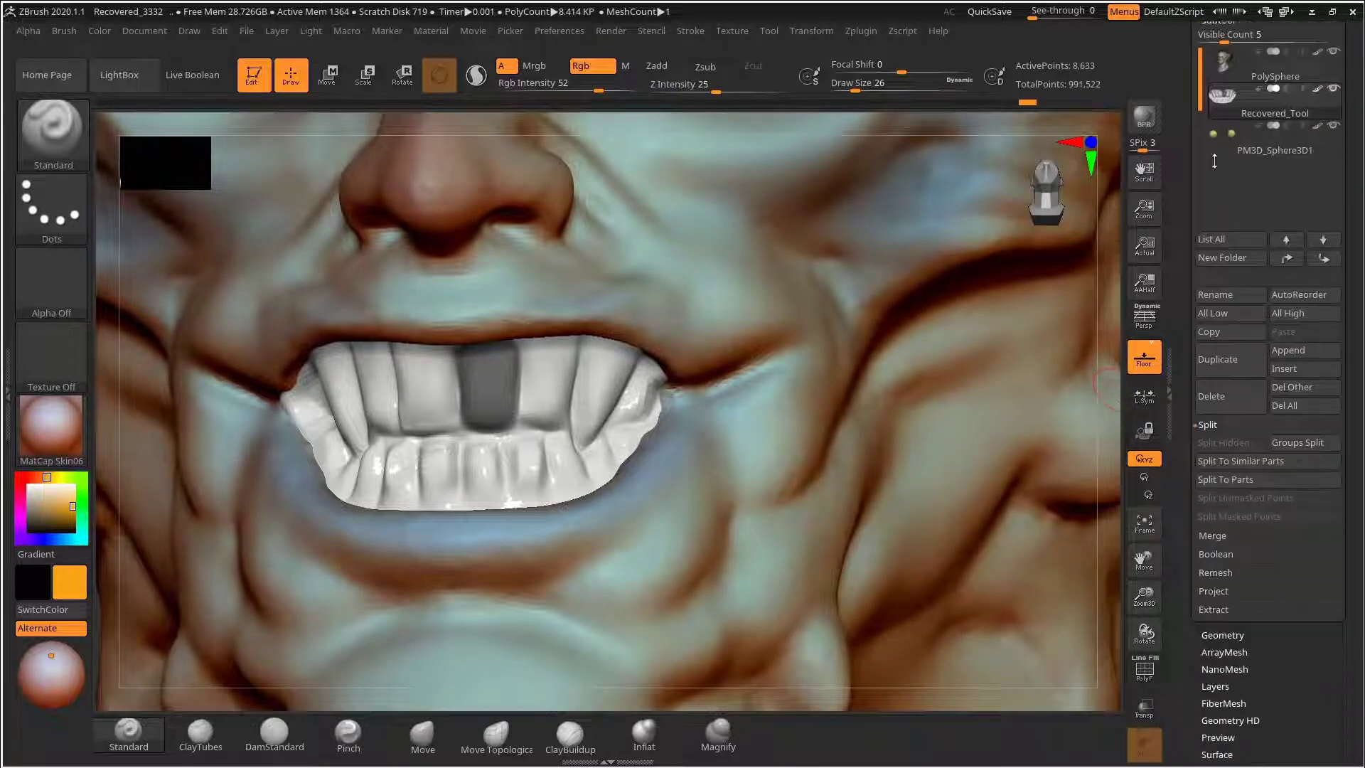
pyautogui.moveTo(1235, 376); pyautogui.dragTo(1198, 376)
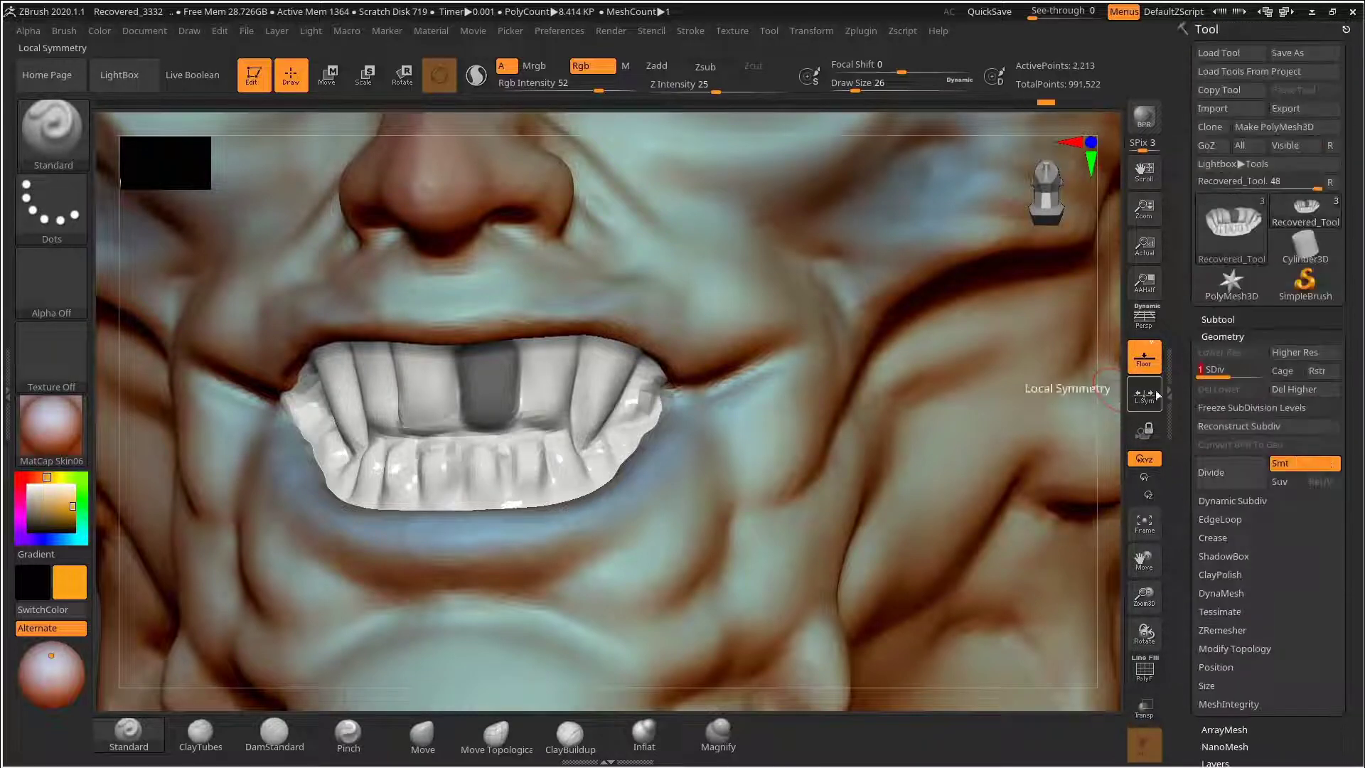
pyautogui.click(1217, 319)
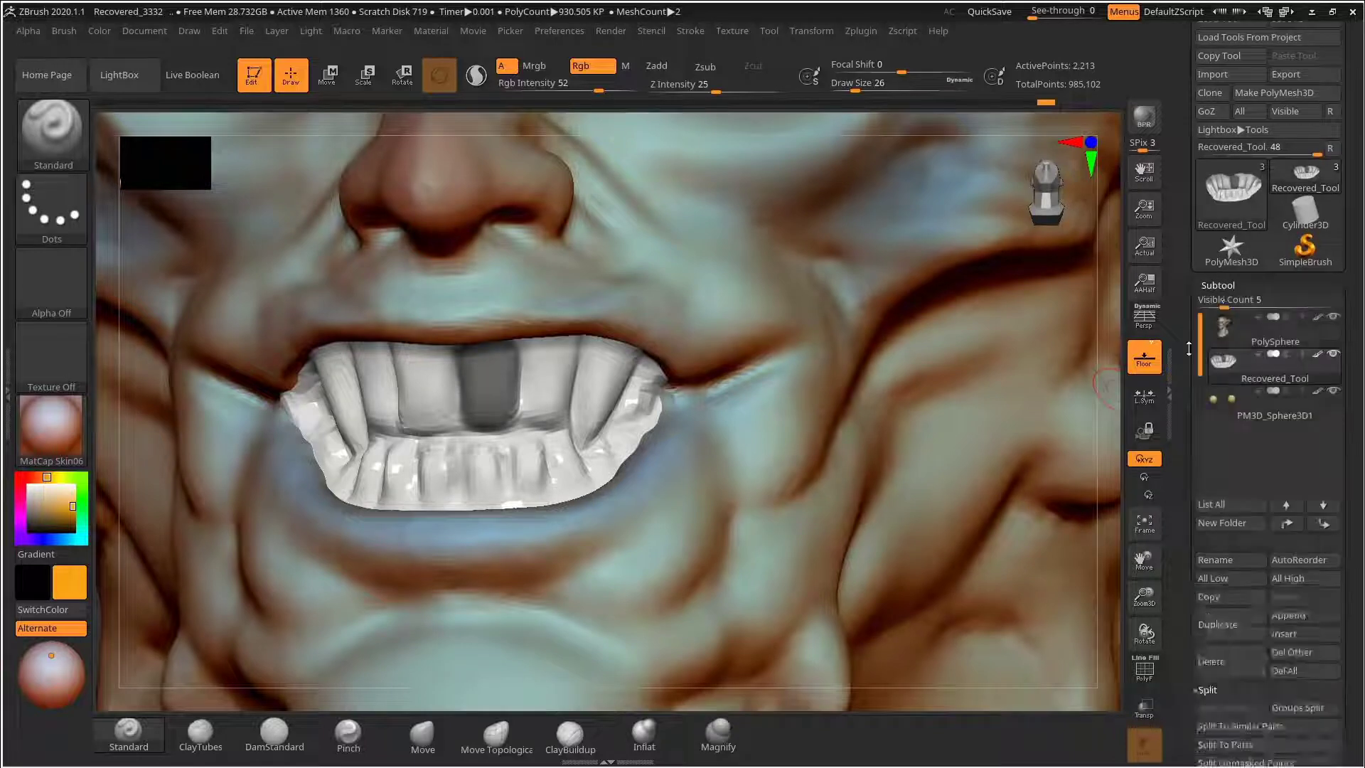
pyautogui.click(1226, 462)
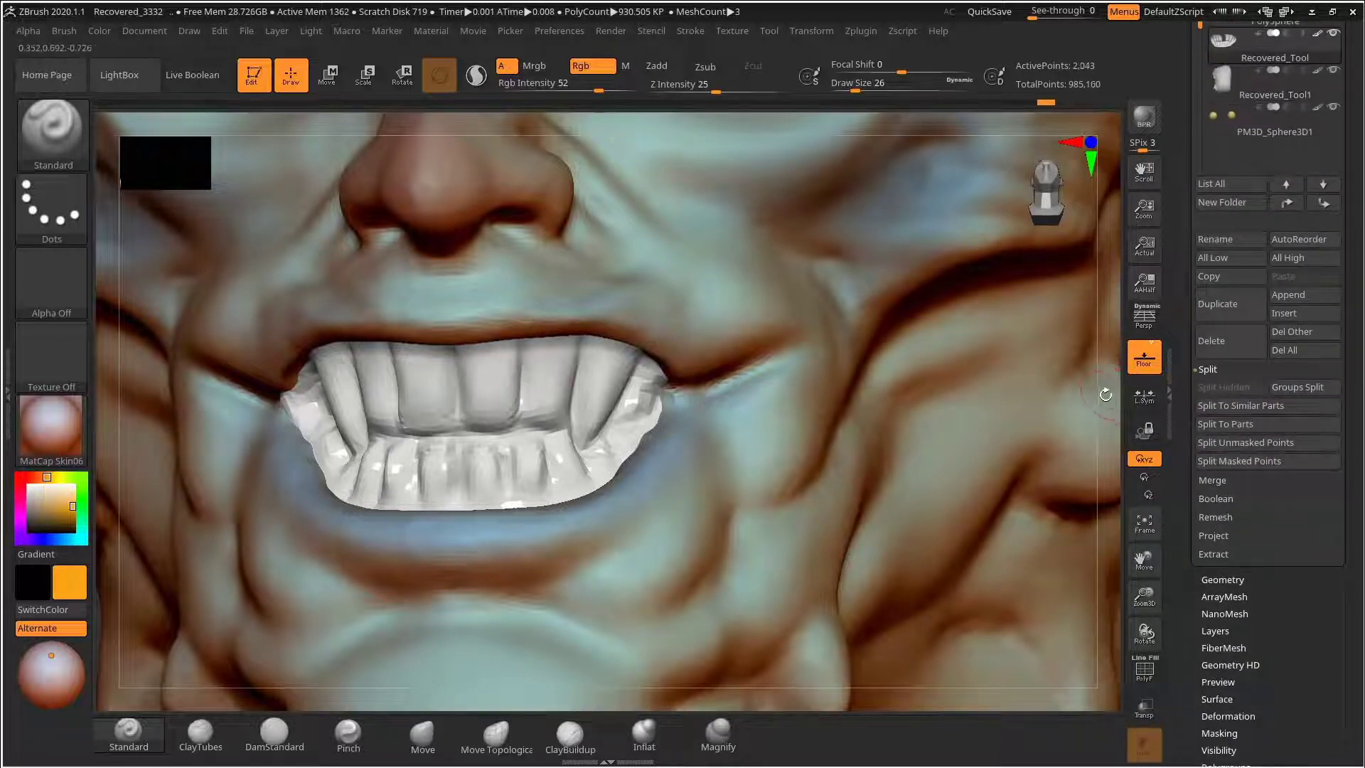
# Step: Mask the neighbouring upper tooth and the adjacent fang in turn, splitting each into its own subtool
pyautogui.moveTo(1105, 394); pyautogui.dragTo(1066, 396)
pyautogui.keyDown('ctrl'); pyautogui.moveTo(547, 385); pyautogui.dragTo(543, 353); pyautogui.keyUp('ctrl')
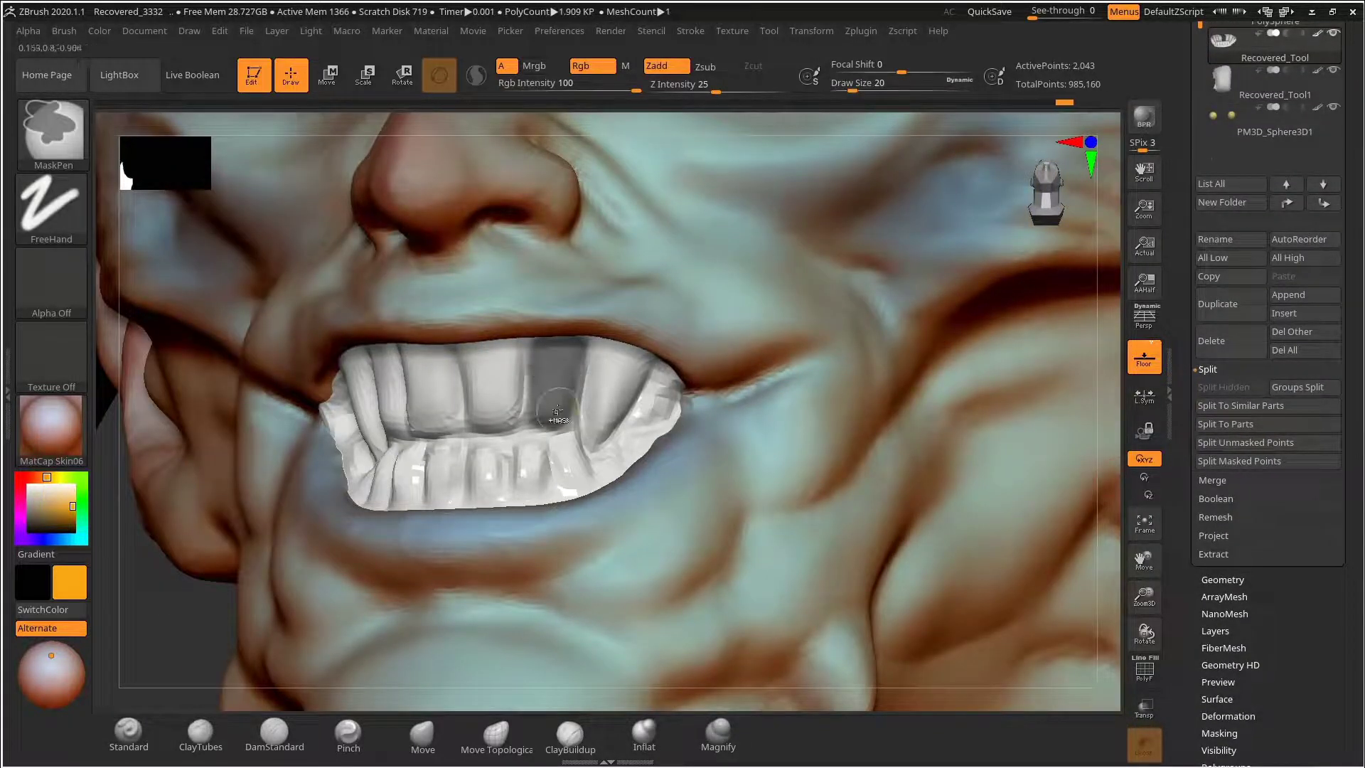
pyautogui.click(1220, 462)
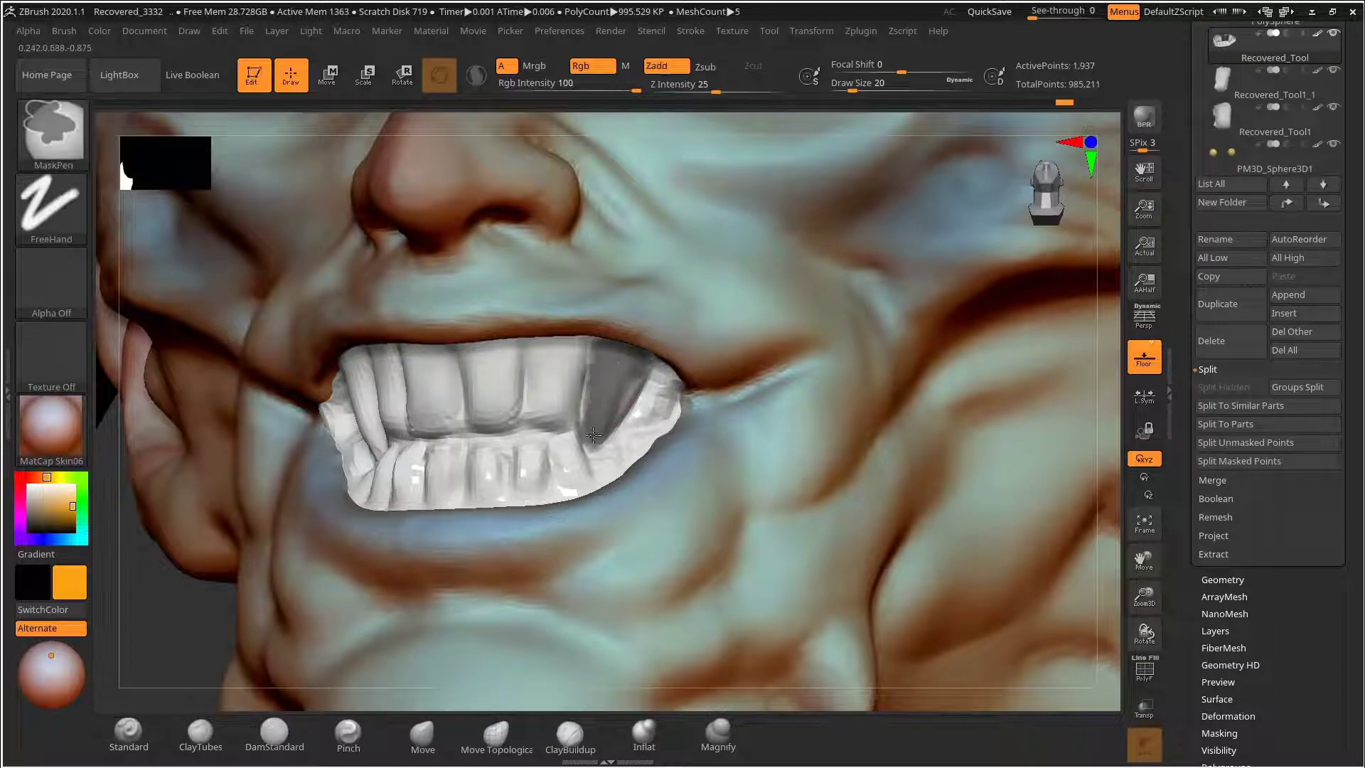
pyautogui.click(1251, 461)
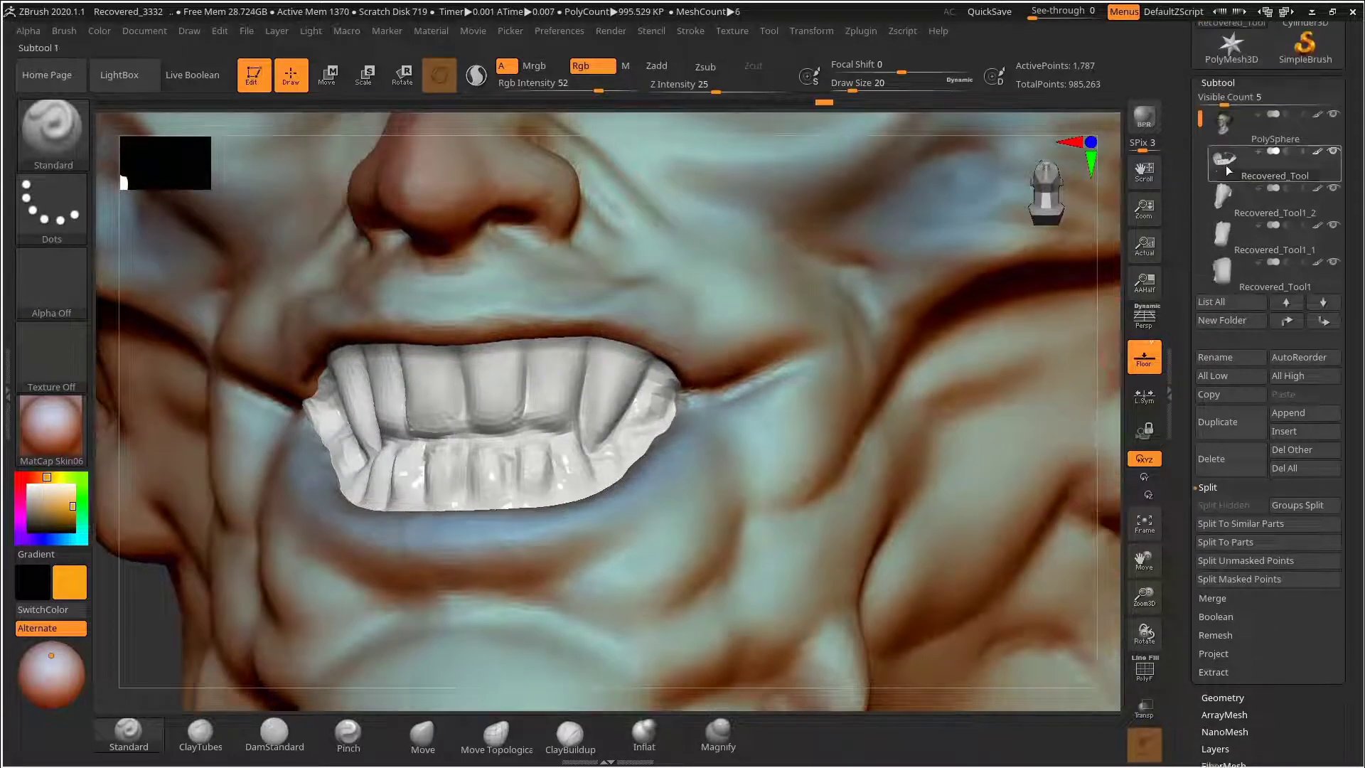
# Step: Select the first separated front tooth and isolate it by hiding all the other subtools
pyautogui.click(1334, 151)
pyautogui.moveTo(1107, 383)
pyautogui.mouseDown()
pyautogui.moveTo(1091, 353)
pyautogui.moveTo(1108, 347)
pyautogui.moveTo(1080, 330)
pyautogui.moveTo(896, 359)
pyautogui.mouseUp()
pyautogui.press('s')
pyautogui.keyDown('alt'); pyautogui.click(472, 391); pyautogui.keyUp('alt')
pyautogui.moveTo(1031, 426); pyautogui.dragTo(1081, 436)
pyautogui.keyDown('shift'); pyautogui.click(1334, 262); pyautogui.keyUp('shift')
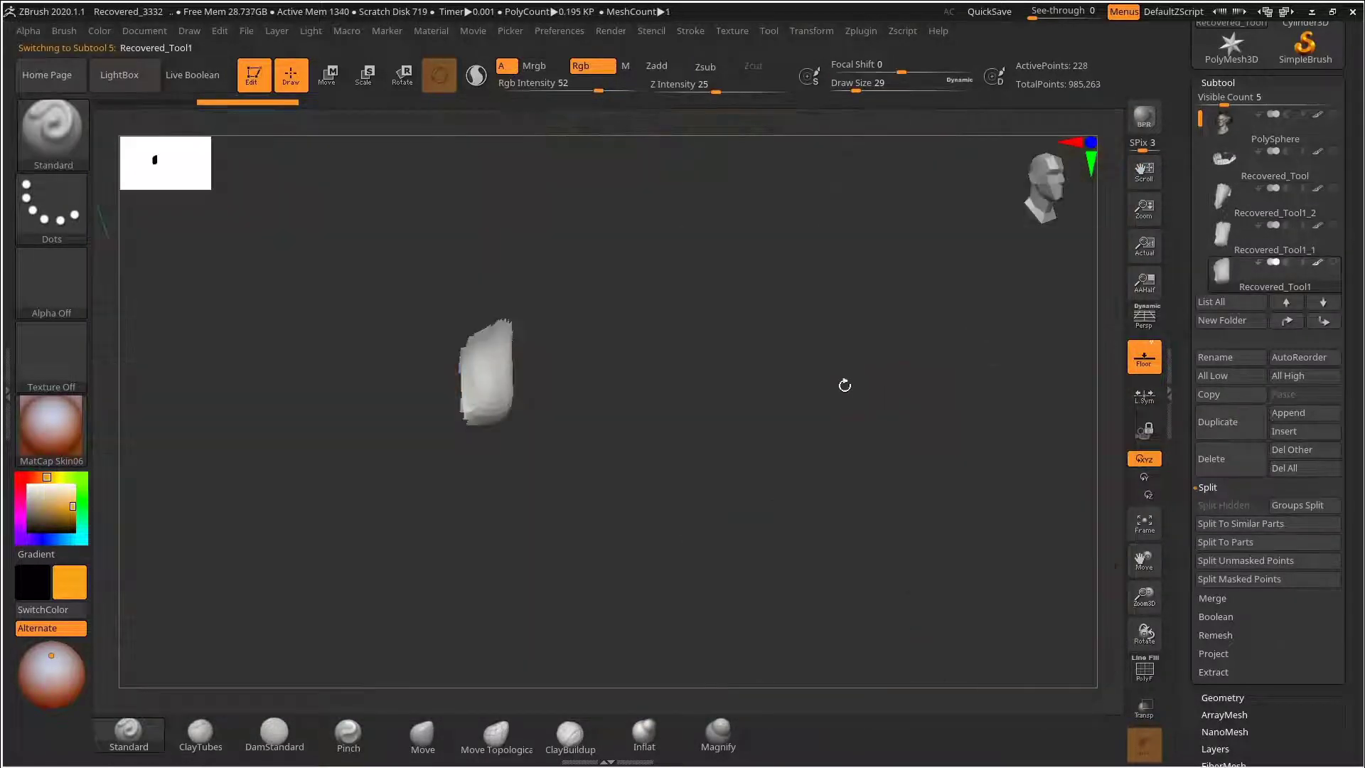
pyautogui.moveTo(844, 384); pyautogui.dragTo(1052, 398)
pyautogui.scroll(-3, 1190, 336)
pyautogui.scroll(5, 1189, 336)
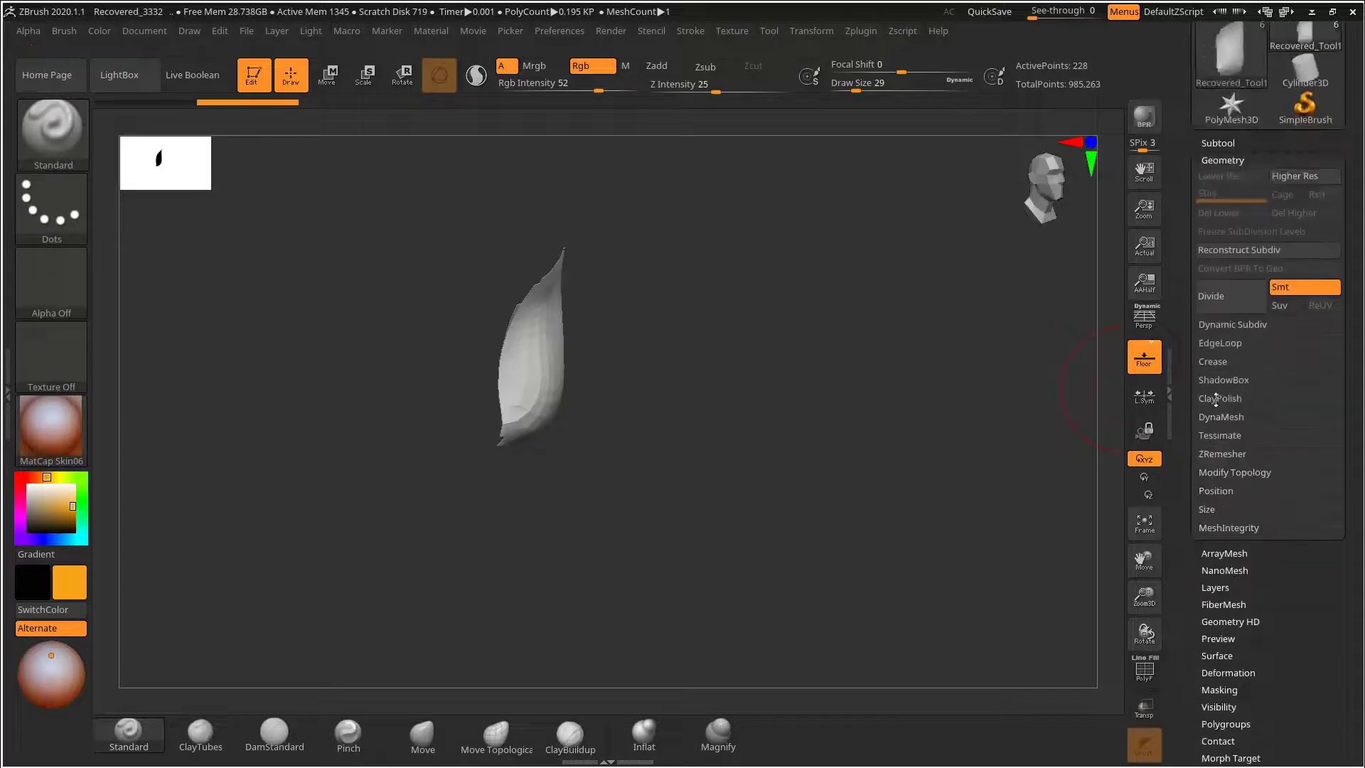
# Step: Convert the isolated front tooth to DynaMesh and remesh it at resolution 264
pyautogui.click(1220, 444)
pyautogui.moveTo(887, 391); pyautogui.dragTo(793, 361)
pyautogui.press('s')
pyautogui.click(572, 343)
pyautogui.click(1203, 470)
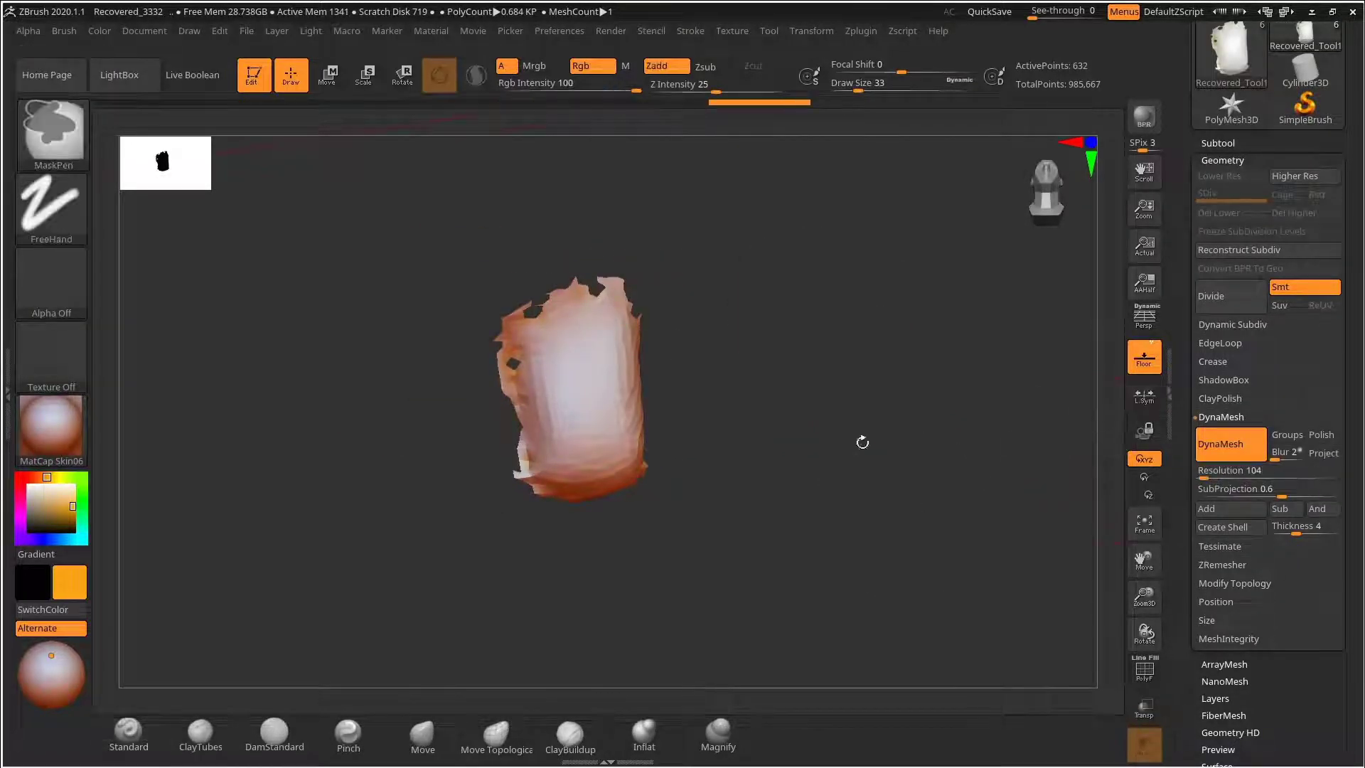
pyautogui.keyDown('ctrl'); pyautogui.moveTo(864, 473); pyautogui.dragTo(737, 364); pyautogui.keyUp('ctrl')
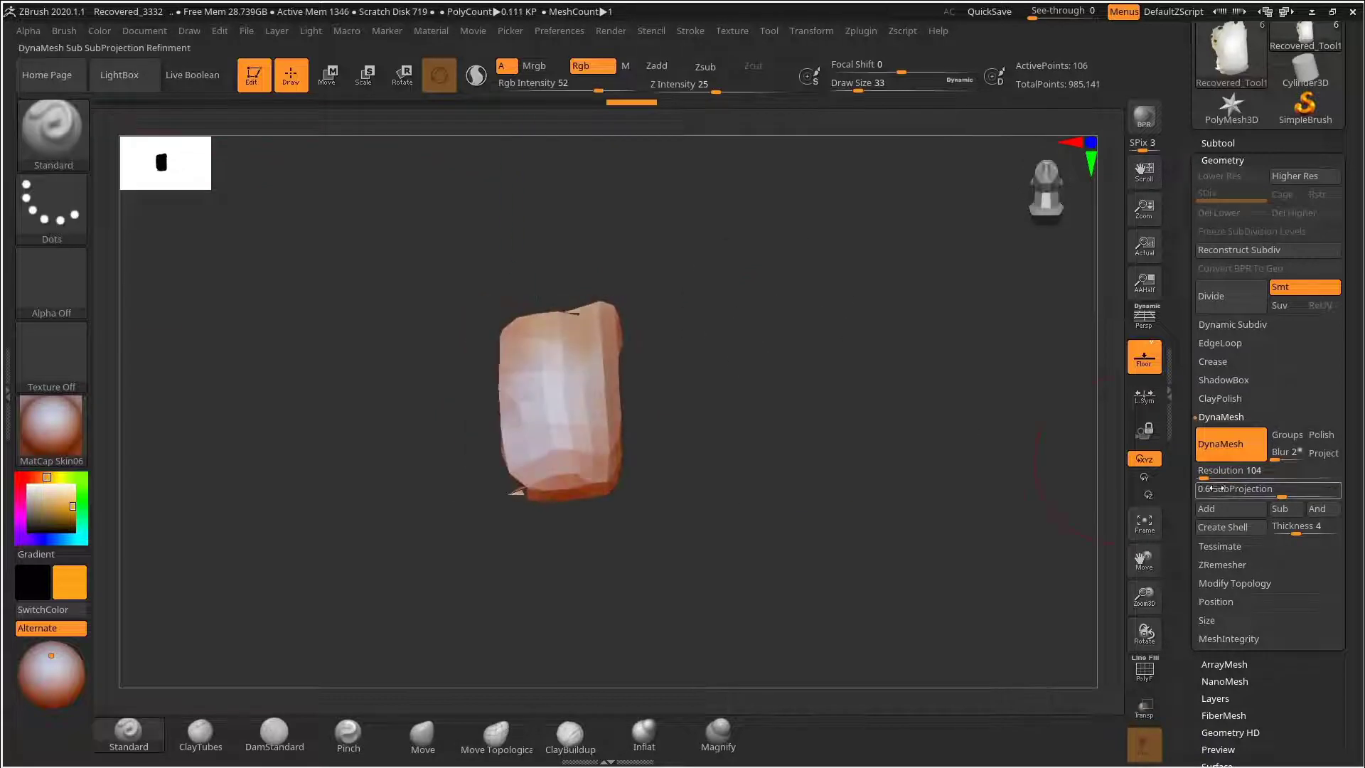
pyautogui.hotkey('ctrl', 'z')
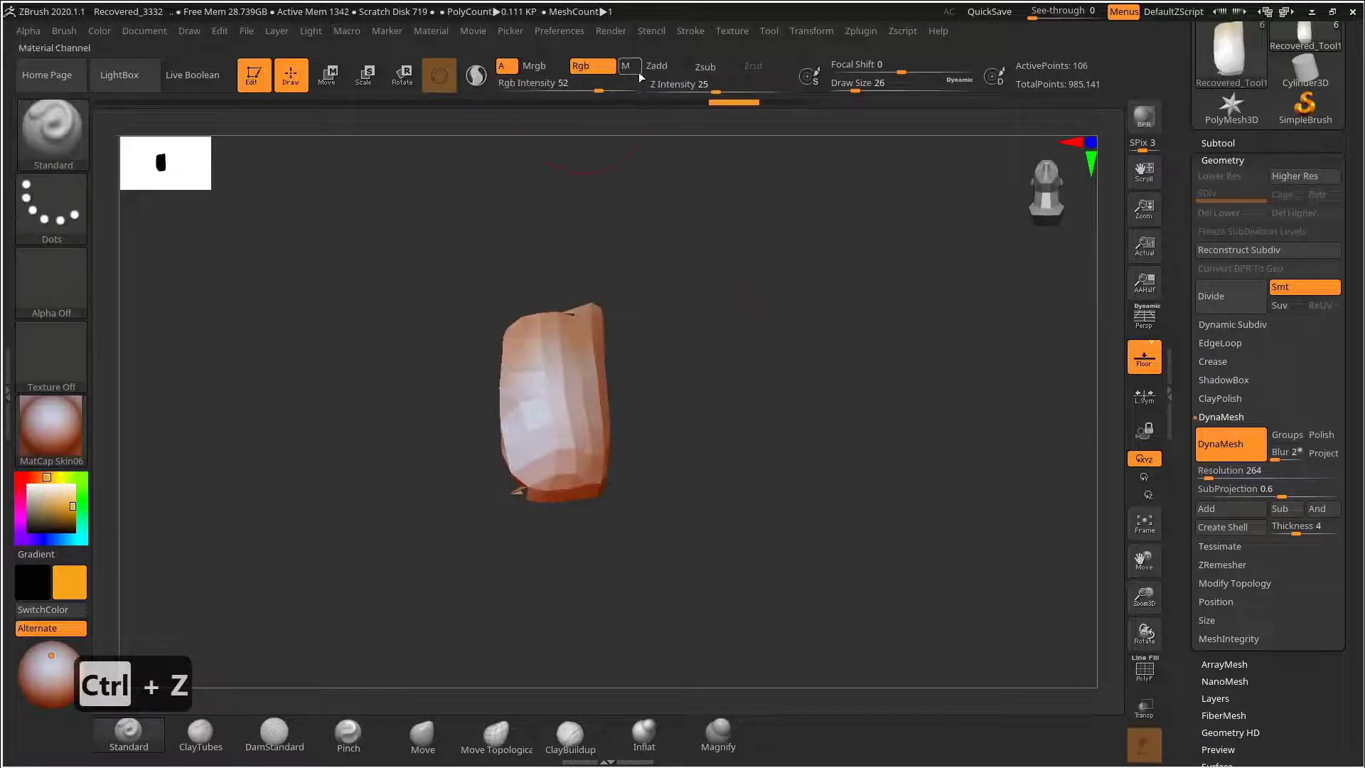
pyautogui.keyDown('ctrl'); pyautogui.moveTo(714, 296); pyautogui.dragTo(748, 383); pyautogui.keyUp('ctrl')
# Step: Thicken the front tooth's damaged upper corner, edges and back with the Inflat brush
pyautogui.moveTo(754, 384)
pyautogui.mouseDown()
pyautogui.moveTo(881, 387)
pyautogui.moveTo(711, 325)
pyautogui.moveTo(752, 305)
pyautogui.mouseUp()
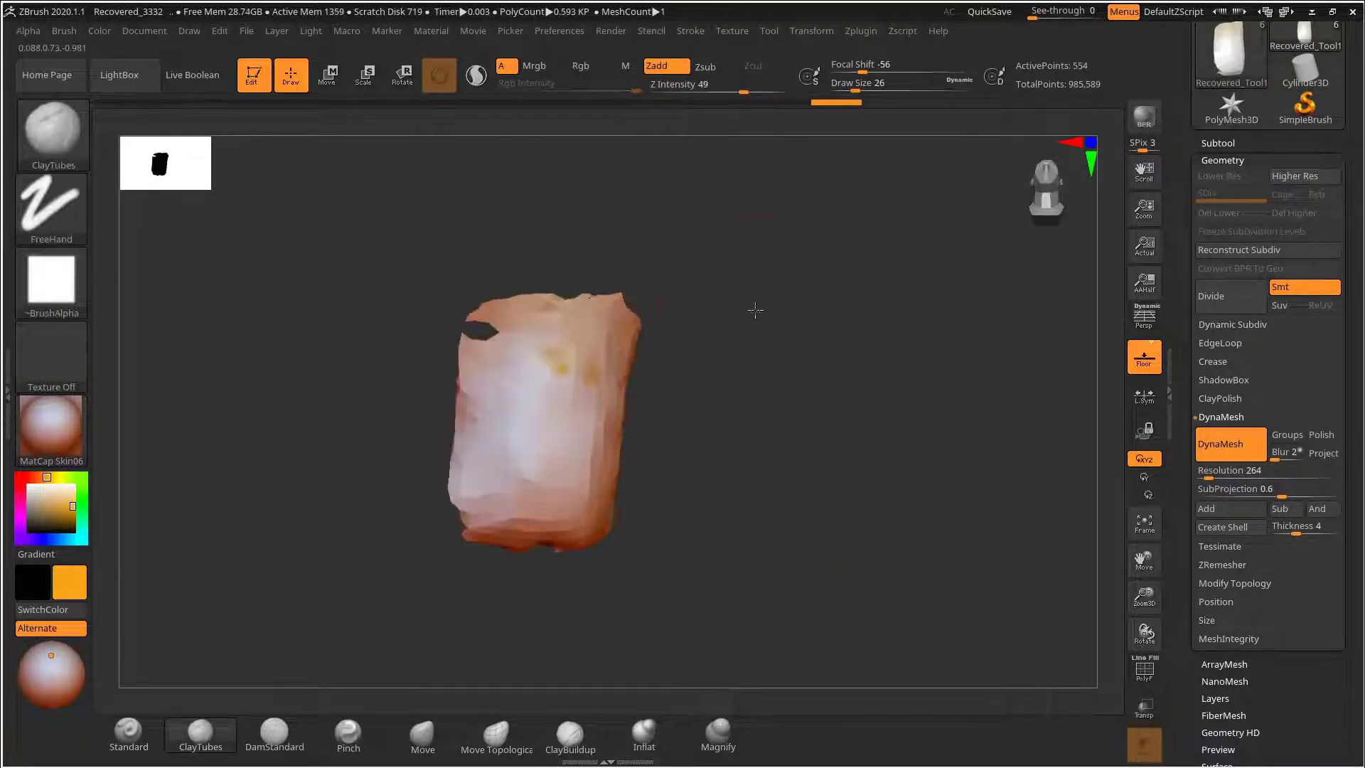
pyautogui.hotkey('ctrl', 'z')
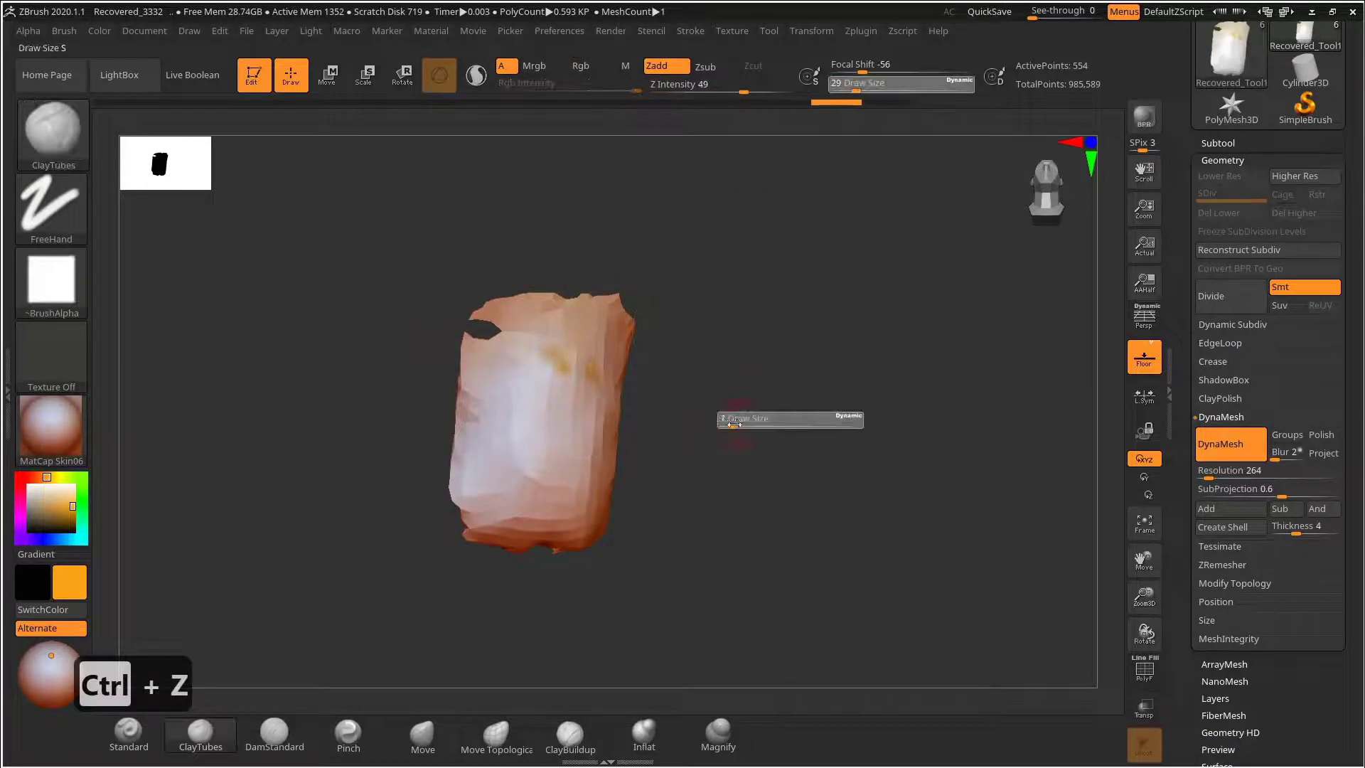
pyautogui.click(644, 732)
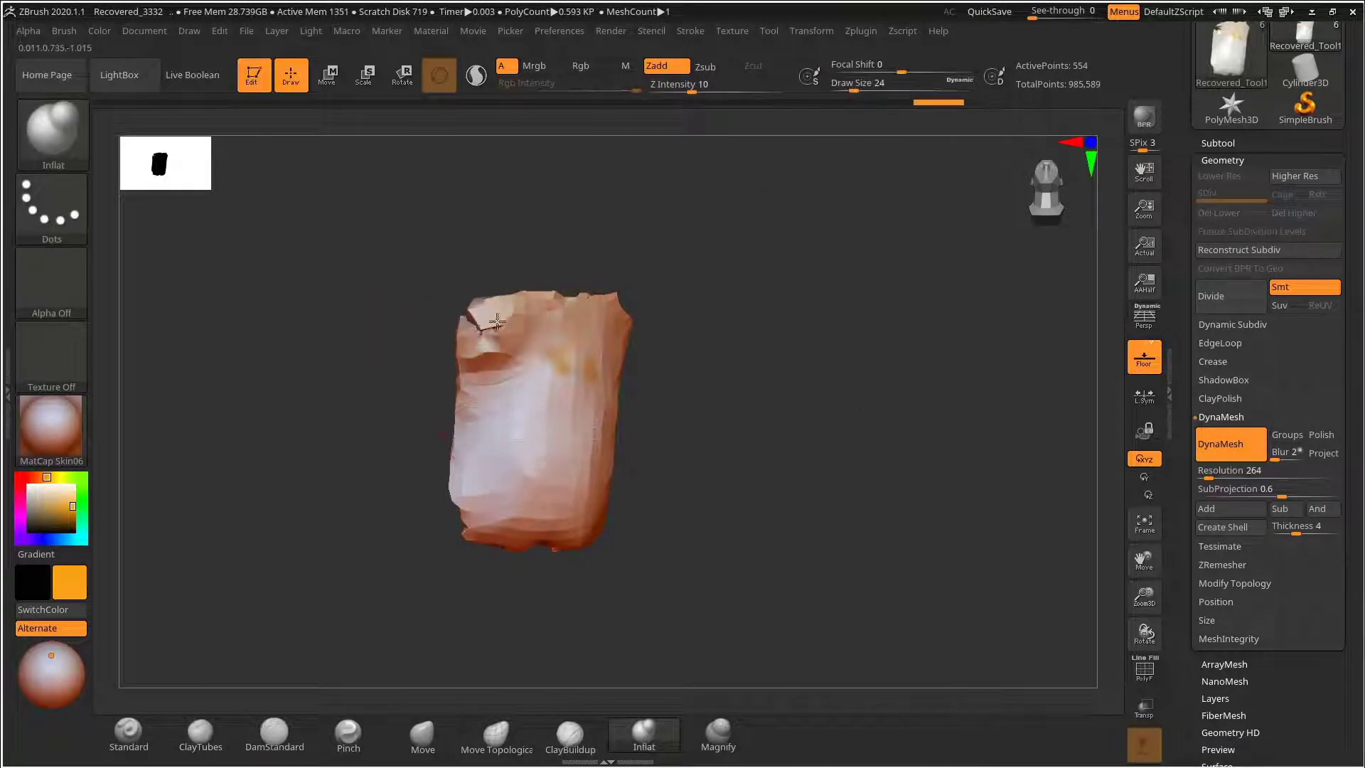
pyautogui.moveTo(497, 321); pyautogui.dragTo(455, 335)
pyautogui.moveTo(466, 433); pyautogui.dragTo(477, 498)
pyautogui.moveTo(640, 427); pyautogui.dragTo(348, 402)
pyautogui.moveTo(541, 370)
pyautogui.mouseDown()
pyautogui.moveTo(612, 340)
pyautogui.moveTo(664, 384)
pyautogui.moveTo(710, 372)
pyautogui.moveTo(632, 390)
pyautogui.mouseUp()
# Step: Shape the front tooth into an even rounded block with the Move brush and remesh it at resolution 264
pyautogui.press('s')
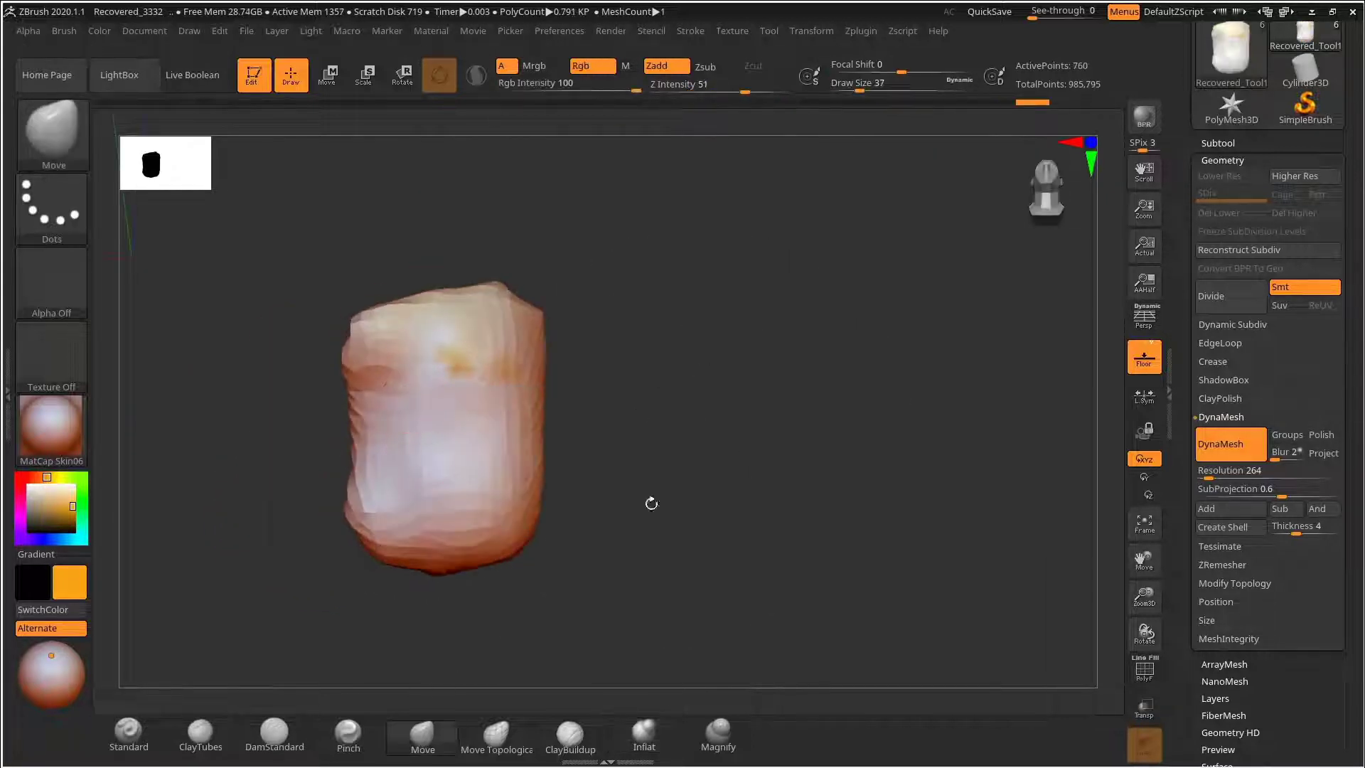
pyautogui.moveTo(651, 503)
pyautogui.mouseDown()
pyautogui.moveTo(476, 470)
pyautogui.moveTo(473, 443)
pyautogui.mouseUp()
pyautogui.moveTo(306, 447)
pyautogui.mouseDown()
pyautogui.moveTo(467, 441)
pyautogui.moveTo(489, 463)
pyautogui.moveTo(491, 398)
pyautogui.mouseUp()
pyautogui.keyDown('ctrl'); pyautogui.moveTo(725, 334); pyautogui.dragTo(846, 439); pyautogui.keyUp('ctrl')
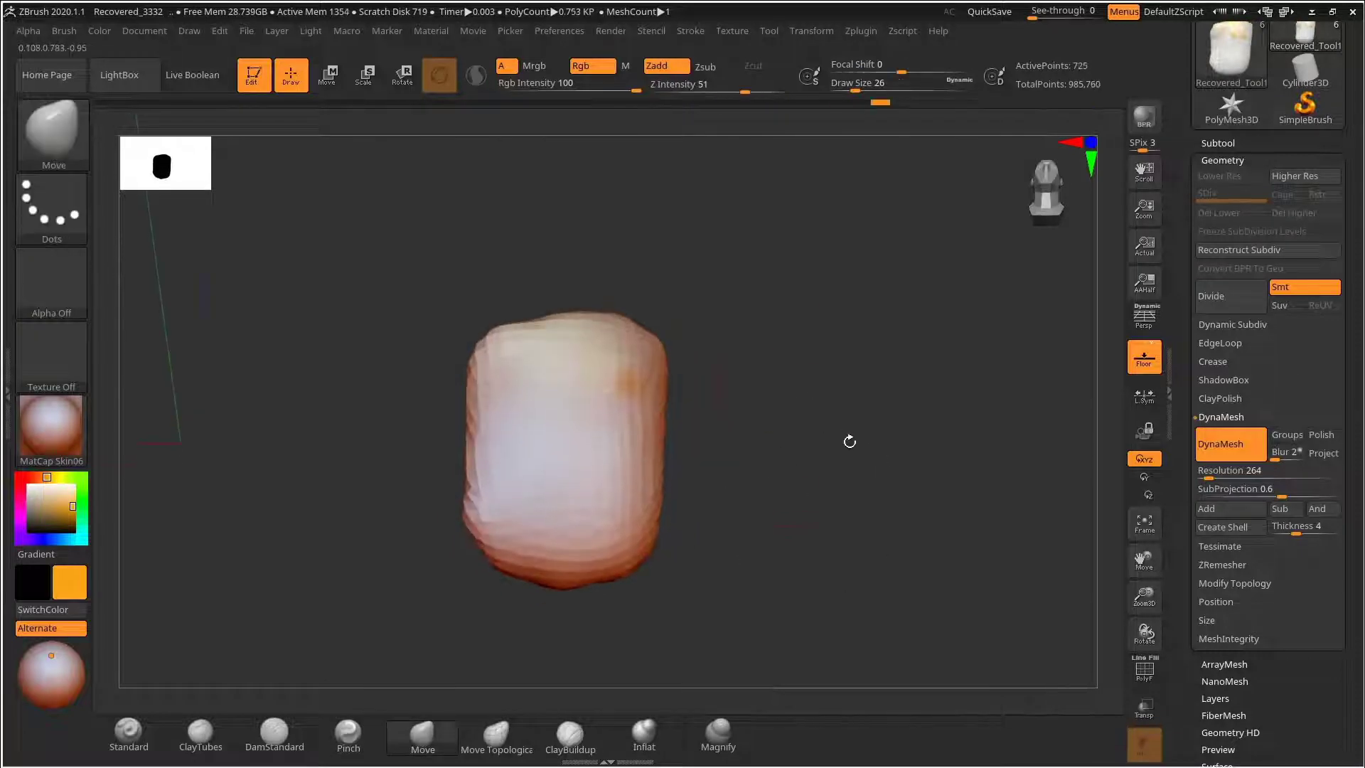
# Step: Show all the subtools again, then select and isolate the second separated tooth
pyautogui.click(1218, 143)
pyautogui.click(1333, 326)
pyautogui.keyDown('alt'); pyautogui.moveTo(1106, 427); pyautogui.dragTo(1058, 465); pyautogui.keyUp('alt')
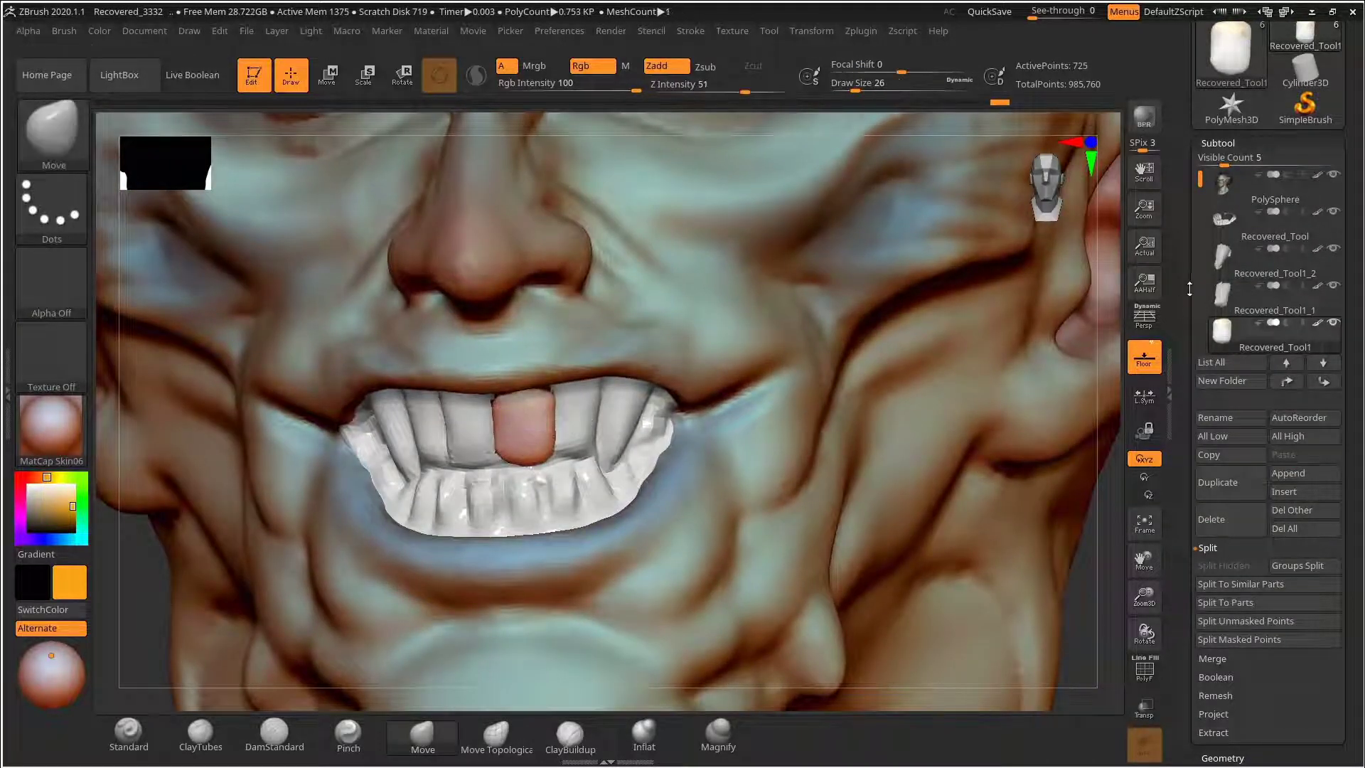
pyautogui.click(1290, 302)
pyautogui.click(1333, 287)
pyautogui.keyDown('alt'); pyautogui.moveTo(911, 454); pyautogui.dragTo(911, 426); pyautogui.keyUp('alt')
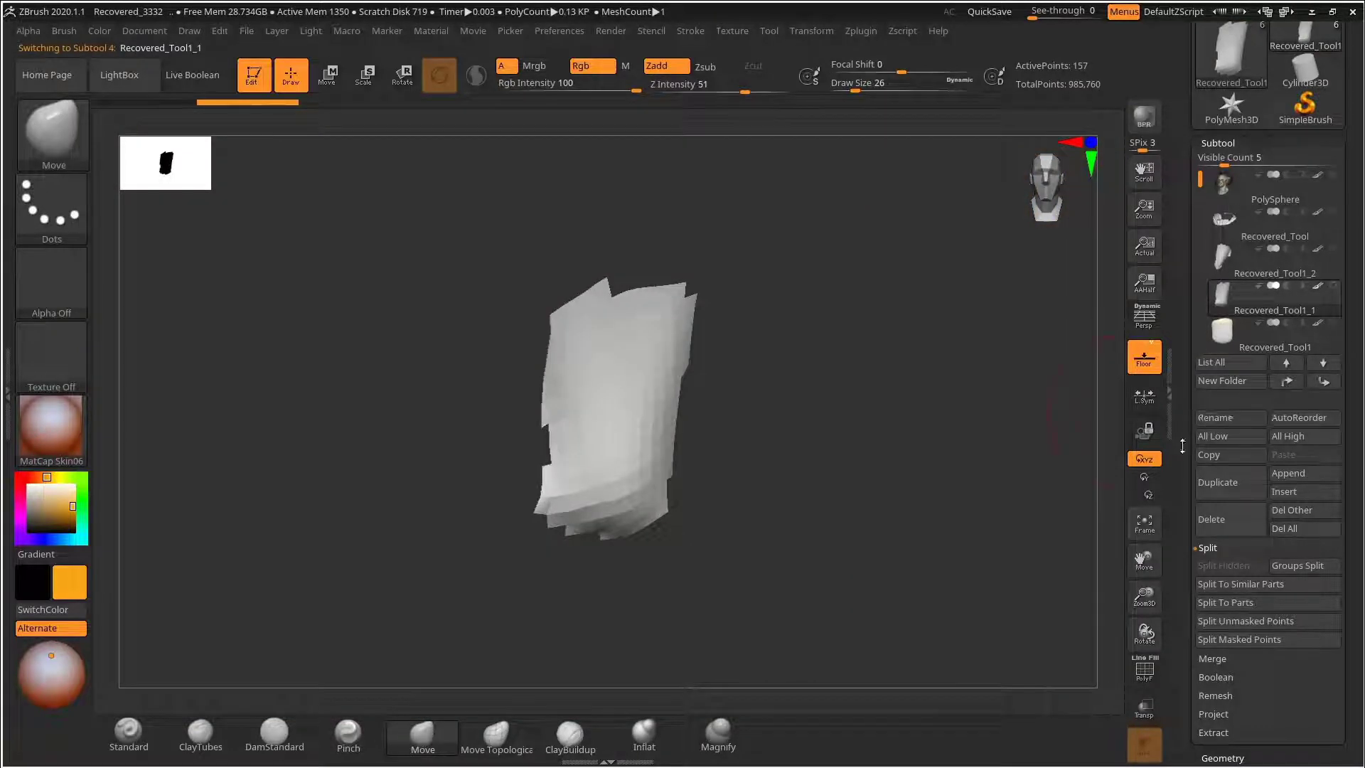
# Step: Convert the second separated tooth to DynaMesh at resolution 264
pyautogui.moveTo(1182, 446); pyautogui.dragTo(1191, 346)
pyautogui.click(1228, 517)
pyautogui.click(1230, 309)
pyautogui.moveTo(1023, 387)
pyautogui.mouseDown()
pyautogui.moveTo(936, 381)
pyautogui.moveTo(1006, 398)
pyautogui.mouseUp()
# Step: Thicken the second tooth's back and ragged edges with Inflat at draw size 41, then remesh it
pyautogui.moveTo(504, 350); pyautogui.dragTo(398, 355)
pyautogui.moveTo(387, 291); pyautogui.dragTo(349, 441)
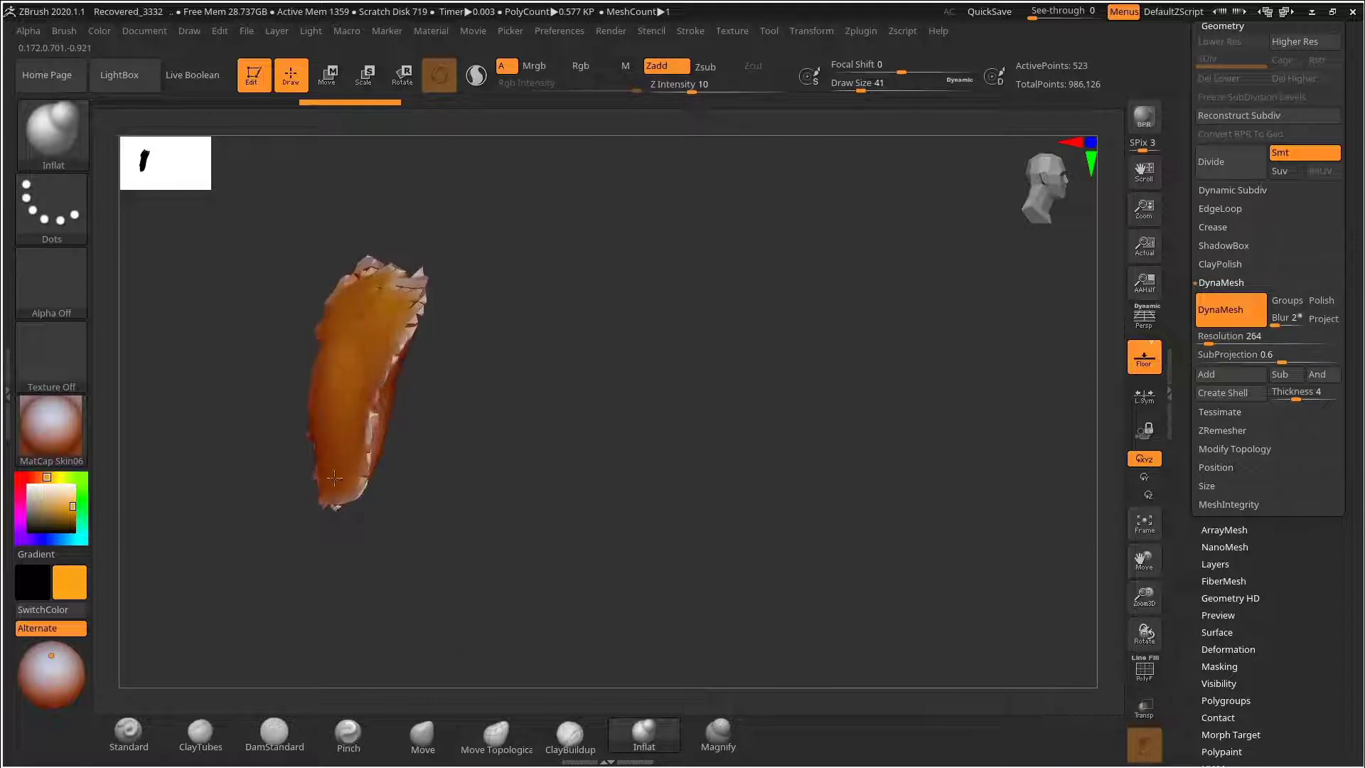
pyautogui.moveTo(497, 305); pyautogui.dragTo(611, 313)
pyautogui.moveTo(348, 291)
pyautogui.mouseDown()
pyautogui.moveTo(342, 459)
pyautogui.moveTo(337, 305)
pyautogui.mouseUp()
pyautogui.moveTo(512, 426); pyautogui.dragTo(425, 432)
pyautogui.keyDown('ctrl'); pyautogui.moveTo(612, 341); pyautogui.dragTo(704, 290); pyautogui.keyUp('ctrl')
# Step: Smooth the second tooth's surface and edges into a rounded shape
pyautogui.moveTo(425, 323); pyautogui.dragTo(455, 325)
pyautogui.press('s')
pyautogui.moveTo(637, 386)
pyautogui.mouseDown()
pyautogui.moveTo(718, 384)
pyautogui.moveTo(611, 376)
pyautogui.mouseUp()
pyautogui.click(418, 360)
# Step: Bring back the full bust, then isolate the separated fang and convert it to DynaMesh at resolution 264
pyautogui.moveTo(1240, 128); pyautogui.dragTo(1240, 240)
pyautogui.click(1219, 430)
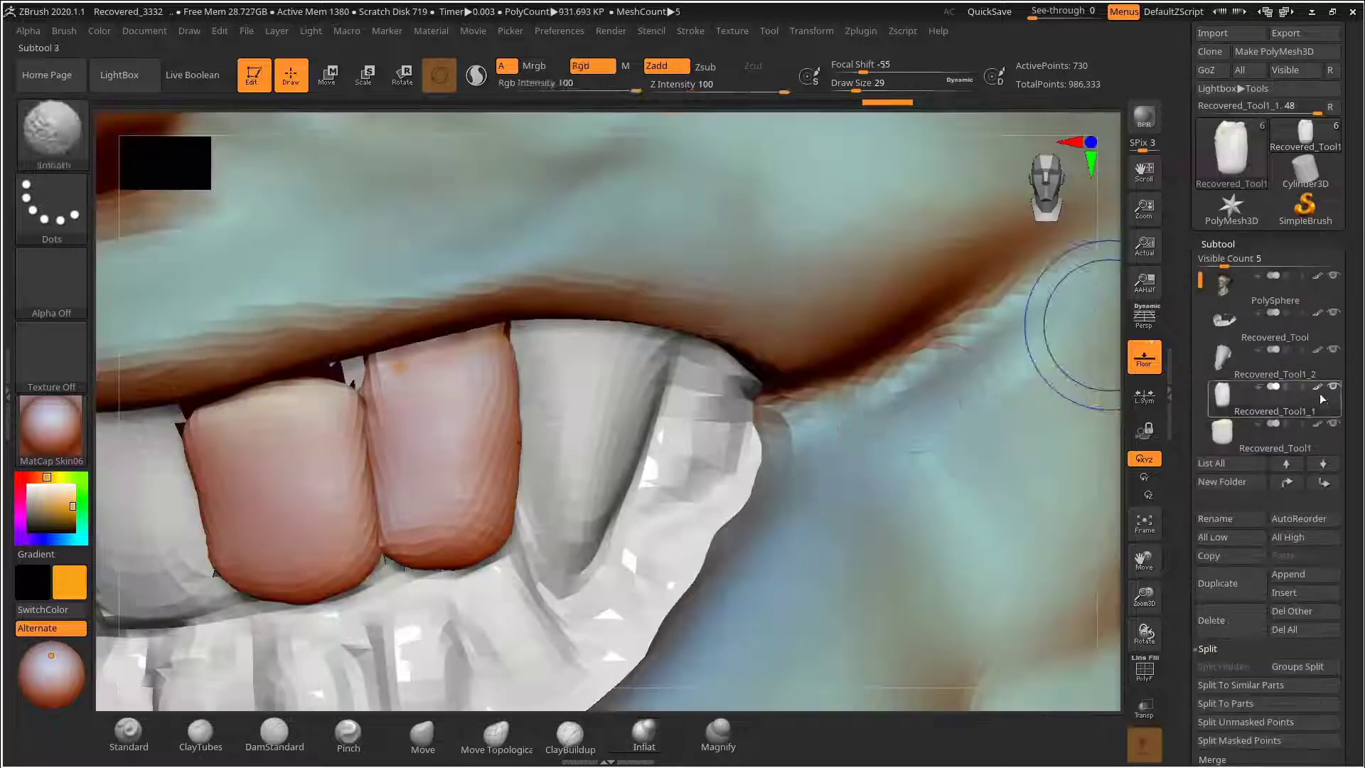
pyautogui.moveTo(946, 406); pyautogui.dragTo(1024, 384)
pyautogui.moveTo(1199, 682); pyautogui.dragTo(1196, 526)
pyautogui.click(1217, 412)
pyautogui.click(1235, 312)
# Step: Inflate the fang's ragged edges and hollow back at draw size 29, then remesh it
pyautogui.moveTo(924, 369); pyautogui.dragTo(818, 369)
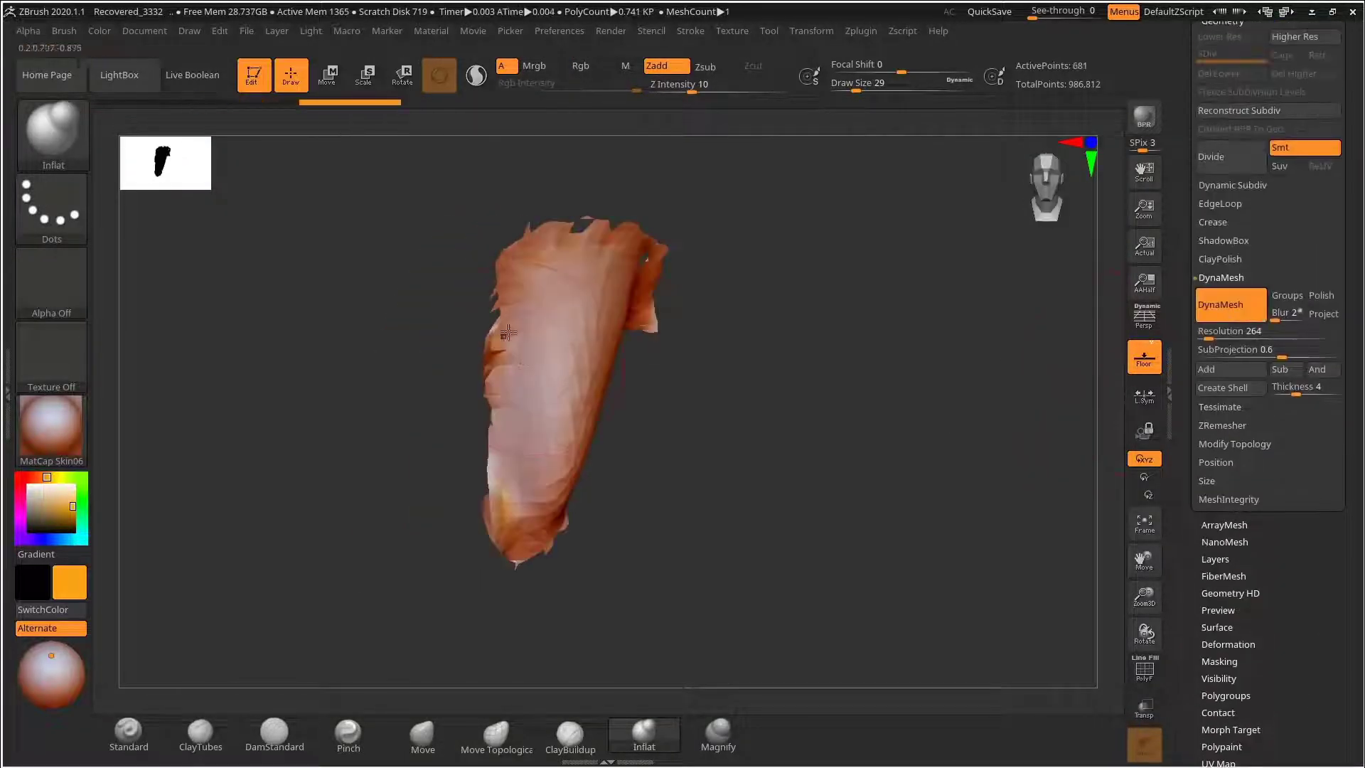
pyautogui.moveTo(497, 420)
pyautogui.mouseDown()
pyautogui.moveTo(551, 238)
pyautogui.moveTo(632, 317)
pyautogui.moveTo(569, 501)
pyautogui.mouseUp()
pyautogui.moveTo(634, 448); pyautogui.dragTo(440, 434)
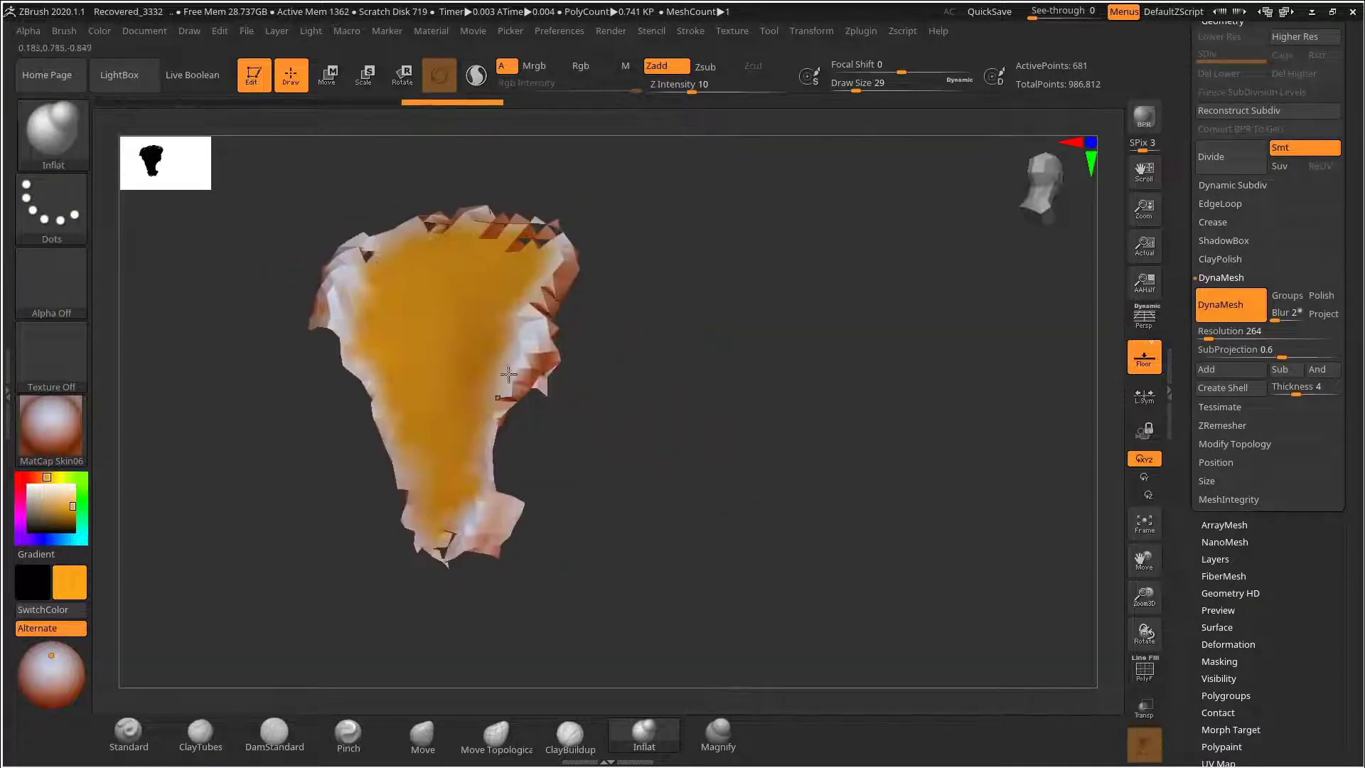
pyautogui.moveTo(537, 377)
pyautogui.mouseDown()
pyautogui.moveTo(405, 243)
pyautogui.moveTo(561, 242)
pyautogui.mouseUp()
pyautogui.moveTo(697, 306)
pyautogui.keyDown('ctrl'); pyautogui.mouseDown()
pyautogui.moveTo(771, 341)
pyautogui.moveTo(561, 359)
pyautogui.mouseUp(); pyautogui.keyUp('ctrl')
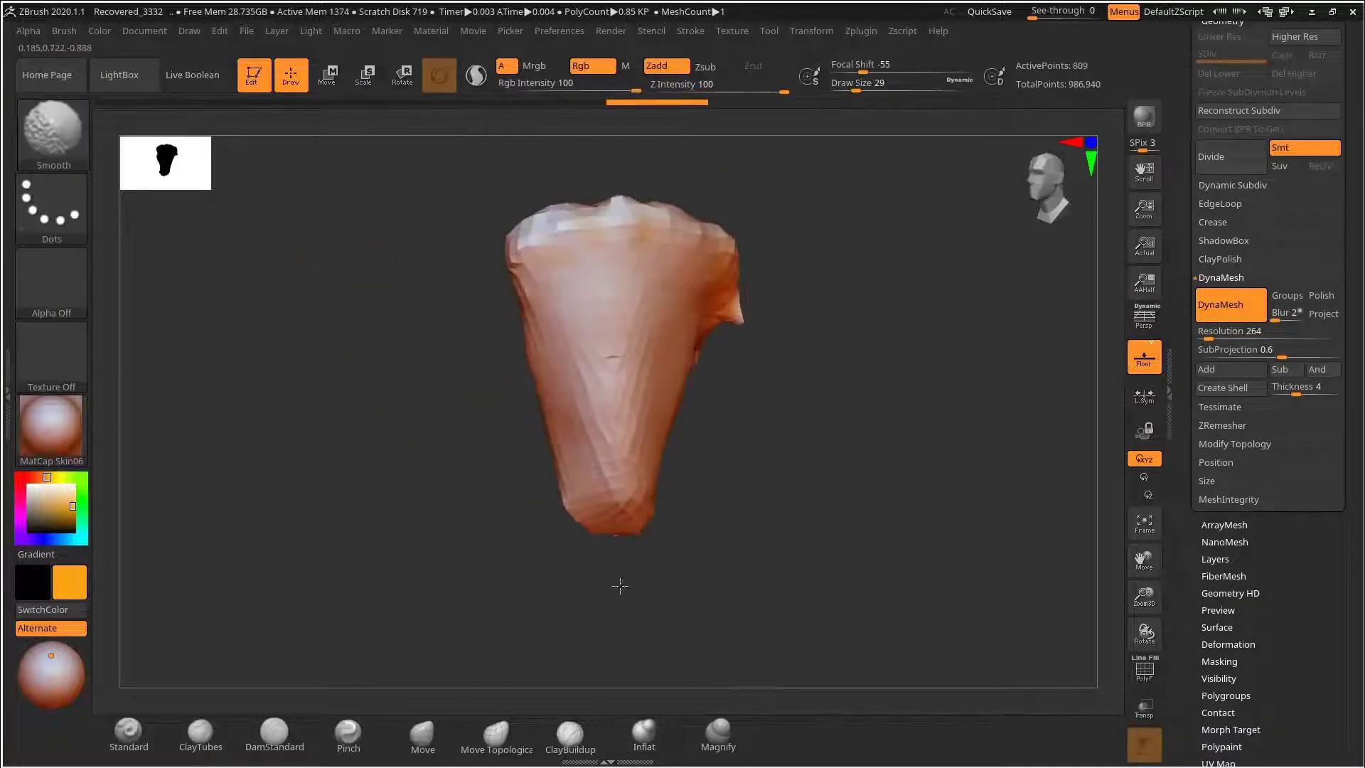
# Step: Round out and smooth the fang's upper end and sides at draw size 33, then remesh it
pyautogui.moveTo(620, 586); pyautogui.dragTo(818, 568)
pyautogui.press('s')
pyautogui.moveTo(686, 263)
pyautogui.mouseDown()
pyautogui.moveTo(731, 434)
pyautogui.moveTo(761, 284)
pyautogui.mouseUp()
pyautogui.moveTo(868, 370)
pyautogui.mouseDown()
pyautogui.moveTo(789, 342)
pyautogui.moveTo(732, 220)
pyautogui.mouseUp()
pyautogui.moveTo(859, 463); pyautogui.dragTo(864, 384)
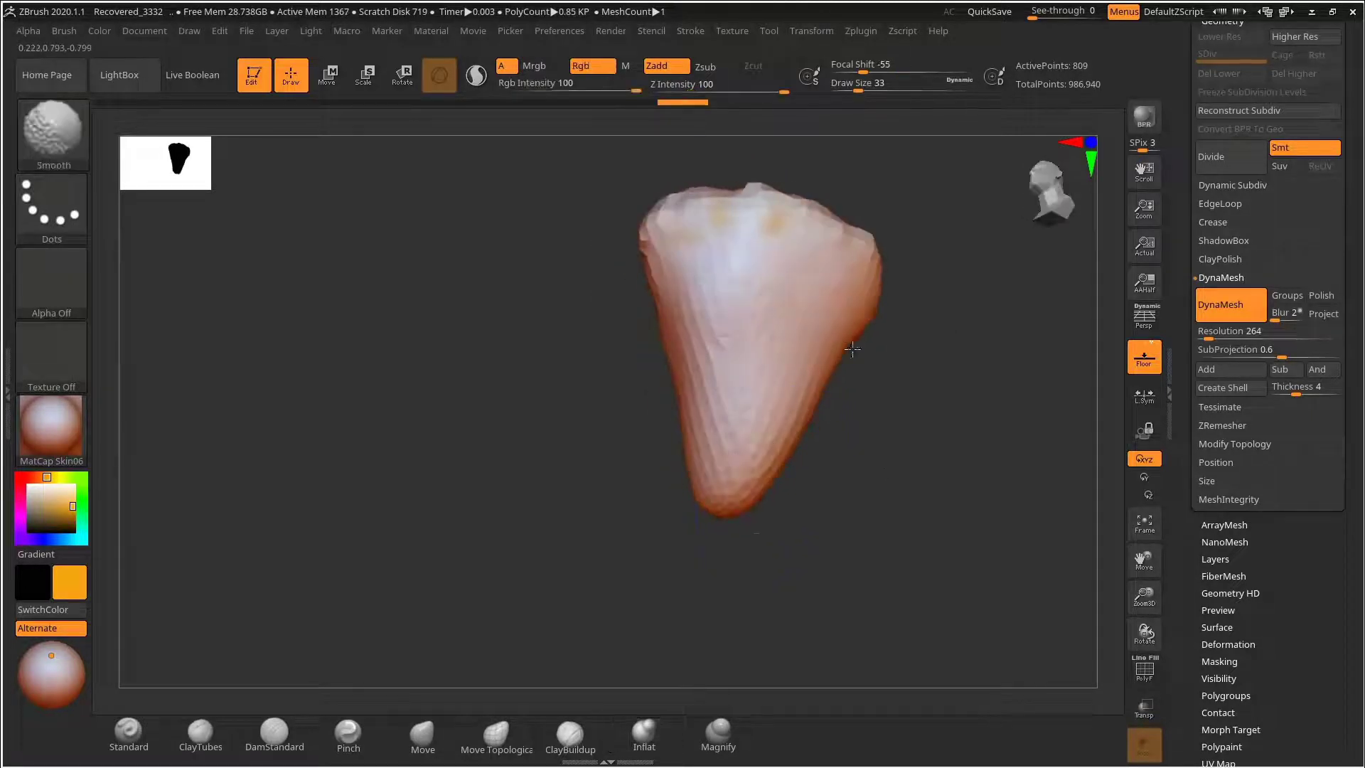
pyautogui.keyDown('shift'); pyautogui.moveTo(765, 231); pyautogui.dragTo(729, 220); pyautogui.keyUp('shift')
pyautogui.keyDown('ctrl'); pyautogui.moveTo(972, 482); pyautogui.dragTo(999, 497); pyautogui.keyUp('ctrl')
# Step: Show all the subtools again around the rebuilt fang
pyautogui.moveTo(974, 455); pyautogui.dragTo(887, 425)
pyautogui.moveTo(1208, 201); pyautogui.dragTo(1231, 330)
pyautogui.click(1227, 320)
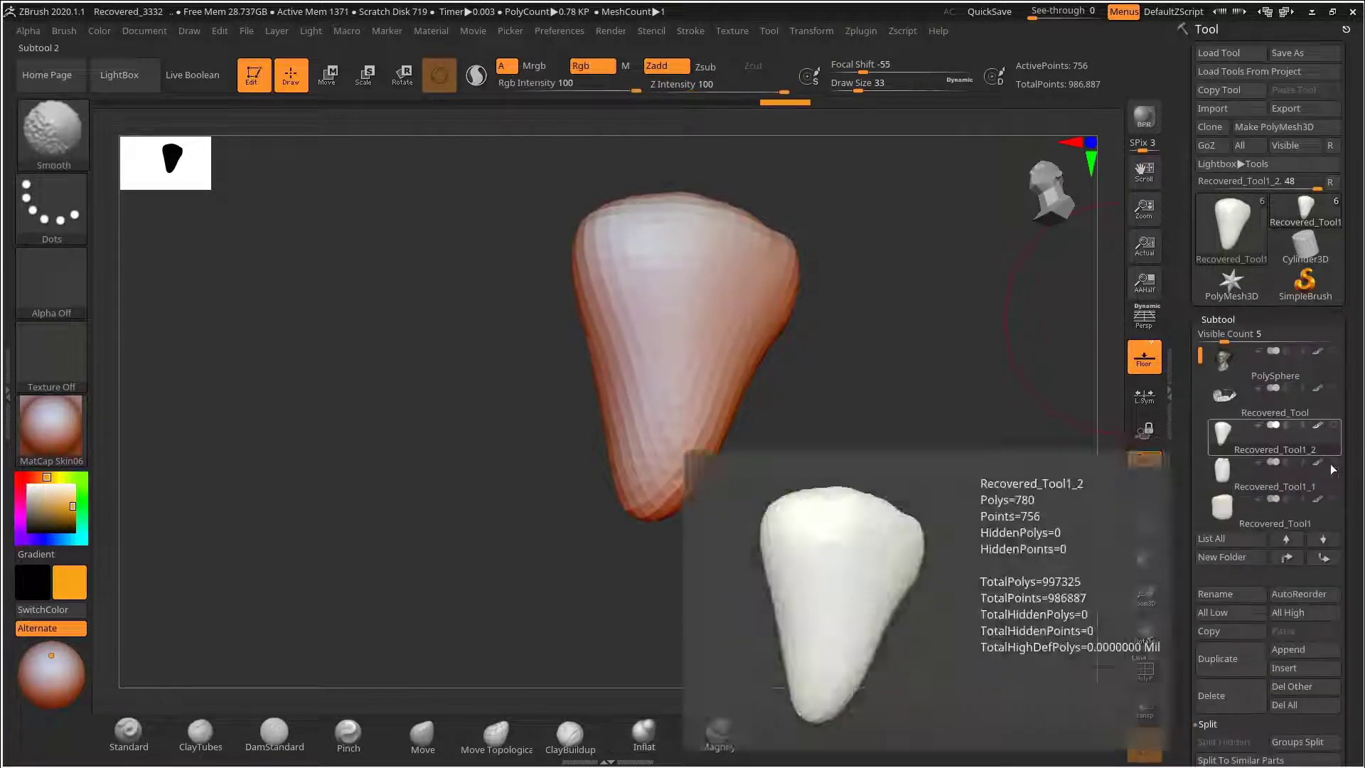
pyautogui.click(1333, 425)
pyautogui.keyDown('alt'); pyautogui.moveTo(1015, 472); pyautogui.dragTo(1002, 384); pyautogui.keyUp('alt')
pyautogui.moveTo(953, 465); pyautogui.dragTo(888, 469)
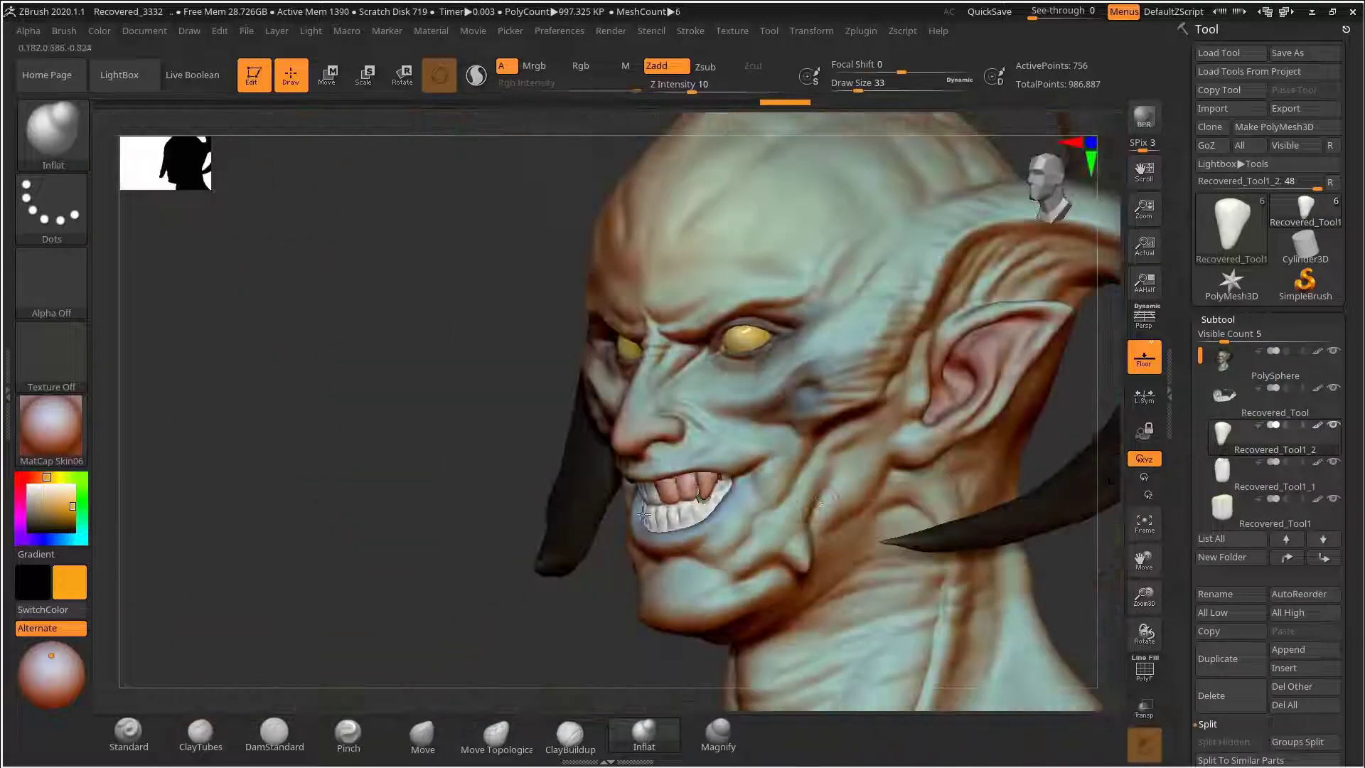
# Step: Pull the rebuilt fang into position beside the neighbouring upper teeth with the Move brush
pyautogui.moveTo(643, 514); pyautogui.dragTo(872, 407, button='right')
pyautogui.keyDown('ctrl'); pyautogui.moveTo(958, 378); pyautogui.dragTo(949, 434, button='right'); pyautogui.keyUp('ctrl')
pyautogui.press('b')
pyautogui.press('m')
pyautogui.press('v')
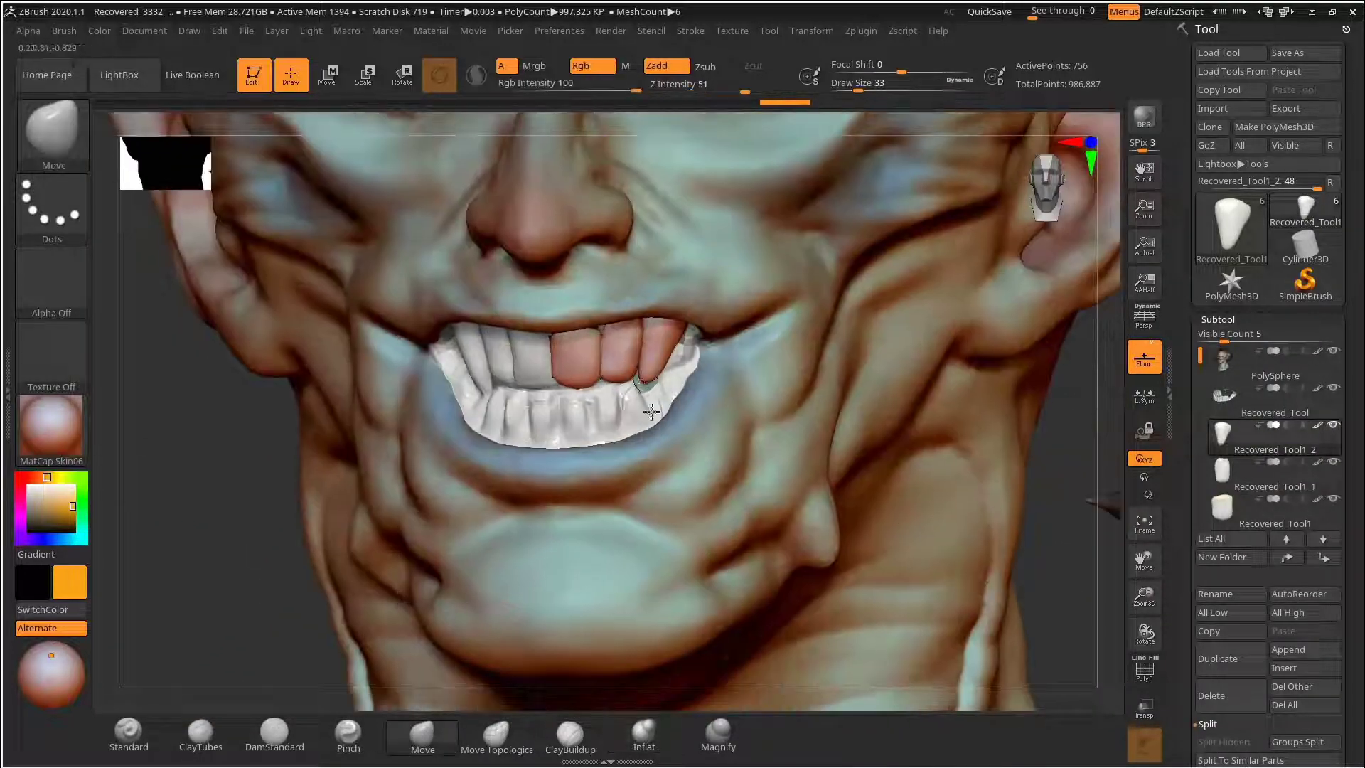
pyautogui.press('s')
pyautogui.moveTo(664, 361); pyautogui.dragTo(669, 354)
pyautogui.moveTo(640, 384)
pyautogui.mouseDown(button='right')
pyautogui.moveTo(657, 285)
pyautogui.moveTo(462, 349)
pyautogui.moveTo(548, 344)
pyautogui.mouseUp(button='right')
pyautogui.moveTo(1013, 447)
pyautogui.mouseDown()
pyautogui.moveTo(932, 455)
pyautogui.moveTo(999, 449)
pyautogui.mouseUp()
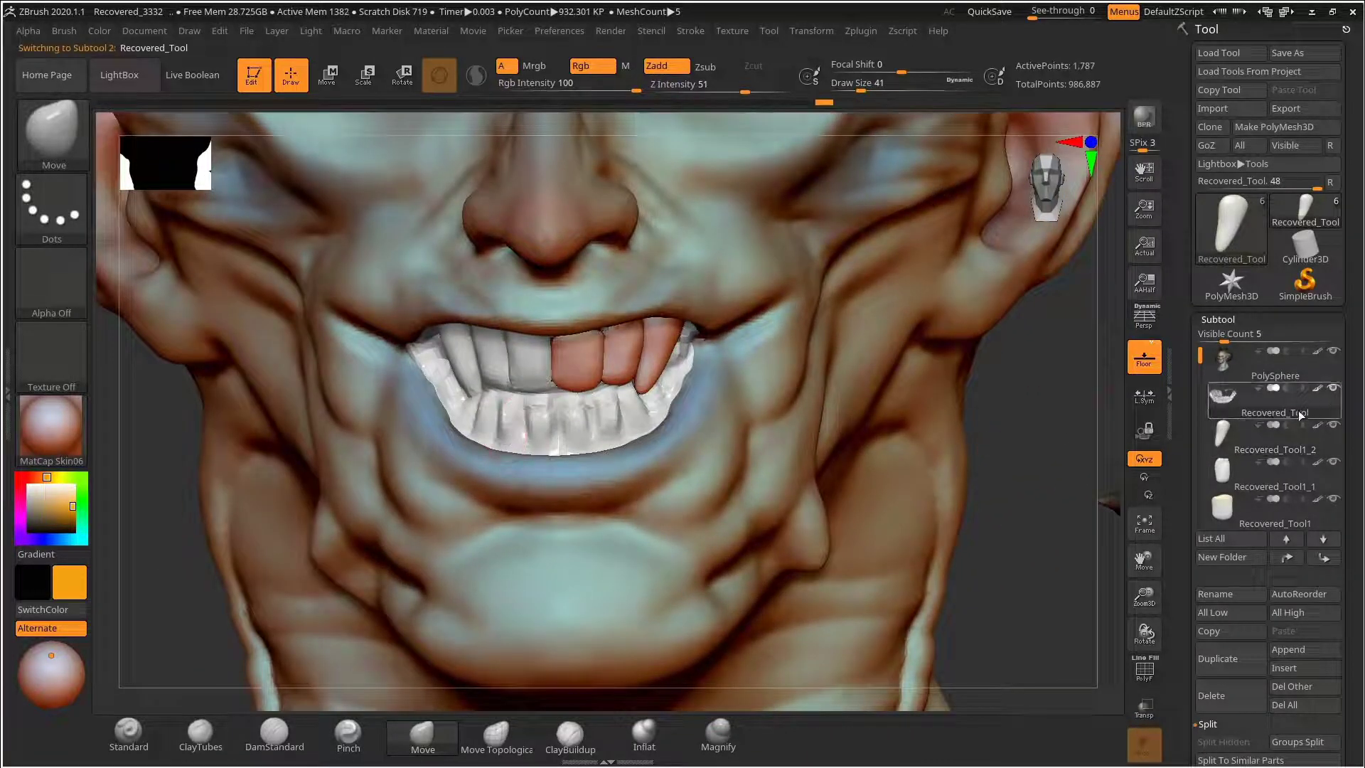
# Step: Delete the original full teeth subtool, leaving only the three rebuilt upper teeth
pyautogui.click(1217, 695)
pyautogui.click(1084, 719)
pyautogui.moveTo(1023, 450)
pyautogui.mouseDown()
pyautogui.moveTo(1118, 458)
pyautogui.moveTo(1065, 513)
pyautogui.mouseUp()
# Step: Adjust the outlines of the three upper teeth with the Move brush, reducing the draw size to 35
pyautogui.press('s')
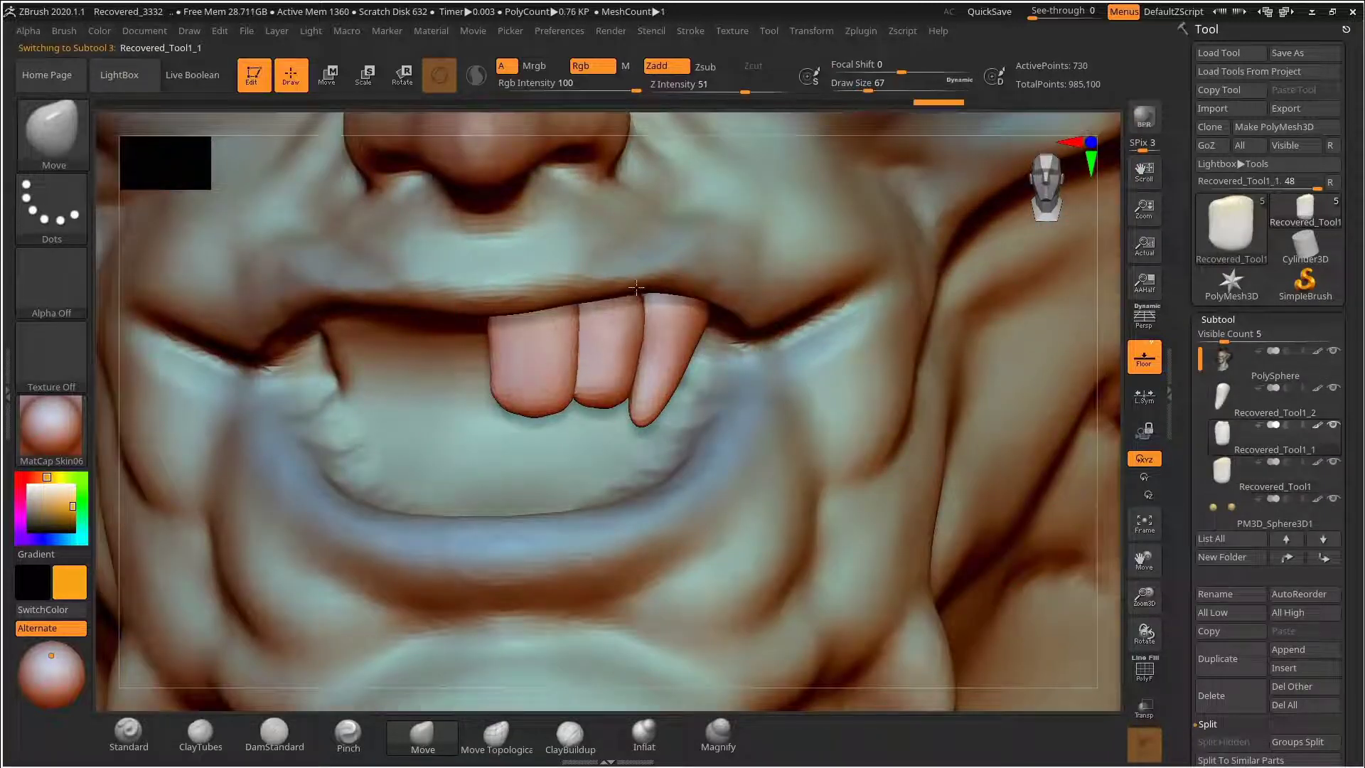
pyautogui.press('s')
pyautogui.moveTo(540, 413); pyautogui.dragTo(534, 412)
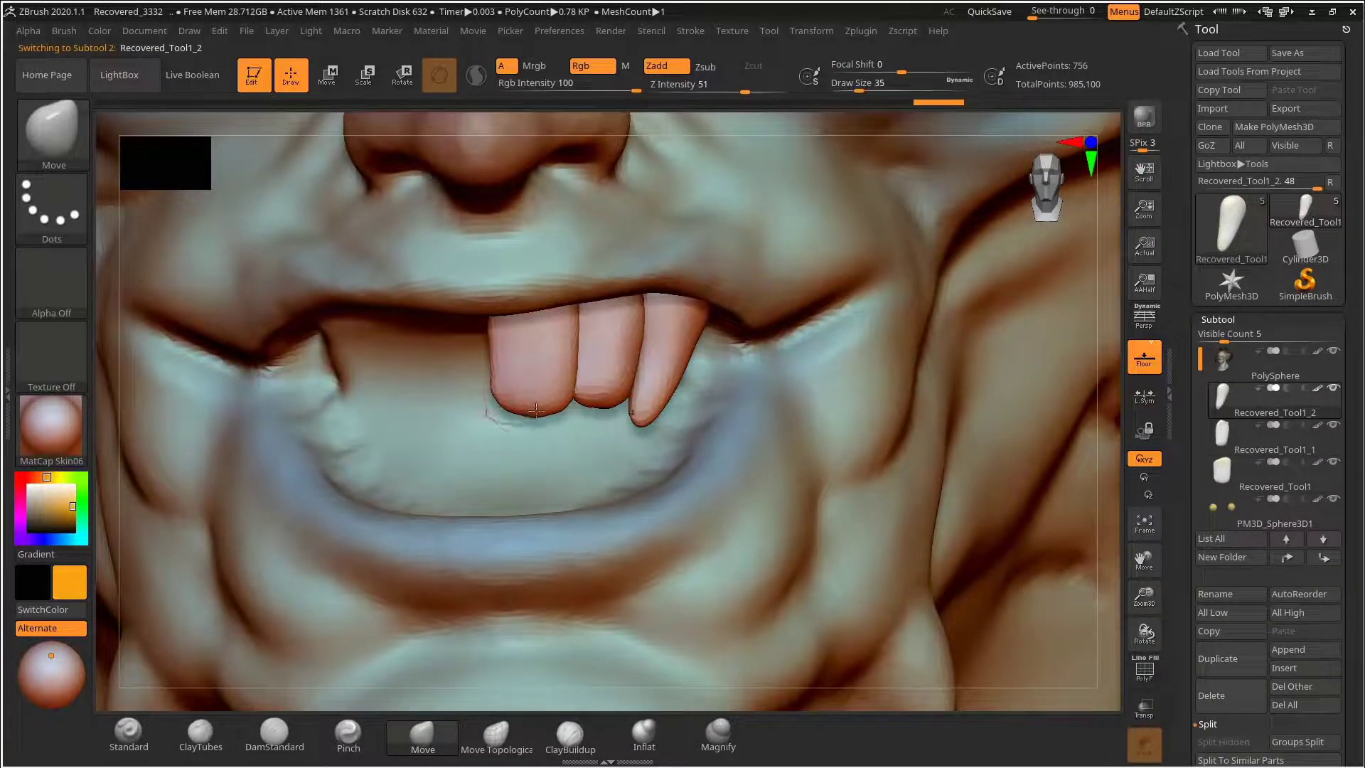
# Step: Mirror the central upper incisor across the X axis as a new subtool with SubTool Master
pyautogui.click(860, 31)
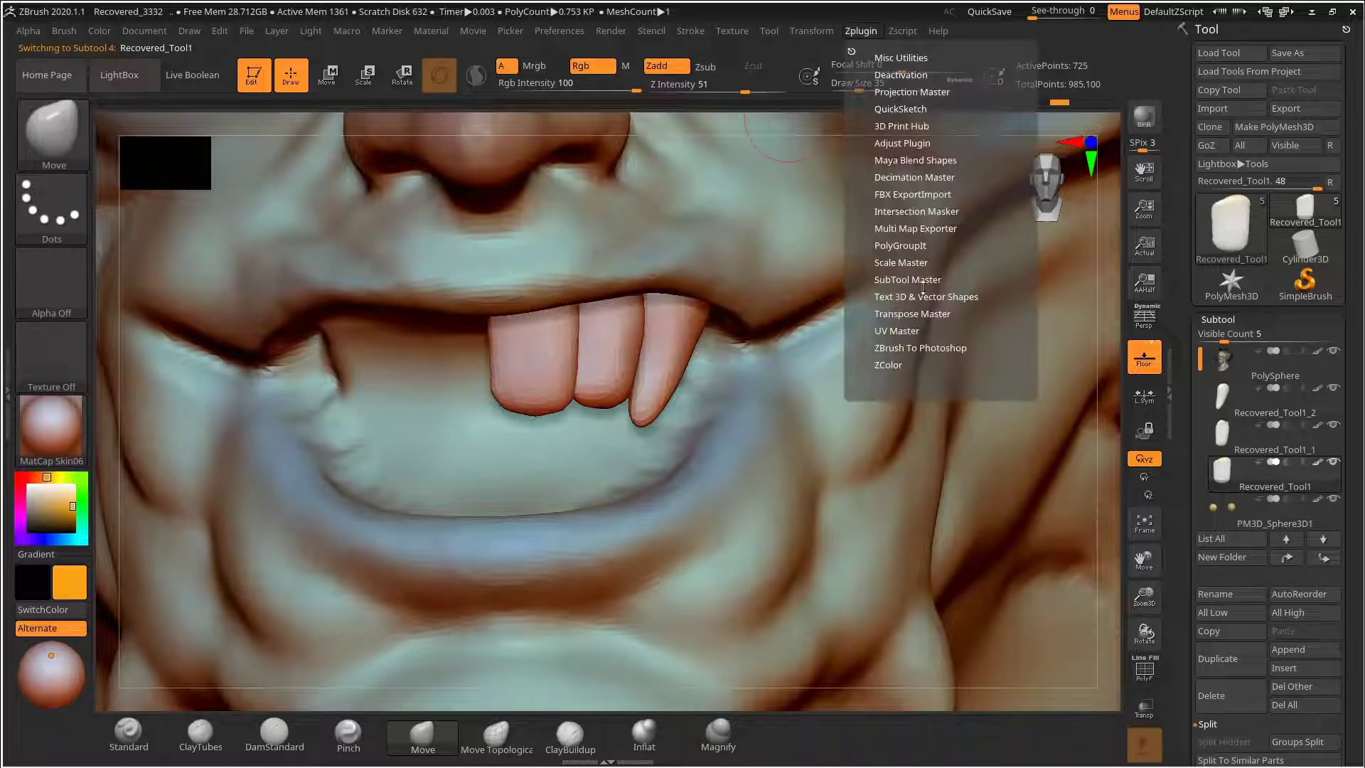
pyautogui.click(917, 279)
pyautogui.click(938, 355)
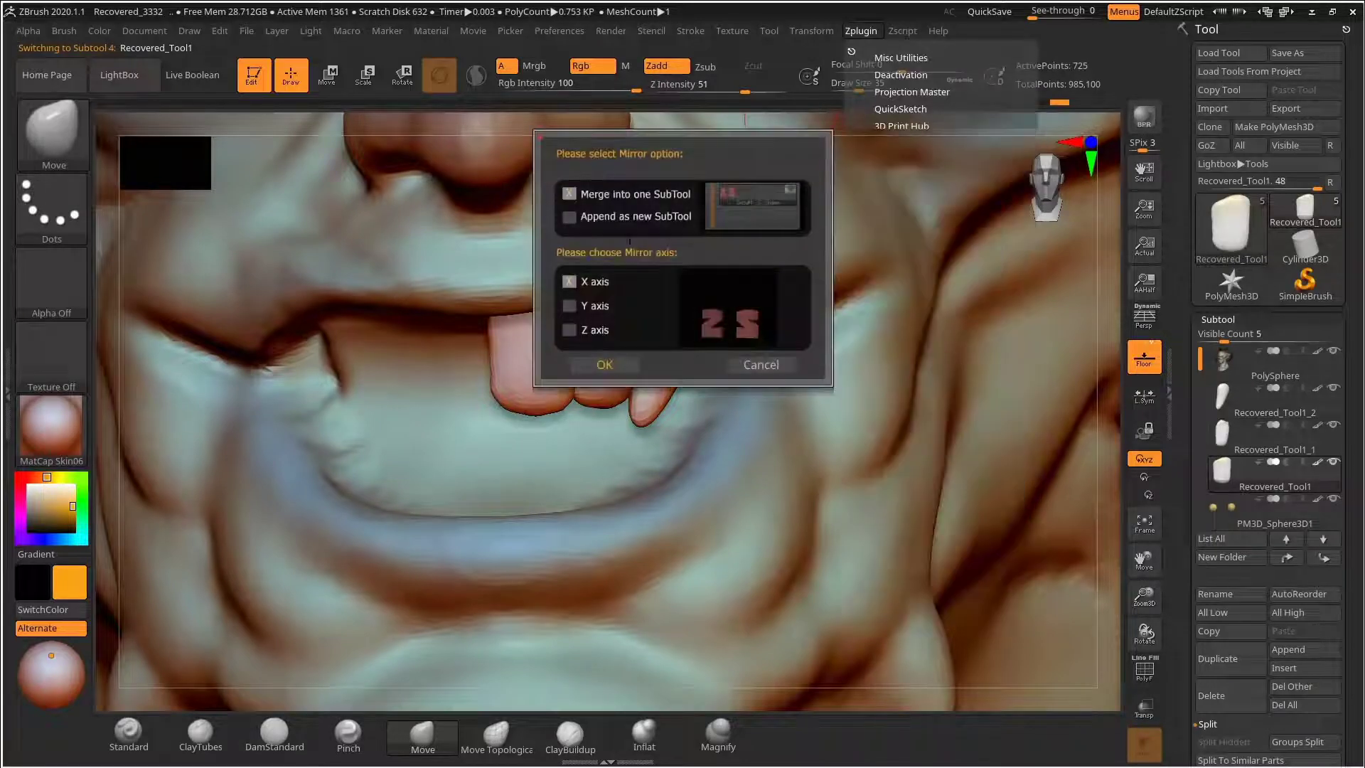
pyautogui.click(597, 366)
pyautogui.click(860, 31)
pyautogui.click(933, 356)
pyautogui.click(597, 366)
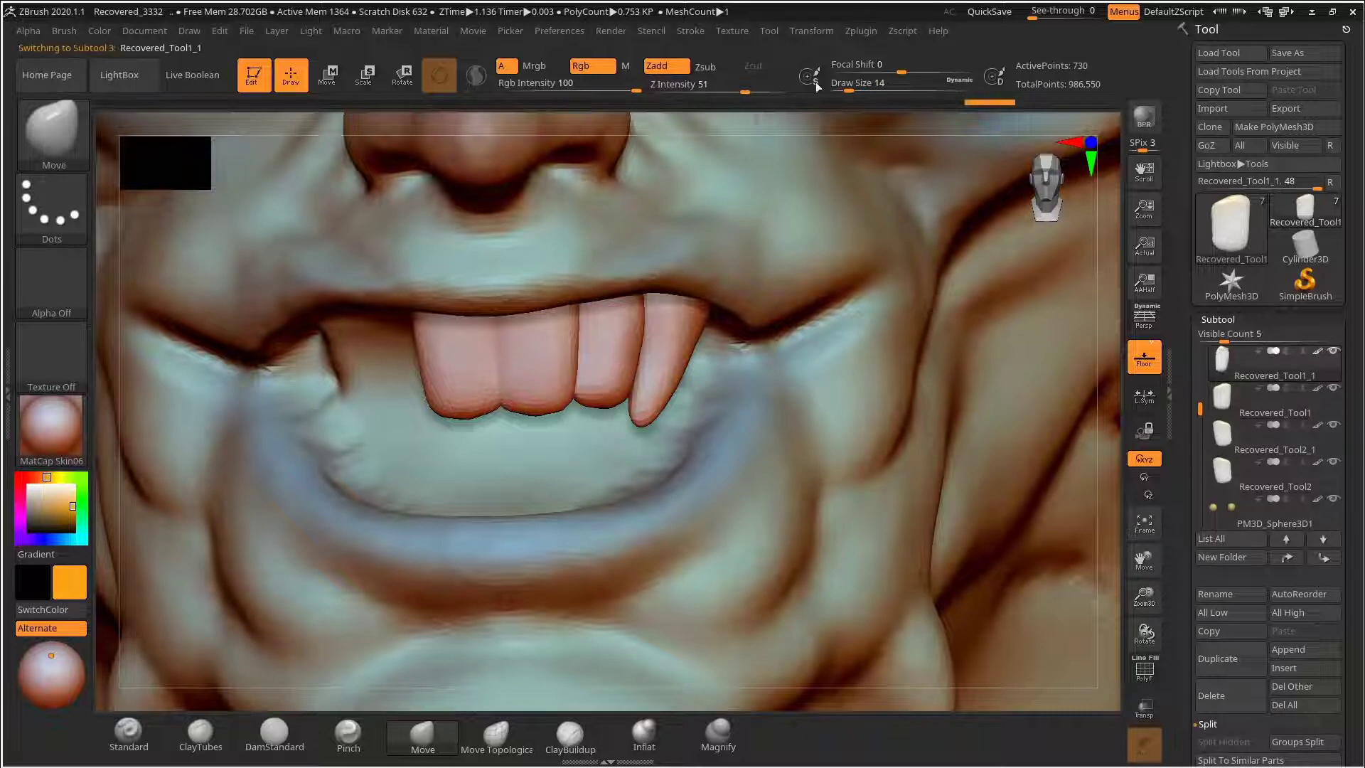
# Step: Mirror the second upper tooth and the fang across the X axis, appending each as a new subtool
pyautogui.click(860, 31)
pyautogui.click(958, 350)
pyautogui.click(597, 365)
pyautogui.click(862, 30)
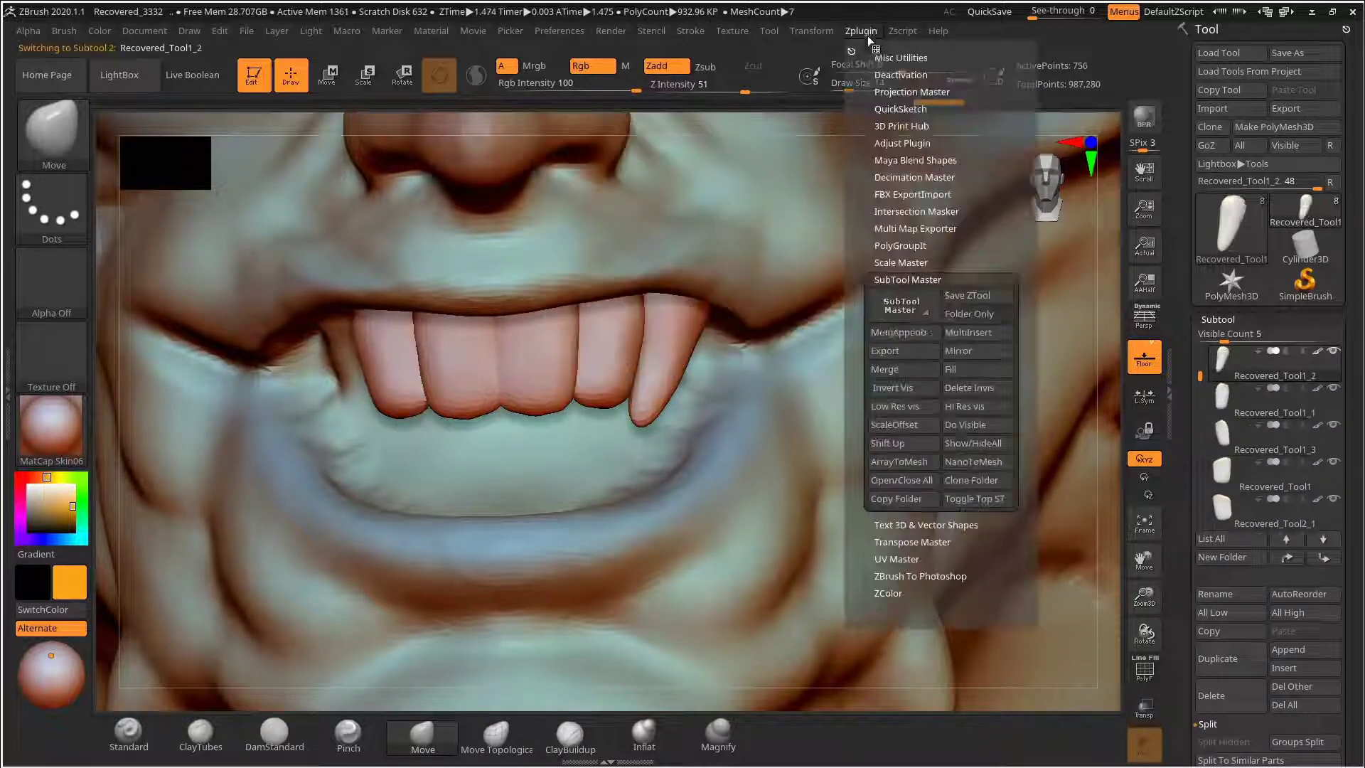
pyautogui.click(953, 357)
pyautogui.click(632, 362)
pyautogui.press('f')
pyautogui.moveTo(867, 426); pyautogui.dragTo(497, 665)
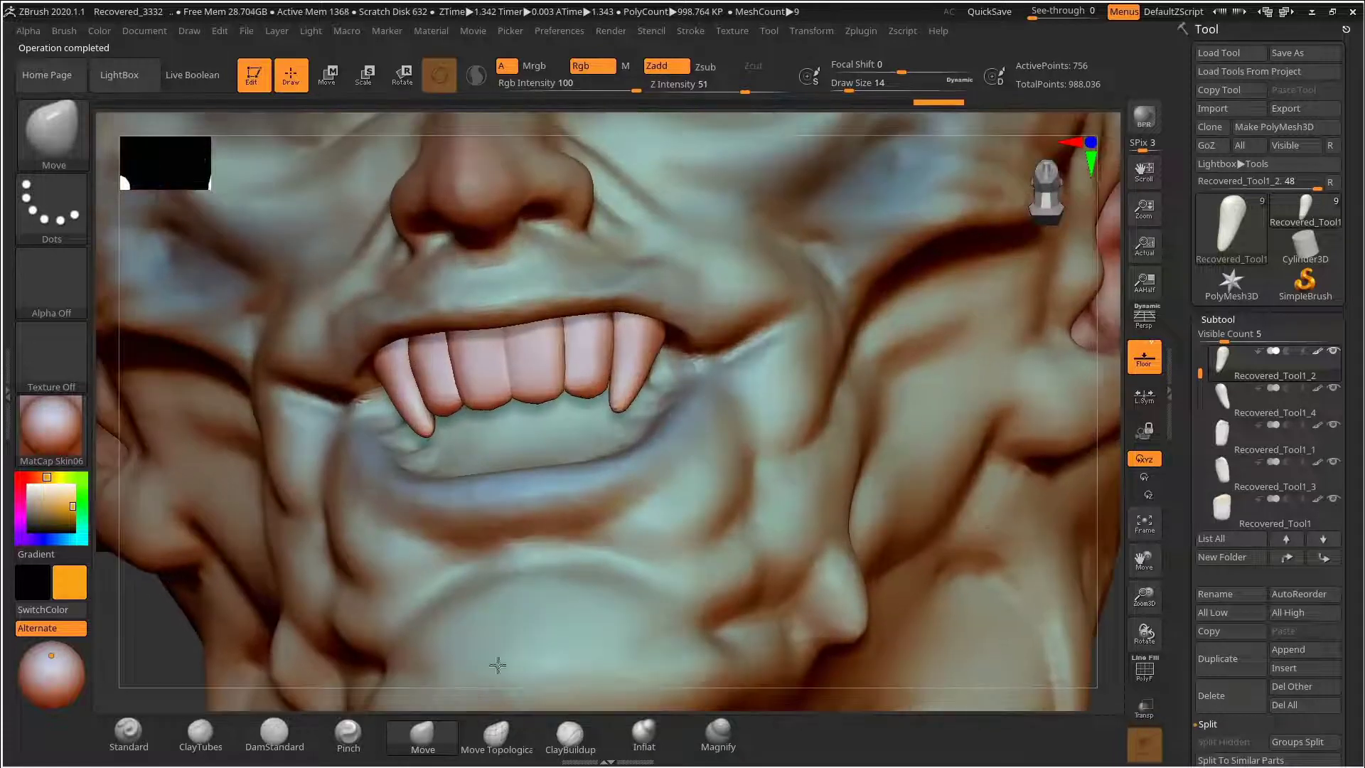
# Step: Delete the duplicate copy of the mirrored central incisor
pyautogui.keyDown('alt'); pyautogui.click(515, 329); pyautogui.keyUp('alt')
pyautogui.hotkey('ctrl', 'z')
pyautogui.hotkey('ctrl', 'z')
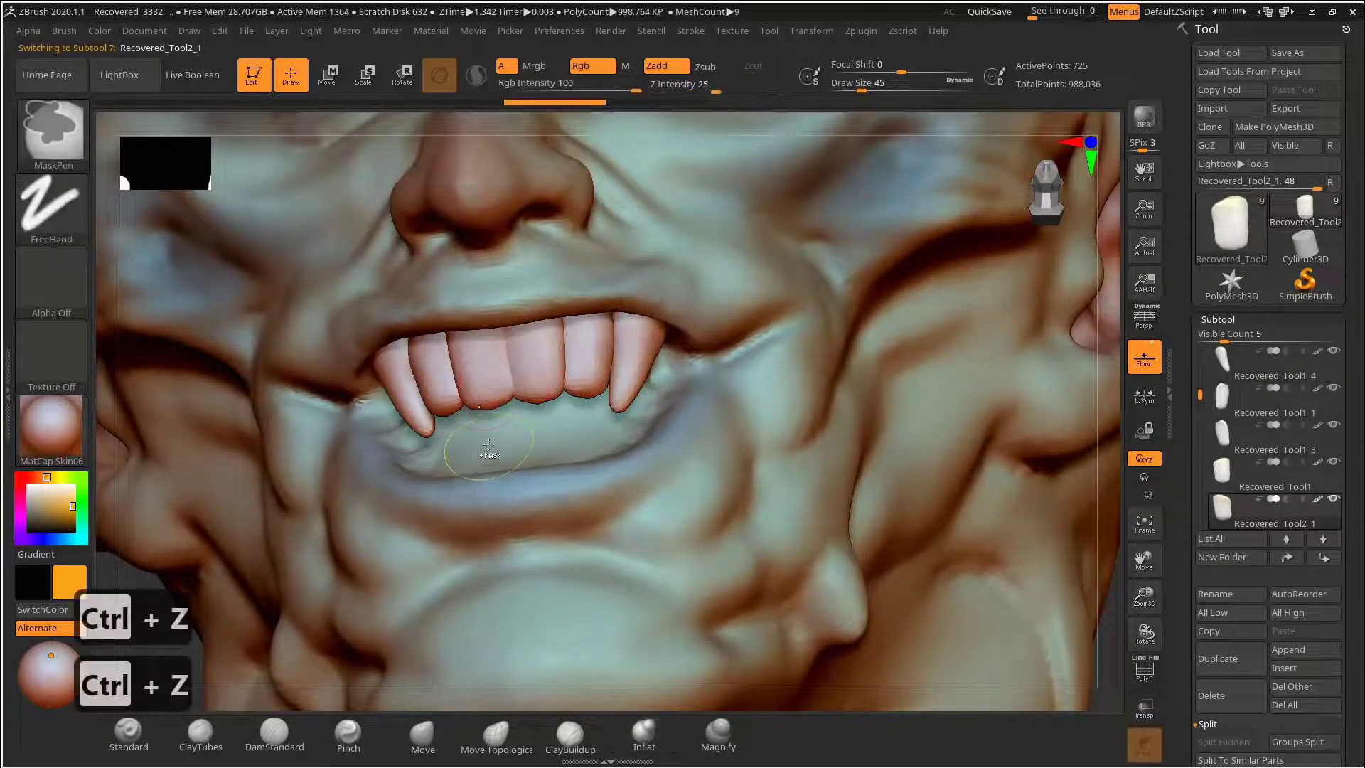
pyautogui.moveTo(1185, 605); pyautogui.dragTo(1185, 502)
pyautogui.click(1228, 594)
pyautogui.click(1092, 629)
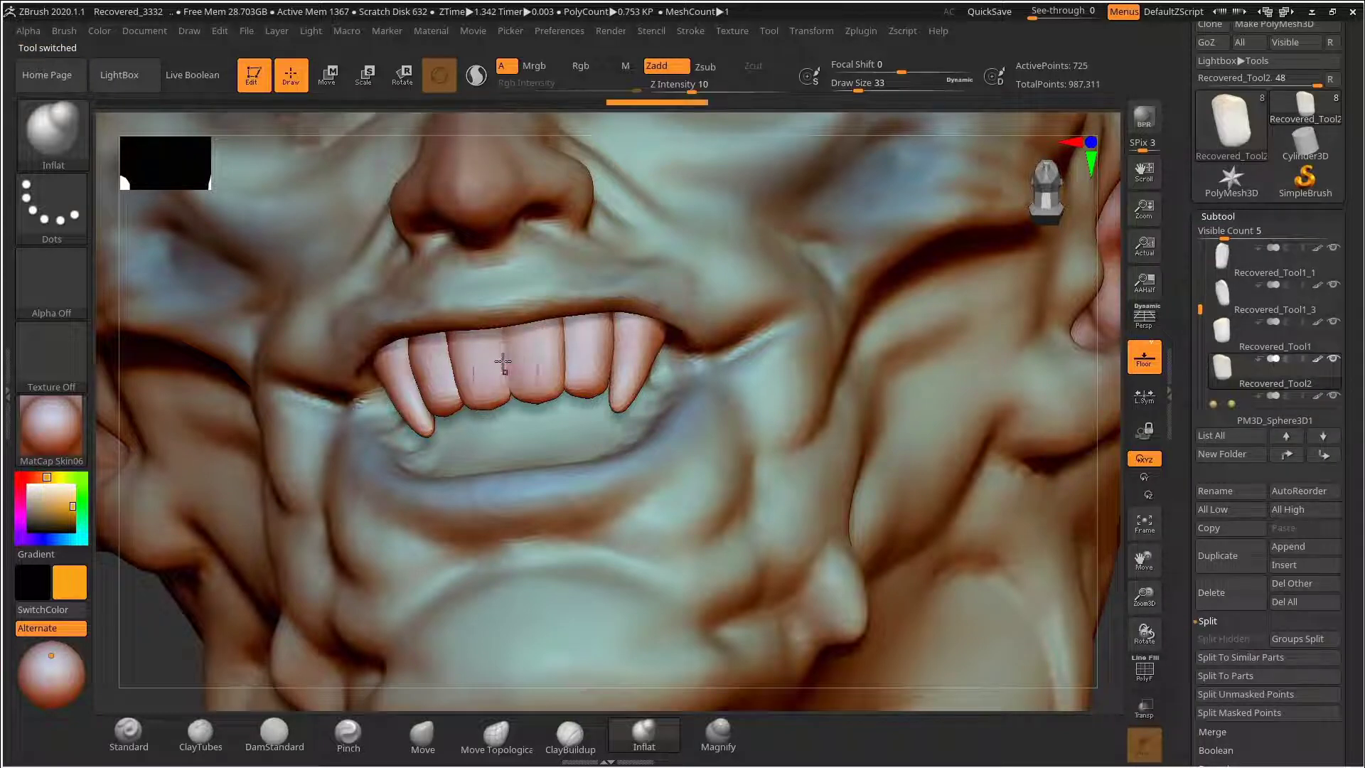
# Step: Taper and separate the tips of the upper teeth with the Move brush at draw size 26
pyautogui.moveTo(1103, 437)
pyautogui.mouseDown()
pyautogui.moveTo(981, 405)
pyautogui.moveTo(984, 489)
pyautogui.moveTo(944, 509)
pyautogui.moveTo(924, 441)
pyautogui.mouseUp()
pyautogui.click(274, 735)
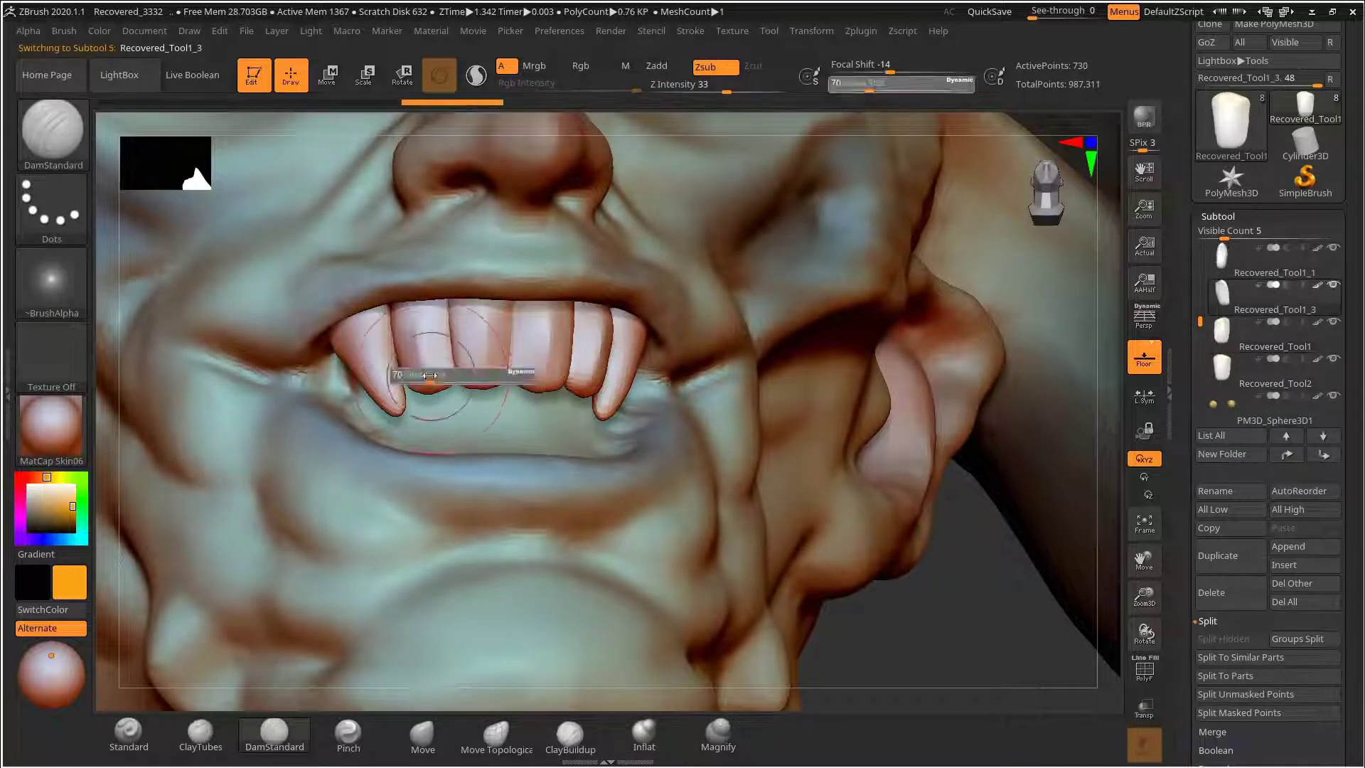
pyautogui.press('b')
pyautogui.press('m')
pyautogui.press('v')
pyautogui.hotkey('ctrl', 'z')
pyautogui.press('s')
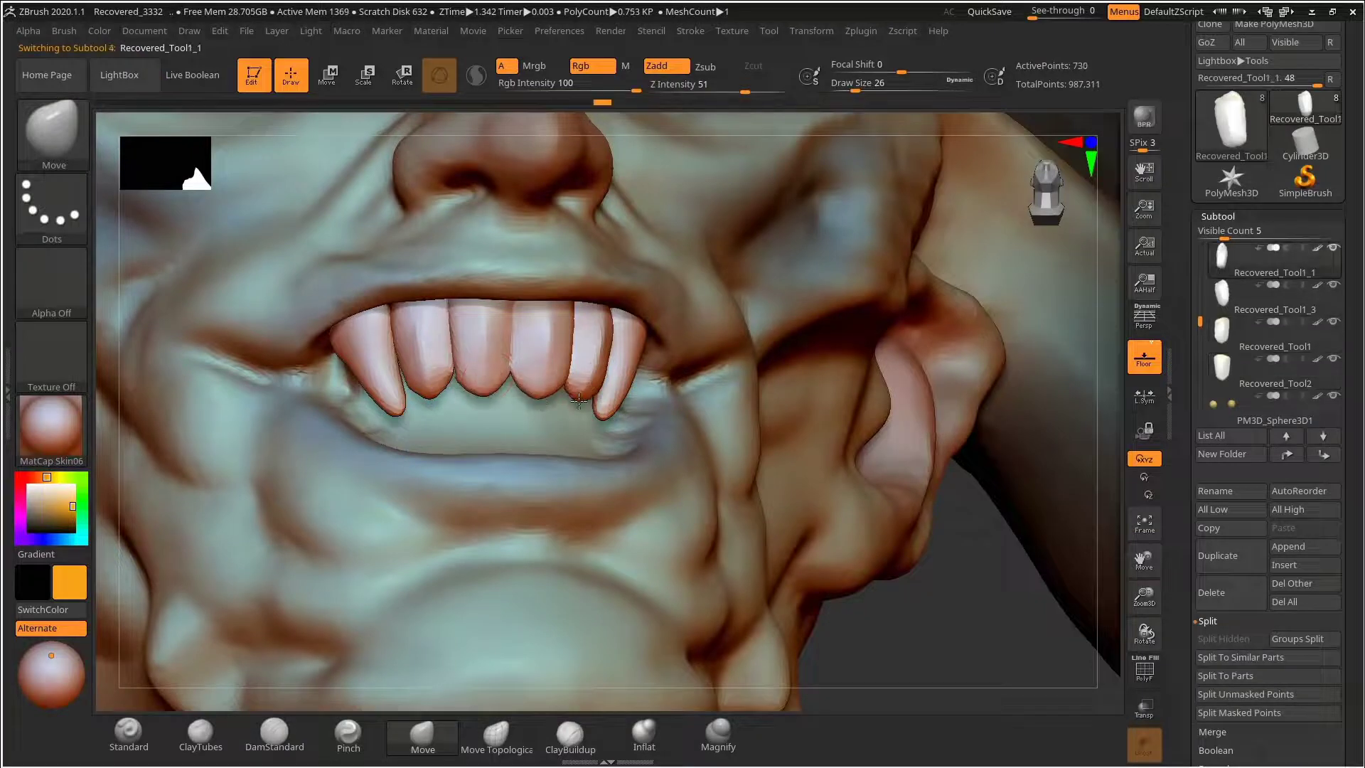
# Step: Duplicate a central incisor for the lower jaw and place four copies along one side of the gum
pyautogui.keyDown('alt'); pyautogui.moveTo(882, 619); pyautogui.dragTo(862, 413); pyautogui.keyUp('alt')
pyautogui.keyDown('alt'); pyautogui.moveTo(862, 412); pyautogui.dragTo(908, 481); pyautogui.keyUp('alt')
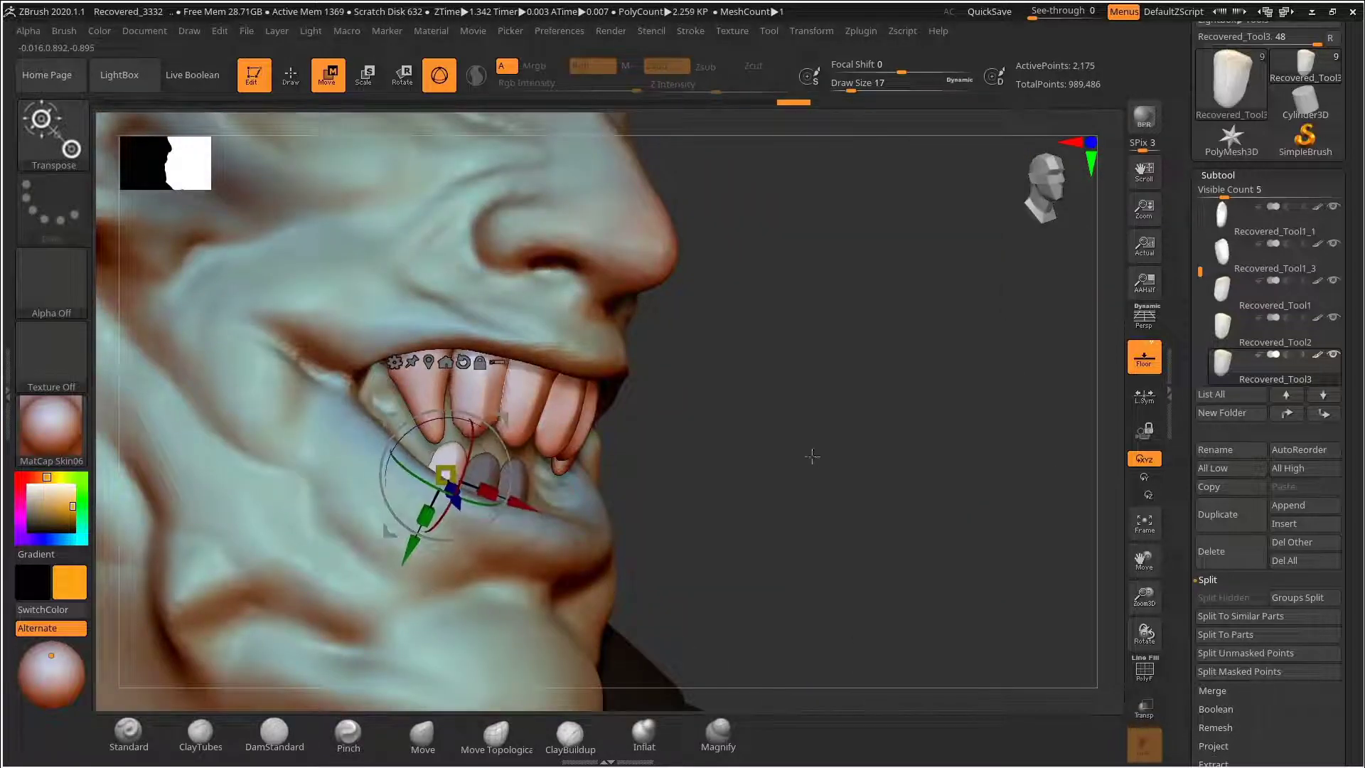
pyautogui.moveTo(812, 456); pyautogui.dragTo(793, 428)
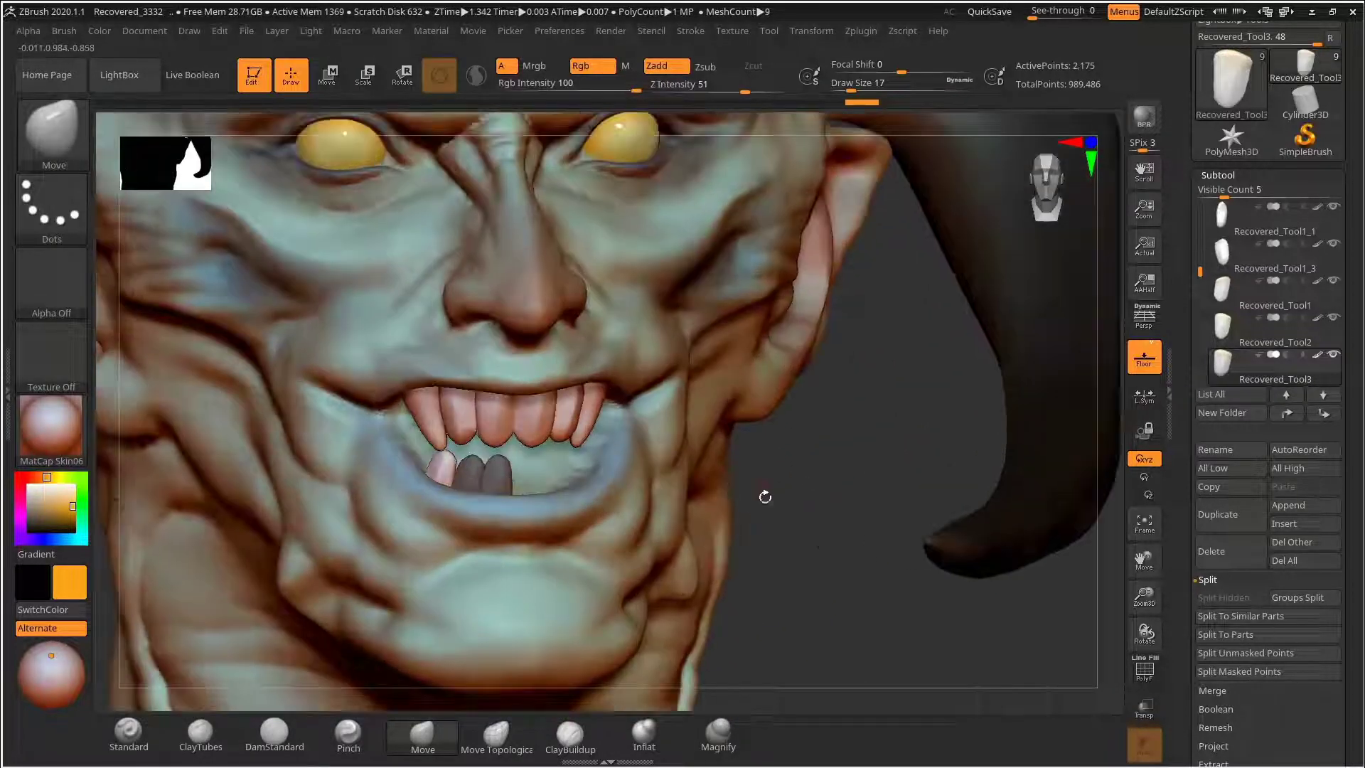
pyautogui.moveTo(762, 494)
pyautogui.mouseDown()
pyautogui.moveTo(707, 509)
pyautogui.moveTo(574, 502)
pyautogui.mouseUp()
pyautogui.press('w')
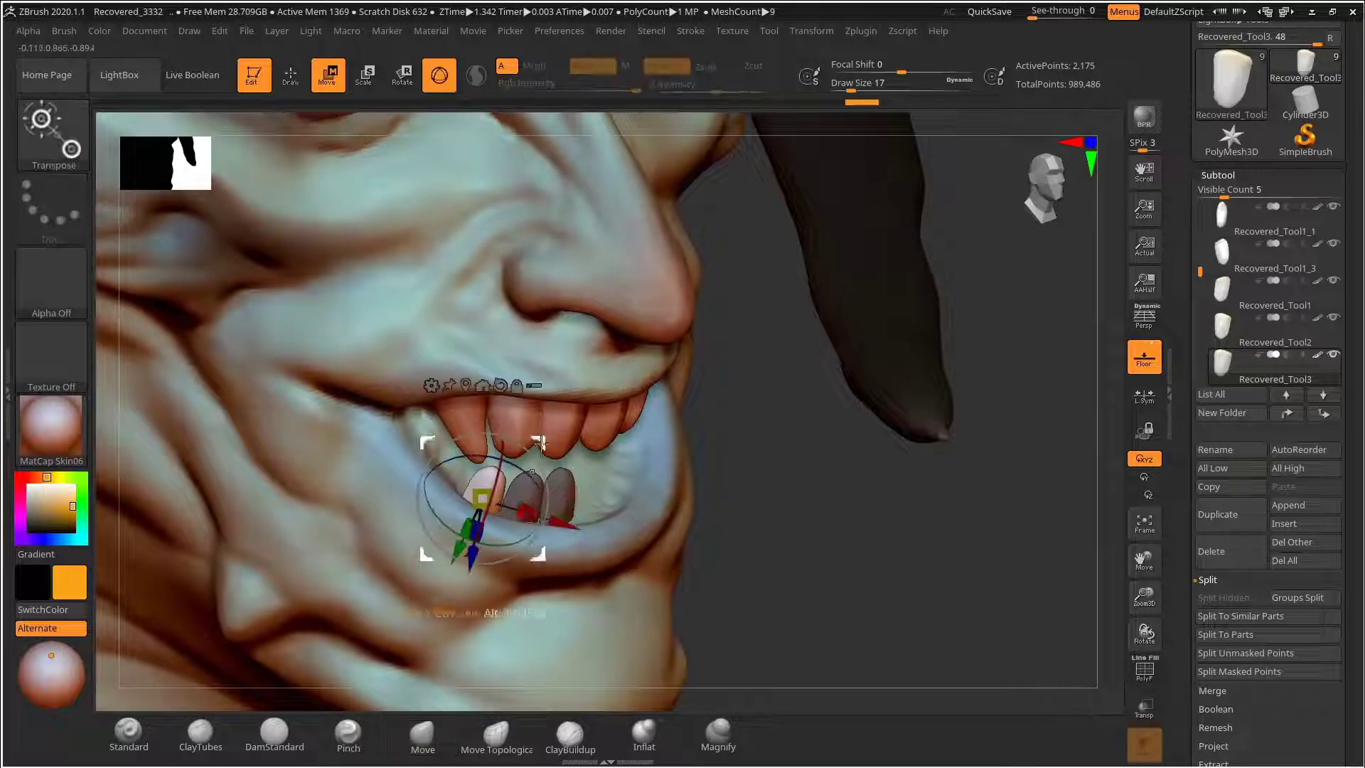
pyautogui.moveTo(819, 451); pyautogui.dragTo(444, 435)
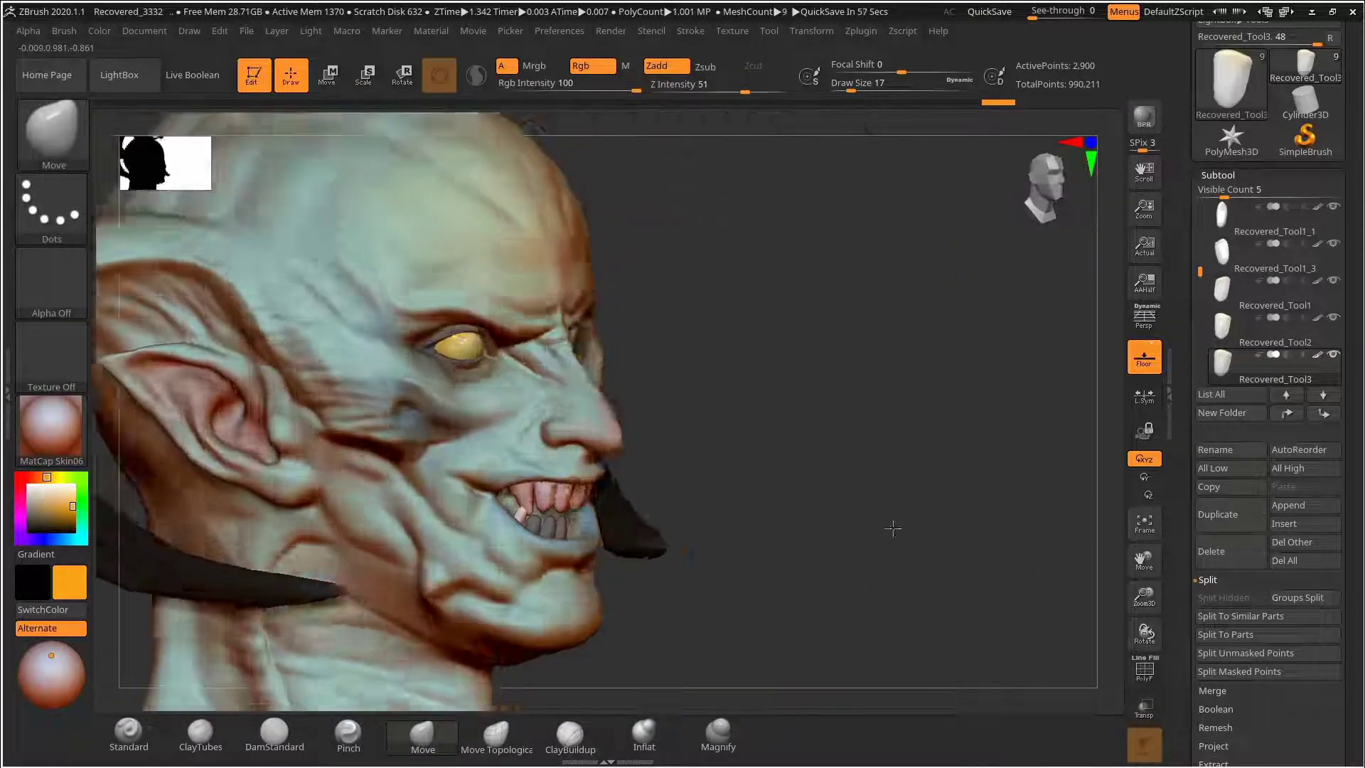
pyautogui.press('q')
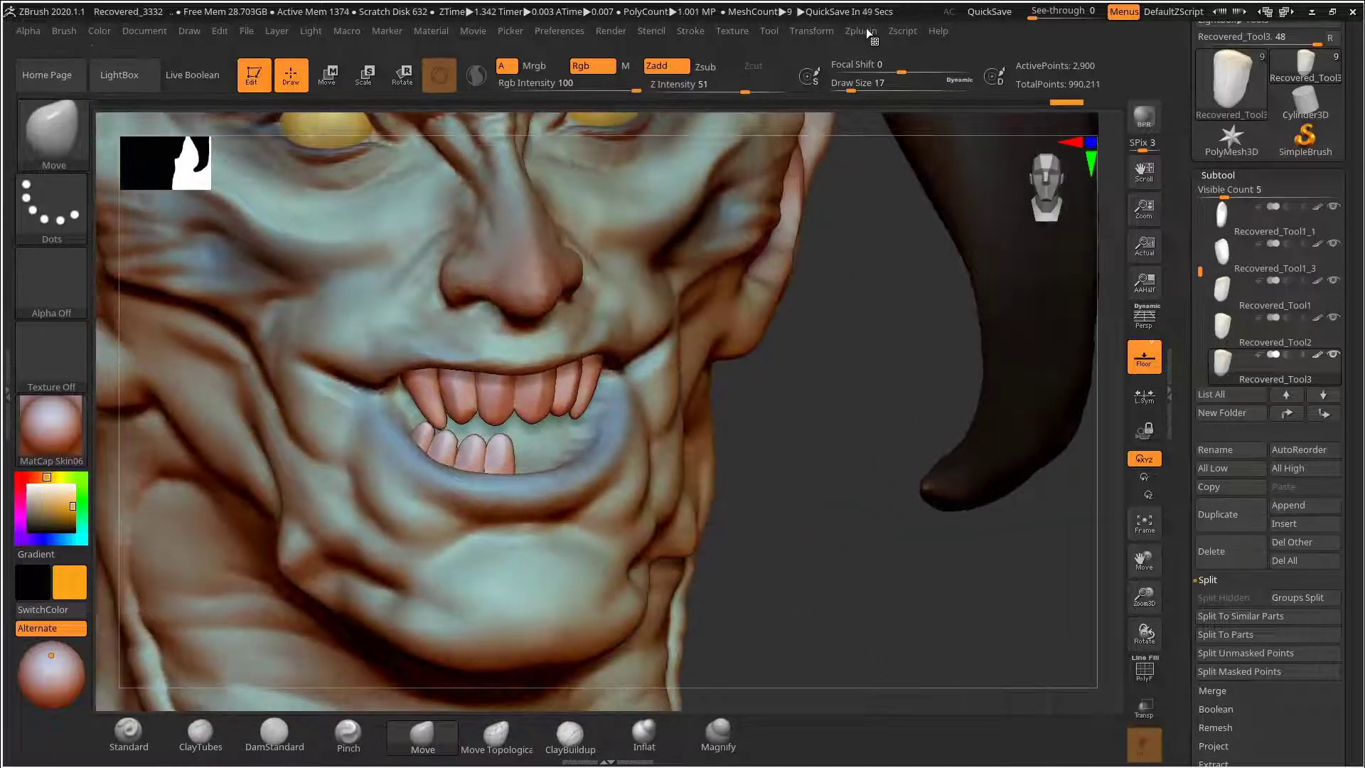
# Step: Mirror the four lower teeth across the X axis as a new subtool
pyautogui.click(869, 33)
pyautogui.click(917, 387)
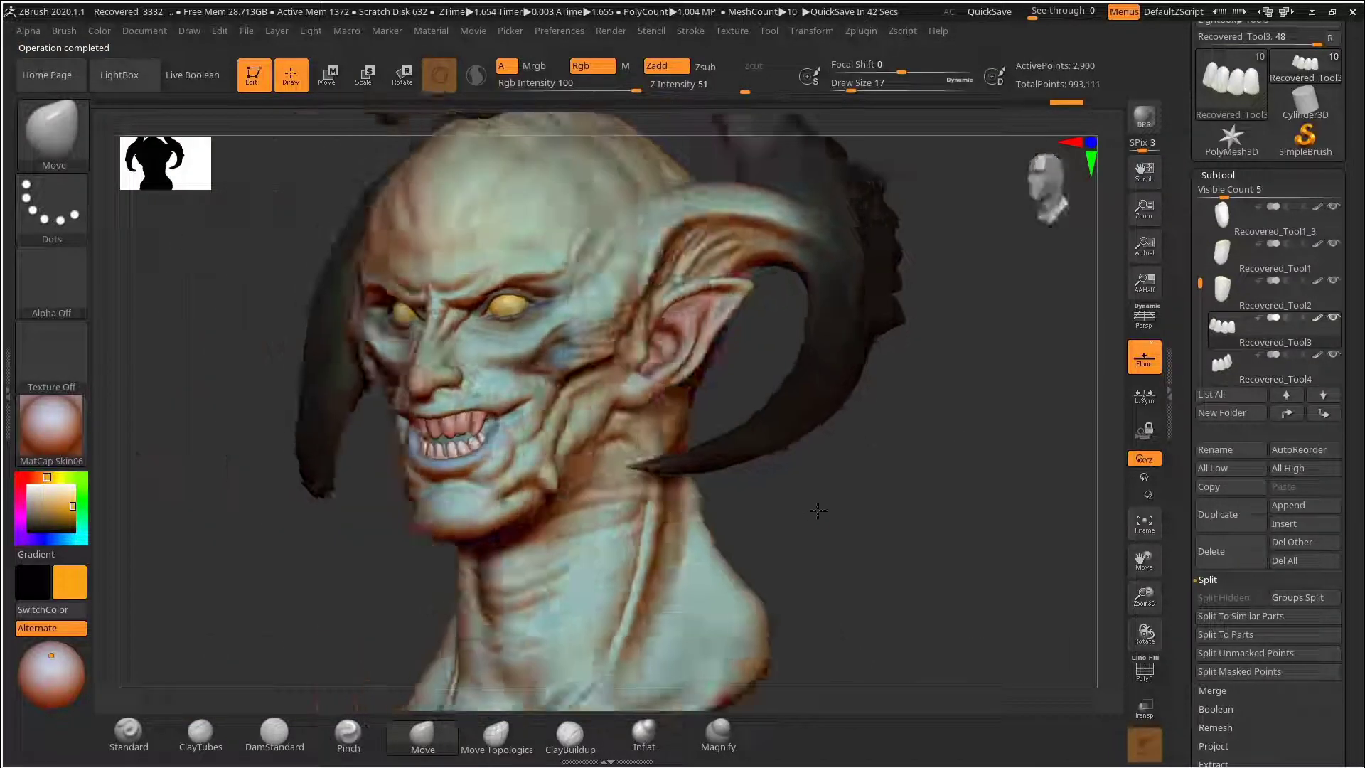
pyautogui.moveTo(817, 510); pyautogui.dragTo(923, 479)
# Step: Adjust both halves of the lower teeth along the gum line with the Move brush
pyautogui.press('s')
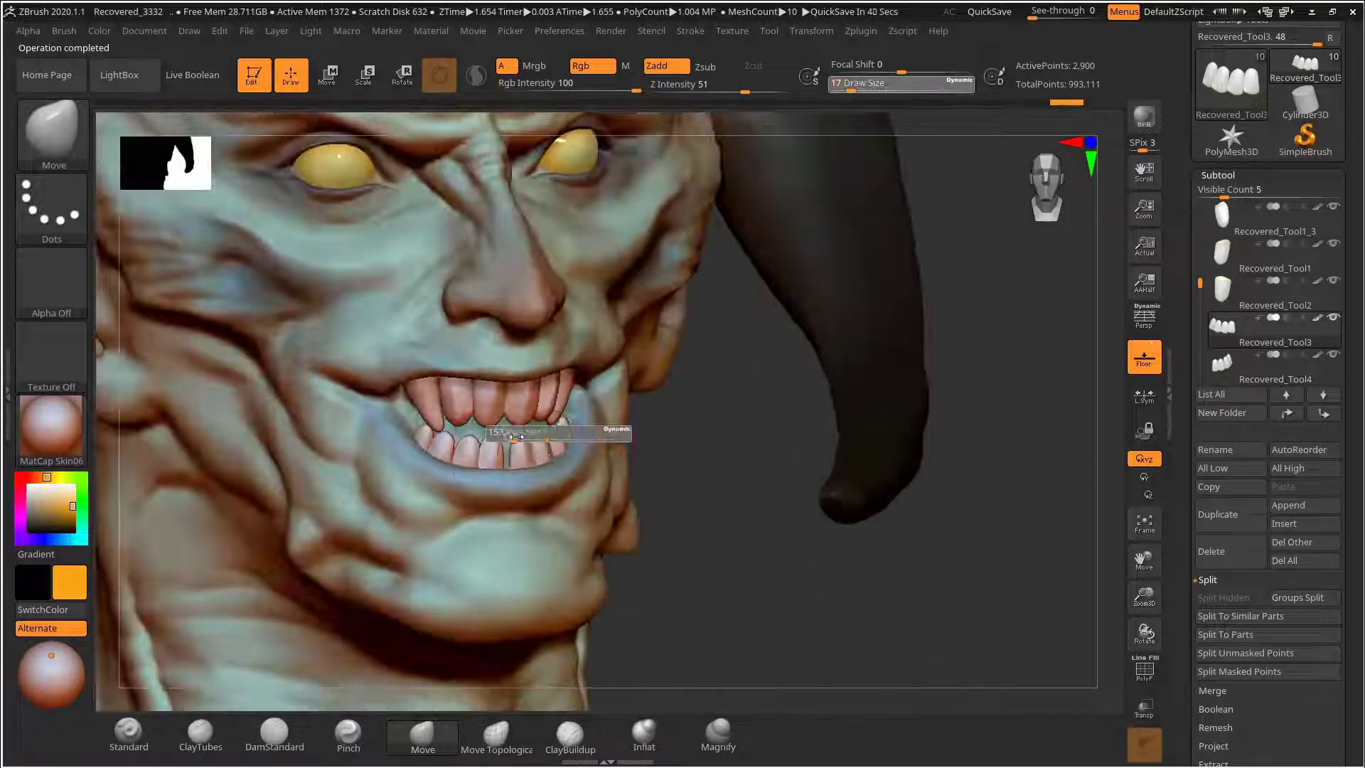
pyautogui.hotkey('ctrl', 'z')
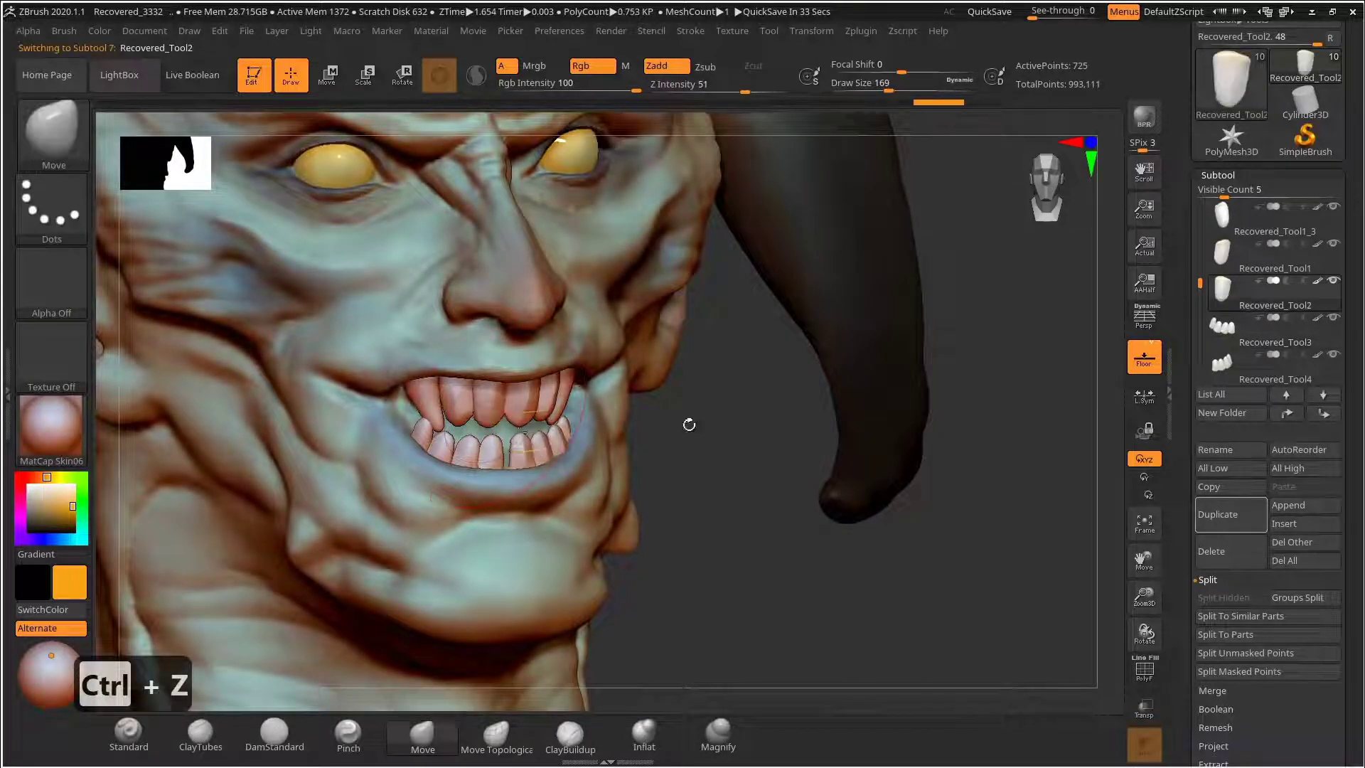
pyautogui.moveTo(689, 425); pyautogui.dragTo(939, 406)
pyautogui.click(1240, 338)
pyautogui.click(1218, 175)
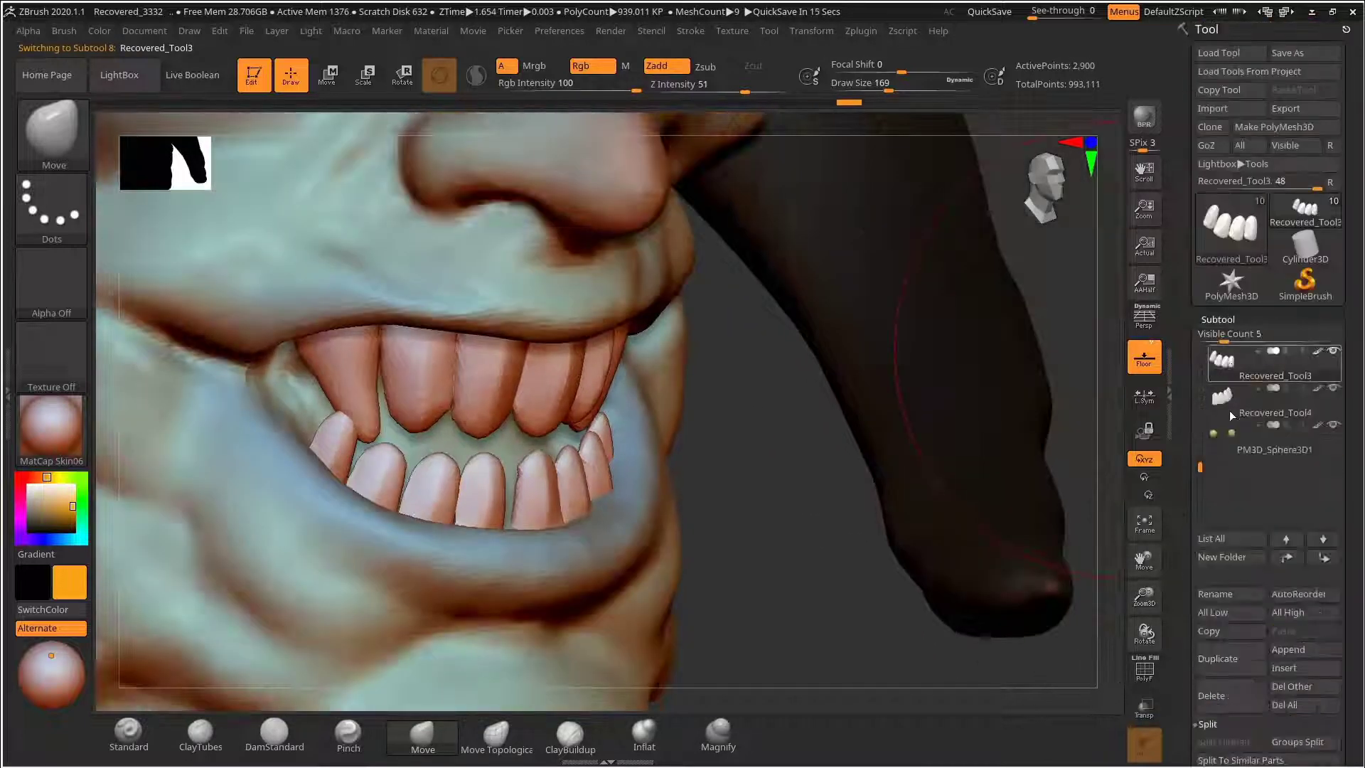
pyautogui.keyDown('alt'); pyautogui.click(764, 415); pyautogui.keyUp('alt')
pyautogui.scroll(-5, 763, 415)
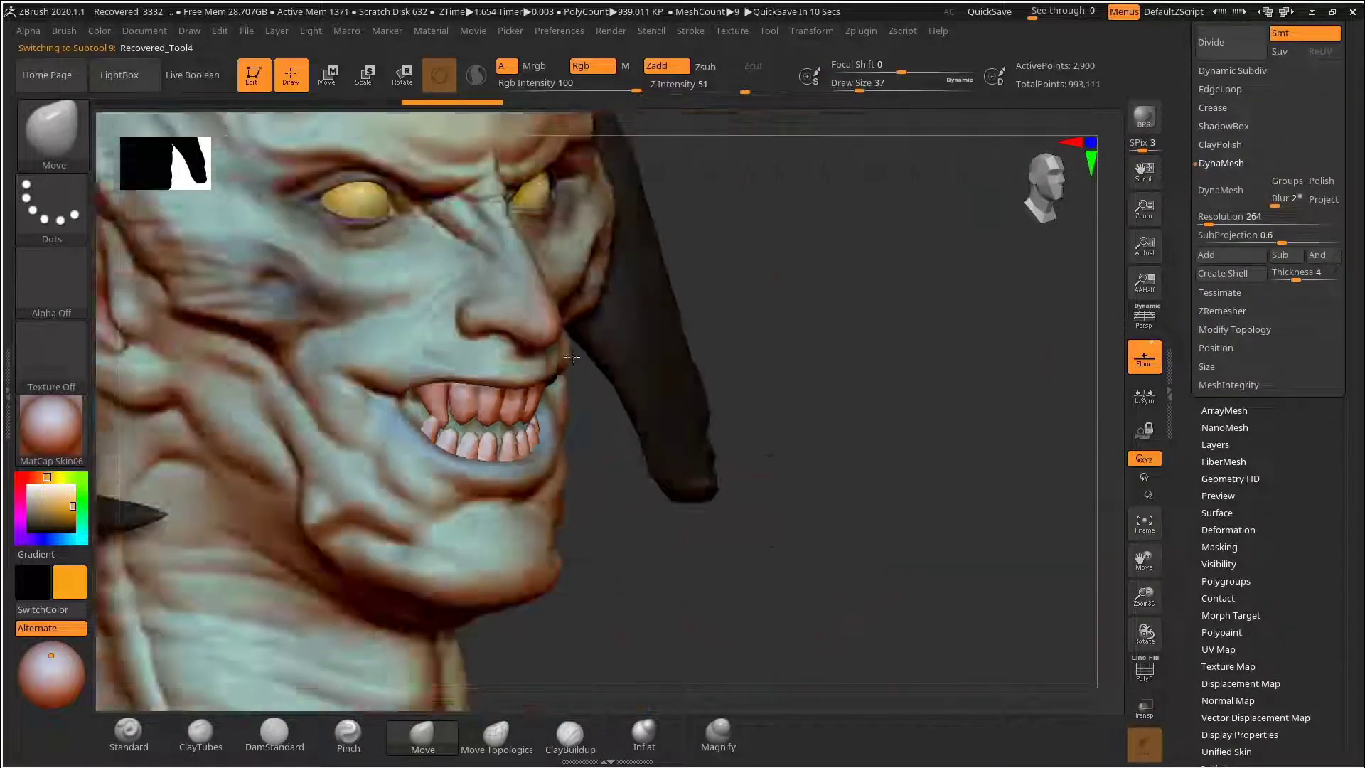
pyautogui.scroll(6, 832, 418)
pyautogui.moveTo(860, 407)
pyautogui.mouseDown()
pyautogui.moveTo(711, 412)
pyautogui.moveTo(640, 455)
pyautogui.mouseUp()
# Step: Shift individual lower teeth into a natural row with the Move Topological brush at draw size 91
pyautogui.click(496, 732)
pyautogui.moveTo(502, 468)
pyautogui.mouseDown()
pyautogui.moveTo(533, 458)
pyautogui.moveTo(500, 466)
pyautogui.mouseUp()
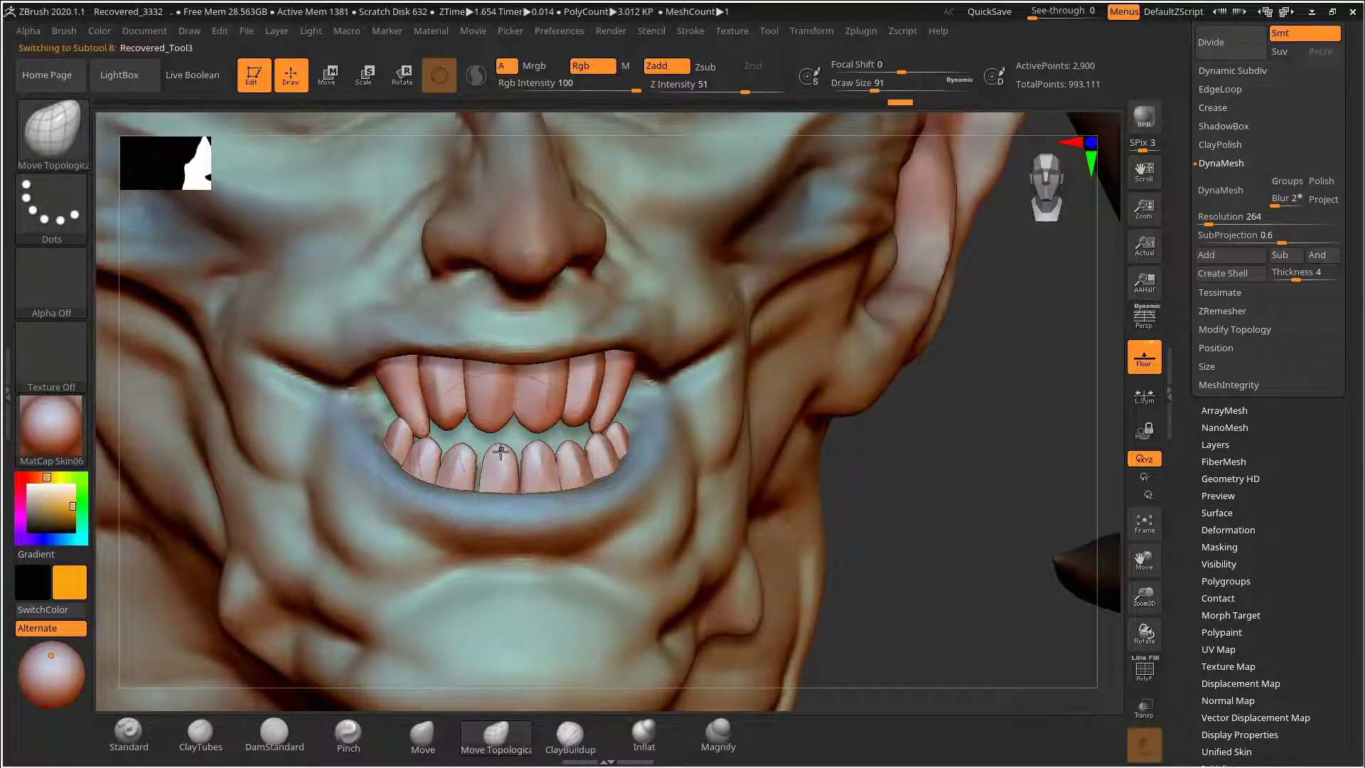
pyautogui.scroll(-5, 845, 561)
pyautogui.scroll(6, 970, 558)
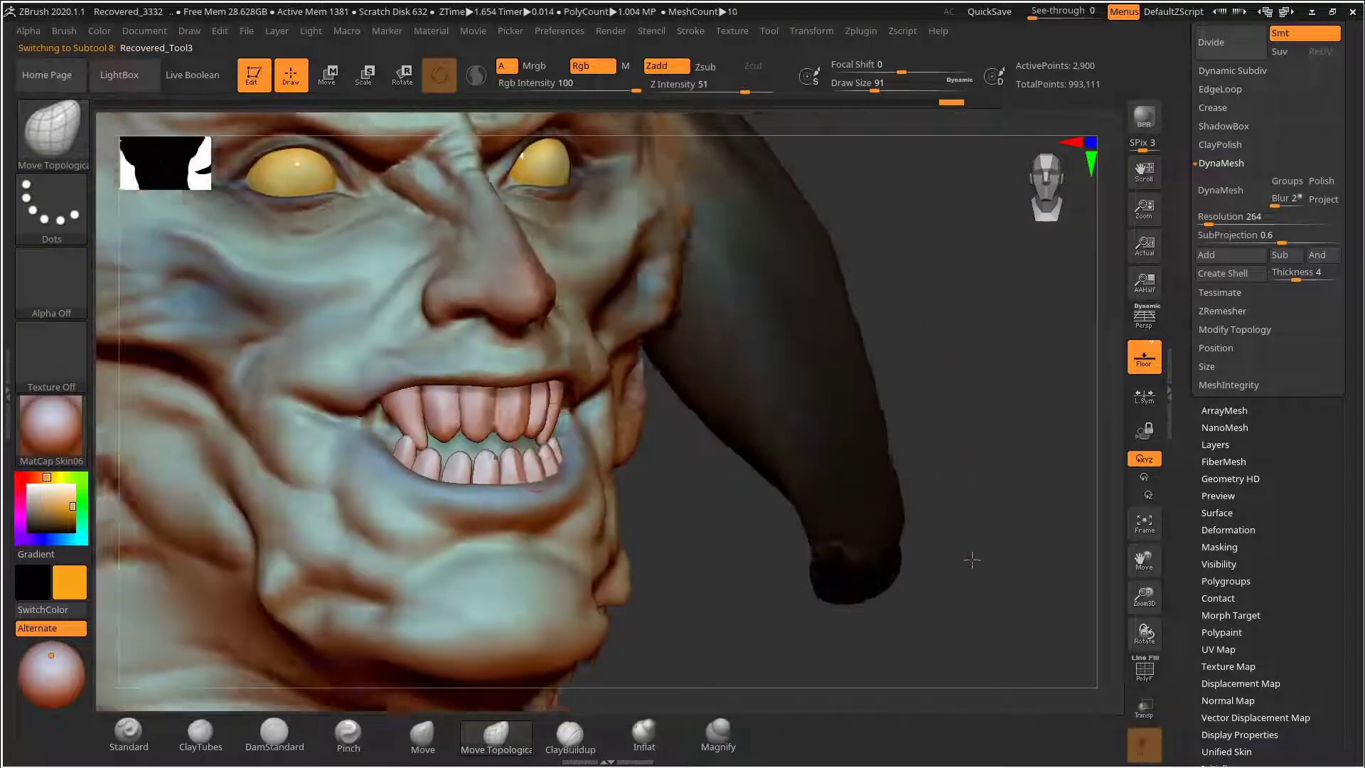
pyautogui.keyDown('alt'); pyautogui.click(686, 490); pyautogui.keyUp('alt')
pyautogui.moveTo(686, 490); pyautogui.dragTo(729, 487)
# Step: Merge the six upper tooth subtools down into one subtool
pyautogui.moveTo(1185, 248); pyautogui.dragTo(1186, 541)
pyautogui.click(1218, 175)
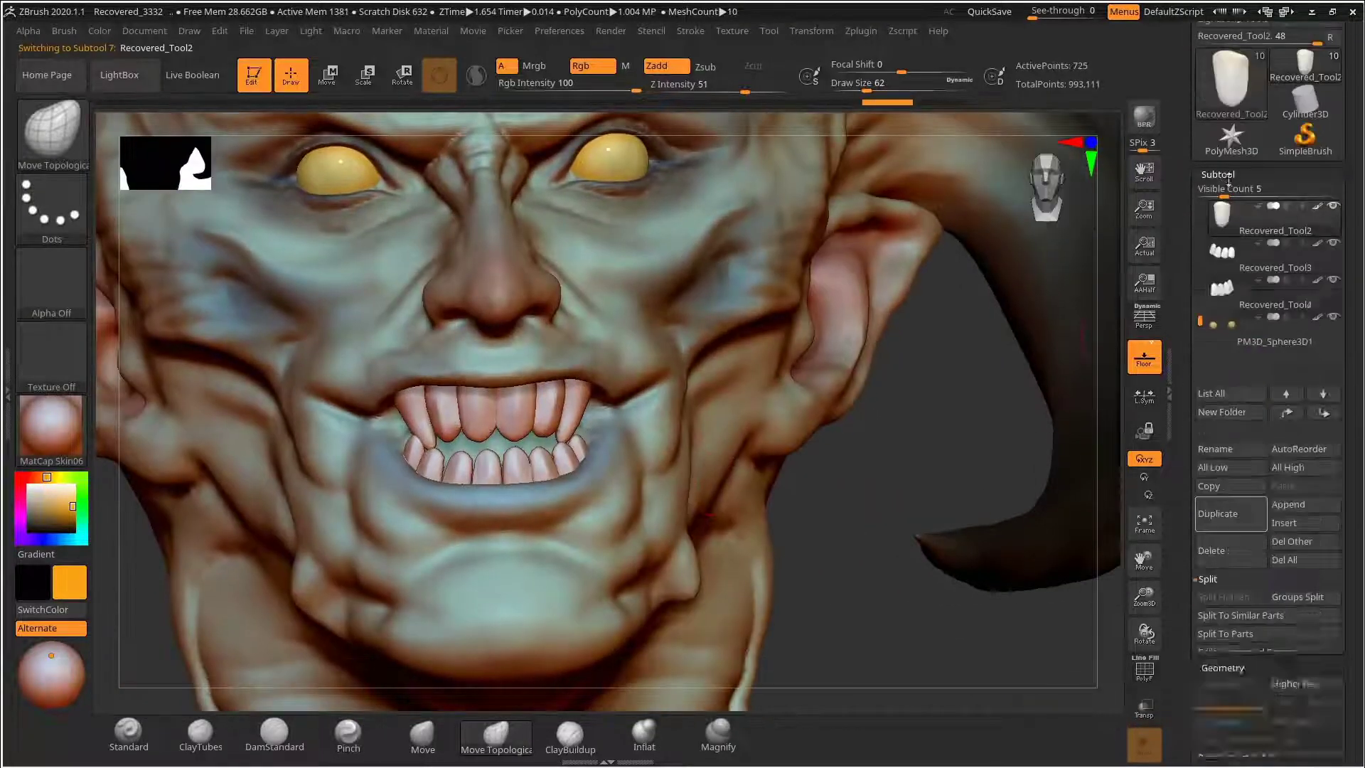
pyautogui.moveTo(1199, 318); pyautogui.dragTo(1193, 202)
pyautogui.click(1237, 256)
pyautogui.scroll(-2, 1211, 540)
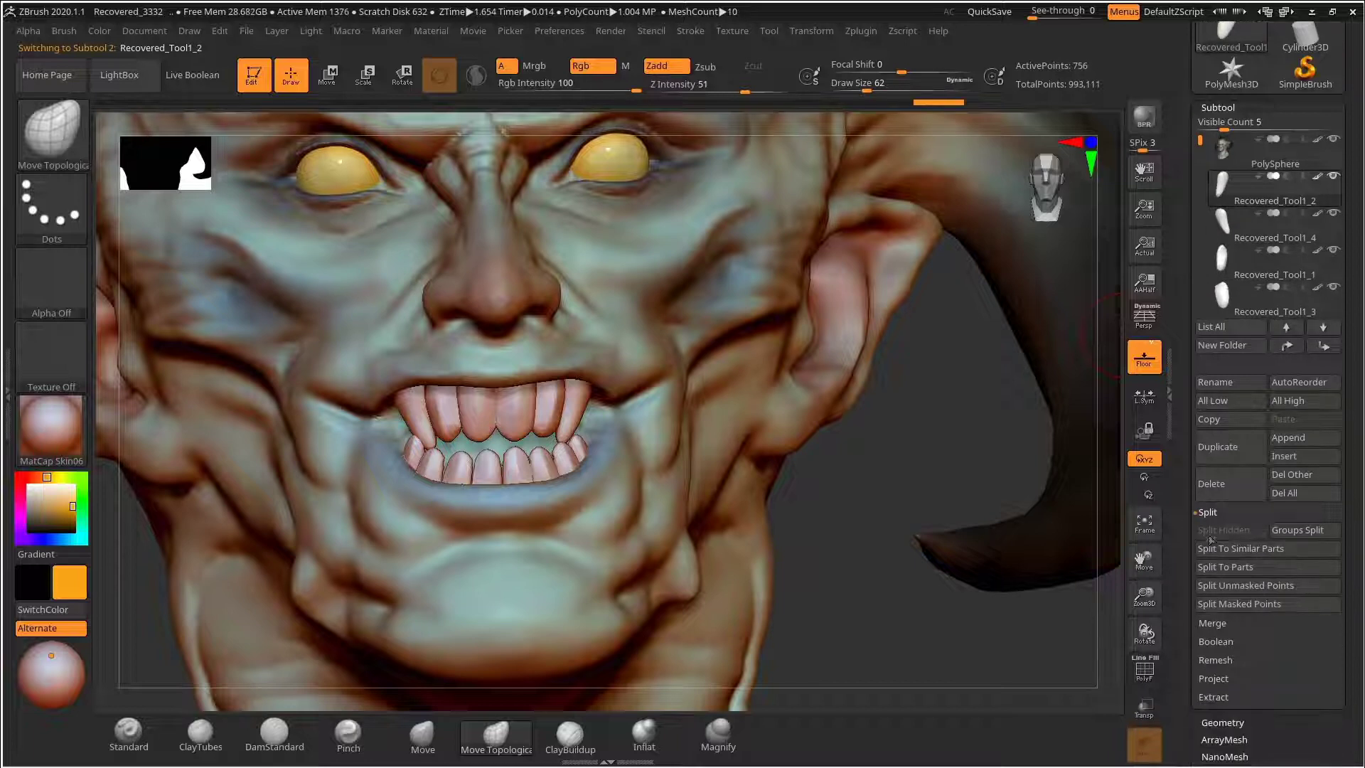
pyautogui.click(1213, 623)
pyautogui.scroll(-1, 1223, 540)
pyautogui.click(1224, 515)
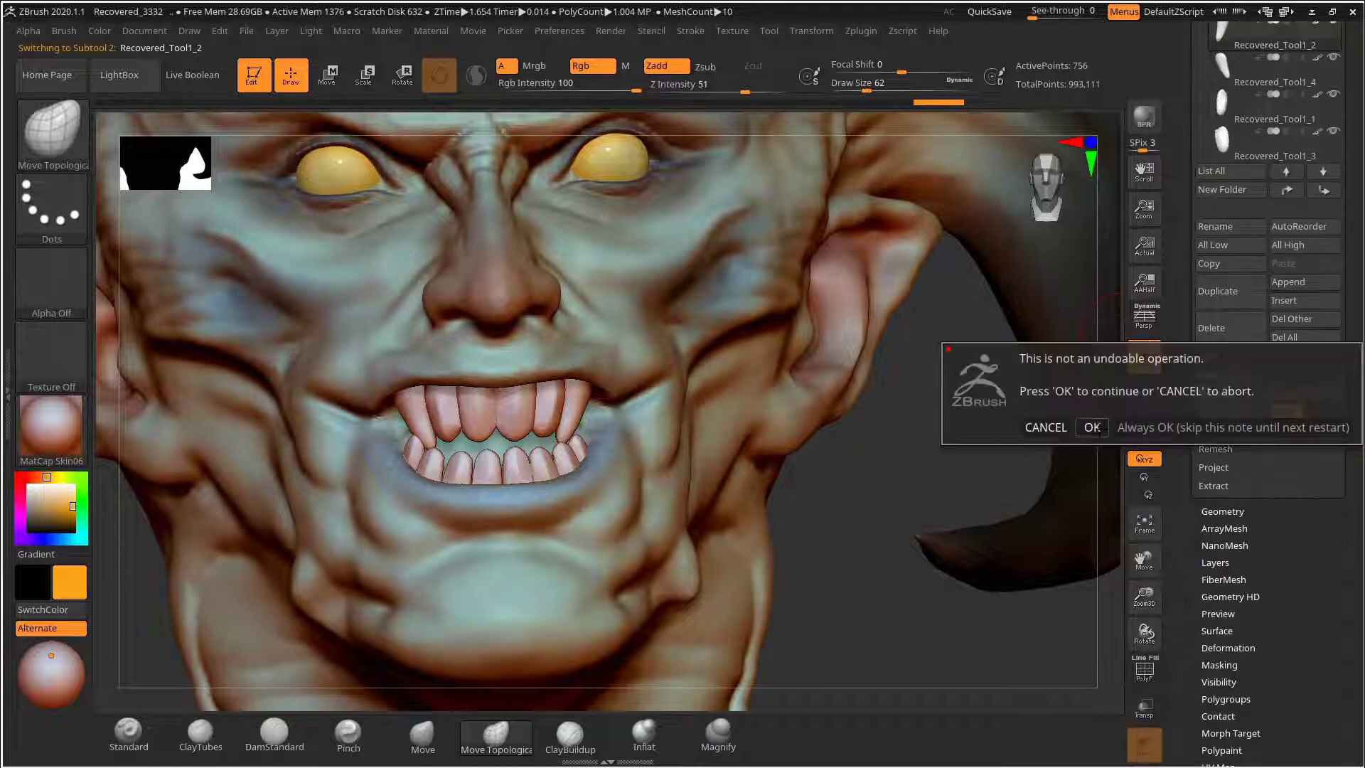
pyautogui.click(1094, 425)
pyautogui.click(1223, 515)
pyautogui.moveTo(1066, 470); pyautogui.dragTo(753, 455)
# Step: Choose the ToyPlastic material and fill the merged upper teeth with it and colour R 250, G 164, B 24 in Mrgb mode
pyautogui.click(51, 426)
pyautogui.click(569, 655)
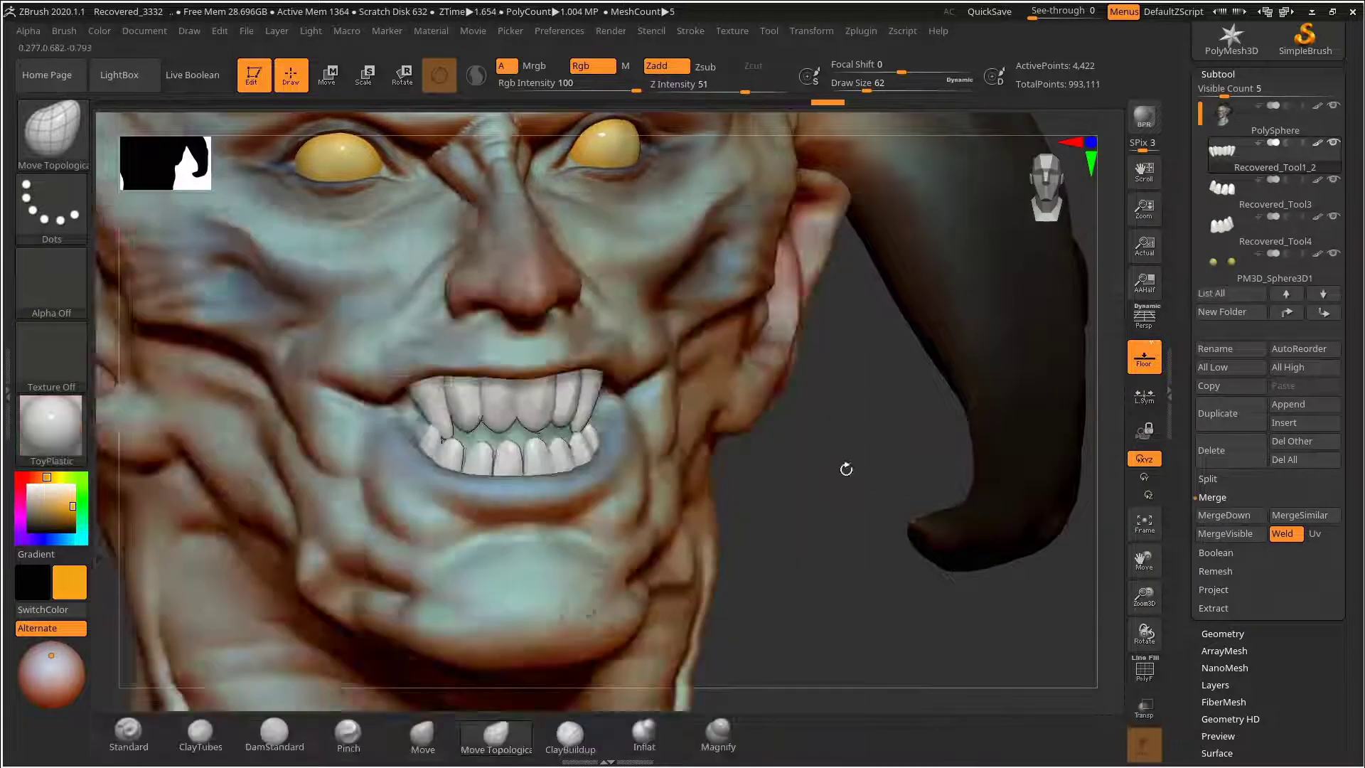
pyautogui.moveTo(843, 466); pyautogui.dragTo(895, 462)
pyautogui.click(129, 734)
pyautogui.click(537, 67)
pyautogui.click(99, 31)
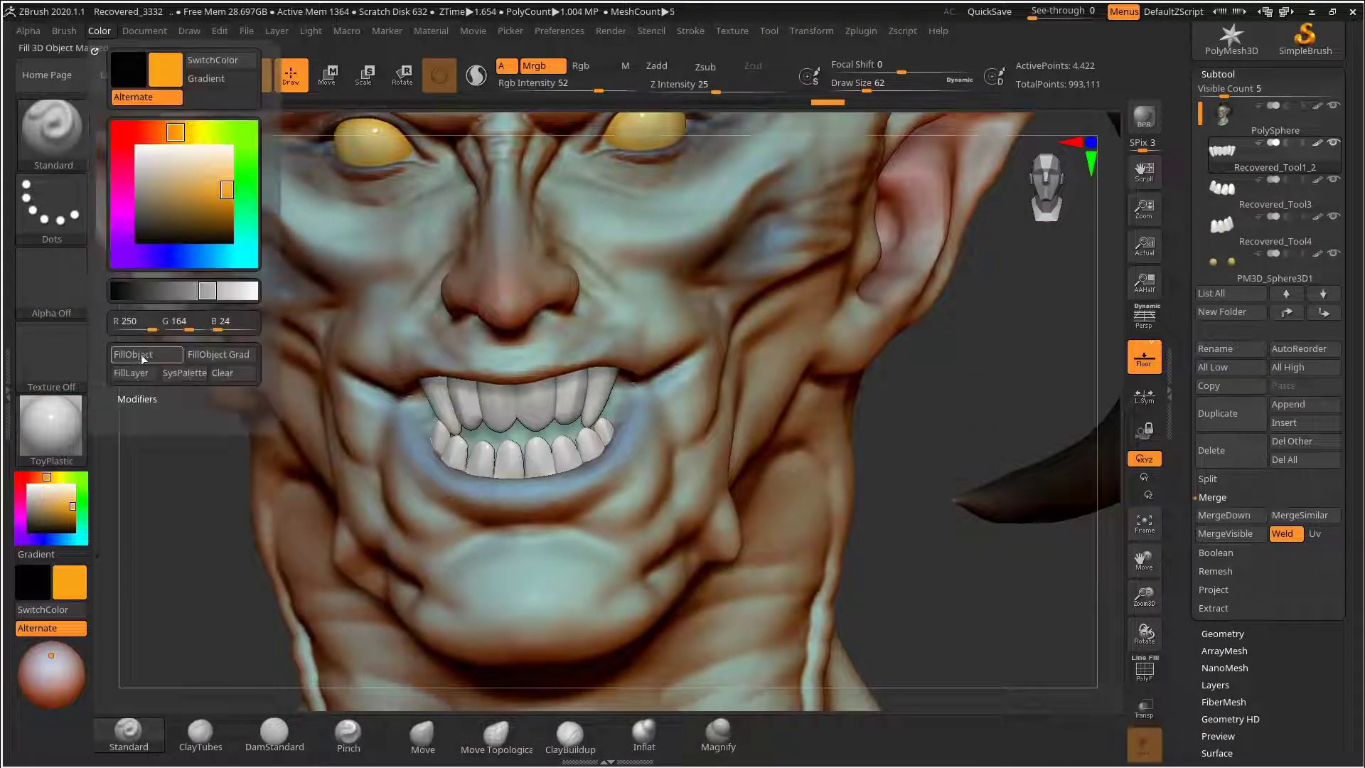
pyautogui.click(140, 352)
# Step: Refill the upper teeth with a pale cream, R 251, G 237, B 215
pyautogui.click(54, 489)
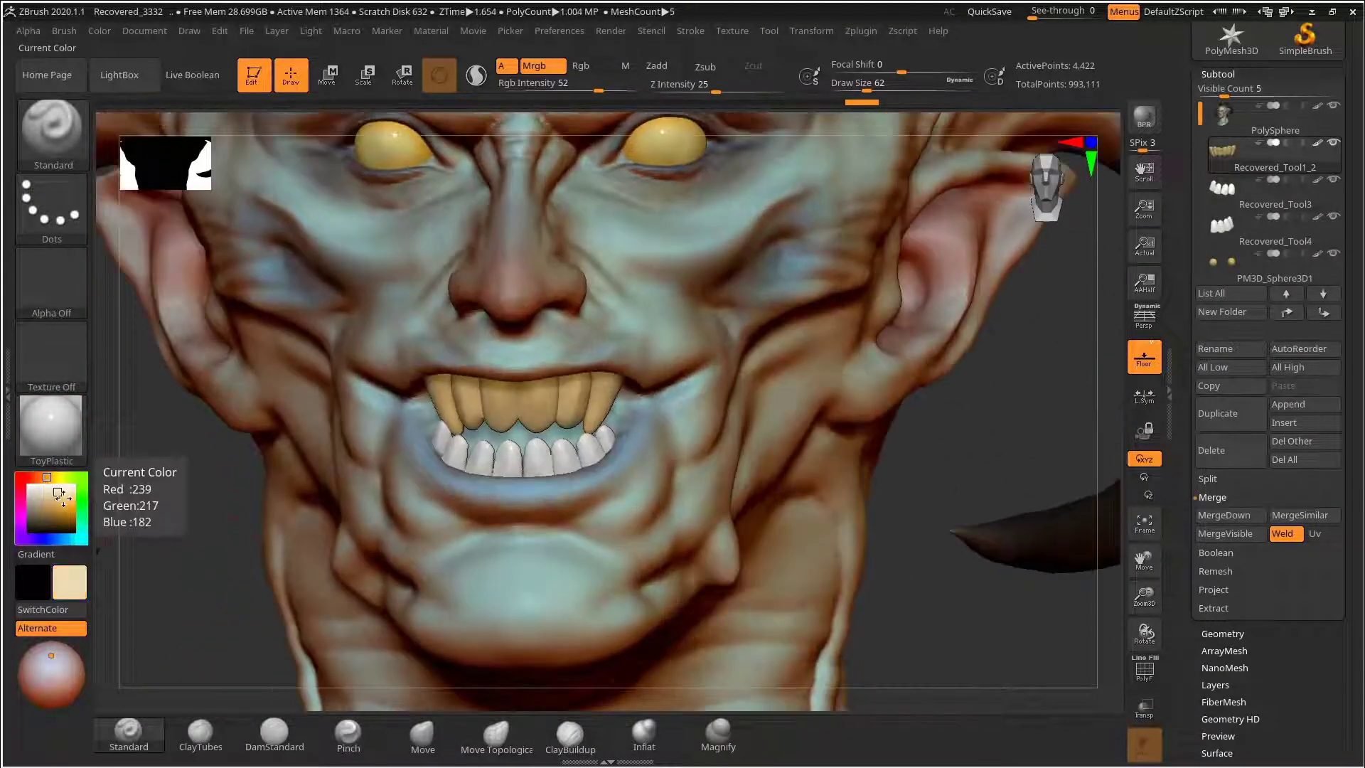
pyautogui.moveTo(54, 489); pyautogui.dragTo(67, 486)
pyautogui.click(100, 31)
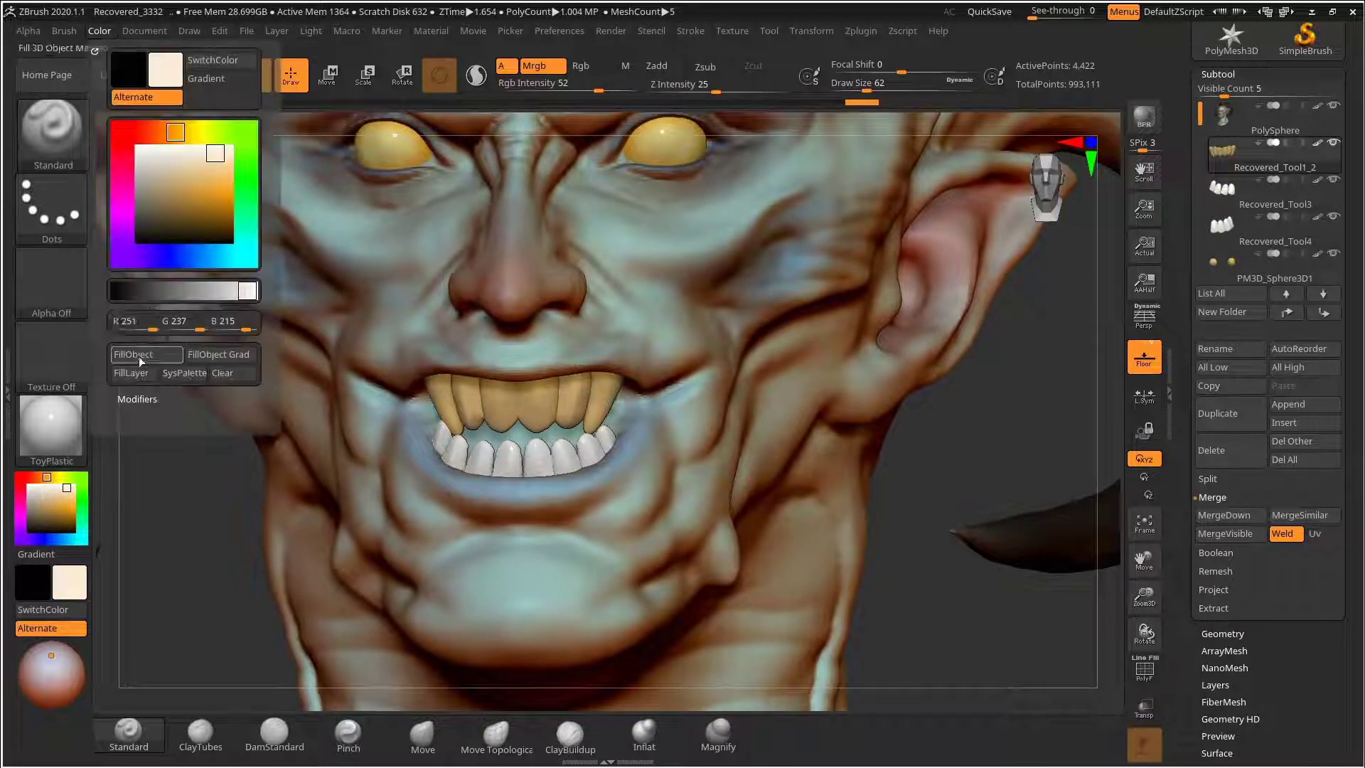
pyautogui.click(139, 356)
# Step: Choose white and fill both lower teeth subtools with it and the ToyPlastic material
pyautogui.moveTo(1009, 455); pyautogui.dragTo(29, 487)
pyautogui.click(100, 31)
pyautogui.click(139, 356)
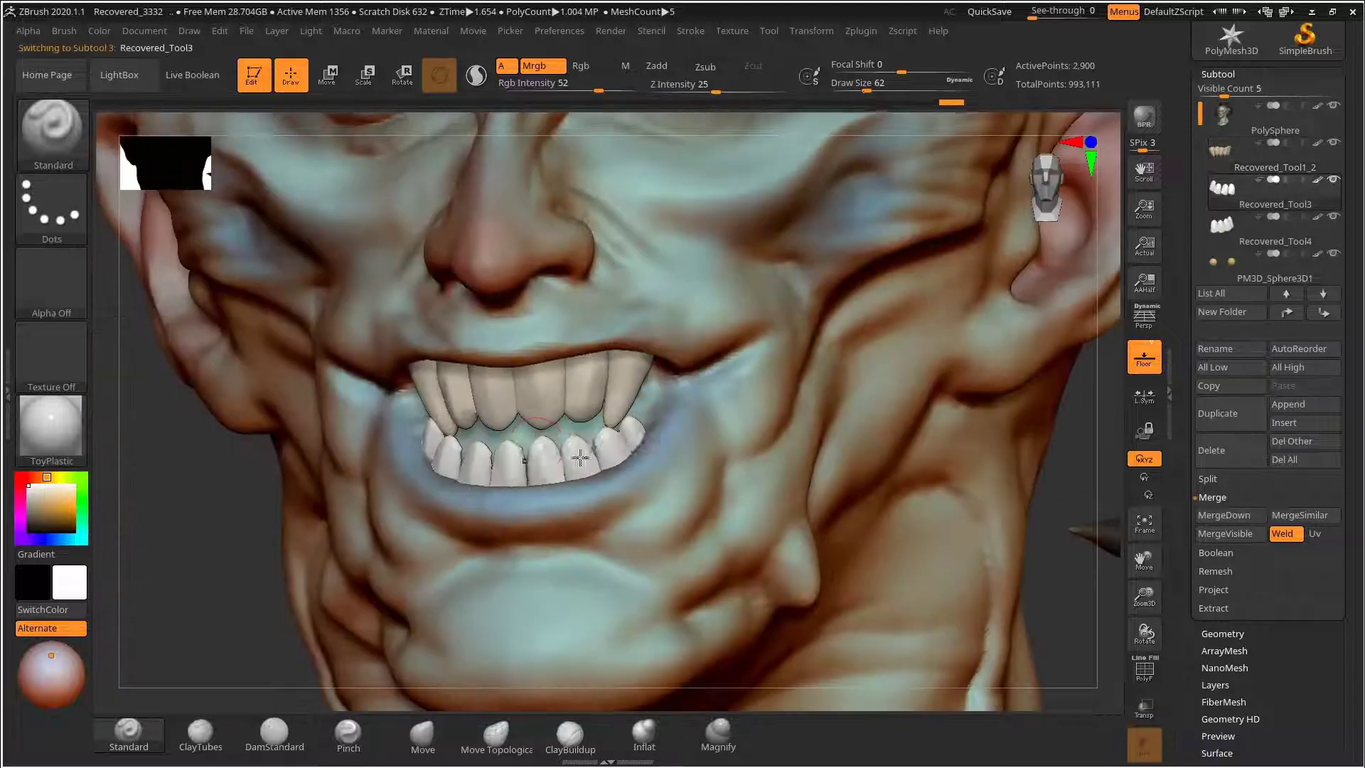
pyautogui.keyDown('alt'); pyautogui.click(568, 455); pyautogui.keyUp('alt')
pyautogui.click(99, 31)
pyautogui.click(146, 357)
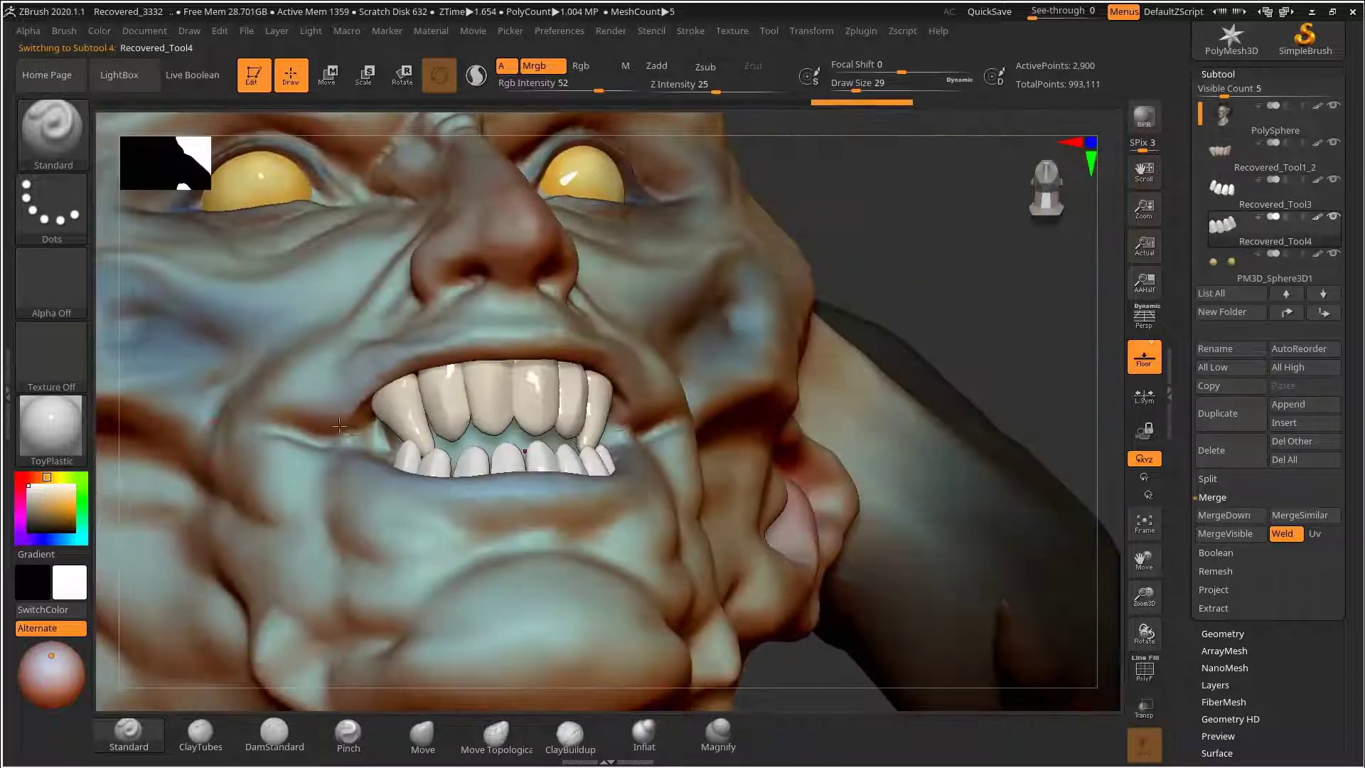
# Step: Fill the merged upper teeth subtool with the same white ToyPlastic
pyautogui.click(1251, 153)
pyautogui.click(99, 32)
pyautogui.click(139, 356)
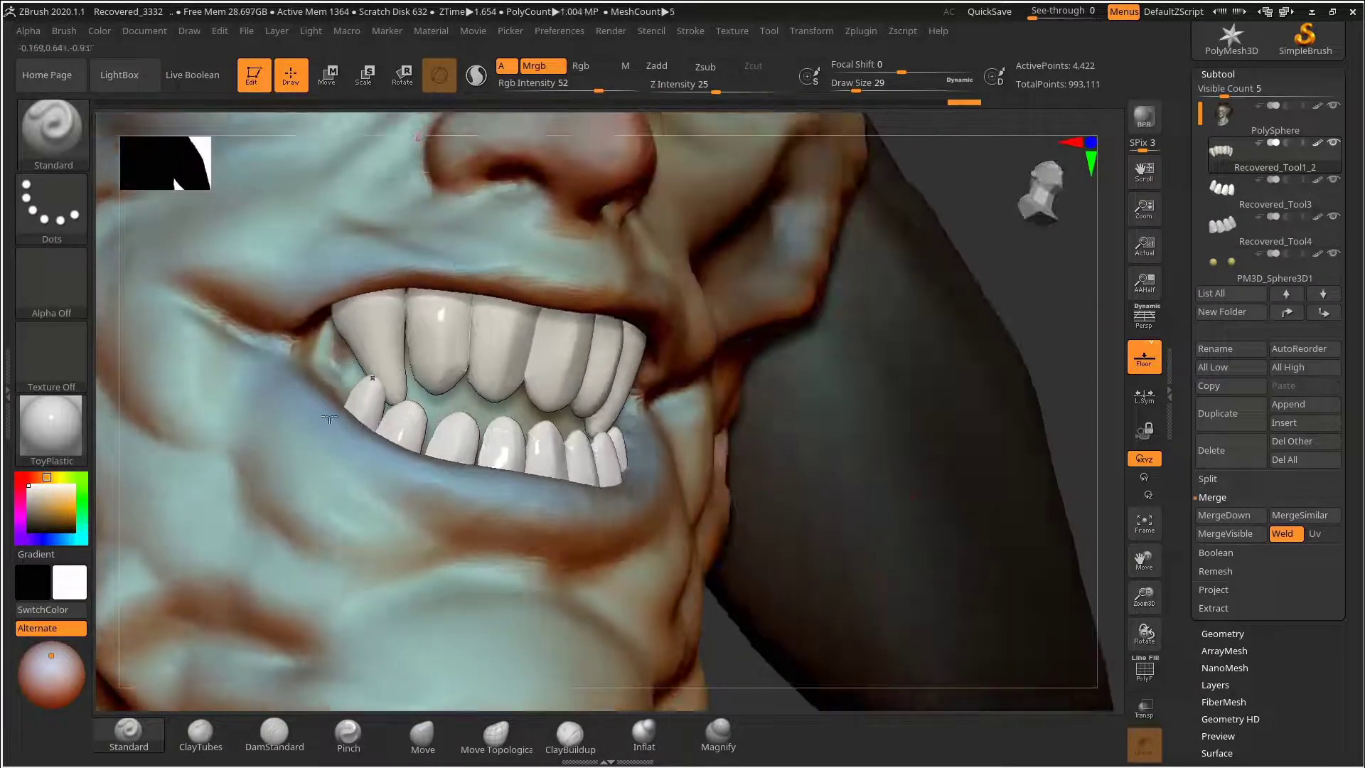
# Step: Switch the brush to Rgb-only painting with a dark olive (R 30, G 31, B 13) and start shading the upper teeth at the gumline
pyautogui.click(581, 66)
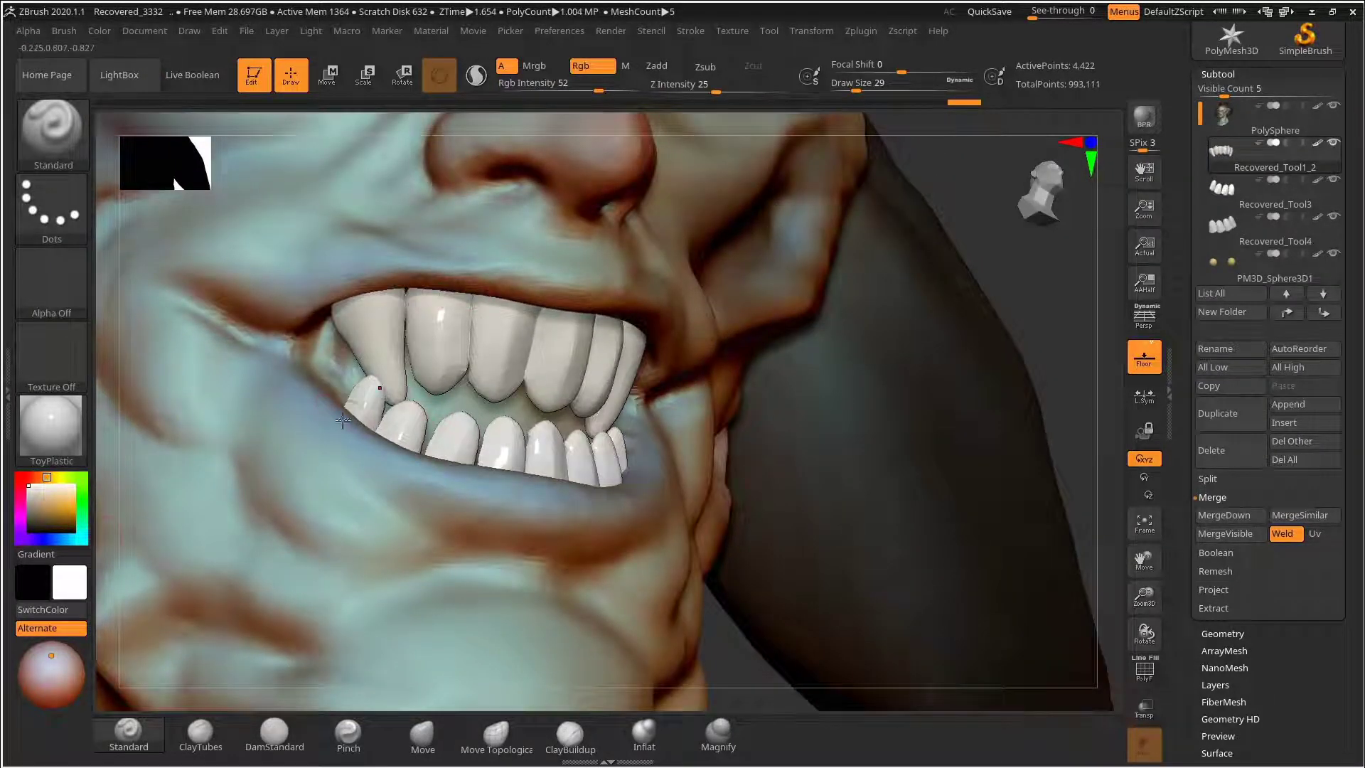
pyautogui.click(63, 540)
pyautogui.click(45, 524)
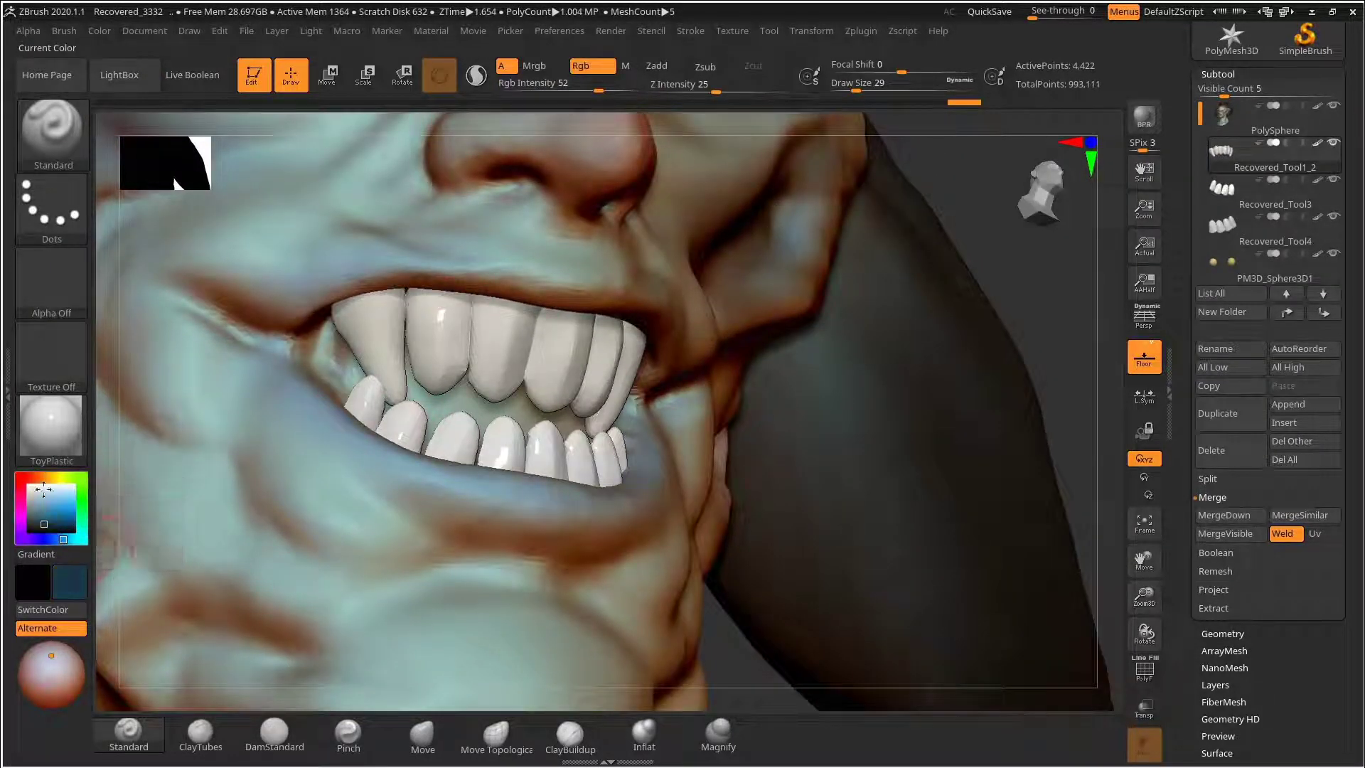
pyautogui.click(65, 478)
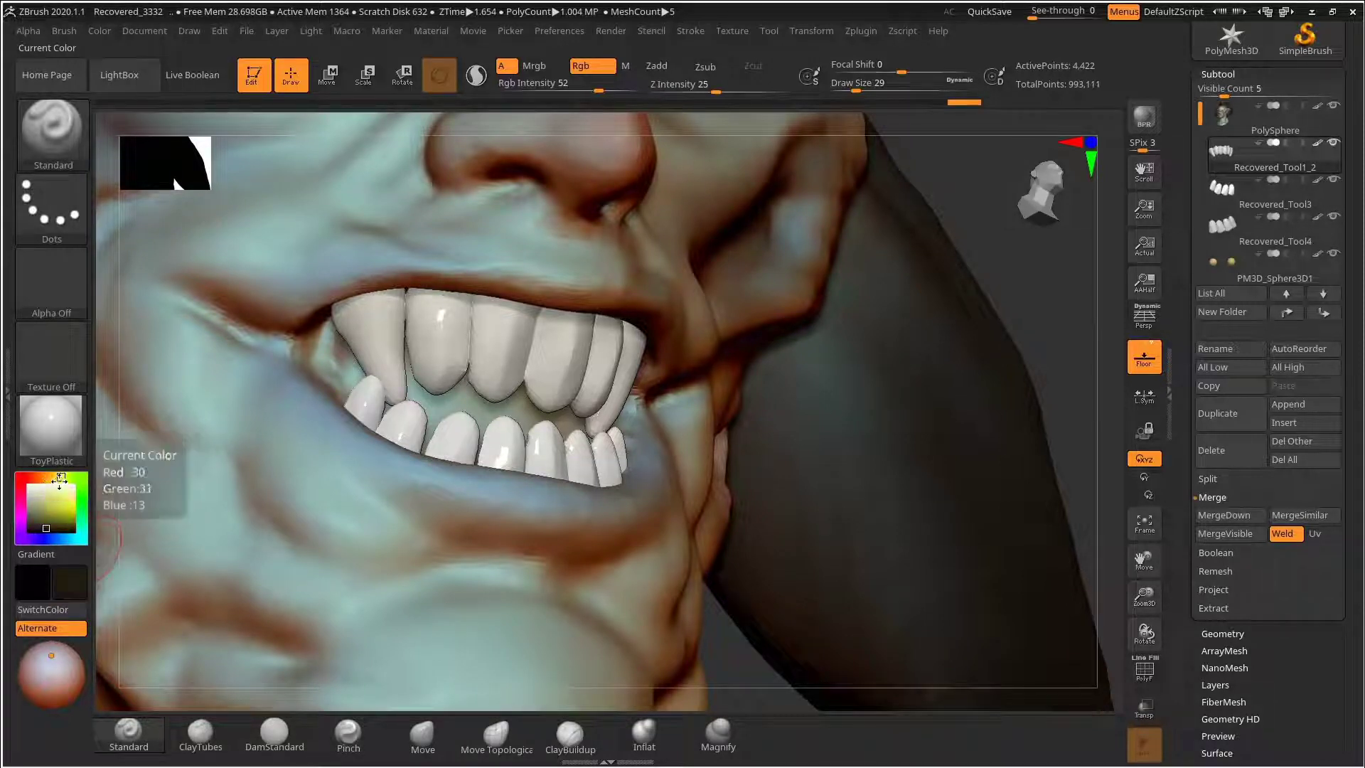
pyautogui.press('s')
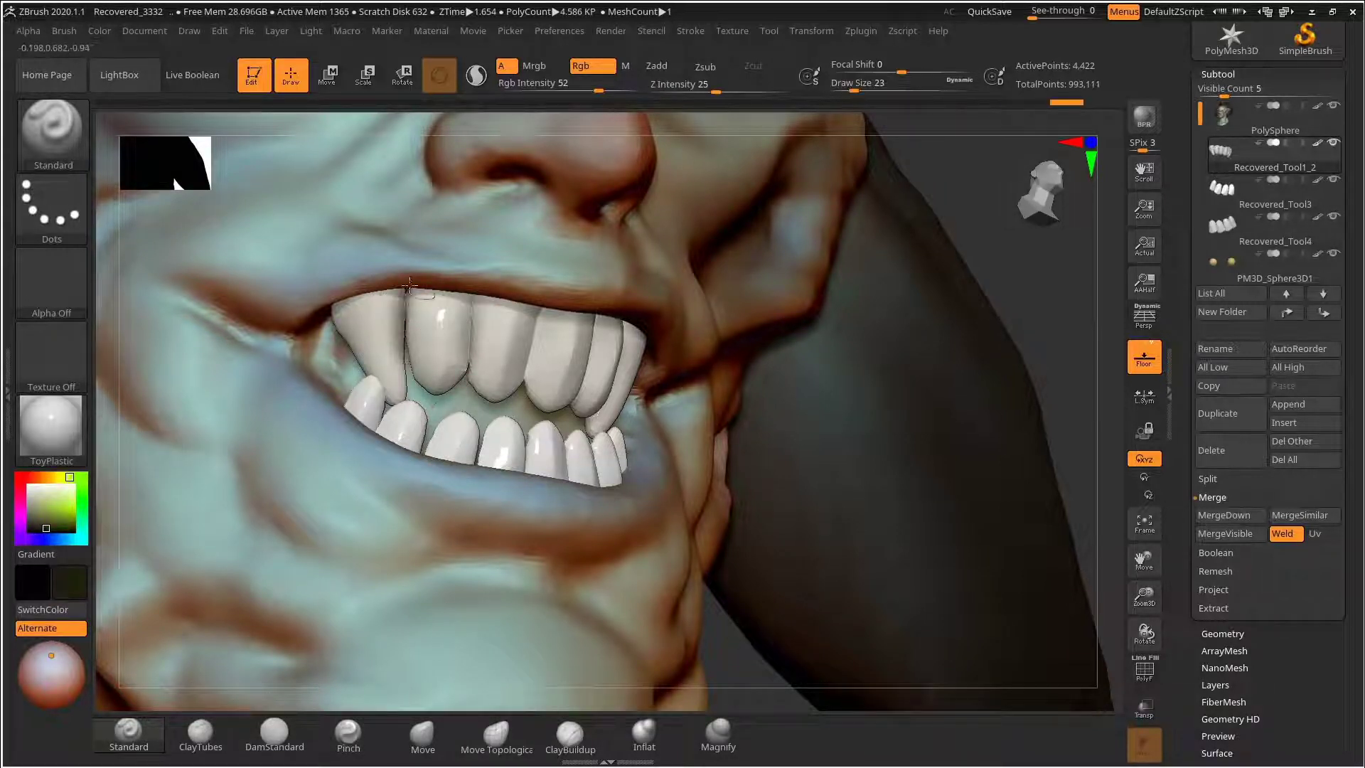
pyautogui.moveTo(1038, 283); pyautogui.dragTo(466, 357)
pyautogui.click(512, 369)
pyautogui.press('s')
pyautogui.press('s')
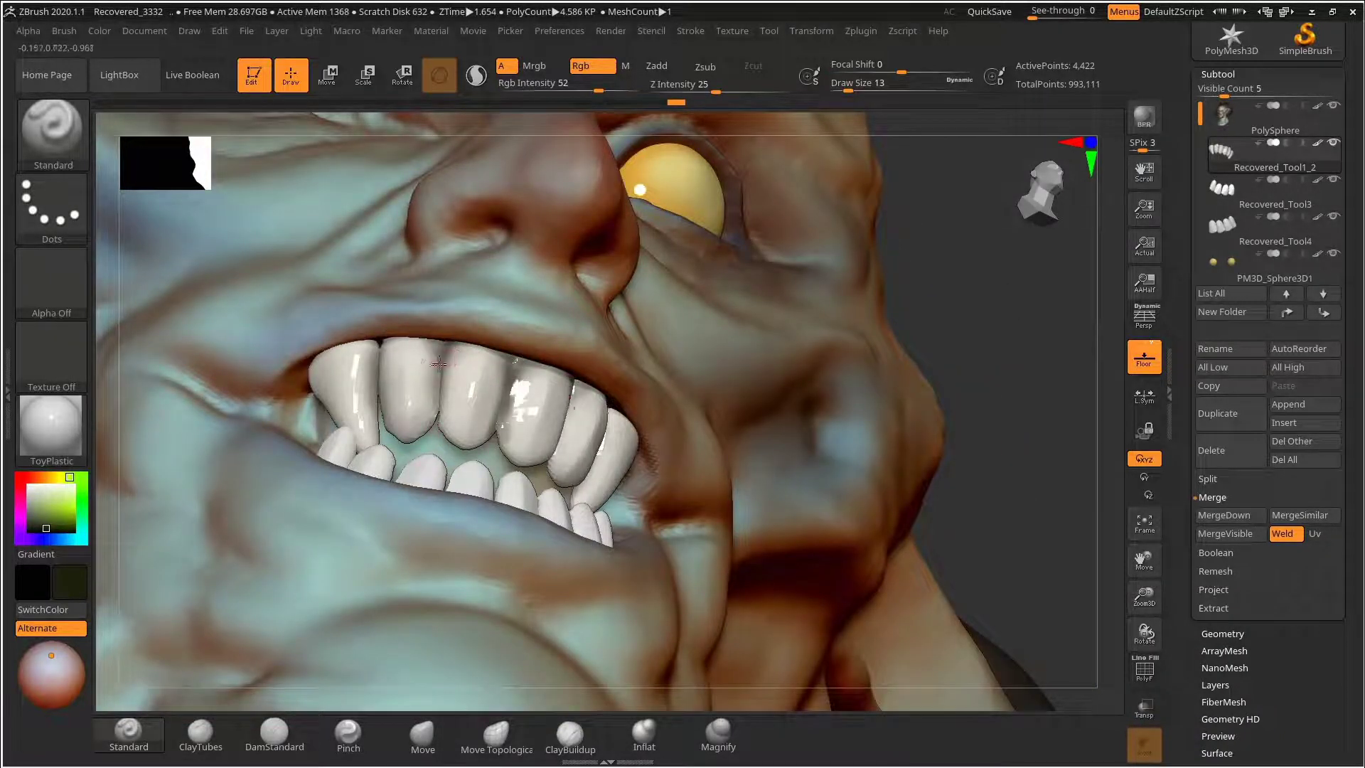
# Step: Paint dark olive shadows into the gaps and along the gumline of the upper teeth, varying the brush size
pyautogui.press('s')
pyautogui.moveTo(450, 358); pyautogui.dragTo(456, 358)
pyautogui.moveTo(444, 350)
pyautogui.mouseDown()
pyautogui.moveTo(506, 359)
pyautogui.moveTo(436, 348)
pyautogui.mouseUp()
pyautogui.press('s')
pyautogui.moveTo(434, 346)
pyautogui.mouseDown()
pyautogui.moveTo(354, 345)
pyautogui.moveTo(632, 437)
pyautogui.mouseUp()
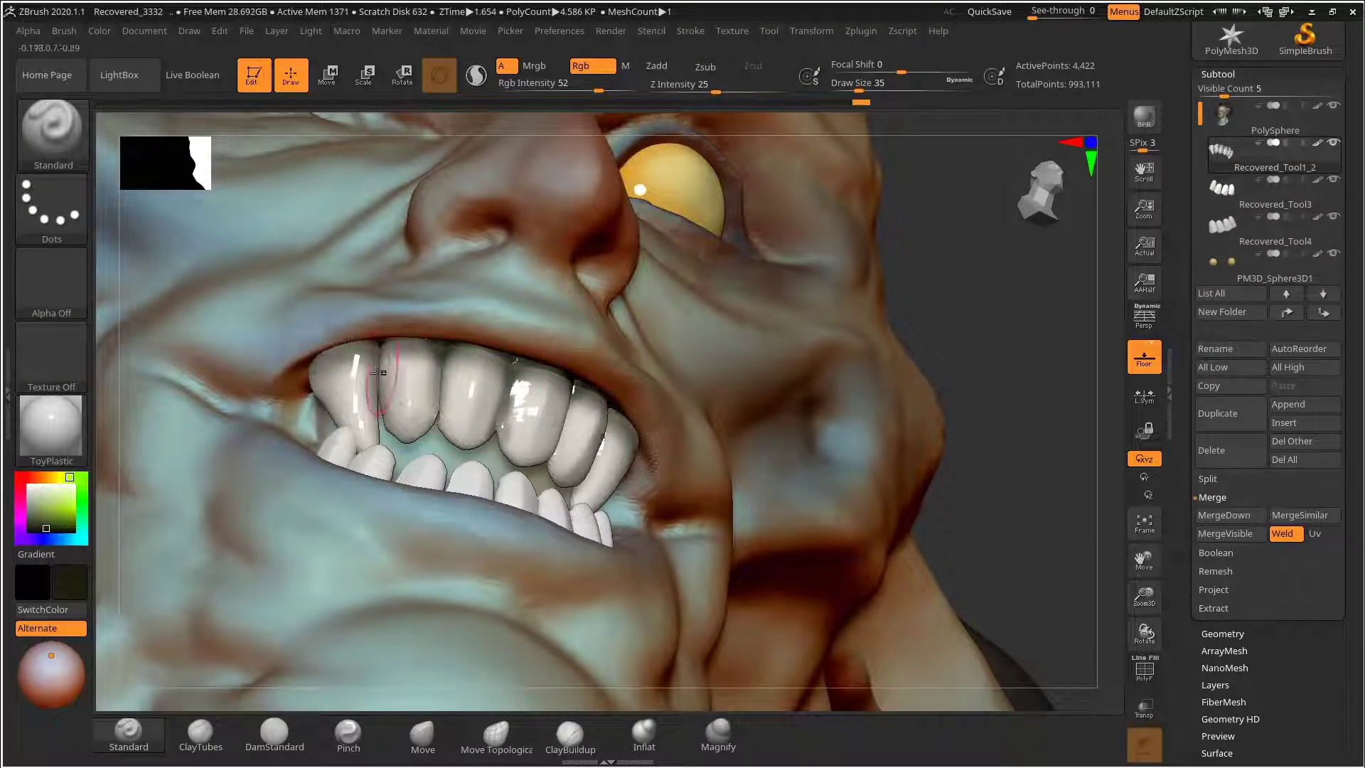
pyautogui.press('s')
pyautogui.moveTo(453, 375); pyautogui.dragTo(497, 393)
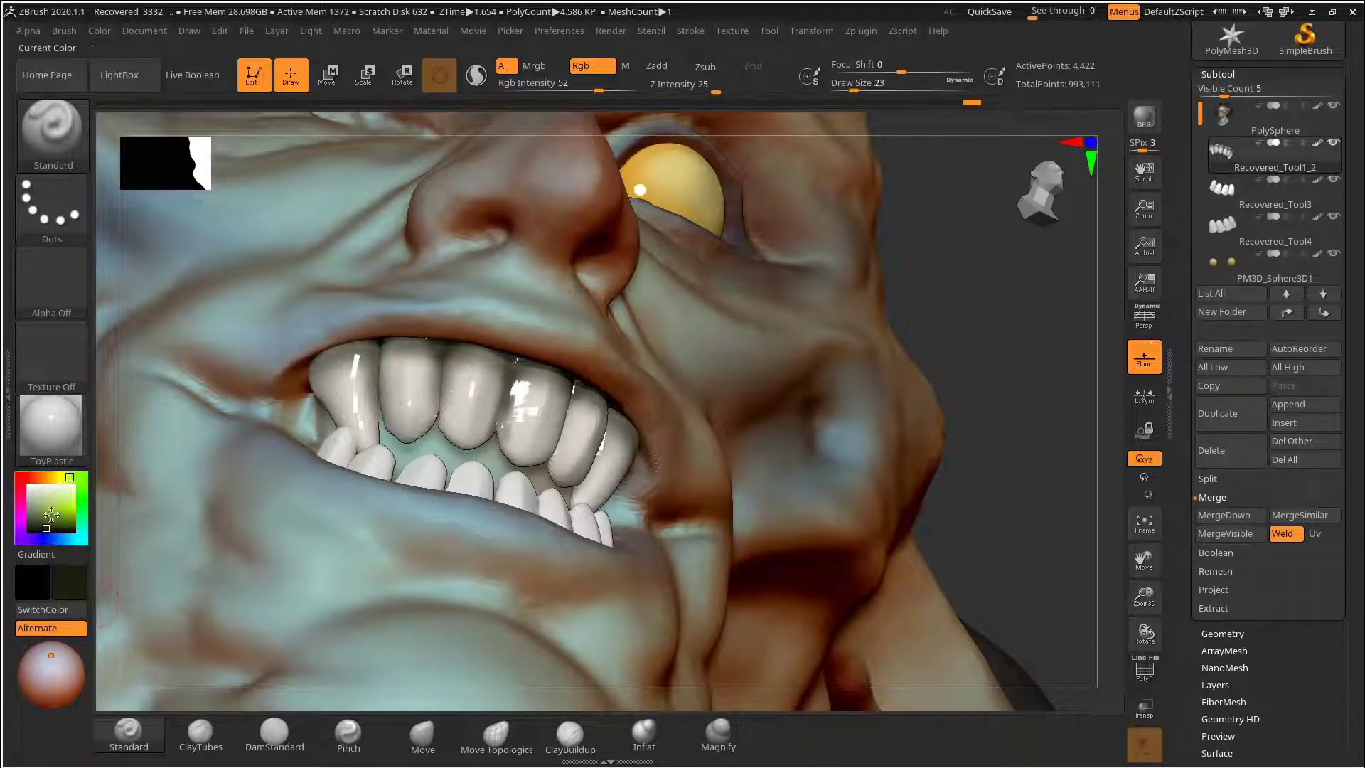
# Step: Change the colour to a very dark brown and deepen the shadows between the upper teeth
pyautogui.moveTo(51, 513); pyautogui.dragTo(469, 378)
pyautogui.moveTo(573, 389); pyautogui.dragTo(558, 458)
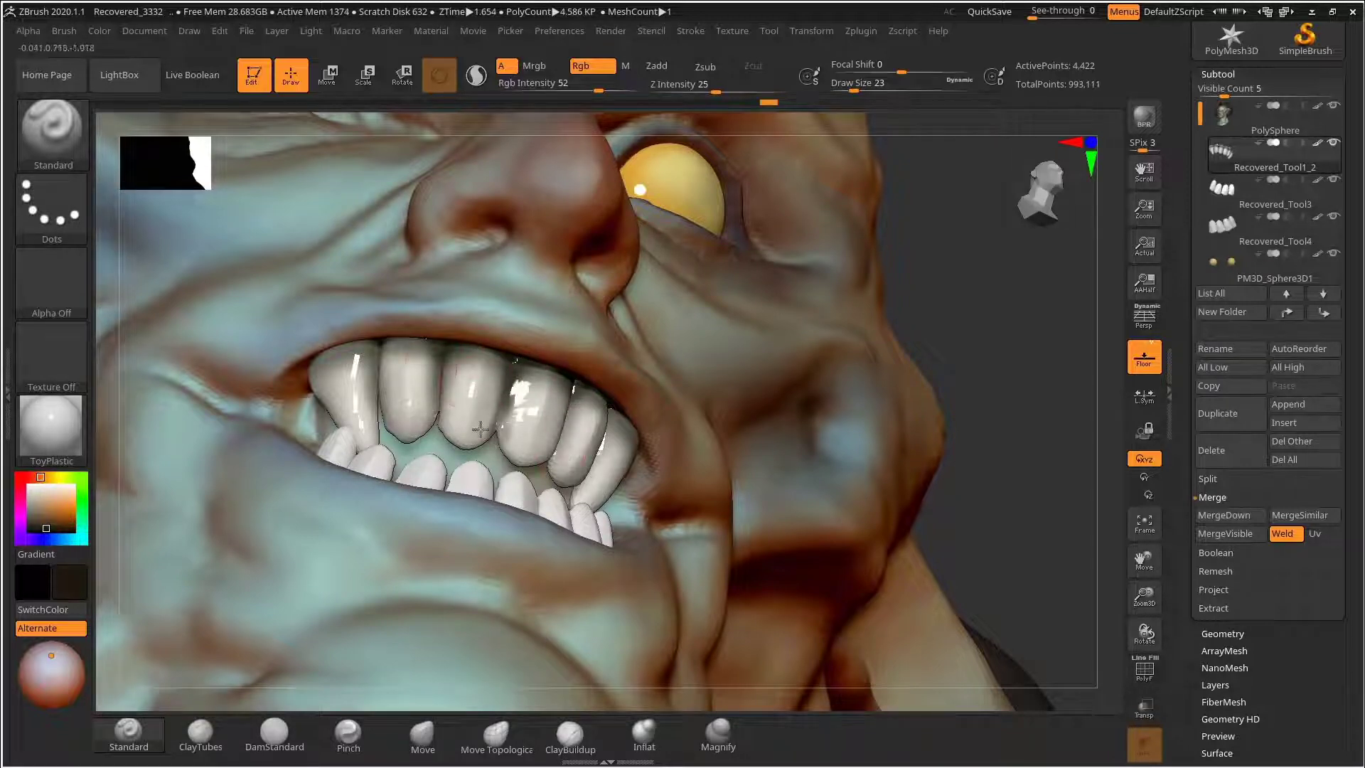
pyautogui.moveTo(441, 366); pyautogui.dragTo(430, 435)
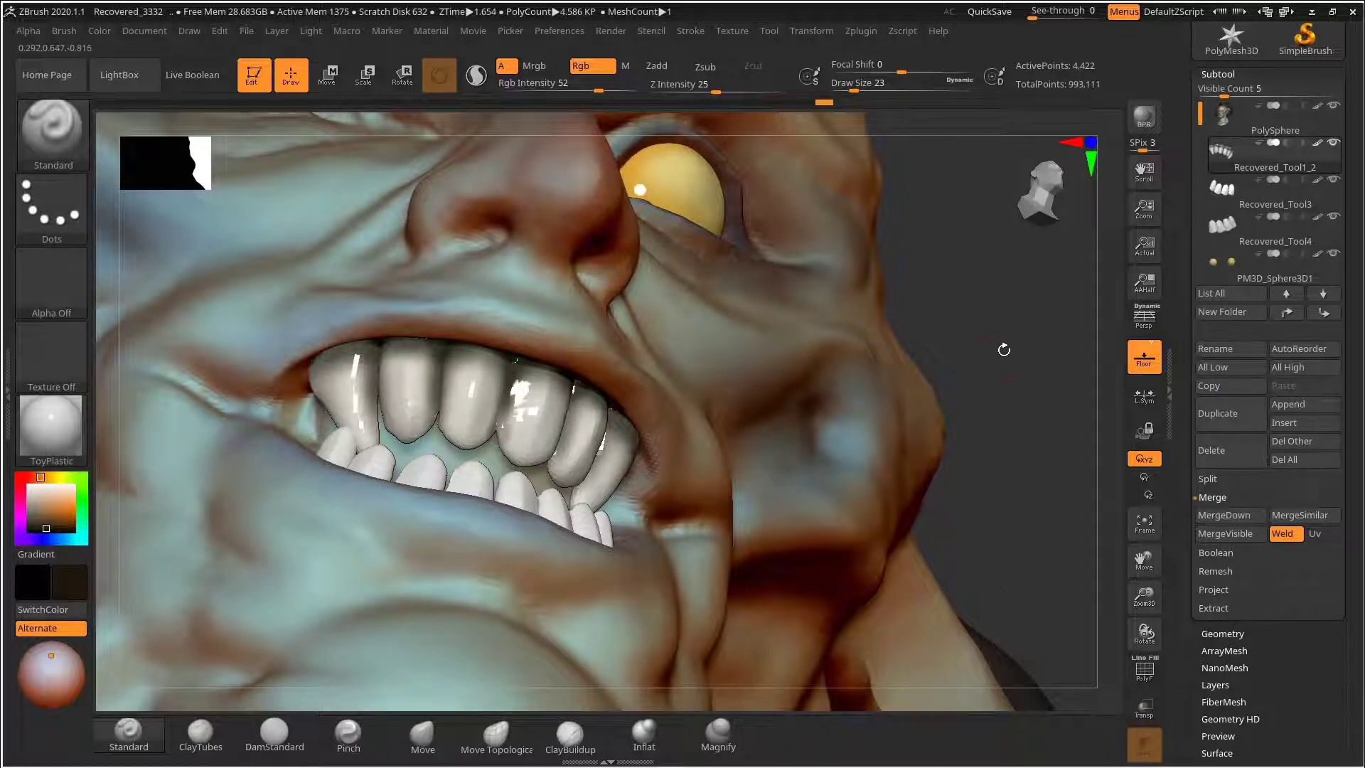
# Step: Select the first lower teeth subtool, undo the last strokes and merge it down with the other lower teeth subtool
pyautogui.moveTo(1003, 349)
pyautogui.mouseDown()
pyautogui.moveTo(886, 505)
pyautogui.moveTo(905, 573)
pyautogui.moveTo(383, 472)
pyautogui.moveTo(515, 490)
pyautogui.mouseUp()
pyautogui.keyDown('alt'); pyautogui.click(337, 439); pyautogui.keyUp('alt')
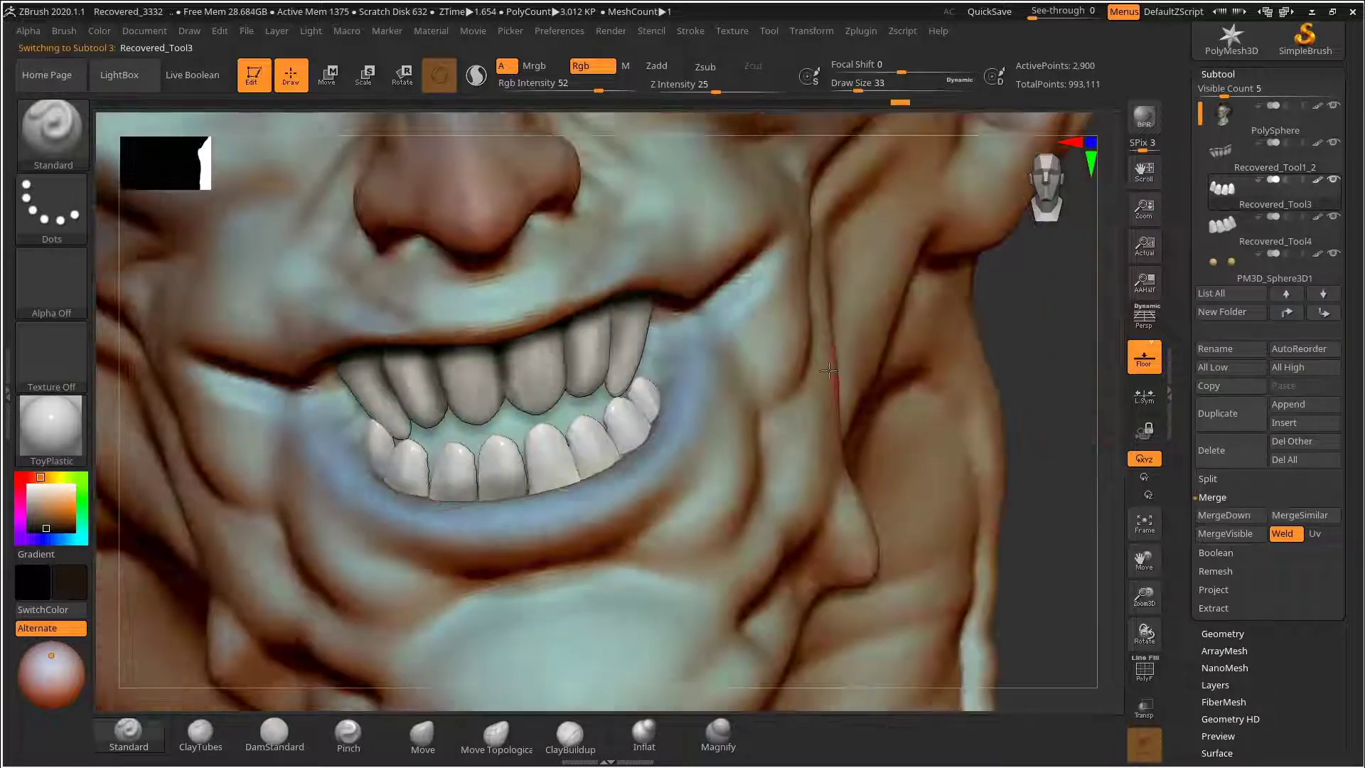
pyautogui.hotkey('ctrl', 'z')
pyautogui.hotkey('ctrl', 'z')
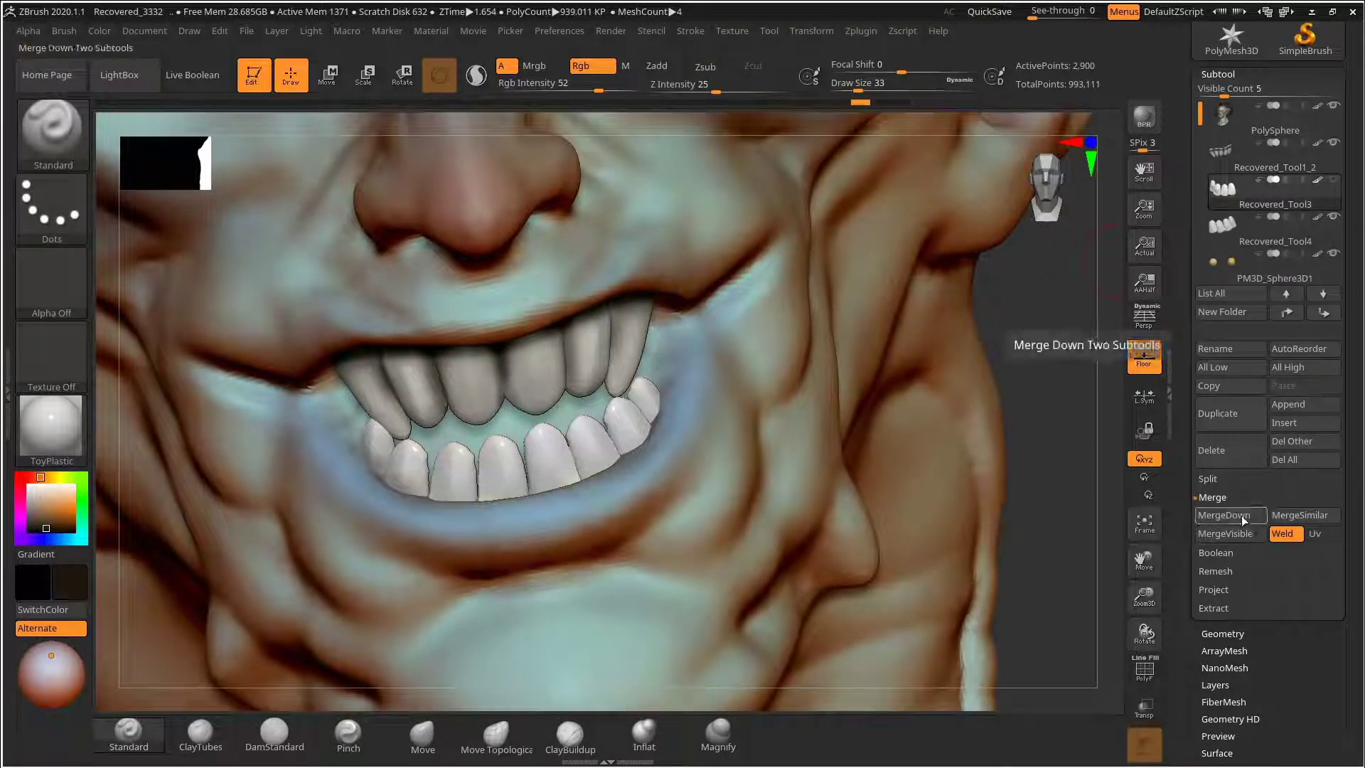
pyautogui.click(1223, 515)
# Step: Paint dark brown shading along the base and between the teeth of the merged lower row
pyautogui.moveTo(578, 481); pyautogui.dragTo(652, 419)
pyautogui.press('s')
pyautogui.click(525, 452)
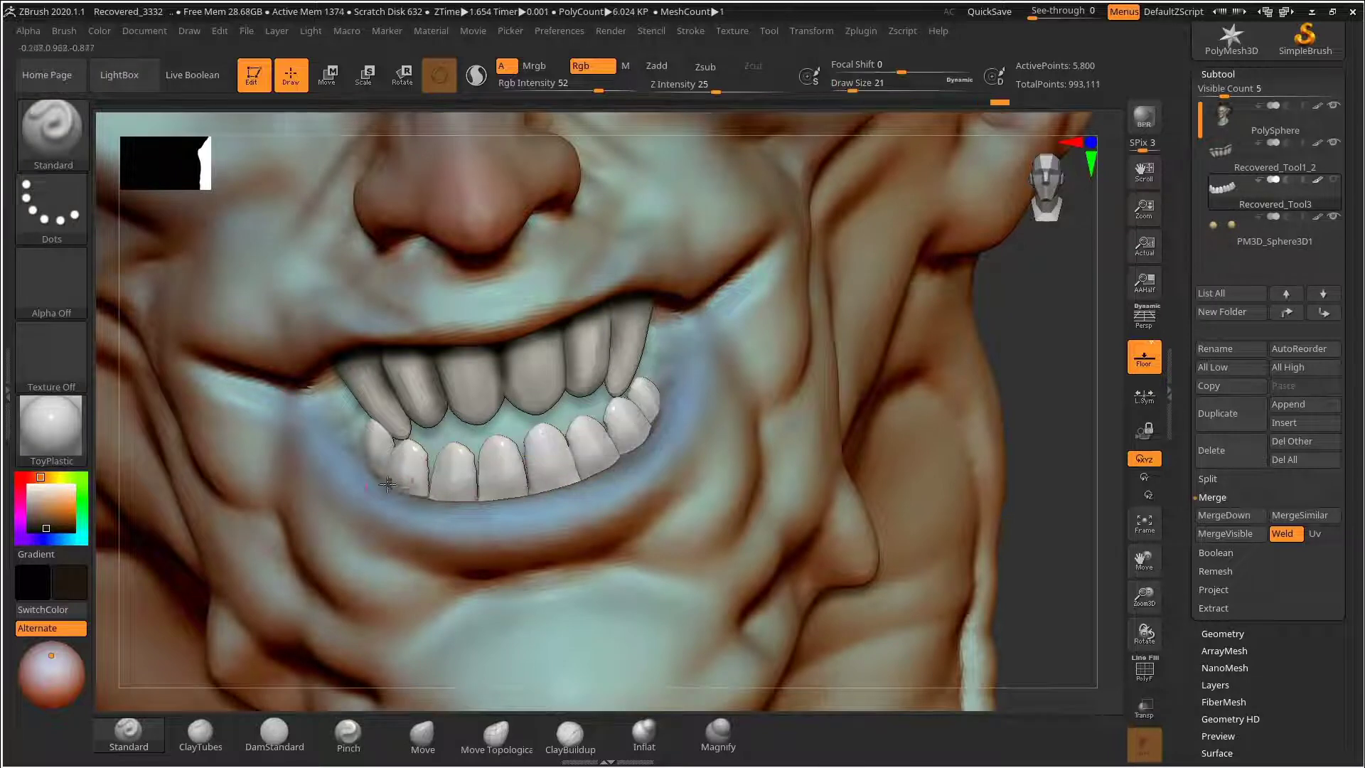
pyautogui.moveTo(390, 480)
pyautogui.mouseDown()
pyautogui.moveTo(611, 466)
pyautogui.moveTo(650, 428)
pyautogui.mouseUp()
pyautogui.moveTo(711, 425)
pyautogui.mouseDown(button='right')
pyautogui.moveTo(1003, 406)
pyautogui.moveTo(889, 413)
pyautogui.mouseUp(button='right')
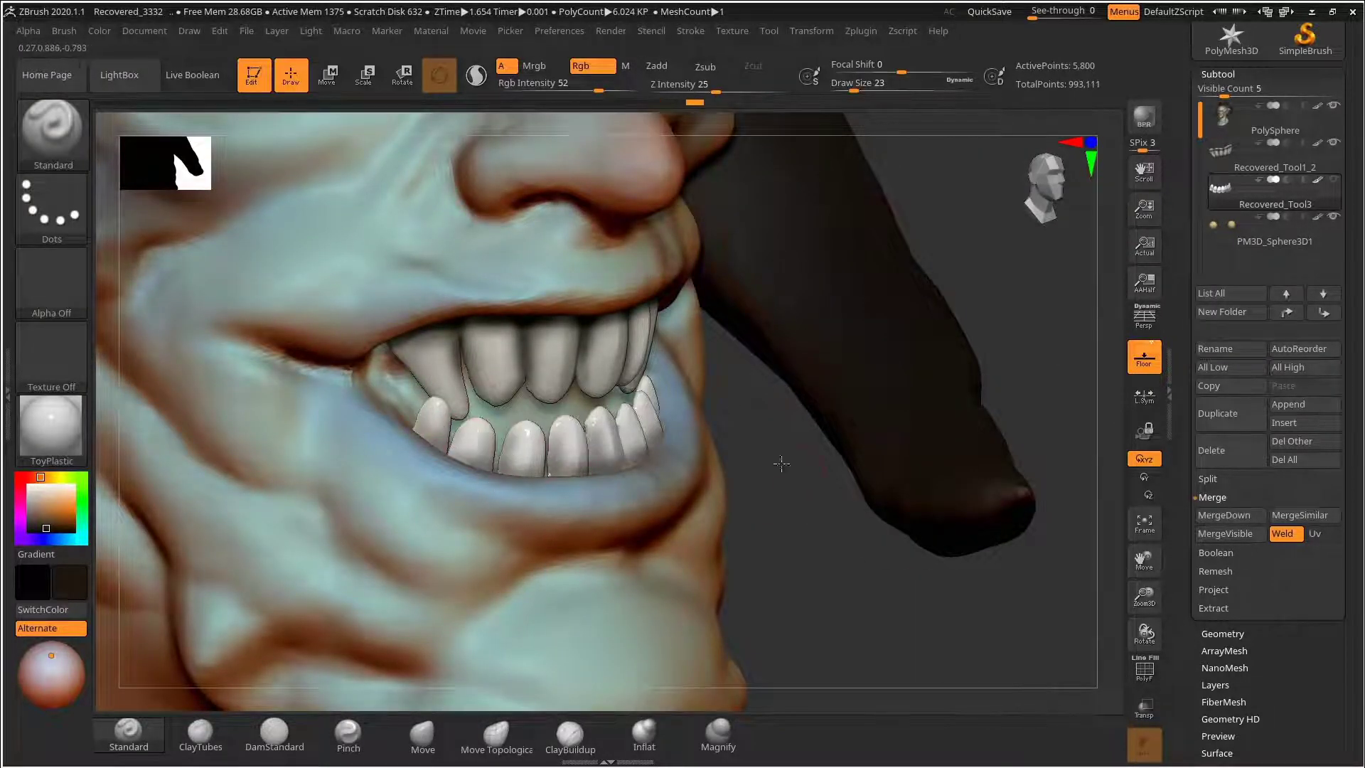
pyautogui.moveTo(781, 463); pyautogui.dragTo(711, 441, button='right')
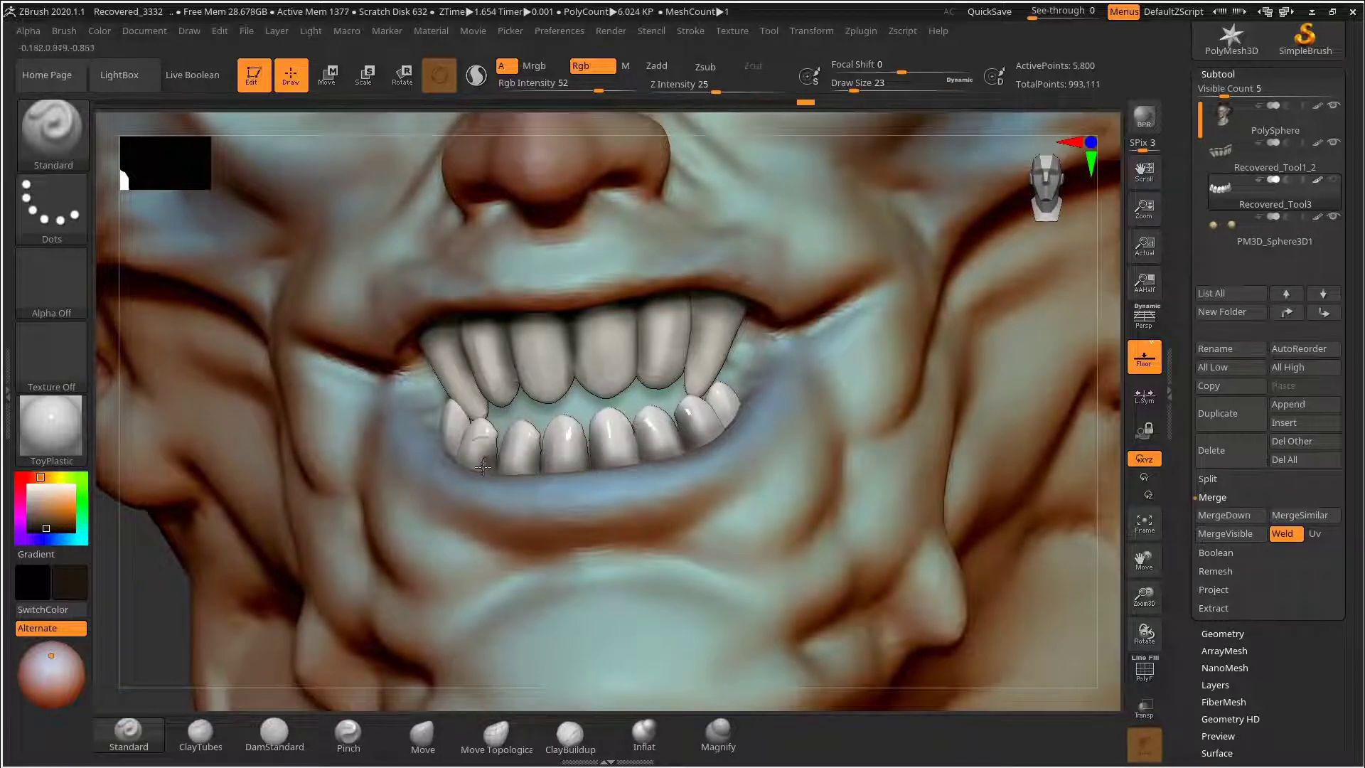
pyautogui.moveTo(482, 467); pyautogui.dragTo(455, 439)
# Step: Choose a pale yellow, adjust the brush size and try tinting the lower teeth, undoing the last stroke
pyautogui.moveTo(1081, 388)
pyautogui.keyDown('ctrl'); pyautogui.mouseDown(button='right')
pyautogui.moveTo(832, 365)
pyautogui.moveTo(991, 439)
pyautogui.moveTo(860, 468)
pyautogui.moveTo(849, 509)
pyautogui.mouseUp(button='right'); pyautogui.keyUp('ctrl')
pyautogui.moveTo(51, 507); pyautogui.dragTo(51, 499)
pyautogui.press('s')
pyautogui.moveTo(606, 373); pyautogui.dragTo(617, 374)
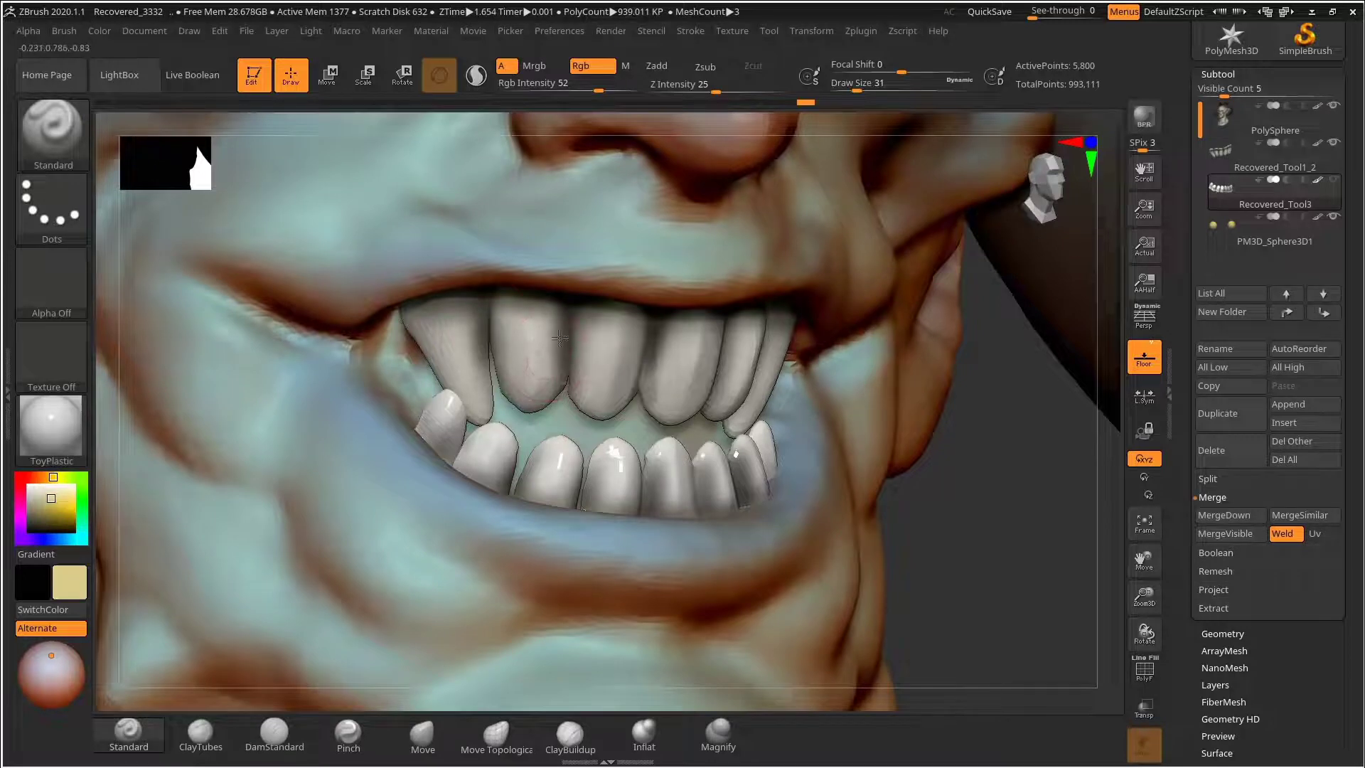
pyautogui.press('s')
pyautogui.moveTo(529, 342)
pyautogui.mouseDown()
pyautogui.moveTo(546, 341)
pyautogui.moveTo(528, 340)
pyautogui.mouseUp()
pyautogui.press('s')
pyautogui.moveTo(617, 448)
pyautogui.mouseDown()
pyautogui.moveTo(558, 446)
pyautogui.moveTo(557, 475)
pyautogui.mouseUp()
pyautogui.press('s')
pyautogui.moveTo(498, 462); pyautogui.dragTo(492, 462)
pyautogui.moveTo(490, 472); pyautogui.dragTo(482, 474)
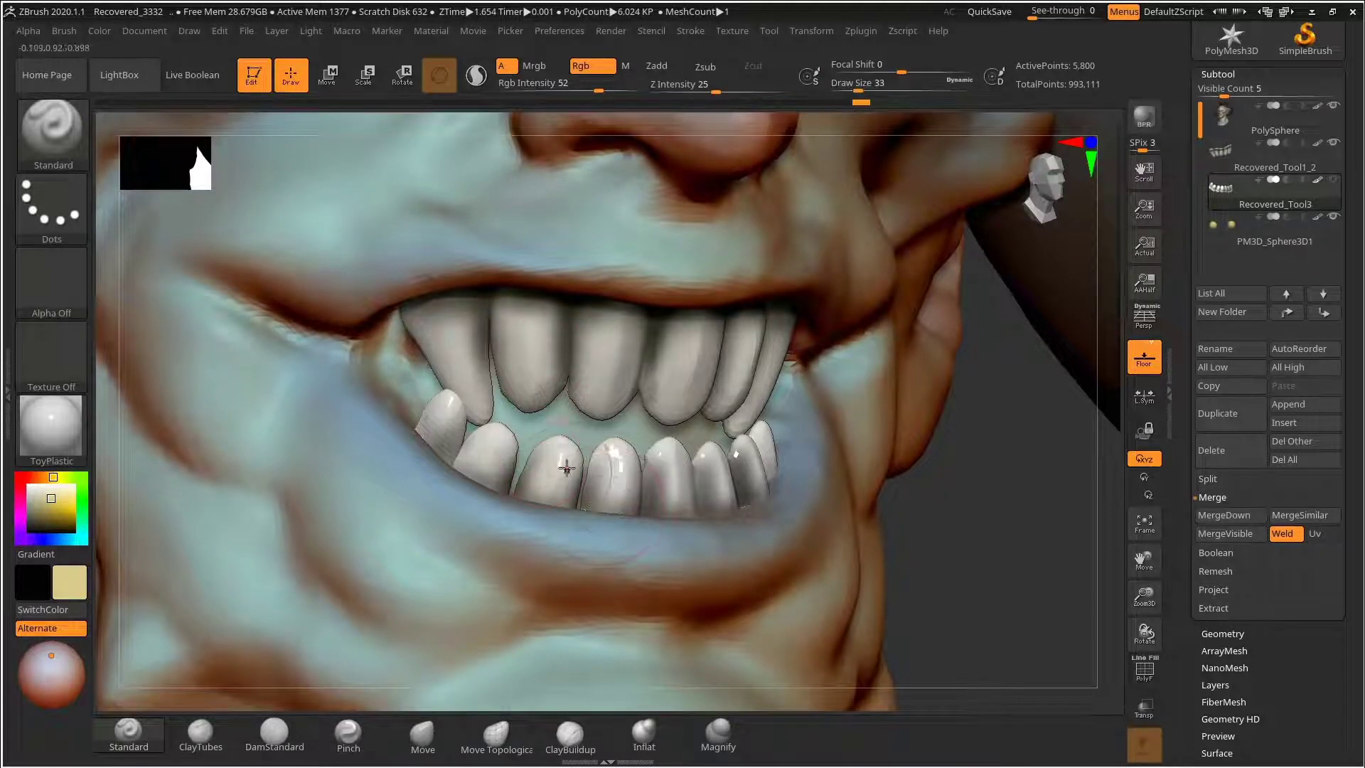
pyautogui.moveTo(746, 484); pyautogui.dragTo(554, 484, button='right')
pyautogui.hotkey('ctrl', 'z')
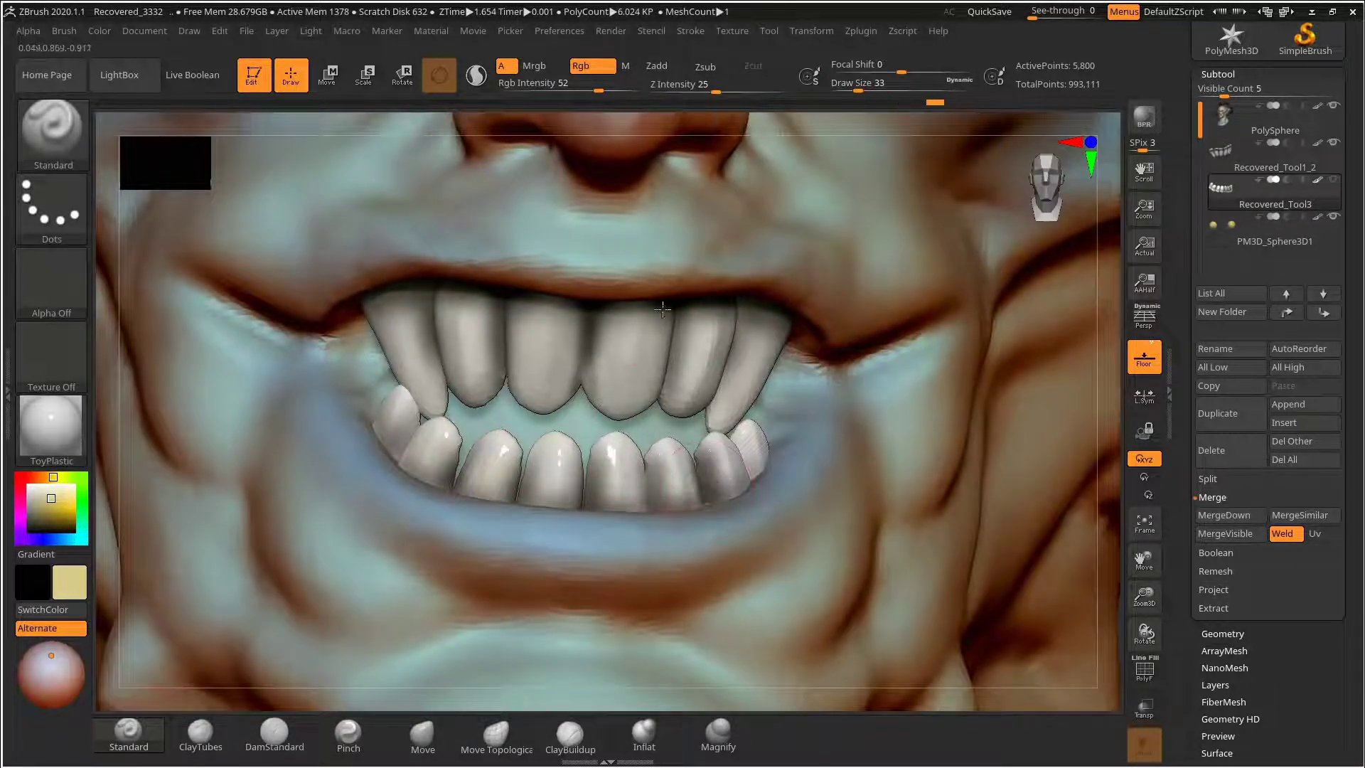
# Step: Select the upper teeth and tint them with the pale yellow, checking them with and without the other subtools
pyautogui.keyDown('alt'); pyautogui.click(635, 364); pyautogui.keyUp('alt')
pyautogui.moveTo(635, 364); pyautogui.dragTo(683, 391, button='right')
pyautogui.keyDown('ctrl'); pyautogui.moveTo(838, 398); pyautogui.dragTo(864, 482, button='right'); pyautogui.keyUp('ctrl')
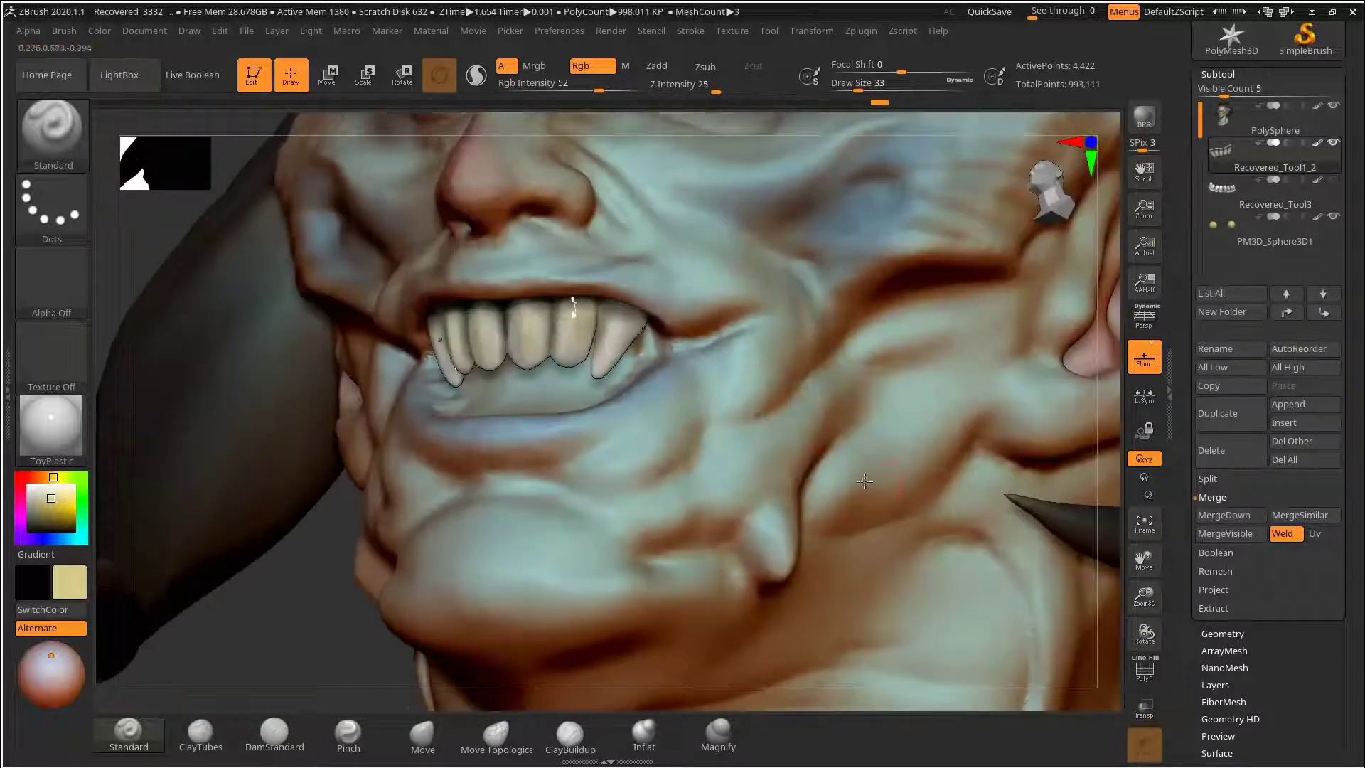
pyautogui.hotkey('alt', 's')
pyautogui.hotkey('alt', 's')
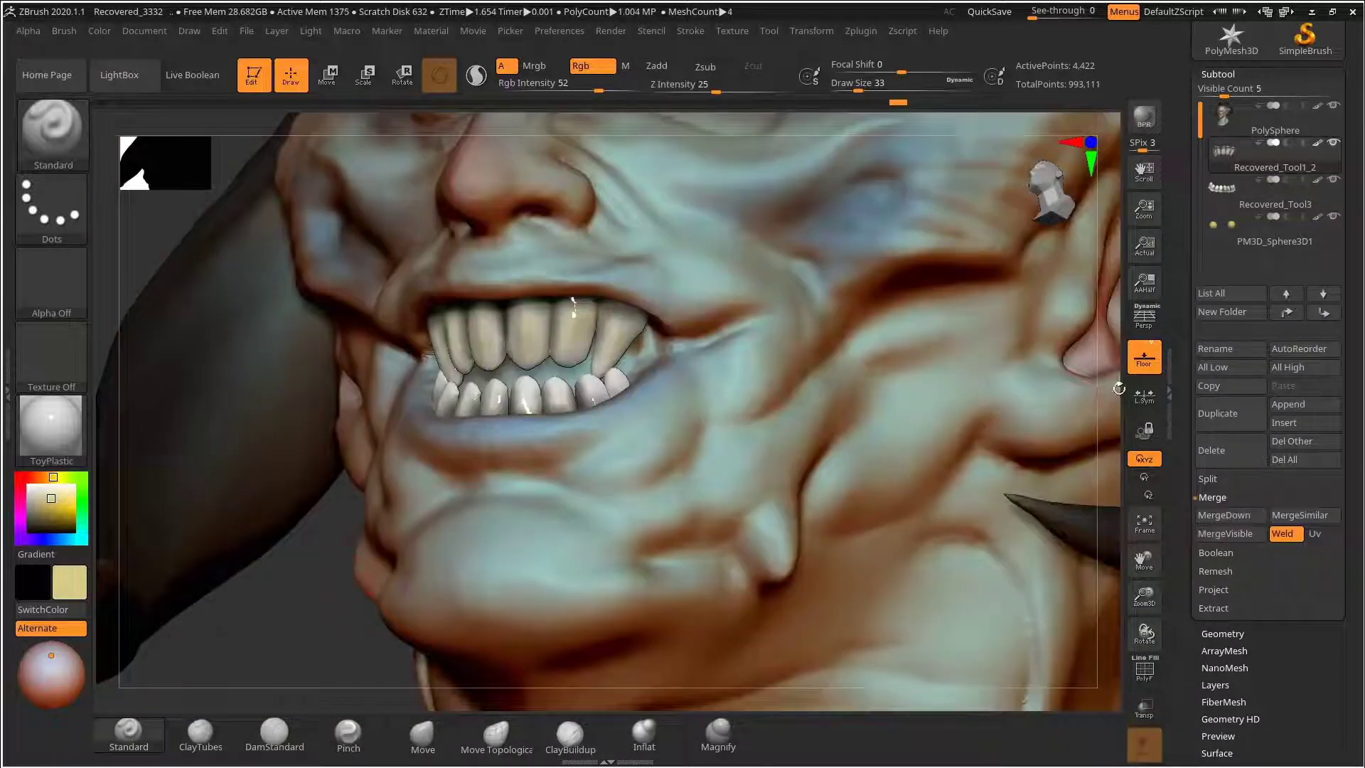
pyautogui.keyDown('ctrl'); pyautogui.moveTo(520, 444); pyautogui.dragTo(839, 462, button='right'); pyautogui.keyUp('ctrl')
pyautogui.moveTo(839, 463); pyautogui.dragTo(615, 423, button='right')
# Step: Select the head subtool, choose a near-black olive and darken the inner corners of the eyes
pyautogui.keyDown('alt'); pyautogui.click(616, 425); pyautogui.keyUp('alt')
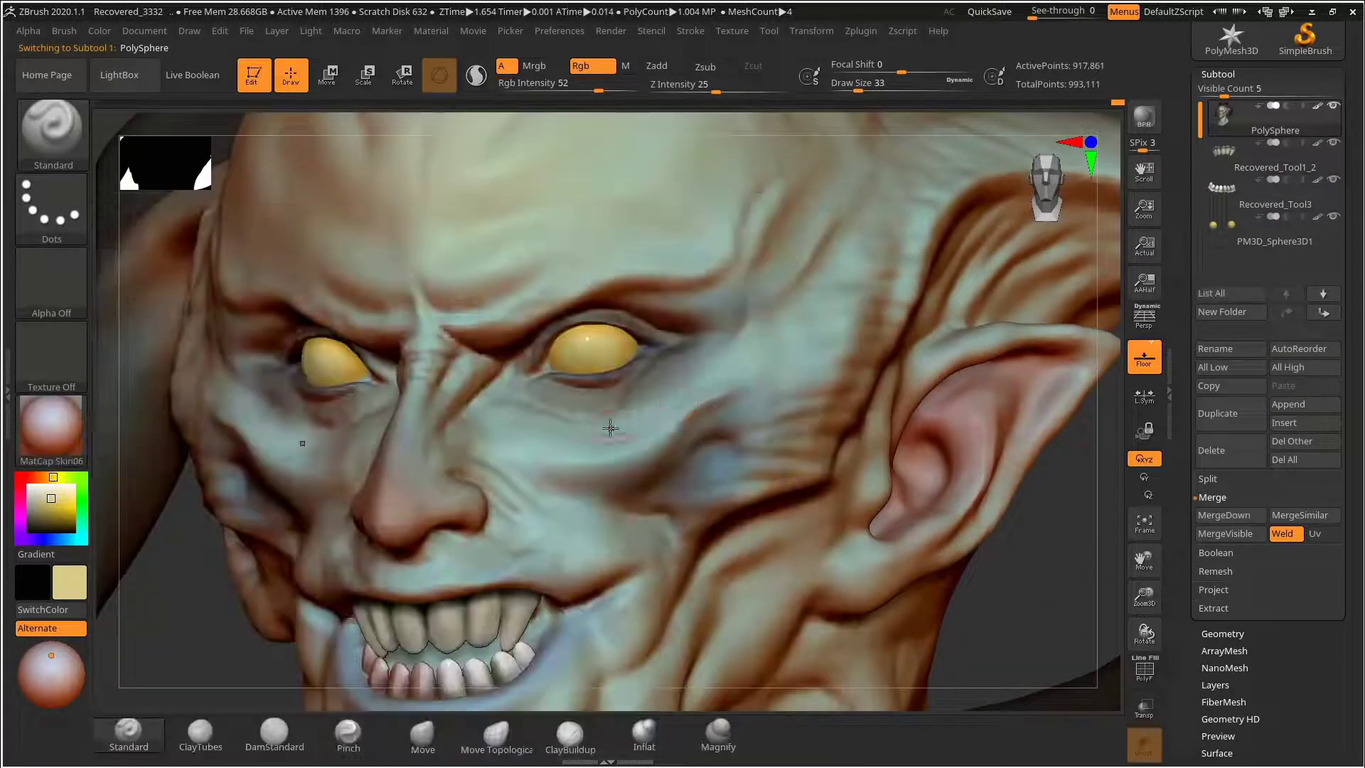
pyautogui.moveTo(53, 526); pyautogui.dragTo(44, 522)
pyautogui.moveTo(527, 375); pyautogui.dragTo(541, 339)
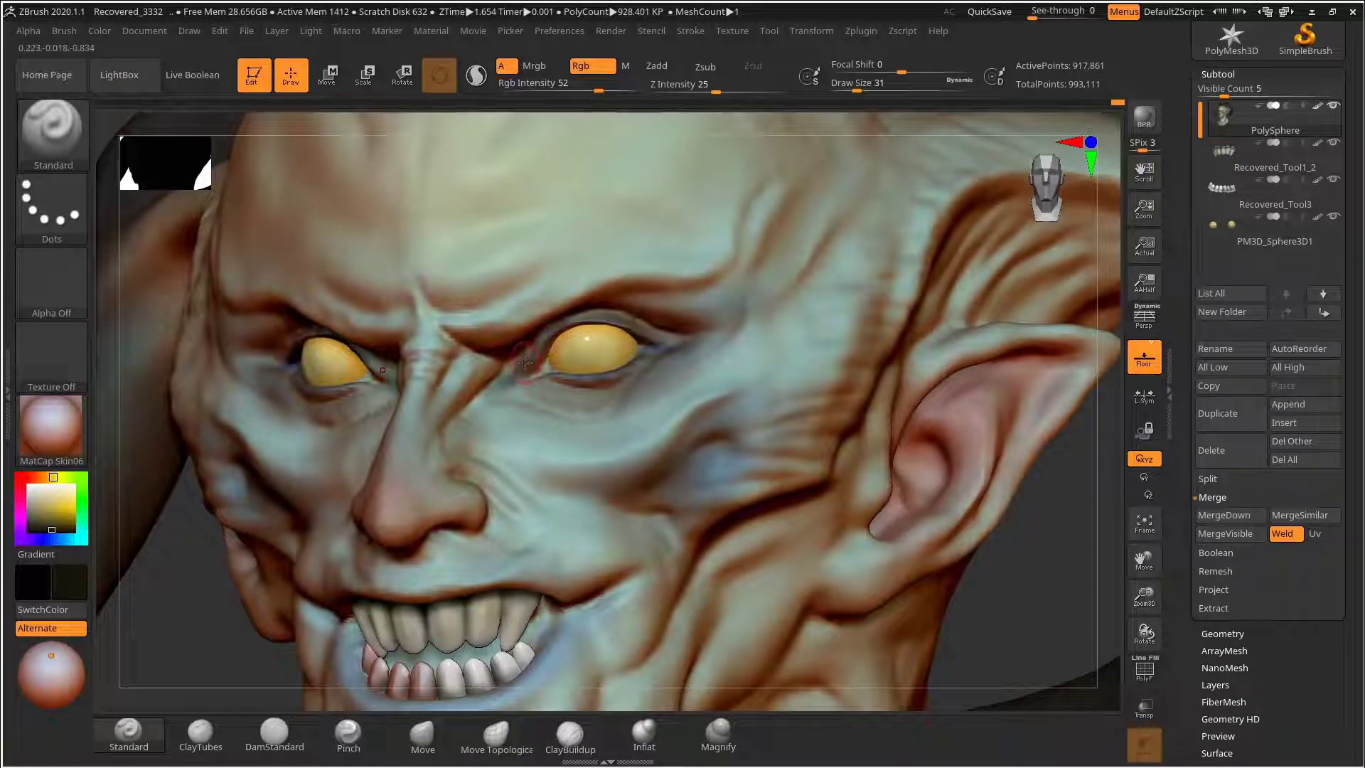
# Step: Choose a dark navy and darken the eyelid rims with a smaller brush, undoing the last stroke
pyautogui.click(63, 540)
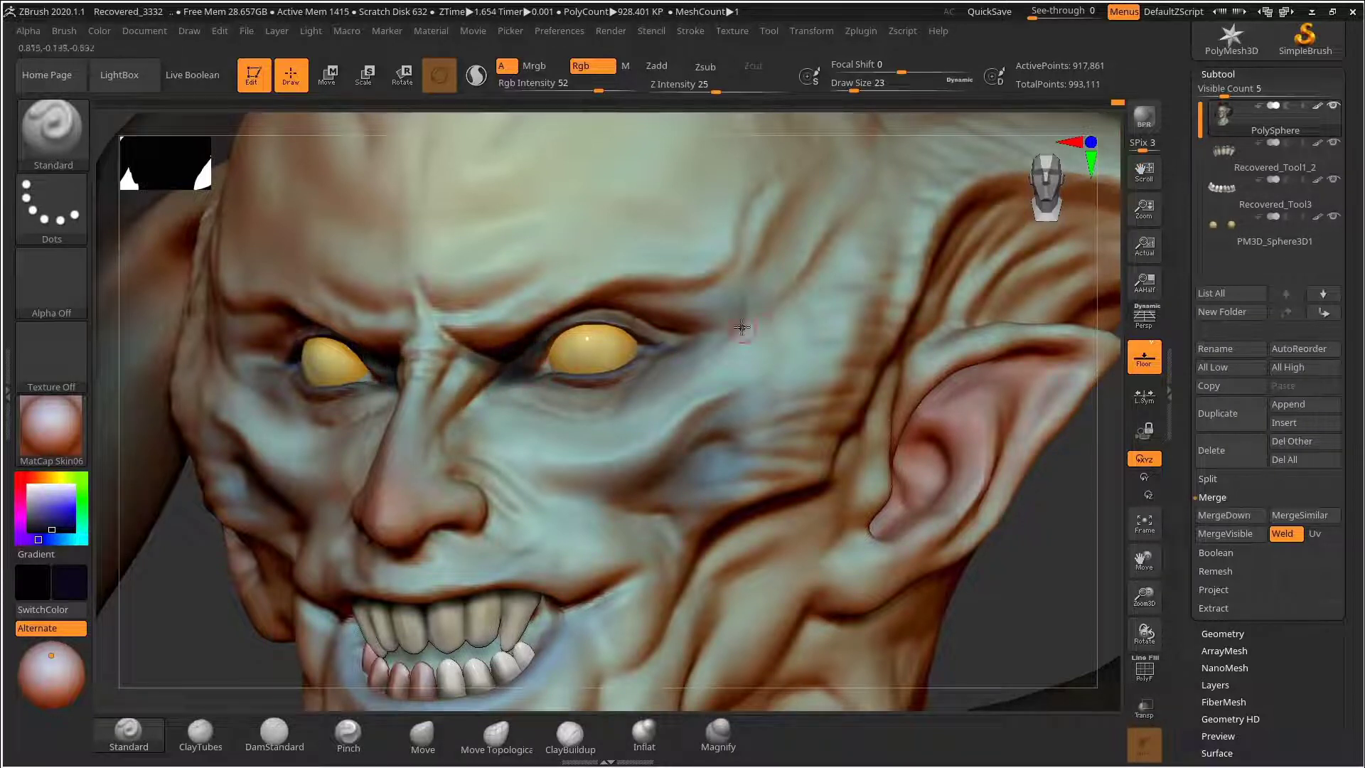
pyautogui.press('s')
pyautogui.moveTo(592, 324); pyautogui.dragTo(589, 324)
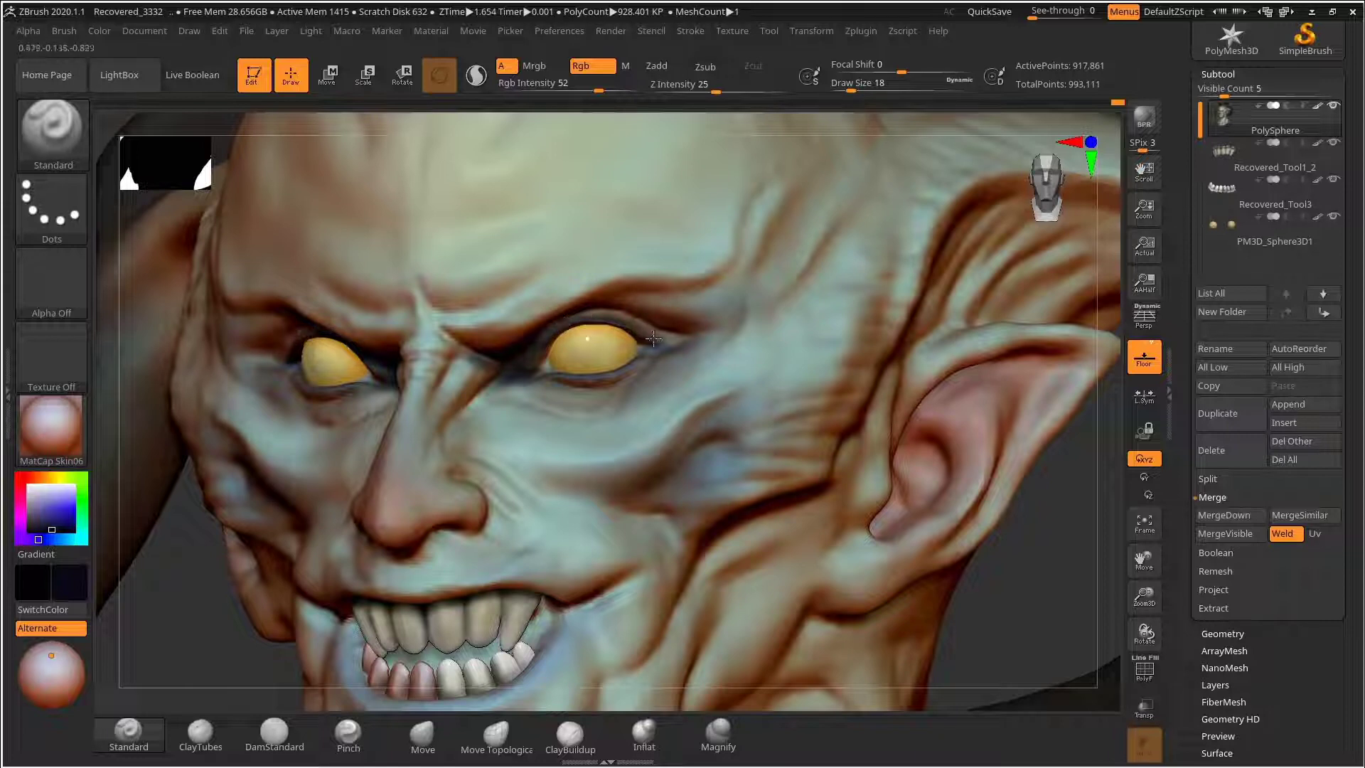
pyautogui.hotkey('ctrl', 'z')
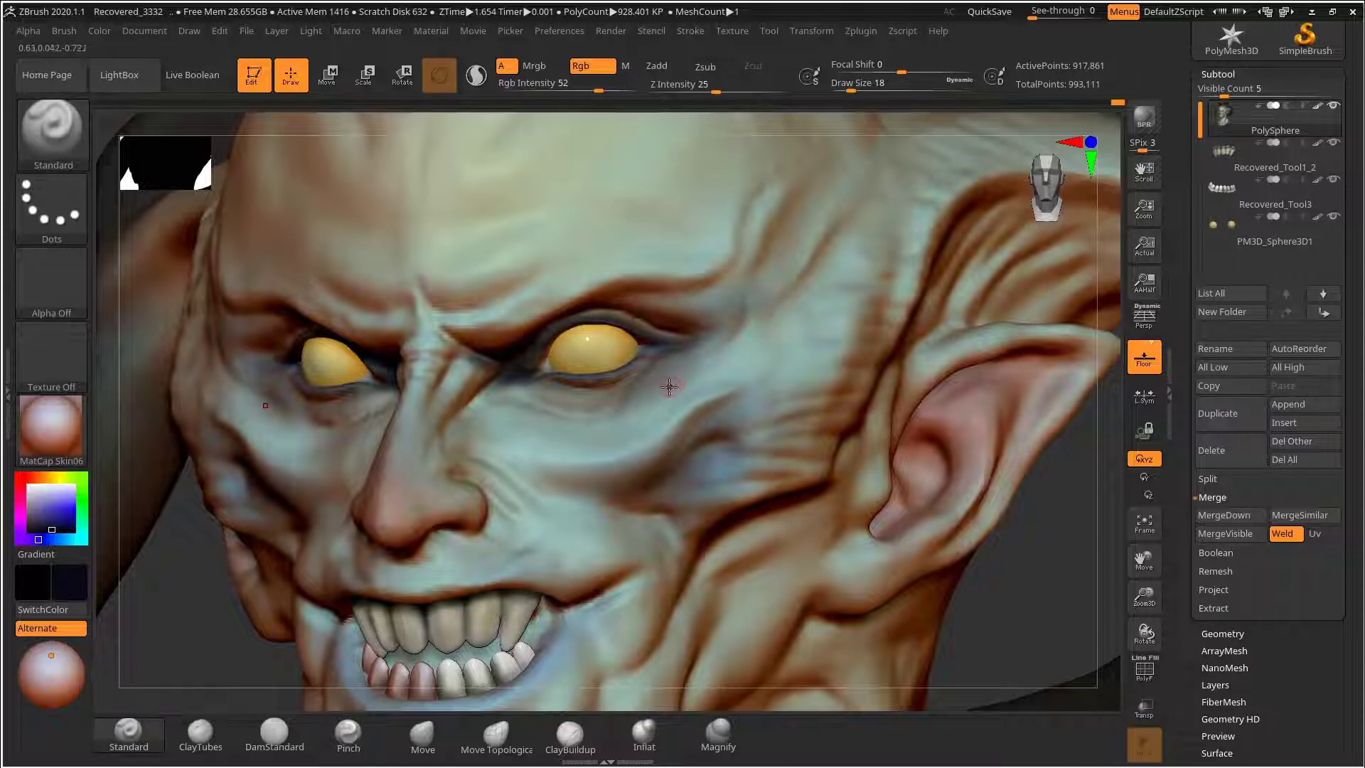
# Step: Paint a dark navy stripe along the centre line of the skull between the horns with a large brush
pyautogui.moveTo(1109, 538)
pyautogui.keyDown('alt'); pyautogui.mouseDown()
pyautogui.moveTo(978, 484)
pyautogui.moveTo(960, 626)
pyautogui.mouseUp(); pyautogui.keyUp('alt')
pyautogui.press('s')
pyautogui.moveTo(481, 283)
pyautogui.mouseDown()
pyautogui.moveTo(493, 284)
pyautogui.moveTo(461, 324)
pyautogui.moveTo(503, 217)
pyautogui.mouseUp()
pyautogui.press('s')
pyautogui.moveTo(757, 206)
pyautogui.keyDown('shift'); pyautogui.mouseDown()
pyautogui.moveTo(796, 222)
pyautogui.moveTo(811, 444)
pyautogui.mouseUp(); pyautogui.keyUp('shift')
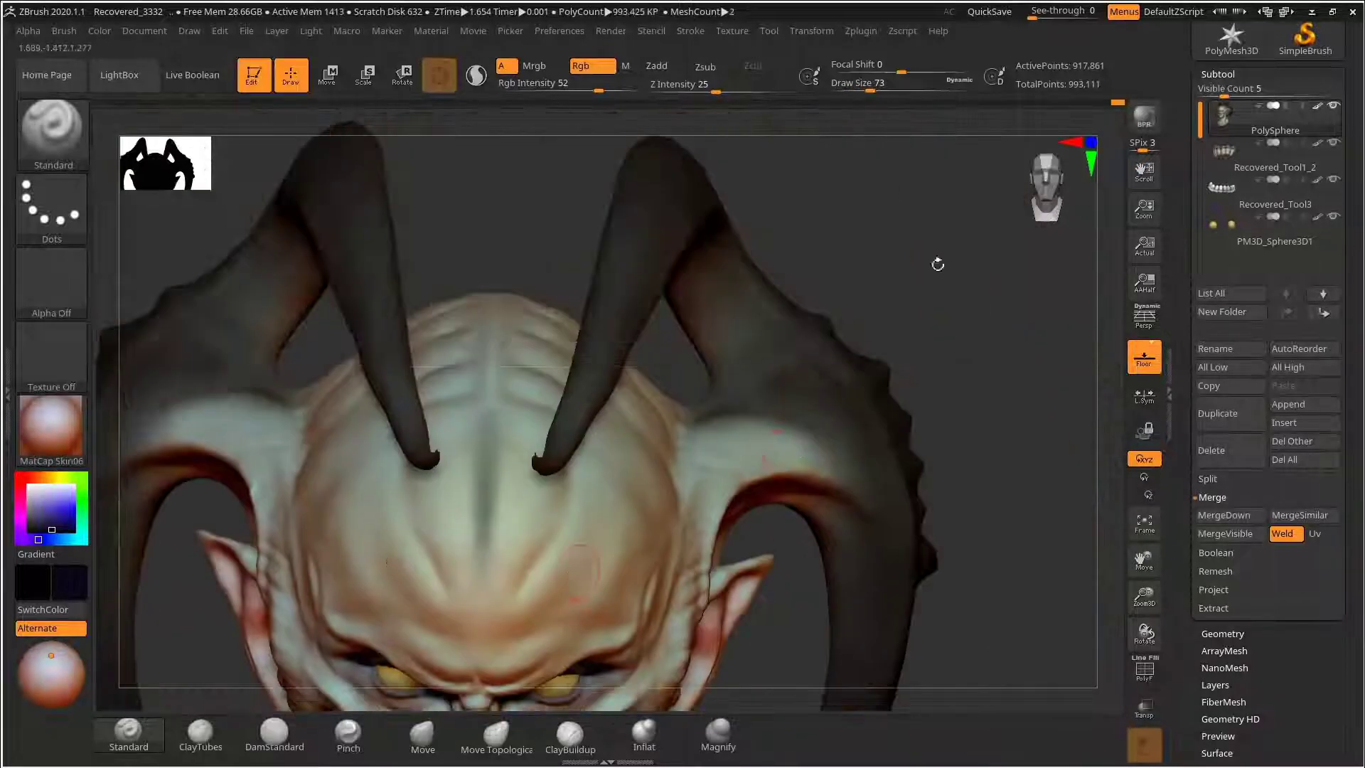
pyautogui.moveTo(936, 262); pyautogui.dragTo(936, 427)
pyautogui.press('s')
pyautogui.moveTo(496, 266); pyautogui.dragTo(504, 476)
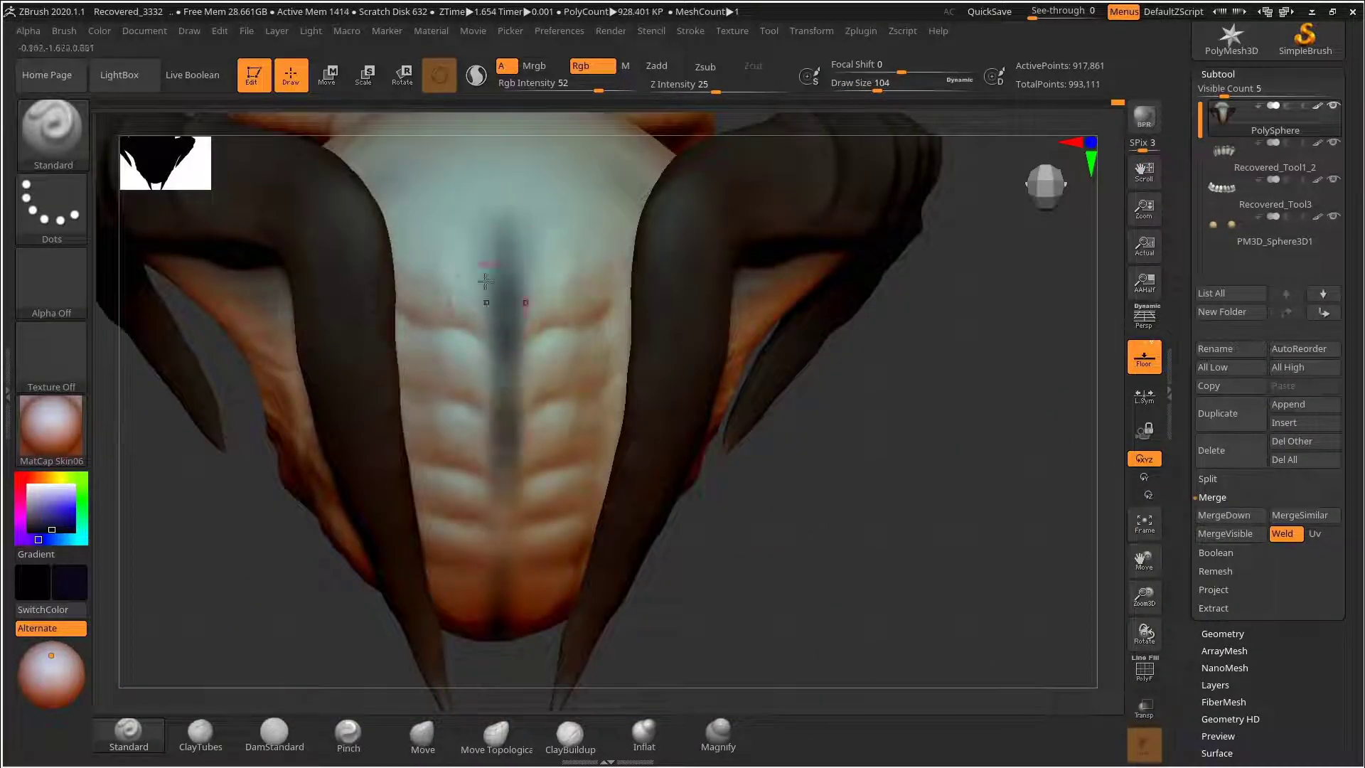
pyautogui.moveTo(503, 298); pyautogui.dragTo(500, 618)
# Step: Add short side branches to the dark skull stripe with a smaller brush and extend it towards the forehead
pyautogui.moveTo(888, 427)
pyautogui.mouseDown()
pyautogui.moveTo(886, 259)
pyautogui.moveTo(566, 348)
pyautogui.moveTo(562, 405)
pyautogui.mouseUp()
pyautogui.press('s')
pyautogui.moveTo(507, 496); pyautogui.dragTo(497, 498)
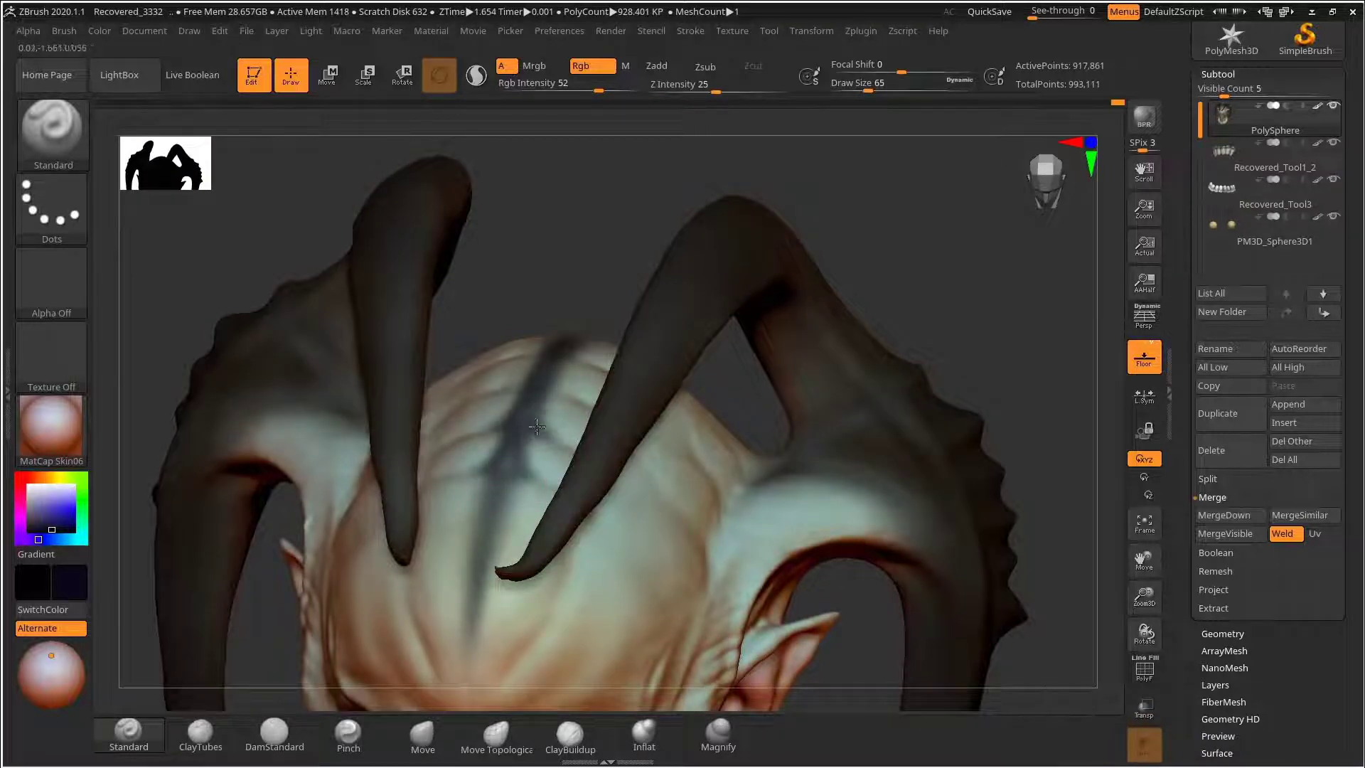
pyautogui.moveTo(556, 399); pyautogui.dragTo(543, 411)
pyautogui.moveTo(555, 313); pyautogui.dragTo(559, 384)
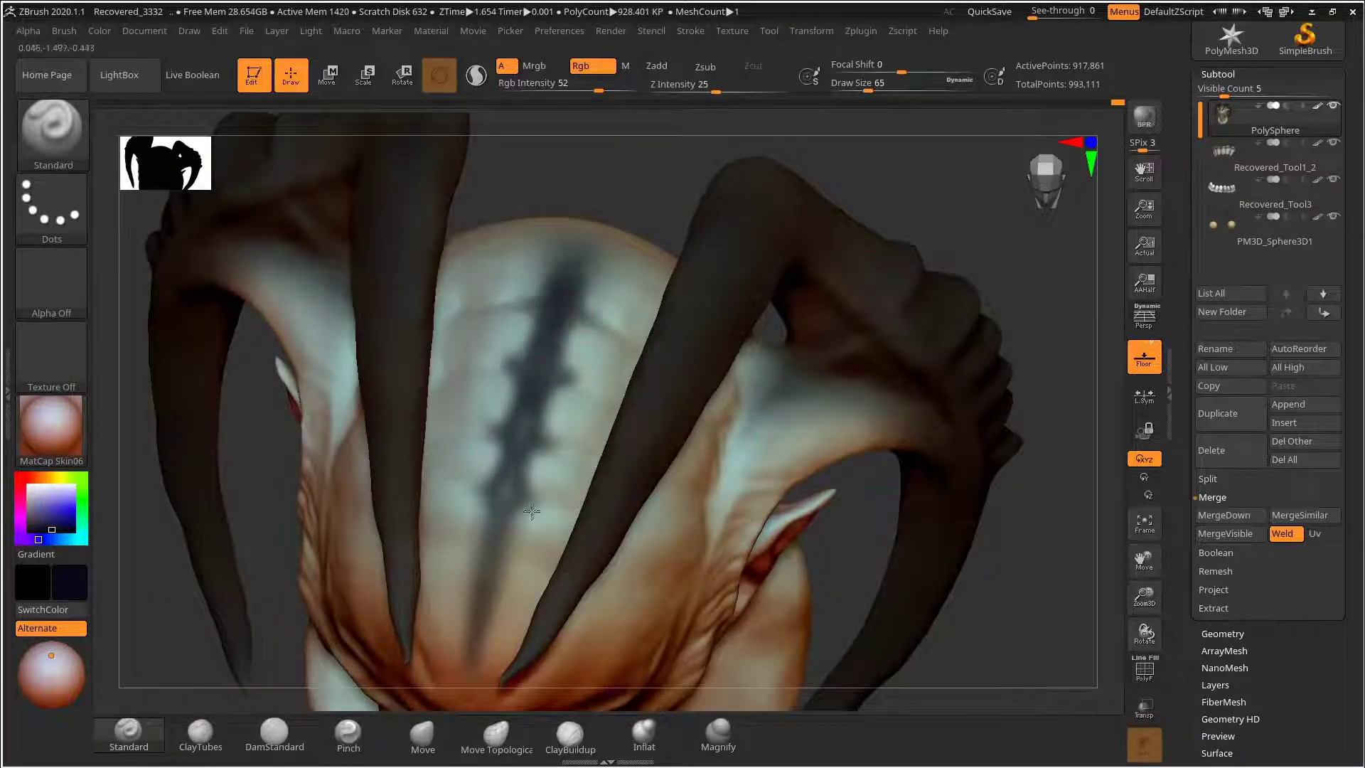
pyautogui.moveTo(503, 538); pyautogui.dragTo(474, 662)
pyautogui.moveTo(1060, 481)
pyautogui.mouseDown()
pyautogui.moveTo(901, 369)
pyautogui.moveTo(971, 406)
pyautogui.mouseUp()
pyautogui.moveTo(535, 370); pyautogui.dragTo(521, 491)
# Step: Choose a dark brown and paint thin curved creases across the upper forehead beside the central stripe
pyautogui.moveTo(770, 317)
pyautogui.keyDown('alt'); pyautogui.mouseDown()
pyautogui.moveTo(908, 298)
pyautogui.moveTo(789, 313)
pyautogui.mouseUp(); pyautogui.keyUp('alt')
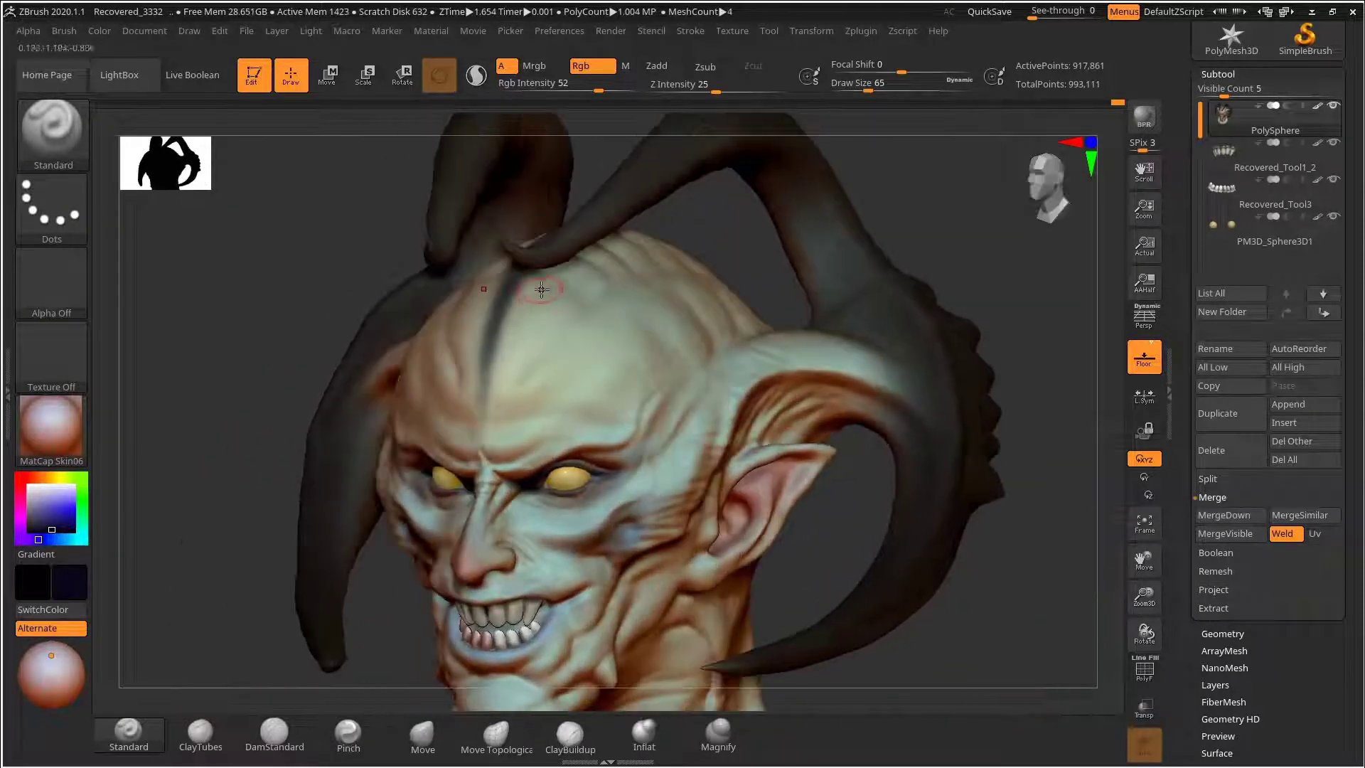
pyautogui.moveTo(708, 250); pyautogui.dragTo(626, 255)
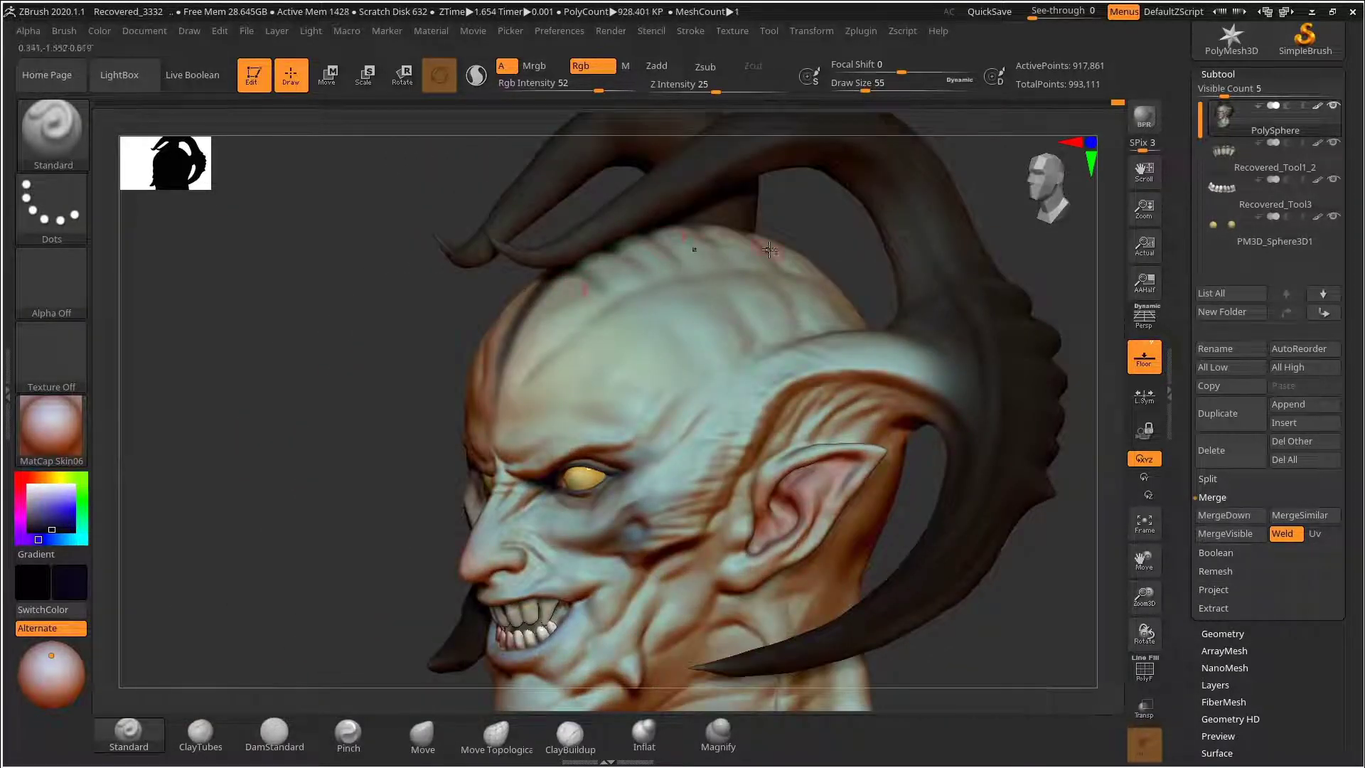
pyautogui.moveTo(829, 214); pyautogui.dragTo(981, 195)
pyautogui.keyDown('alt'); pyautogui.moveTo(950, 466); pyautogui.dragTo(910, 509); pyautogui.keyUp('alt')
pyautogui.click(46, 478)
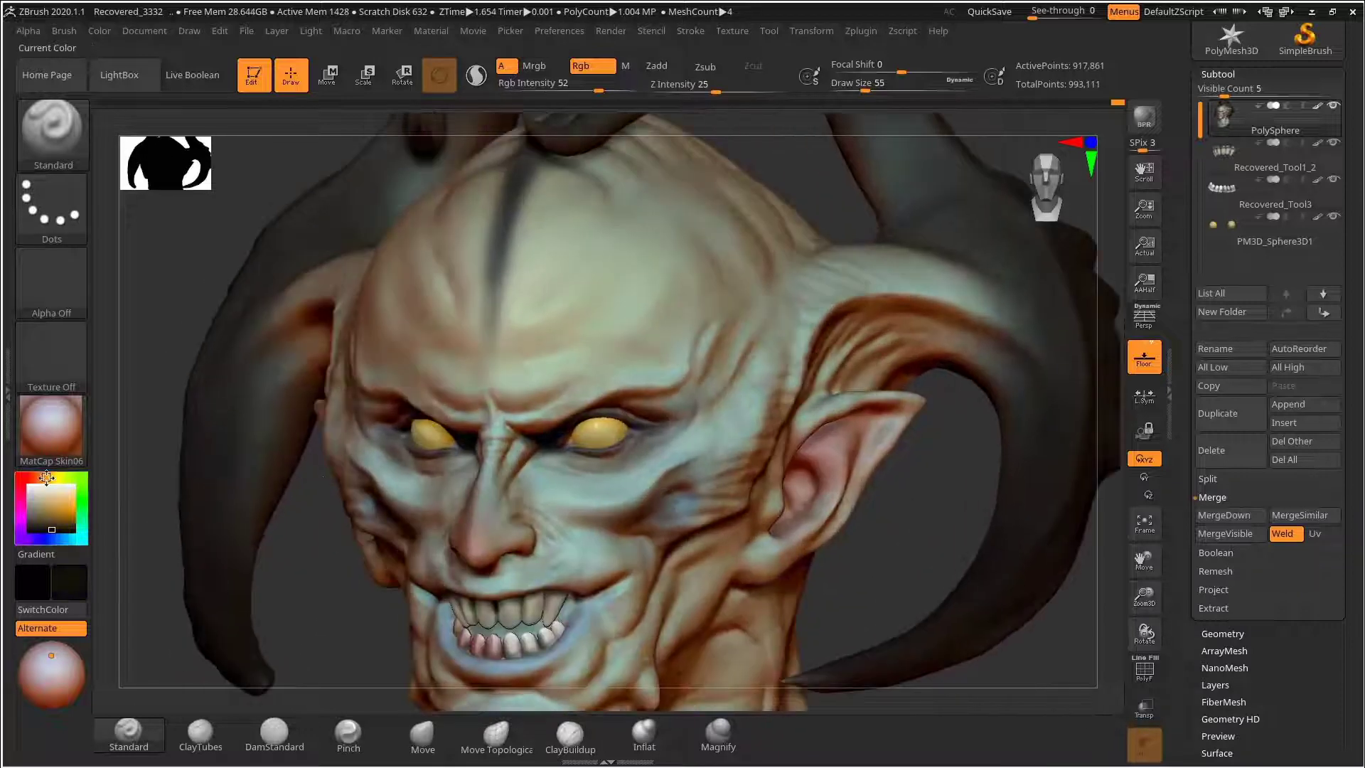
pyautogui.keyDown('alt'); pyautogui.moveTo(154, 319); pyautogui.dragTo(152, 374); pyautogui.keyUp('alt')
pyautogui.moveTo(524, 344); pyautogui.dragTo(605, 242)
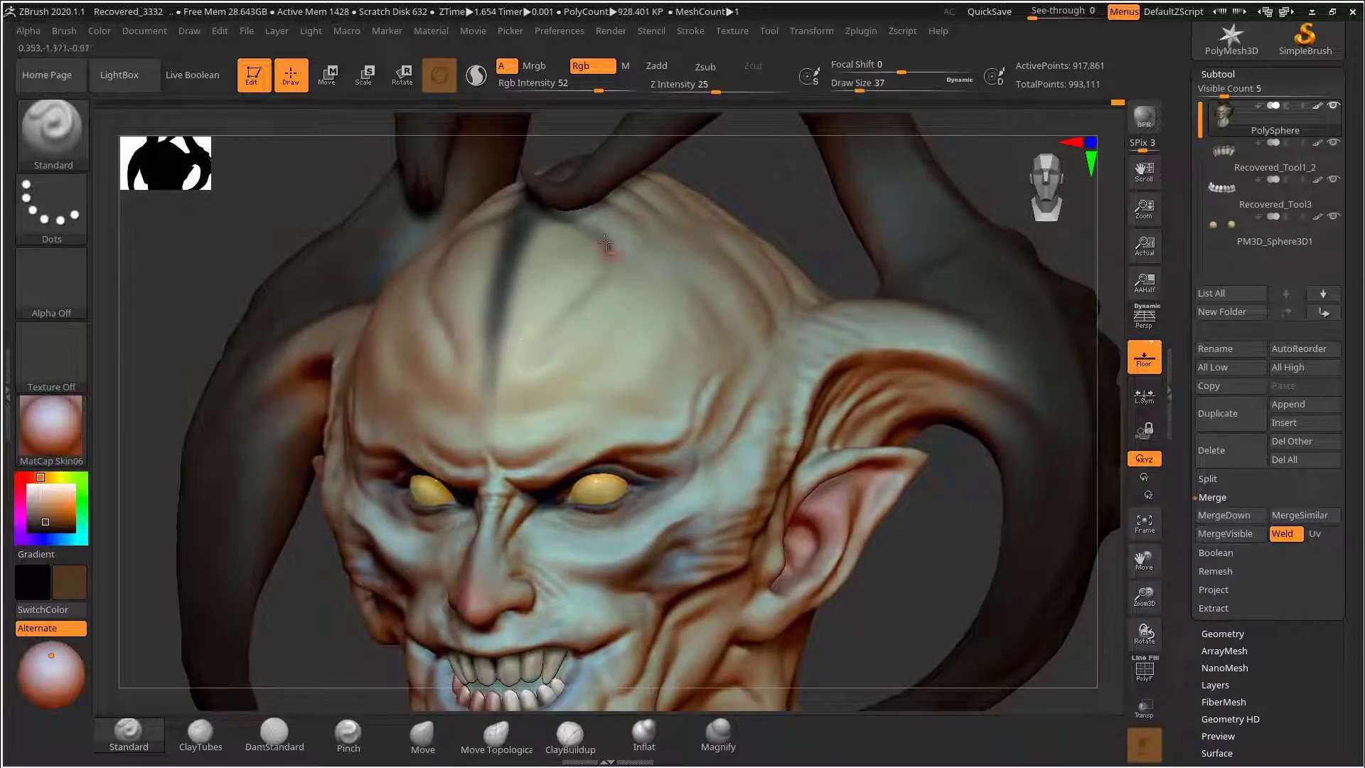
pyautogui.moveTo(762, 163); pyautogui.dragTo(589, 291)
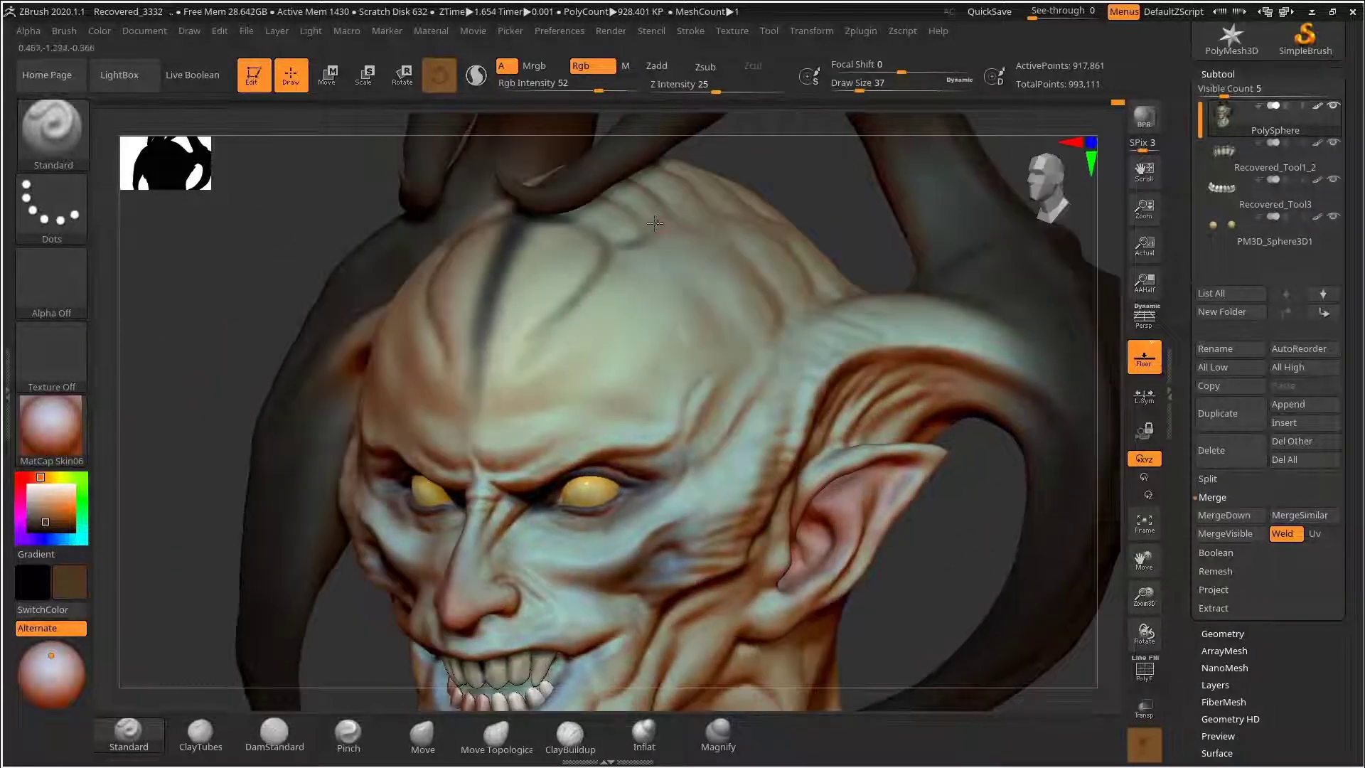
# Step: Darken the crease running from the outer brow up the temple in dark brown with the brush reduced to size 26, undoing the last stroke
pyautogui.moveTo(882, 214); pyautogui.dragTo(871, 163)
pyautogui.moveTo(663, 348); pyautogui.dragTo(612, 410)
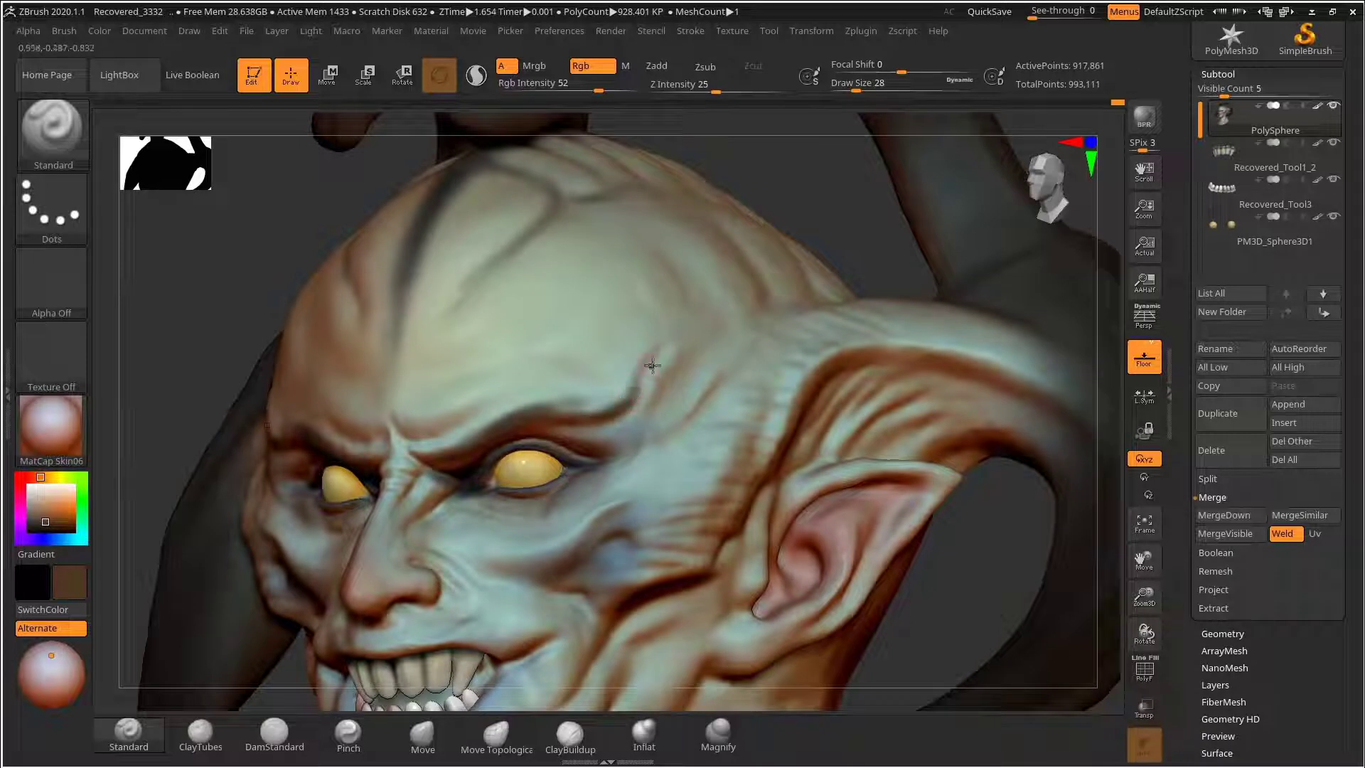
pyautogui.press('[')
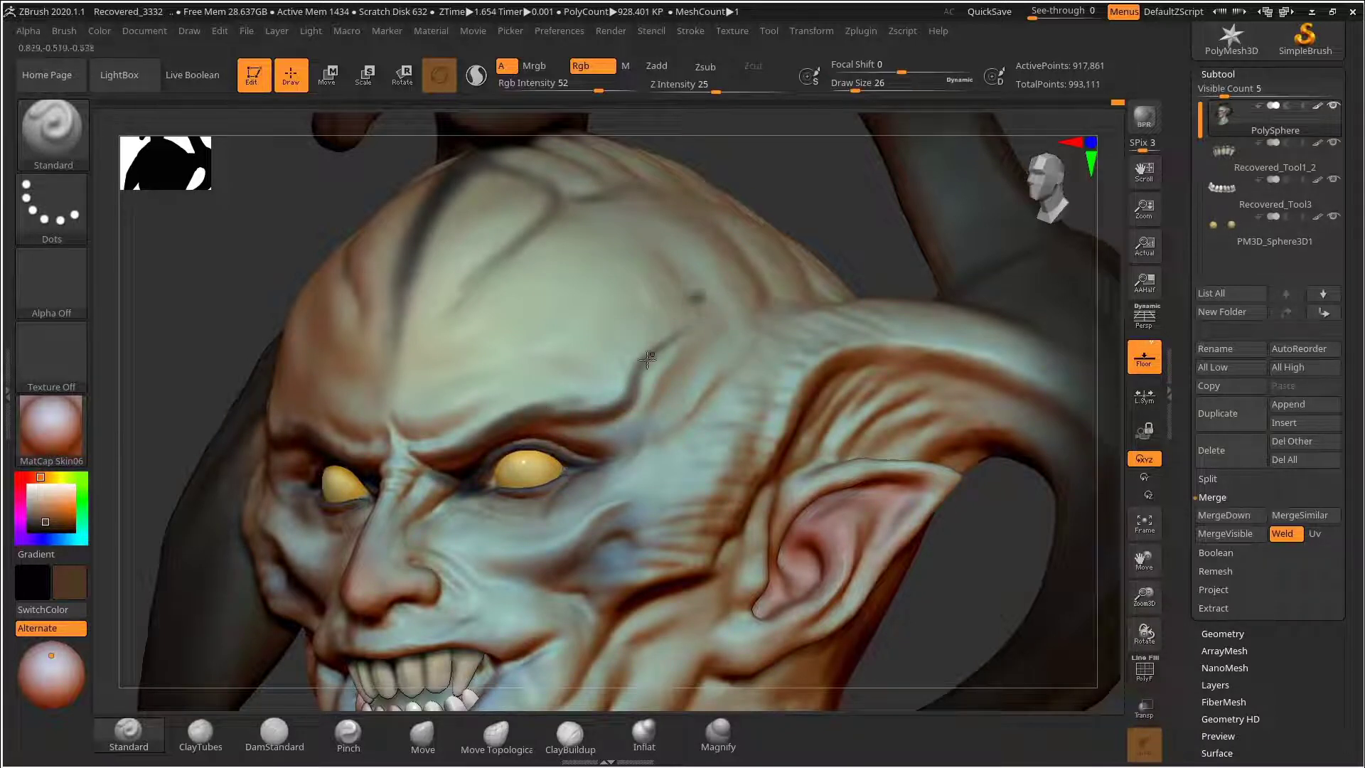
pyautogui.moveTo(502, 397); pyautogui.dragTo(389, 393, button='right')
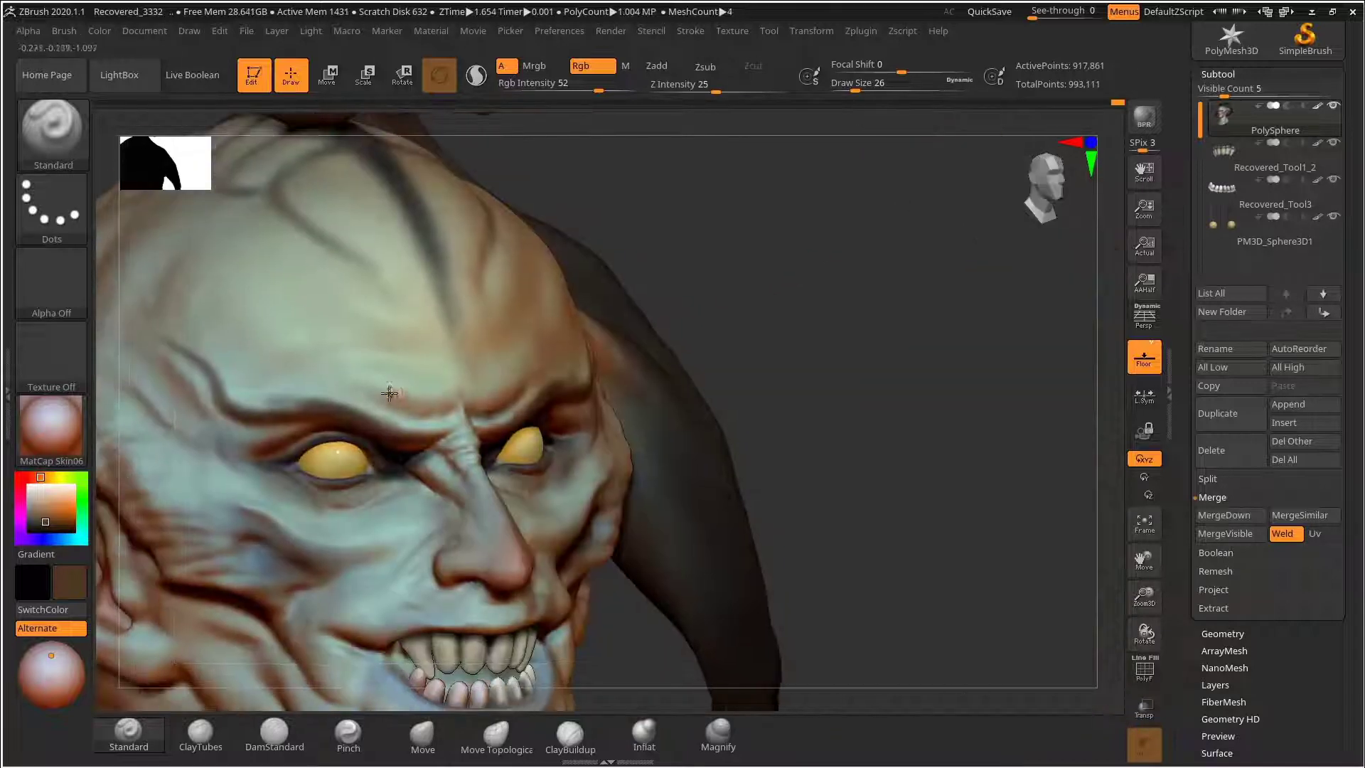
pyautogui.moveTo(766, 301); pyautogui.dragTo(959, 357, button='right')
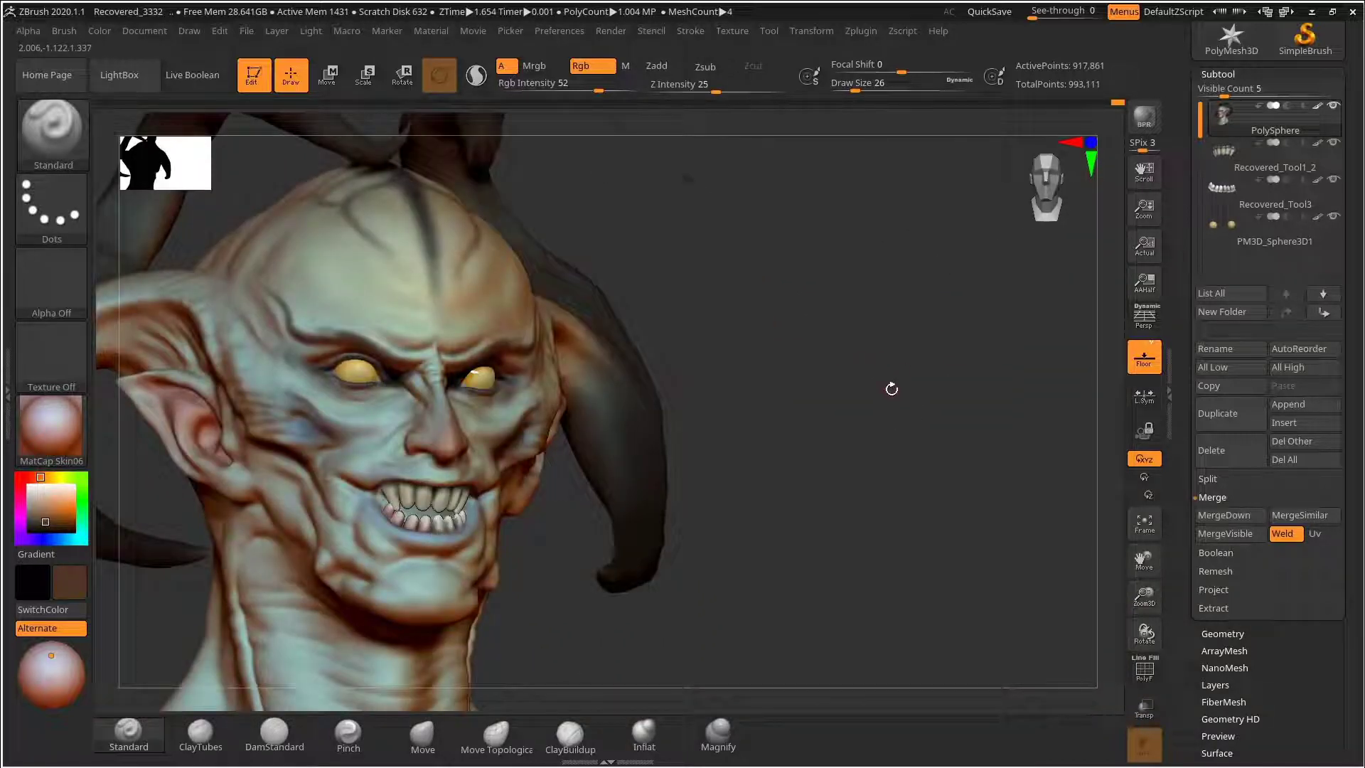
pyautogui.moveTo(891, 389); pyautogui.dragTo(737, 314, button='right')
pyautogui.hotkey('ctrl', 'z')
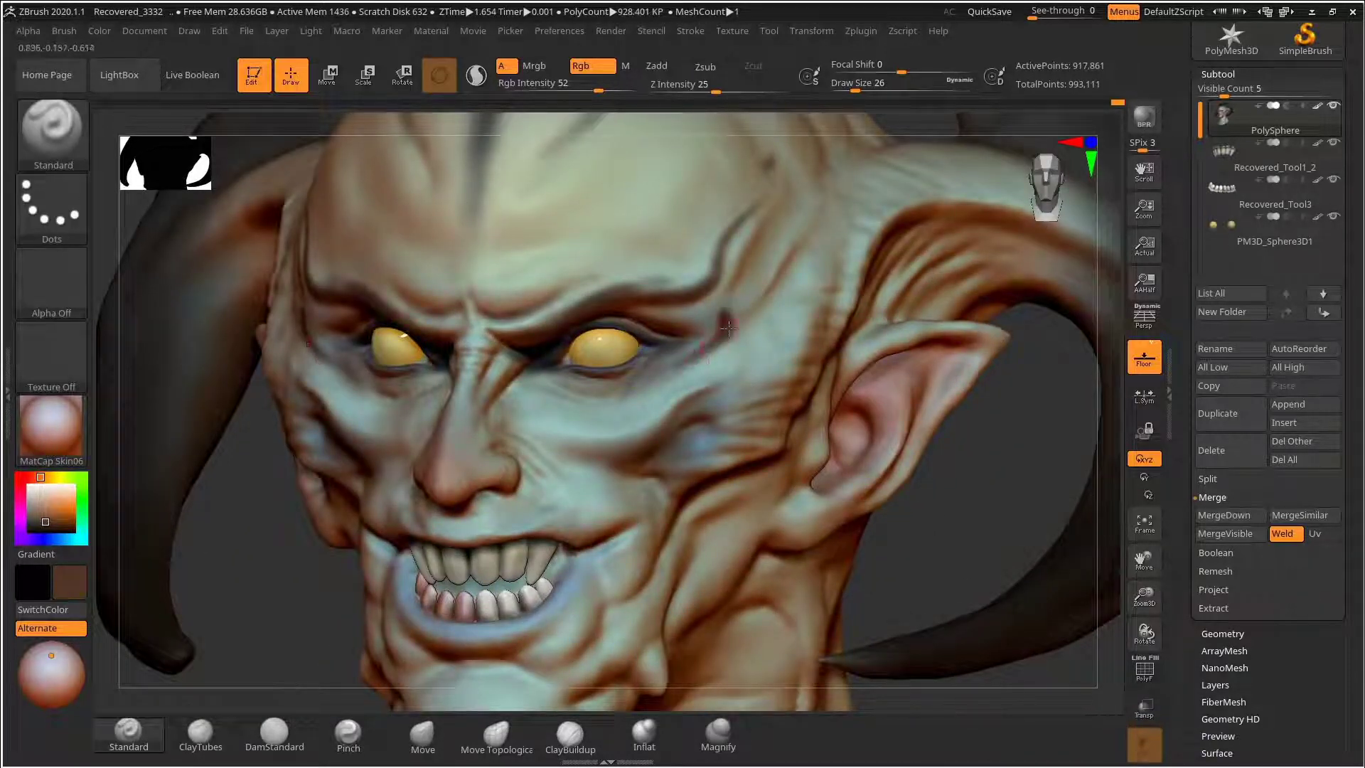
pyautogui.moveTo(729, 327); pyautogui.dragTo(952, 483, button='right')
pyautogui.moveTo(792, 494); pyautogui.dragTo(891, 470, button='right')
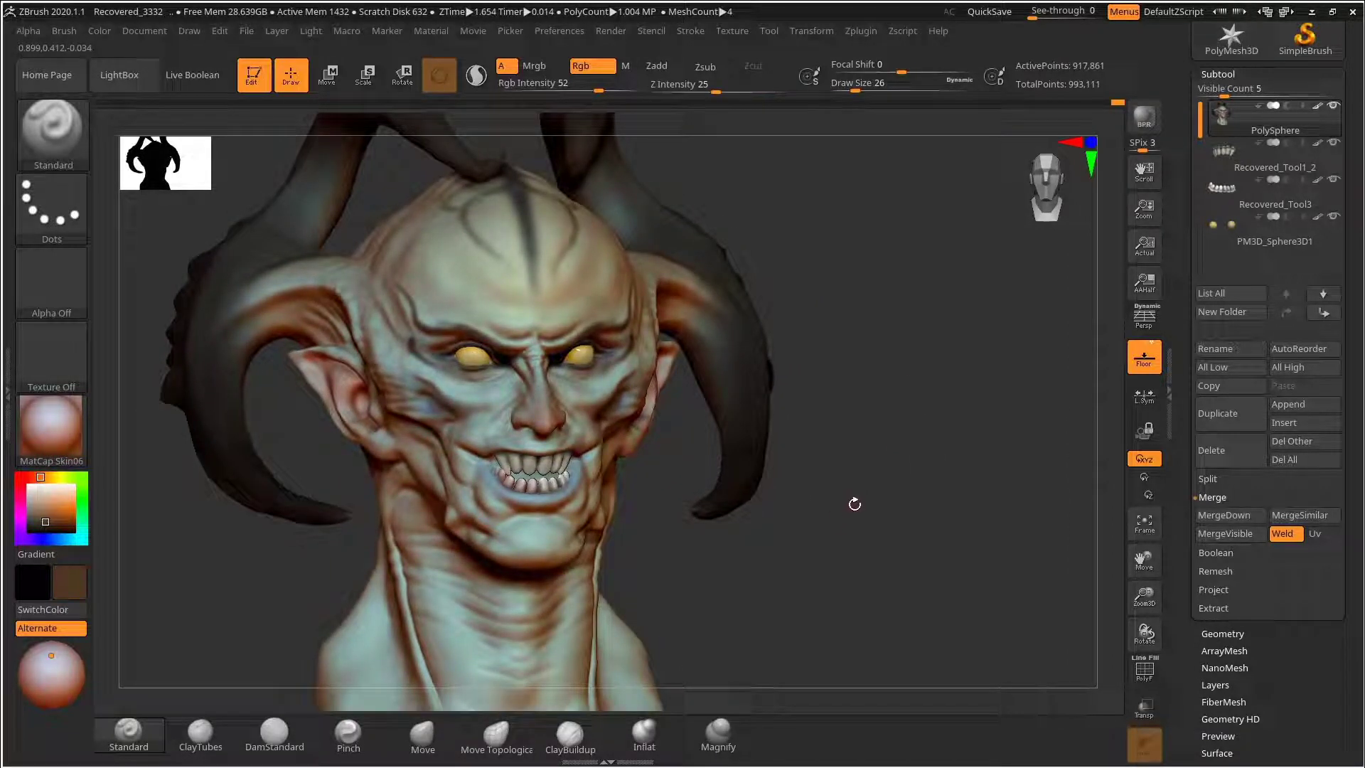
# Step: Save the project to the Desktop as demno in ZBrush Project format, overwriting the existing file
pyautogui.press('ctrl')
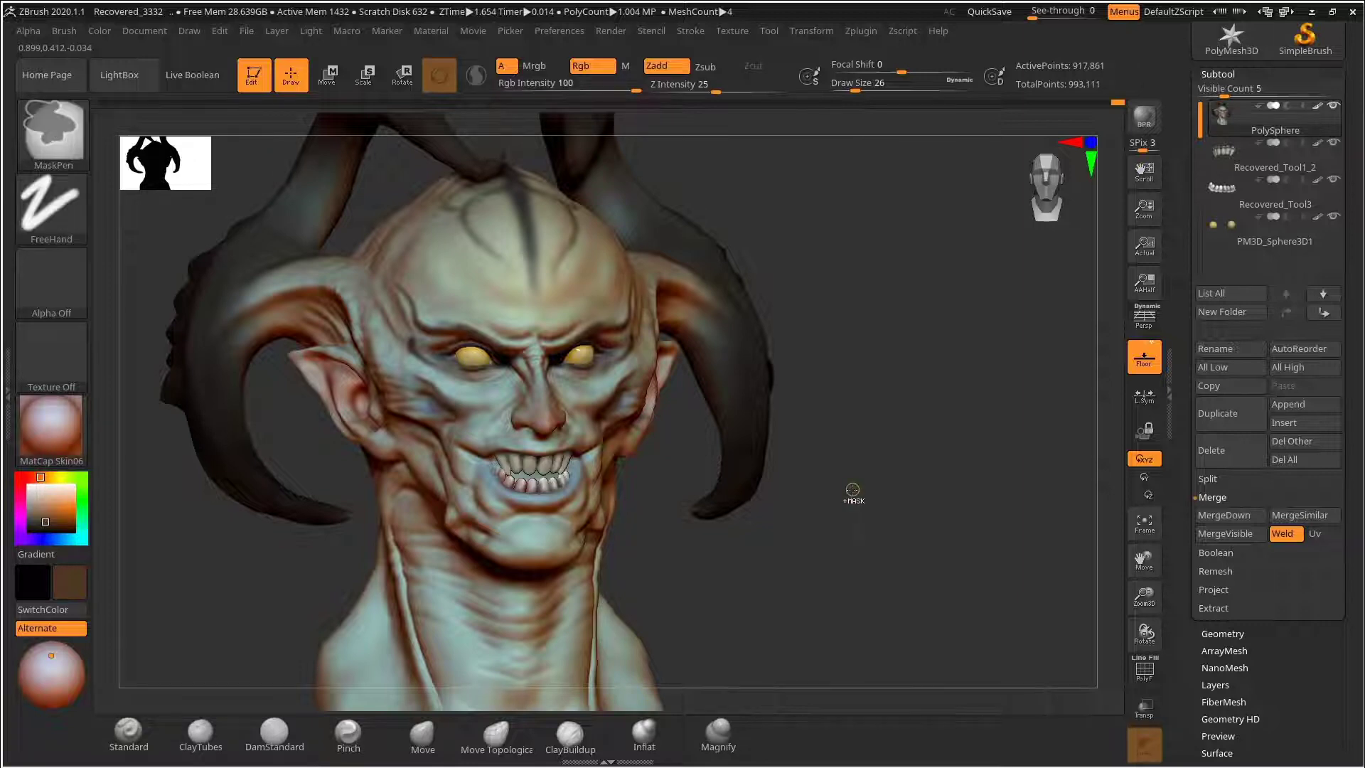
pyautogui.hotkey('ctrl', 's')
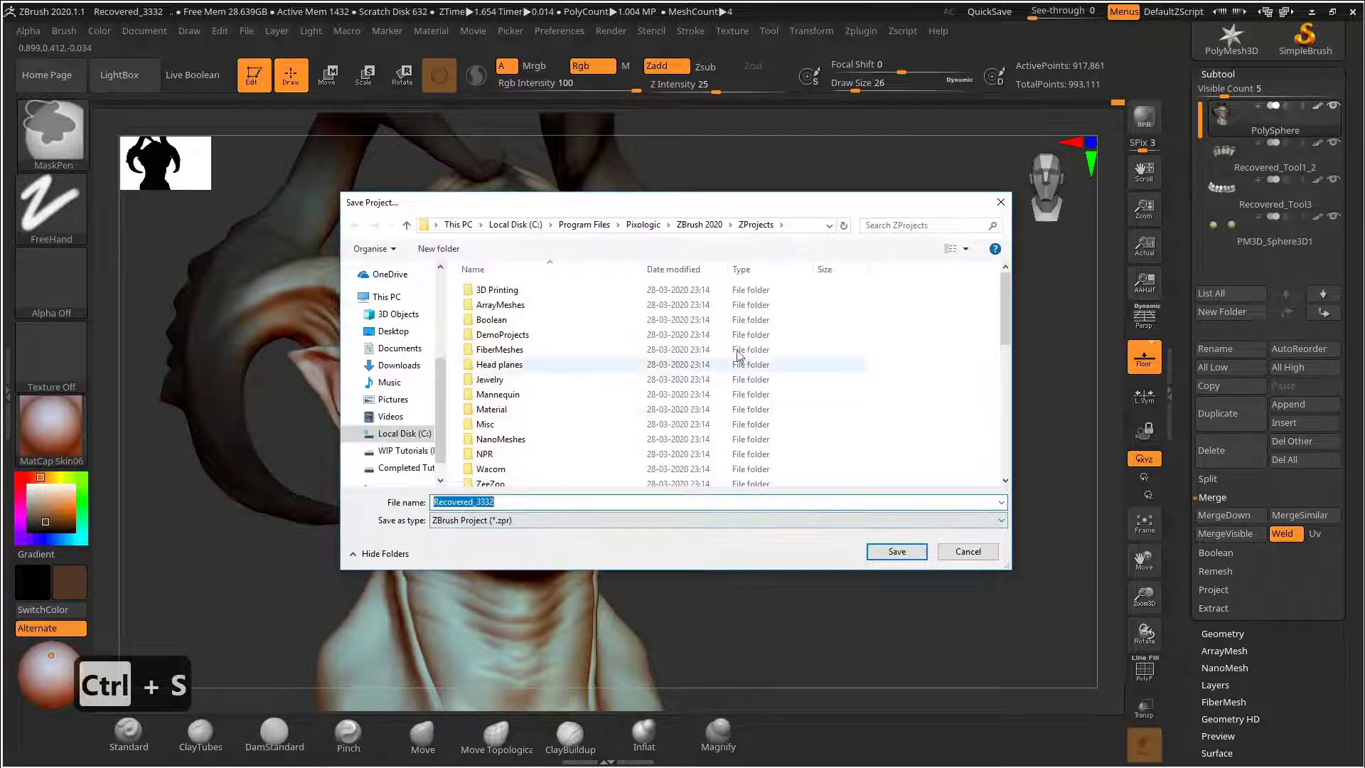
pyautogui.click(395, 332)
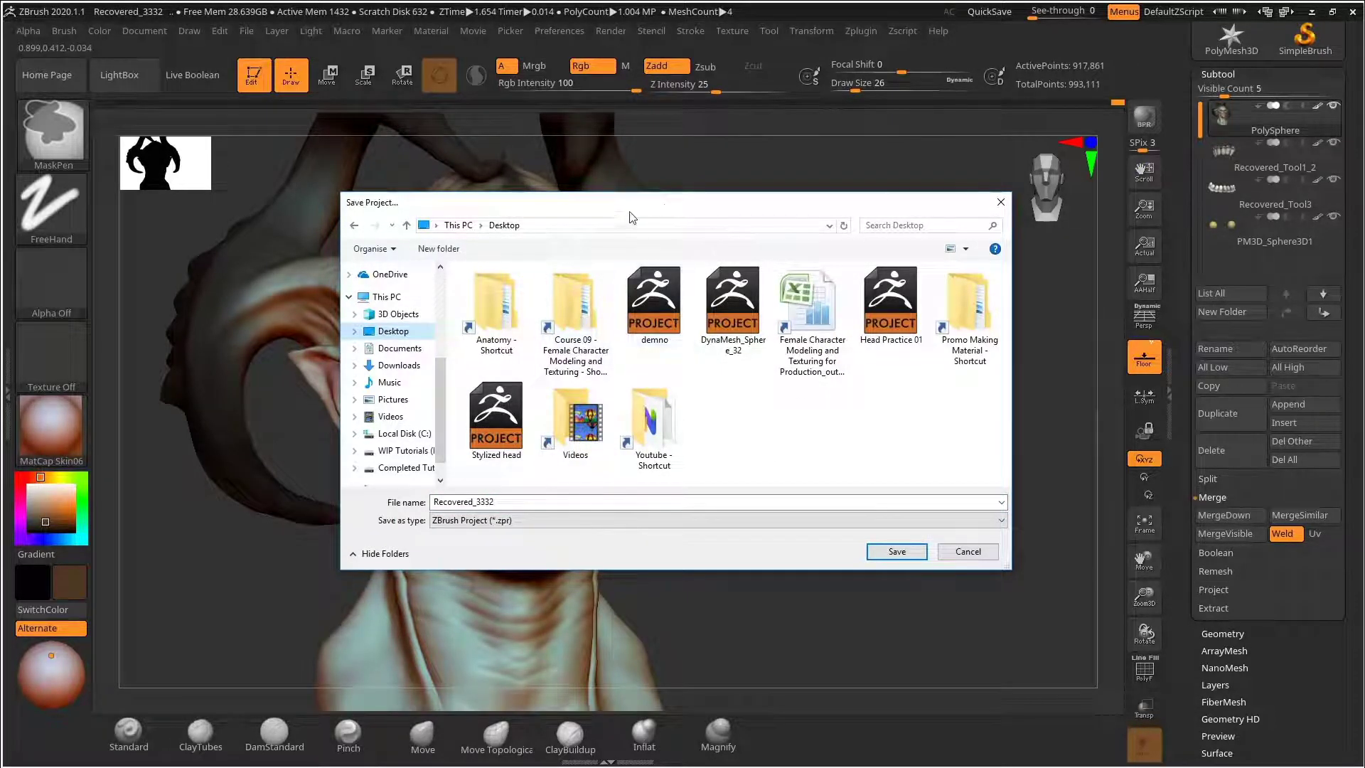
pyautogui.moveTo(659, 207); pyautogui.dragTo(677, 200)
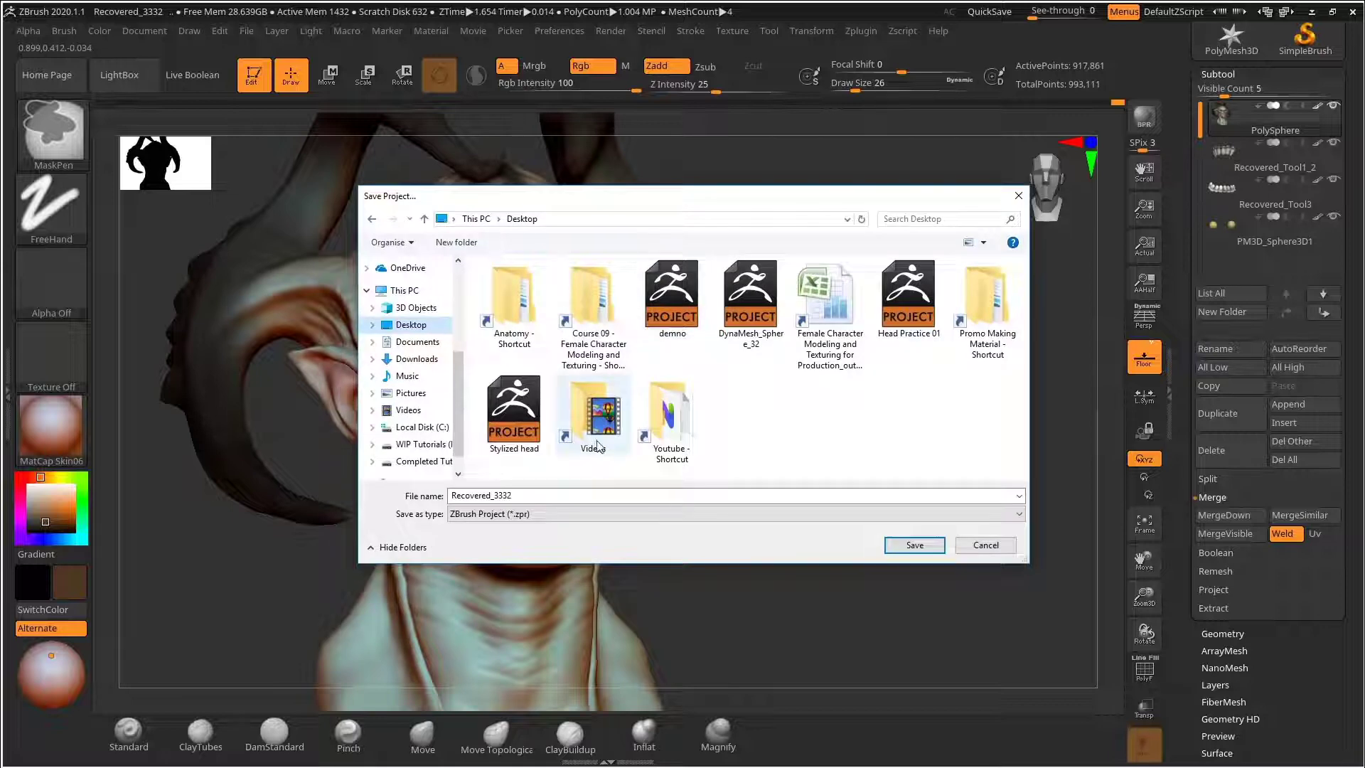
pyautogui.click(672, 299)
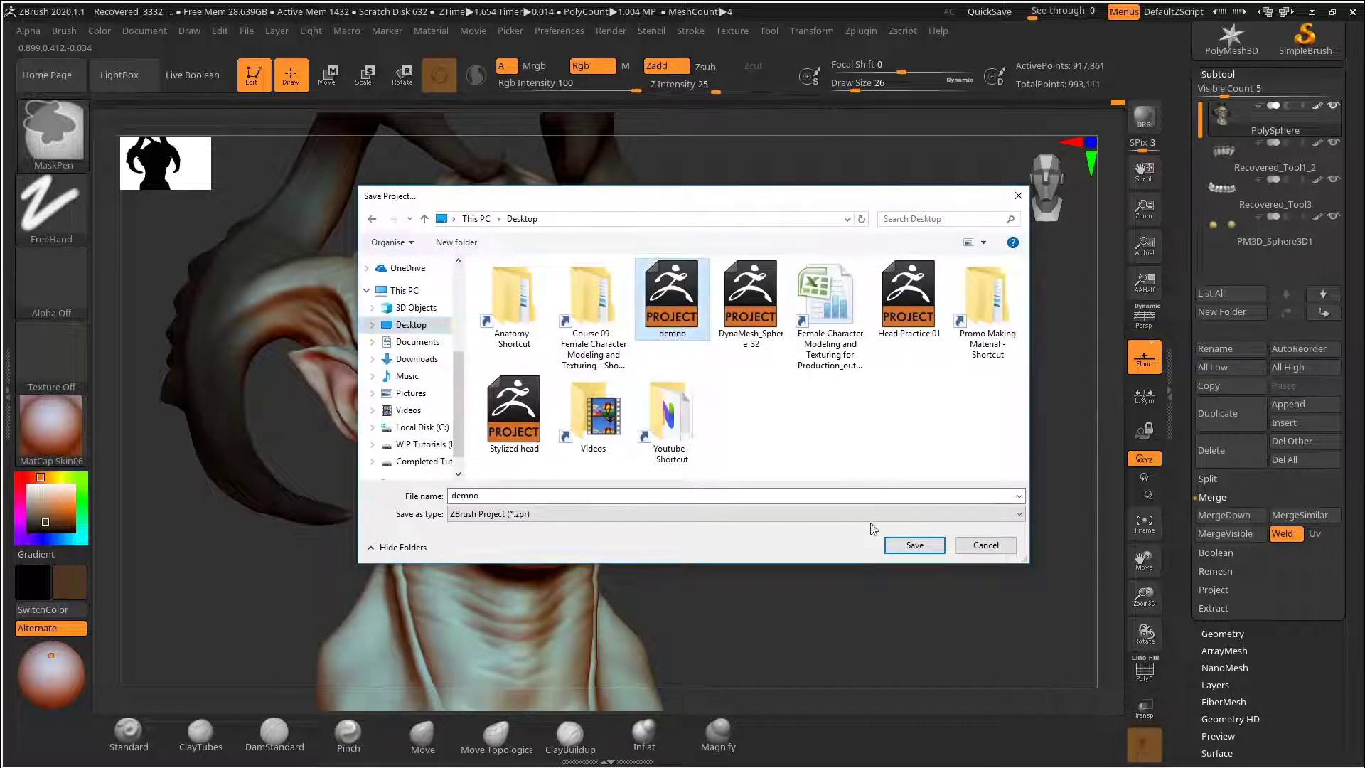
pyautogui.click(915, 544)
pyautogui.click(724, 396)
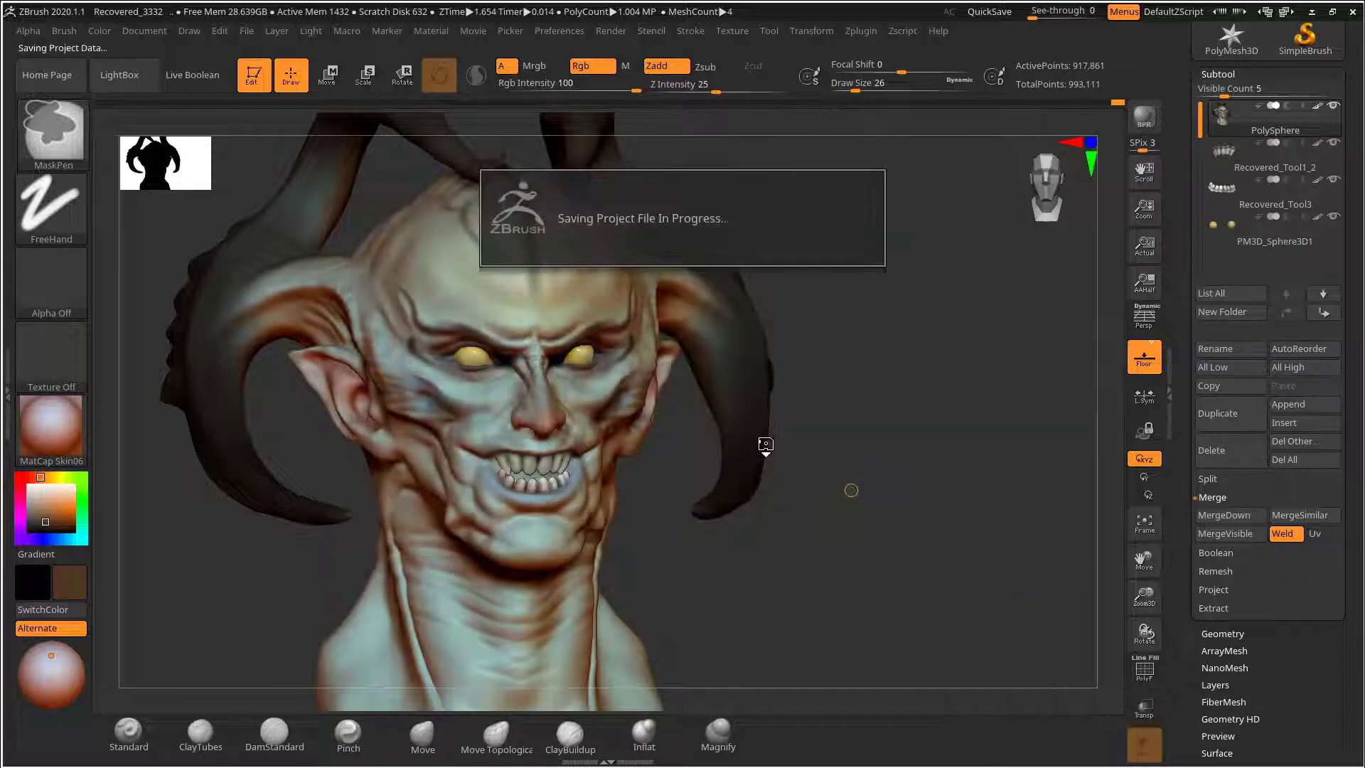